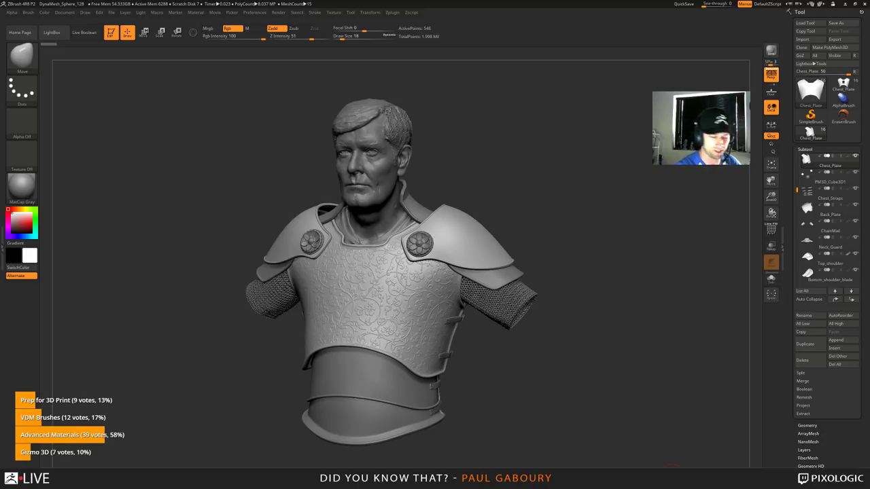
pyautogui.moveTo(568, 349)
pyautogui.mouseDown()
pyautogui.moveTo(546, 373)
pyautogui.moveTo(577, 363)
pyautogui.moveTo(576, 375)
pyautogui.moveTo(577, 363)
pyautogui.mouseUp()
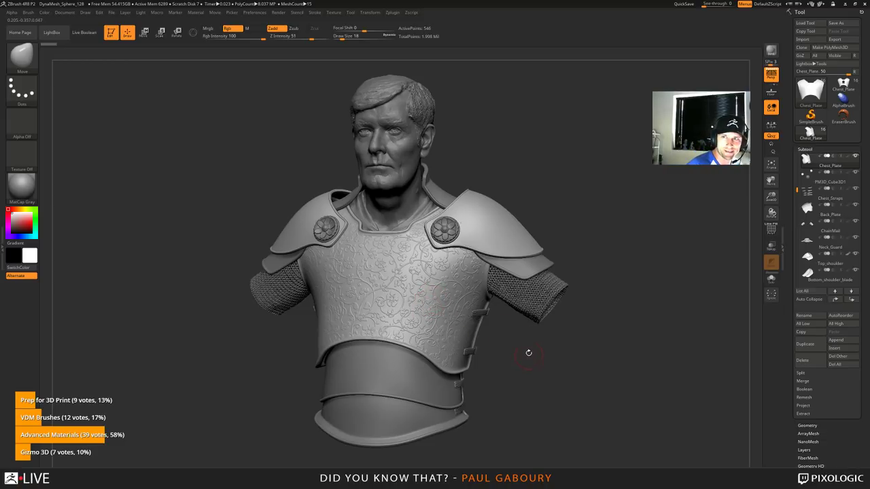
pyautogui.moveTo(528, 355); pyautogui.dragTo(536, 348)
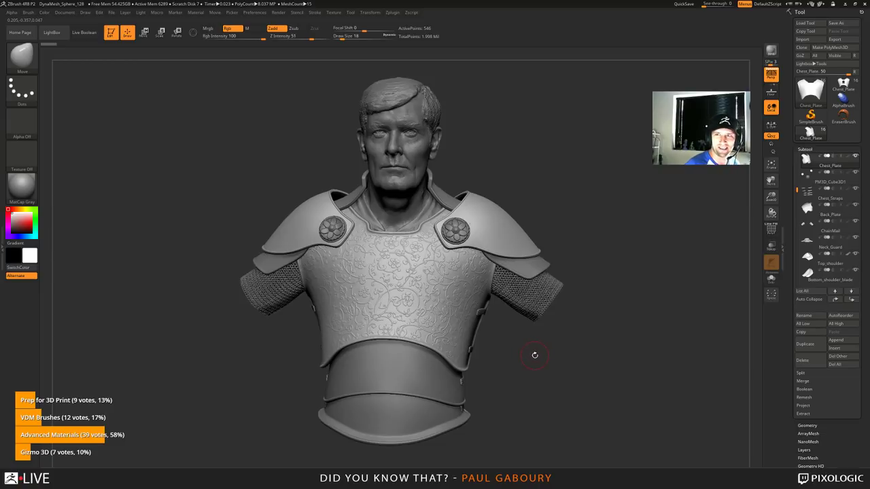
pyautogui.moveTo(569, 351); pyautogui.dragTo(583, 328)
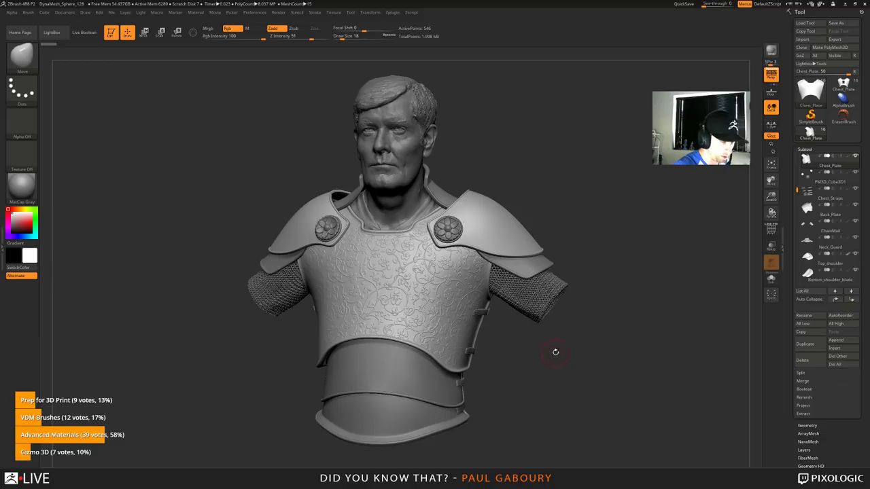
pyautogui.moveTo(542, 369); pyautogui.dragTo(543, 375)
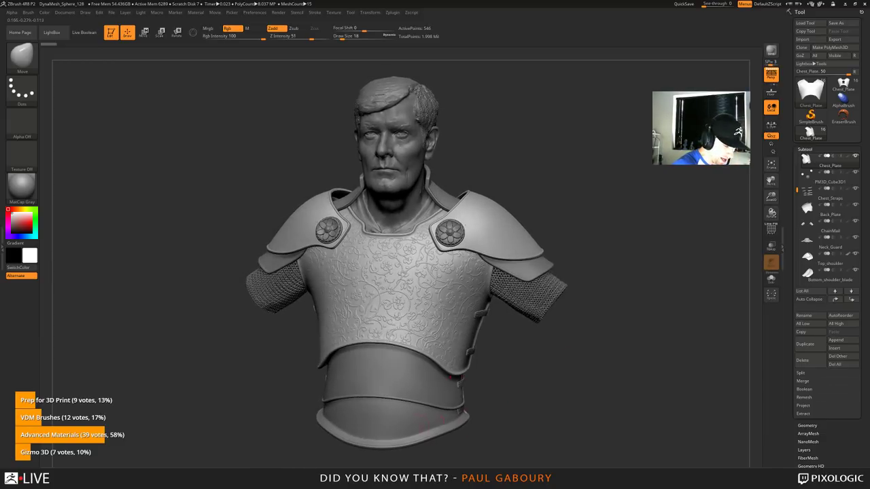
pyautogui.moveTo(552, 346); pyautogui.dragTo(558, 368)
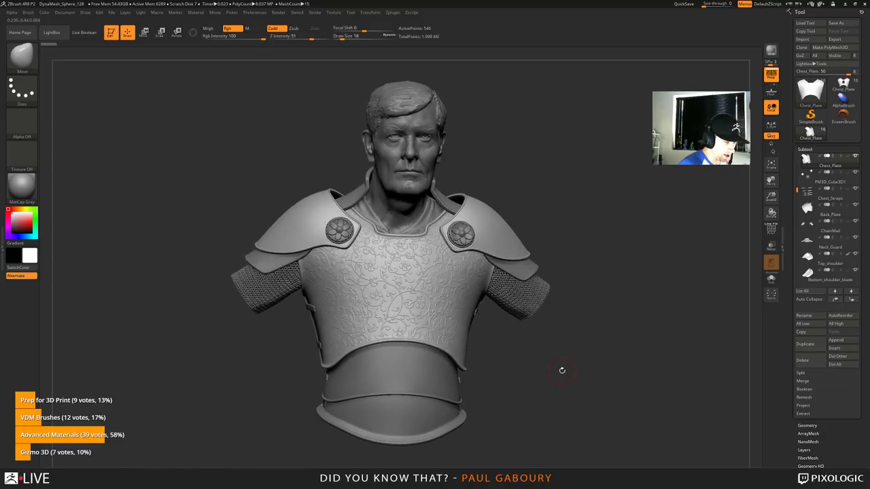
# Step: Show the PolyFrame and examine the base topology of the chest plate, top shoulder plate and chain mail subtools, finishing on the head scan
pyautogui.hotkey('shift', 'r')
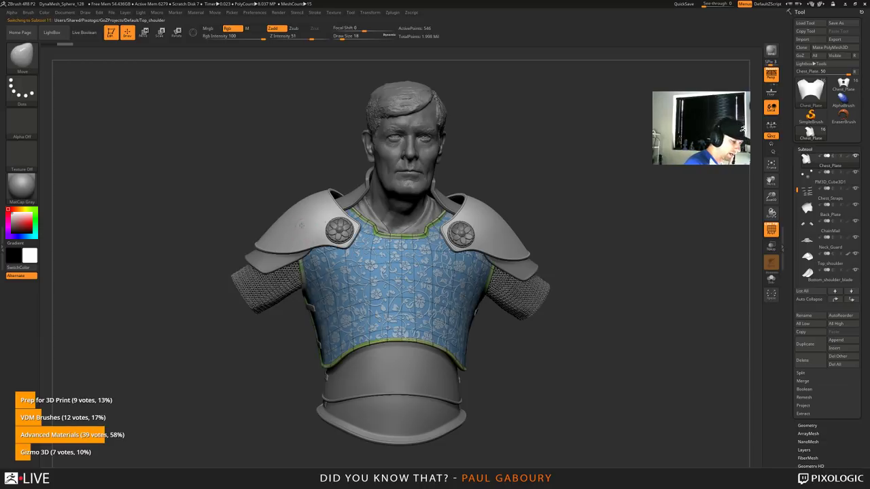
pyautogui.keyDown('alt'); pyautogui.click(312, 225); pyautogui.keyUp('alt')
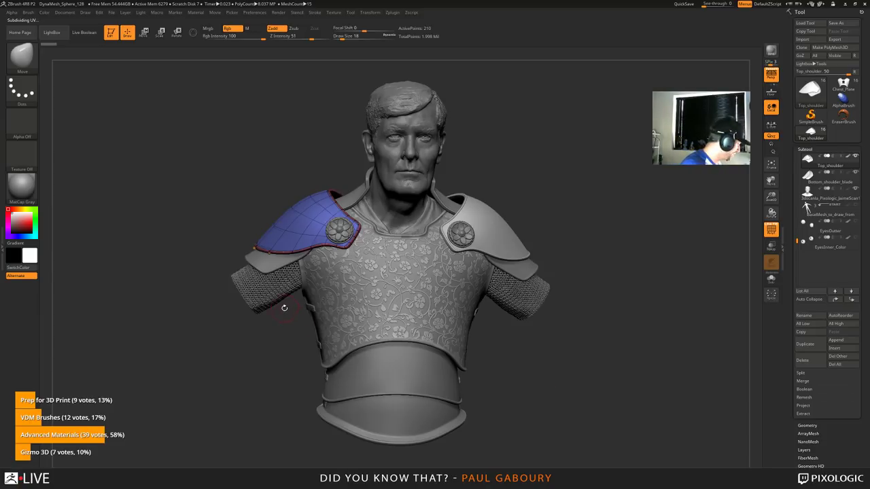
pyautogui.keyDown('alt'); pyautogui.click(523, 292); pyautogui.keyUp('alt')
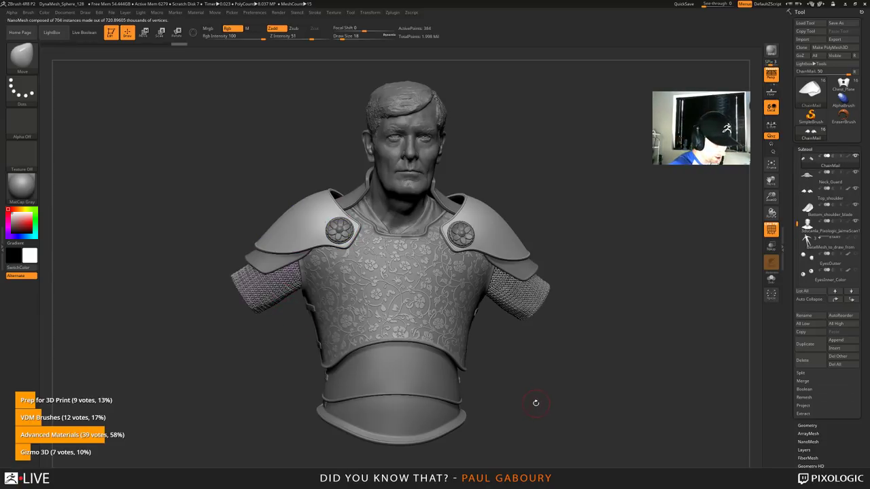
pyautogui.keyDown('alt'); pyautogui.click(411, 286); pyautogui.keyUp('alt')
pyautogui.keyDown('alt'); pyautogui.click(495, 235); pyautogui.keyUp('alt')
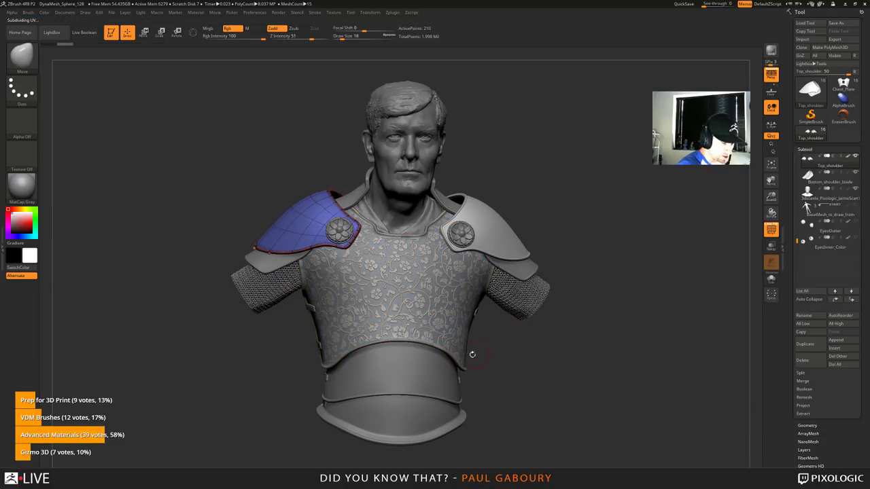
pyautogui.keyDown('alt'); pyautogui.click(413, 167); pyautogui.keyUp('alt')
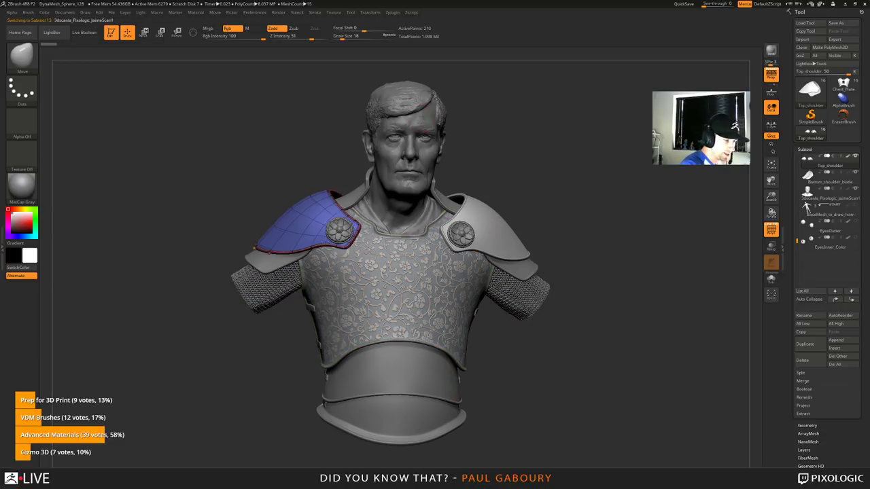
pyautogui.hotkey('shift', 'f')
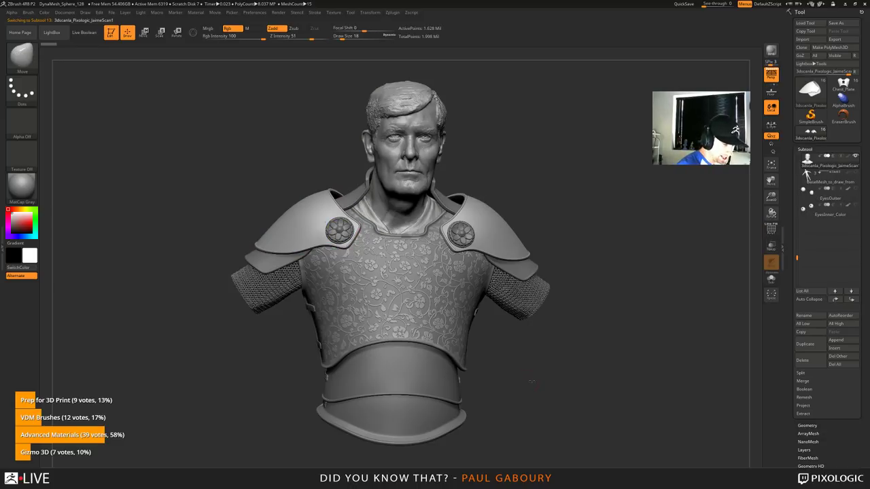
# Step: Inspect the chest straps from the side and the shoulder rosettes from the front, then make the Chest_Plate subtool active
pyautogui.moveTo(535, 367); pyautogui.dragTo(524, 363)
pyautogui.keyDown('alt'); pyautogui.click(320, 384); pyautogui.keyUp('alt')
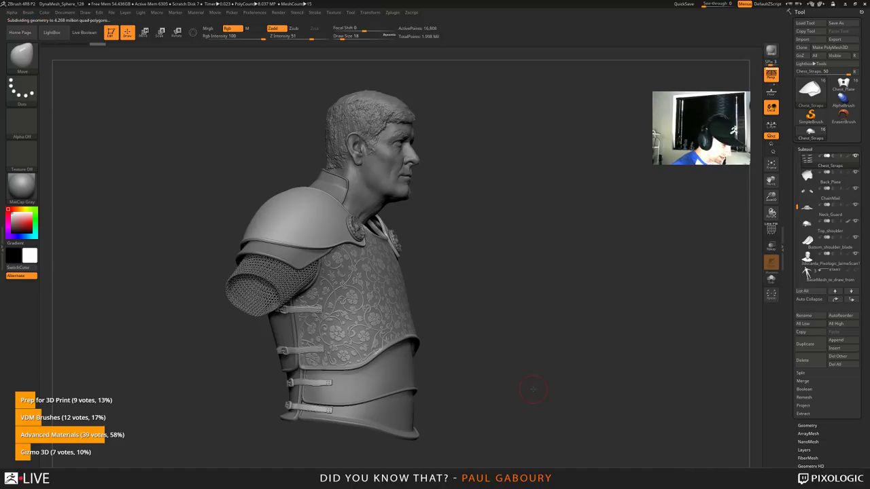
pyautogui.moveTo(511, 369); pyautogui.dragTo(525, 378)
pyautogui.keyDown('alt'); pyautogui.moveTo(458, 379); pyautogui.dragTo(507, 299); pyautogui.keyUp('alt')
pyautogui.keyDown('alt'); pyautogui.click(482, 226); pyautogui.keyUp('alt')
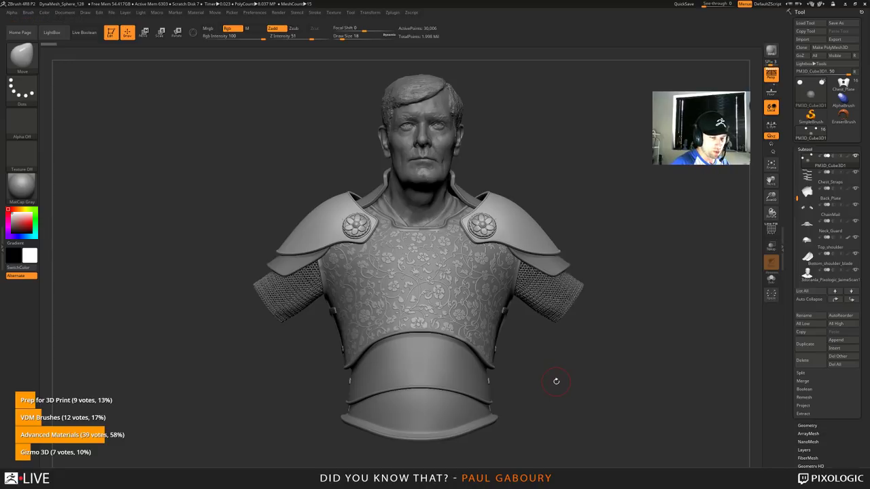
pyautogui.keyDown('alt'); pyautogui.click(477, 304); pyautogui.keyUp('alt')
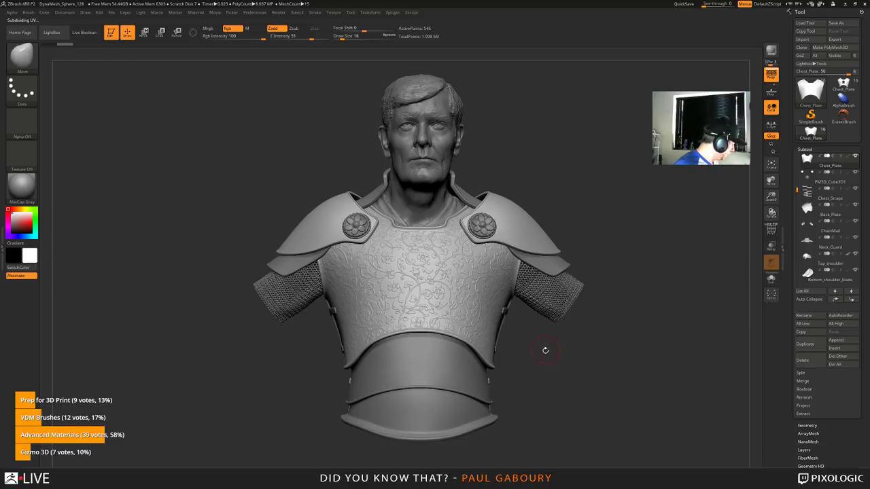
# Step: Leave a small front-view snapshot of the armoured bust in a corner of the canvas and bring the live model back to working size
pyautogui.keyDown('alt'); pyautogui.moveTo(587, 365); pyautogui.dragTo(510, 358); pyautogui.keyUp('alt')
pyautogui.moveTo(510, 358)
pyautogui.keyDown('ctrl'); pyautogui.mouseDown(button='right')
pyautogui.moveTo(518, 355)
pyautogui.moveTo(381, 312)
pyautogui.mouseUp(button='right'); pyautogui.keyUp('ctrl')
pyautogui.keyDown('alt'); pyautogui.moveTo(415, 318); pyautogui.dragTo(288, 206); pyautogui.keyUp('alt')
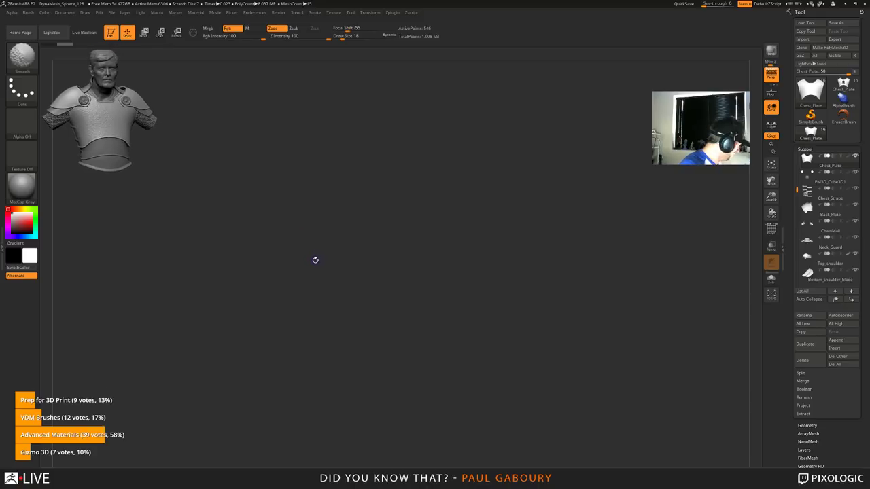
pyautogui.hotkey('shift', 's')
pyautogui.keyDown('alt'); pyautogui.moveTo(314, 262); pyautogui.dragTo(454, 338); pyautogui.keyUp('alt')
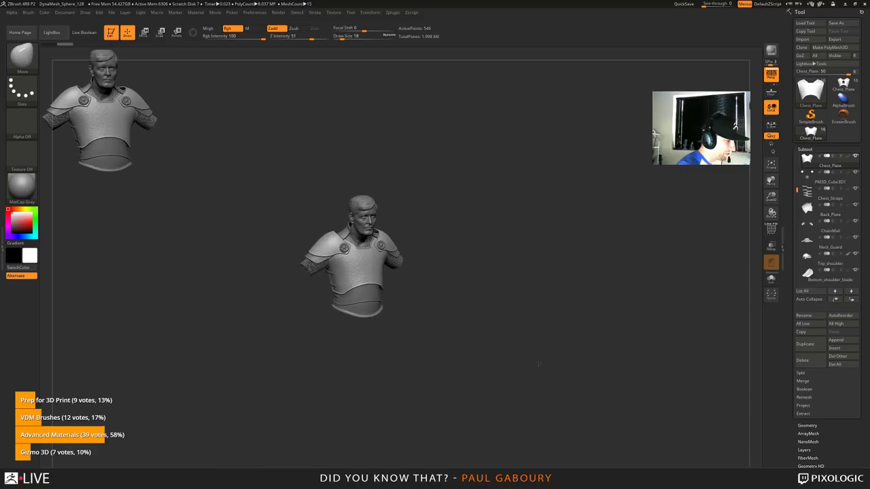
pyautogui.keyDown('alt'); pyautogui.moveTo(524, 353); pyautogui.dragTo(548, 367); pyautogui.keyUp('alt')
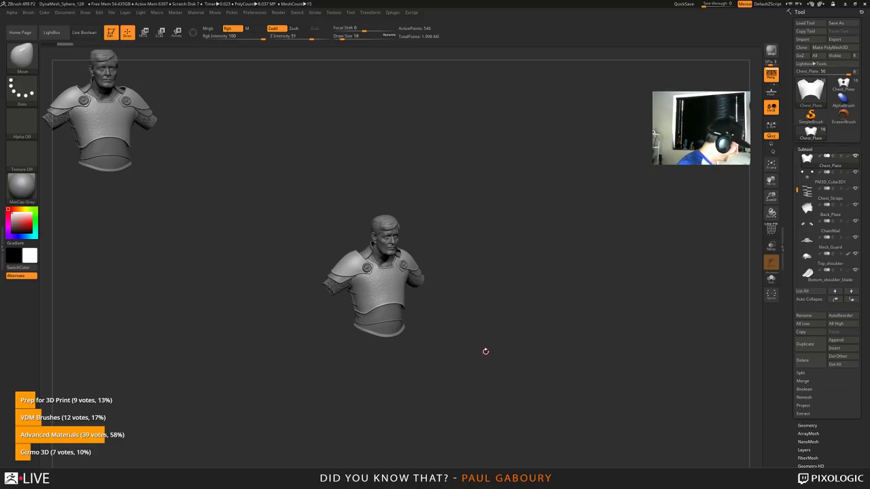
pyautogui.keyDown('alt'); pyautogui.moveTo(486, 350); pyautogui.dragTo(515, 367, button='right'); pyautogui.keyUp('alt')
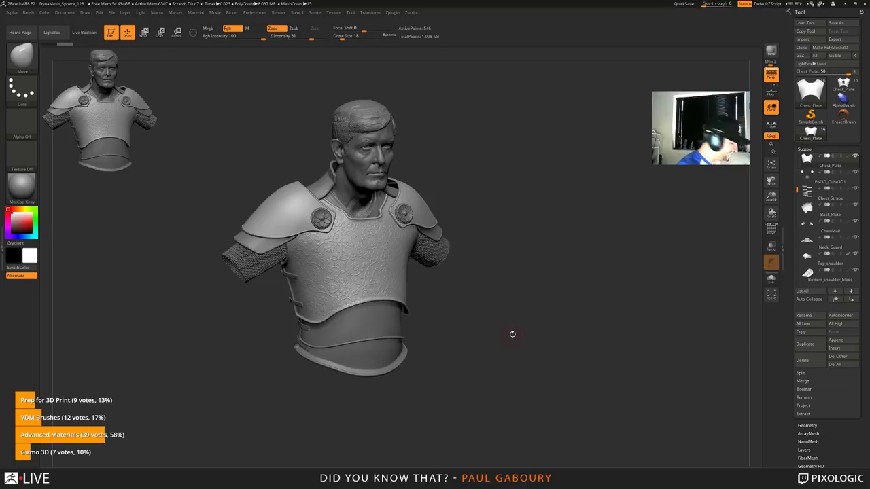
# Step: Look through the human base meshes in the LightBox tool library
pyautogui.moveTo(522, 347); pyautogui.dragTo(533, 358)
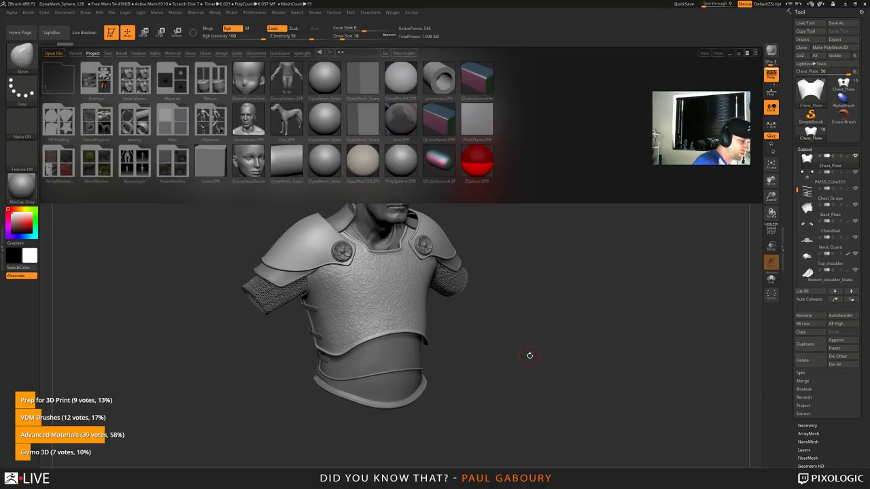
pyautogui.click(109, 54)
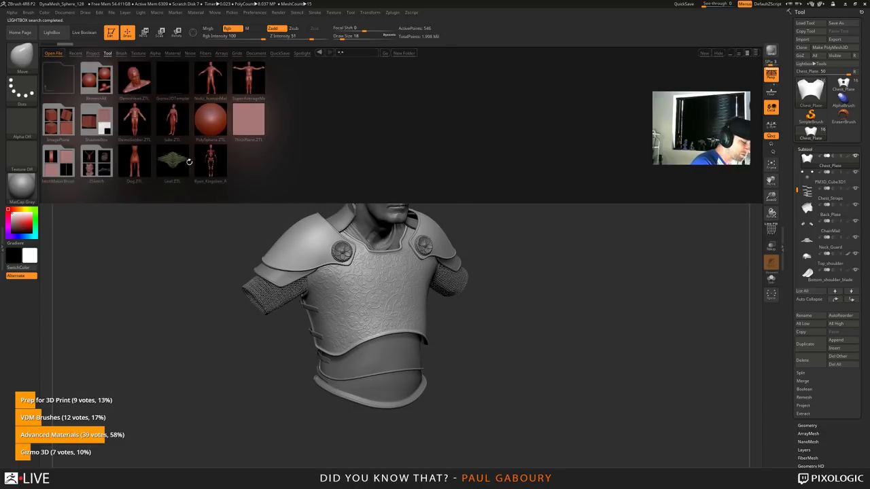
pyautogui.doubleClick(213, 80)
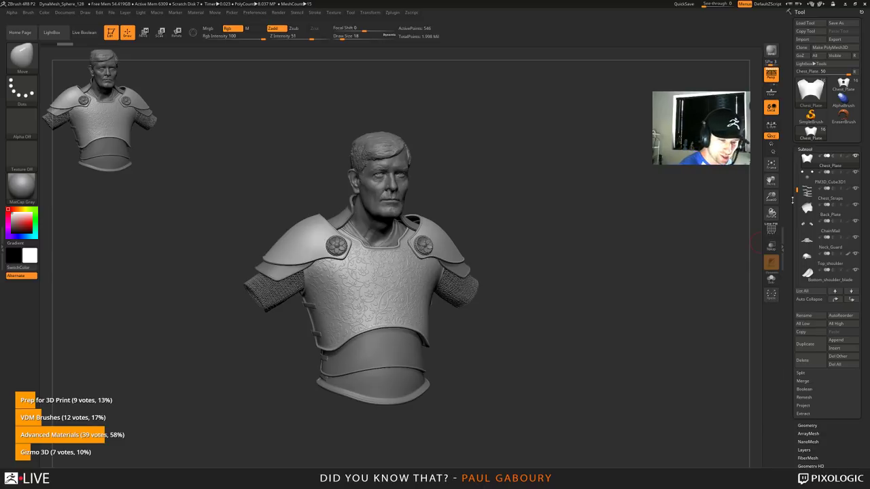
# Step: Make the knightV18 body, the first subtool in the list, the active subtool and face it from the front
pyautogui.moveTo(798, 191); pyautogui.dragTo(797, 157)
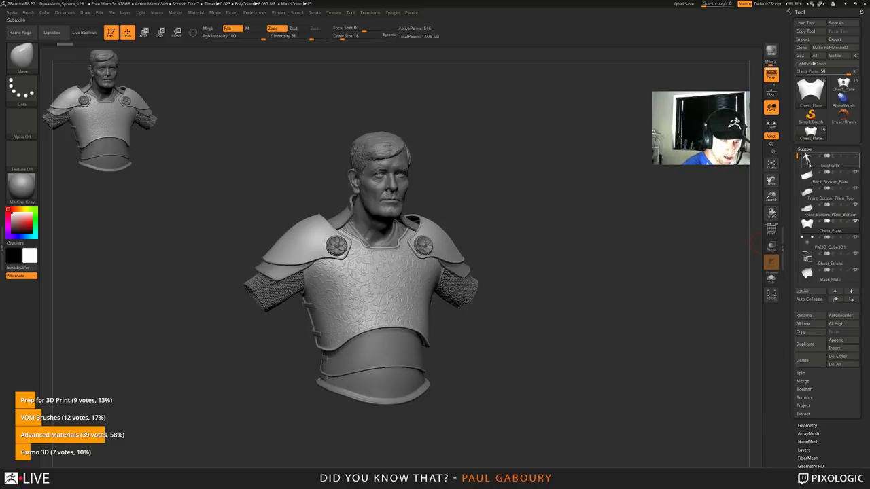
pyautogui.click(806, 159)
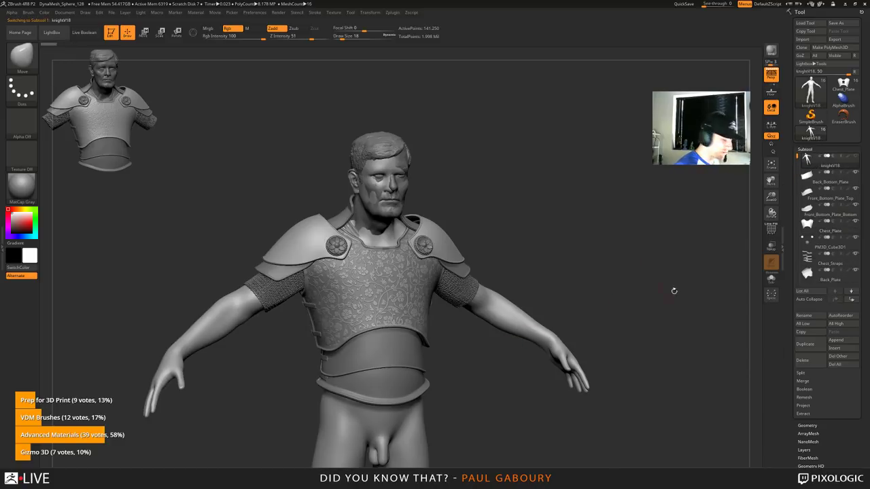
pyautogui.moveTo(629, 301); pyautogui.dragTo(620, 301)
pyautogui.moveTo(594, 253)
pyautogui.keyDown('alt'); pyautogui.mouseDown(button='right')
pyautogui.moveTo(594, 295)
pyautogui.moveTo(549, 245)
pyautogui.moveTo(579, 221)
pyautogui.moveTo(588, 255)
pyautogui.mouseUp(button='right'); pyautogui.keyUp('alt')
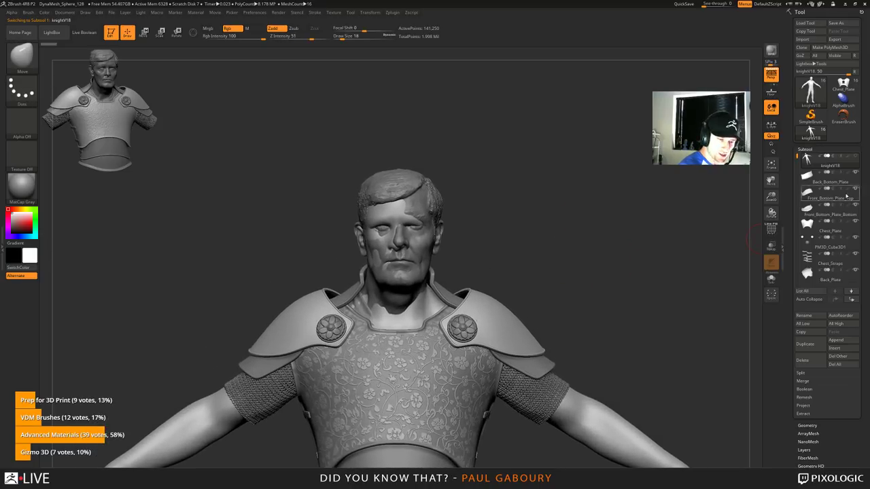
# Step: Hide every subtool except the knightV18 body, showing the full armour once more for comparison before isolating the body again
pyautogui.moveTo(858, 158)
pyautogui.press('shift')
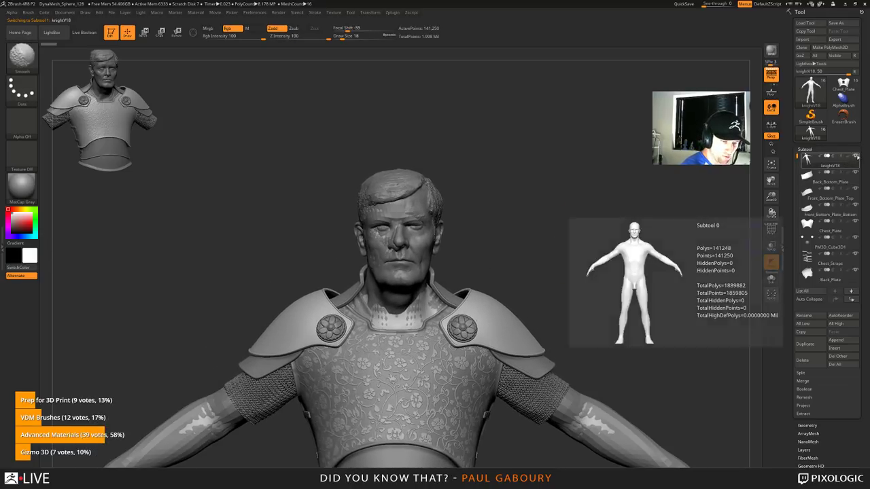
pyautogui.keyDown('shift'); pyautogui.click(856, 157); pyautogui.keyUp('shift')
pyautogui.keyDown('alt'); pyautogui.moveTo(596, 302); pyautogui.dragTo(609, 274, button='right'); pyautogui.keyUp('alt')
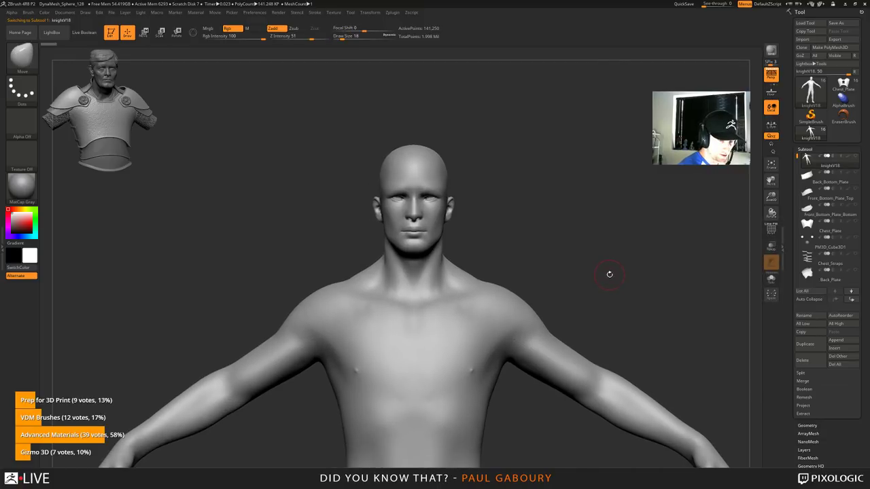
pyautogui.moveTo(853, 158)
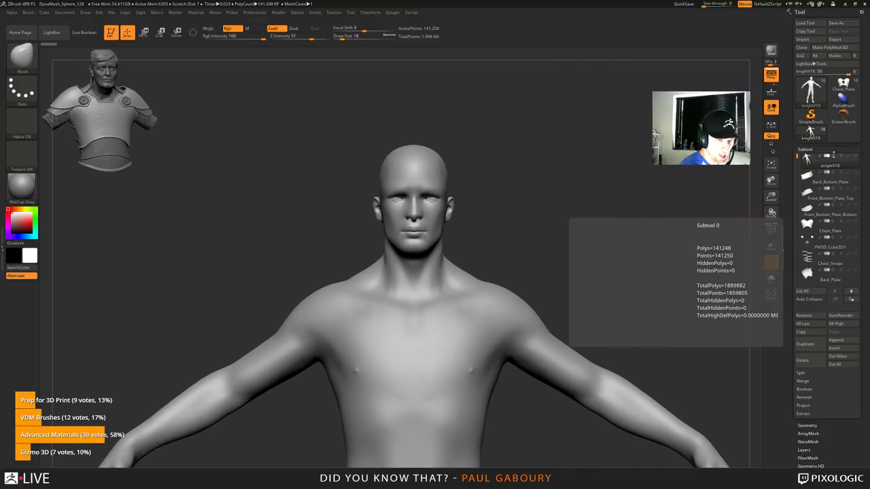
pyautogui.press('shift')
pyautogui.keyDown('shift'); pyautogui.click(855, 157); pyautogui.keyUp('shift')
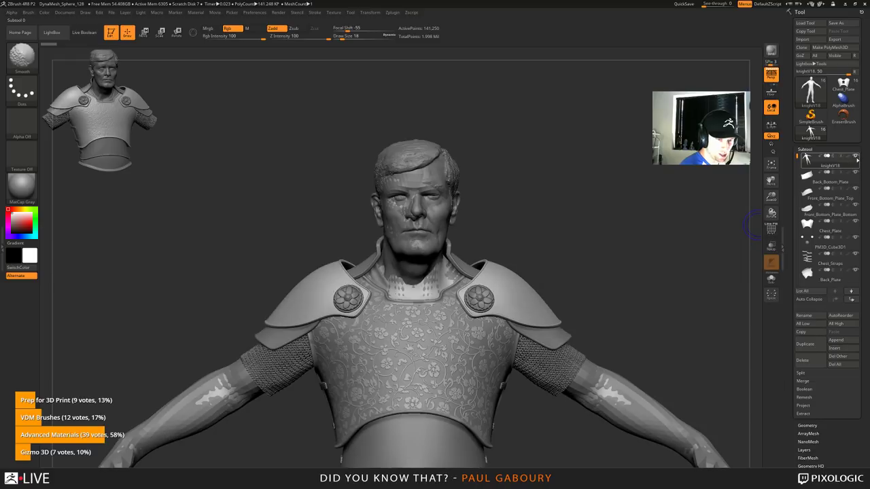
pyautogui.keyDown('shift'); pyautogui.click(855, 157); pyautogui.keyUp('shift')
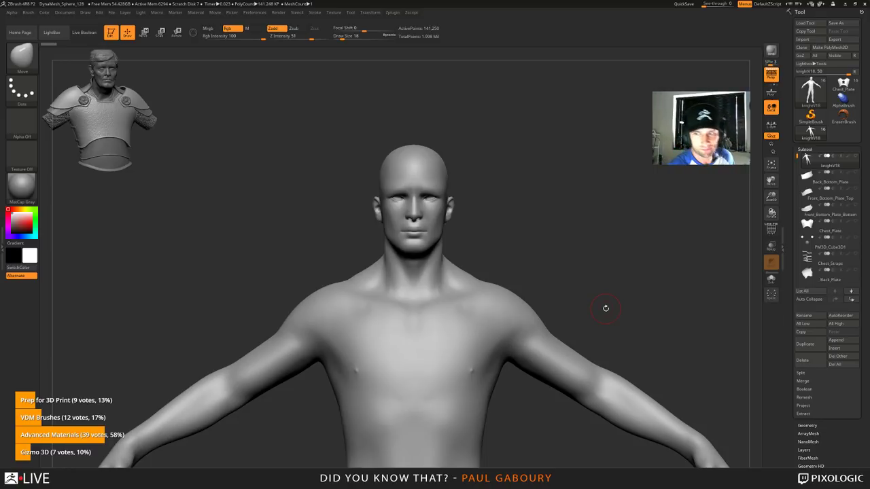
# Step: Examine the body's polygroups, wireframe and Geometry subdivision settings, then turn the PolyFrame display off
pyautogui.hotkey('shift', 'f')
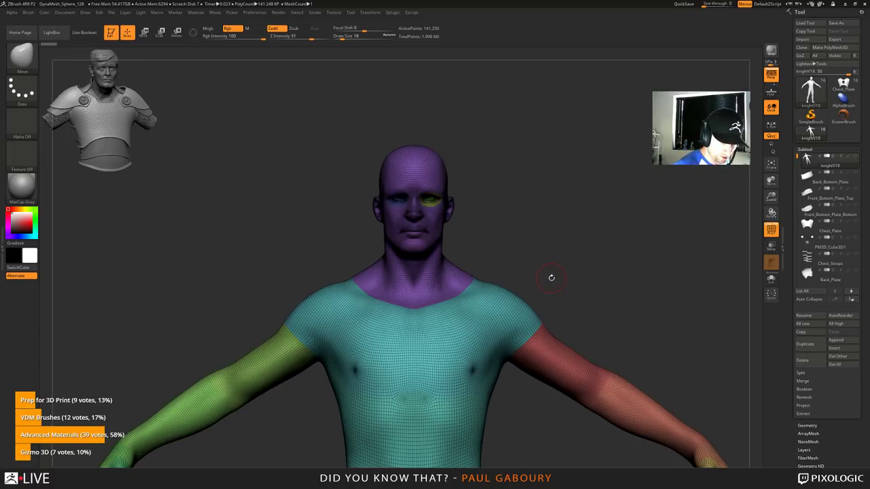
pyautogui.click(807, 425)
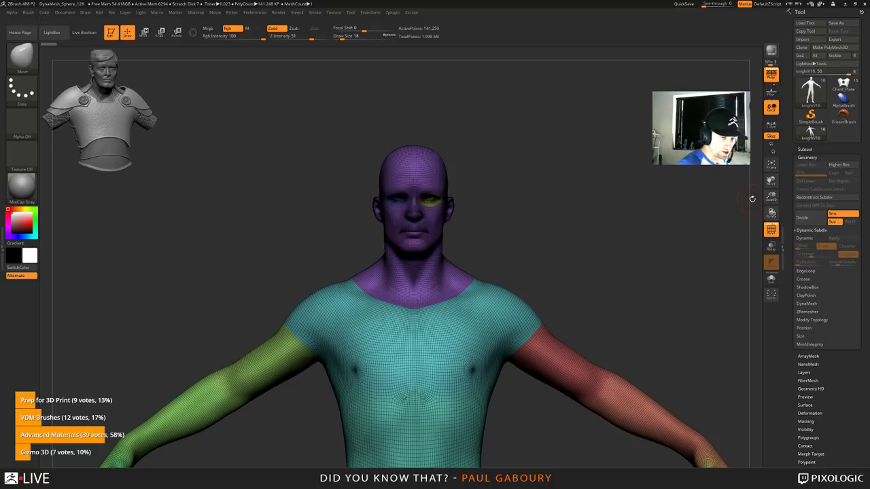
pyautogui.click(804, 149)
pyautogui.moveTo(585, 317); pyautogui.dragTo(537, 299, button='right')
pyautogui.hotkey('shift', 'f')
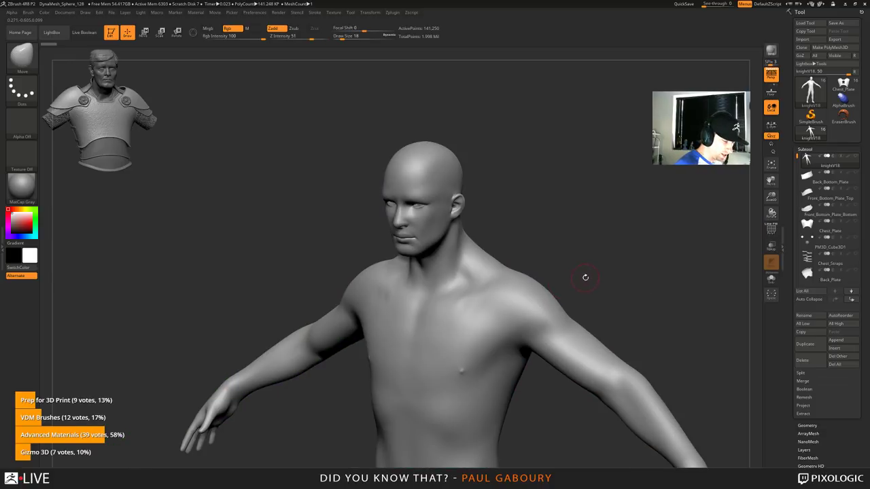
# Step: Mask the front of both shoulders symmetrically with the MaskPen brush at draw size 11
pyautogui.press('s')
pyautogui.moveTo(585, 278); pyautogui.dragTo(583, 277)
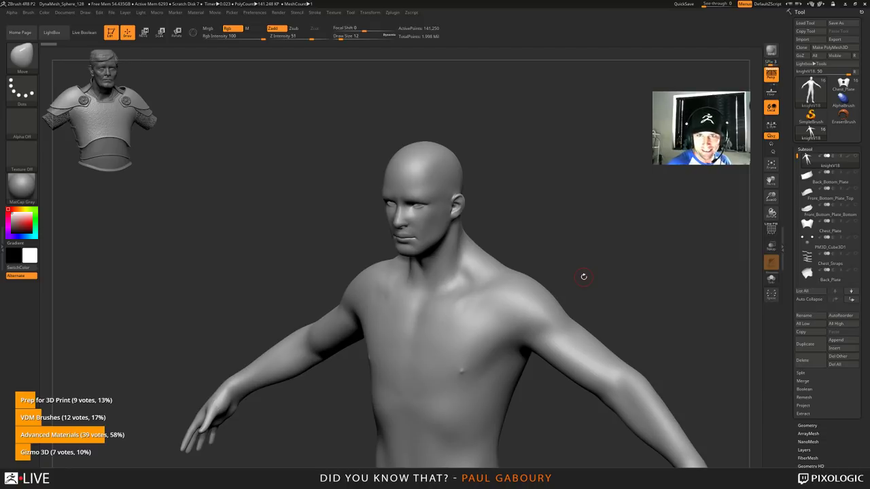
pyautogui.keyDown('alt'); pyautogui.moveTo(541, 324); pyautogui.dragTo(494, 313, button='right'); pyautogui.keyUp('alt')
pyautogui.moveTo(439, 279)
pyautogui.keyDown('ctrl'); pyautogui.mouseDown()
pyautogui.moveTo(486, 318)
pyautogui.moveTo(530, 316)
pyautogui.mouseUp(); pyautogui.keyUp('ctrl')
pyautogui.moveTo(473, 297)
pyautogui.keyDown('ctrl'); pyautogui.mouseDown()
pyautogui.moveTo(470, 284)
pyautogui.moveTo(451, 278)
pyautogui.moveTo(513, 309)
pyautogui.moveTo(501, 312)
pyautogui.moveTo(473, 264)
pyautogui.moveTo(453, 267)
pyautogui.moveTo(486, 269)
pyautogui.moveTo(497, 280)
pyautogui.moveTo(477, 262)
pyautogui.mouseUp(); pyautogui.keyUp('ctrl')
pyautogui.press('s')
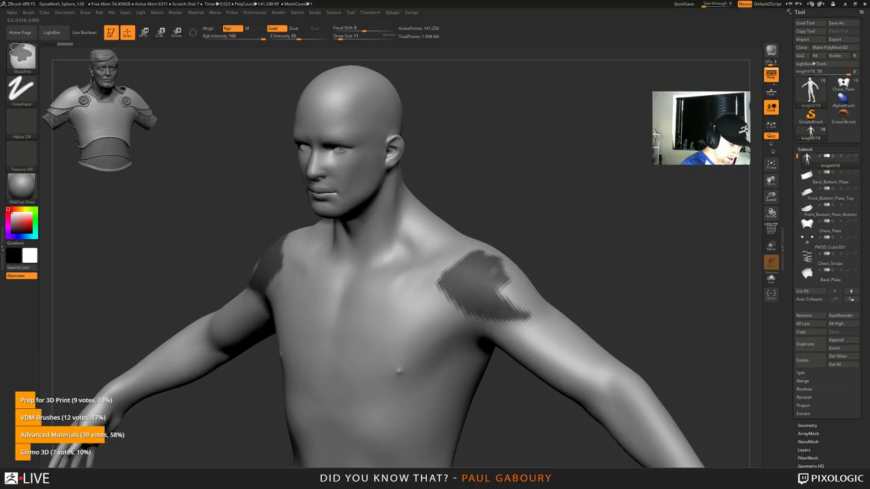
# Step: Extend the shoulder mask over the outer shoulder and around to its rear
pyautogui.moveTo(619, 265)
pyautogui.mouseDown()
pyautogui.moveTo(537, 293)
pyautogui.moveTo(557, 290)
pyautogui.moveTo(517, 279)
pyautogui.moveTo(524, 258)
pyautogui.moveTo(516, 236)
pyautogui.moveTo(495, 239)
pyautogui.moveTo(595, 273)
pyautogui.moveTo(553, 285)
pyautogui.moveTo(571, 248)
pyautogui.moveTo(544, 282)
pyautogui.moveTo(547, 248)
pyautogui.moveTo(537, 259)
pyautogui.moveTo(571, 220)
pyautogui.moveTo(543, 221)
pyautogui.moveTo(561, 213)
pyautogui.mouseUp()
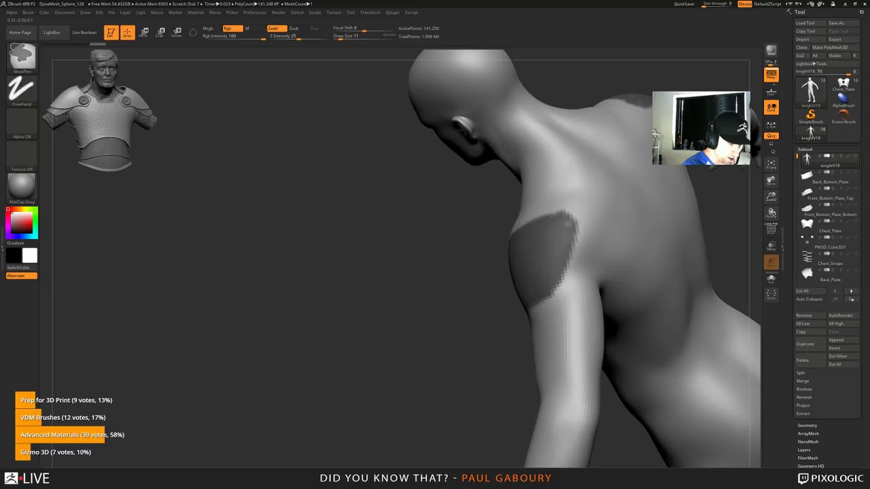
pyautogui.moveTo(534, 271); pyautogui.dragTo(575, 280, button='right')
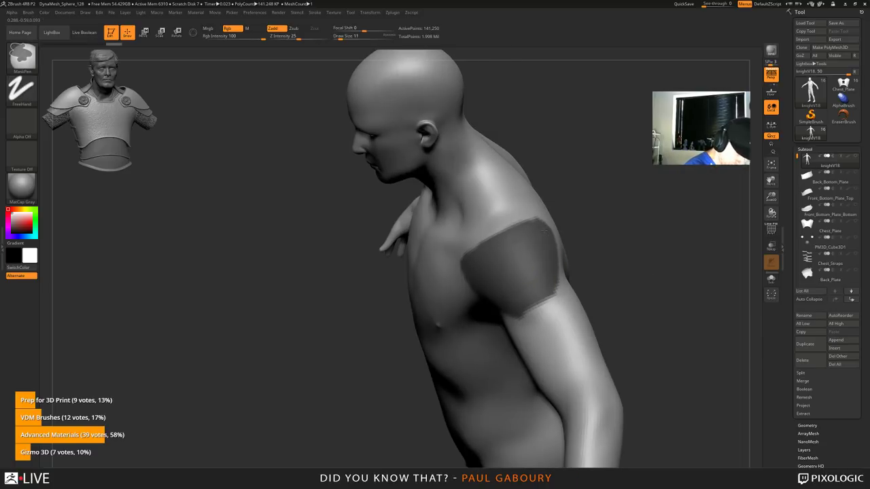
pyautogui.keyDown('ctrl'); pyautogui.moveTo(544, 231); pyautogui.dragTo(563, 249); pyautogui.keyUp('ctrl')
pyautogui.moveTo(528, 322); pyautogui.dragTo(541, 301, button='right')
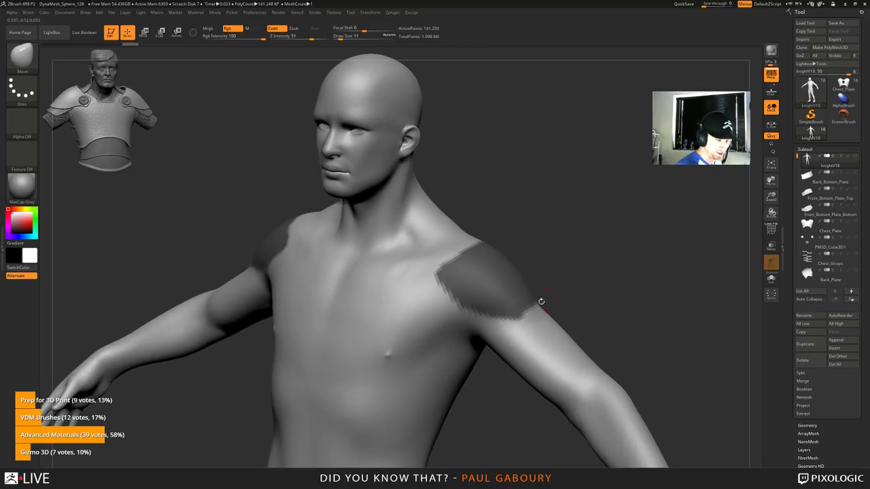
# Step: Extend the shoulder mask inward over the upper chest with an angled inner edge
pyautogui.press('ctrl')
pyautogui.moveTo(450, 262)
pyautogui.keyDown('ctrl'); pyautogui.mouseDown()
pyautogui.moveTo(474, 245)
pyautogui.moveTo(436, 272)
pyautogui.moveTo(451, 259)
pyautogui.mouseUp(); pyautogui.keyUp('ctrl')
pyautogui.moveTo(454, 273); pyautogui.dragTo(484, 279, button='right')
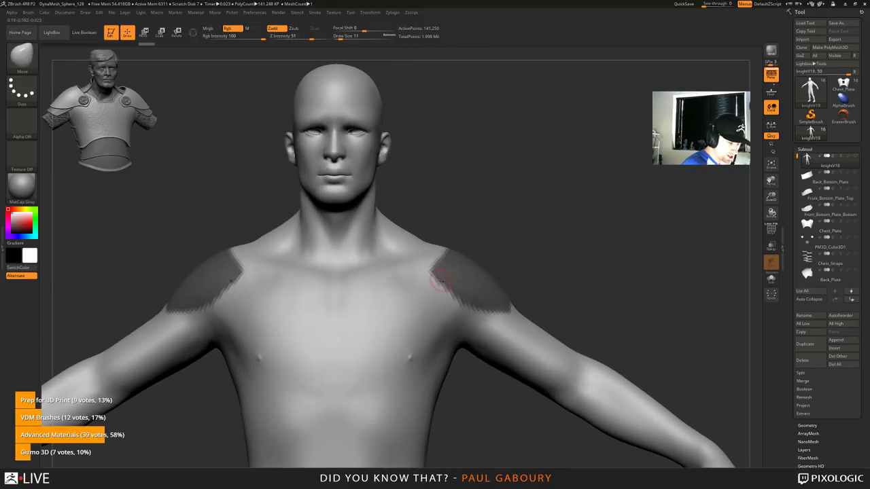
pyautogui.moveTo(433, 271)
pyautogui.keyDown('ctrl'); pyautogui.mouseDown()
pyautogui.moveTo(408, 277)
pyautogui.moveTo(433, 265)
pyautogui.moveTo(415, 307)
pyautogui.moveTo(454, 297)
pyautogui.moveTo(418, 275)
pyautogui.moveTo(405, 284)
pyautogui.moveTo(416, 311)
pyautogui.moveTo(463, 302)
pyautogui.moveTo(443, 295)
pyautogui.moveTo(423, 309)
pyautogui.moveTo(427, 284)
pyautogui.mouseUp(); pyautogui.keyUp('ctrl')
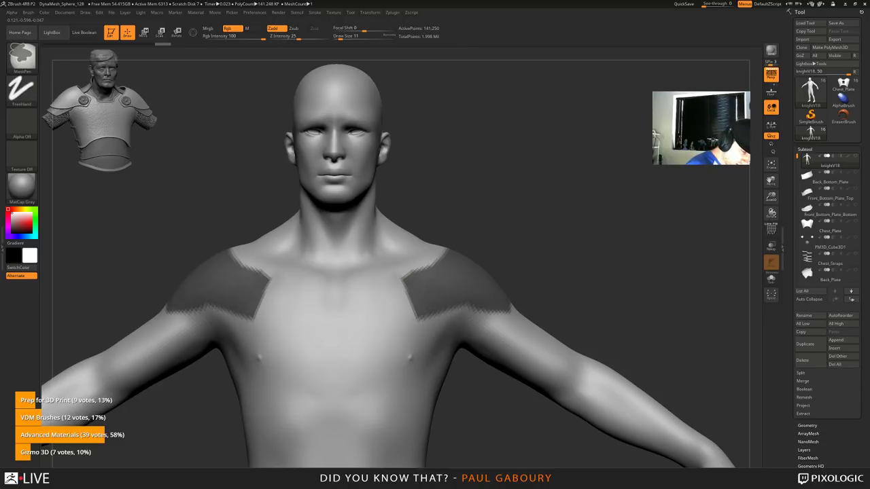
pyautogui.moveTo(447, 268); pyautogui.dragTo(420, 278, button='right')
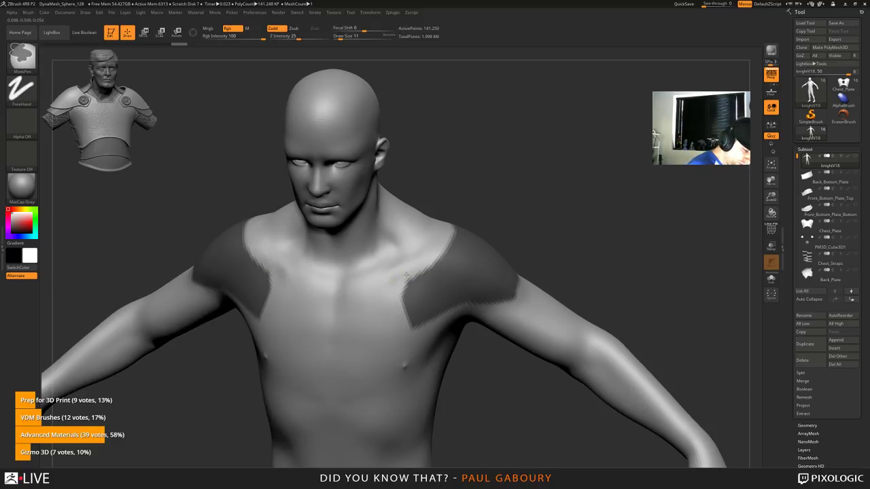
# Step: Refine the edge of the shoulder mask where it crosses the upper arm, from front to back
pyautogui.moveTo(533, 314); pyautogui.dragTo(503, 329)
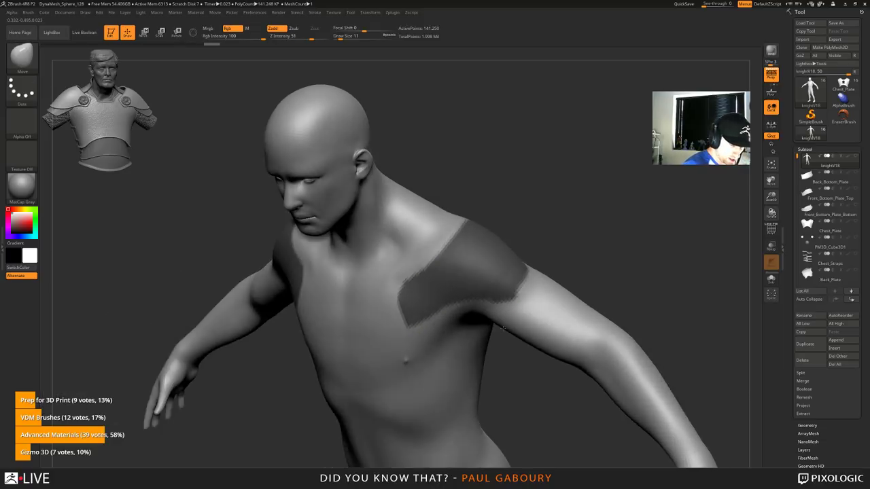
pyautogui.keyDown('ctrl'); pyautogui.moveTo(518, 299); pyautogui.dragTo(528, 277); pyautogui.keyUp('ctrl')
pyautogui.moveTo(500, 280); pyautogui.dragTo(394, 299, button='right')
pyautogui.moveTo(524, 280)
pyautogui.keyDown('ctrl'); pyautogui.mouseDown()
pyautogui.moveTo(540, 247)
pyautogui.moveTo(548, 200)
pyautogui.moveTo(520, 195)
pyautogui.mouseUp(); pyautogui.keyUp('ctrl')
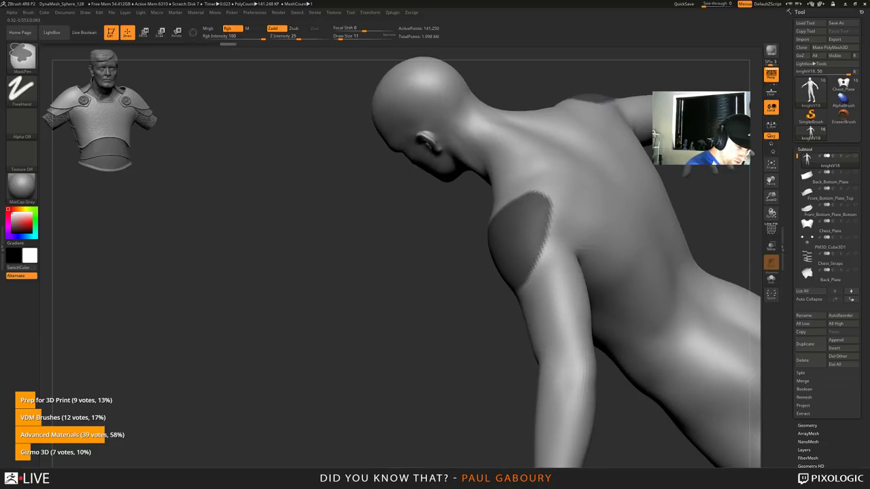
# Step: Extend the mask from the rear shoulder across the shoulder blade and square off its inner edge on the upper back
pyautogui.moveTo(502, 236); pyautogui.dragTo(493, 302, button='right')
pyautogui.moveTo(493, 301)
pyautogui.mouseDown()
pyautogui.moveTo(528, 306)
pyautogui.moveTo(528, 258)
pyautogui.moveTo(529, 282)
pyautogui.mouseUp()
pyautogui.moveTo(529, 282); pyautogui.dragTo(530, 269, button='right')
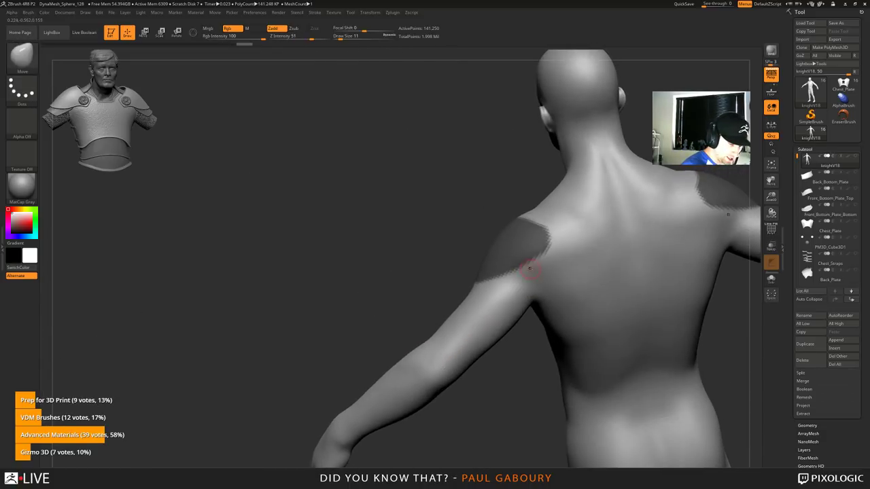
pyautogui.moveTo(497, 276)
pyautogui.keyDown('ctrl'); pyautogui.mouseDown()
pyautogui.moveTo(573, 277)
pyautogui.moveTo(585, 240)
pyautogui.moveTo(547, 230)
pyautogui.moveTo(568, 237)
pyautogui.moveTo(547, 253)
pyautogui.moveTo(554, 238)
pyautogui.moveTo(544, 260)
pyautogui.moveTo(571, 265)
pyautogui.moveTo(579, 255)
pyautogui.mouseUp(); pyautogui.keyUp('ctrl')
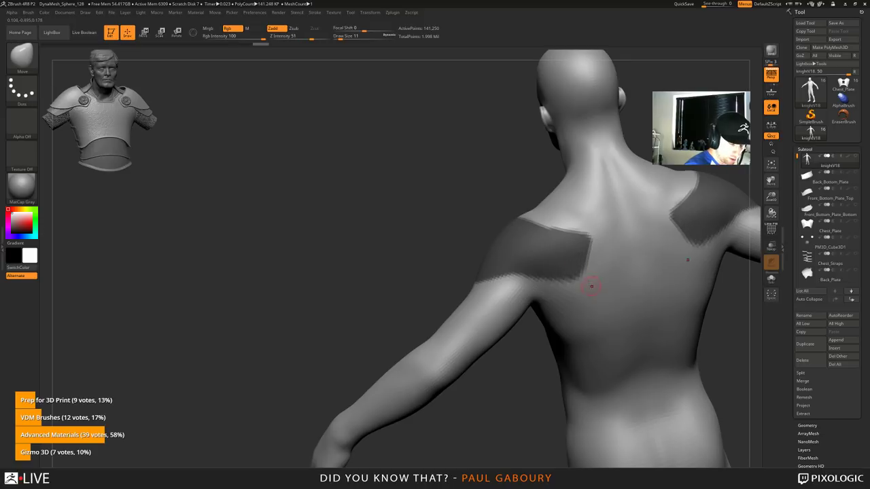
pyautogui.moveTo(592, 285)
pyautogui.mouseDown(button='right')
pyautogui.moveTo(623, 299)
pyautogui.moveTo(541, 254)
pyautogui.mouseUp(button='right')
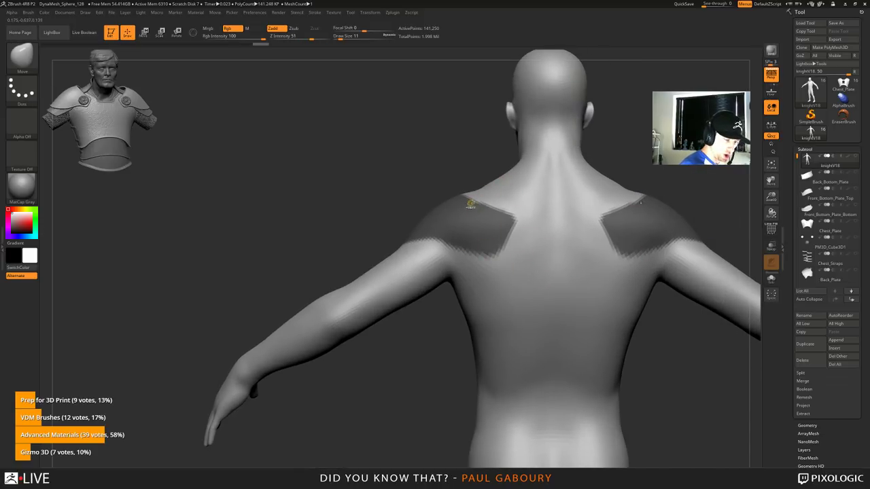
pyautogui.moveTo(464, 197)
pyautogui.keyDown('ctrl'); pyautogui.mouseDown()
pyautogui.moveTo(503, 209)
pyautogui.moveTo(510, 237)
pyautogui.moveTo(499, 266)
pyautogui.moveTo(470, 256)
pyautogui.moveTo(496, 263)
pyautogui.moveTo(510, 253)
pyautogui.moveTo(516, 213)
pyautogui.moveTo(504, 275)
pyautogui.moveTo(514, 258)
pyautogui.mouseUp(); pyautogui.keyUp('ctrl')
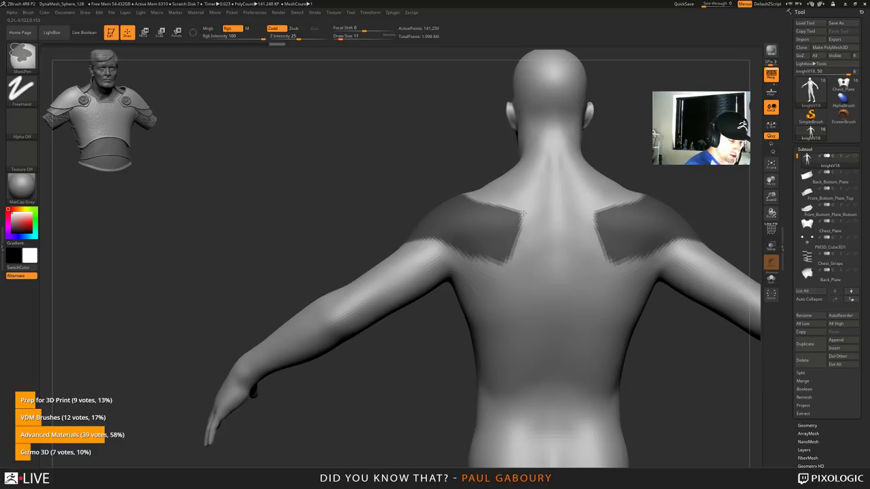
pyautogui.moveTo(530, 257)
pyautogui.mouseDown(button='right')
pyautogui.moveTo(575, 293)
pyautogui.moveTo(529, 343)
pyautogui.moveTo(534, 325)
pyautogui.mouseUp(button='right')
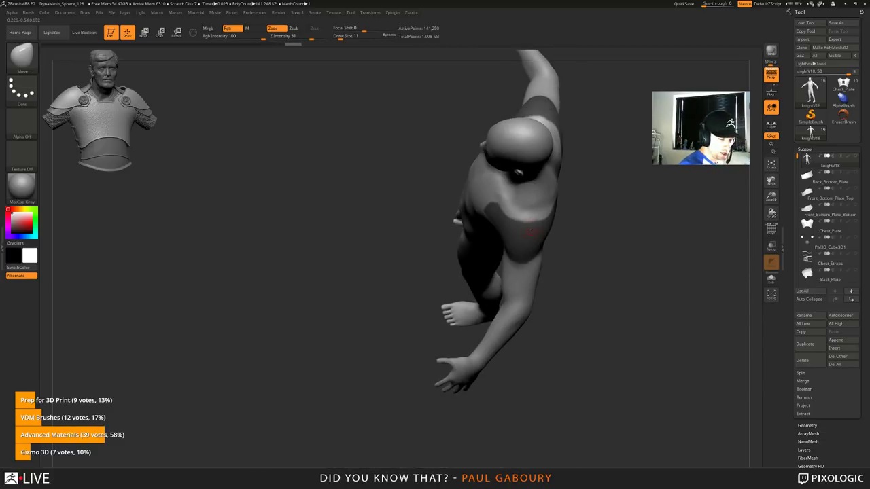
# Step: Turn the masked shoulder area into its own polygroup with PolyFrame shown, and isolate that polygroup
pyautogui.keyDown('ctrl'); pyautogui.moveTo(516, 205); pyautogui.dragTo(515, 253, button='right'); pyautogui.keyUp('ctrl')
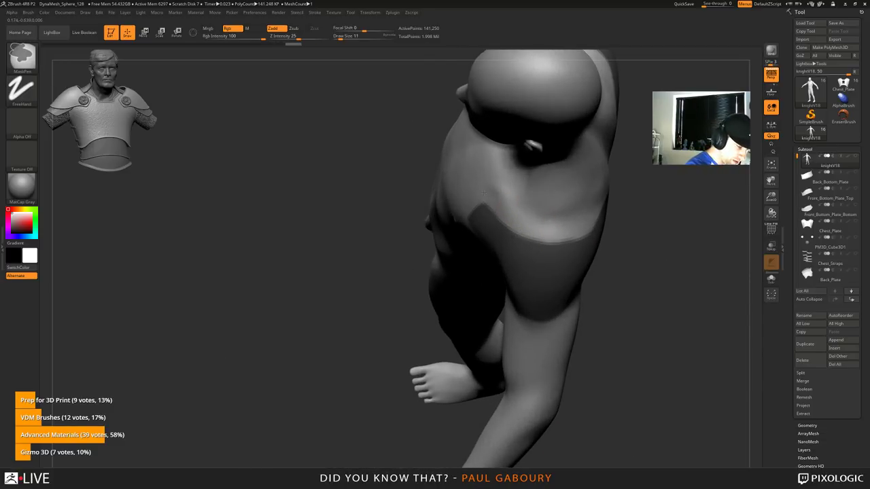
pyautogui.moveTo(592, 261); pyautogui.dragTo(581, 279, button='right')
pyautogui.keyDown('ctrl'); pyautogui.moveTo(516, 316); pyautogui.dragTo(431, 305, button='right'); pyautogui.keyUp('ctrl')
pyautogui.moveTo(540, 345); pyautogui.dragTo(484, 345, button='right')
pyautogui.moveTo(484, 346)
pyautogui.keyDown('alt'); pyautogui.mouseDown(button='right')
pyautogui.moveTo(487, 311)
pyautogui.moveTo(504, 326)
pyautogui.moveTo(520, 192)
pyautogui.mouseUp(button='right'); pyautogui.keyUp('alt')
pyautogui.keyDown('ctrl'); pyautogui.click(499, 329); pyautogui.keyUp('ctrl')
pyautogui.hotkey('shift', 'f')
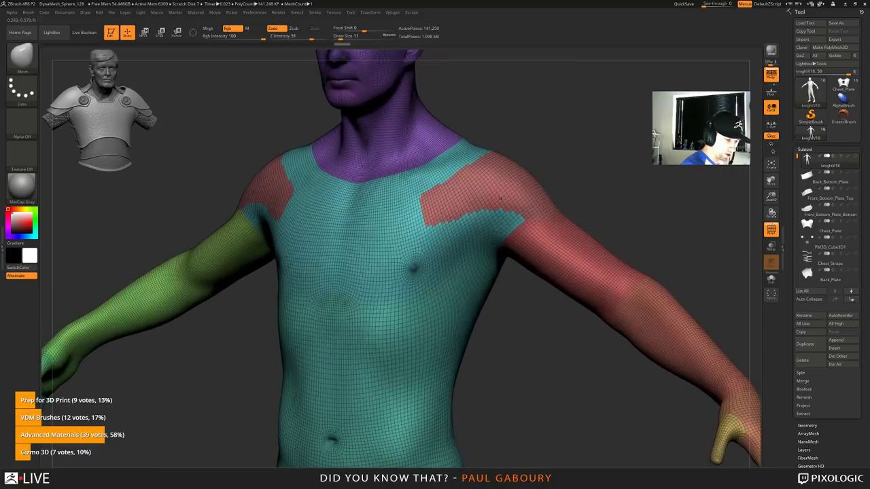
pyautogui.keyDown('ctrl'); pyautogui.keyDown('shift'); pyautogui.click(519, 192); pyautogui.keyUp('shift'); pyautogui.keyUp('ctrl')
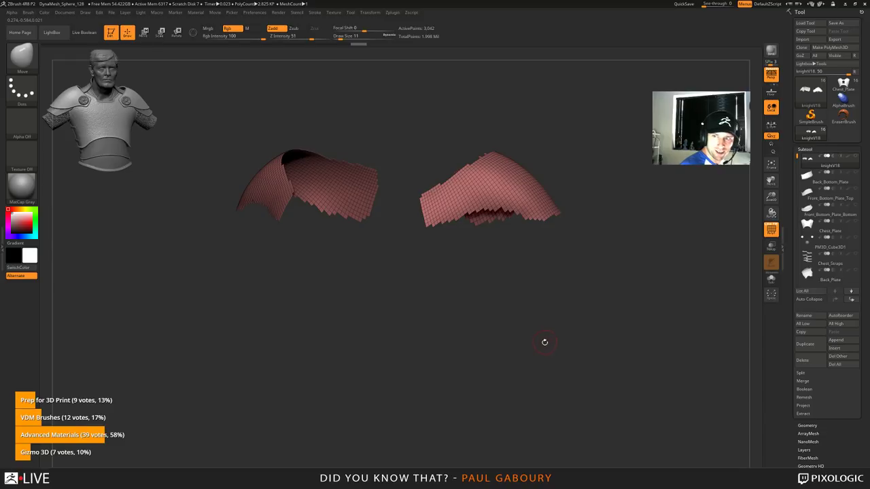
# Step: Undo the polygroup change back to the masked shoulders on the full body, and turn the PolyFrame display off
pyautogui.press('b')
pyautogui.press('m')
pyautogui.press('t')
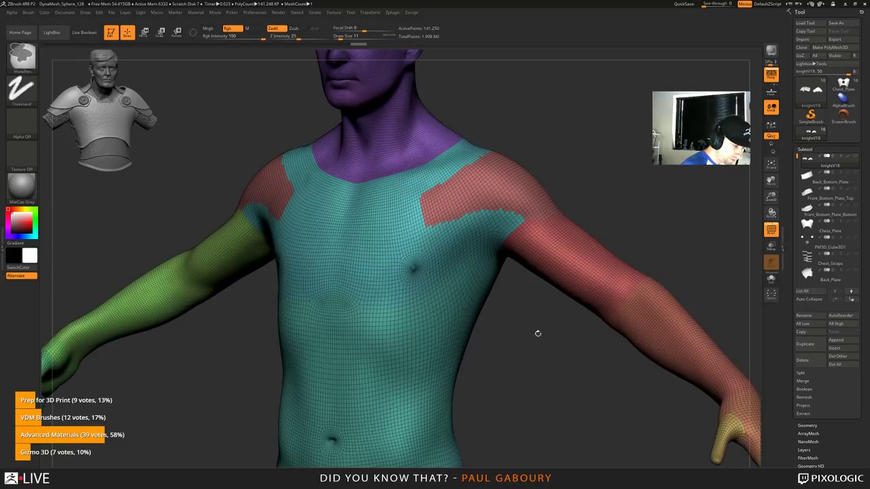
pyautogui.press('ctrl')
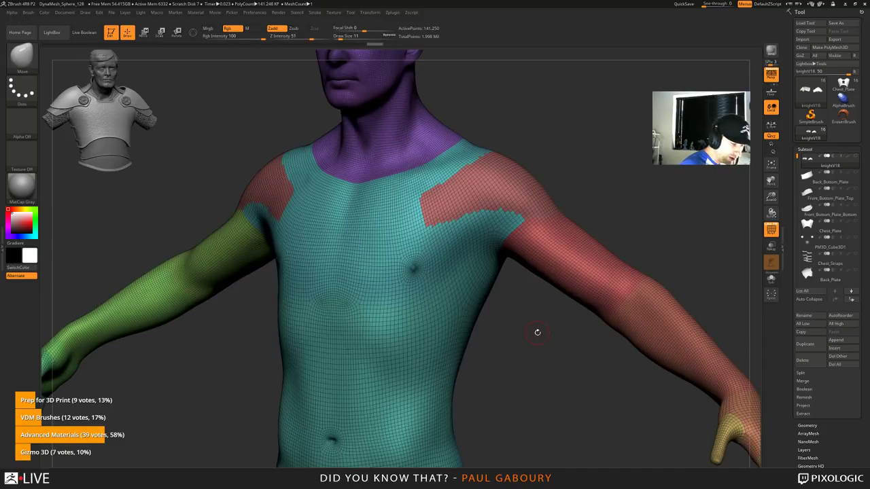
pyautogui.hotkey('ctrl', 'z')
pyautogui.hotkey('ctrl', 'z')
pyautogui.hotkey('ctrl', 'z')
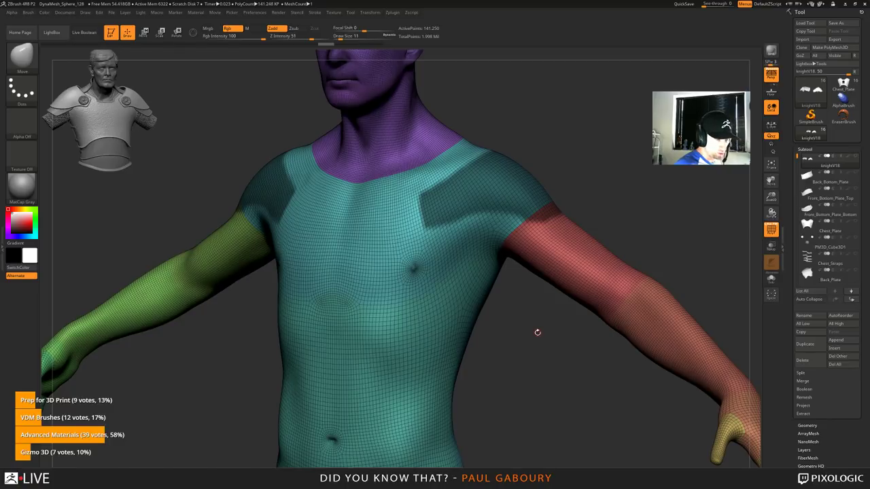
pyautogui.hotkey('shift', 'f')
# Step: Switch to the Topology brush and draw a curve along the chest-side inner edge of the shoulder mask
pyautogui.moveTo(561, 338); pyautogui.dragTo(529, 341)
pyautogui.press('b')
pyautogui.press('t')
pyautogui.press('o')
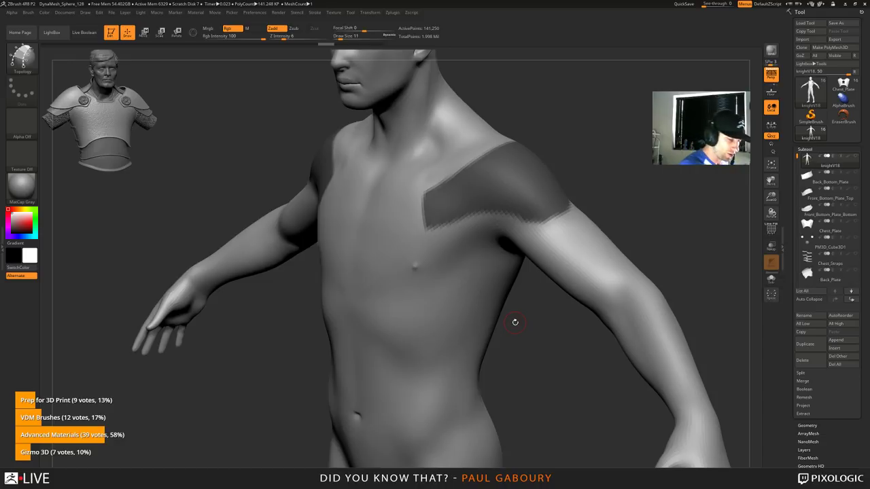
pyautogui.moveTo(431, 212); pyautogui.dragTo(459, 214, button='right')
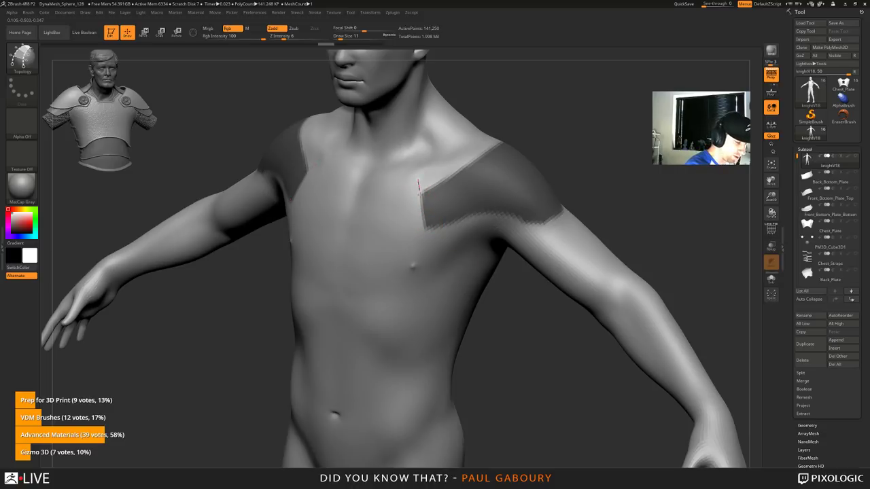
pyautogui.moveTo(418, 193); pyautogui.dragTo(445, 292)
# Step: Draw a second topology curve down the inner edge of the shoulder mask on the upper back
pyautogui.moveTo(510, 261); pyautogui.dragTo(580, 228)
pyautogui.keyDown('alt'); pyautogui.moveTo(654, 231); pyautogui.dragTo(348, 387); pyautogui.keyUp('alt')
pyautogui.moveTo(430, 211); pyautogui.dragTo(401, 353)
# Step: Draw a topology curve over the shoulder along the mask's neck-side edge, redoing the first stroke, so it joins the back and chest curves
pyautogui.moveTo(426, 333); pyautogui.dragTo(430, 394, button='right')
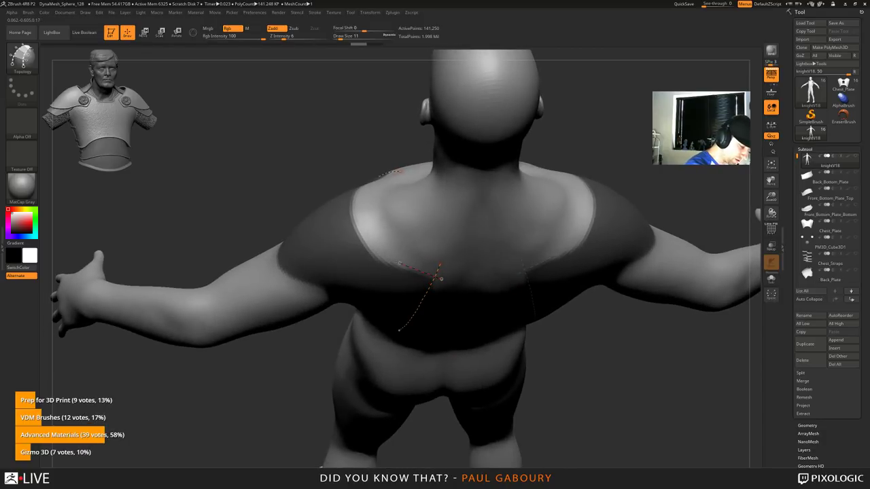
pyautogui.moveTo(435, 277)
pyautogui.mouseDown()
pyautogui.moveTo(367, 239)
pyautogui.moveTo(353, 210)
pyautogui.mouseUp()
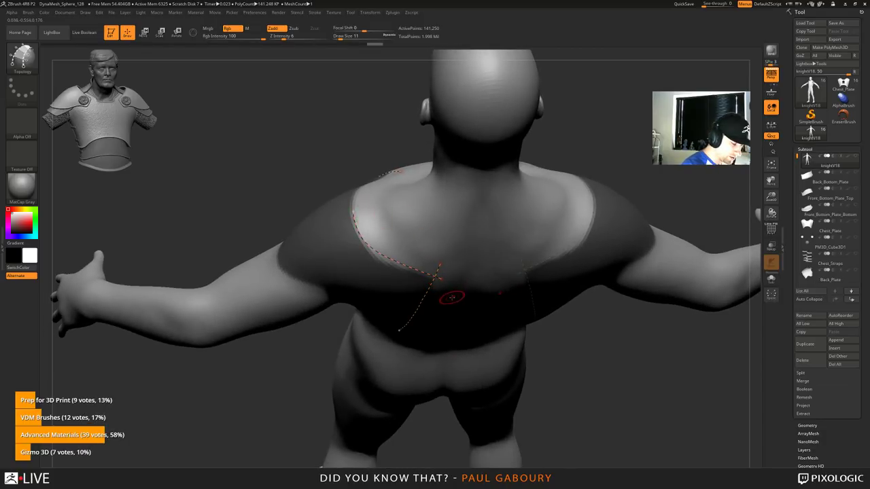
pyautogui.hotkey('ctrl', 'z')
pyautogui.moveTo(432, 274)
pyautogui.mouseDown(button='right')
pyautogui.moveTo(433, 248)
pyautogui.moveTo(446, 269)
pyautogui.mouseUp(button='right')
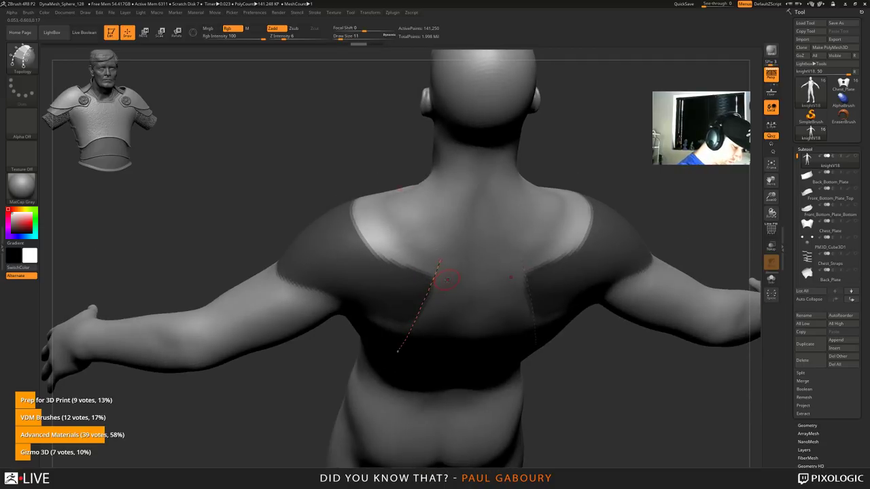
pyautogui.moveTo(405, 265)
pyautogui.mouseDown()
pyautogui.moveTo(367, 242)
pyautogui.moveTo(354, 212)
pyautogui.mouseUp()
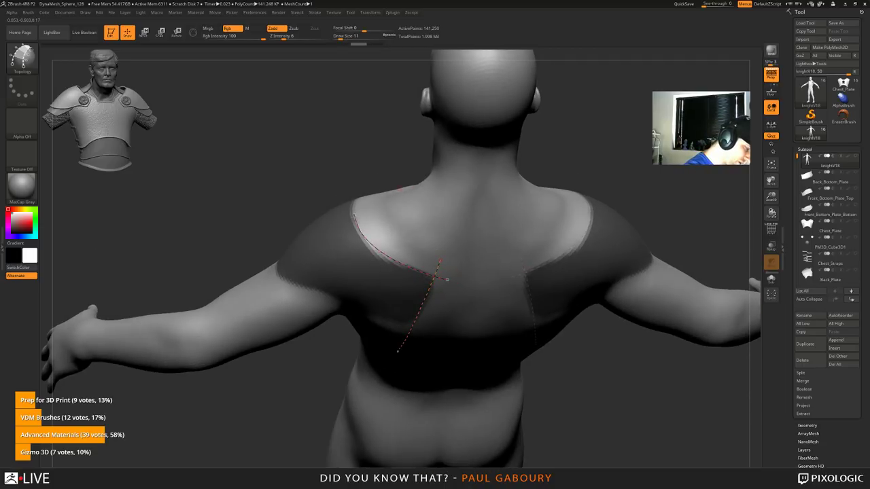
pyautogui.moveTo(390, 222)
pyautogui.mouseDown(button='right')
pyautogui.moveTo(394, 244)
pyautogui.moveTo(367, 204)
pyautogui.mouseUp(button='right')
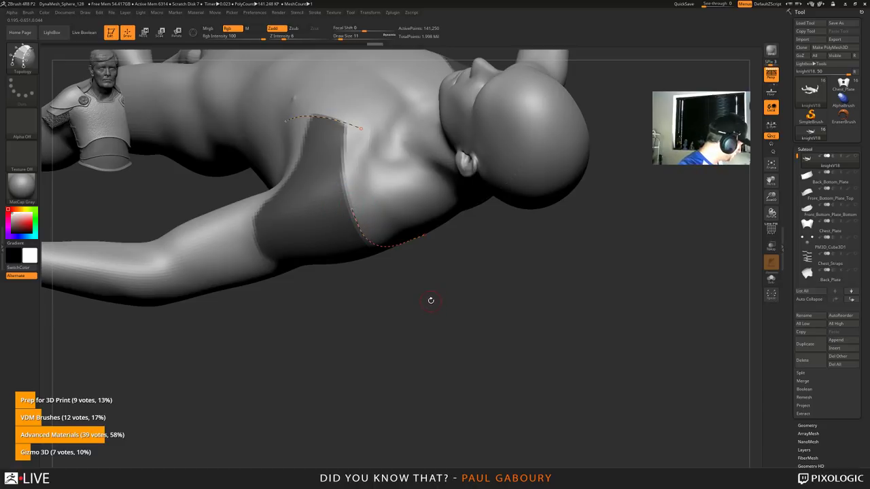
pyautogui.moveTo(434, 292)
pyautogui.mouseDown()
pyautogui.moveTo(362, 276)
pyautogui.moveTo(361, 291)
pyautogui.moveTo(364, 183)
pyautogui.mouseUp()
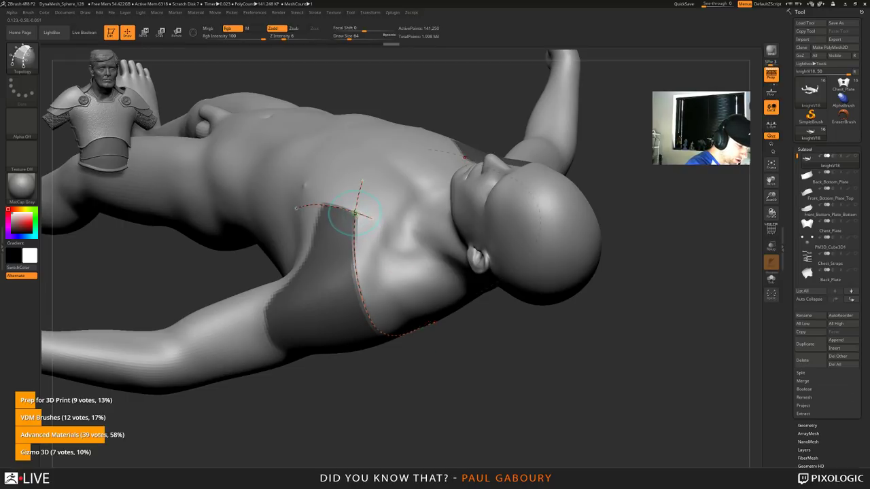
pyautogui.moveTo(420, 410); pyautogui.dragTo(423, 399)
pyautogui.keyDown('alt'); pyautogui.moveTo(401, 271); pyautogui.dragTo(453, 280, button='right'); pyautogui.keyUp('alt')
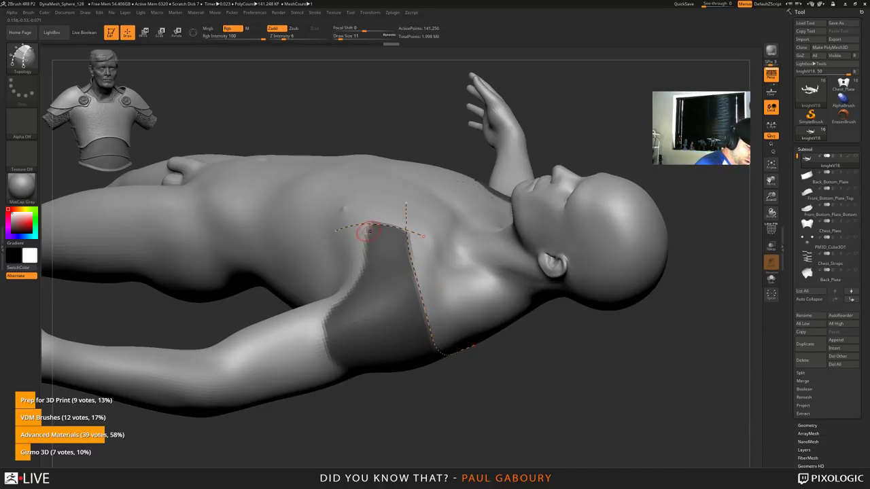
# Step: Enlarge the Topology brush and examine the Curve Snap Distance setting in the stroke's Curve Modifiers
pyautogui.press(']')
pyautogui.press(']')
pyautogui.press(']')
pyautogui.press(']')
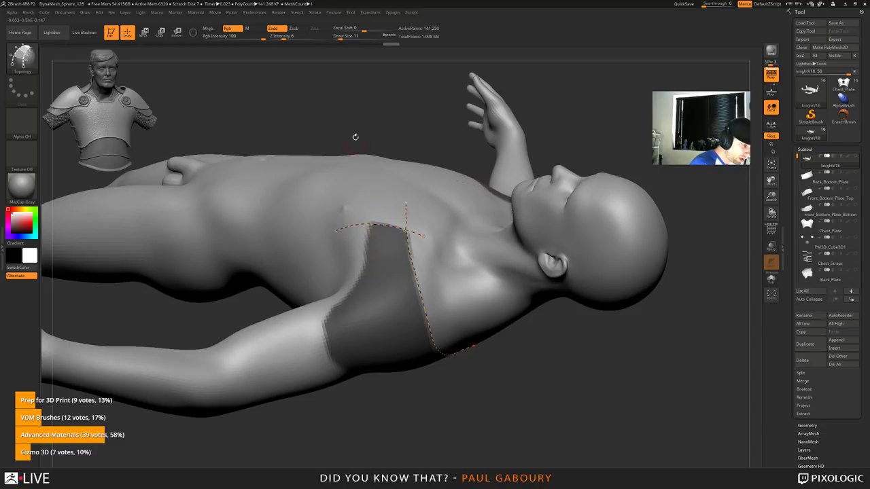
pyautogui.click(316, 13)
pyautogui.click(337, 140)
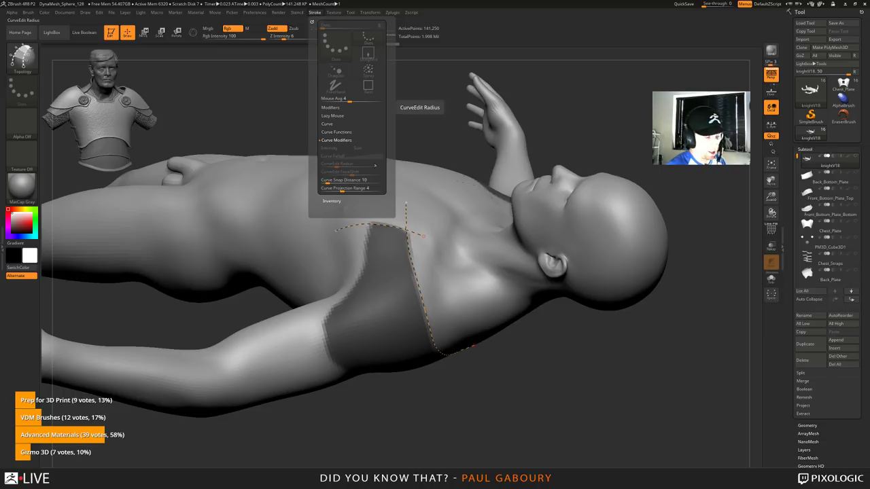
pyautogui.click(327, 182)
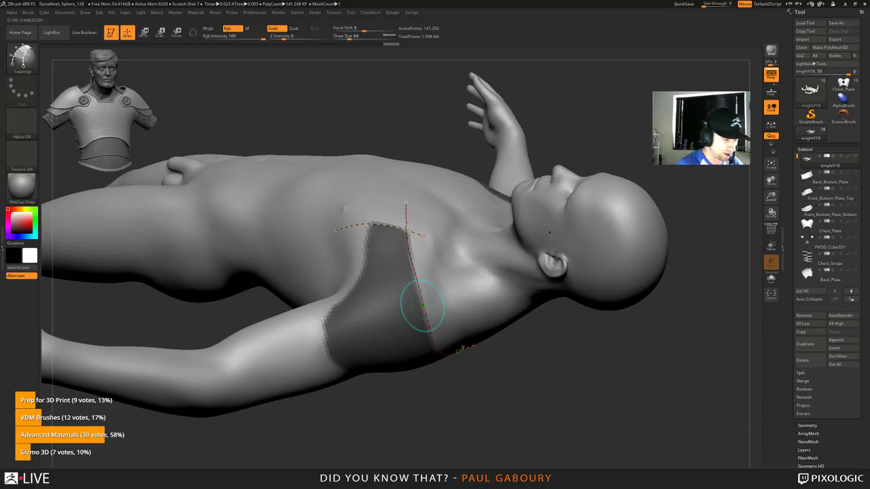
# Step: Set the Topology brush's draw size to 11 and try a Curve Snap Distance of 50 in the stroke's Curve Modifiers
pyautogui.write('s11')
pyautogui.press('Return')
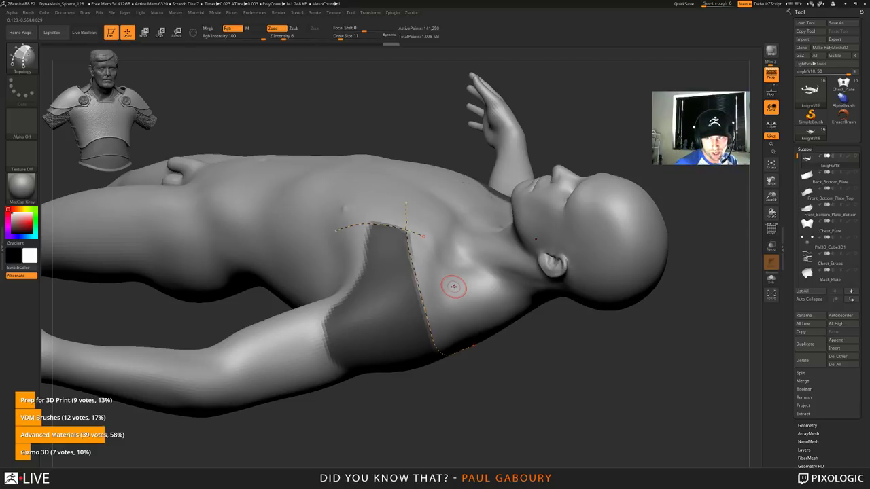
pyautogui.click(315, 12)
pyautogui.click(326, 182)
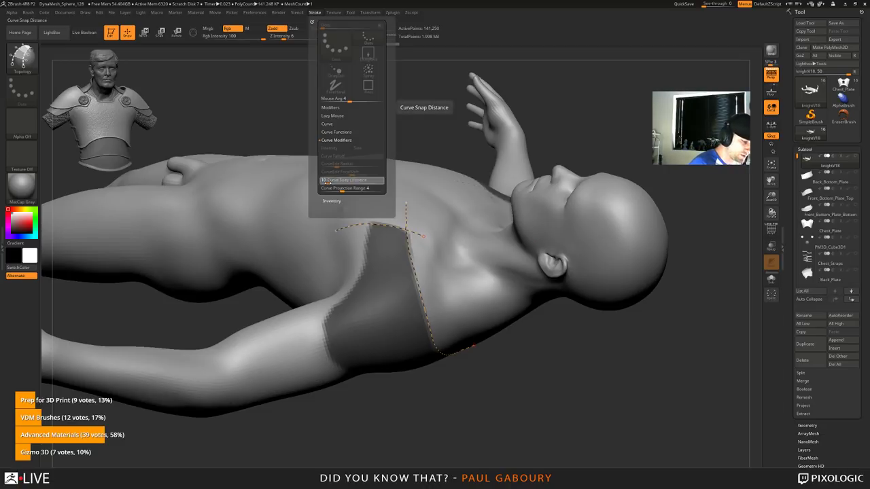
pyautogui.write('50')
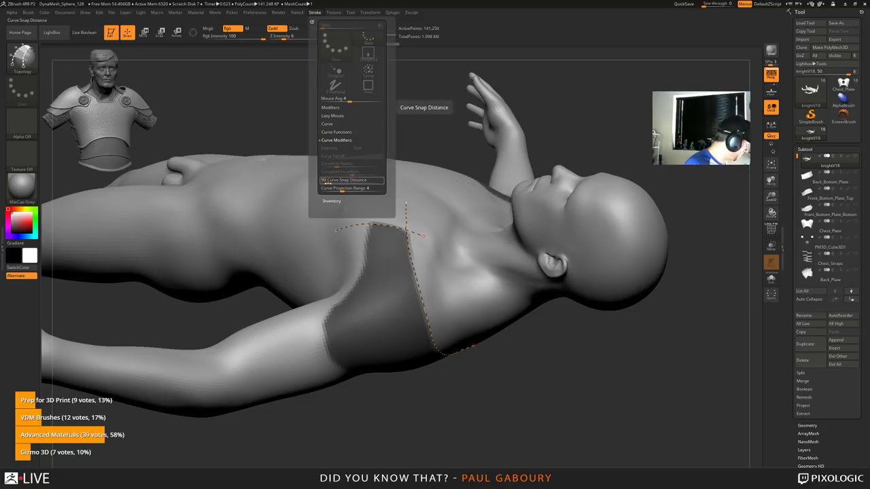
pyautogui.press('Return')
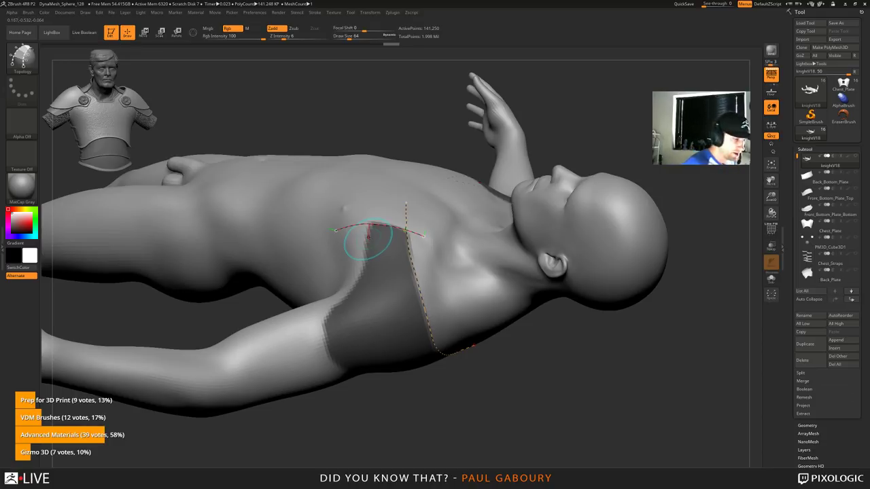
pyautogui.click(315, 12)
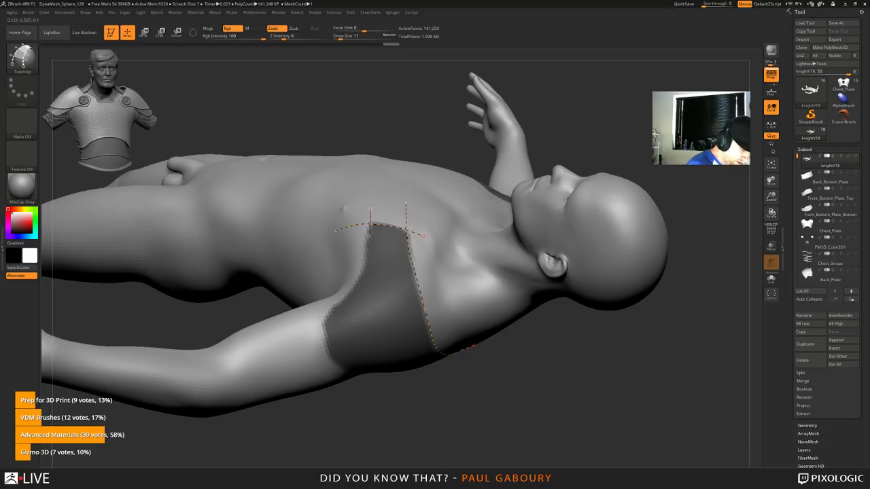
# Step: Try to draw a single topology curve from the chest along the mask's armpit-side edge and around the upper arm
pyautogui.moveTo(371, 208); pyautogui.dragTo(361, 272)
pyautogui.moveTo(341, 305)
pyautogui.mouseDown()
pyautogui.moveTo(329, 320)
pyautogui.moveTo(328, 352)
pyautogui.mouseUp()
pyautogui.moveTo(369, 423); pyautogui.dragTo(362, 388)
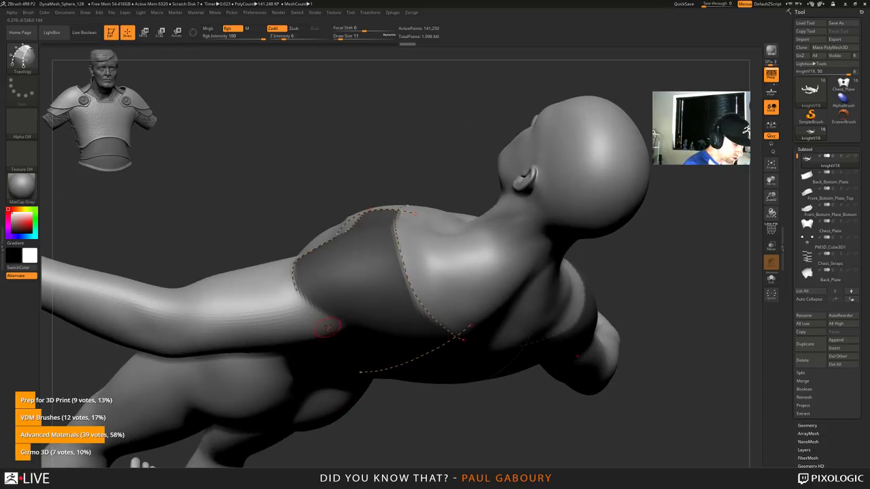
pyautogui.moveTo(319, 339); pyautogui.dragTo(340, 371)
pyautogui.moveTo(358, 399); pyautogui.dragTo(357, 392)
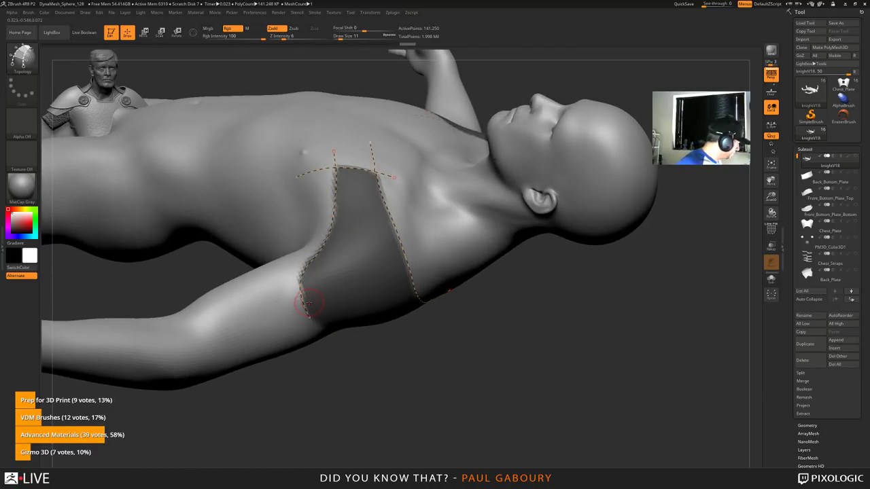
pyautogui.moveTo(382, 401); pyautogui.dragTo(381, 390)
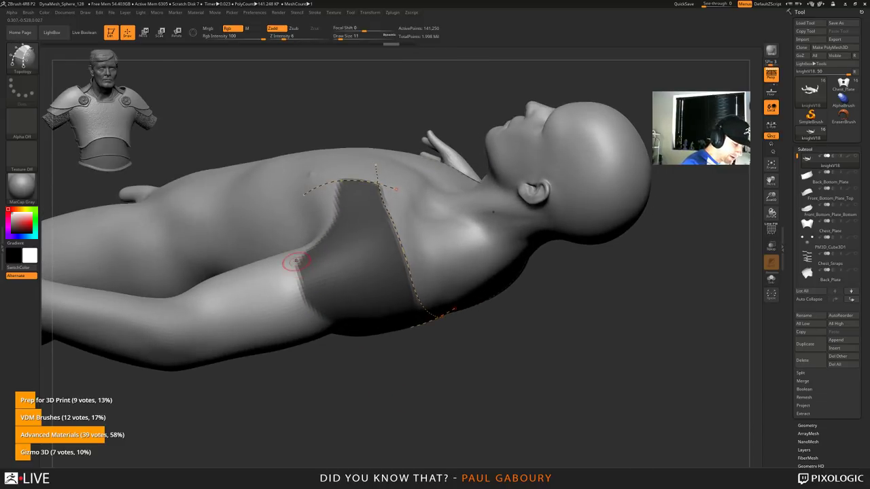
# Step: Close the shoulder outline with topology curves across the upper arm and along the mask's front and back armpit-side edges
pyautogui.moveTo(294, 256); pyautogui.dragTo(317, 325)
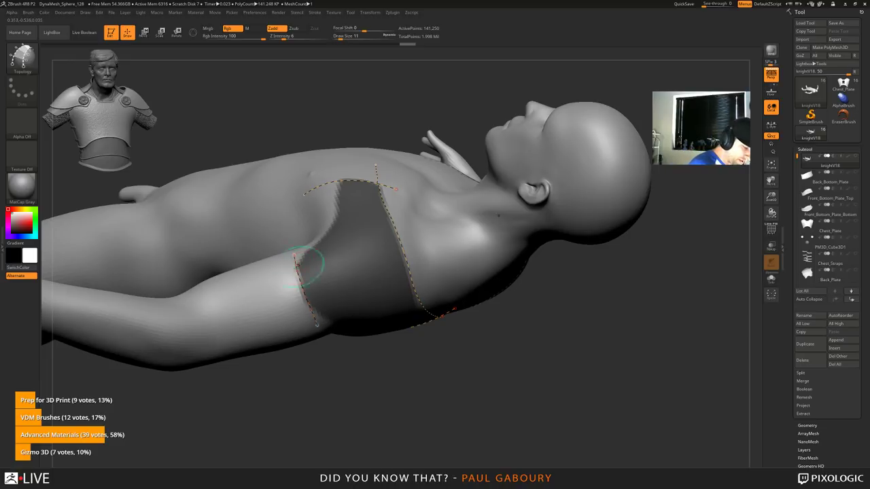
pyautogui.keyDown('ctrl'); pyautogui.moveTo(286, 281); pyautogui.dragTo(292, 272, button='right'); pyautogui.keyUp('ctrl')
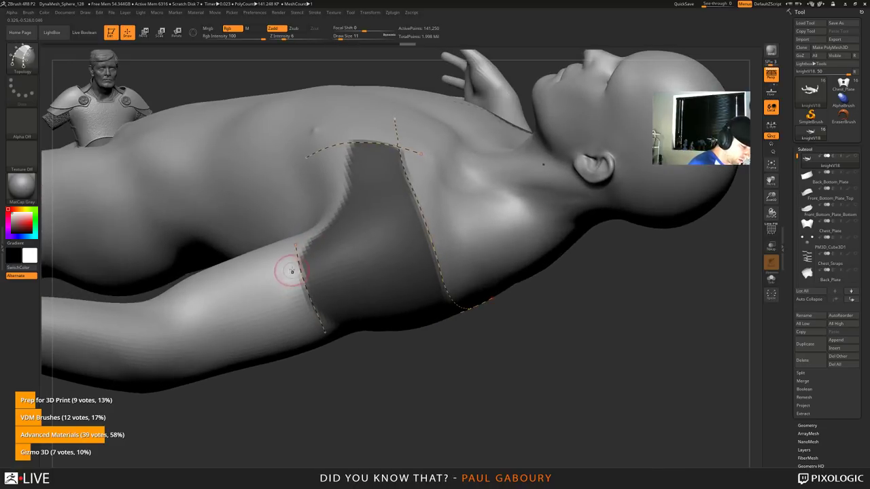
pyautogui.moveTo(295, 265); pyautogui.dragTo(344, 194)
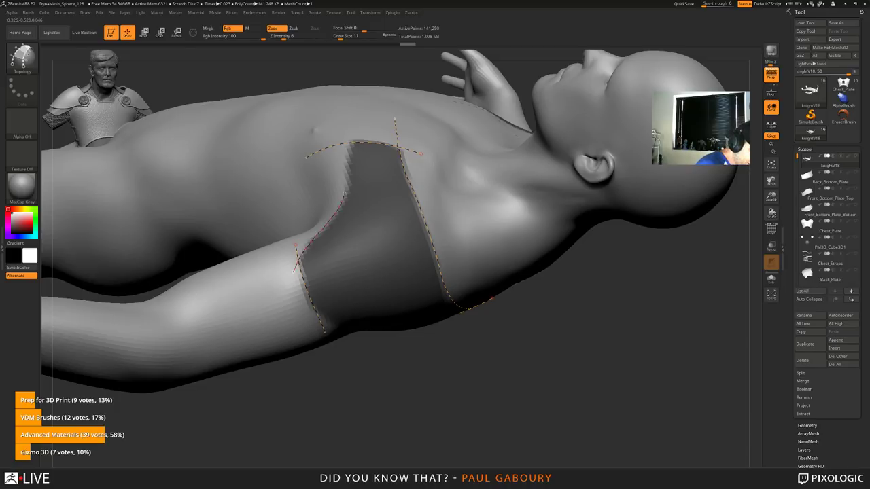
pyautogui.moveTo(392, 379)
pyautogui.mouseDown(button='right')
pyautogui.moveTo(350, 385)
pyautogui.moveTo(349, 353)
pyautogui.mouseUp(button='right')
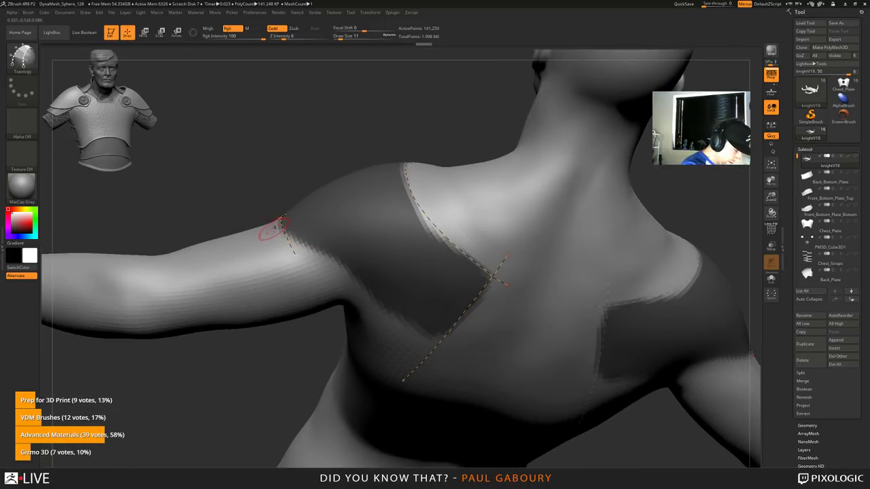
pyautogui.moveTo(362, 280)
pyautogui.mouseDown()
pyautogui.moveTo(403, 318)
pyautogui.moveTo(500, 371)
pyautogui.mouseUp()
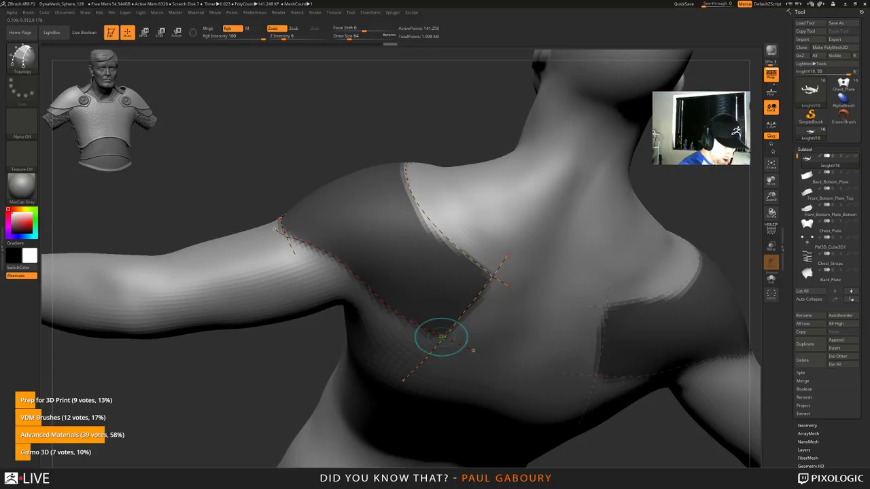
# Step: Remove the curve ends that overhang the corners of the shoulder outline, undoing the first trim
pyautogui.moveTo(499, 272); pyautogui.dragTo(551, 235, button='right')
pyautogui.moveTo(398, 262); pyautogui.dragTo(563, 310, button='right')
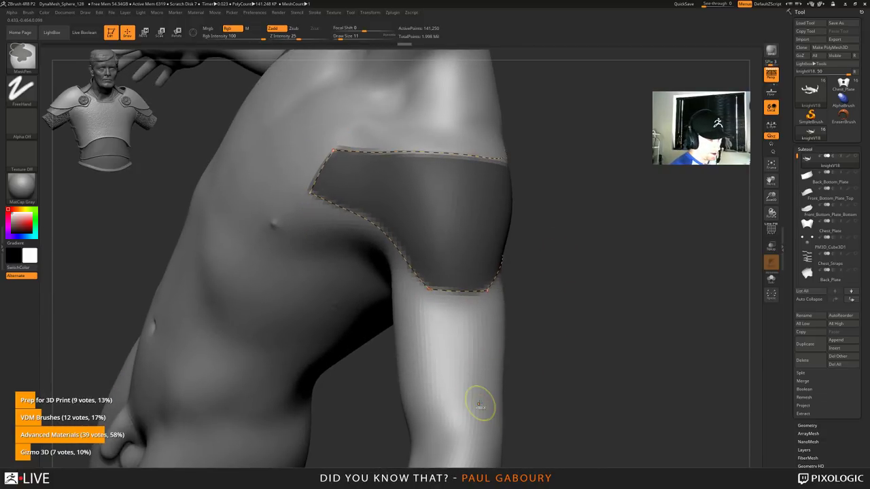
pyautogui.hotkey('ctrl', 'z')
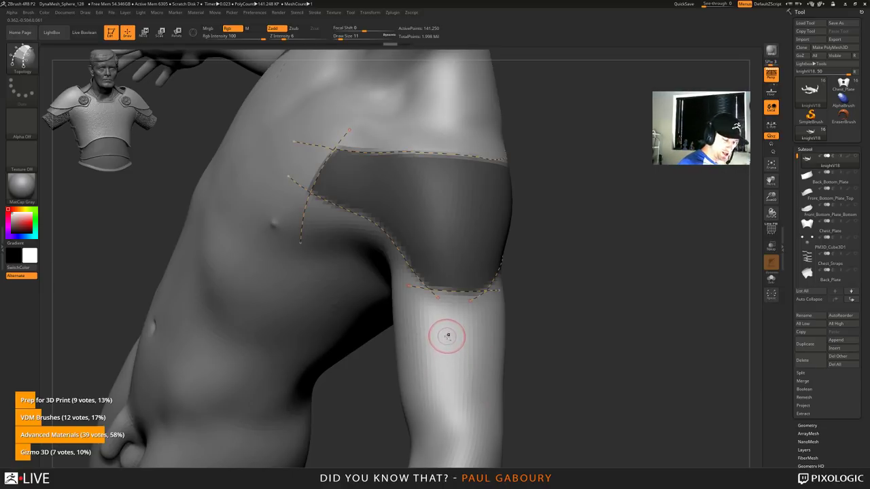
pyautogui.keyDown('alt'); pyautogui.moveTo(449, 338); pyautogui.dragTo(466, 409); pyautogui.keyUp('alt')
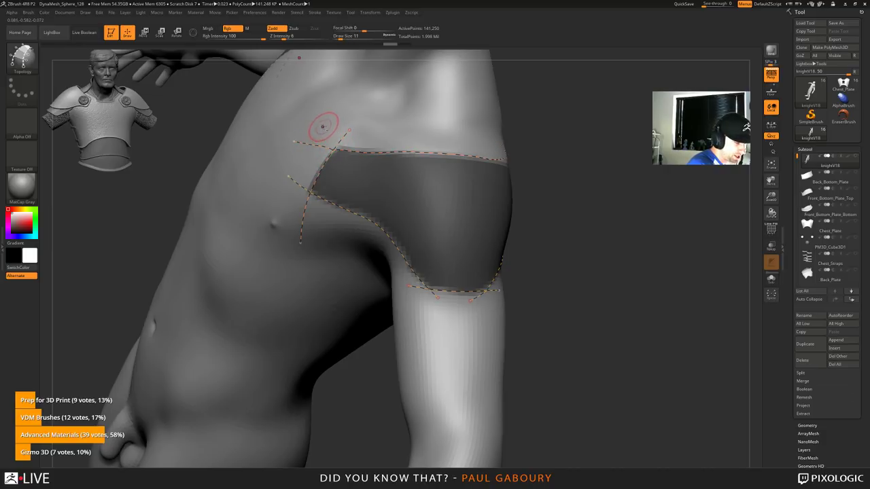
pyautogui.moveTo(324, 127); pyautogui.dragTo(309, 154)
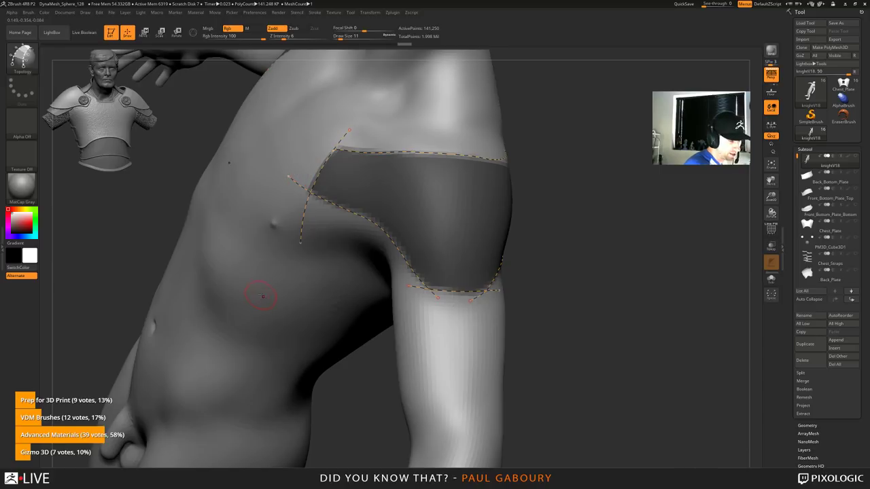
pyautogui.keyDown('alt'); pyautogui.moveTo(319, 232); pyautogui.dragTo(321, 235); pyautogui.keyUp('alt')
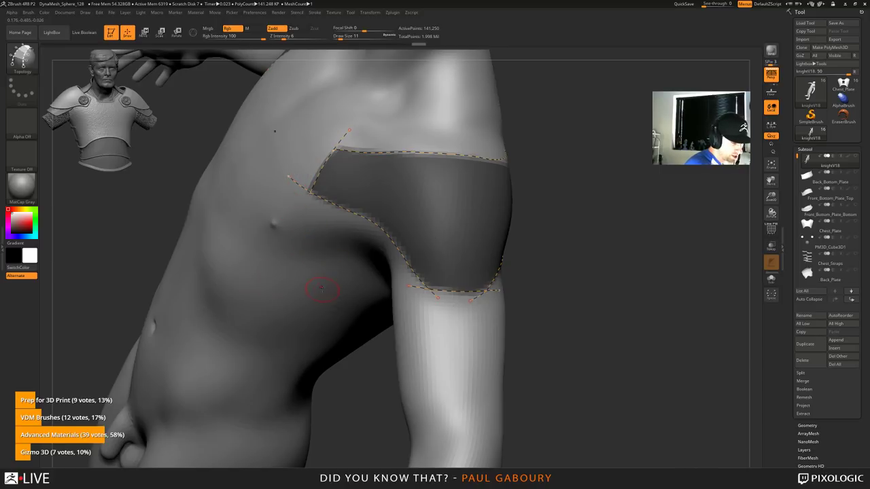
pyautogui.moveTo(319, 289); pyautogui.dragTo(319, 331)
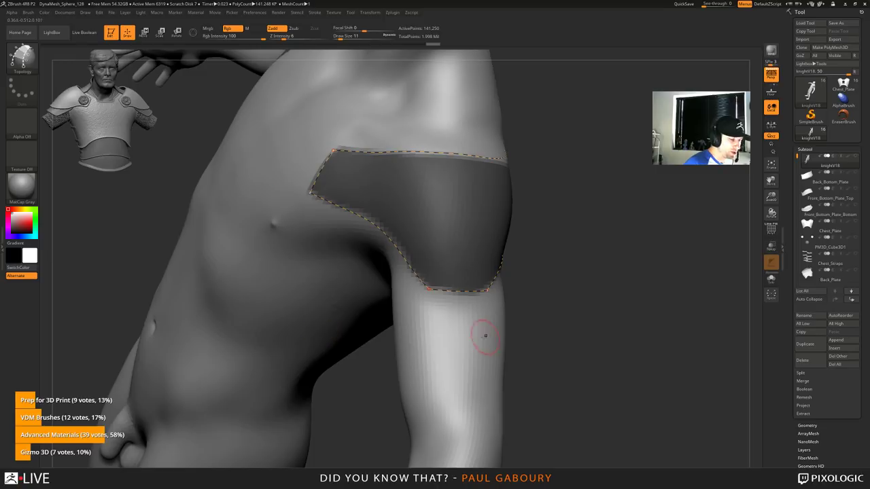
# Step: Open the stroke's Curve Functions and examine the outline curves around the side of the shoulder
pyautogui.moveTo(484, 335)
pyautogui.mouseDown(button='right')
pyautogui.moveTo(470, 347)
pyautogui.moveTo(468, 339)
pyautogui.mouseUp(button='right')
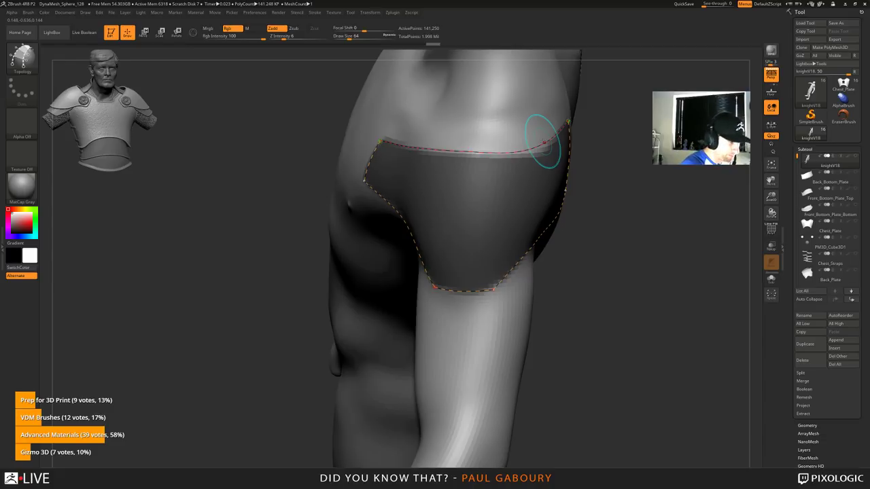
pyautogui.click(314, 12)
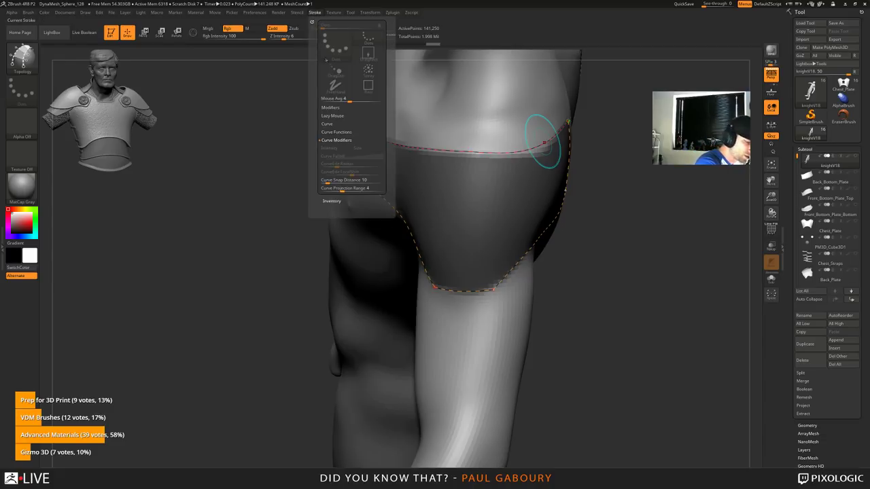
pyautogui.click(347, 139)
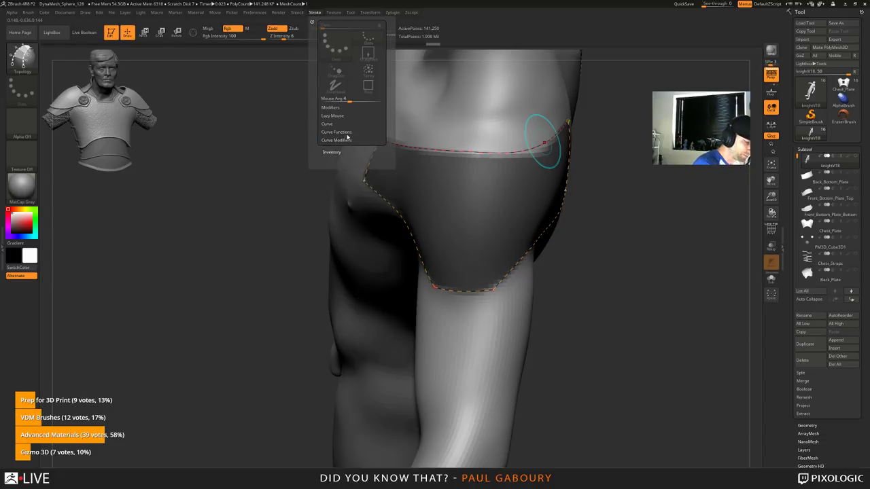
pyautogui.click(349, 132)
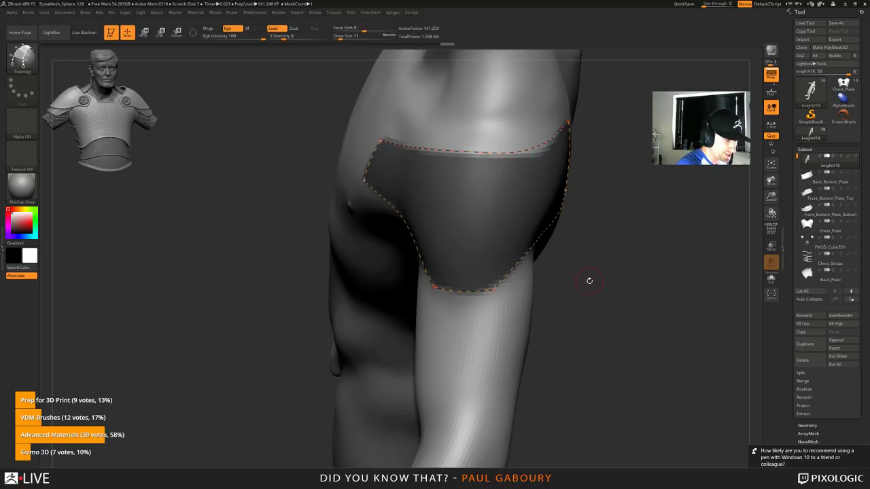
pyautogui.moveTo(589, 283); pyautogui.dragTo(606, 268)
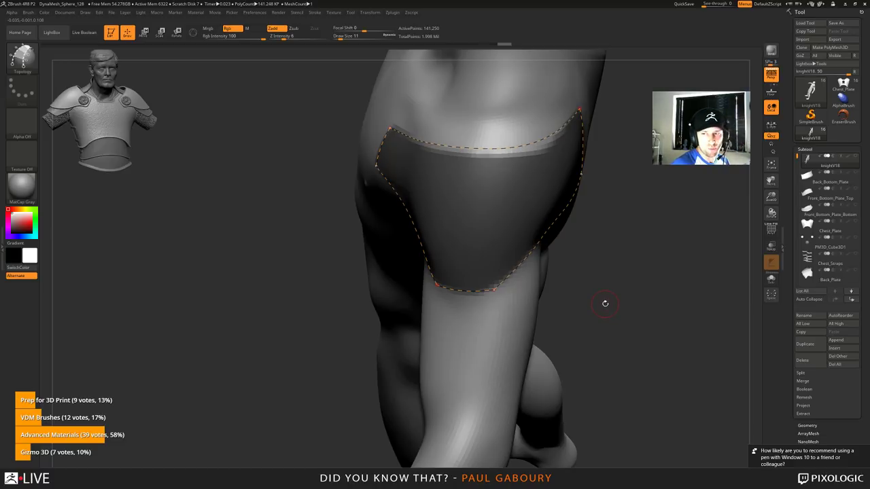
# Step: Draw two hook-shaped test curves, one inside the other, on the front of the abdomen
pyautogui.moveTo(584, 337); pyautogui.dragTo(644, 217)
pyautogui.keyDown('ctrl'); pyautogui.moveTo(644, 218); pyautogui.dragTo(454, 261, button='right'); pyautogui.keyUp('ctrl')
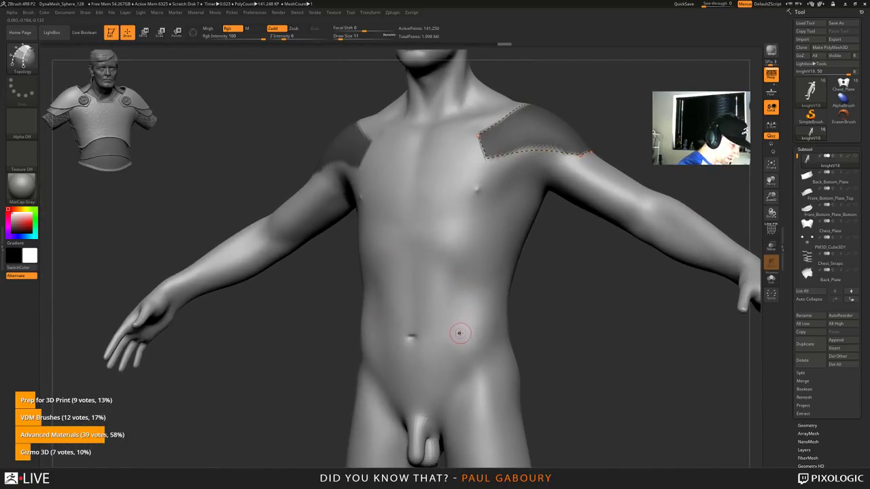
pyautogui.moveTo(451, 338)
pyautogui.mouseDown()
pyautogui.moveTo(399, 272)
pyautogui.moveTo(474, 235)
pyautogui.moveTo(479, 248)
pyautogui.moveTo(450, 320)
pyautogui.moveTo(422, 250)
pyautogui.moveTo(454, 239)
pyautogui.moveTo(474, 265)
pyautogui.mouseUp()
pyautogui.press('[')
pyautogui.press('[')
pyautogui.press('[')
pyautogui.press('[')
pyautogui.press('[')
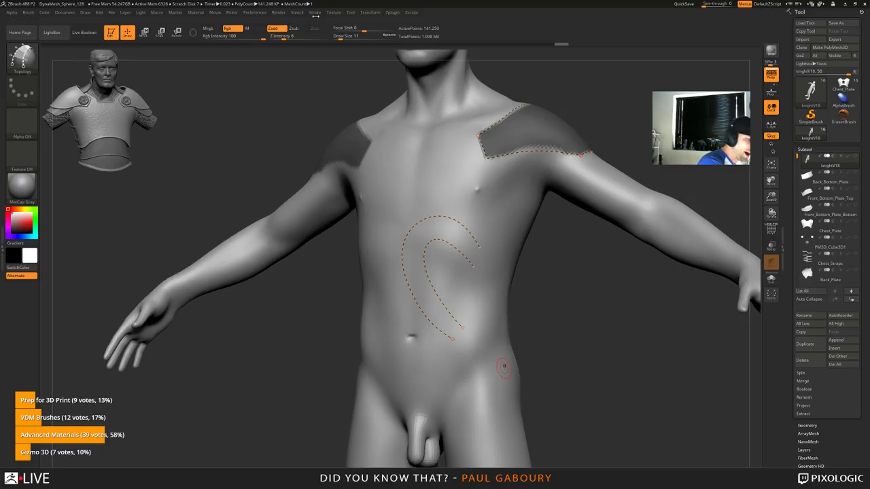
# Step: Examine the Curve Smoothness setting in the stroke's Curve Functions and the curve and IMM brushes in the brush library
pyautogui.click(315, 12)
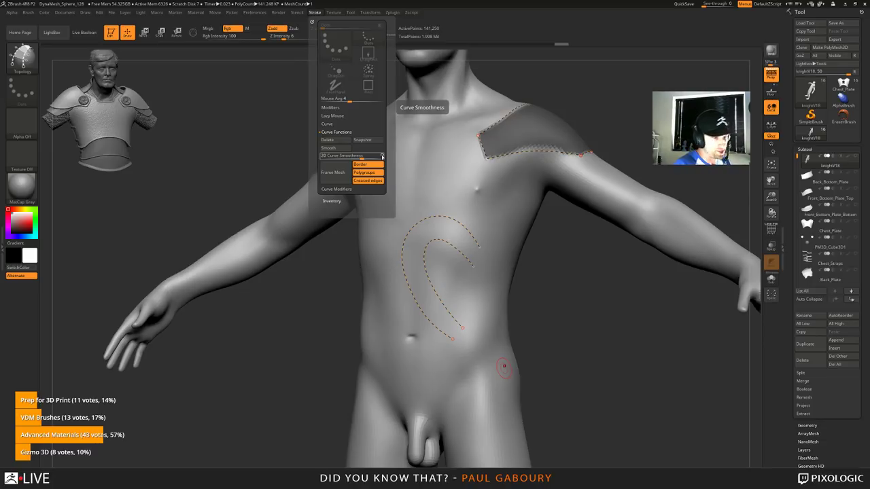
pyautogui.press('b')
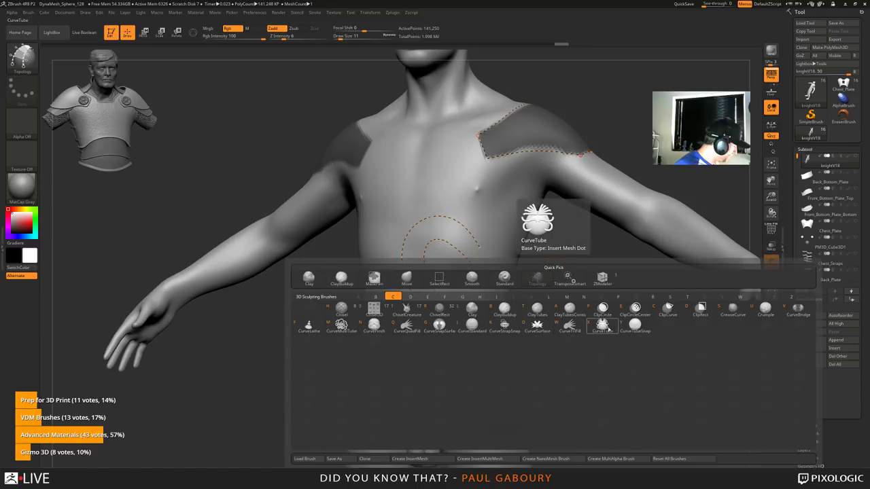
pyautogui.press('i')
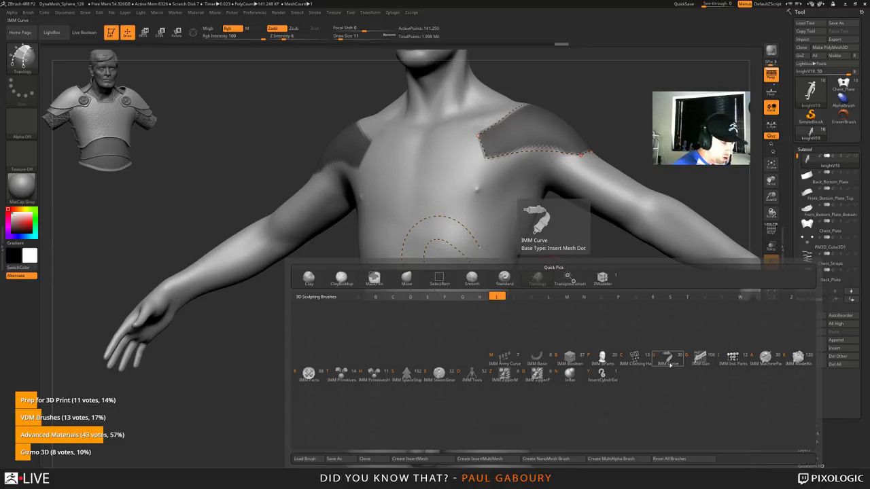
pyautogui.press('z')
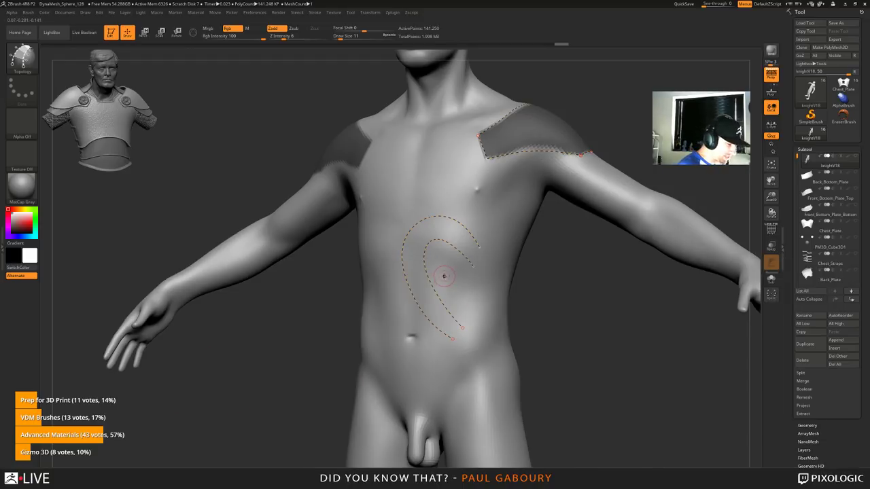
# Step: Delete the test curves from the abdomen
pyautogui.keyDown('alt'); pyautogui.moveTo(401, 339); pyautogui.dragTo(396, 345); pyautogui.keyUp('alt')
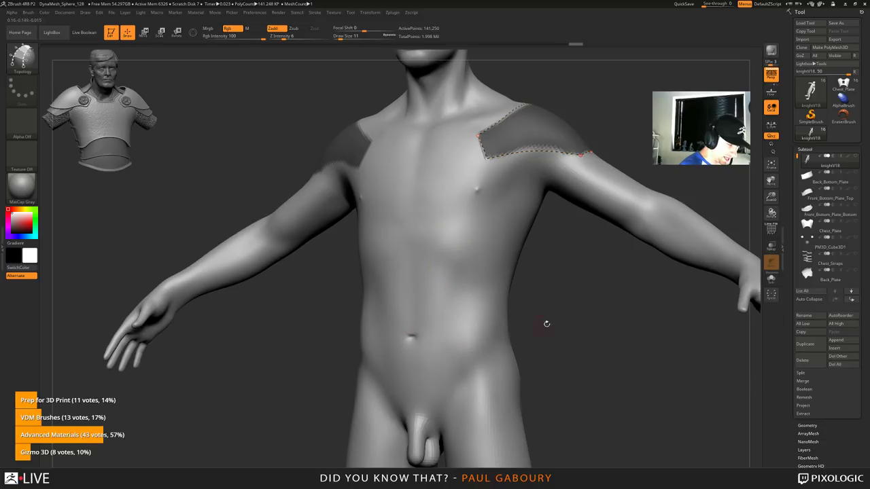
# Step: Draw two topology curves across the chest side of the shoulder outline, from the neck-side edge to the armpit-side edge
pyautogui.keyDown('alt'); pyautogui.moveTo(546, 325); pyautogui.dragTo(483, 404); pyautogui.keyUp('alt')
pyautogui.moveTo(632, 380)
pyautogui.mouseDown()
pyautogui.moveTo(543, 319)
pyautogui.moveTo(519, 338)
pyautogui.moveTo(381, 343)
pyautogui.moveTo(494, 340)
pyautogui.mouseUp()
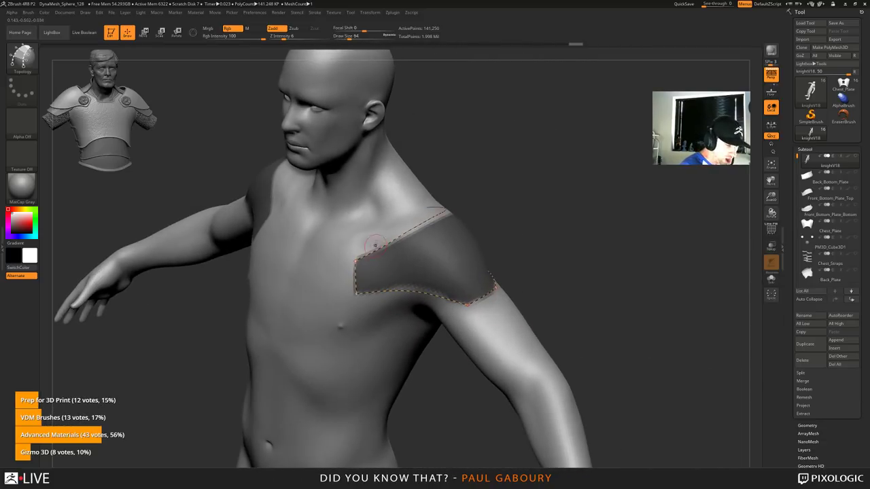
pyautogui.moveTo(376, 233); pyautogui.dragTo(400, 322)
pyautogui.moveTo(441, 380); pyautogui.dragTo(394, 367)
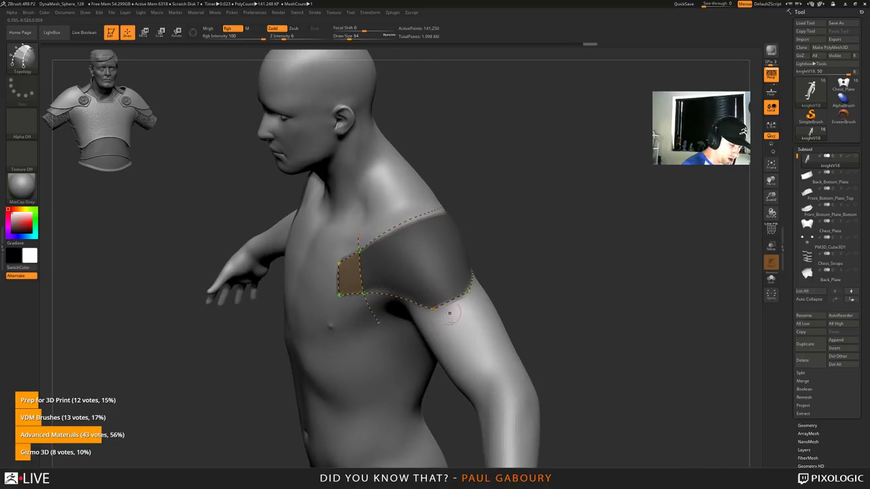
pyautogui.moveTo(377, 218); pyautogui.dragTo(398, 325)
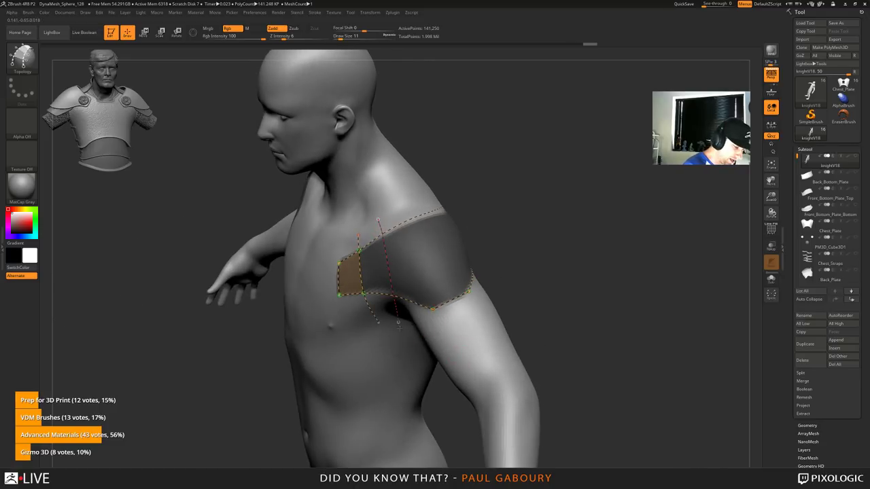
pyautogui.moveTo(417, 382); pyautogui.dragTo(467, 241, button='right')
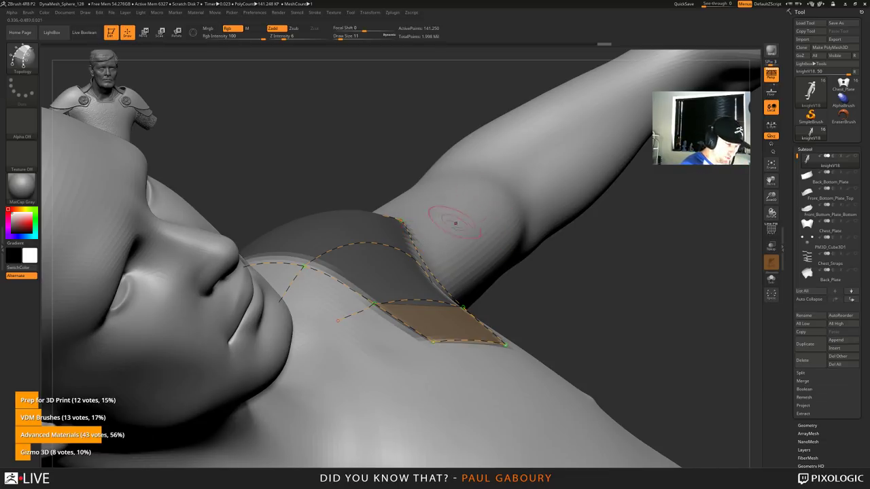
# Step: Draw a freehand wavy test curve along the arm, beyond the arm-side edge of the shoulder outline
pyautogui.moveTo(456, 231); pyautogui.dragTo(598, 121)
pyautogui.moveTo(483, 241); pyautogui.dragTo(521, 252, button='right')
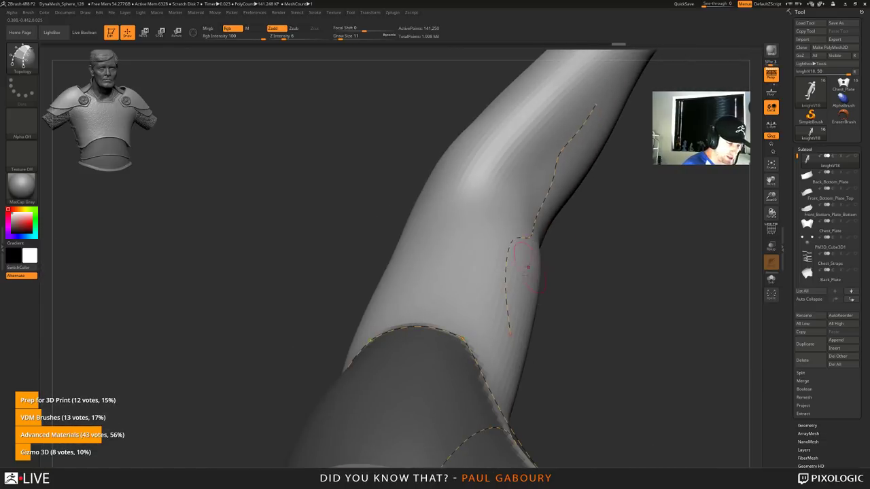
pyautogui.moveTo(574, 323); pyautogui.dragTo(559, 285)
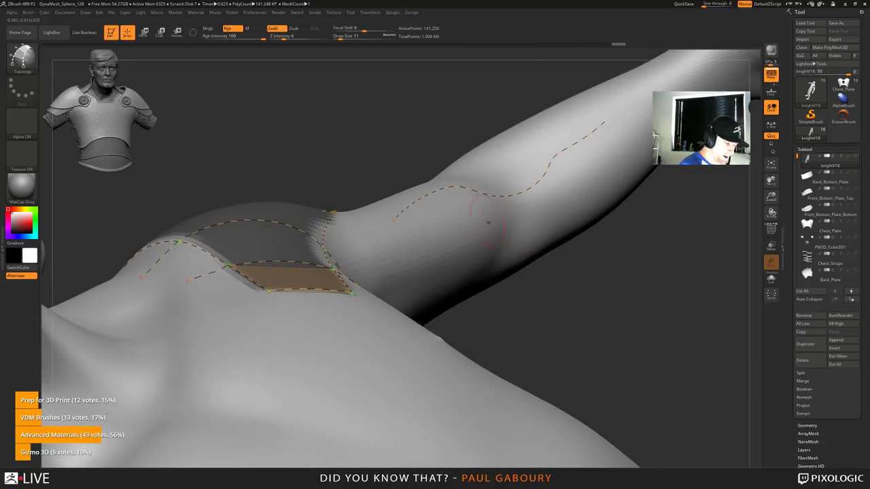
pyautogui.moveTo(548, 273)
pyautogui.mouseDown(button='right')
pyautogui.moveTo(471, 318)
pyautogui.moveTo(480, 337)
pyautogui.moveTo(517, 344)
pyautogui.moveTo(541, 362)
pyautogui.moveTo(528, 279)
pyautogui.mouseUp(button='right')
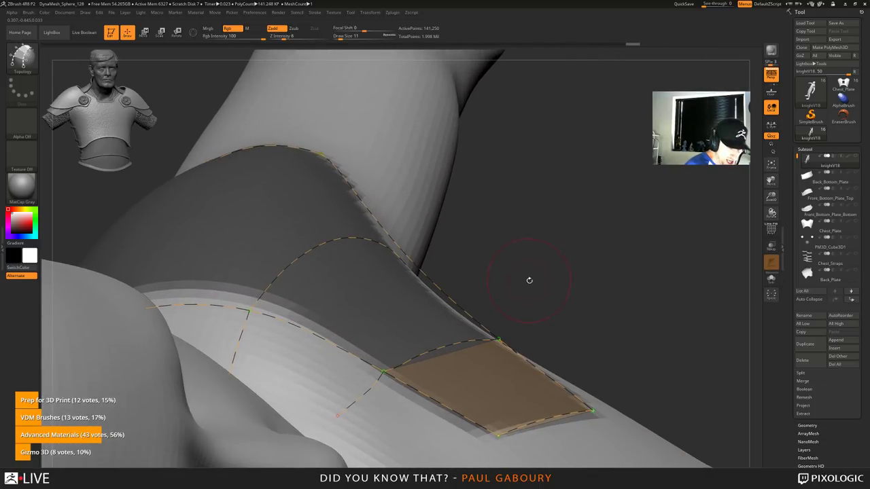
# Step: Try to rework the end of the cross curve beside the closed chest-side face, and remove that unconnected curve
pyautogui.moveTo(499, 342)
pyautogui.mouseDown(button='right')
pyautogui.moveTo(527, 377)
pyautogui.moveTo(507, 345)
pyautogui.mouseUp(button='right')
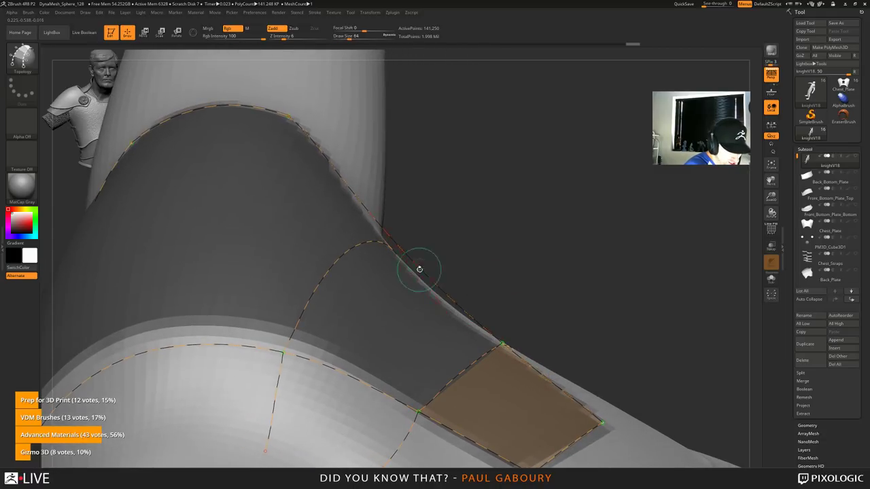
pyautogui.press('[')
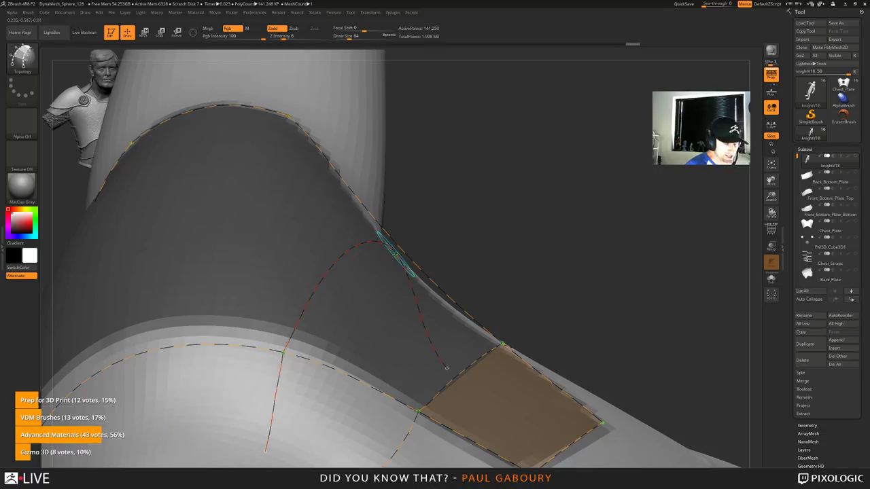
pyautogui.keyDown('alt'); pyautogui.click(396, 254); pyautogui.keyUp('alt')
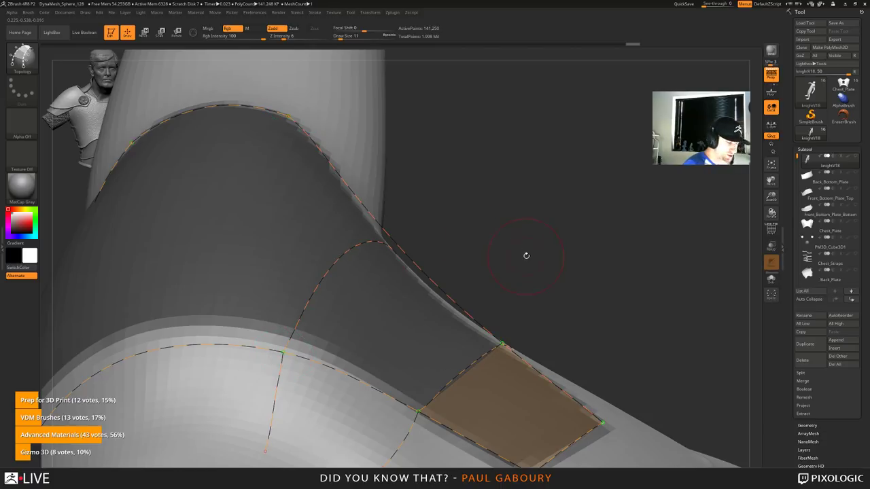
pyautogui.press('ctrl')
pyautogui.press('ctrl')
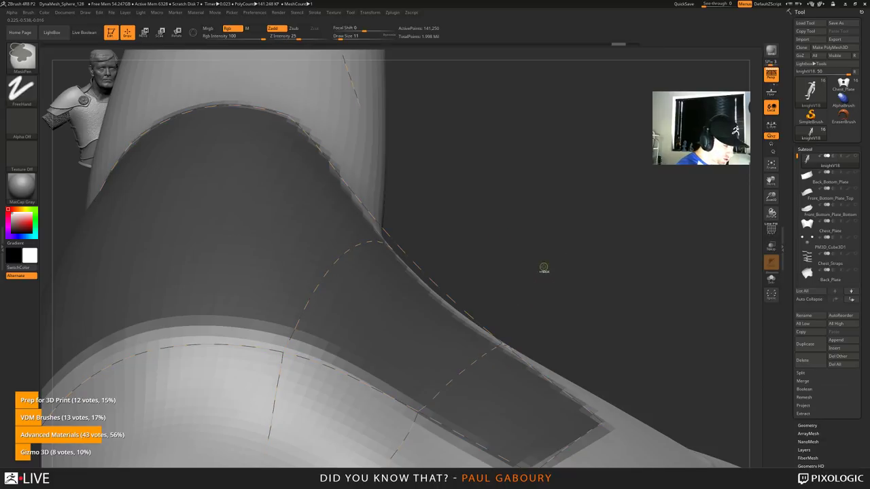
pyautogui.moveTo(546, 269)
pyautogui.mouseDown()
pyautogui.moveTo(523, 272)
pyautogui.moveTo(537, 258)
pyautogui.mouseUp()
# Step: Set the Curve Snap Distance to 50 in the stroke's Curve Modifiers
pyautogui.click(315, 12)
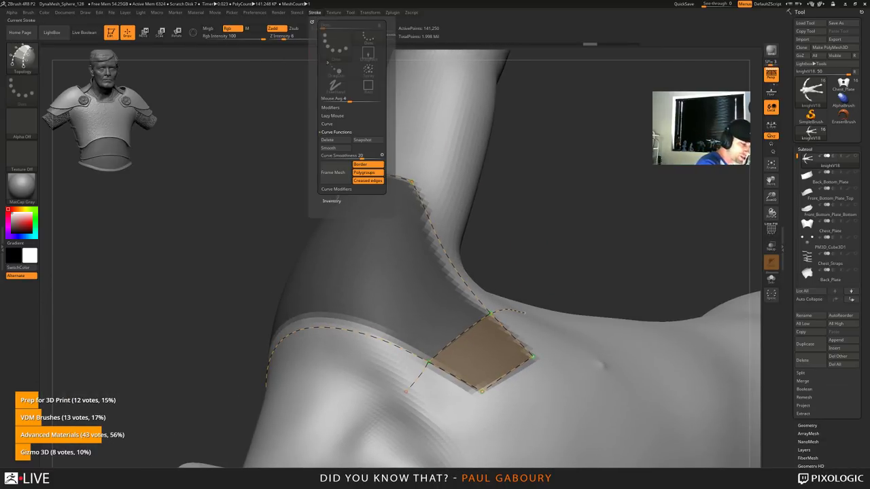
pyautogui.click(336, 132)
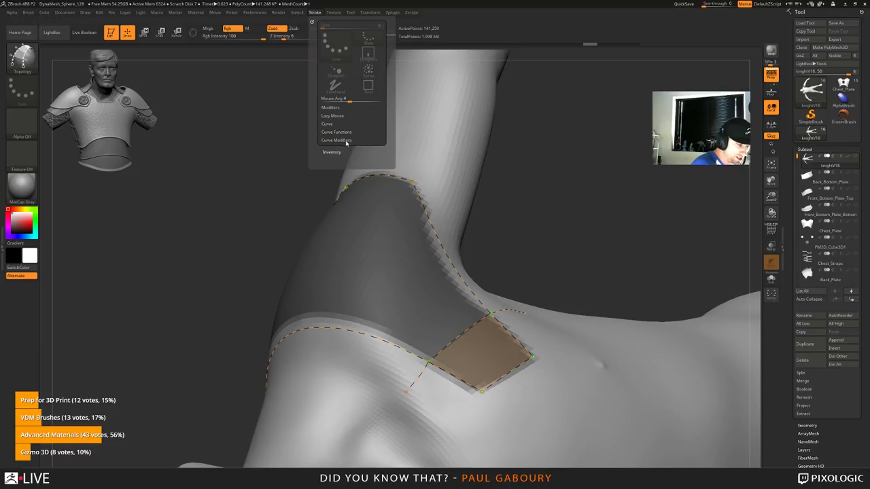
pyautogui.click(343, 140)
pyautogui.click(327, 182)
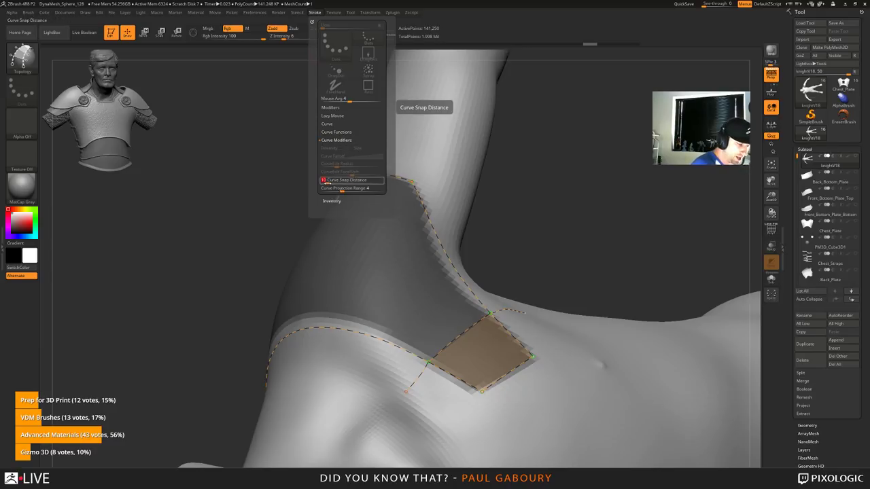
pyautogui.write('50')
pyautogui.press('Return')
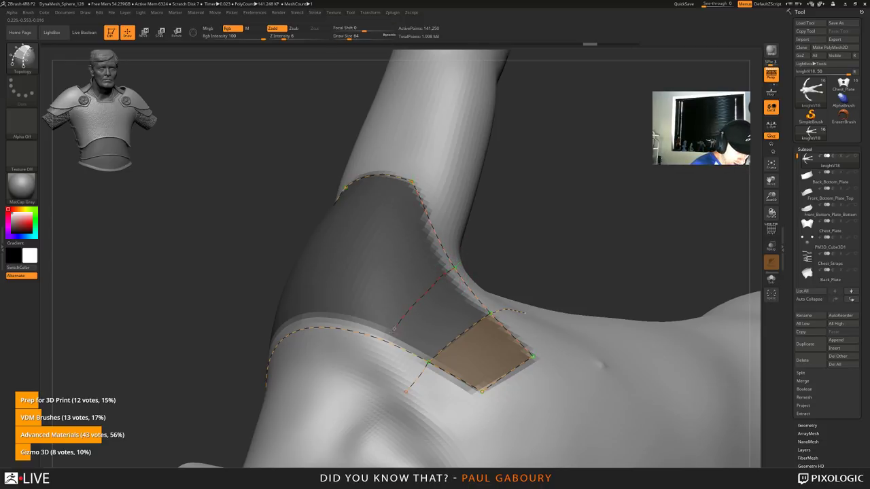
# Step: Draw a cross curve from the armpit-side edge to the neck-side edge, closing a second face on the chest side
pyautogui.click(384, 340)
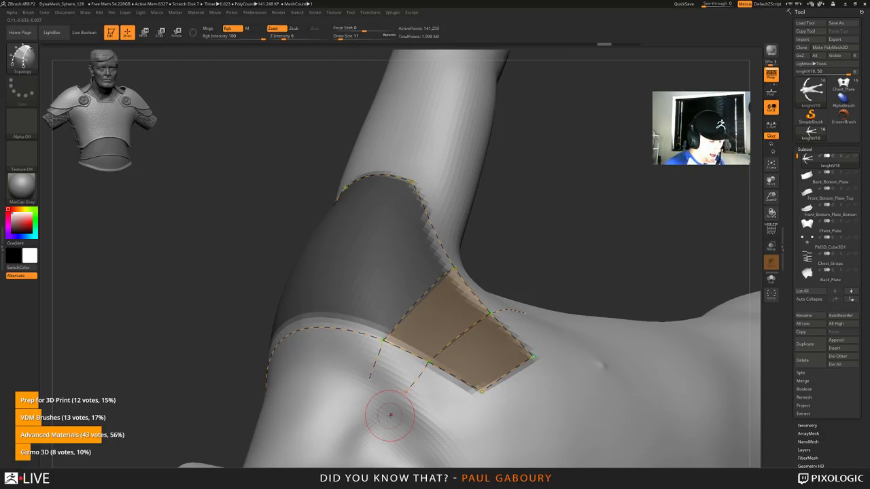
pyautogui.moveTo(532, 292)
pyautogui.mouseDown()
pyautogui.moveTo(549, 274)
pyautogui.moveTo(547, 289)
pyautogui.mouseUp()
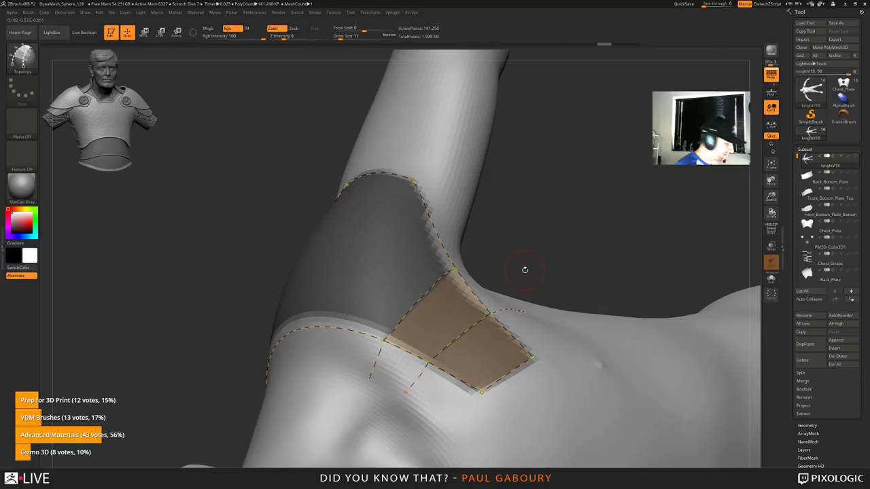
pyautogui.press('ctrl')
pyautogui.moveTo(524, 266)
pyautogui.mouseDown()
pyautogui.moveTo(435, 272)
pyautogui.moveTo(367, 338)
pyautogui.moveTo(351, 372)
pyautogui.mouseUp()
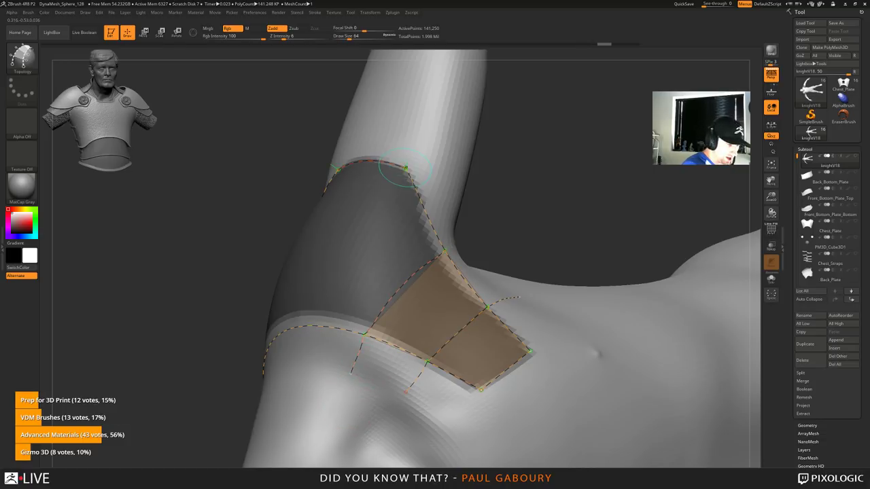
# Step: Set the Curve Snap Distance to 10 for the Topology brush
pyautogui.click(373, 15)
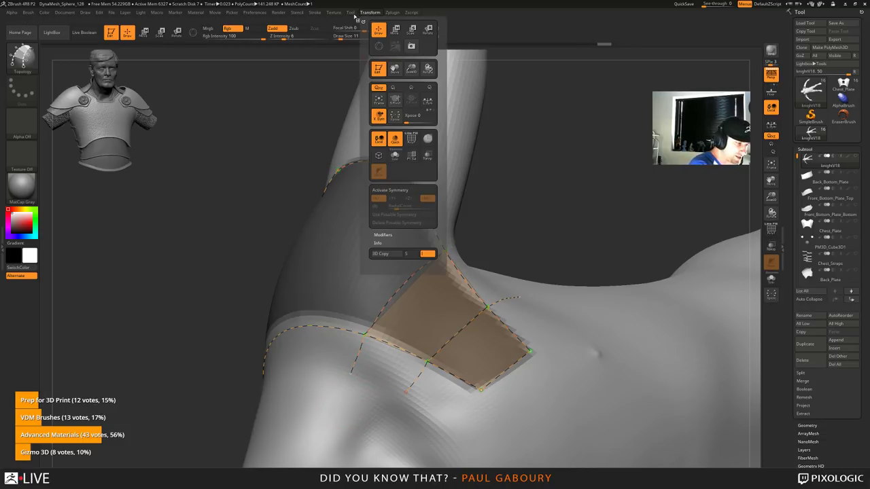
pyautogui.click(314, 15)
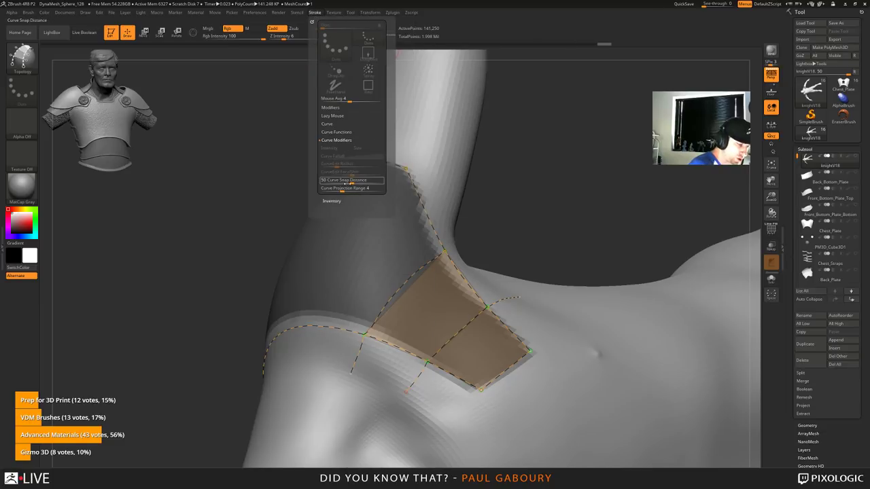
pyautogui.moveTo(352, 182); pyautogui.dragTo(350, 183)
pyautogui.write('10')
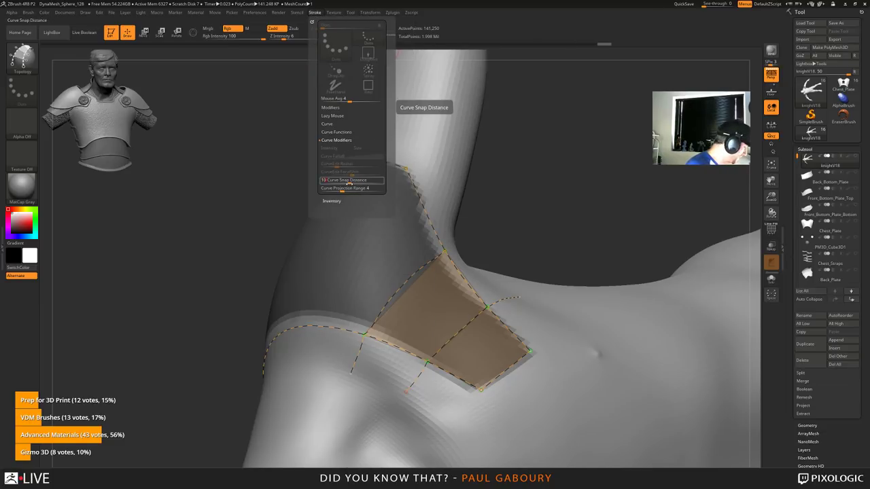
pyautogui.press('Return')
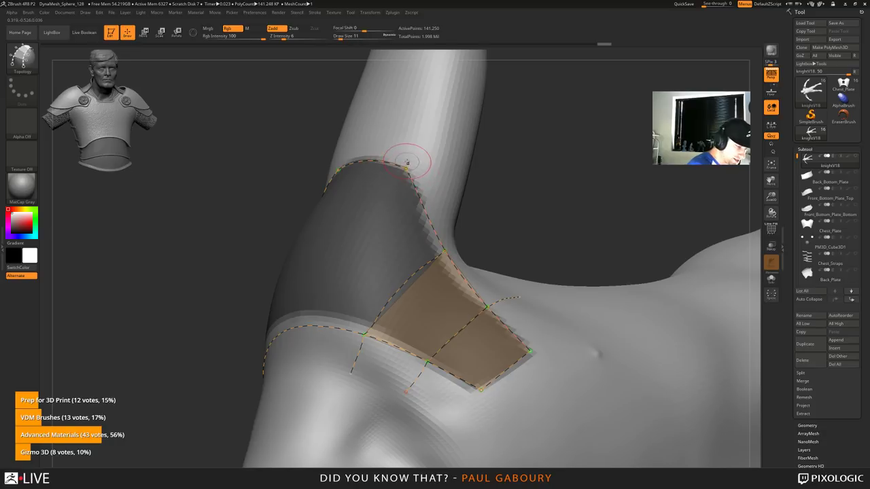
# Step: Draw two cross curves over the top of the shoulder, from the arm-side outline corners to the neck-side edge
pyautogui.moveTo(406, 164); pyautogui.dragTo(322, 378)
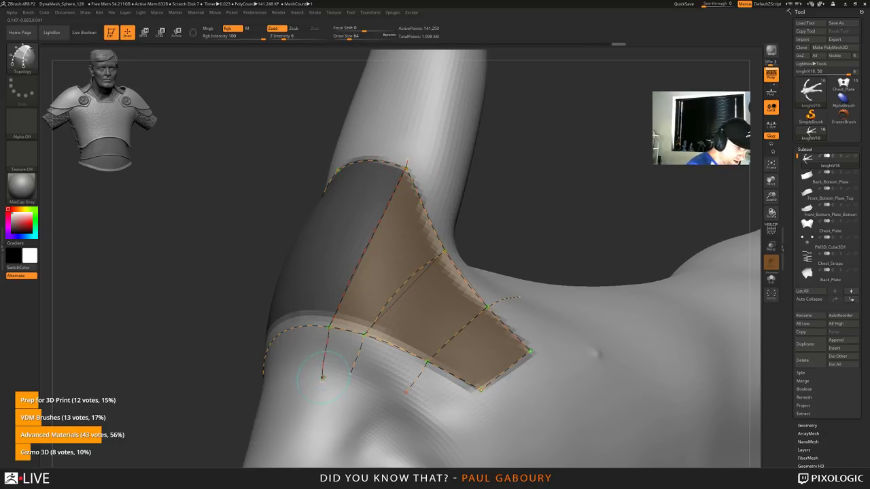
pyautogui.moveTo(228, 364); pyautogui.dragTo(306, 353)
pyautogui.moveTo(268, 148); pyautogui.dragTo(268, 167)
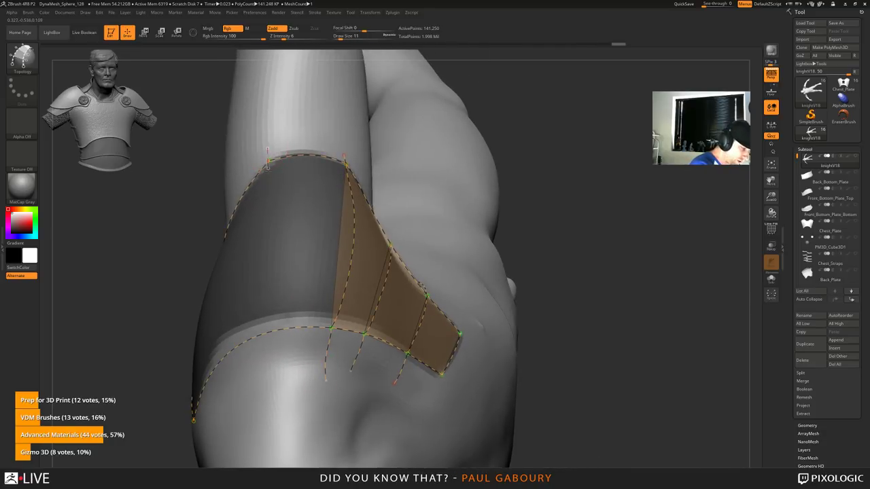
pyautogui.moveTo(274, 274); pyautogui.dragTo(284, 386)
# Step: Draw two more cross curves between the outline edges to divide the far side of the shoulder into faces
pyautogui.moveTo(177, 411); pyautogui.dragTo(286, 399)
pyautogui.moveTo(286, 399); pyautogui.dragTo(287, 388, button='right')
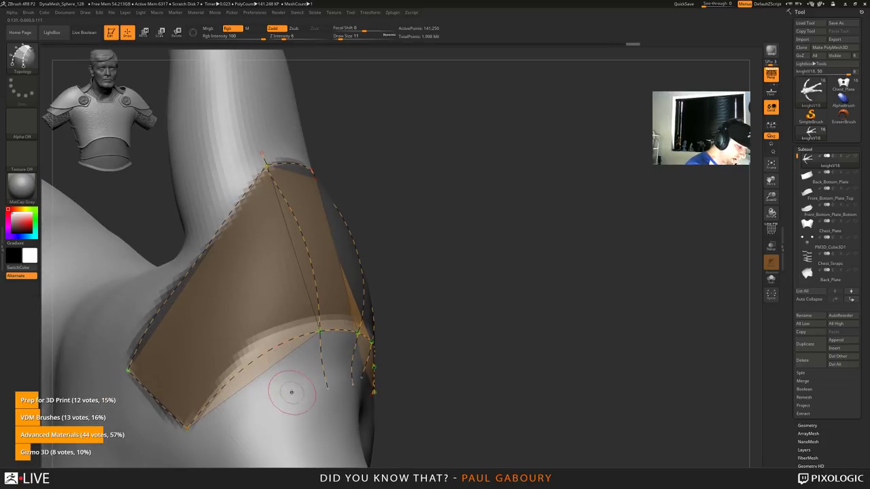
pyautogui.moveTo(287, 388); pyautogui.dragTo(207, 159)
pyautogui.moveTo(246, 403); pyautogui.dragTo(243, 409, button='right')
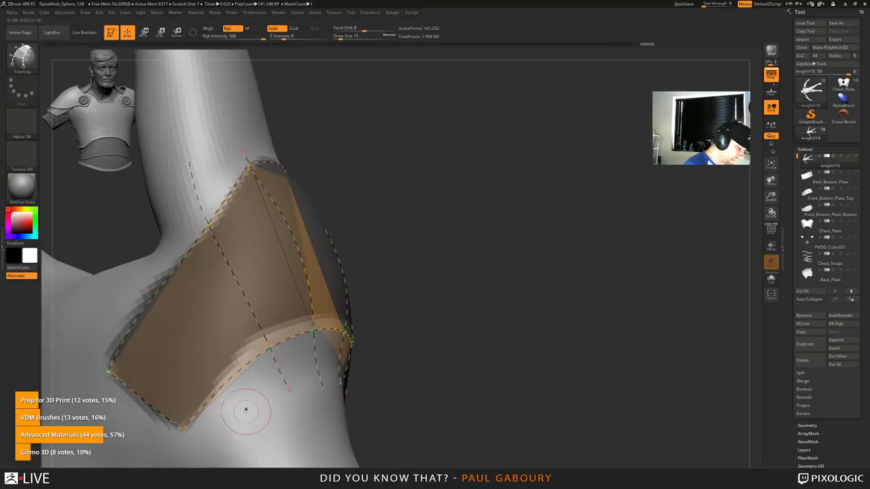
pyautogui.moveTo(220, 395); pyautogui.dragTo(128, 261)
# Step: Trim the curve ends overhanging the shoulder outline and inspect the divided armour faces from the front
pyautogui.keyDown('ctrl'); pyautogui.moveTo(456, 392); pyautogui.dragTo(440, 300, button='right'); pyautogui.keyUp('ctrl')
pyautogui.moveTo(527, 331); pyautogui.dragTo(380, 326)
pyautogui.moveTo(224, 238); pyautogui.dragTo(543, 281, button='right')
pyautogui.keyDown('ctrl'); pyautogui.moveTo(509, 243); pyautogui.dragTo(588, 291, button='right'); pyautogui.keyUp('ctrl')
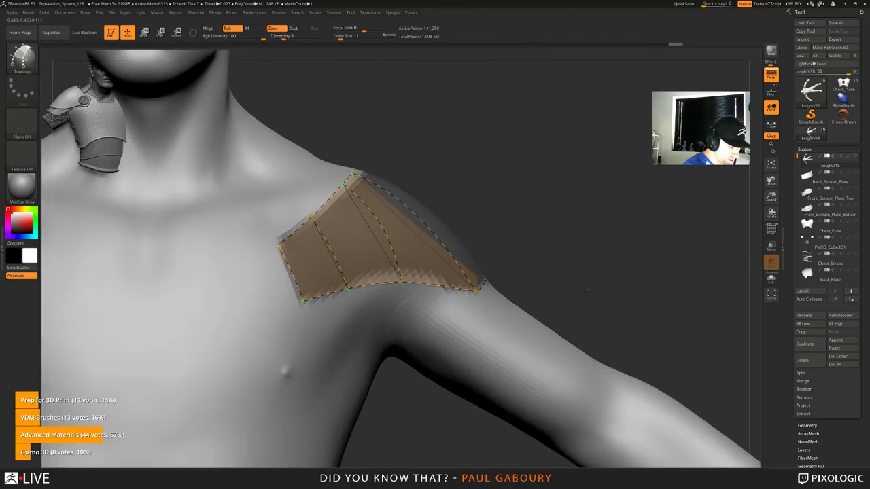
pyautogui.click(478, 284)
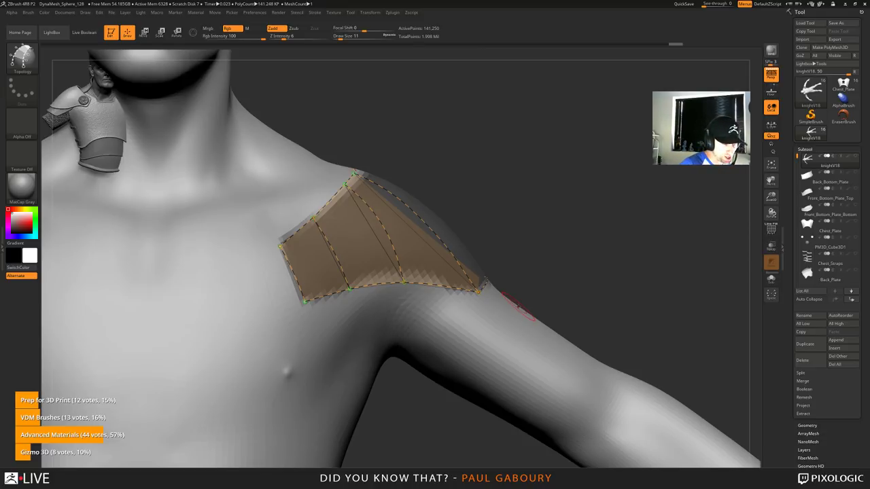
pyautogui.moveTo(559, 244); pyautogui.dragTo(564, 239)
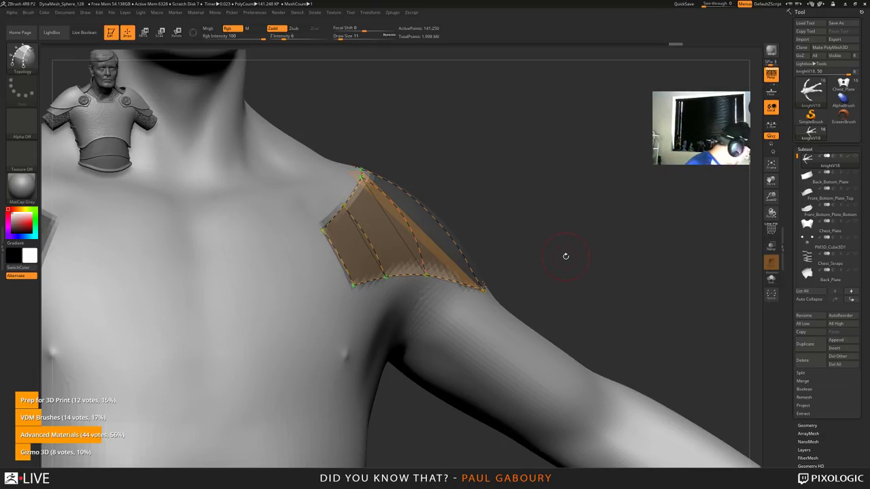
# Step: Switch to the Cube3D primitive, convert it to a PolyMesh3D and frame it in the view
pyautogui.click(811, 94)
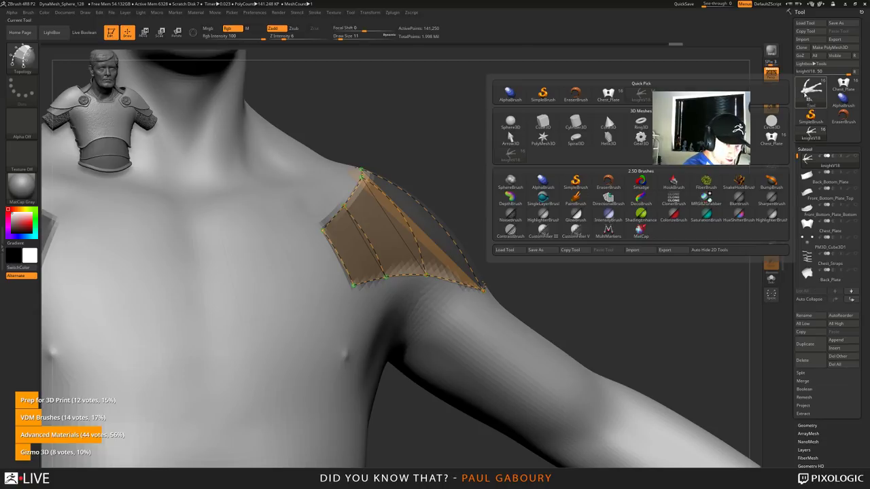
pyautogui.click(543, 125)
pyautogui.click(831, 48)
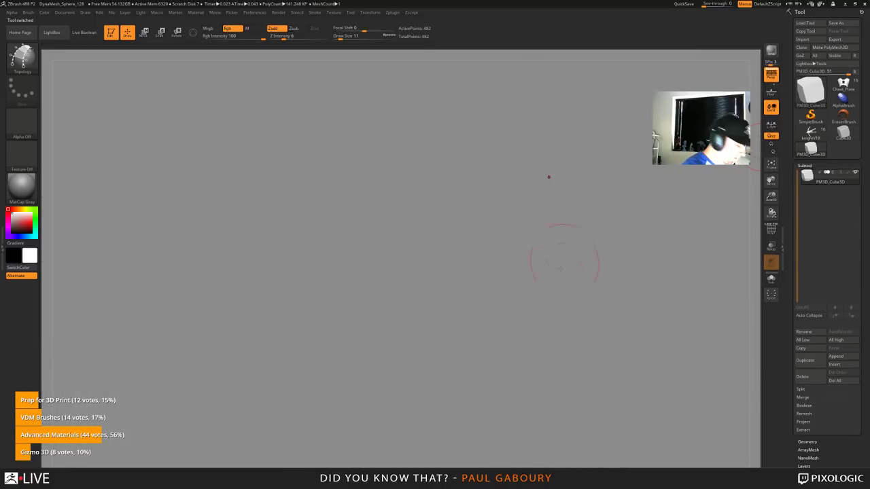
pyautogui.press('f')
pyautogui.moveTo(575, 315); pyautogui.dragTo(541, 301)
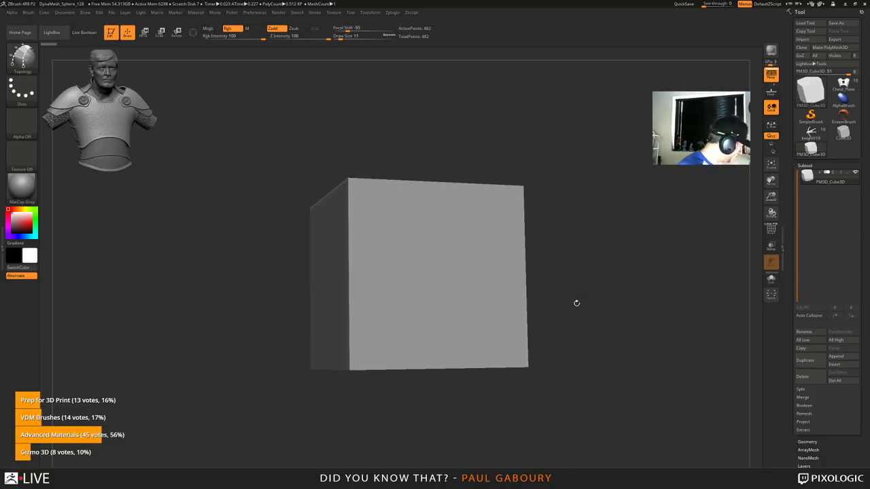
# Step: Display the cube's polygon wireframe and face one side of the cube straight on
pyautogui.hotkey('shift', 'f')
pyautogui.hotkey('shift', 'f')
pyautogui.hotkey('shift', 'f')
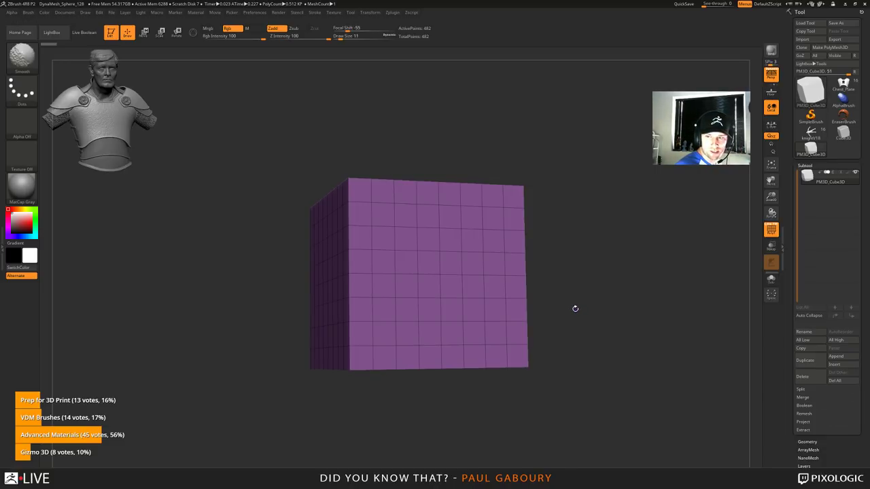
pyautogui.hotkey('shift', 'f')
pyautogui.hotkey('shift', 'f')
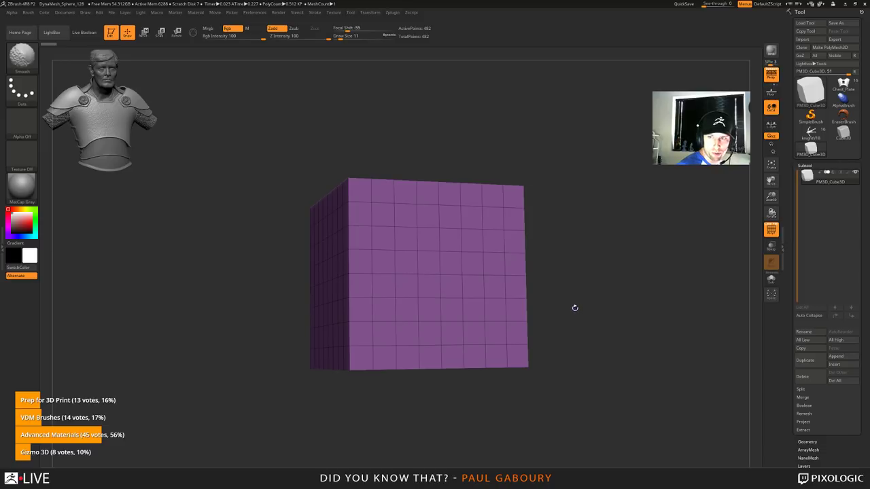
pyautogui.keyDown('shift'); pyautogui.moveTo(564, 292); pyautogui.dragTo(585, 314); pyautogui.keyUp('shift')
pyautogui.keyDown('alt'); pyautogui.moveTo(585, 314); pyautogui.dragTo(555, 313, button='right'); pyautogui.keyUp('alt')
pyautogui.keyDown('ctrl'); pyautogui.moveTo(555, 314); pyautogui.dragTo(564, 322, button='right'); pyautogui.keyUp('ctrl')
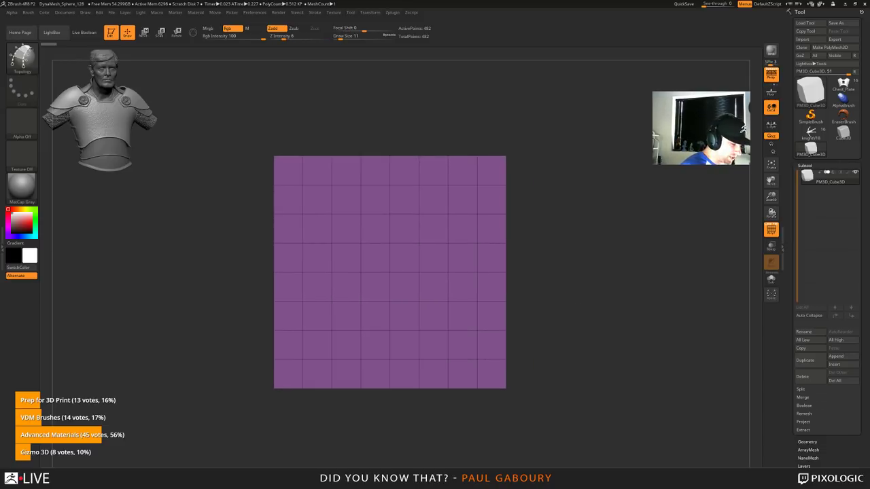
# Step: Set the Draw Size to 29 and draw four crossing topology curves that enclose a square on the cube's face
pyautogui.press('s')
pyautogui.moveTo(344, 295); pyautogui.dragTo(349, 296)
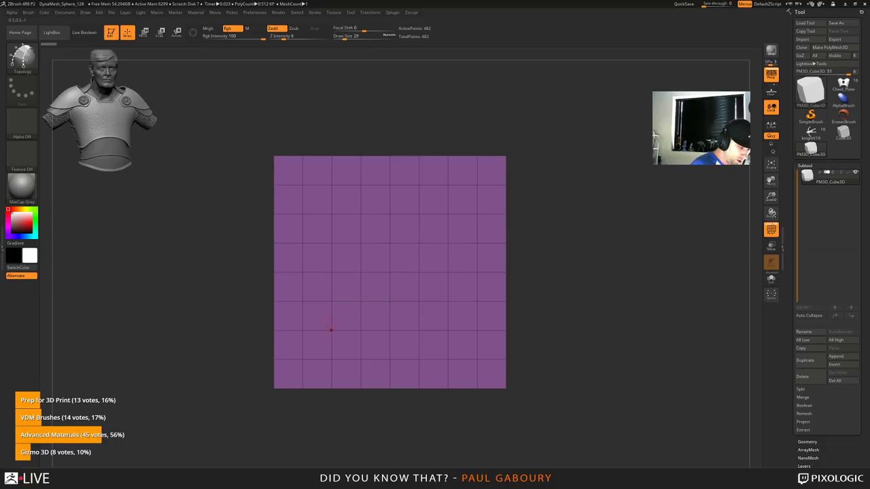
pyautogui.moveTo(335, 356); pyautogui.dragTo(335, 182)
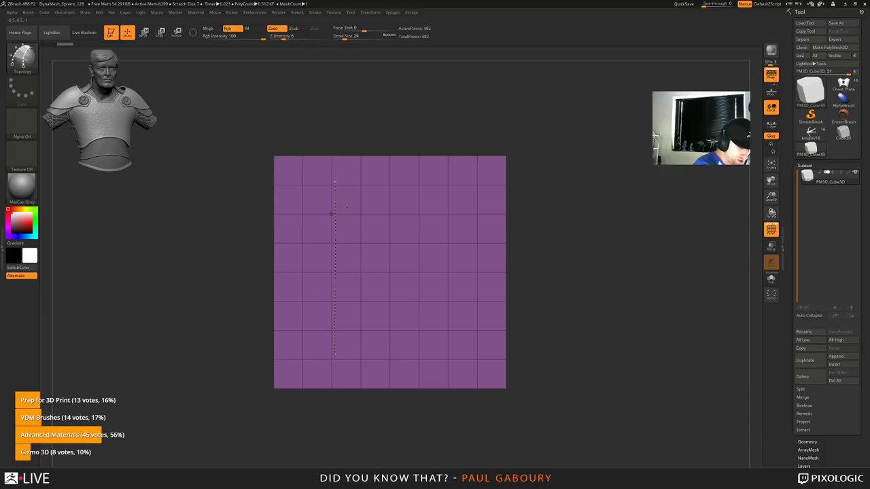
pyautogui.moveTo(306, 214); pyautogui.dragTo(476, 214)
pyautogui.moveTo(420, 263); pyautogui.dragTo(448, 268, button='right')
pyautogui.moveTo(317, 334); pyautogui.dragTo(471, 329)
pyautogui.moveTo(449, 194); pyautogui.dragTo(445, 361)
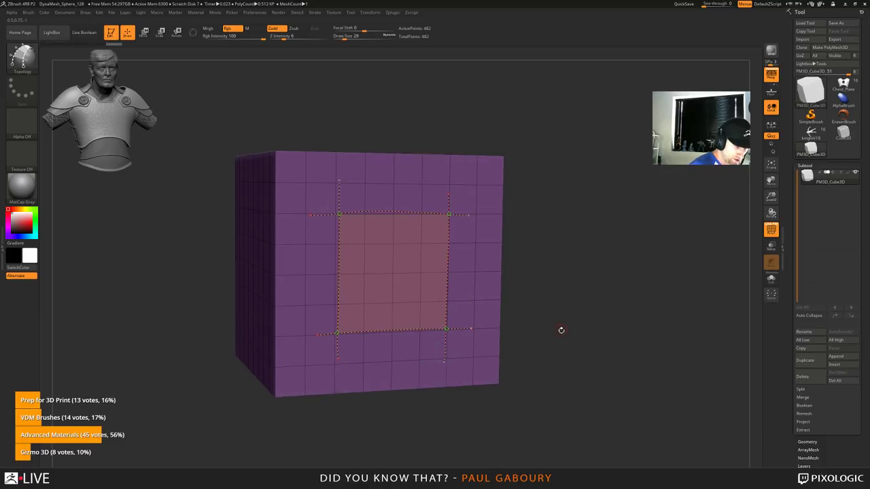
pyautogui.moveTo(565, 349)
pyautogui.mouseDown()
pyautogui.moveTo(598, 324)
pyautogui.moveTo(572, 332)
pyautogui.mouseUp()
pyautogui.keyDown('ctrl'); pyautogui.moveTo(458, 269); pyautogui.dragTo(416, 253, button='right'); pyautogui.keyUp('ctrl')
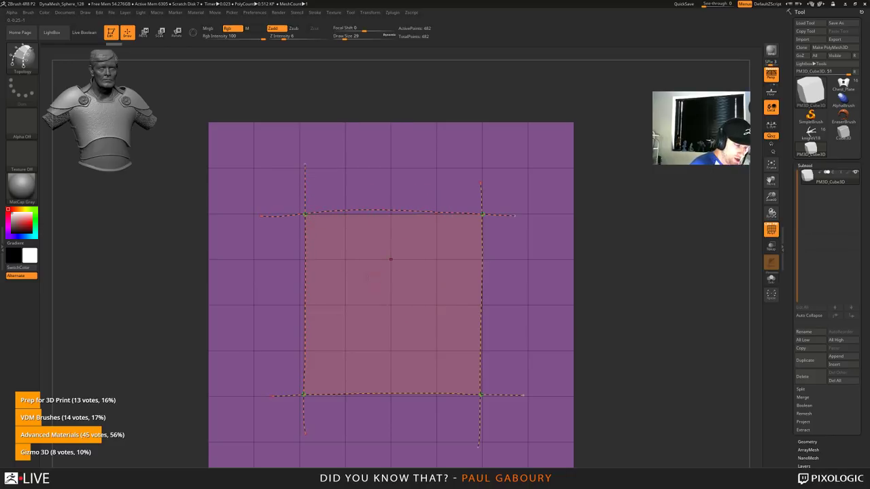
# Step: Divide the square on the cube's face with one vertical topology curve about a third of the way across
pyautogui.moveTo(356, 146); pyautogui.dragTo(361, 438)
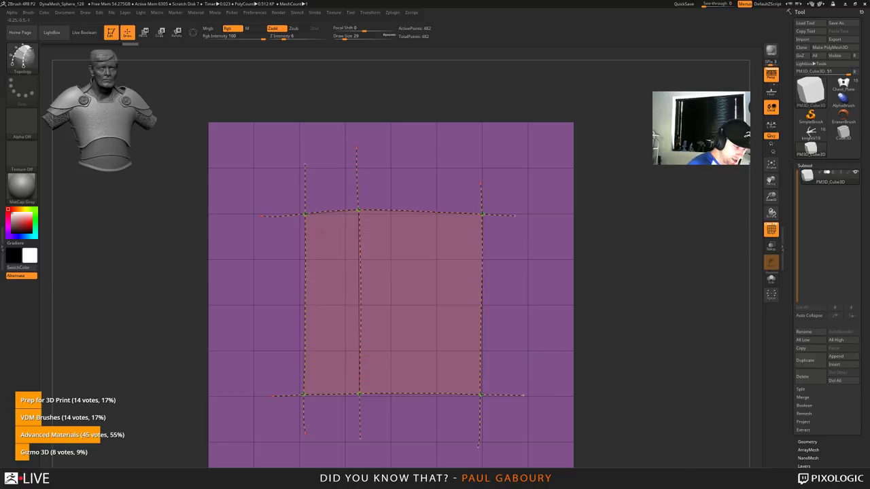
pyautogui.press(']')
pyautogui.press(']')
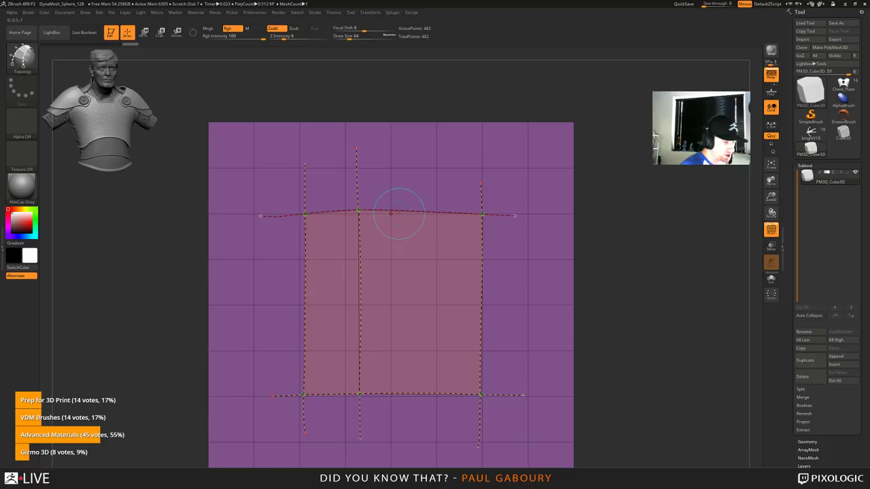
# Step: Remove the dividing curve and the square's upper curve, and draw an arched topology curve across the top instead
pyautogui.hotkey('ctrl', 'z')
pyautogui.keyDown('alt'); pyautogui.moveTo(399, 252); pyautogui.dragTo(412, 160); pyautogui.keyUp('alt')
pyautogui.keyDown('alt'); pyautogui.moveTo(281, 247); pyautogui.dragTo(285, 187); pyautogui.keyUp('alt')
pyautogui.keyDown('alt'); pyautogui.moveTo(513, 254); pyautogui.dragTo(496, 188); pyautogui.keyUp('alt')
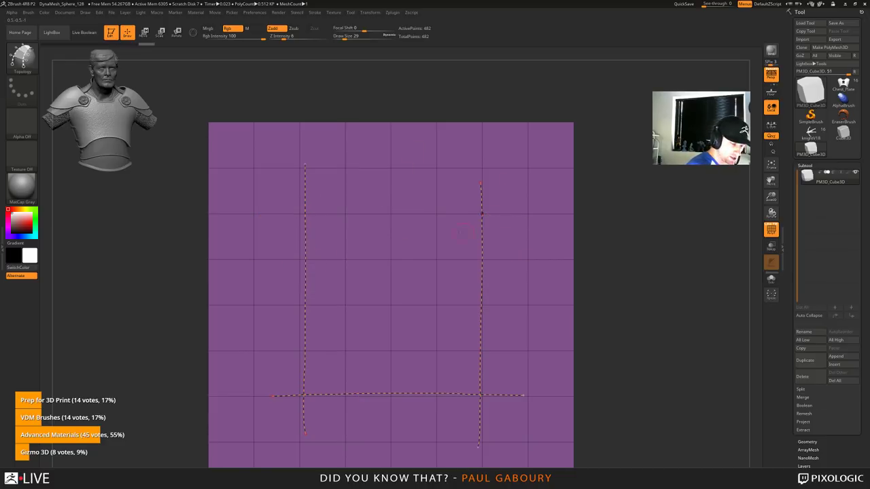
pyautogui.moveTo(265, 256); pyautogui.dragTo(358, 199)
pyautogui.moveTo(460, 214); pyautogui.dragTo(527, 216)
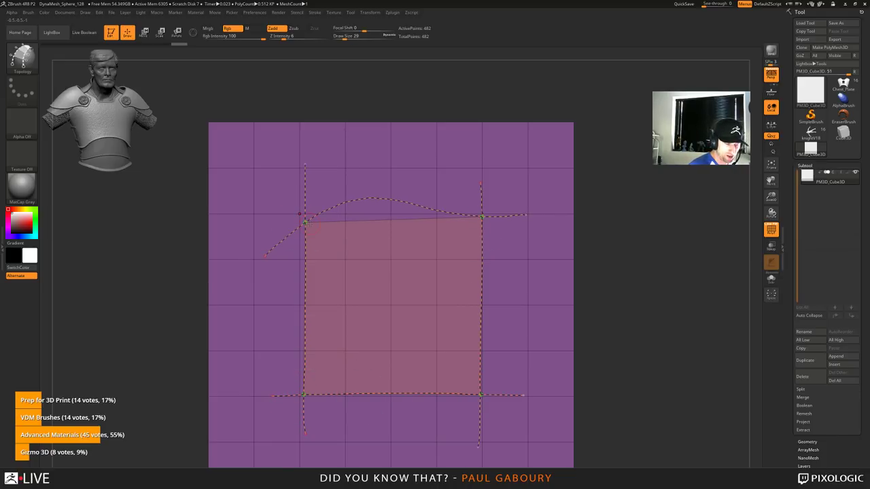
# Step: Draw two roughly vertical topology curves through the square, running from below its lower edge to above the arched curve
pyautogui.press(']')
pyautogui.press(']')
pyautogui.press(']')
pyautogui.press(']')
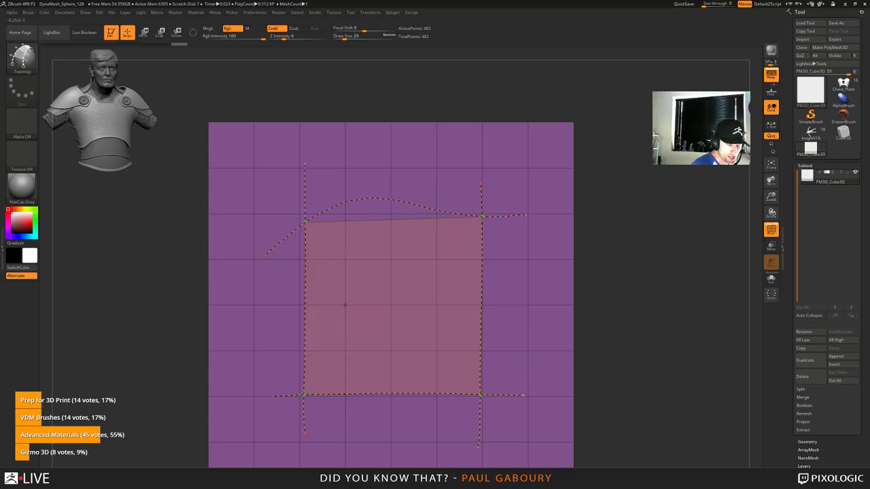
pyautogui.moveTo(369, 428); pyautogui.dragTo(358, 145)
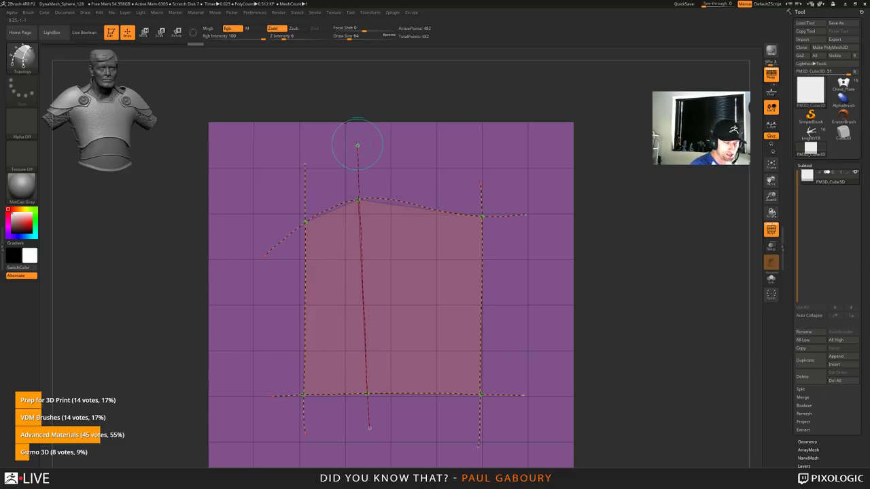
pyautogui.moveTo(407, 425); pyautogui.dragTo(395, 161)
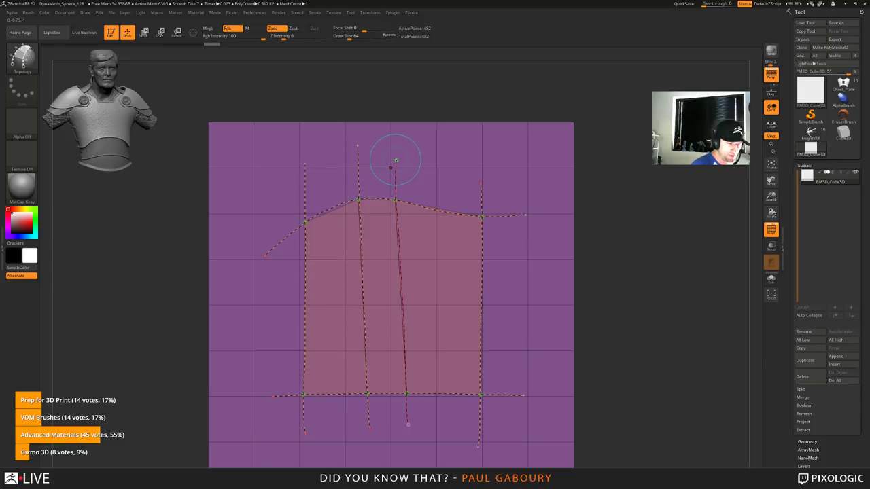
# Step: Undo the two vertical dividing curves, leaving only the square with its arched upper curve
pyautogui.press('[')
pyautogui.press('[')
pyautogui.press('[')
pyautogui.press('[')
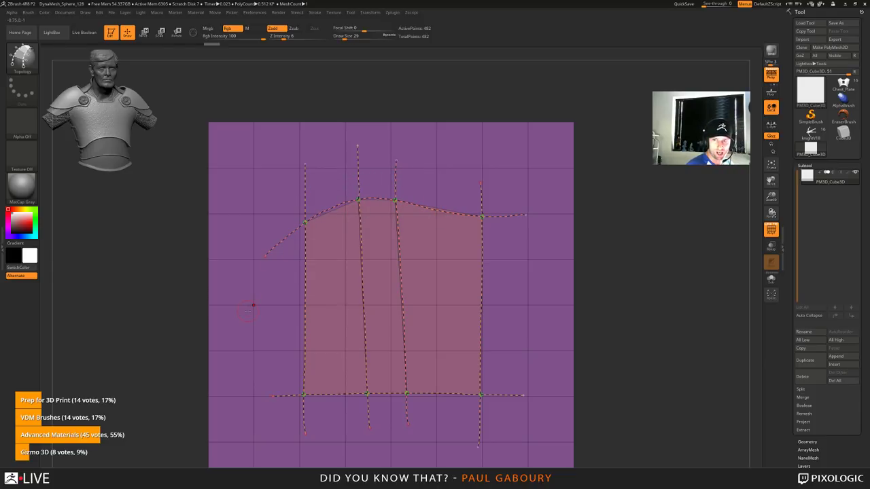
pyautogui.press('ctrl')
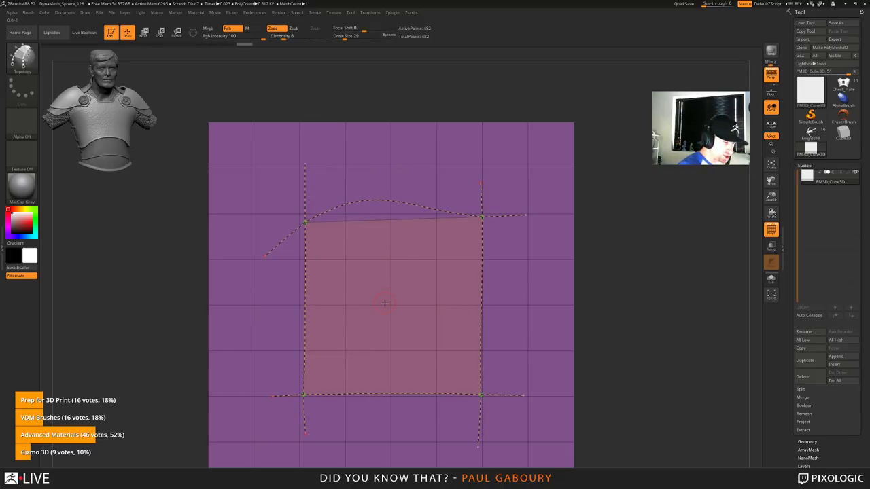
# Step: Set Curve Smoothness to 100 and smooth the topology curves repeatedly until the segments between intersections are straight
pyautogui.click(316, 13)
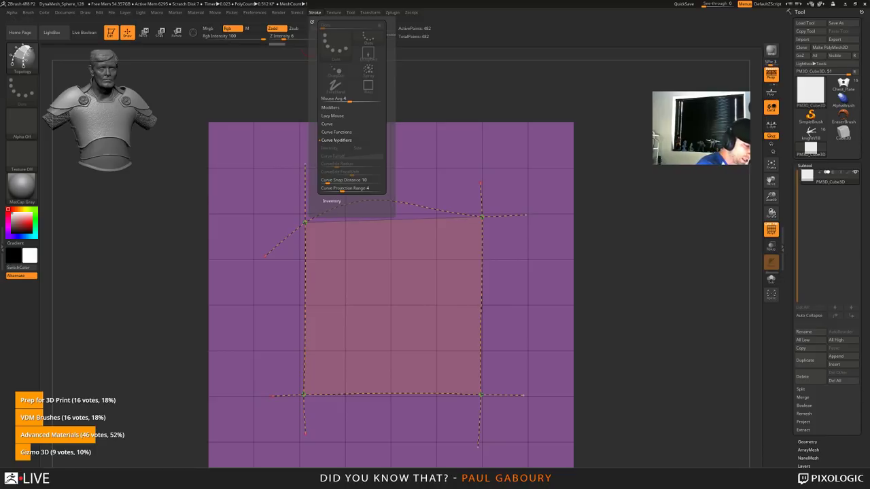
pyautogui.click(335, 132)
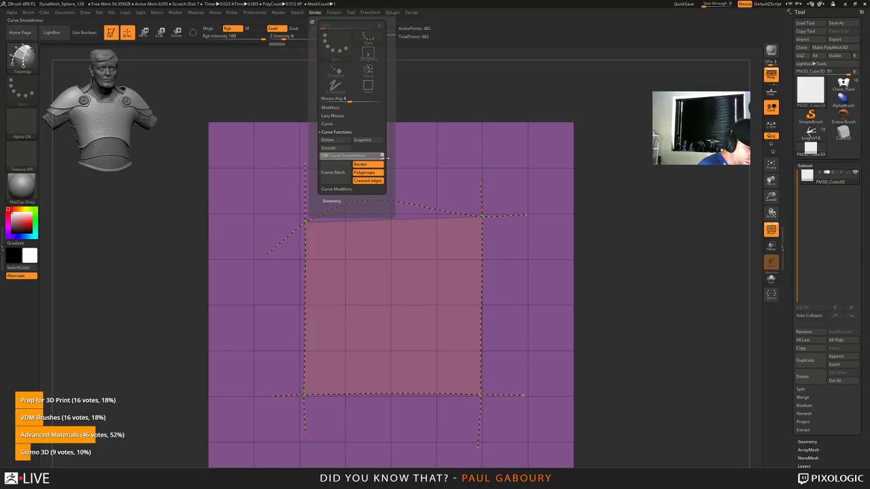
pyautogui.click(383, 157)
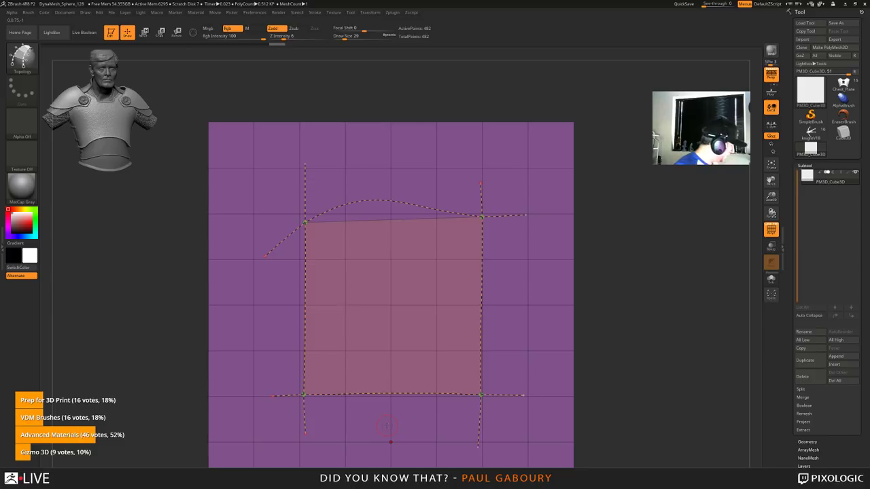
pyautogui.press('4')
pyautogui.press('4')
pyautogui.press('4')
pyautogui.press('4')
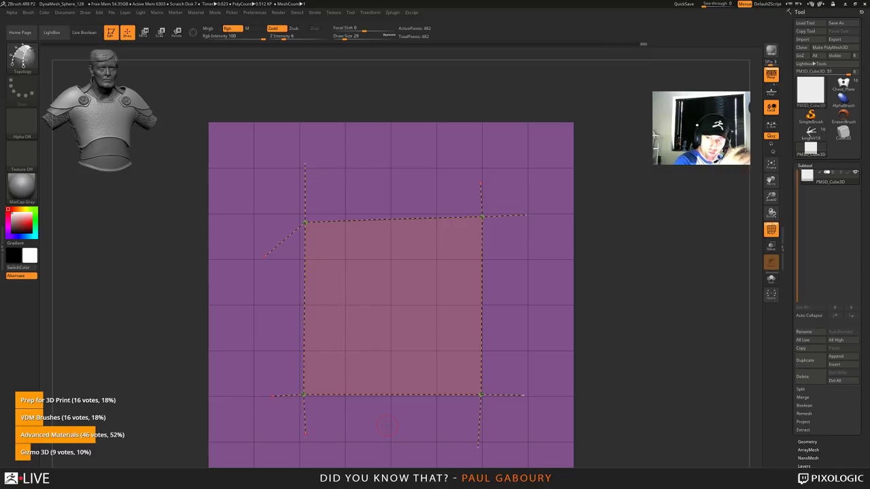
# Step: Draw two vertical and two horizontal curves that divide the square into nine faces, and trim all overhanging curve ends
pyautogui.moveTo(364, 430); pyautogui.dragTo(371, 159)
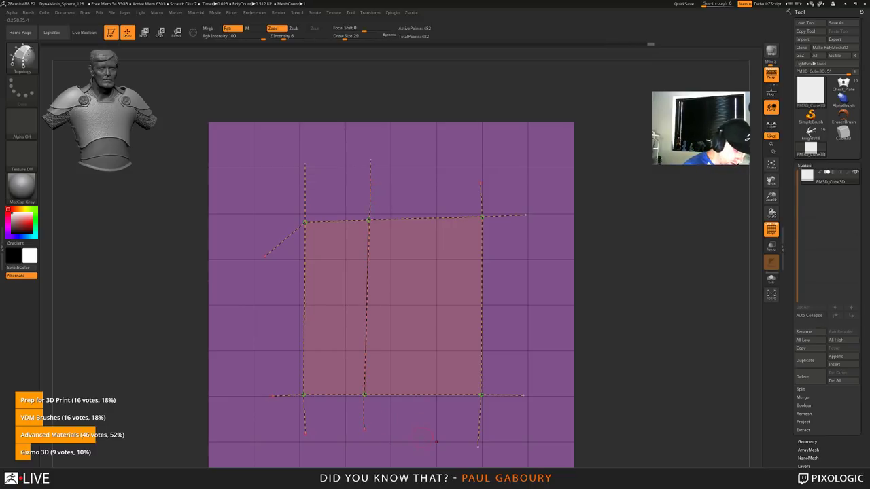
pyautogui.moveTo(422, 437); pyautogui.dragTo(423, 153)
pyautogui.click(421, 279)
pyautogui.click(422, 321)
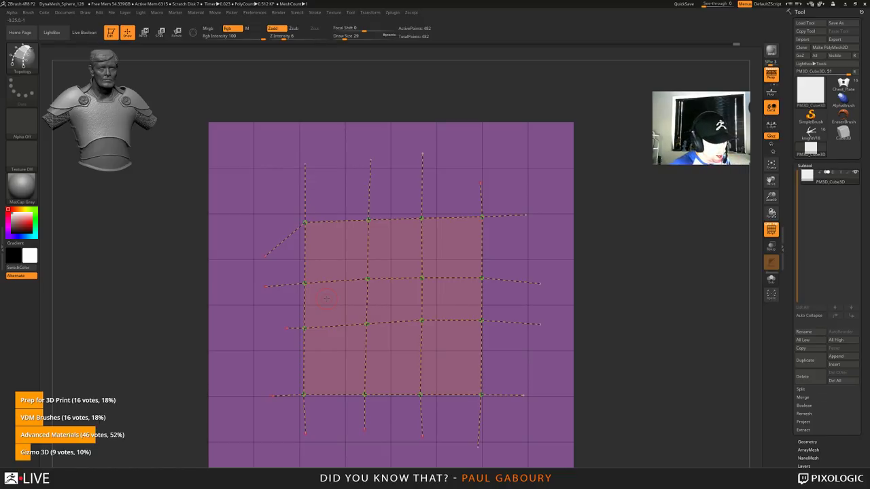
pyautogui.keyDown('alt'); pyautogui.click(515, 413); pyautogui.keyUp('alt')
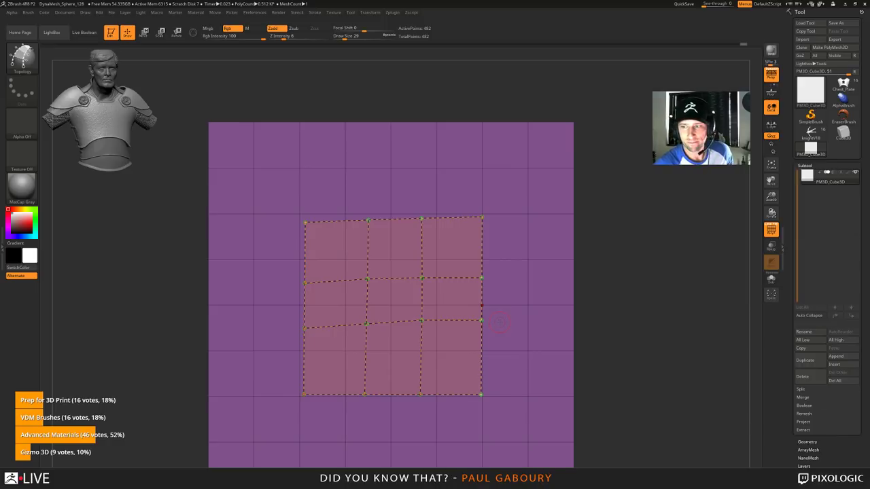
# Step: Switch back to the knightV18 model, set the Draw Size to 8 and orbit to the shoulder patch
pyautogui.click(815, 134)
pyautogui.moveTo(522, 316)
pyautogui.mouseDown()
pyautogui.moveTo(517, 333)
pyautogui.moveTo(484, 316)
pyautogui.moveTo(481, 358)
pyautogui.mouseUp()
pyautogui.keyDown('ctrl'); pyautogui.moveTo(482, 358); pyautogui.dragTo(482, 374, button='right'); pyautogui.keyUp('ctrl')
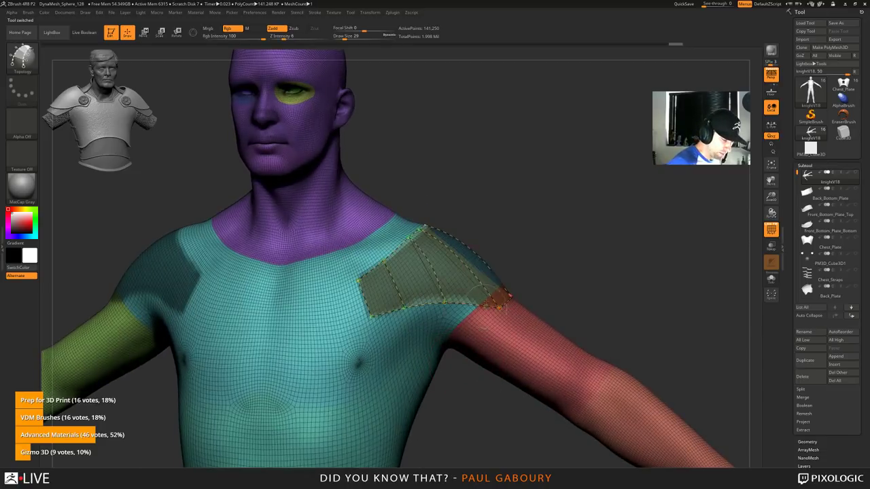
pyautogui.hotkey('ctrl', 'd')
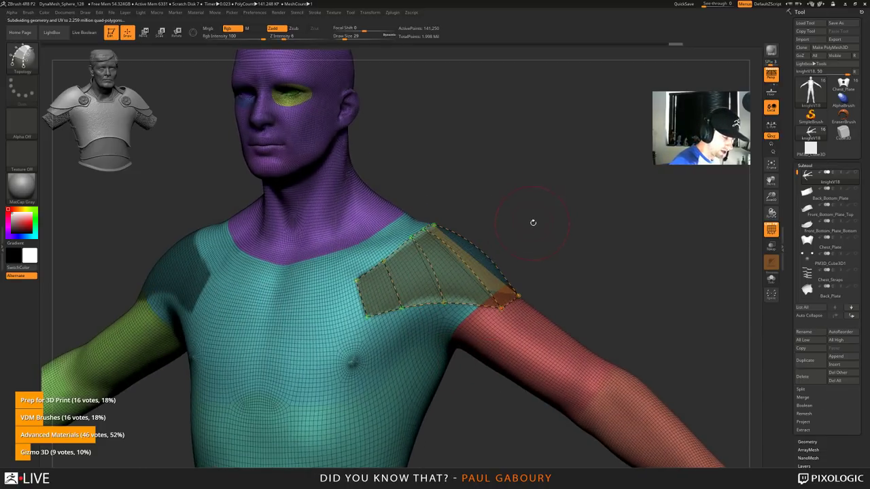
pyautogui.press('s')
pyautogui.moveTo(532, 224); pyautogui.dragTo(527, 224)
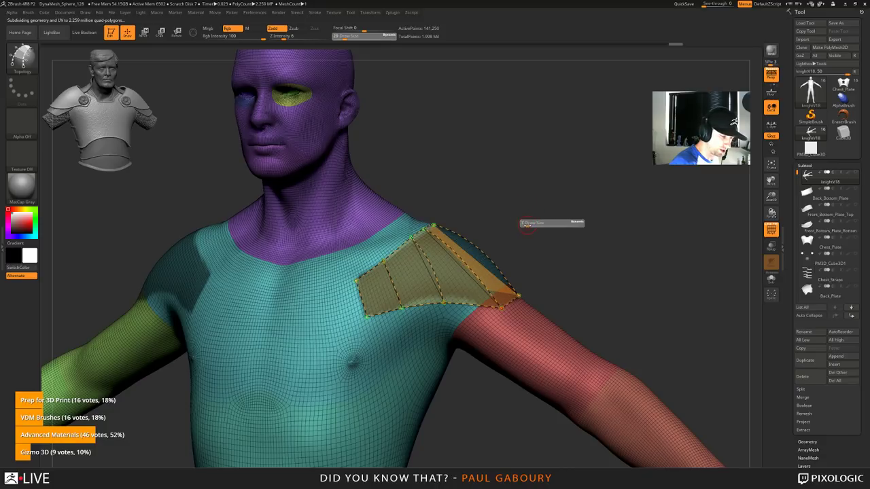
pyautogui.moveTo(530, 212); pyautogui.dragTo(370, 285, button='right')
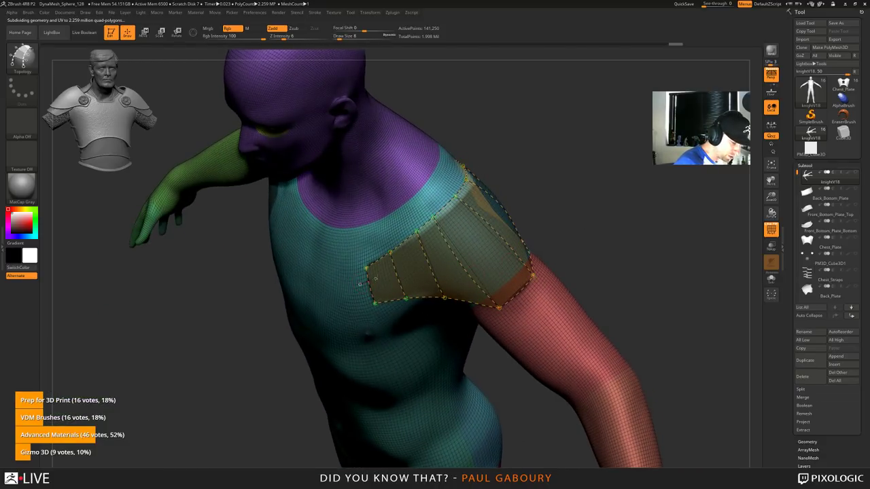
# Step: Draw two lengthwise topology curves across the front of the shoulder patch and continue the outer one past the rear edge
pyautogui.moveTo(473, 222); pyautogui.dragTo(496, 245)
pyautogui.hotkey('ctrl', 'z')
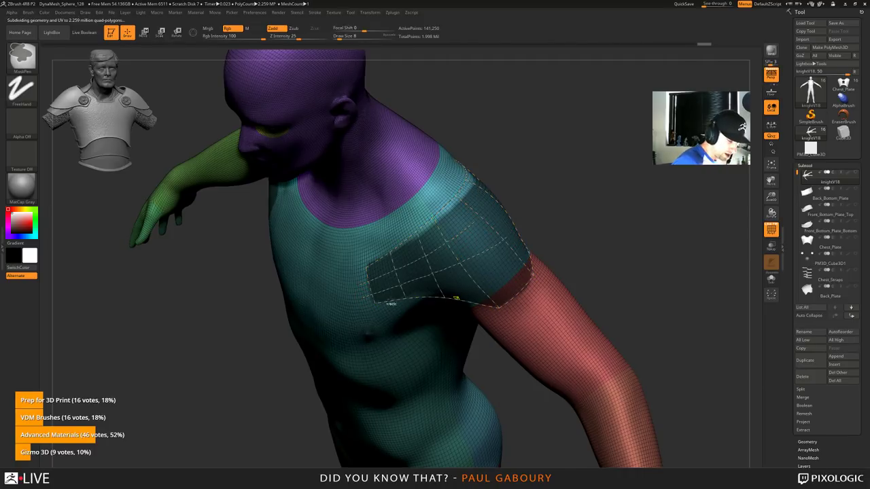
pyautogui.moveTo(359, 298)
pyautogui.mouseDown()
pyautogui.moveTo(463, 273)
pyautogui.moveTo(508, 245)
pyautogui.mouseUp()
pyautogui.moveTo(645, 295); pyautogui.dragTo(608, 234)
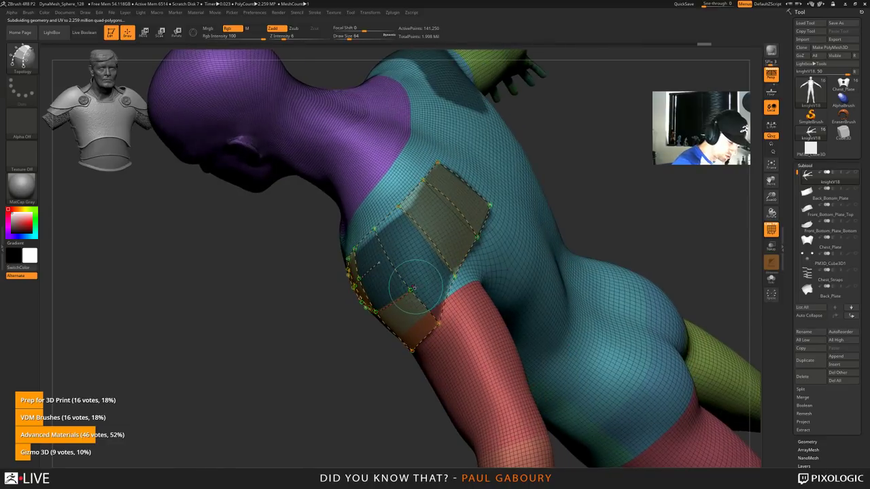
pyautogui.moveTo(435, 263); pyautogui.dragTo(488, 168)
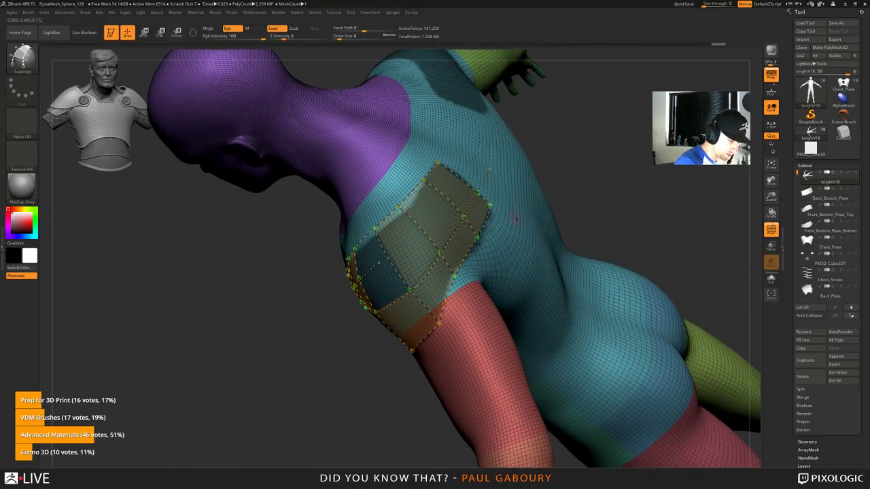
# Step: Continue the inner lengthwise curve from its loose end over the shoulder to past the patch's rear edge, using two strokes
pyautogui.moveTo(379, 263); pyautogui.dragTo(390, 256)
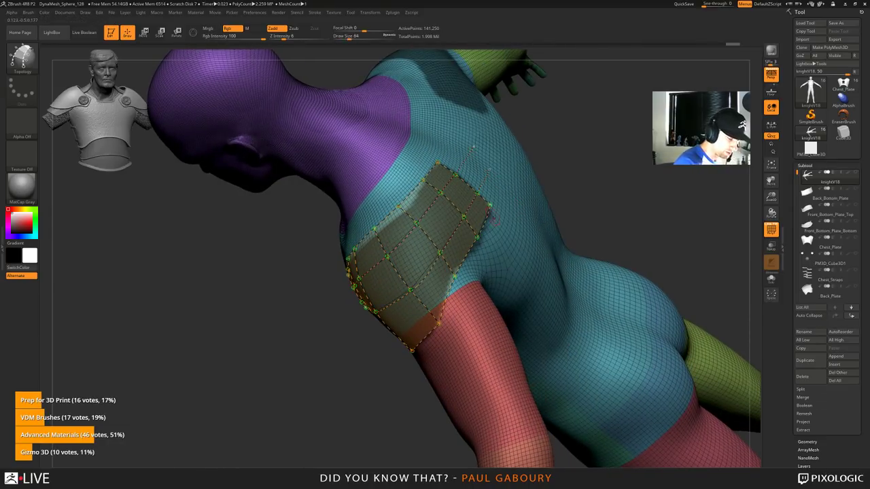
pyautogui.hotkey('ctrl', 'z')
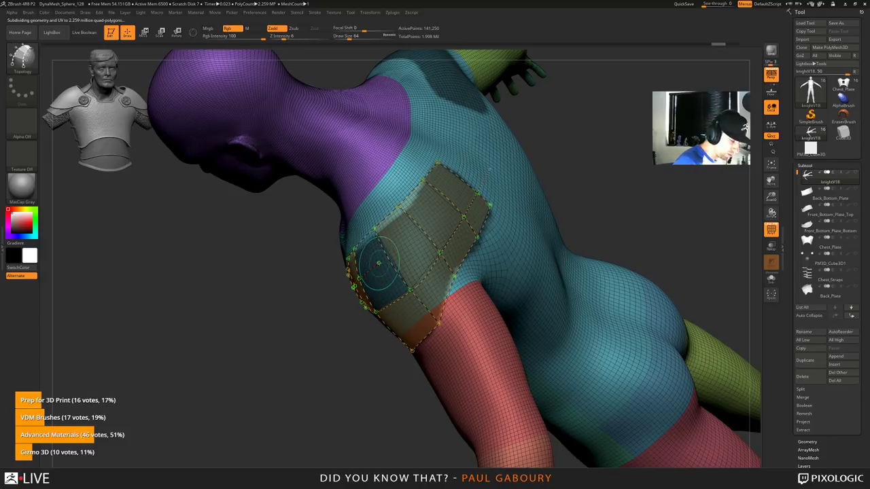
pyautogui.press('ctrl')
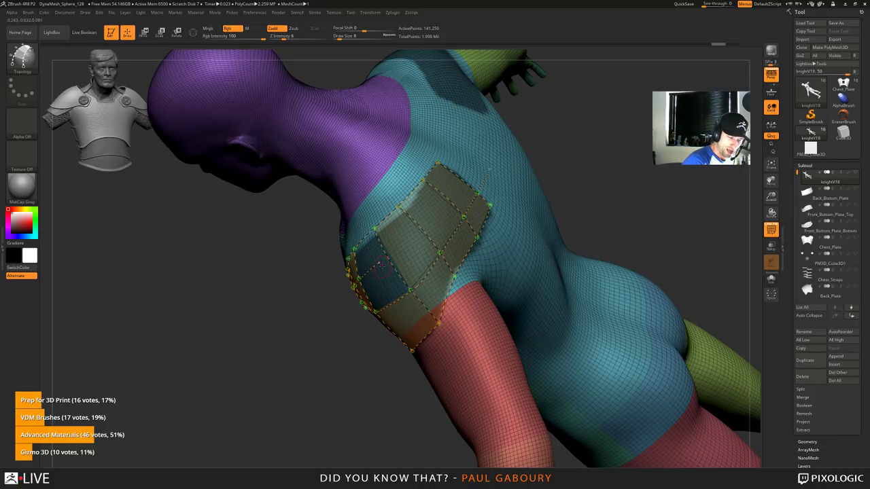
pyautogui.press('shift')
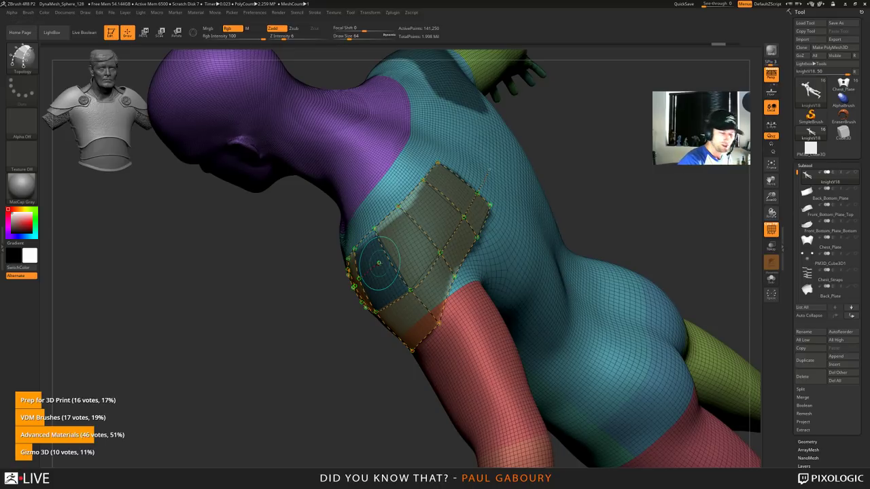
pyautogui.moveTo(379, 263); pyautogui.dragTo(382, 259)
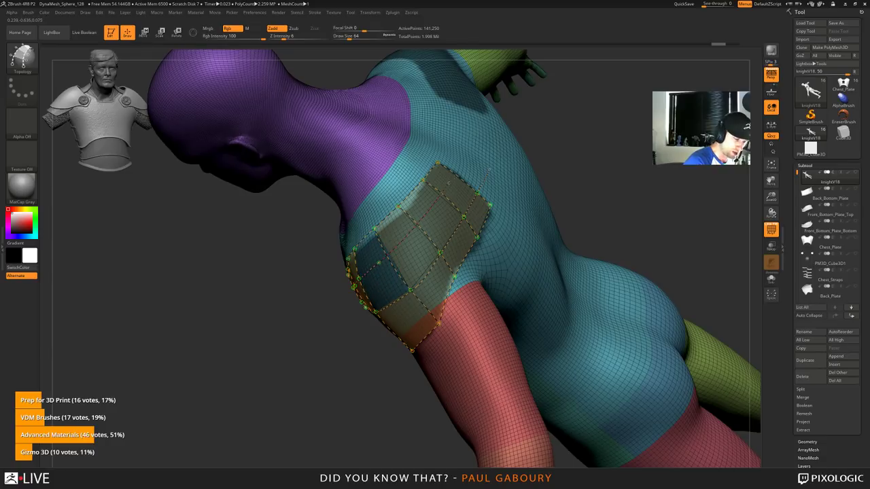
pyautogui.moveTo(449, 183); pyautogui.dragTo(465, 156)
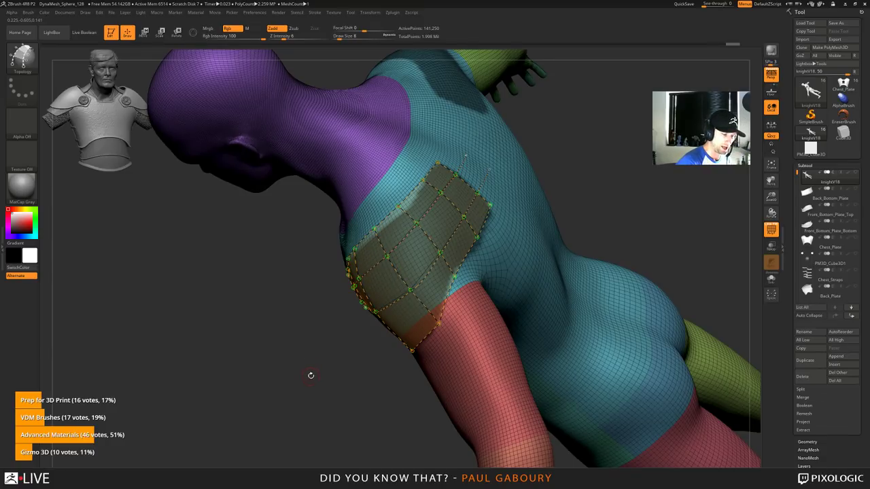
# Step: Trim the new curve ends that overhang the front and rear edges of the shoulder patch outline
pyautogui.moveTo(311, 375); pyautogui.dragTo(482, 384)
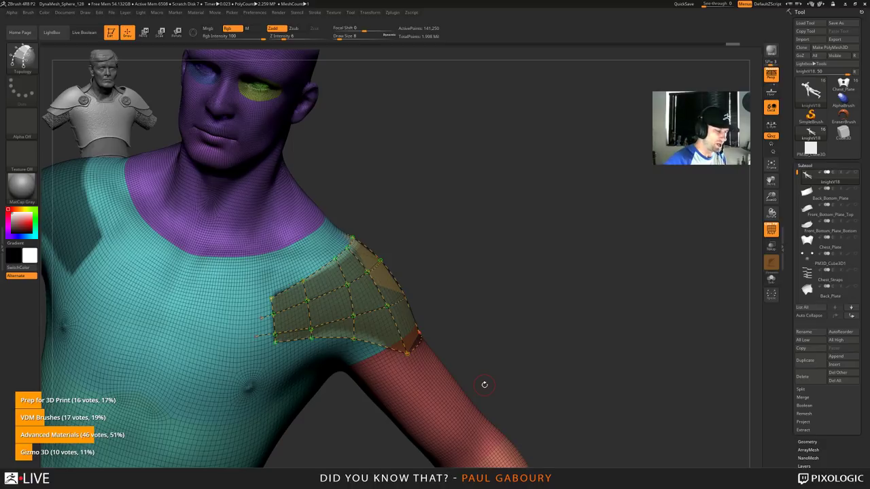
pyautogui.moveTo(485, 385); pyautogui.dragTo(579, 272)
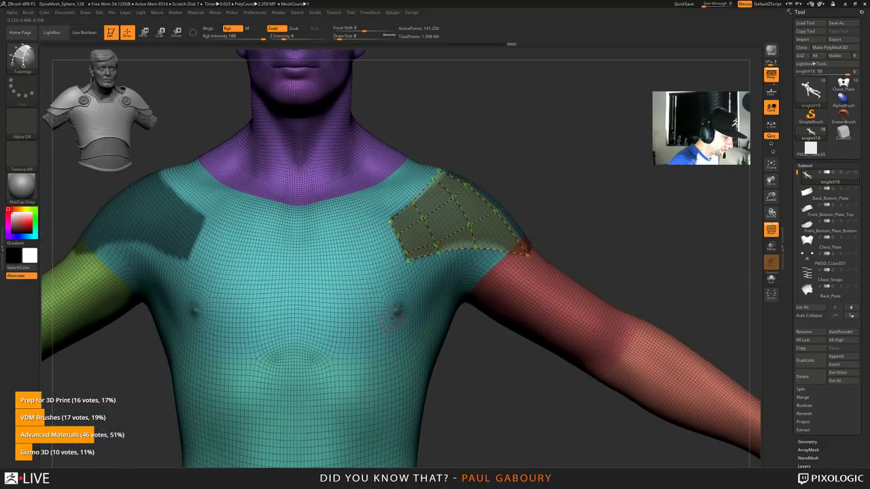
pyautogui.moveTo(401, 325); pyautogui.dragTo(326, 321, button='right')
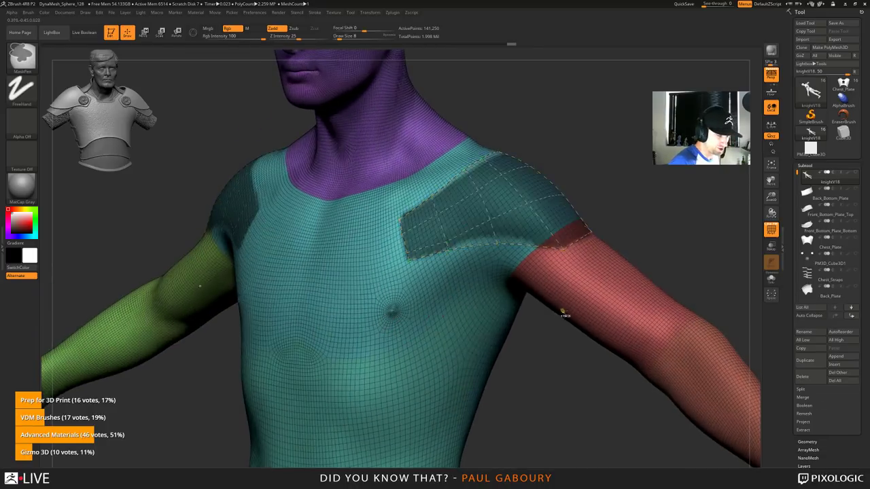
# Step: Generate the shoulder armour geometry from the topology curves at Draw Size 8
pyautogui.keyDown('ctrl'); pyautogui.moveTo(565, 313); pyautogui.dragTo(509, 279, button='right'); pyautogui.keyUp('ctrl')
pyautogui.keyDown('ctrl'); pyautogui.moveTo(505, 367); pyautogui.dragTo(477, 315, button='right'); pyautogui.keyUp('ctrl')
pyautogui.moveTo(486, 353)
pyautogui.mouseDown(button='right')
pyautogui.moveTo(499, 371)
pyautogui.moveTo(478, 358)
pyautogui.moveTo(484, 344)
pyautogui.moveTo(469, 326)
pyautogui.moveTo(412, 299)
pyautogui.moveTo(469, 248)
pyautogui.moveTo(472, 309)
pyautogui.mouseUp(button='right')
pyautogui.keyDown('alt'); pyautogui.moveTo(456, 263); pyautogui.dragTo(466, 322, button='right'); pyautogui.keyUp('alt')
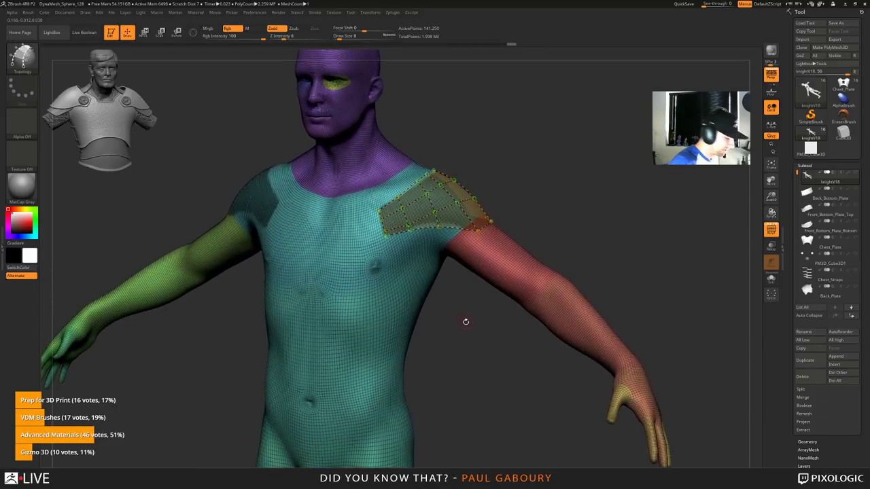
pyautogui.moveTo(467, 320); pyautogui.dragTo(515, 261)
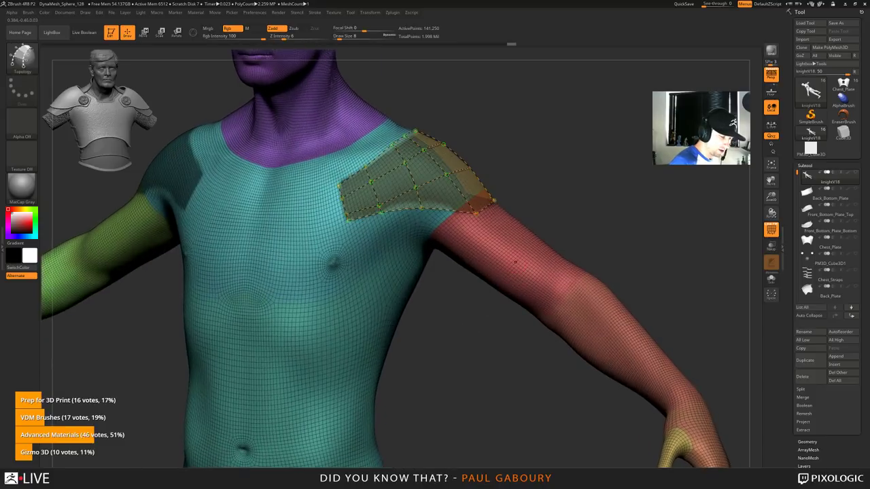
pyautogui.click(511, 265)
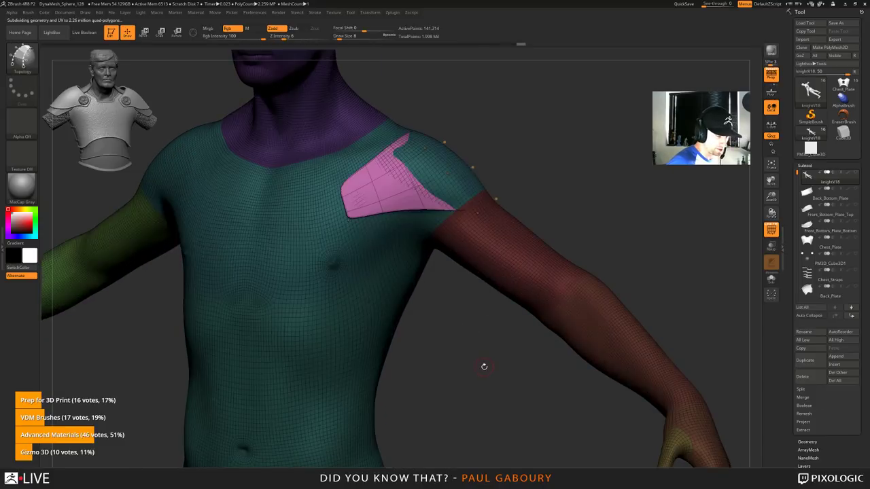
# Step: Inspect the generated shoulder armour without Dynamic Subdivision smoothing, and undo its generation to return to the topology curves
pyautogui.moveTo(476, 380)
pyautogui.mouseDown()
pyautogui.moveTo(486, 370)
pyautogui.moveTo(474, 375)
pyautogui.mouseUp()
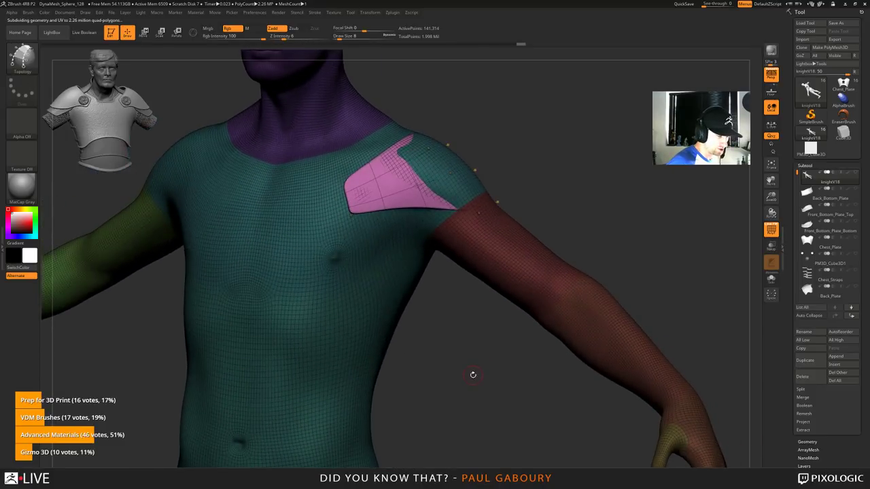
pyautogui.press('shift')
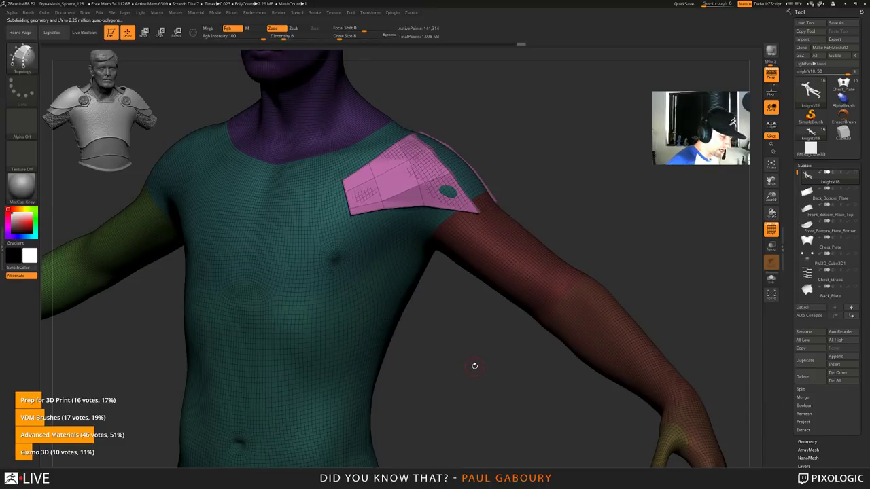
pyautogui.moveTo(465, 352); pyautogui.dragTo(462, 365)
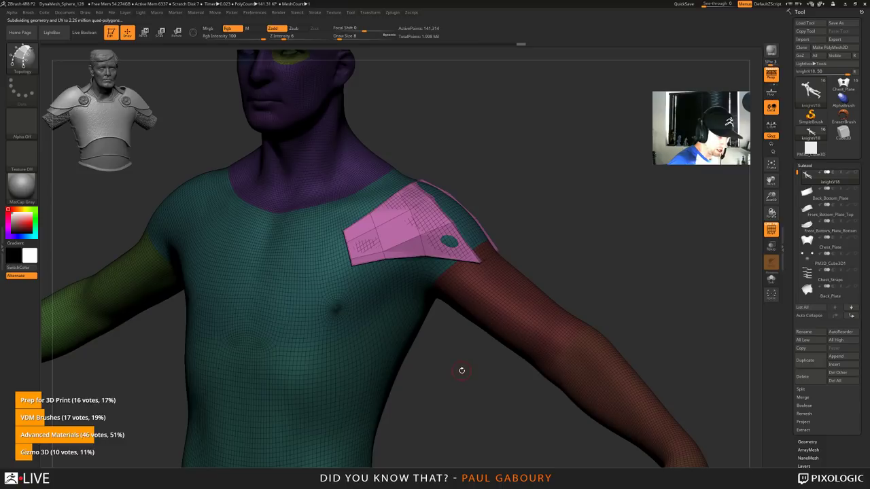
pyautogui.moveTo(462, 348); pyautogui.dragTo(547, 235)
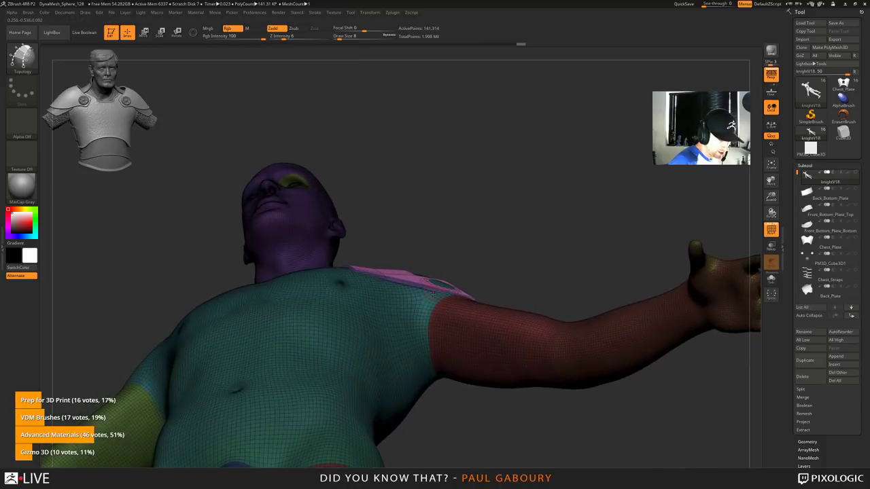
pyautogui.hotkey('ctrl', 'd')
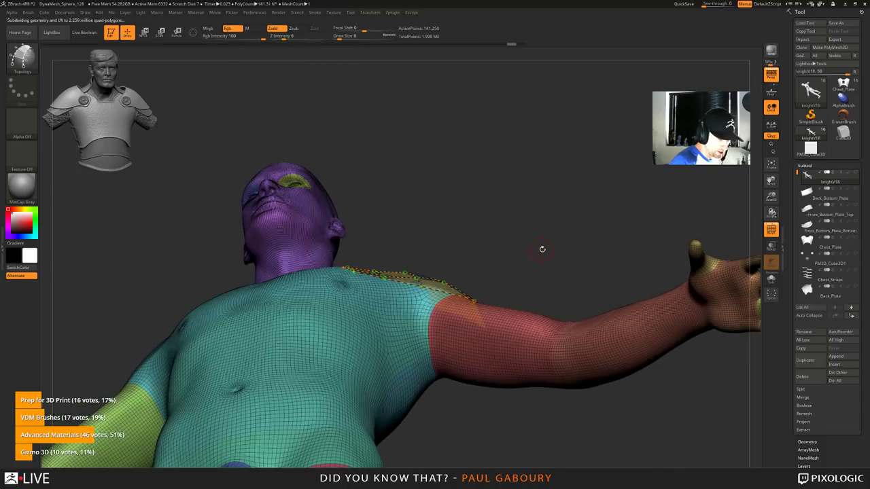
# Step: Try generating the shoulder armour geometry at Draw Size 20, and undo the result
pyautogui.moveTo(541, 249); pyautogui.dragTo(483, 386)
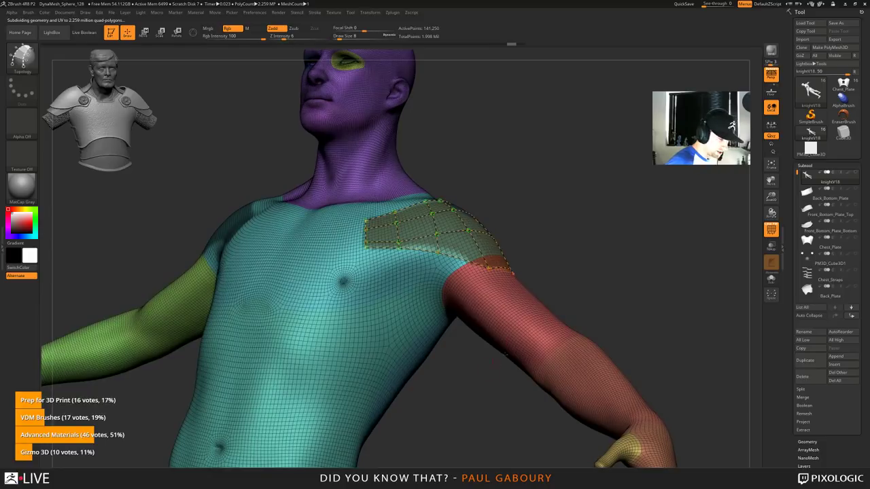
pyautogui.press('s')
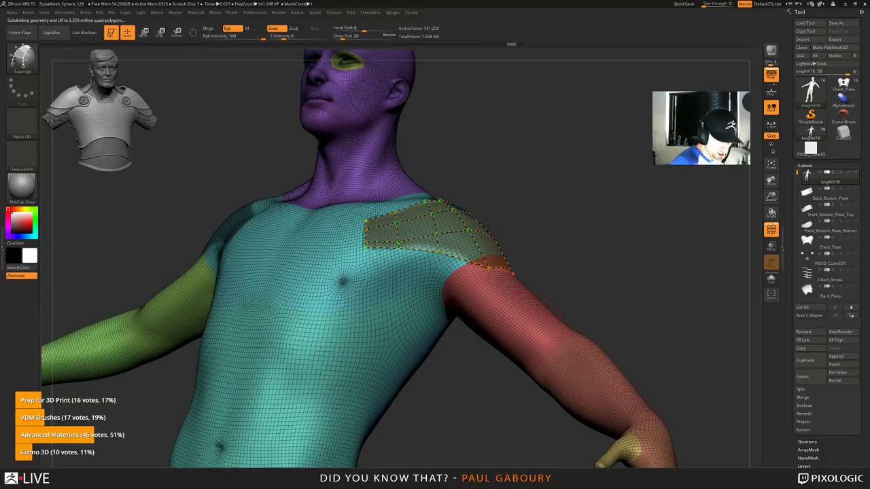
pyautogui.moveTo(471, 400); pyautogui.dragTo(504, 242)
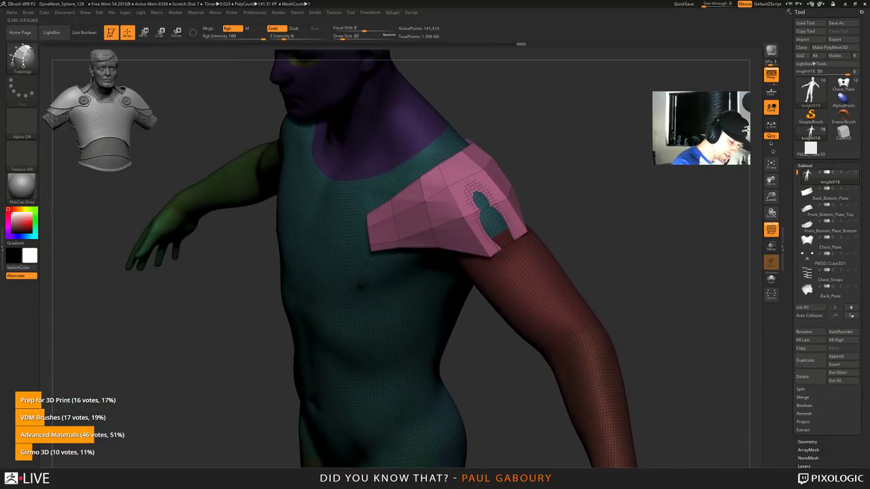
pyautogui.hotkey('ctrl', 'd')
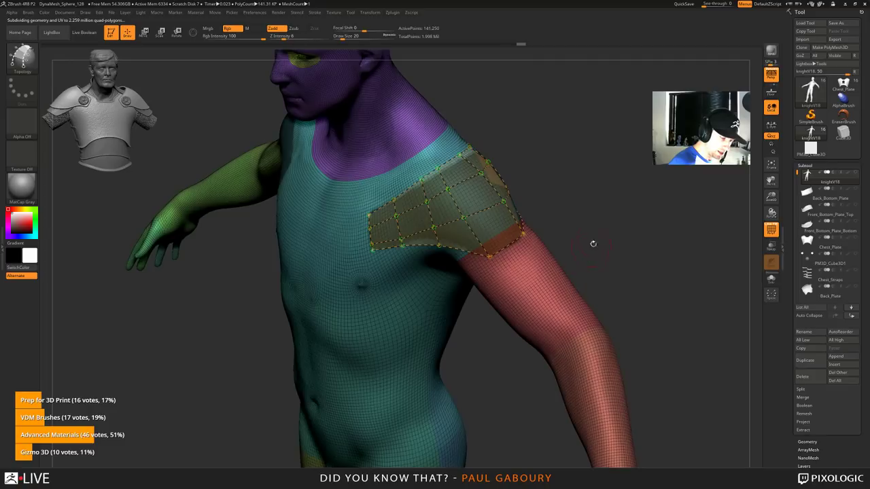
# Step: At Draw Size 7, draw a topology curve down the middle of the shoulder patch past its arm edge, and trim the overhanging ends
pyautogui.press('s')
pyautogui.click(531, 278)
pyautogui.moveTo(658, 234)
pyautogui.mouseDown()
pyautogui.moveTo(607, 223)
pyautogui.moveTo(659, 238)
pyautogui.mouseUp()
pyautogui.moveTo(682, 270); pyautogui.dragTo(619, 235)
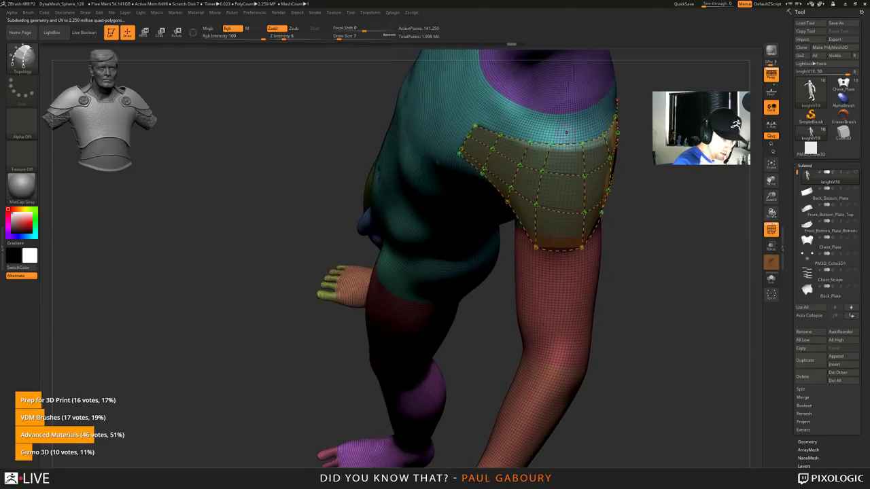
pyautogui.moveTo(556, 254); pyautogui.dragTo(556, 293)
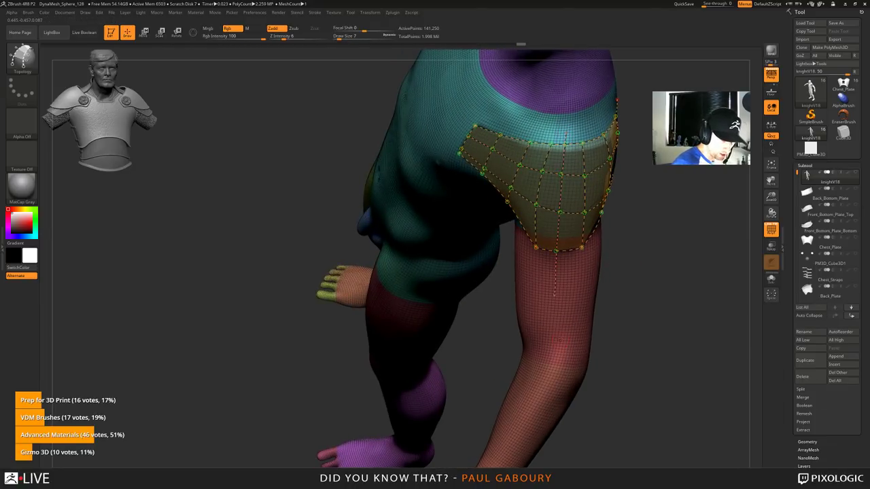
pyautogui.moveTo(638, 337); pyautogui.dragTo(626, 308)
pyautogui.press('super')
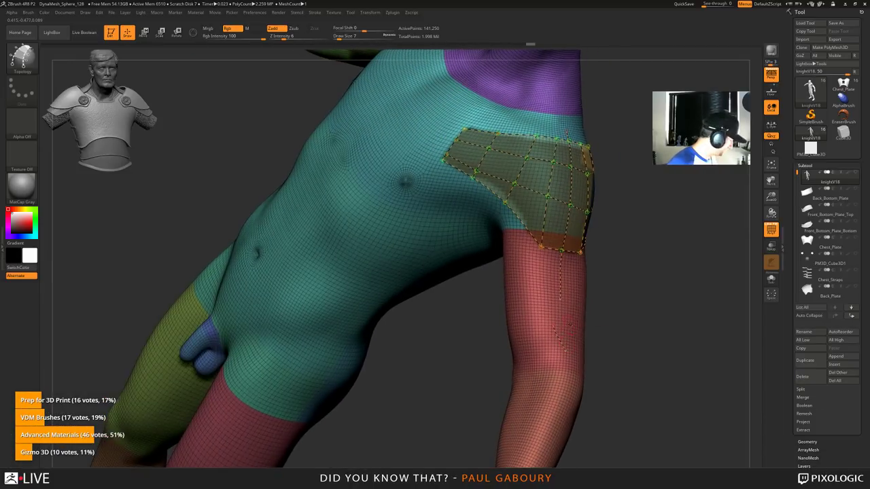
pyautogui.keyDown('alt'); pyautogui.click(562, 318); pyautogui.keyUp('alt')
# Step: Generate the shoulder armour geometry at Draw Size 17 and turn off its Dynamic Subdivision smoothing
pyautogui.press('s')
pyautogui.moveTo(559, 317); pyautogui.dragTo(562, 317)
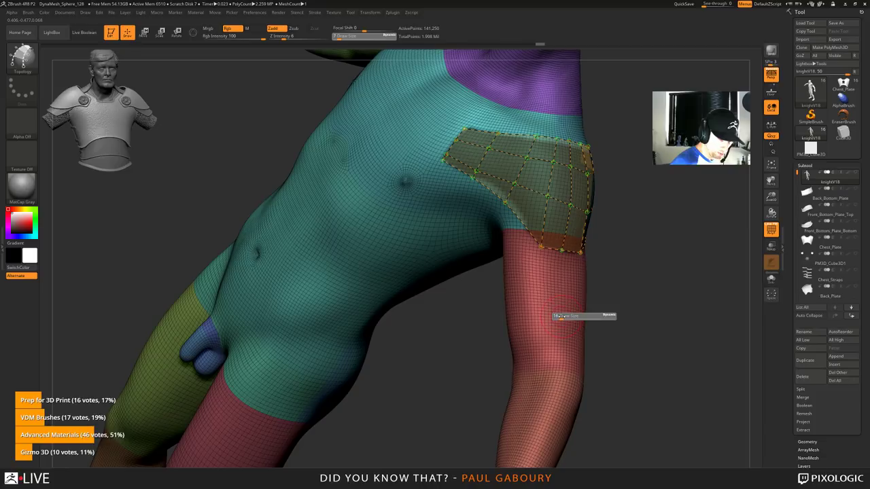
pyautogui.press('a')
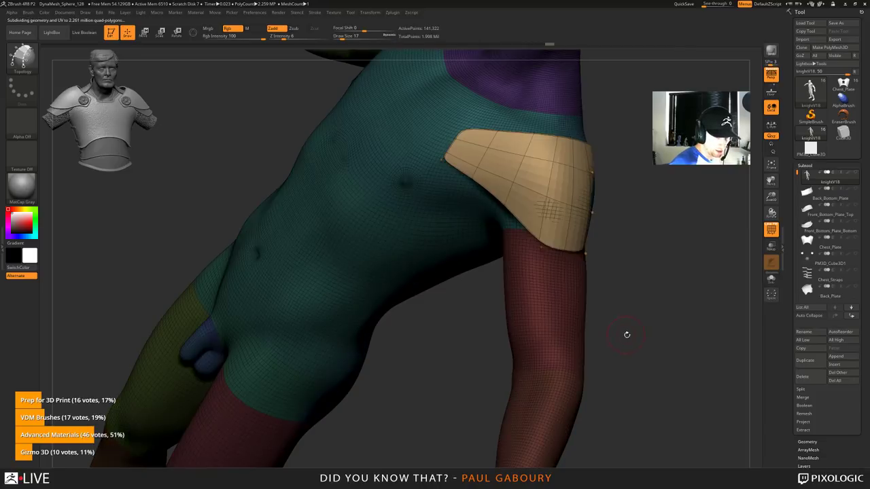
pyautogui.moveTo(626, 333); pyautogui.dragTo(545, 373)
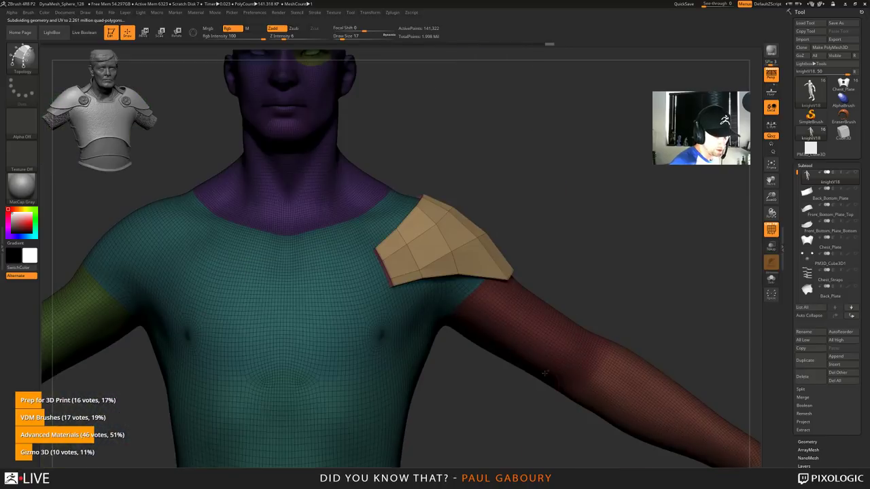
pyautogui.keyDown('ctrl'); pyautogui.moveTo(546, 373); pyautogui.dragTo(507, 380, button='right'); pyautogui.keyUp('ctrl')
pyautogui.moveTo(506, 379); pyautogui.dragTo(494, 308)
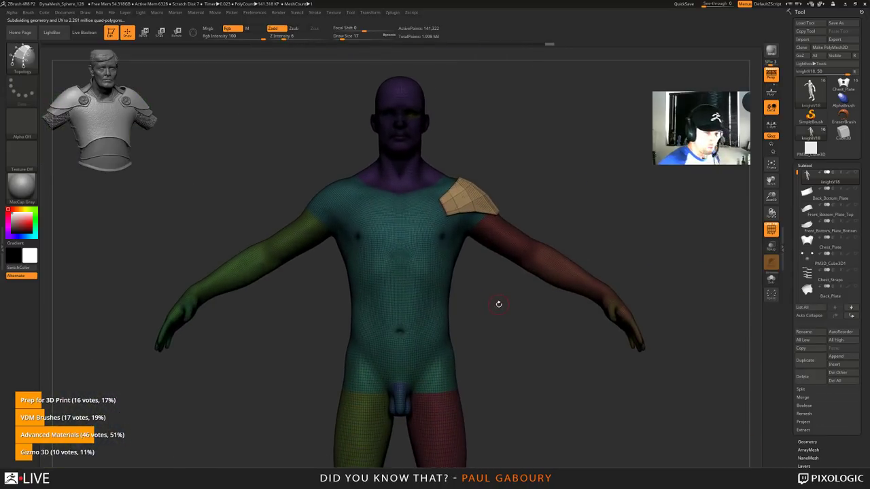
# Step: Split the unmasked shoulder armour from the knight's body into its own subtool and select it
pyautogui.click(800, 389)
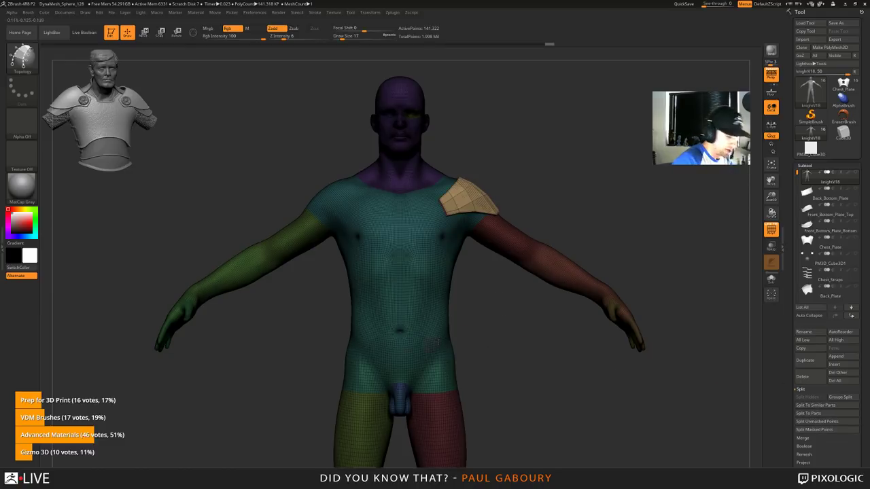
pyautogui.hotkey('shift', 'f')
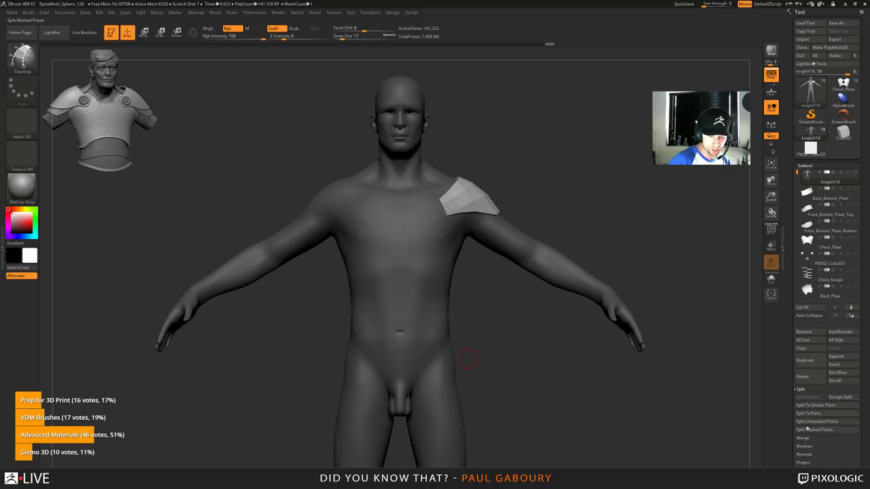
pyautogui.click(817, 421)
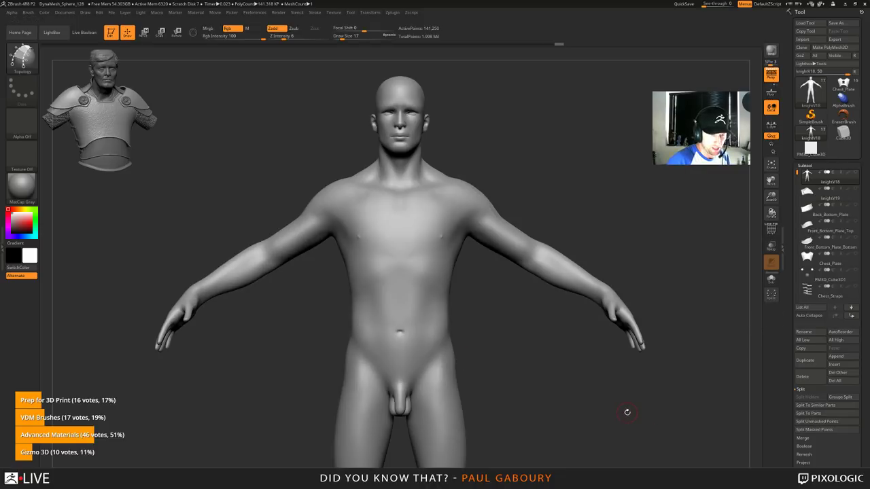
pyautogui.hotkey('alt', 'Down')
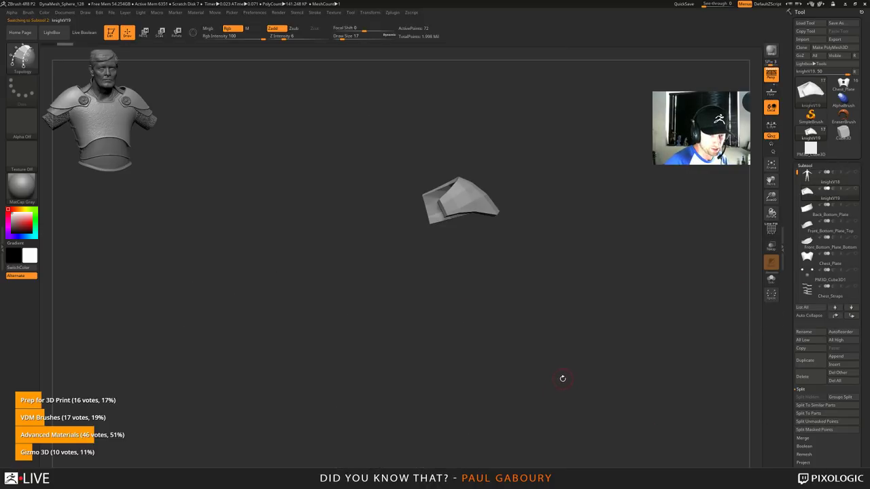
# Step: Show the floor grid and mirror the separated shoulder plate along X to the opposite side of the centre
pyautogui.click(771, 91)
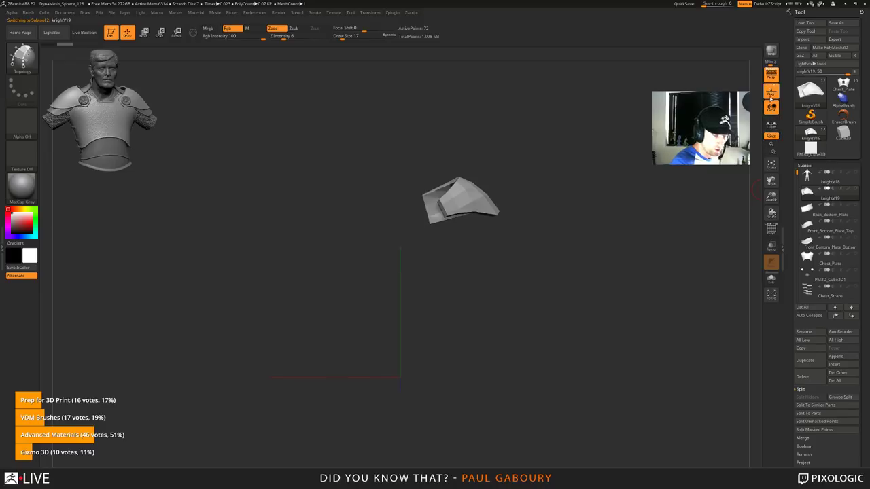
pyautogui.moveTo(564, 338); pyautogui.dragTo(506, 330)
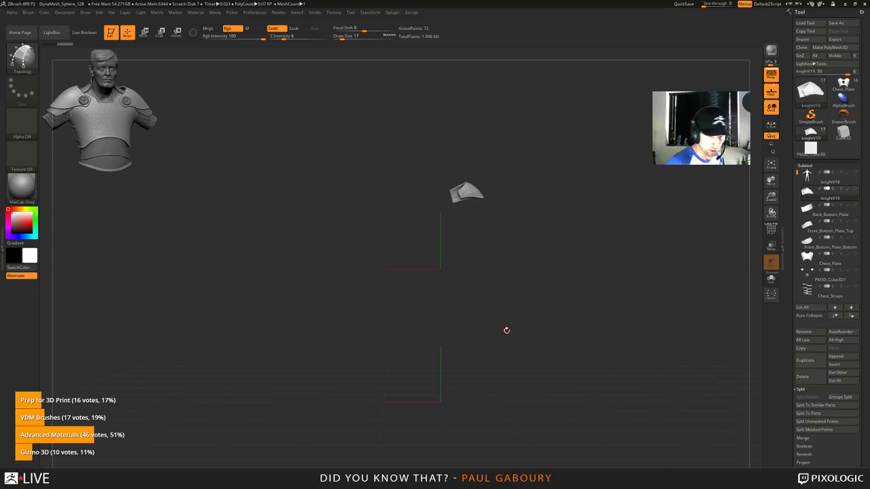
pyautogui.click(809, 165)
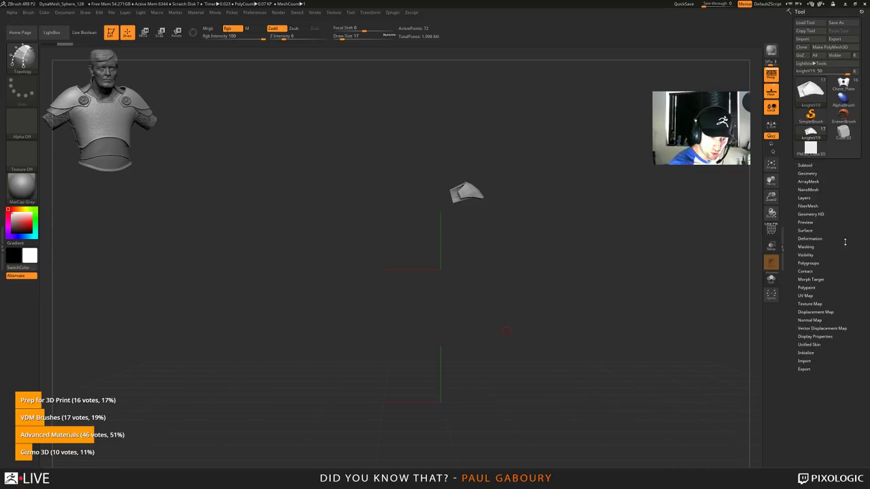
pyautogui.click(809, 239)
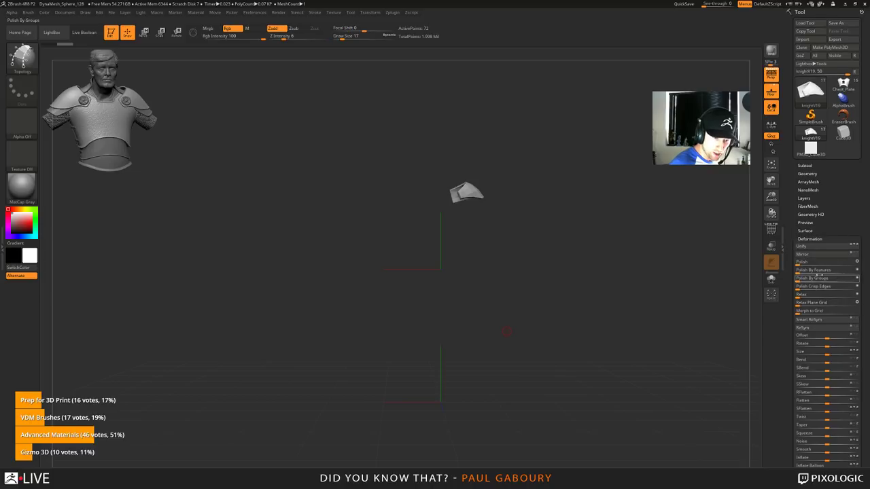
pyautogui.click(824, 255)
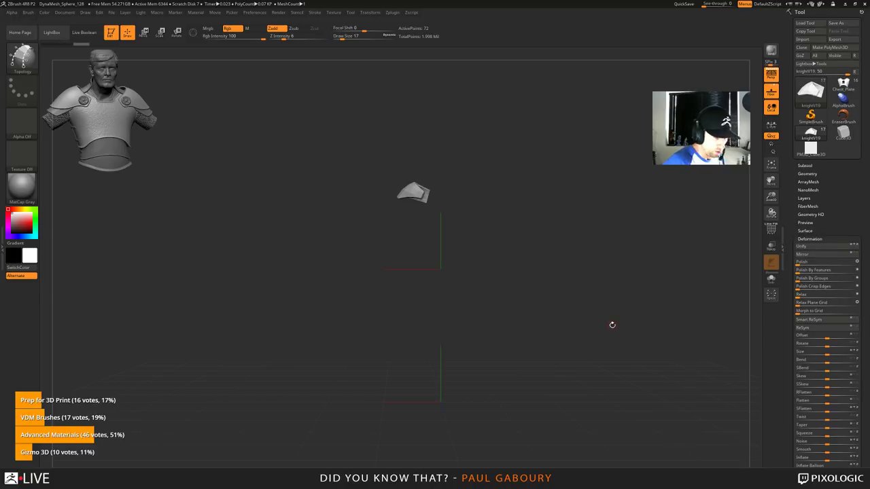
# Step: Flip the shoulder plate back and forth between both sides twice with the Mirror deformation
pyautogui.click(825, 255)
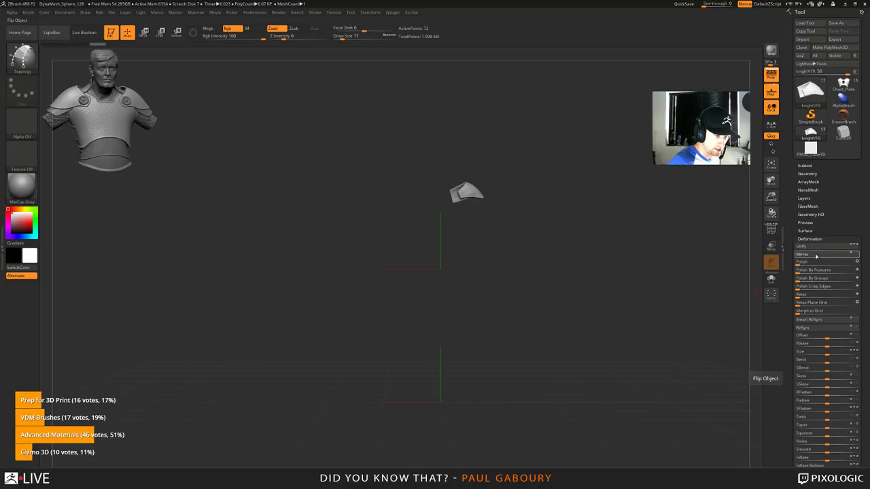
pyautogui.click(816, 256)
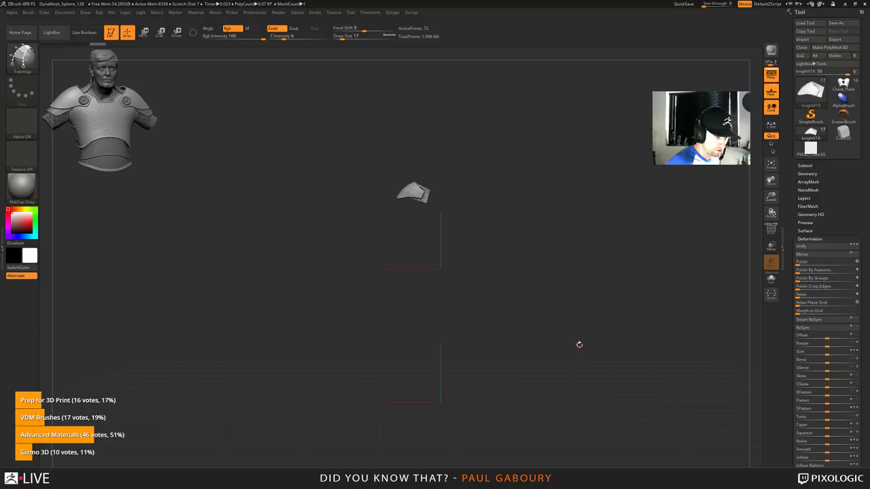
pyautogui.click(825, 256)
pyautogui.click(825, 256)
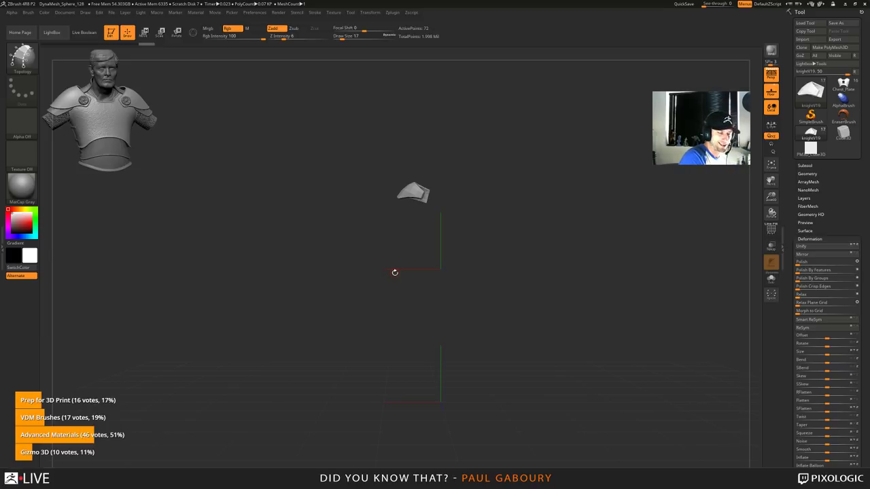
# Step: Make the knight's body subtool visible together with the mirrored shoulder plate
pyautogui.click(810, 238)
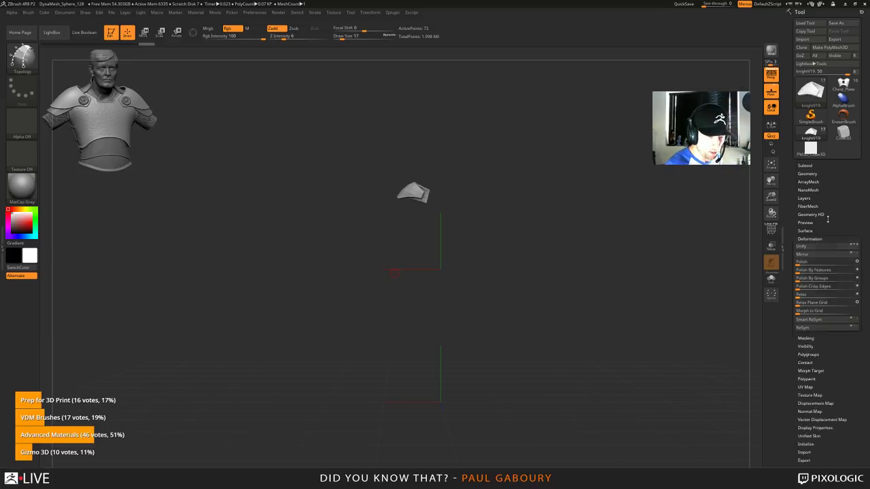
pyautogui.click(808, 173)
pyautogui.click(811, 166)
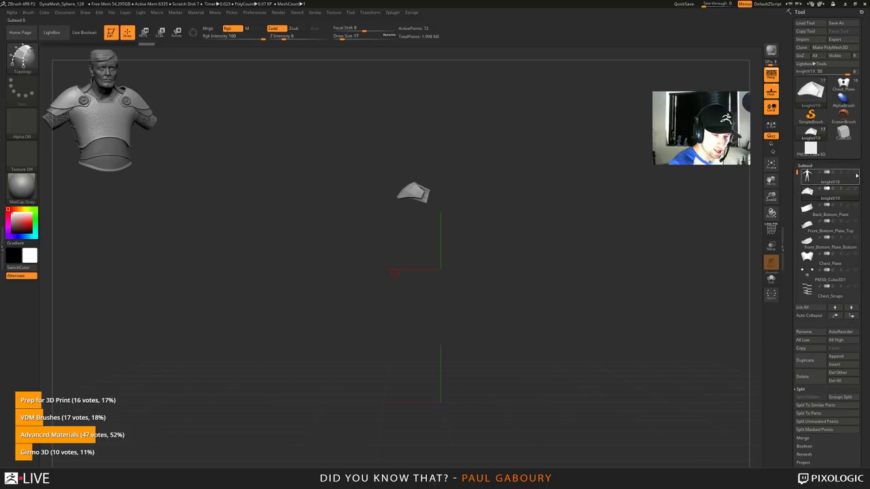
pyautogui.click(856, 172)
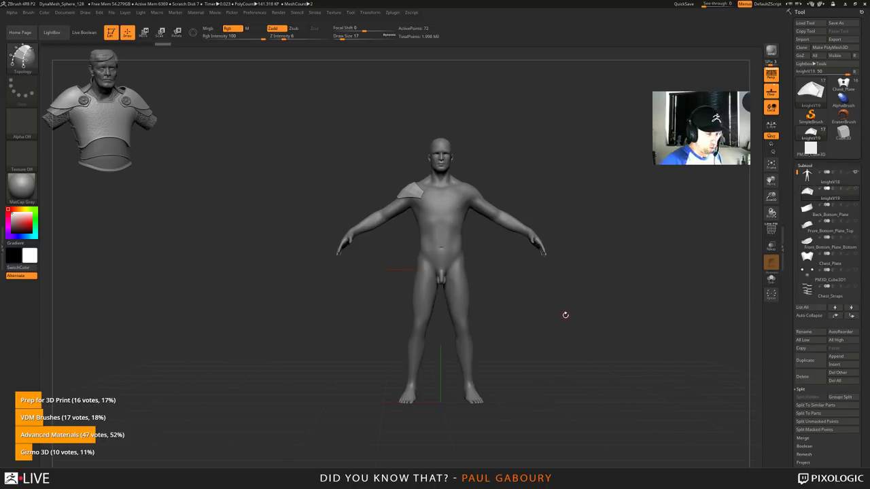
pyautogui.keyDown('alt'); pyautogui.moveTo(553, 297); pyautogui.dragTo(549, 412, button='right'); pyautogui.keyUp('alt')
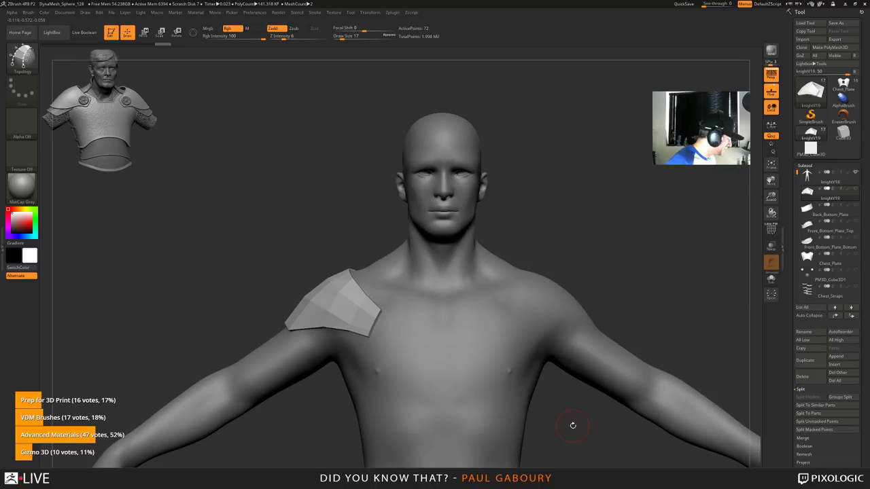
# Step: Activate the Move gizmo on the shoulder plate and centre it on the unmasked mesh
pyautogui.press('w')
pyautogui.press('y')
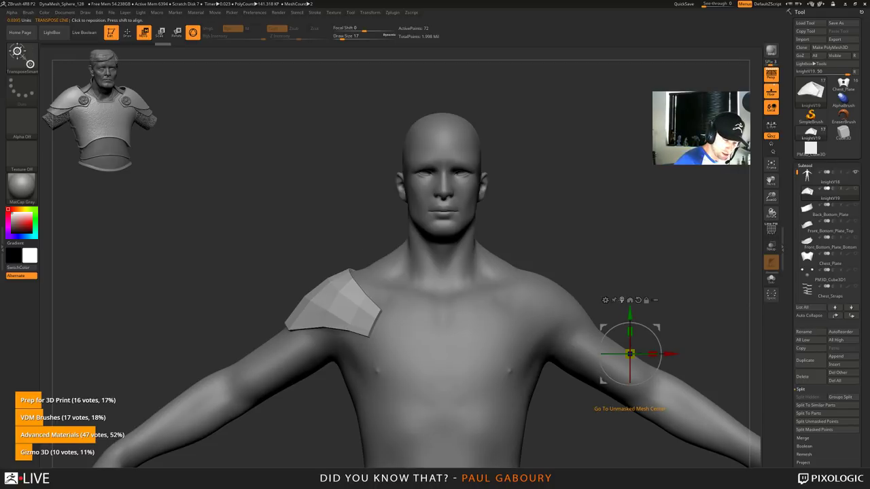
pyautogui.click(622, 300)
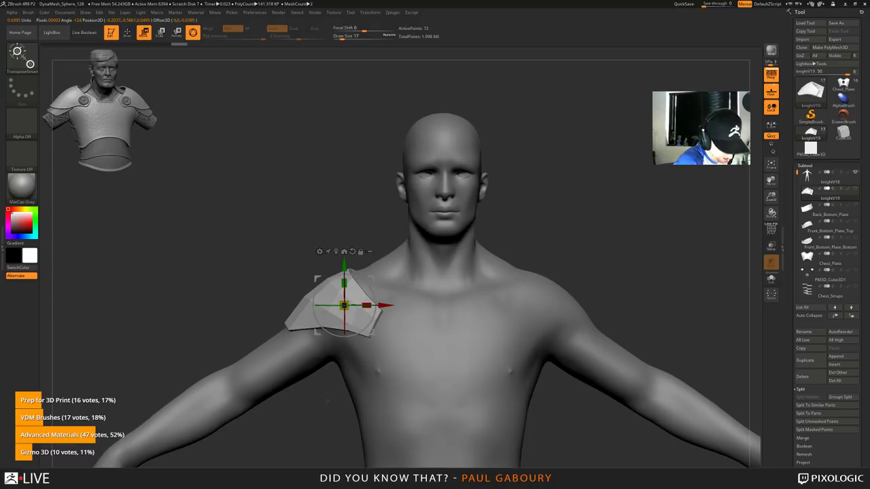
pyautogui.moveTo(271, 408); pyautogui.dragTo(346, 423)
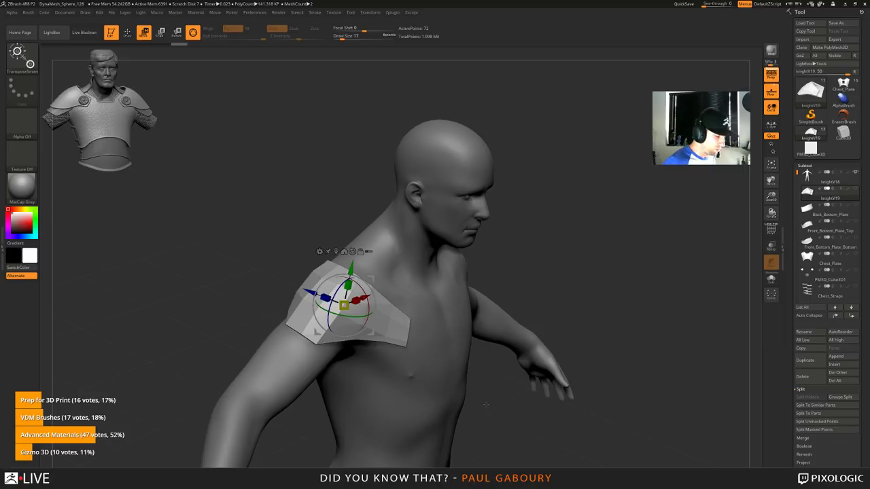
# Step: Nudge the shoulder plate up and sideways onto the shoulder and scale it along Z with the gizmo to fit the body
pyautogui.moveTo(485, 403); pyautogui.dragTo(382, 313)
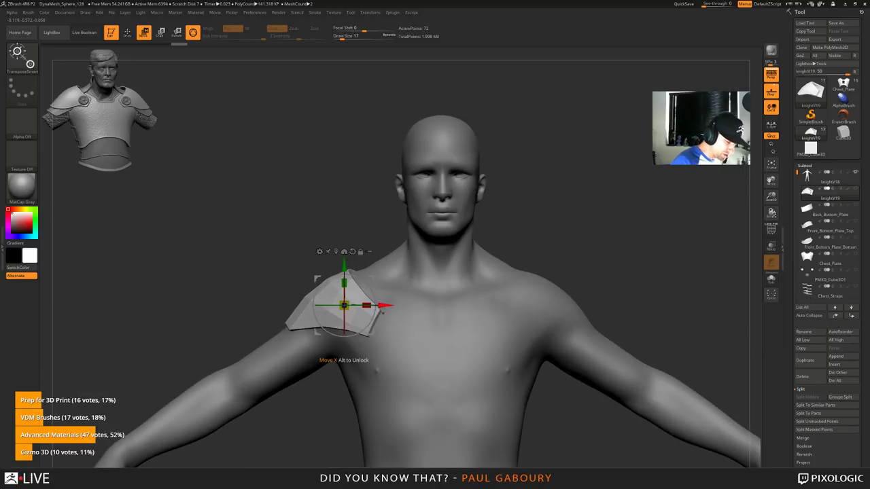
pyautogui.moveTo(344, 265); pyautogui.dragTo(343, 259)
pyautogui.moveTo(383, 301); pyautogui.dragTo(377, 301)
pyautogui.moveTo(442, 299); pyautogui.dragTo(557, 388)
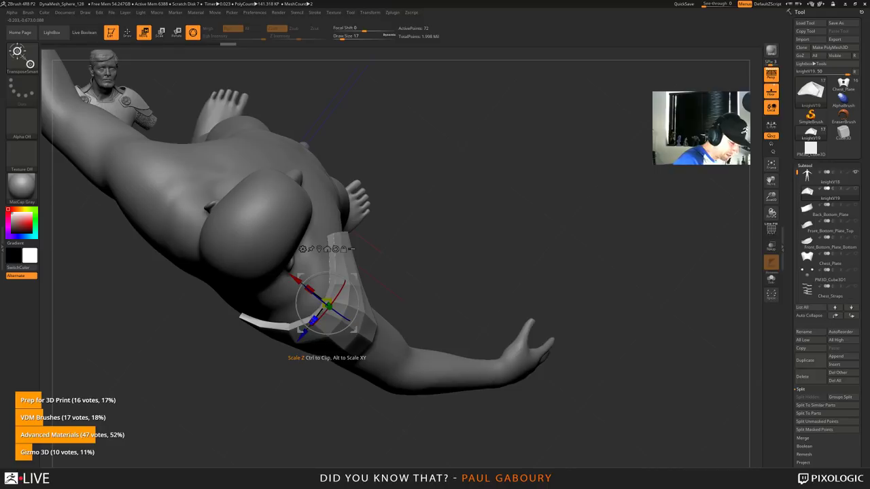
pyautogui.moveTo(314, 320); pyautogui.dragTo(306, 328)
pyautogui.moveTo(499, 422); pyautogui.dragTo(378, 375)
pyautogui.keyDown('alt'); pyautogui.moveTo(530, 439); pyautogui.dragTo(509, 362); pyautogui.keyUp('alt')
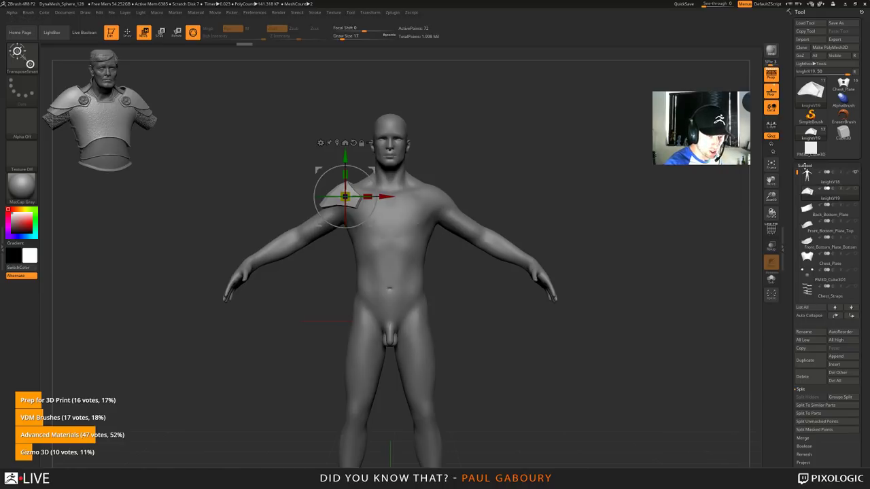
# Step: Mirror the shoulder plate to the other shoulder with Mirror And Weld, undo it, and return to draw mode
pyautogui.click(806, 166)
pyautogui.click(814, 174)
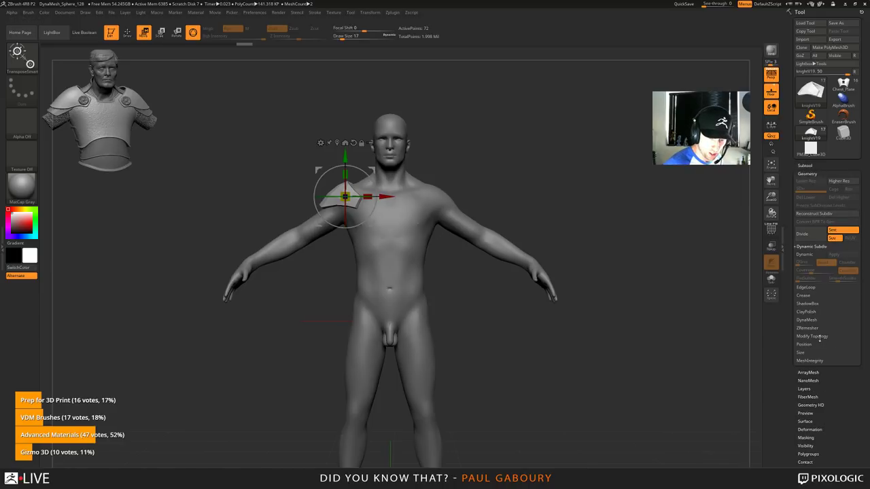
pyautogui.click(819, 338)
pyautogui.click(819, 328)
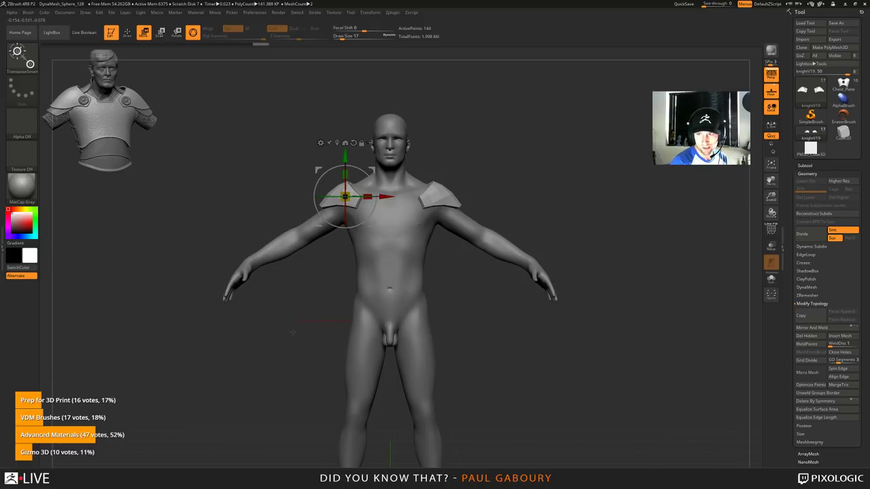
pyautogui.hotkey('ctrl', 'z')
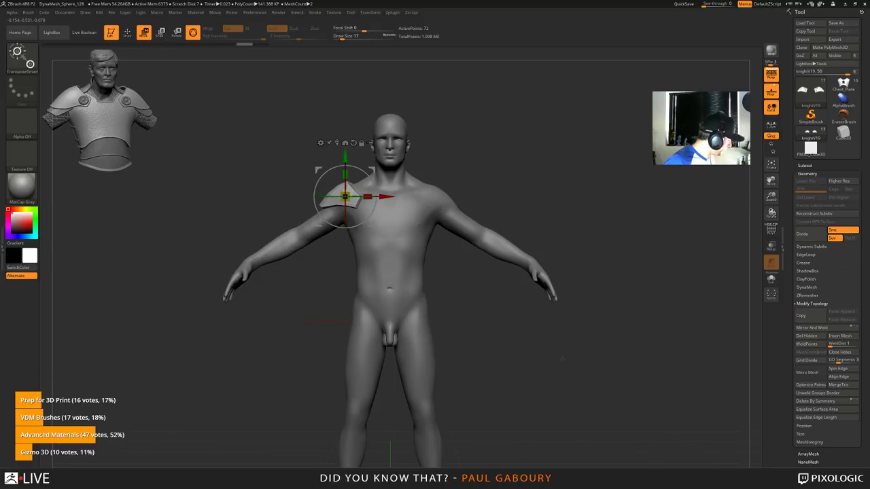
pyautogui.press('q')
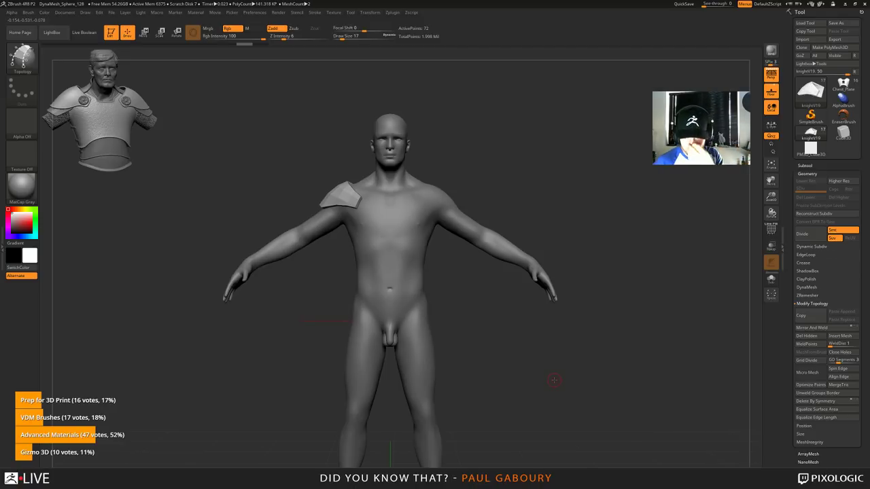
# Step: Mirror the shoulder plate across the X axis with SubTool Master, merging into one SubTool, and undo the result
pyautogui.click(393, 13)
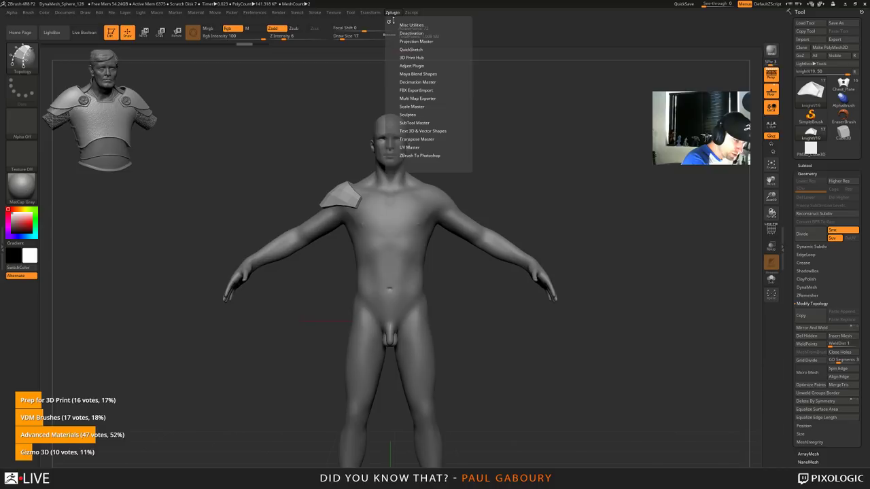
pyautogui.click(421, 123)
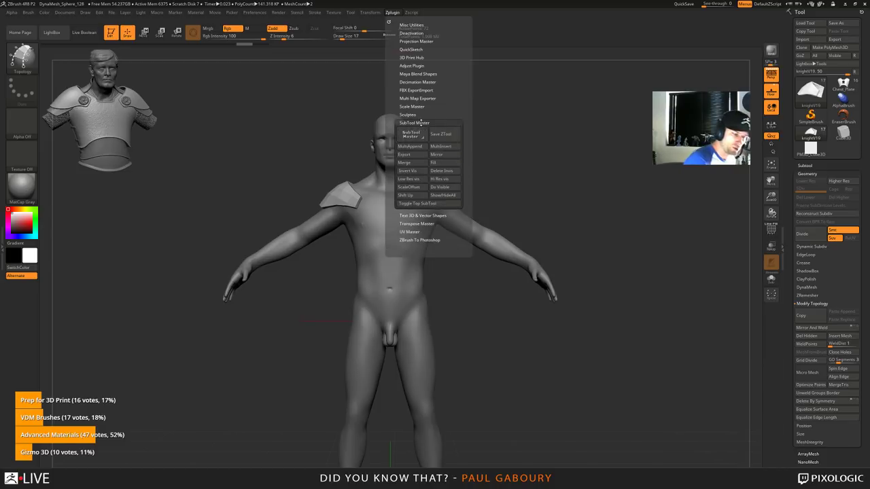
pyautogui.click(443, 156)
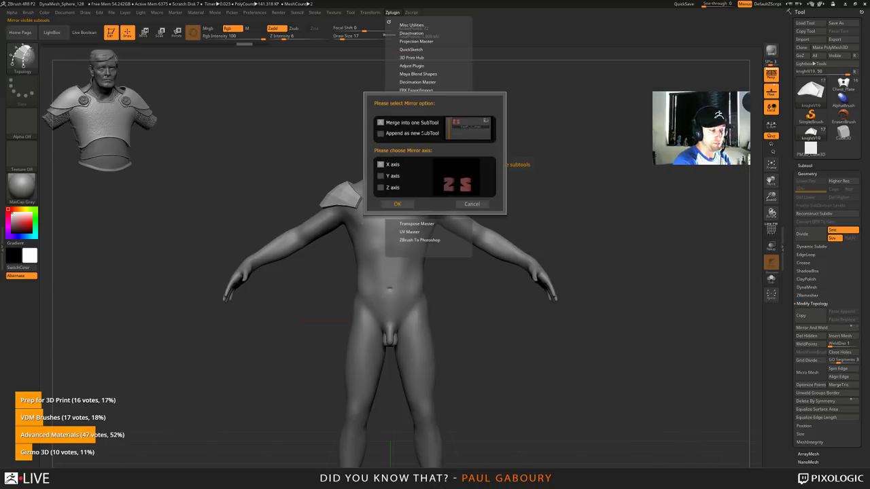
pyautogui.click(380, 133)
pyautogui.click(380, 123)
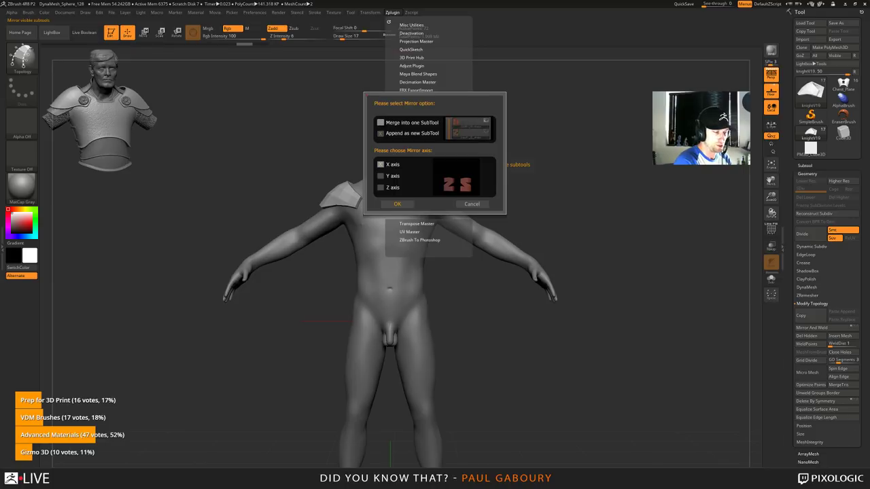
pyautogui.click(398, 204)
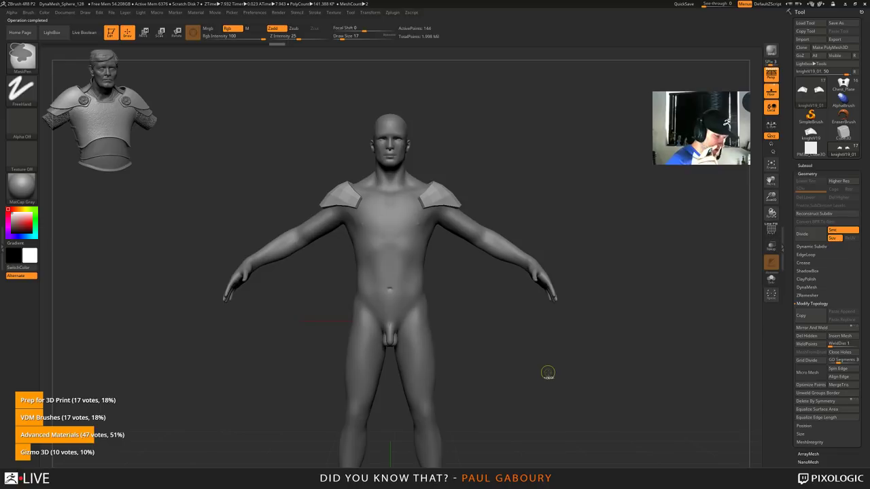
pyautogui.hotkey('ctrl', 'z')
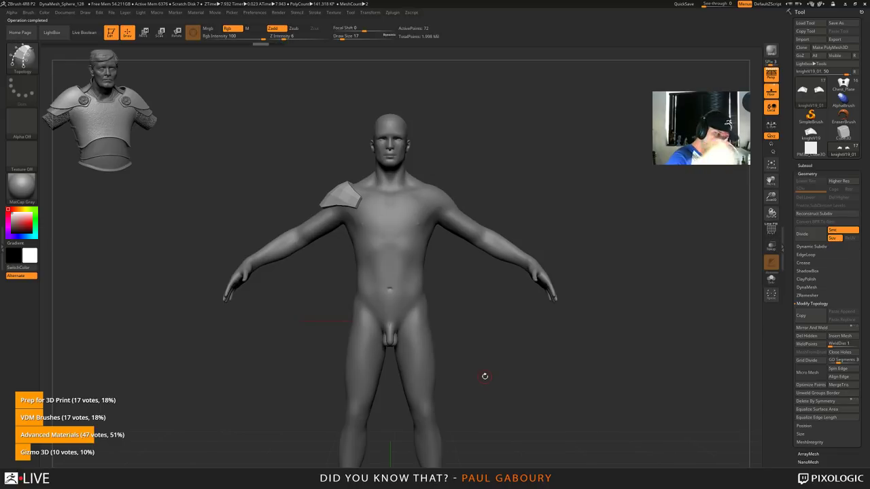
# Step: Subdivide the shoulder plate to subdivision level 4 and try Mirror And Weld on it
pyautogui.hotkey('ctrl', 'd')
pyautogui.hotkey('ctrl', 'd')
pyautogui.hotkey('ctrl', 'd')
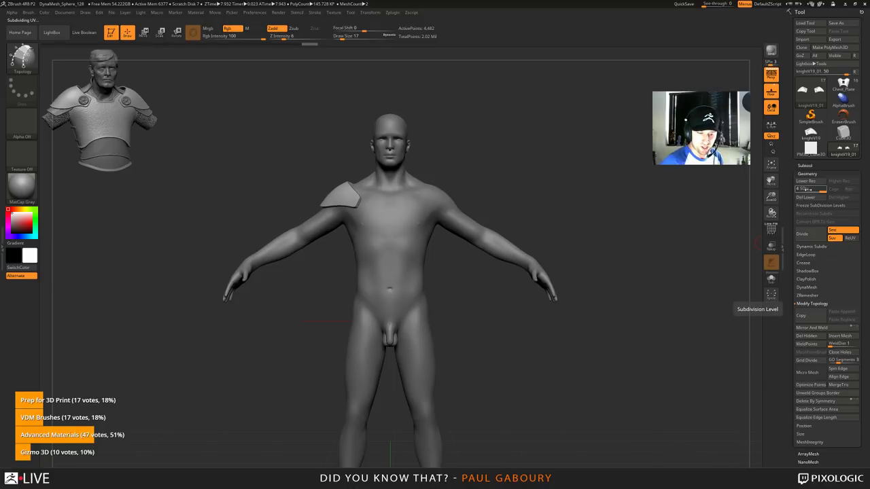
pyautogui.click(823, 326)
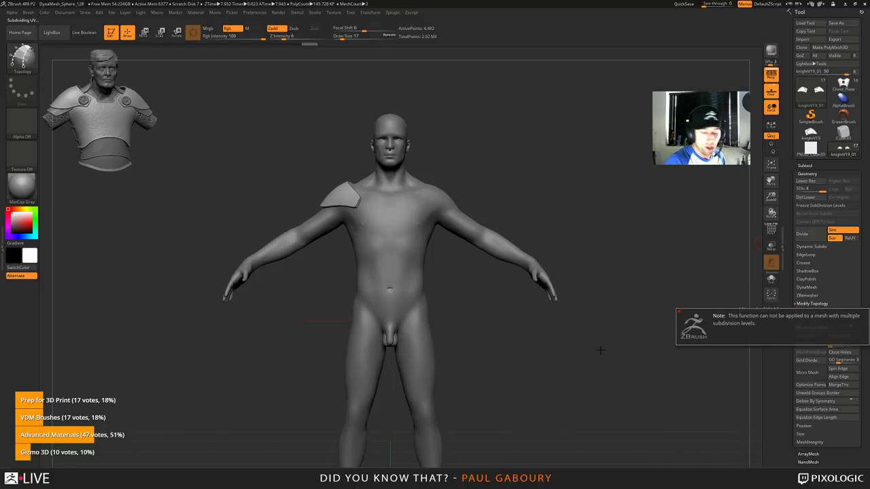
# Step: Mirror the subdivided shoulder plate to the other side with SubTool Master and undo the mirroring
pyautogui.click(392, 13)
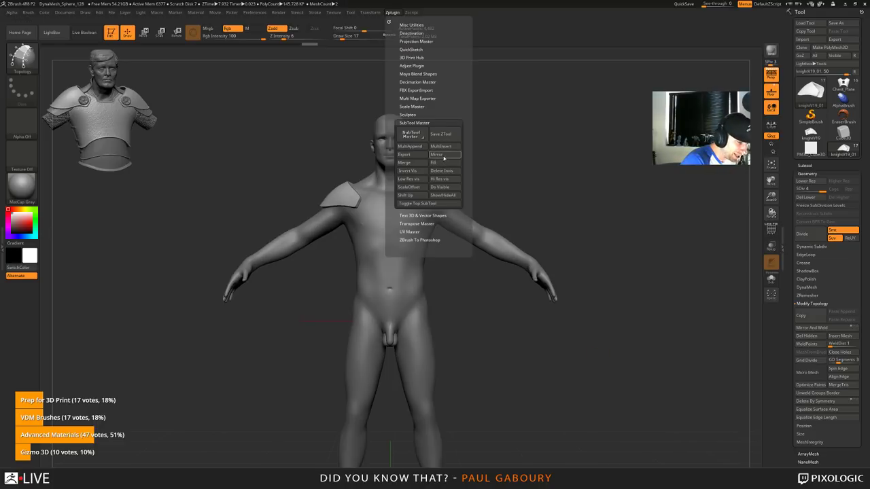
pyautogui.click(443, 156)
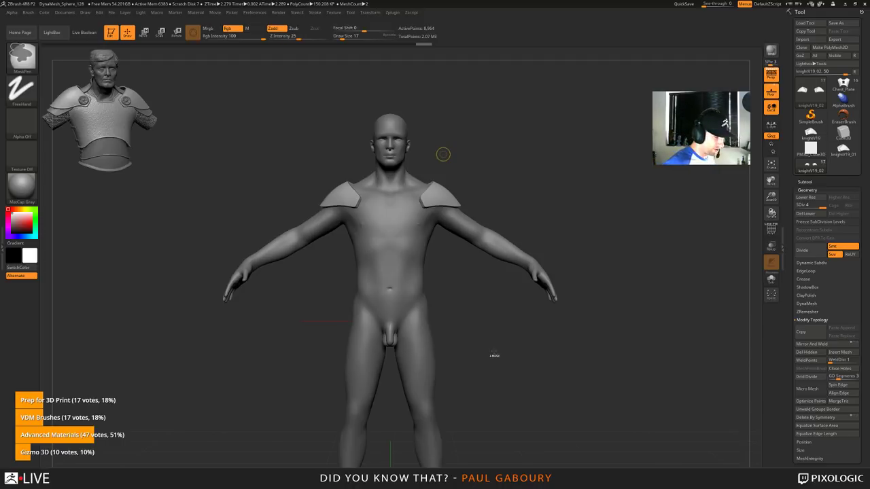
pyautogui.hotkey('ctrl', 'z')
pyautogui.hotkey('ctrl', 'z')
pyautogui.hotkey('ctrl', 'z')
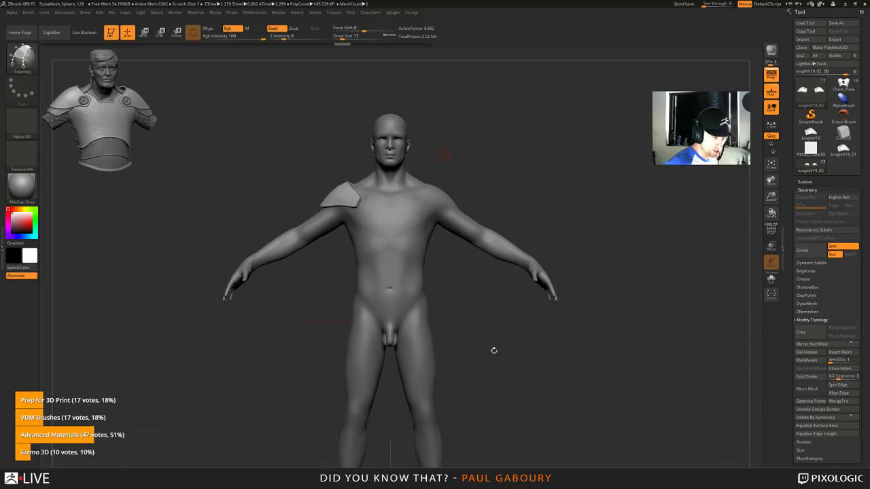
# Step: Undo the shoulder plate's subdivisions back to the low-resolution mesh
pyautogui.press('space')
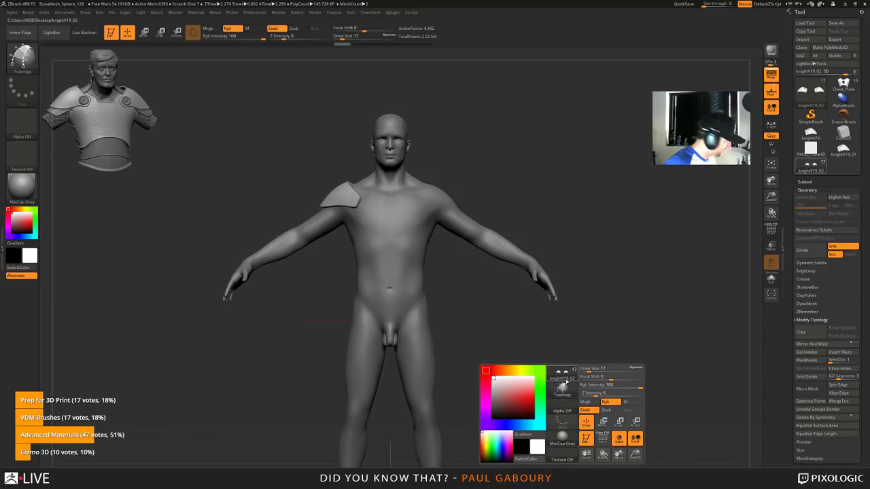
pyautogui.moveTo(540, 356)
pyautogui.mouseDown()
pyautogui.moveTo(567, 371)
pyautogui.moveTo(519, 408)
pyautogui.mouseUp()
pyautogui.rightClick(518, 410)
pyautogui.hotkey('ctrl', 'z')
pyautogui.hotkey('ctrl', 'z')
pyautogui.hotkey('ctrl', 'z')
pyautogui.hotkey('ctrl', 'z')
pyautogui.hotkey('ctrl', 'z')
pyautogui.hotkey('ctrl', 'z')
pyautogui.hotkey('ctrl', 'z')
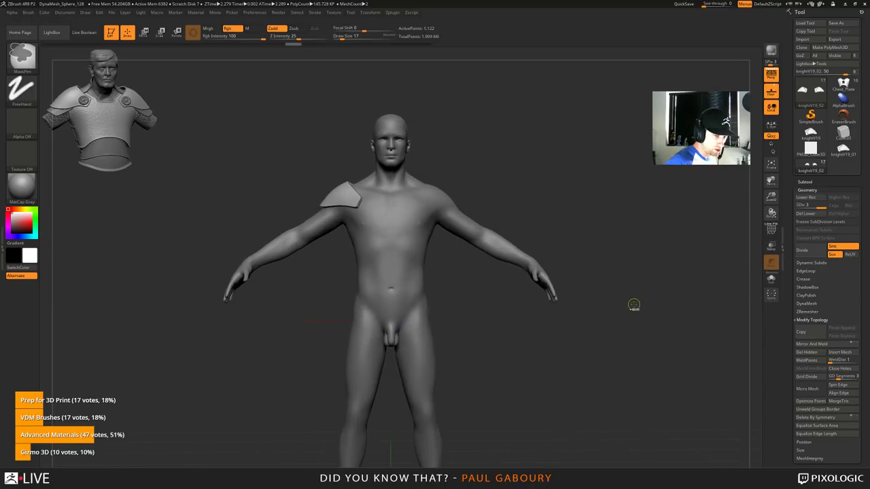
# Step: Turn on Dynamic Subdivision for the shoulder plate and set SmoothSubdiv to 4
pyautogui.moveTo(520, 371)
pyautogui.mouseDown()
pyautogui.moveTo(548, 375)
pyautogui.moveTo(534, 351)
pyautogui.moveTo(571, 346)
pyautogui.mouseUp()
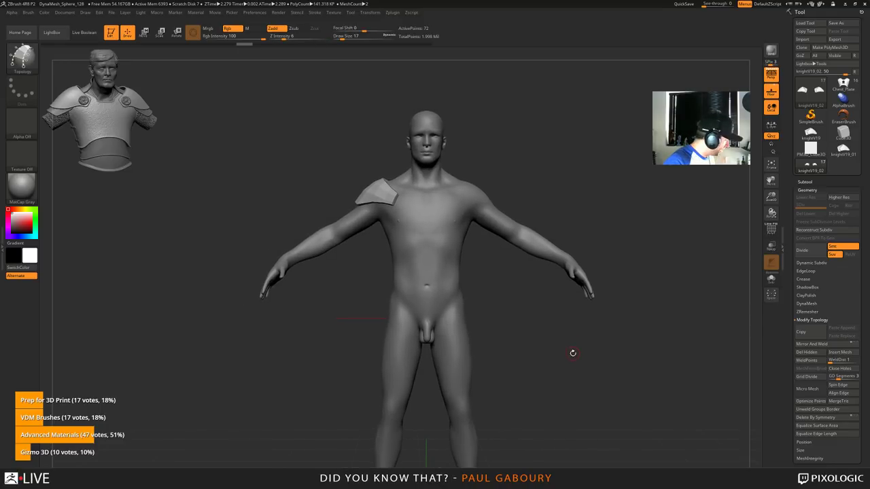
pyautogui.press('d')
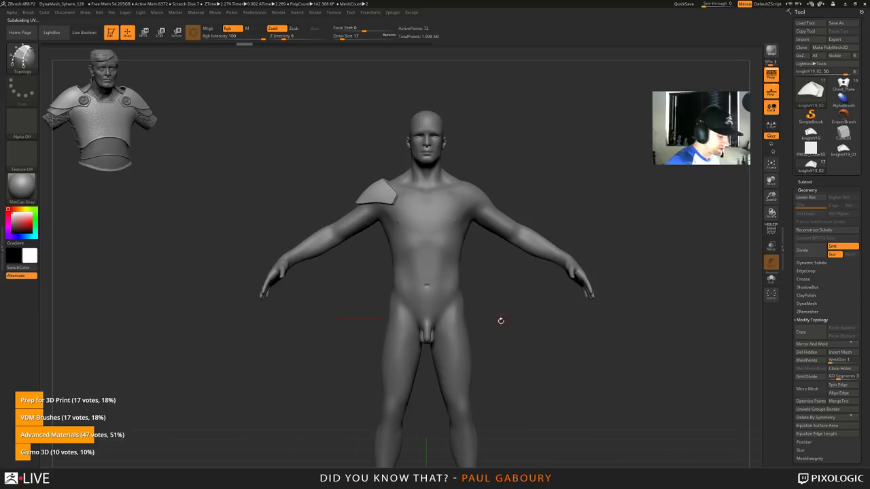
pyautogui.moveTo(507, 324)
pyautogui.keyDown('alt'); pyautogui.mouseDown(button='right')
pyautogui.moveTo(466, 397)
pyautogui.moveTo(431, 352)
pyautogui.mouseUp(button='right'); pyautogui.keyUp('alt')
pyautogui.moveTo(431, 352)
pyautogui.mouseDown()
pyautogui.moveTo(454, 371)
pyautogui.moveTo(435, 366)
pyautogui.mouseUp()
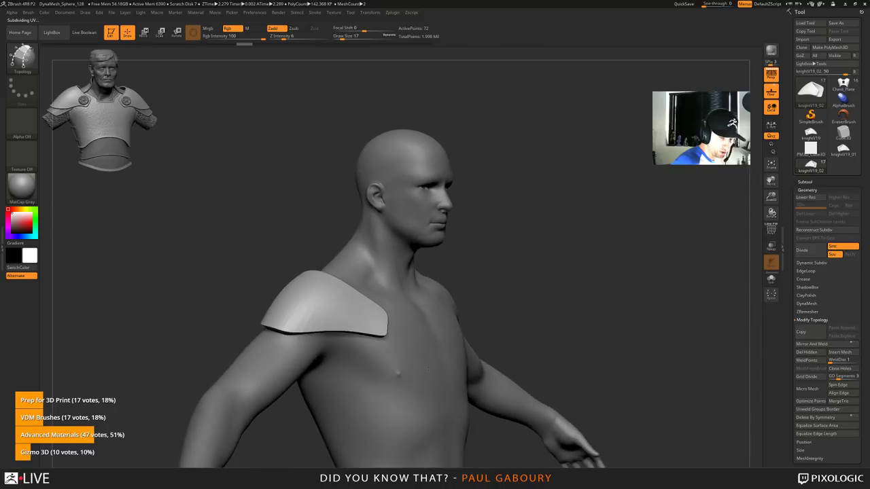
pyautogui.click(813, 263)
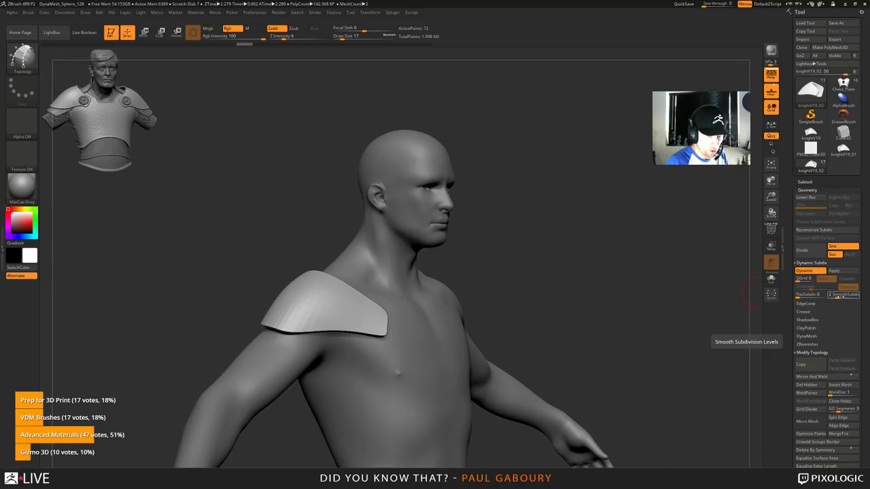
pyautogui.moveTo(838, 297); pyautogui.dragTo(844, 296)
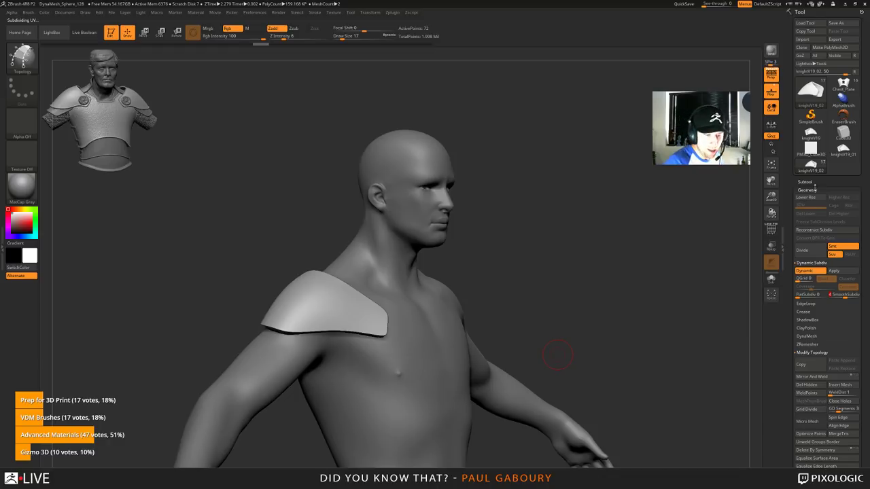
# Step: Turn on ArrayMesh for the shoulder plate with Lock Pos, Lock Size and X Mirror enabled
pyautogui.click(808, 190)
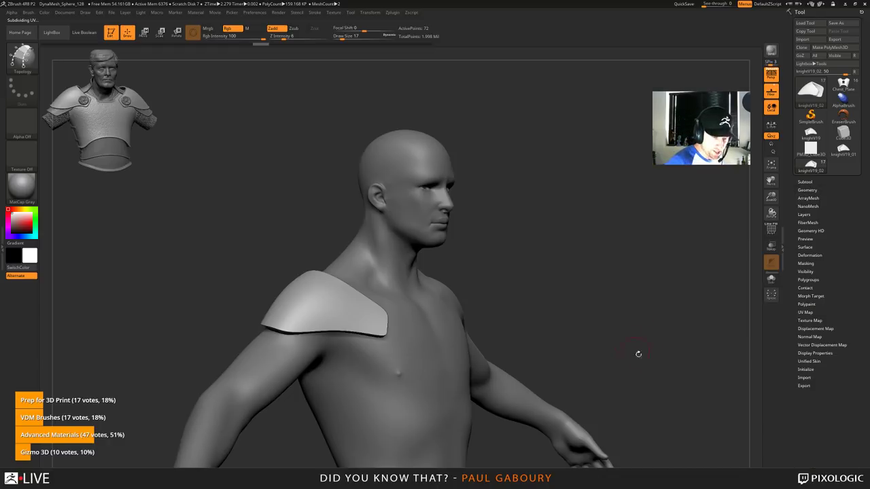
pyautogui.click(808, 197)
pyautogui.click(815, 231)
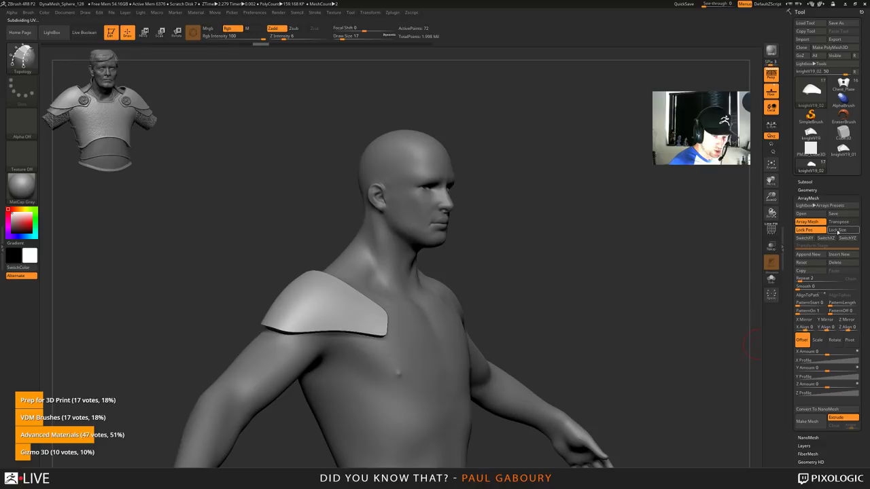
pyautogui.click(837, 230)
pyautogui.keyDown('alt'); pyautogui.moveTo(607, 358); pyautogui.dragTo(655, 411); pyautogui.keyUp('alt')
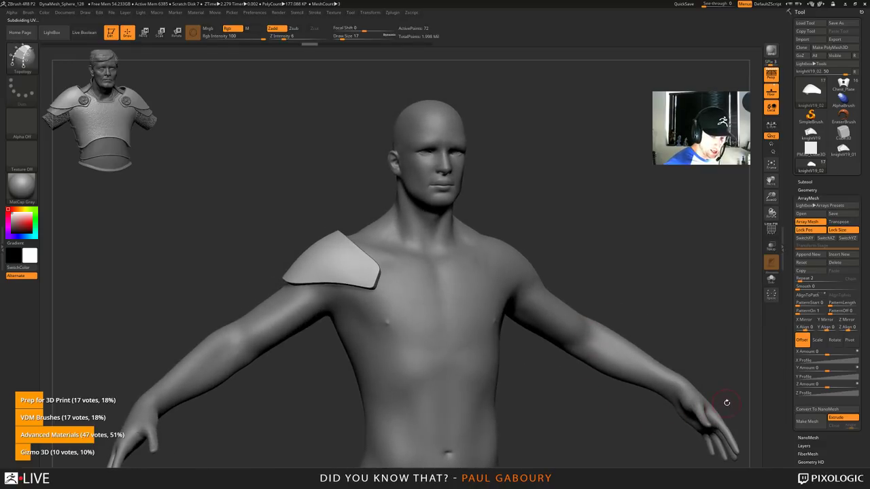
pyautogui.click(804, 319)
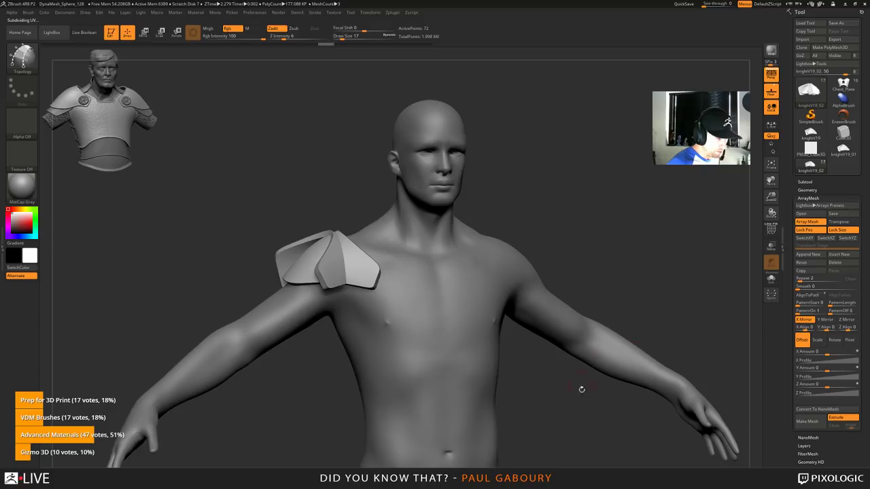
pyautogui.moveTo(583, 389); pyautogui.dragTo(530, 393)
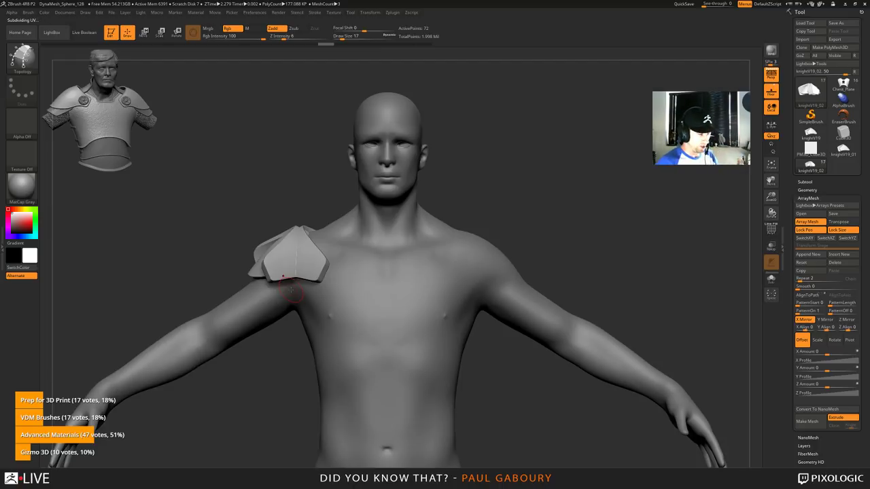
# Step: Enable ArrayMesh Transpose and offset the mirrored copy onto the opposite shoulder with the transpose line, an X Amount of about 3.31
pyautogui.press('w')
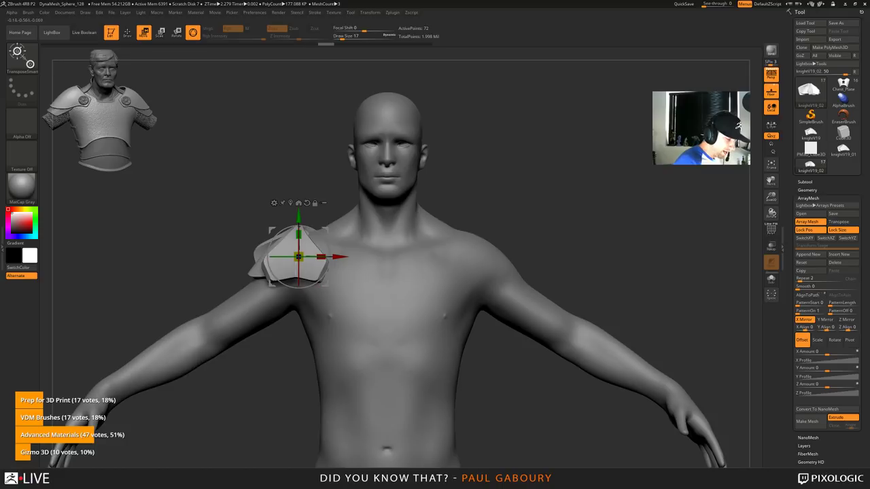
pyautogui.press('y')
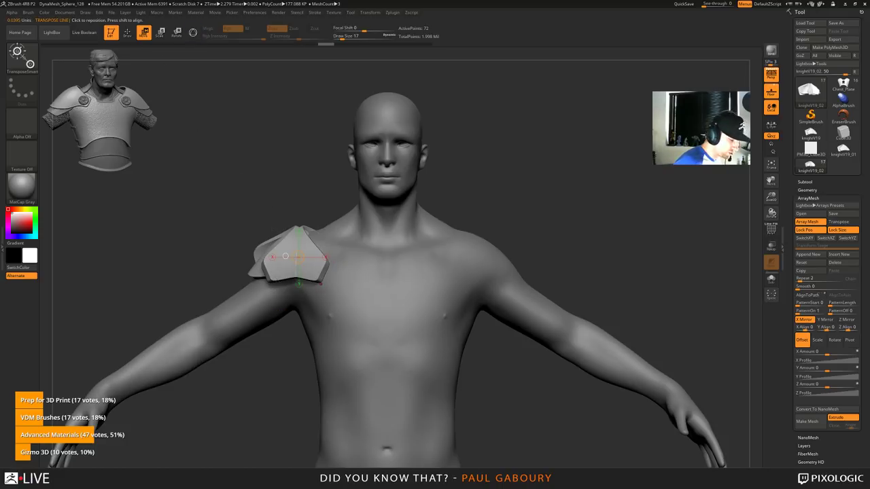
pyautogui.moveTo(328, 257); pyautogui.dragTo(613, 257)
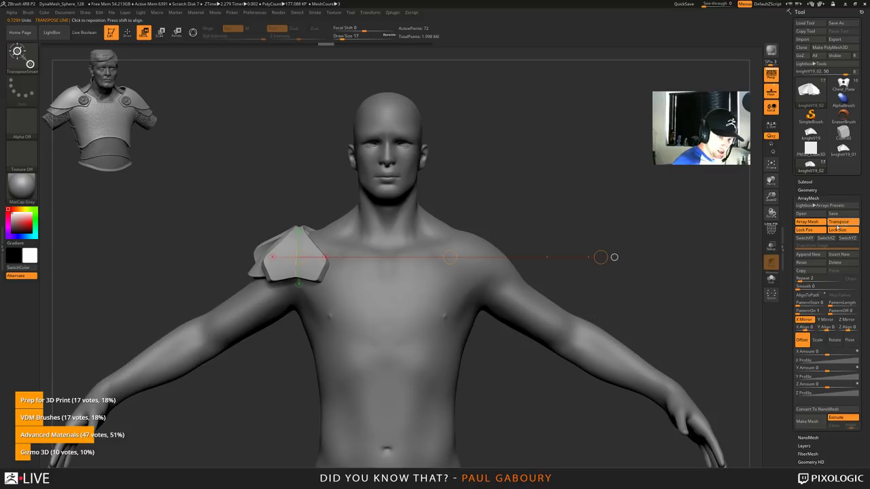
pyautogui.click(838, 222)
pyautogui.moveTo(449, 257)
pyautogui.mouseDown()
pyautogui.moveTo(624, 257)
pyautogui.moveTo(449, 256)
pyautogui.mouseUp()
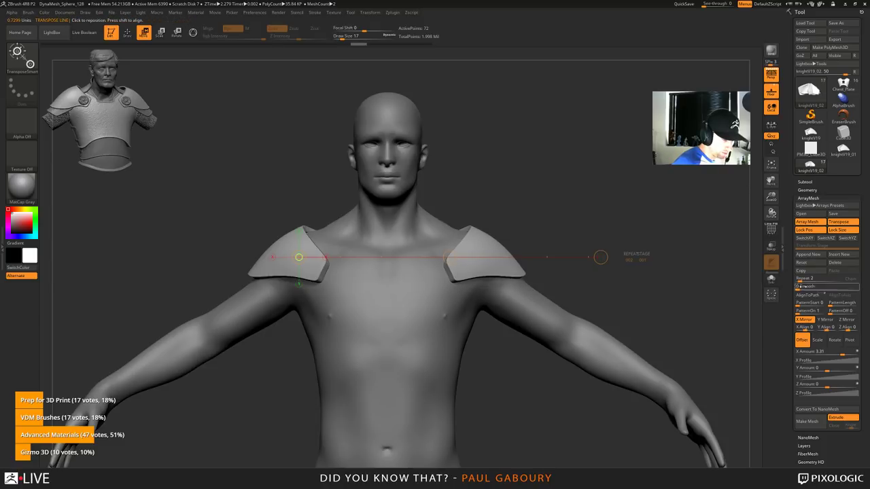
pyautogui.keyDown('ctrl'); pyautogui.moveTo(469, 414); pyautogui.dragTo(457, 366, button='right'); pyautogui.keyUp('ctrl')
pyautogui.press('q')
pyautogui.moveTo(457, 367)
pyautogui.mouseDown()
pyautogui.moveTo(507, 373)
pyautogui.moveTo(446, 377)
pyautogui.moveTo(472, 361)
pyautogui.mouseUp()
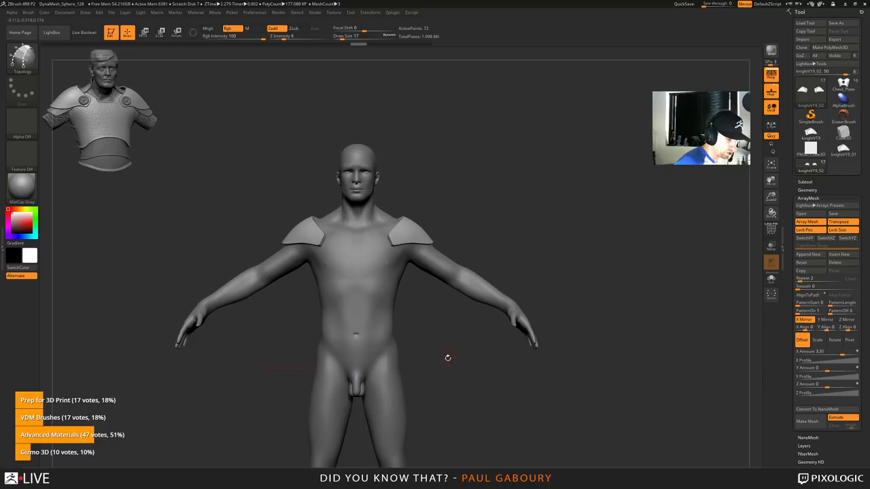
# Step: Fine-tune the mirrored shoulder plate's array offset with the transpose line to an X Amount of about 3.36
pyautogui.press('w')
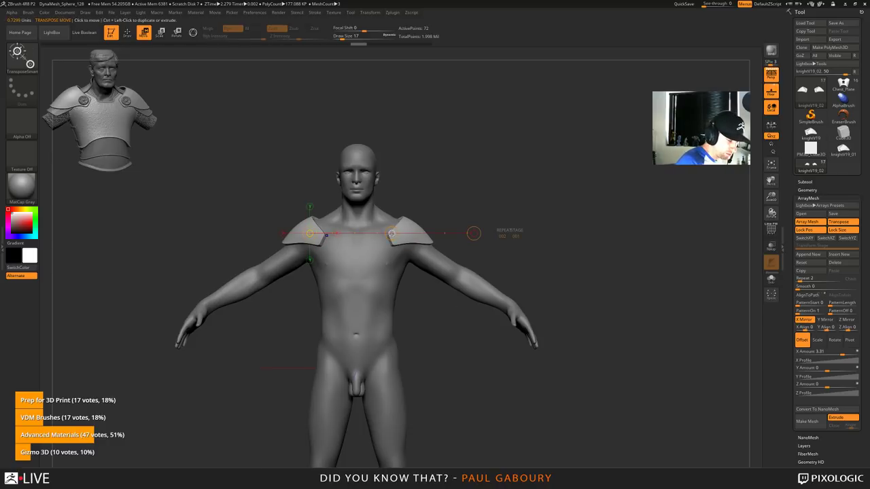
pyautogui.moveTo(393, 236); pyautogui.dragTo(396, 239)
pyautogui.press('q')
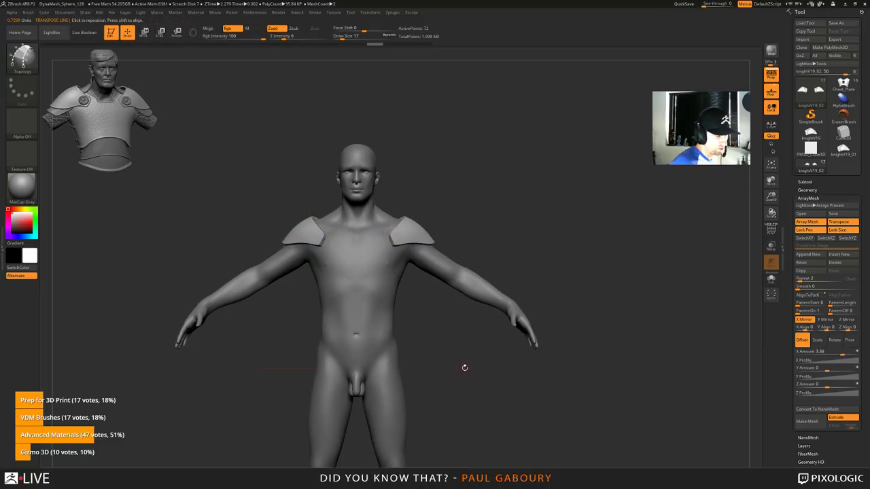
pyautogui.moveTo(465, 367)
pyautogui.keyDown('alt'); pyautogui.mouseDown()
pyautogui.moveTo(455, 363)
pyautogui.moveTo(524, 369)
pyautogui.moveTo(459, 373)
pyautogui.mouseUp(); pyautogui.keyUp('alt')
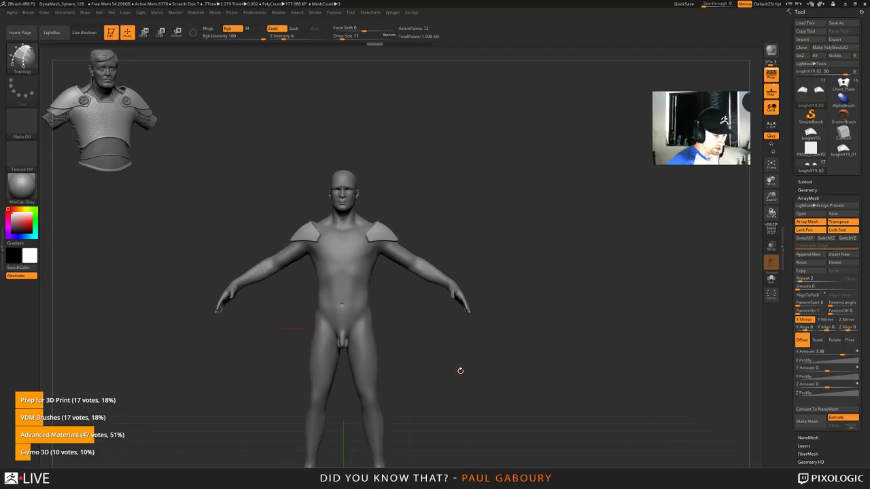
# Step: Isolate the two shoulder plates with Solo mode and turn on their polyframe
pyautogui.click(771, 279)
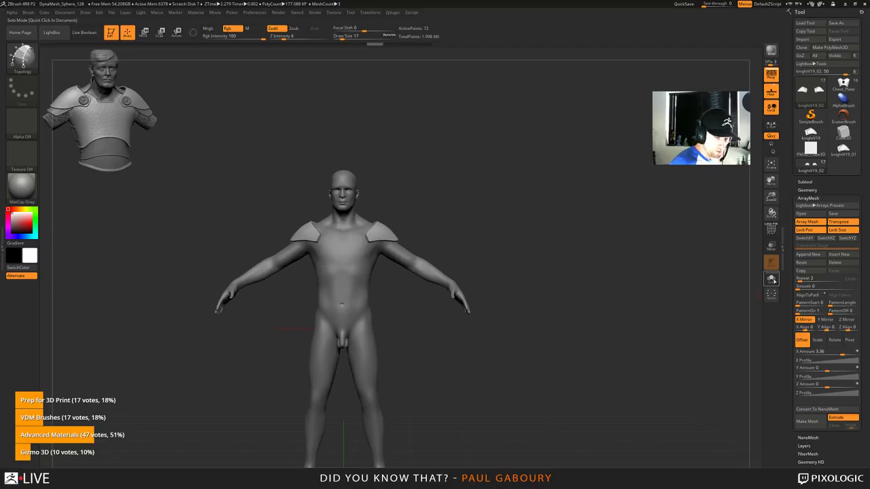
pyautogui.keyDown('ctrl'); pyautogui.moveTo(381, 288); pyautogui.dragTo(407, 352, button='right'); pyautogui.keyUp('ctrl')
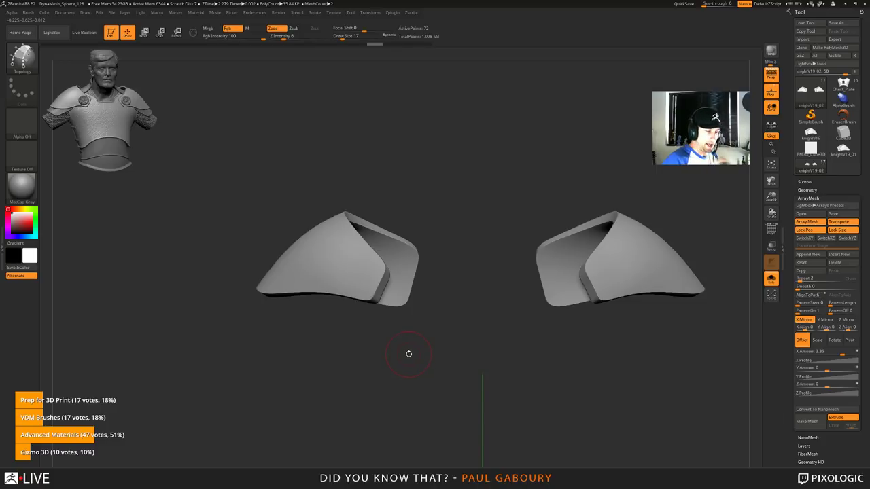
pyautogui.hotkey('shift', 'f')
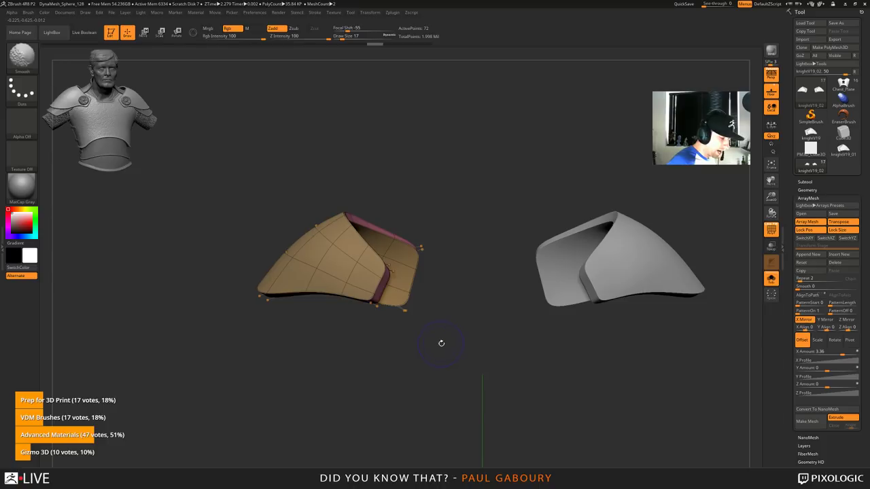
pyautogui.moveTo(440, 343); pyautogui.dragTo(435, 336)
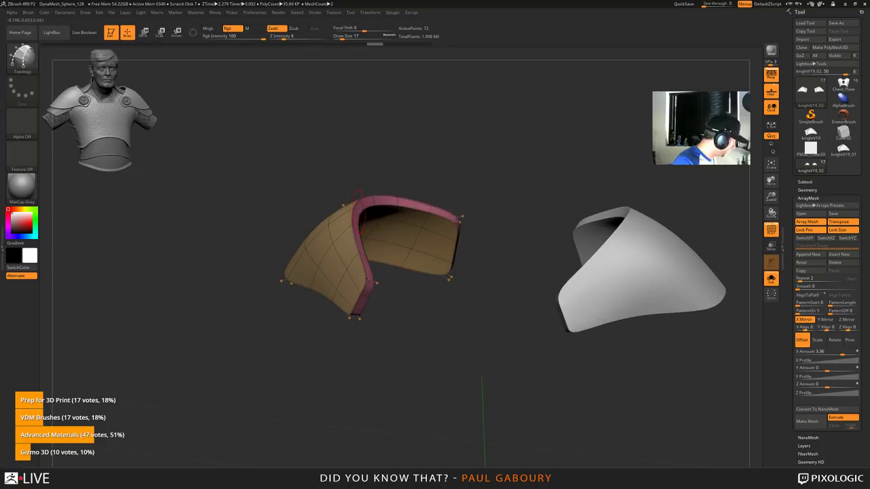
# Step: Switch to the ZModeler brush, turn off Dynamic Subdivision and set the polygon action QMesh to target Polyloop
pyautogui.press('b')
pyautogui.press('z')
pyautogui.press('m')
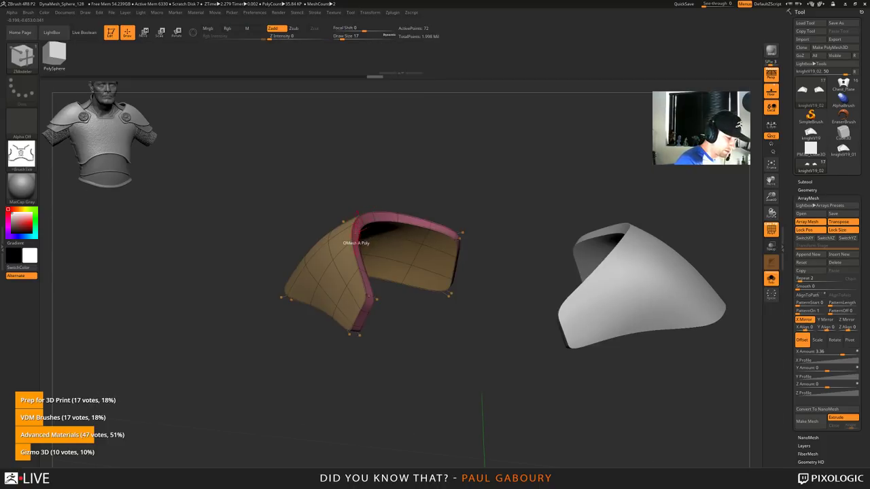
pyautogui.keyDown('ctrl'); pyautogui.moveTo(356, 237); pyautogui.dragTo(363, 246, button='right'); pyautogui.keyUp('ctrl')
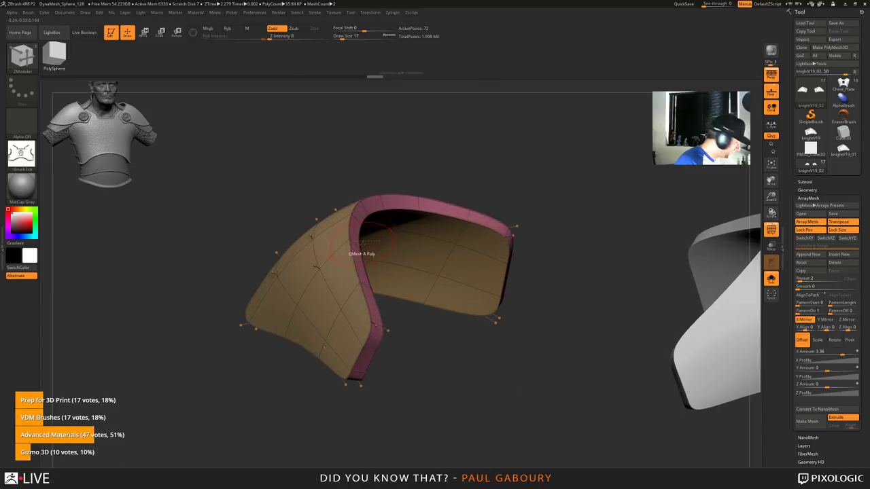
pyautogui.hotkey('shift', 'd')
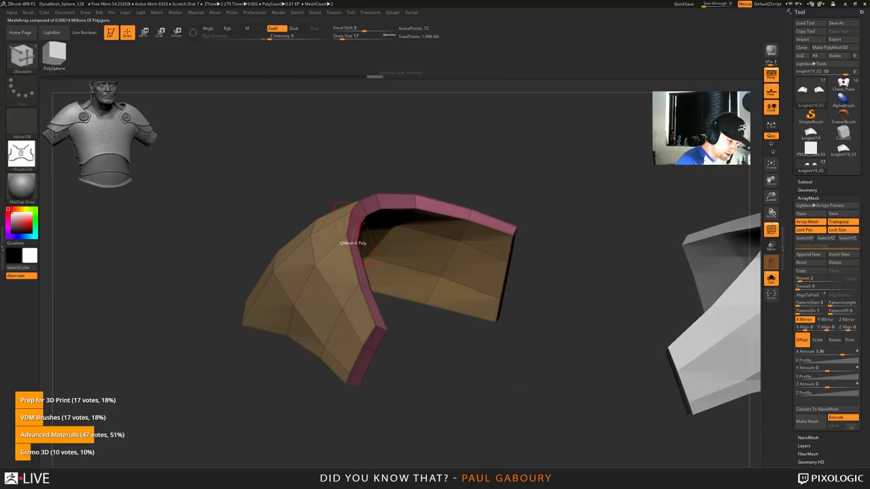
pyautogui.press('space')
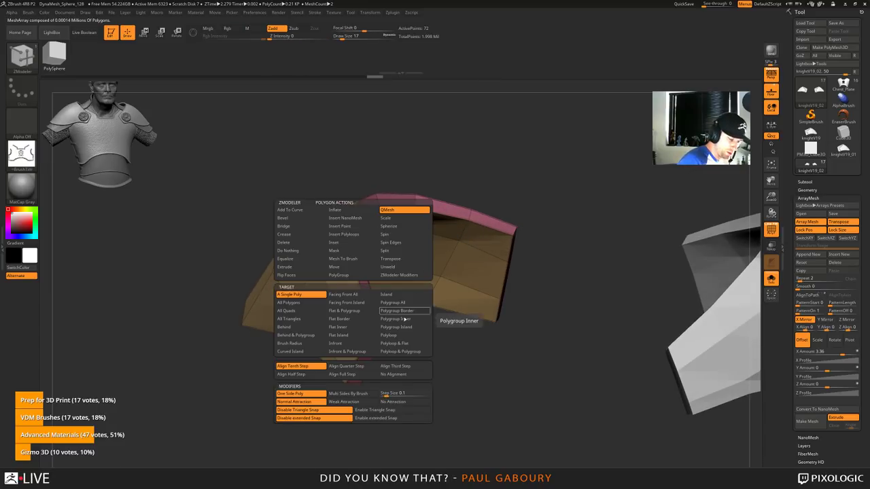
pyautogui.click(399, 336)
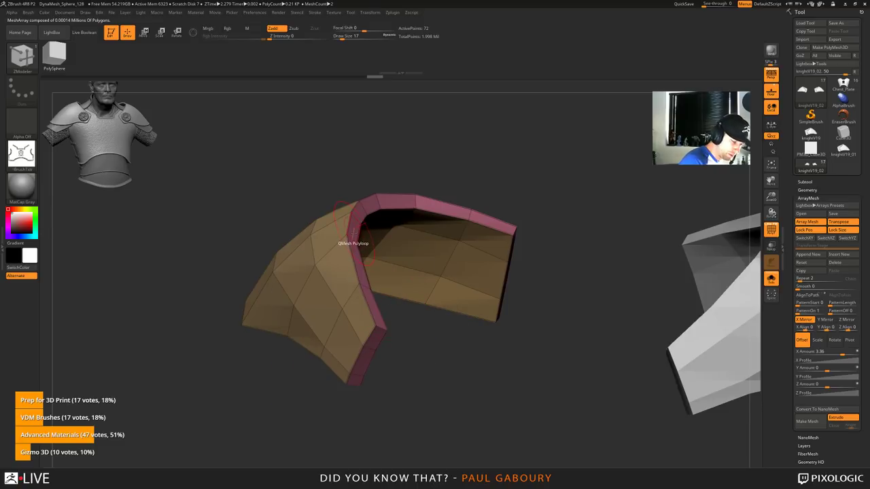
# Step: Extrude the shoulder plate's border polyloops with QMesh to form a raised rim around its whole edge
pyautogui.moveTo(353, 235); pyautogui.dragTo(361, 226)
pyautogui.press('alt')
pyautogui.moveTo(354, 257); pyautogui.dragTo(381, 239, button='right')
pyautogui.moveTo(386, 258); pyautogui.dragTo(390, 247)
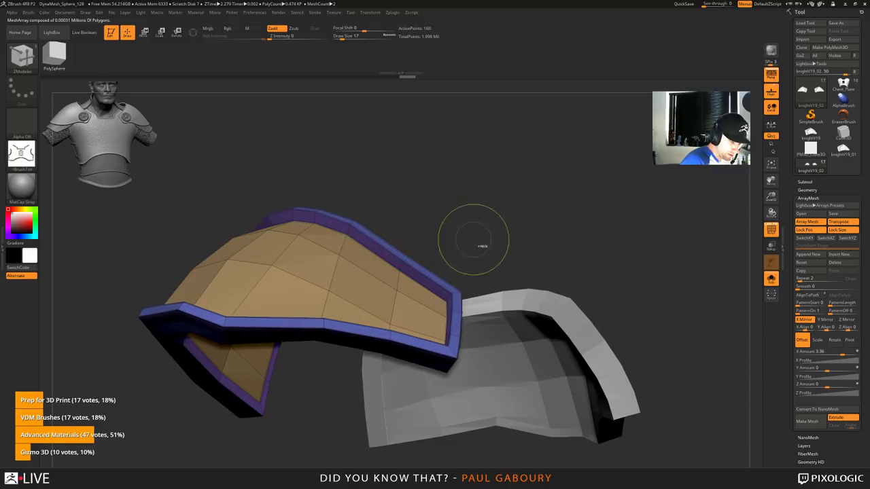
# Step: Turn Dynamic Subdivision back on and hide the polyframe to preview the rimmed shoulder plates
pyautogui.keyDown('ctrl'); pyautogui.moveTo(474, 239); pyautogui.dragTo(401, 328, button='right'); pyautogui.keyUp('ctrl')
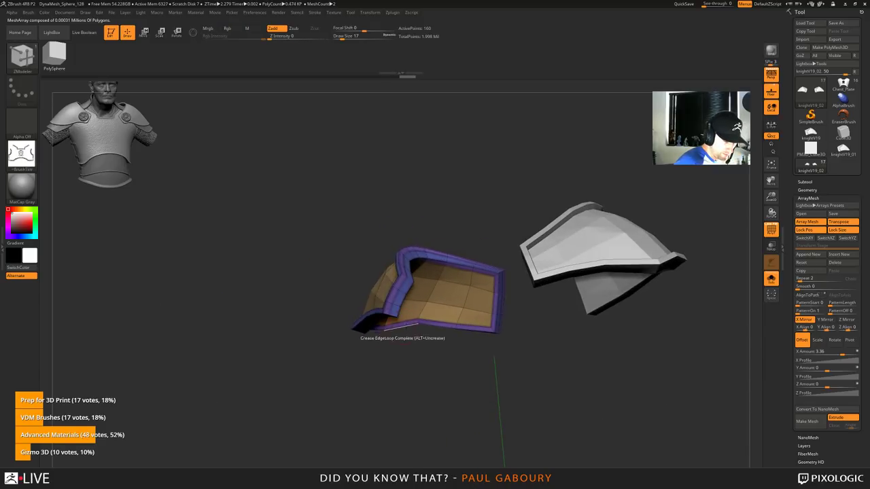
pyautogui.moveTo(402, 328); pyautogui.dragTo(429, 395)
pyautogui.press('d')
pyautogui.hotkey('shift', 'f')
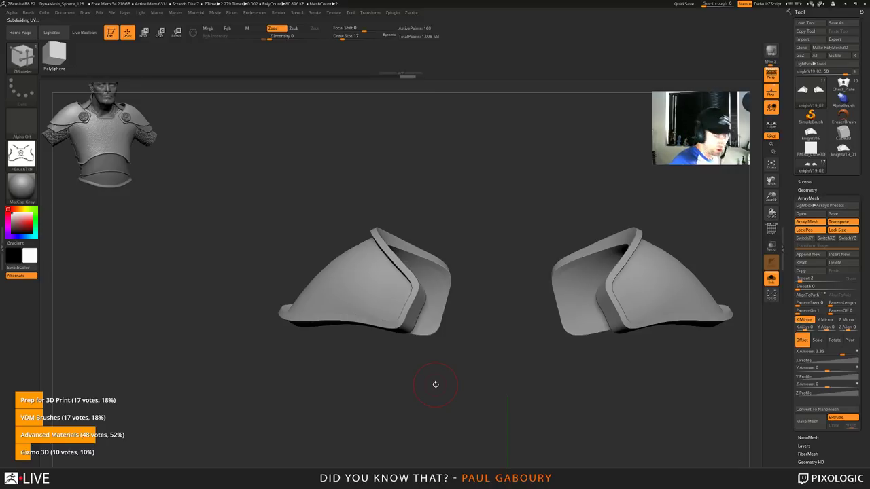
# Step: Set the ZModeler edge action to Crease with EdgeLoop Complete and uncrease the loop along the rim's upper edge
pyautogui.moveTo(412, 320)
pyautogui.mouseDown(button='right')
pyautogui.moveTo(306, 297)
pyautogui.moveTo(412, 307)
pyautogui.moveTo(408, 294)
pyautogui.mouseUp(button='right')
pyautogui.hotkey('shift', 'f')
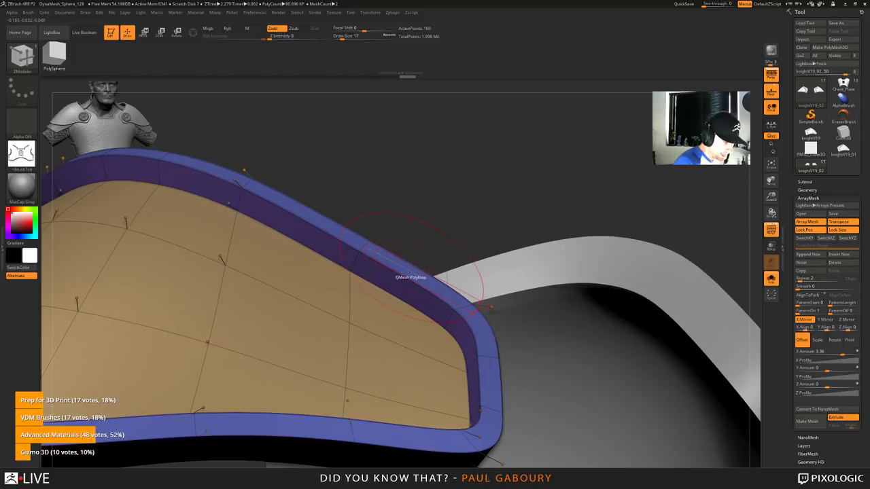
pyautogui.press('space')
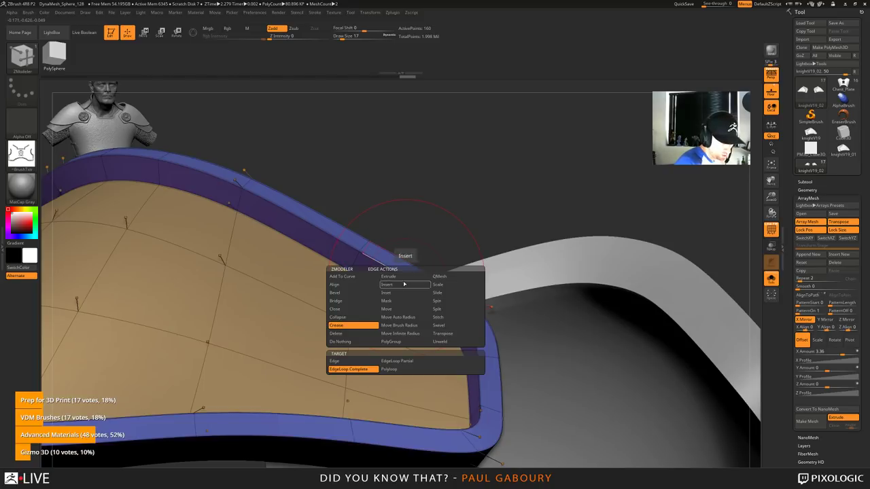
pyautogui.click(351, 373)
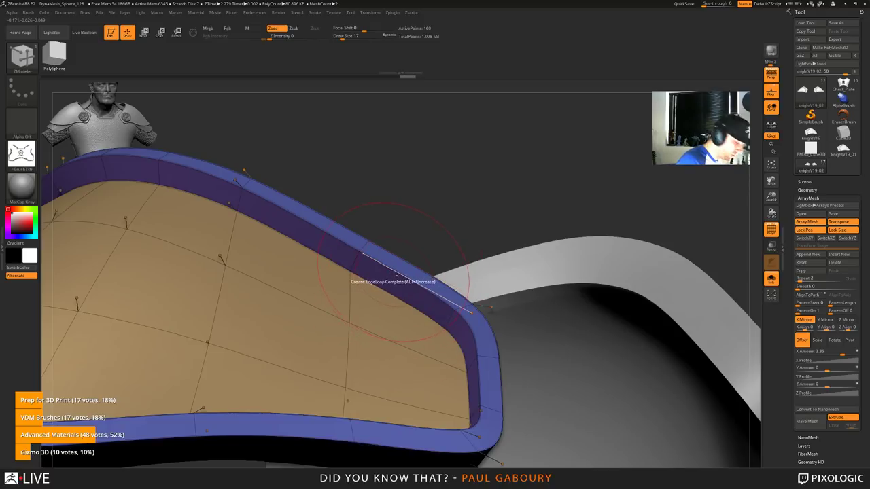
pyautogui.click(393, 272)
pyautogui.keyDown('alt'); pyautogui.click(405, 263); pyautogui.keyUp('alt')
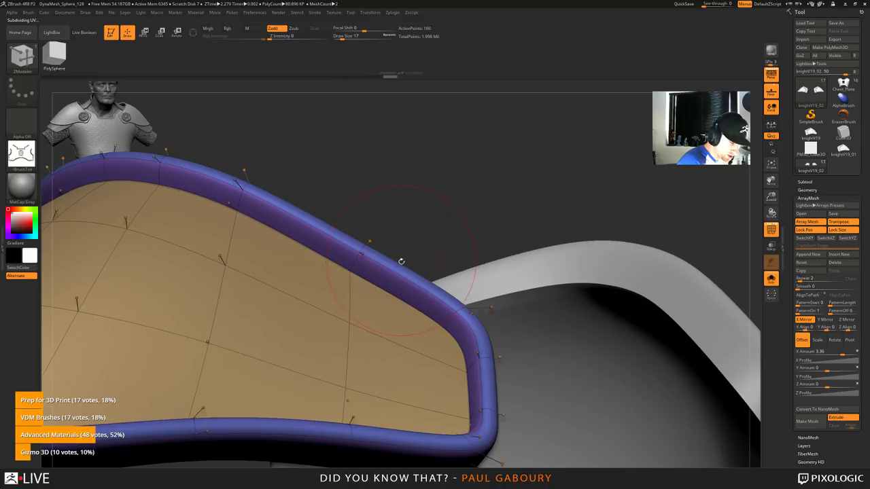
pyautogui.keyDown('ctrl'); pyautogui.moveTo(419, 352); pyautogui.dragTo(447, 369, button='right'); pyautogui.keyUp('ctrl')
pyautogui.hotkey('shift', 'f')
pyautogui.hotkey('shift', 'f')
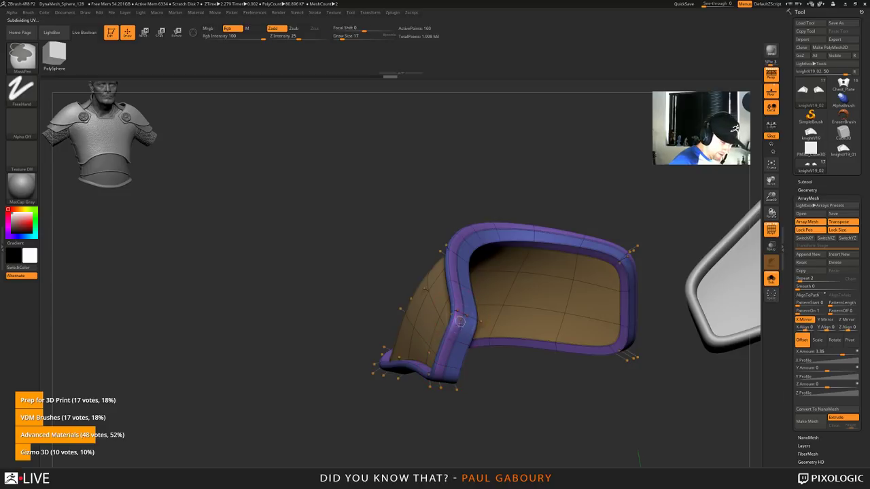
# Step: Set the ZModeler edge action to Insert with Single EdgeLoop and delete the edge loop running along the rim
pyautogui.keyDown('ctrl'); pyautogui.moveTo(459, 328); pyautogui.dragTo(461, 344, button='right'); pyautogui.keyUp('ctrl')
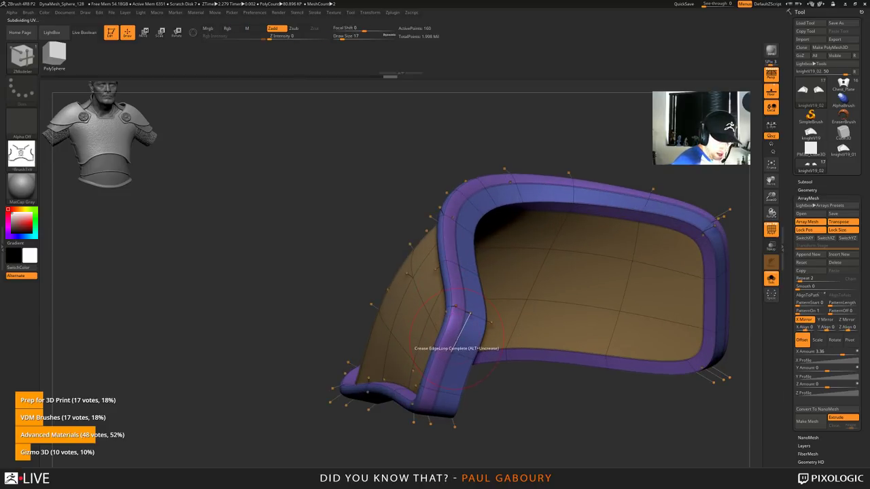
pyautogui.press('space')
pyautogui.click(455, 295)
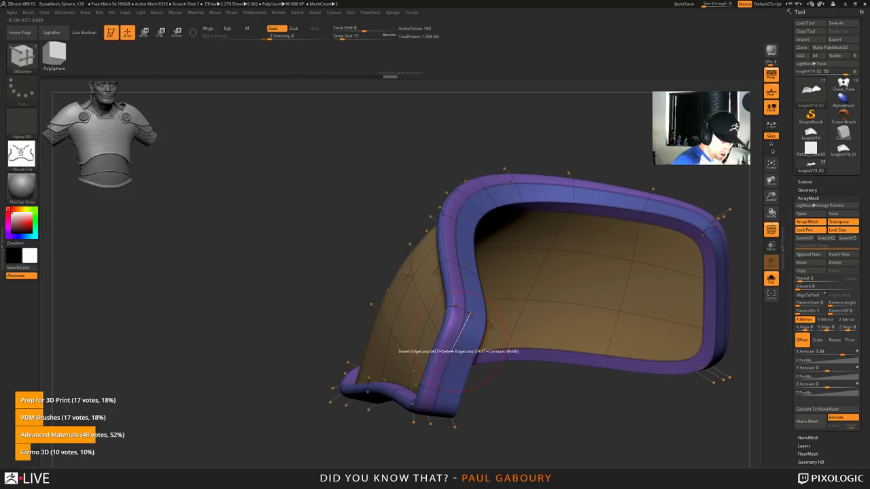
pyautogui.keyDown('alt'); pyautogui.click(458, 327); pyautogui.keyUp('alt')
pyautogui.moveTo(454, 327); pyautogui.dragTo(491, 322, button='right')
pyautogui.moveTo(410, 273); pyautogui.dragTo(476, 357, button='right')
# Step: Try to delete further edge loops around the corner of the plate's rim and undo the deletions
pyautogui.keyDown('alt'); pyautogui.click(473, 368); pyautogui.keyUp('alt')
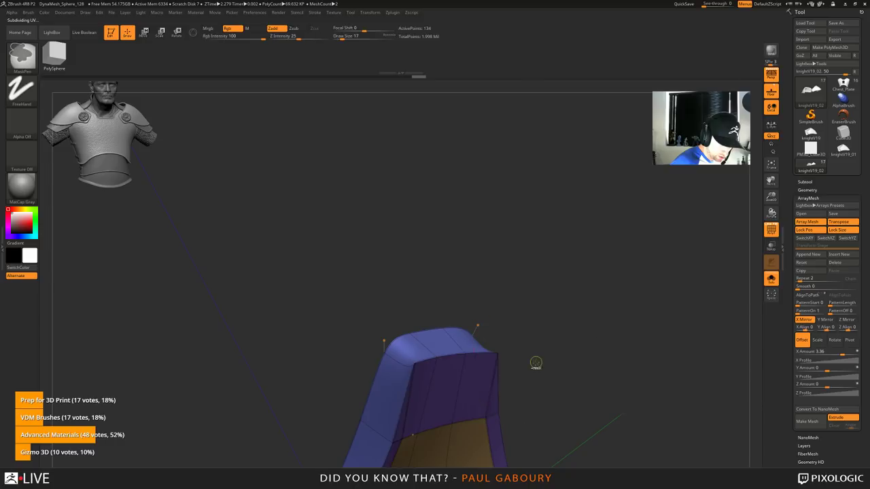
pyautogui.hotkey('ctrl', 'z')
pyautogui.keyDown('alt'); pyautogui.click(491, 442); pyautogui.keyUp('alt')
pyautogui.hotkey('ctrl', 'z')
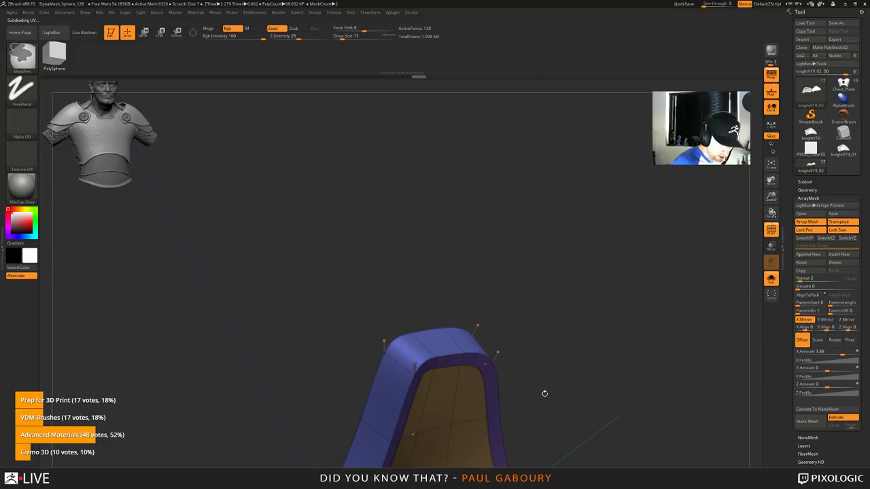
# Step: Return the ZModeler edge action to Crease, uncrease the rim's outer edge loop and hide the polyframe
pyautogui.moveTo(532, 374); pyautogui.dragTo(467, 310, button='right')
pyautogui.press('space')
pyautogui.click(418, 333)
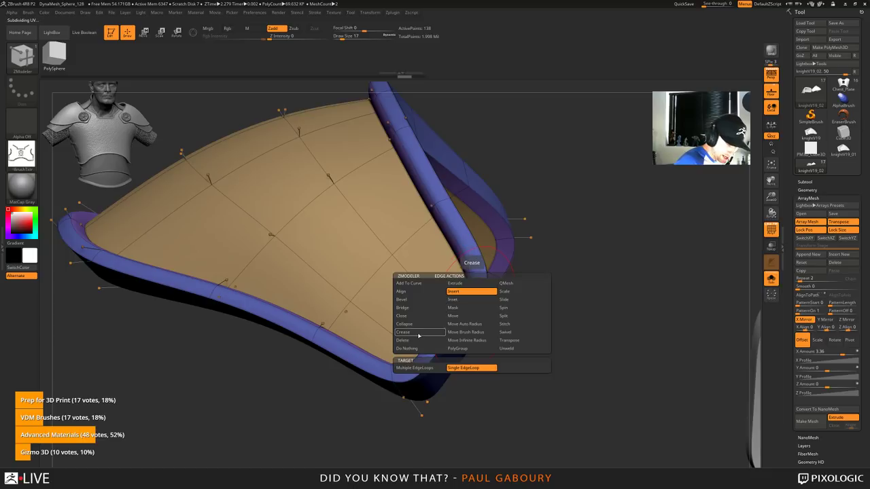
pyautogui.click(470, 364)
pyautogui.click(472, 313)
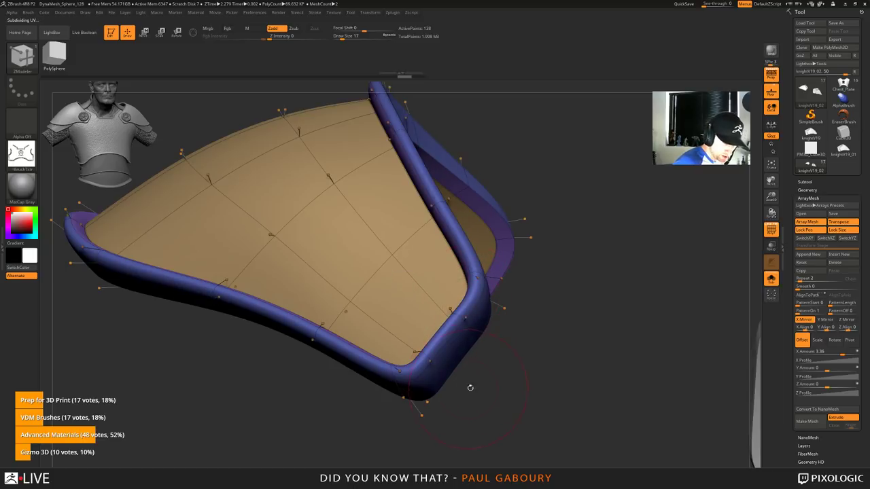
pyautogui.moveTo(470, 387); pyautogui.dragTo(488, 352)
pyautogui.hotkey('shift', 'f')
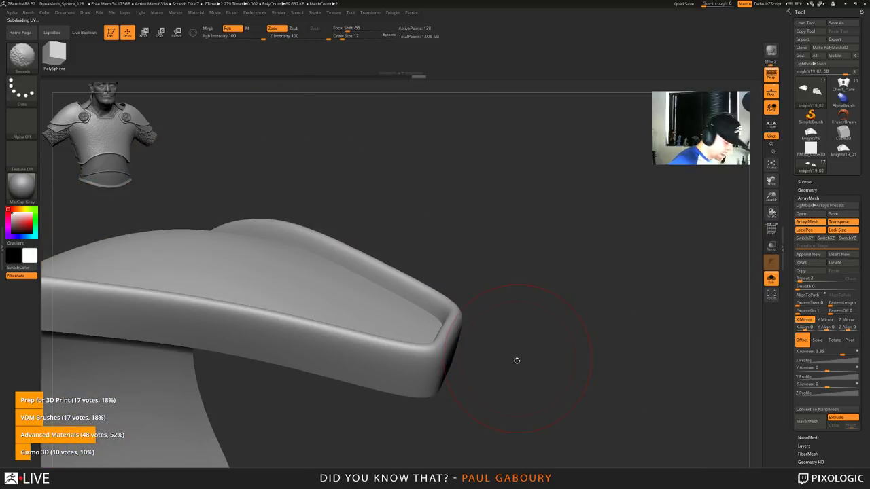
pyautogui.moveTo(517, 361); pyautogui.dragTo(466, 330, button='right')
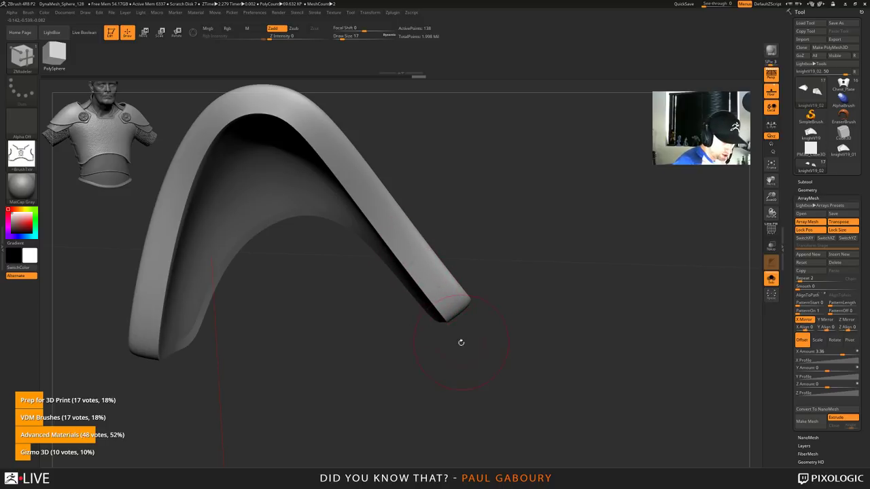
# Step: Step back and forth through the undo history to compare the rim with and without its middle edge loop, toggling the polyframe
pyautogui.hotkey('ctrl', 'd')
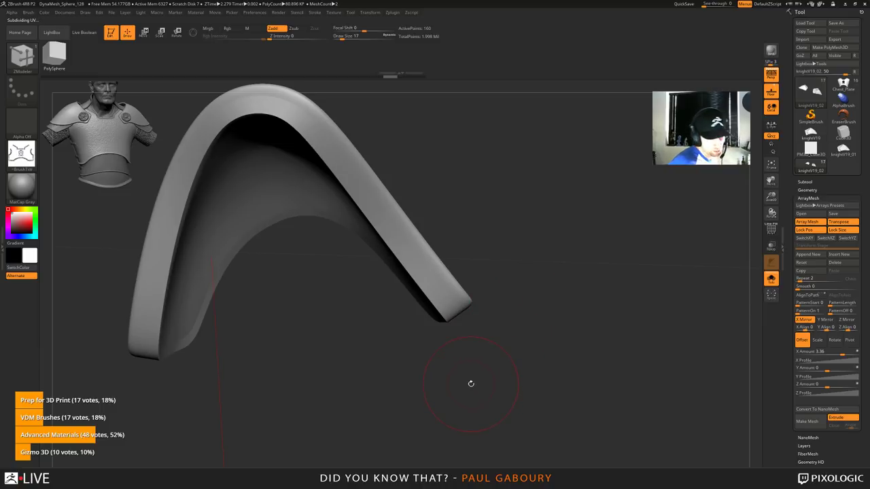
pyautogui.hotkey('shift', 'f')
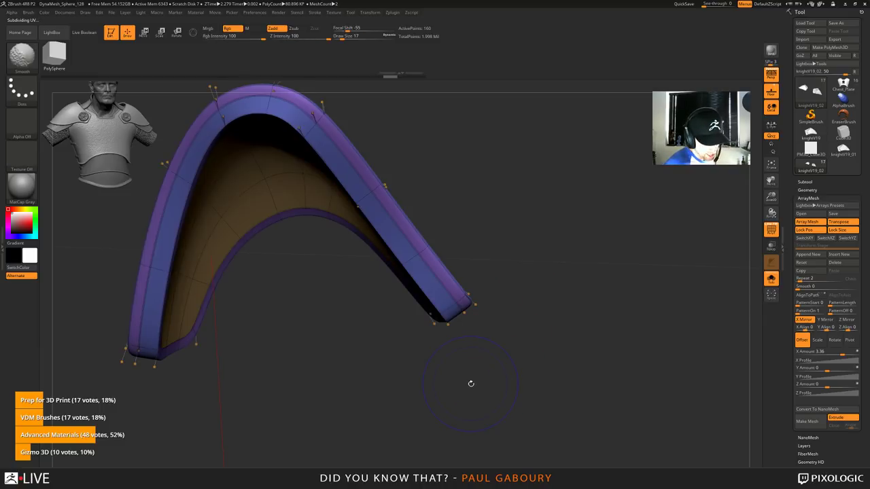
pyautogui.hotkey('shift', 'f')
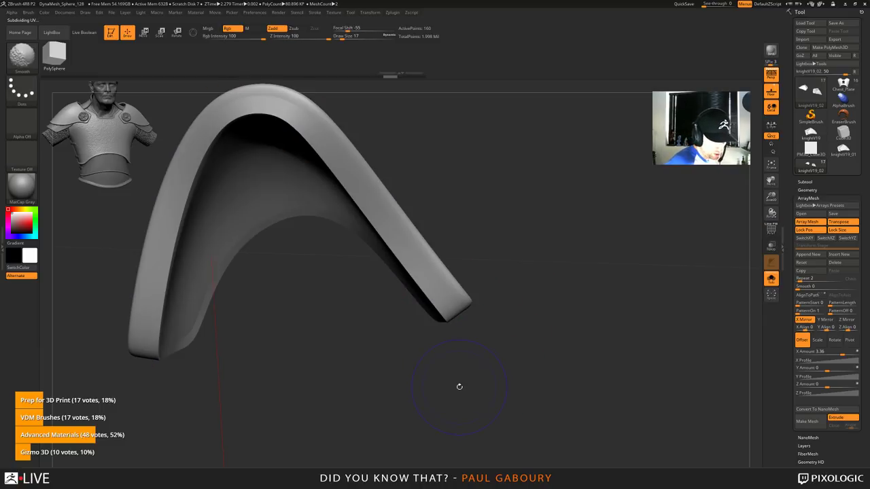
pyautogui.hotkey('ctrl', 'shift')
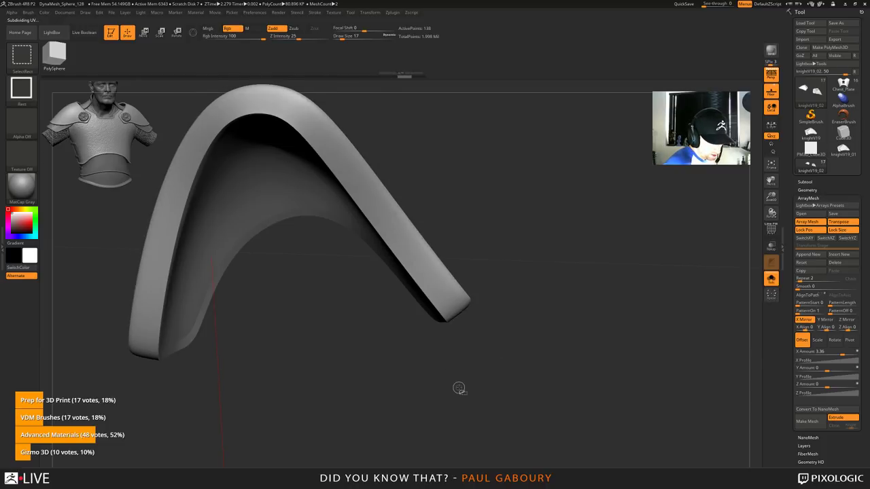
pyautogui.press('shift')
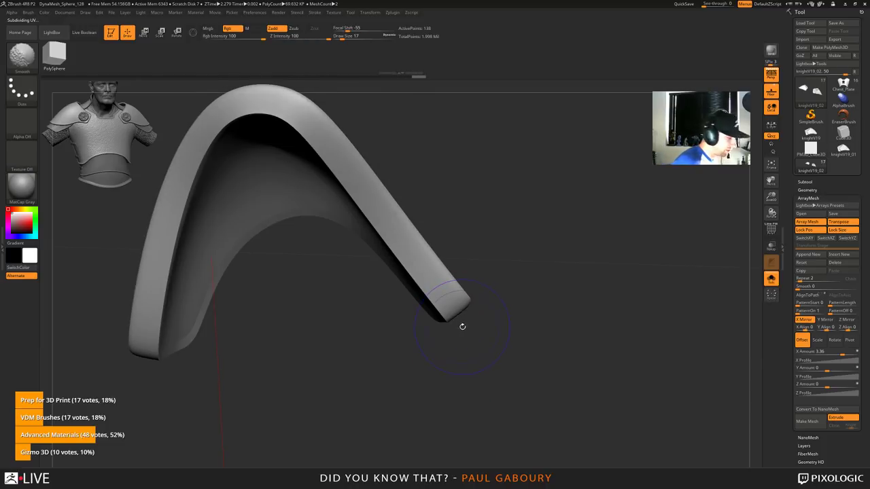
pyautogui.hotkey('shift', 'f')
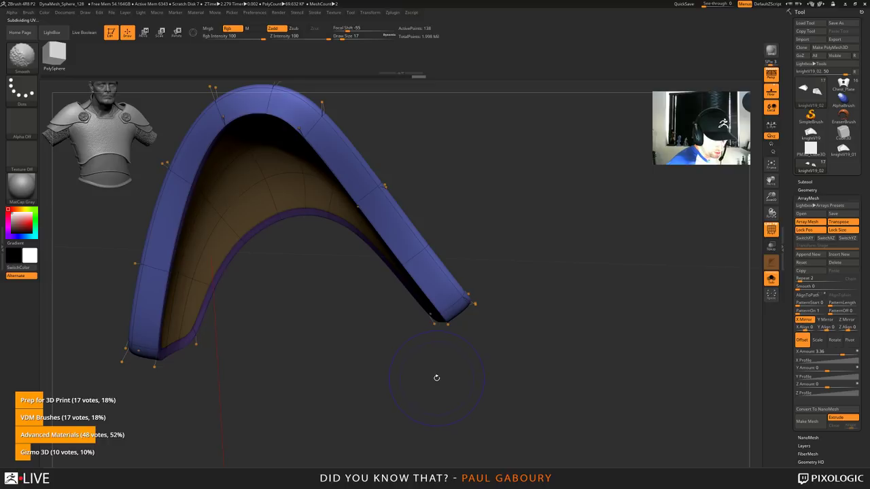
pyautogui.hotkey('shift', 'f')
pyautogui.press('ctrl')
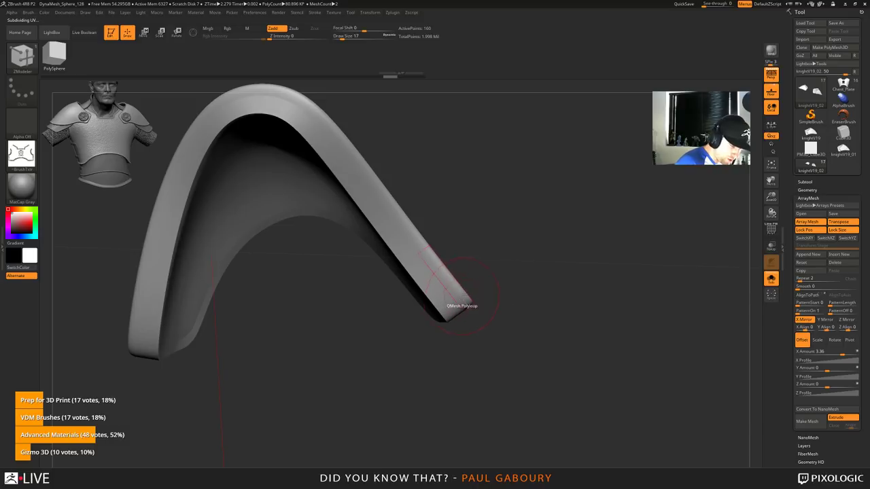
# Step: Select the Back_Bottom_Plate subtool and frame it in a straight view
pyautogui.moveTo(473, 312); pyautogui.dragTo(458, 302)
pyautogui.moveTo(395, 202); pyautogui.dragTo(391, 253)
pyautogui.moveTo(409, 223); pyautogui.dragTo(397, 345)
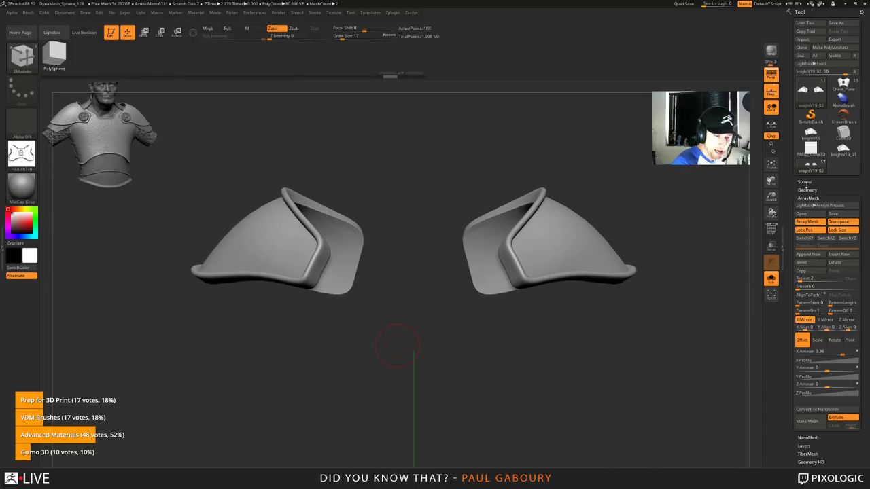
pyautogui.click(803, 182)
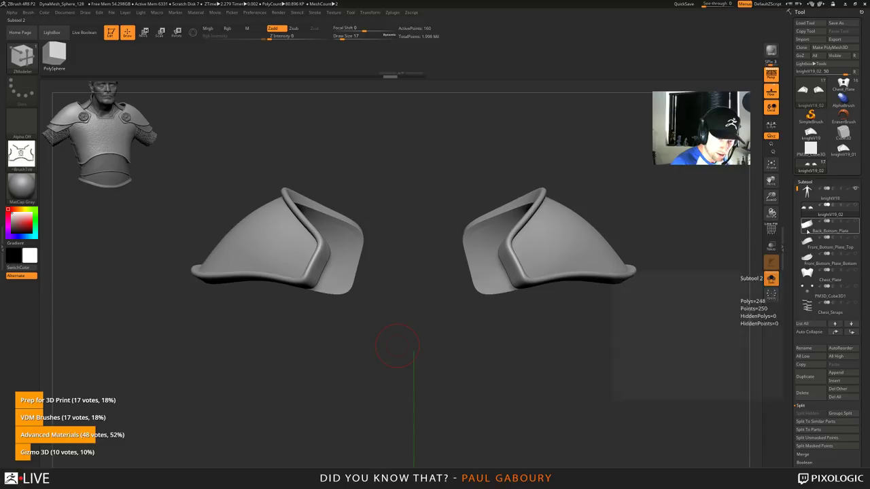
pyautogui.click(829, 225)
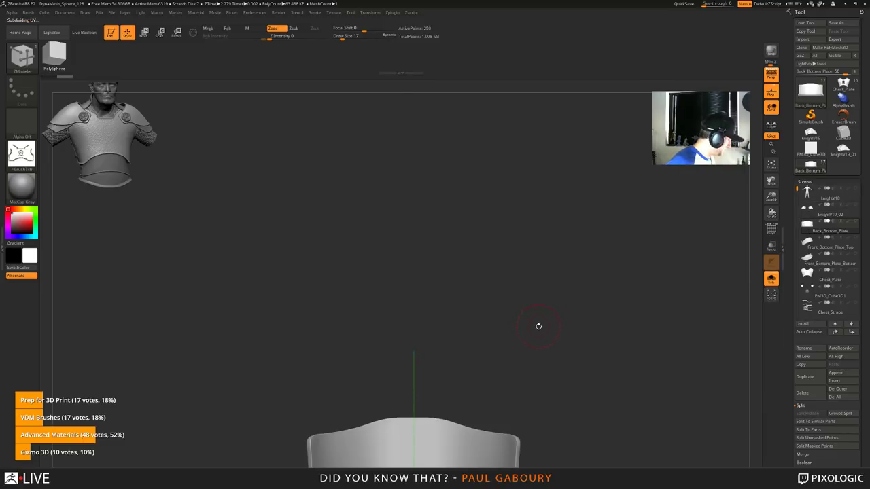
pyautogui.press('f')
pyautogui.keyDown('ctrl'); pyautogui.moveTo(573, 359); pyautogui.dragTo(401, 363, button='right'); pyautogui.keyUp('ctrl')
pyautogui.keyDown('shift'); pyautogui.moveTo(511, 370); pyautogui.dragTo(559, 326, button='right'); pyautogui.keyUp('shift')
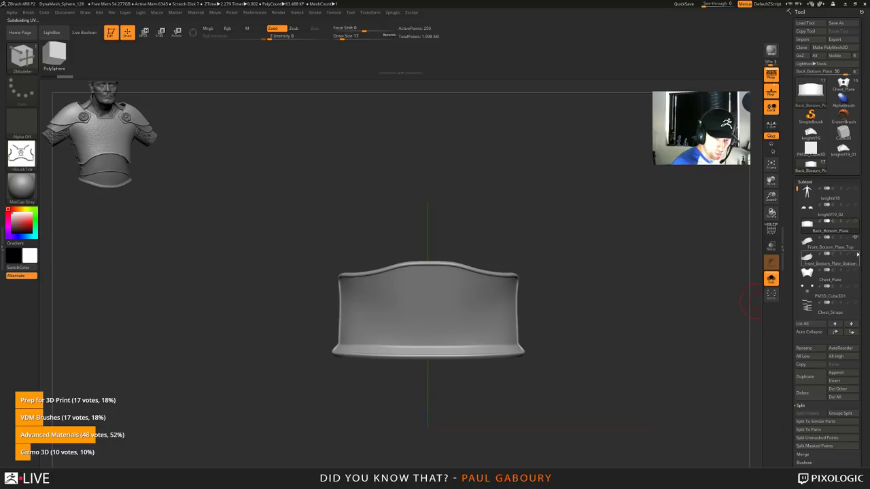
# Step: Leave Solo mode and show the front bottom plates, Chest_Plate, PM3D_Cube3D1 and Chest_Straps subtools
pyautogui.click(856, 272)
pyautogui.click(771, 279)
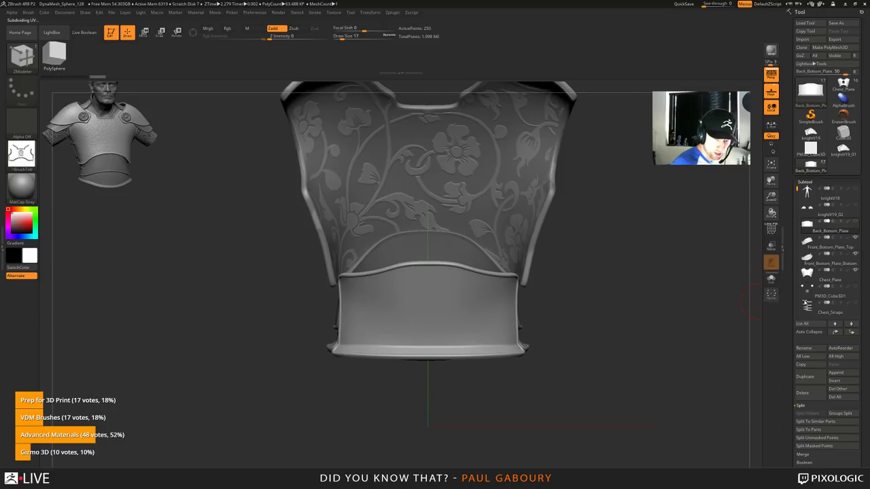
pyautogui.keyDown('ctrl'); pyautogui.moveTo(651, 348); pyautogui.dragTo(550, 344, button='right'); pyautogui.keyUp('ctrl')
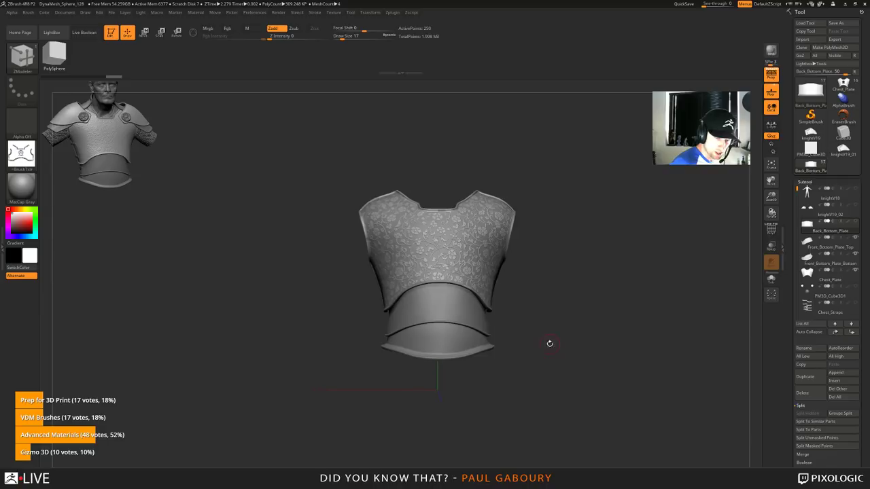
pyautogui.click(855, 305)
pyautogui.click(855, 305)
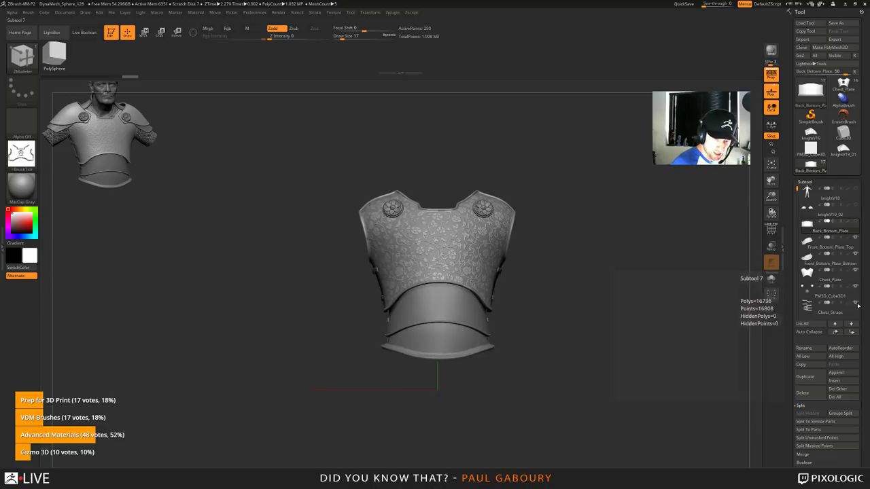
# Step: Show the Back_Plate, ChainMail, Neck_Guard and Top_shoulder subtools
pyautogui.moveTo(797, 197); pyautogui.dragTo(798, 231)
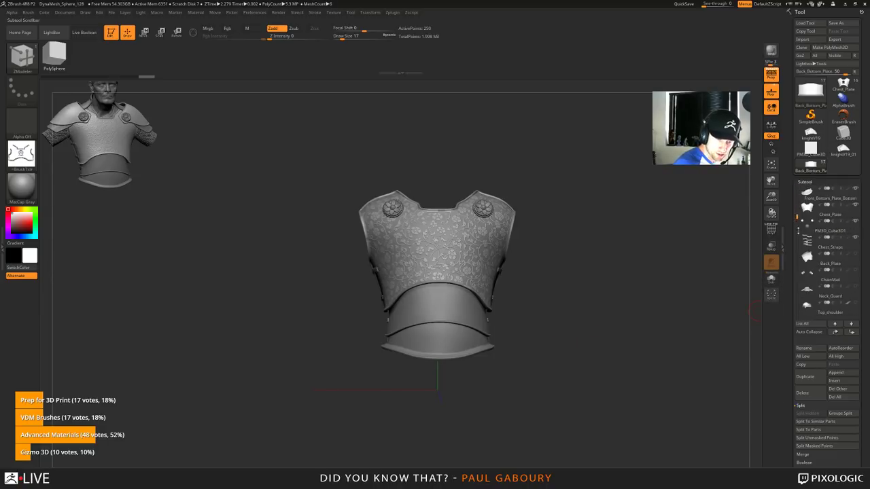
pyautogui.click(855, 255)
pyautogui.click(857, 271)
pyautogui.click(856, 288)
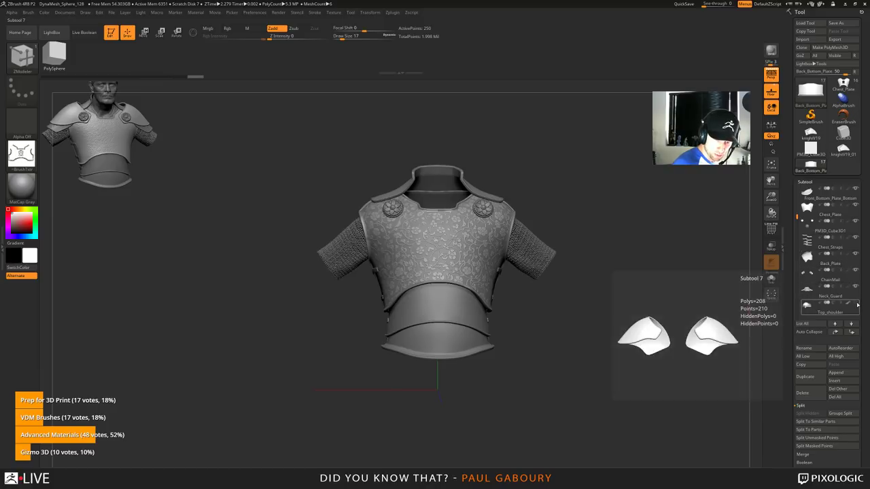
pyautogui.click(855, 302)
pyautogui.moveTo(604, 353)
pyautogui.mouseDown()
pyautogui.moveTo(665, 358)
pyautogui.moveTo(615, 351)
pyautogui.mouseUp()
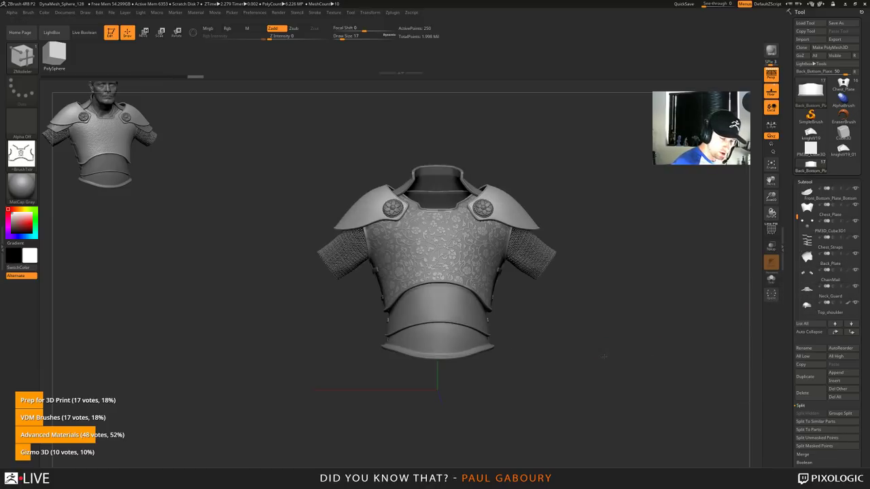
# Step: Show the Bottom_shoulder_blade and head scan subtools to complete the armoured bust
pyautogui.moveTo(797, 229); pyautogui.dragTo(797, 241)
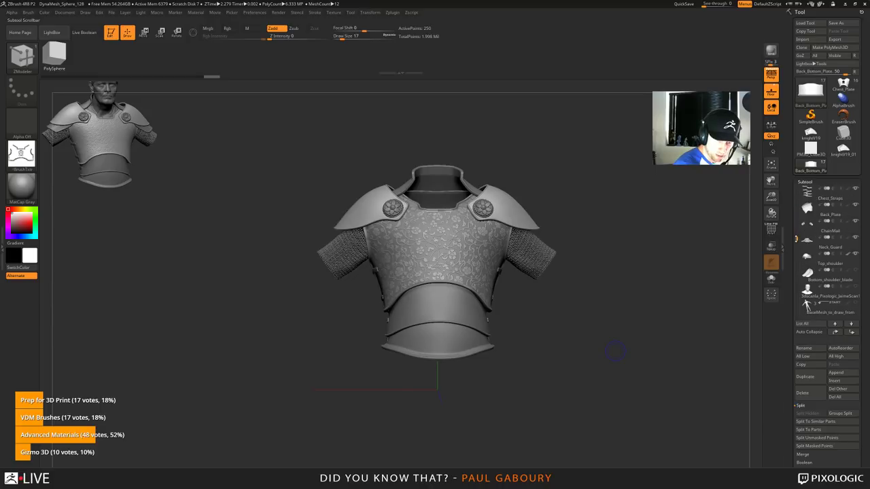
pyautogui.click(856, 286)
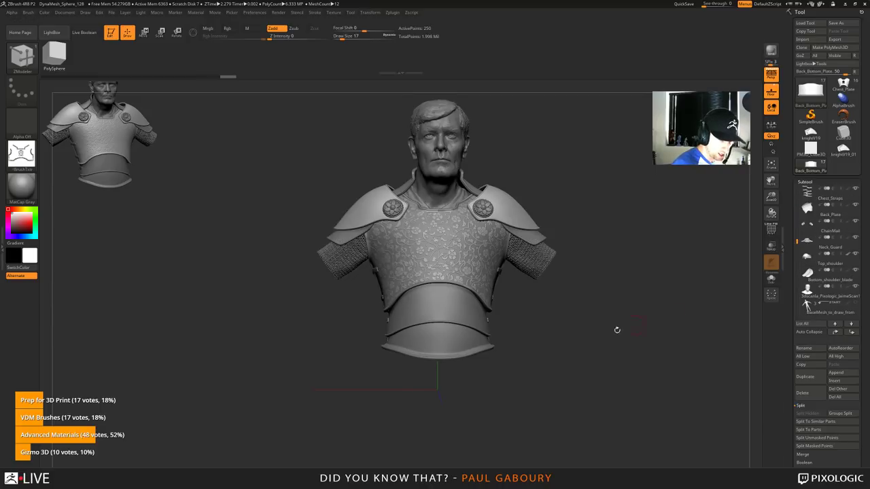
pyautogui.keyDown('alt'); pyautogui.moveTo(585, 344); pyautogui.dragTo(528, 375); pyautogui.keyUp('alt')
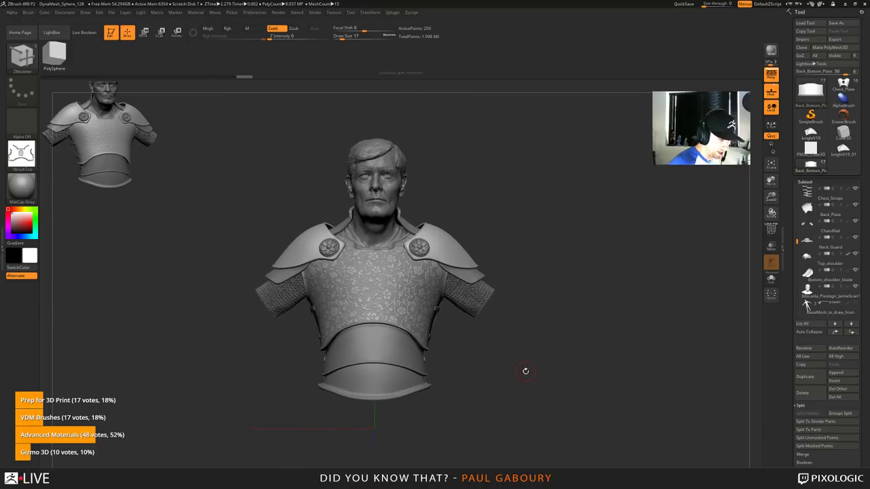
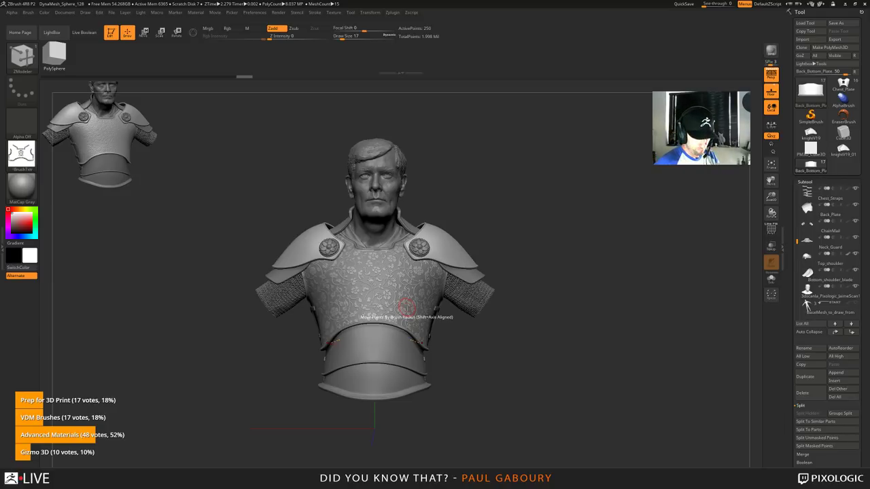
# Step: Switch to the Cube3D tool with its polyframe displayed, convert it to a PolyMesh3D and turn off perspective
pyautogui.click(843, 133)
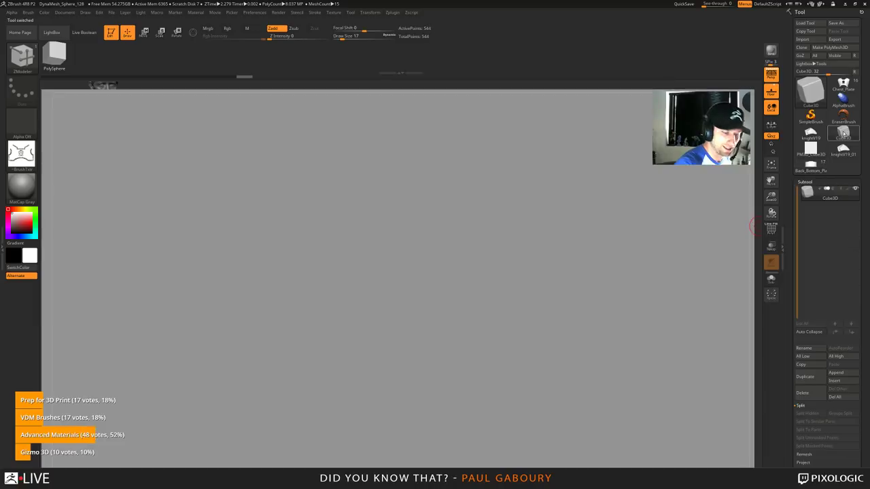
pyautogui.press('f')
pyautogui.keyDown('ctrl'); pyautogui.moveTo(507, 334); pyautogui.dragTo(572, 340, button='right'); pyautogui.keyUp('ctrl')
pyautogui.moveTo(572, 340); pyautogui.dragTo(552, 356, button='right')
pyautogui.moveTo(576, 344); pyautogui.dragTo(554, 341)
pyautogui.hotkey('shift', 'f')
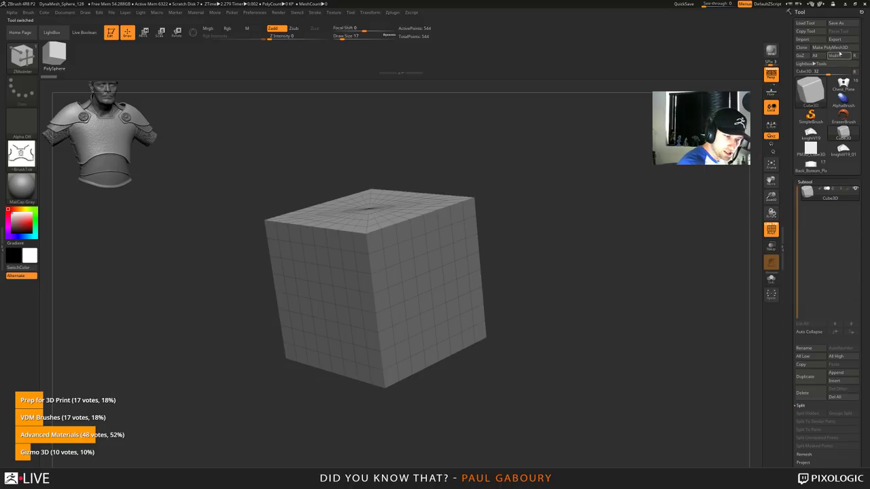
pyautogui.click(835, 46)
pyautogui.click(771, 74)
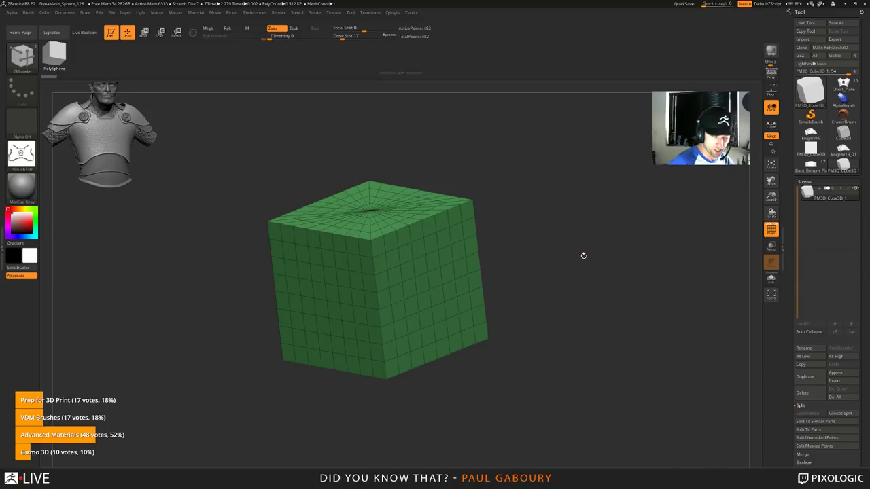
# Step: Collapse the subtool list and restore the default number of visible items in the tool list
pyautogui.click(805, 182)
pyautogui.click(855, 71)
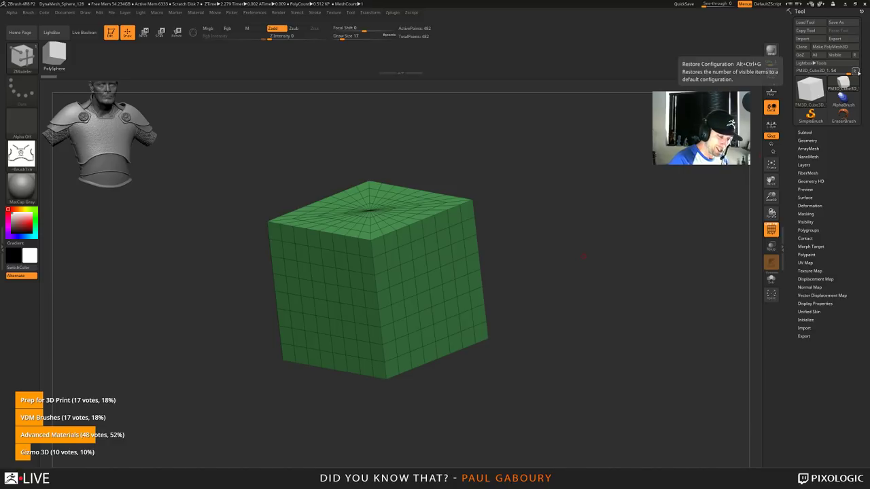
pyautogui.moveTo(584, 257); pyautogui.dragTo(562, 312)
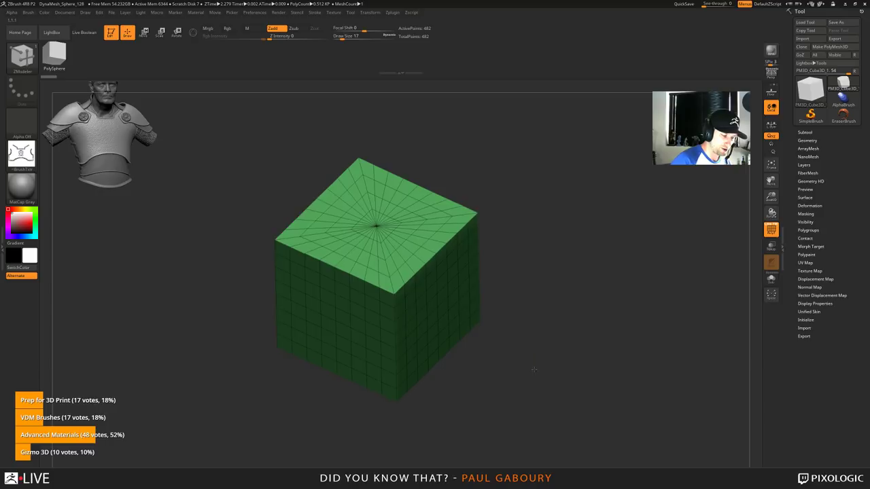
pyautogui.moveTo(535, 371); pyautogui.dragTo(532, 352)
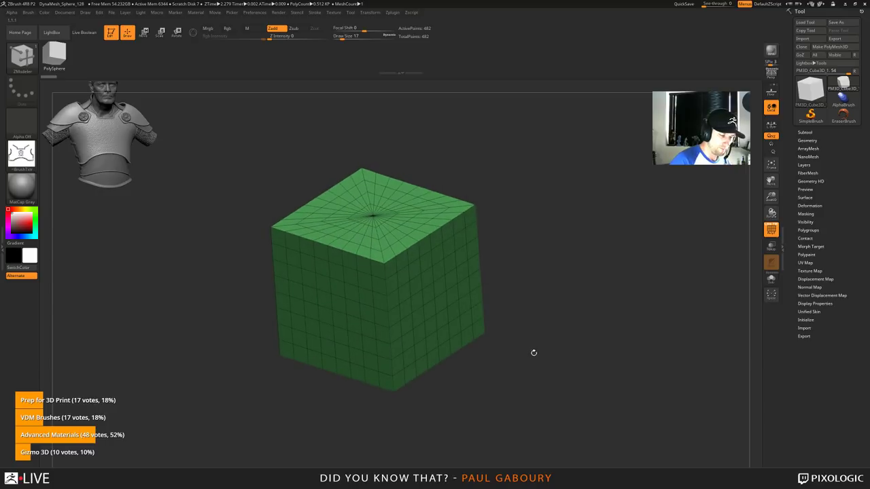
# Step: Try initializing the mesh as a QCube with X Res 7, and undo it
pyautogui.click(806, 320)
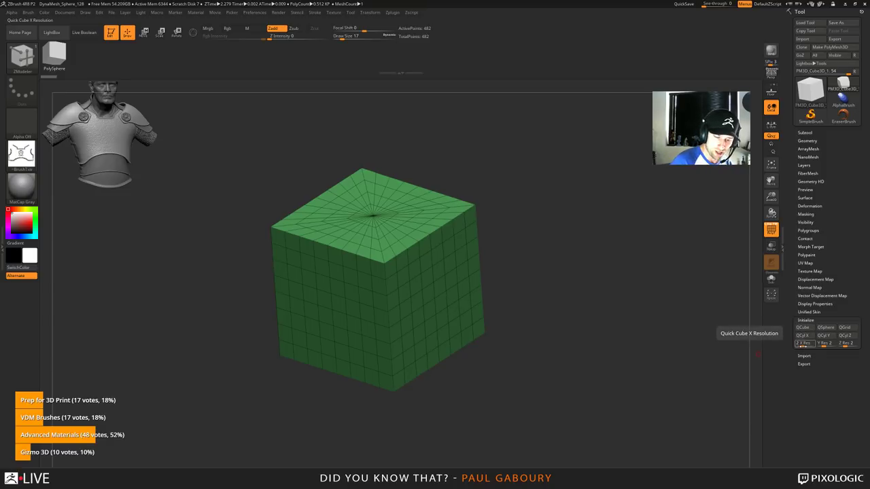
pyautogui.moveTo(802, 347); pyautogui.dragTo(804, 347)
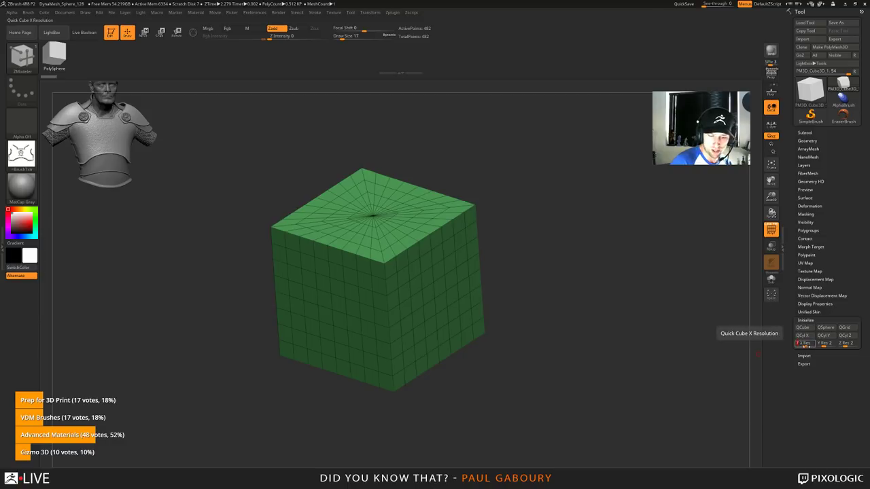
pyautogui.click(802, 326)
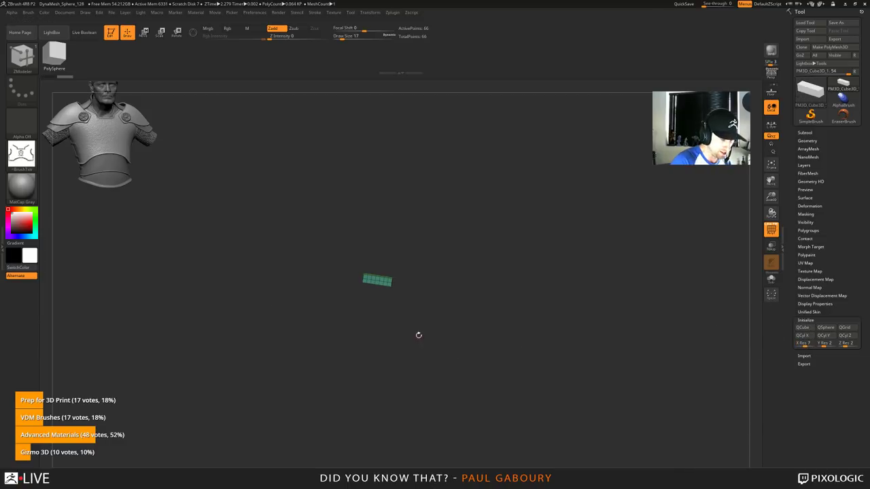
pyautogui.keyDown('ctrl'); pyautogui.moveTo(379, 301); pyautogui.dragTo(488, 416, button='right'); pyautogui.keyUp('ctrl')
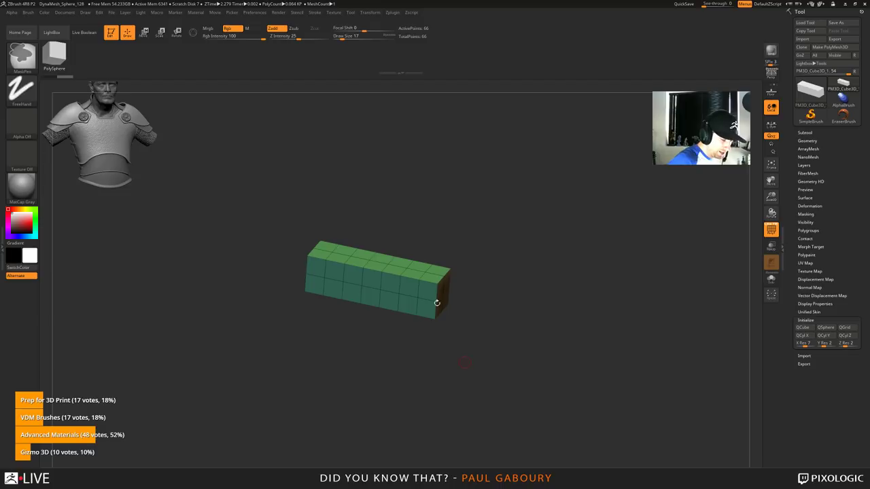
pyautogui.moveTo(401, 326); pyautogui.dragTo(428, 345)
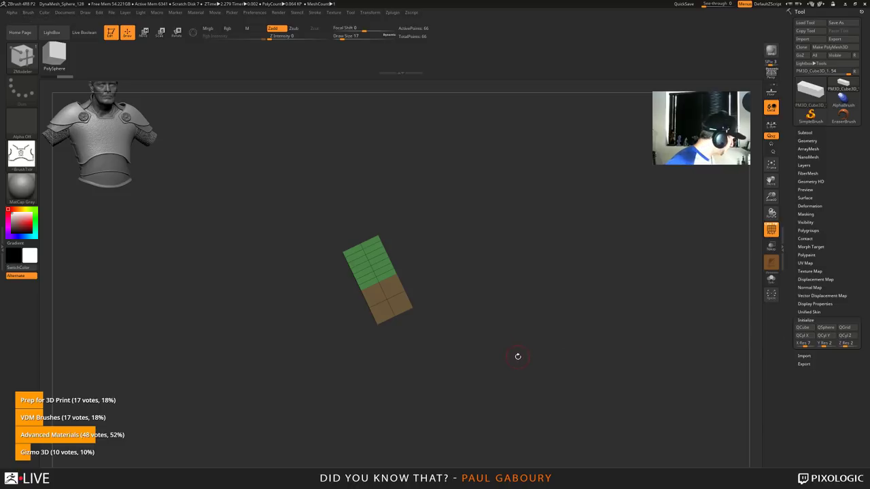
pyautogui.hotkey('ctrl', 'z')
# Step: Try a QCube with X, Y and Z Res all at 1, and undo back to the original cube
pyautogui.keyDown('ctrl'); pyautogui.moveTo(540, 367); pyautogui.dragTo(539, 291, button='right'); pyautogui.keyUp('ctrl')
pyautogui.click(804, 344)
pyautogui.write('1')
pyautogui.click(825, 344)
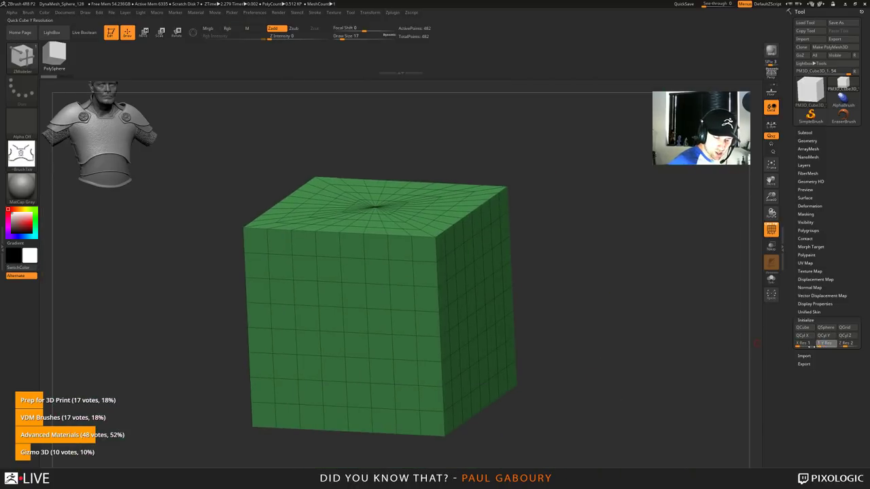
pyautogui.write('1')
pyautogui.click(846, 345)
pyautogui.moveTo(846, 344); pyautogui.dragTo(805, 337)
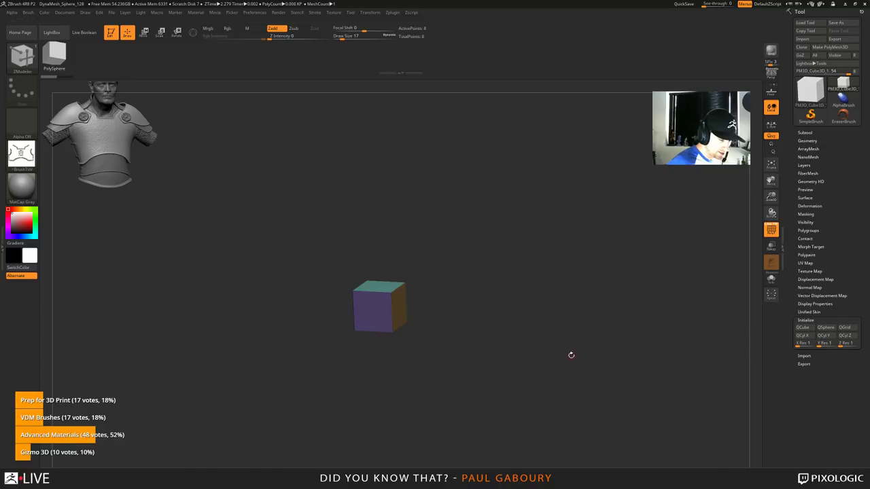
pyautogui.moveTo(435, 388); pyautogui.dragTo(496, 384, button='right')
pyautogui.hotkey('shift', 'f')
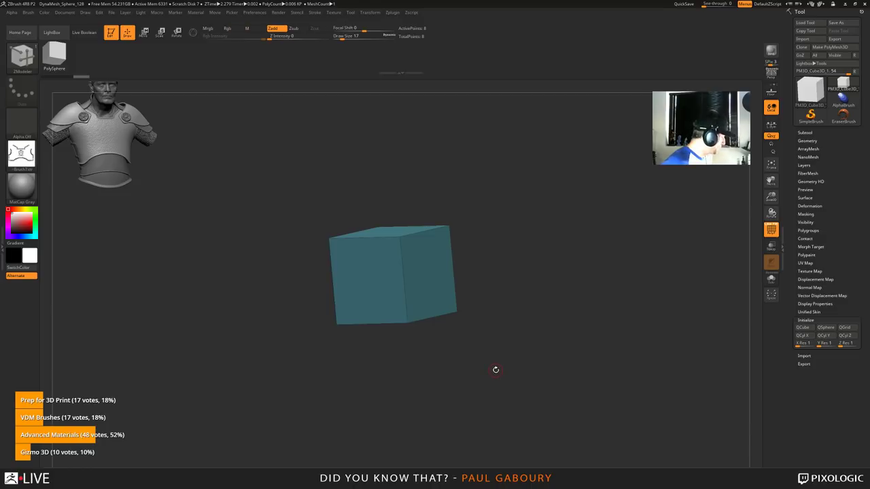
pyautogui.hotkey('ctrl', 'z')
pyautogui.hotkey('ctrl', 'z')
# Step: Activate the 3D Gizmo in Move mode and replace the mesh with the parametric cube primitive
pyautogui.moveTo(561, 377)
pyautogui.keyDown('ctrl'); pyautogui.mouseDown(button='right')
pyautogui.moveTo(545, 353)
pyautogui.moveTo(445, 305)
pyautogui.mouseUp(button='right'); pyautogui.keyUp('ctrl')
pyautogui.press('w')
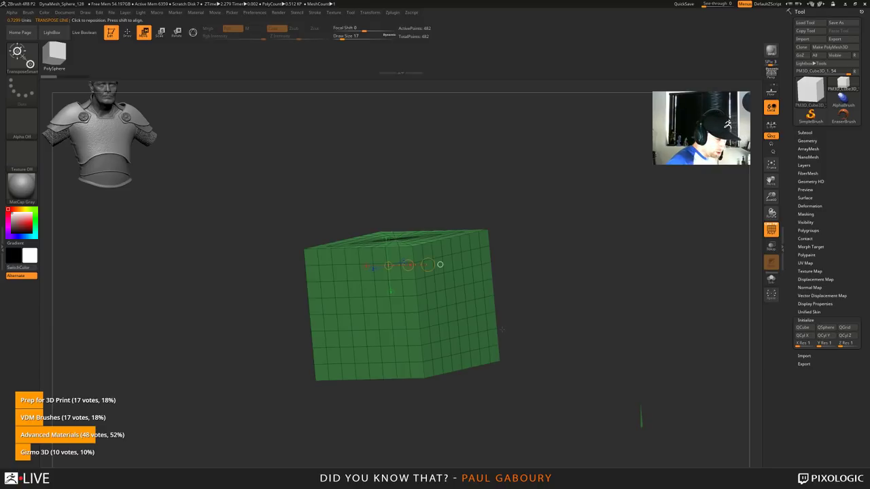
pyautogui.press('y')
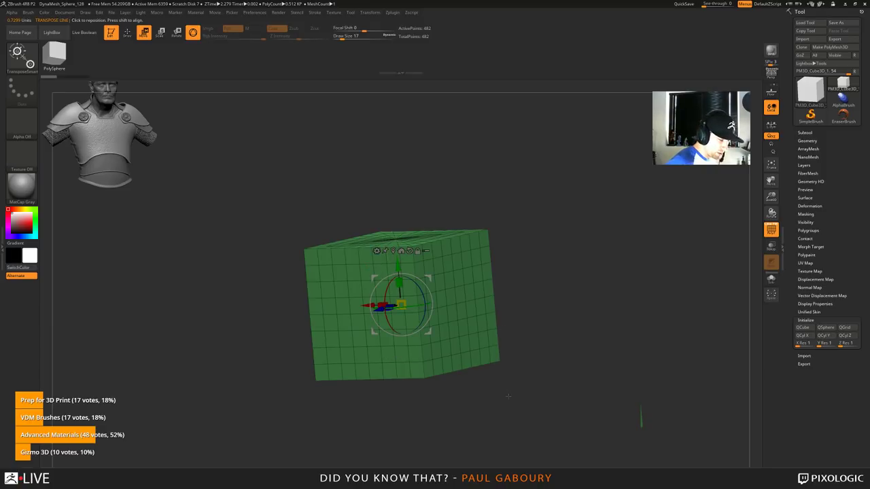
pyautogui.keyDown('shift'); pyautogui.moveTo(502, 329); pyautogui.dragTo(523, 392); pyautogui.keyUp('shift')
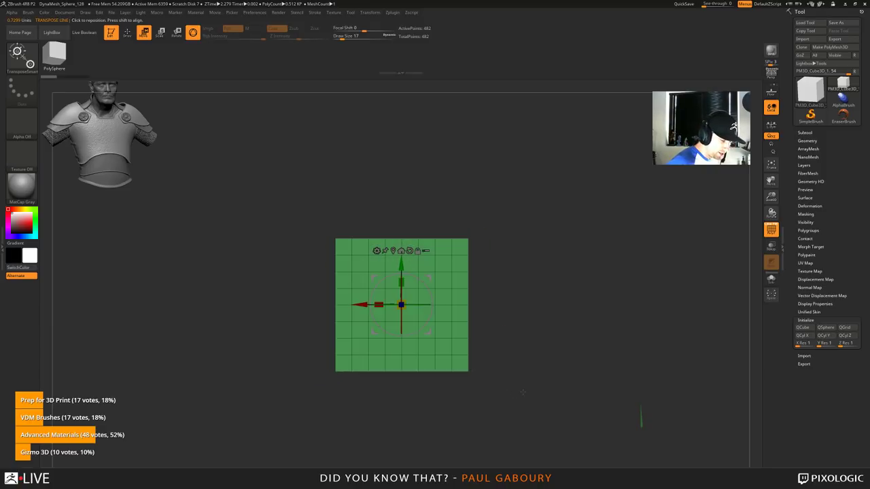
pyautogui.click(377, 251)
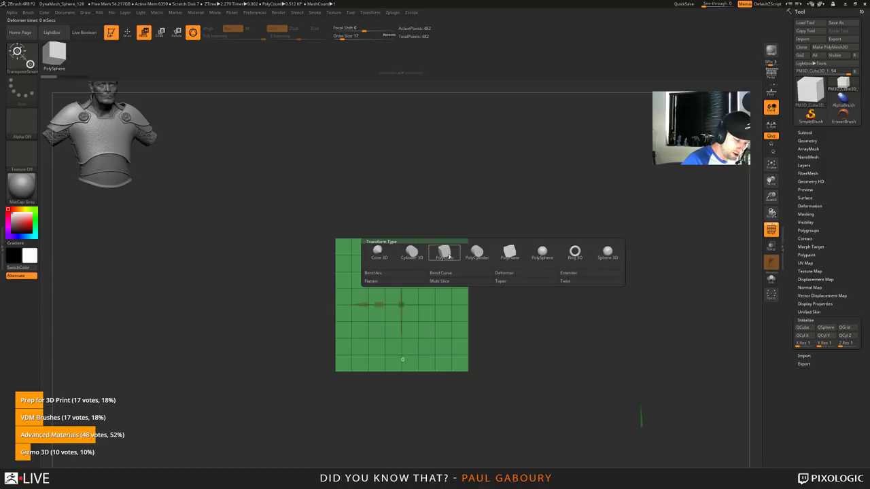
pyautogui.click(509, 252)
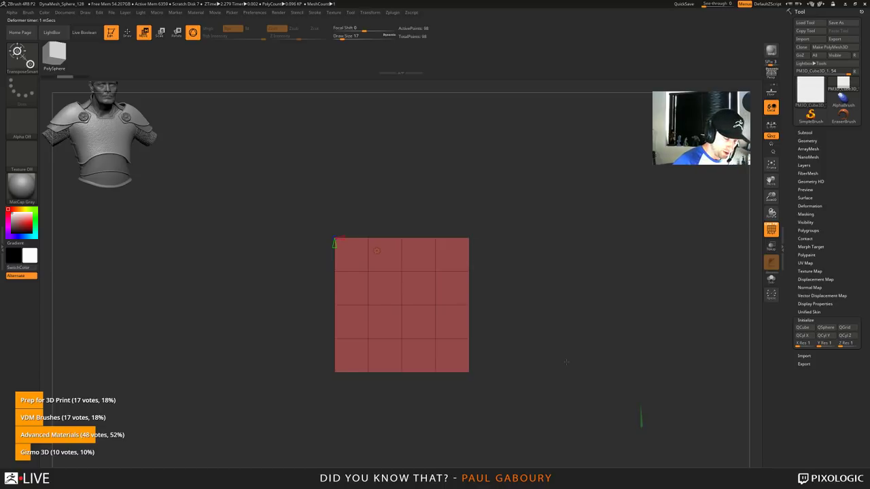
# Step: Try 35 subdivisions across the parametric cube's width, and reduce the cube to a single segment along every axis
pyautogui.moveTo(566, 362)
pyautogui.mouseDown()
pyautogui.moveTo(536, 343)
pyautogui.moveTo(555, 367)
pyautogui.mouseUp()
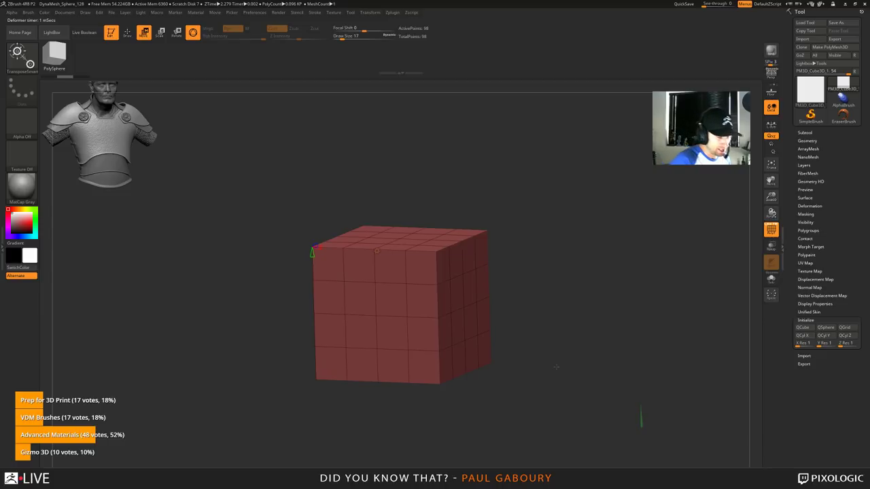
pyautogui.moveTo(555, 367); pyautogui.dragTo(593, 408)
pyautogui.moveTo(345, 277); pyautogui.dragTo(359, 278)
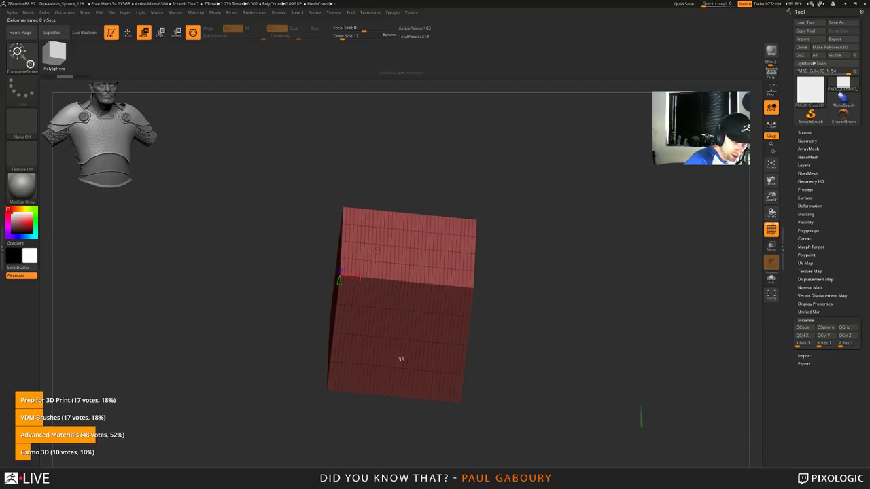
pyautogui.moveTo(401, 359); pyautogui.dragTo(401, 359)
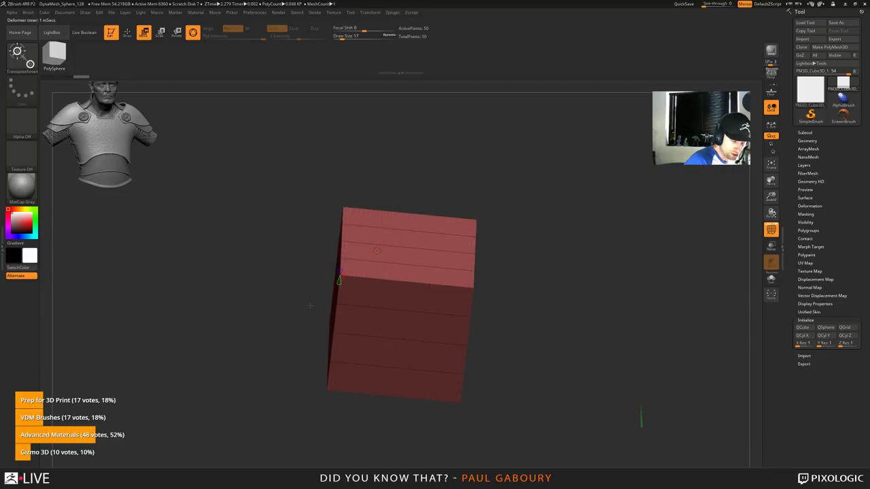
pyautogui.moveTo(309, 306); pyautogui.dragTo(367, 299)
pyautogui.moveTo(424, 262)
pyautogui.mouseDown()
pyautogui.moveTo(421, 270)
pyautogui.moveTo(422, 259)
pyautogui.mouseUp()
pyautogui.moveTo(582, 345)
pyautogui.mouseDown()
pyautogui.moveTo(555, 365)
pyautogui.moveTo(570, 369)
pyautogui.moveTo(574, 355)
pyautogui.moveTo(563, 360)
pyautogui.moveTo(571, 352)
pyautogui.mouseUp()
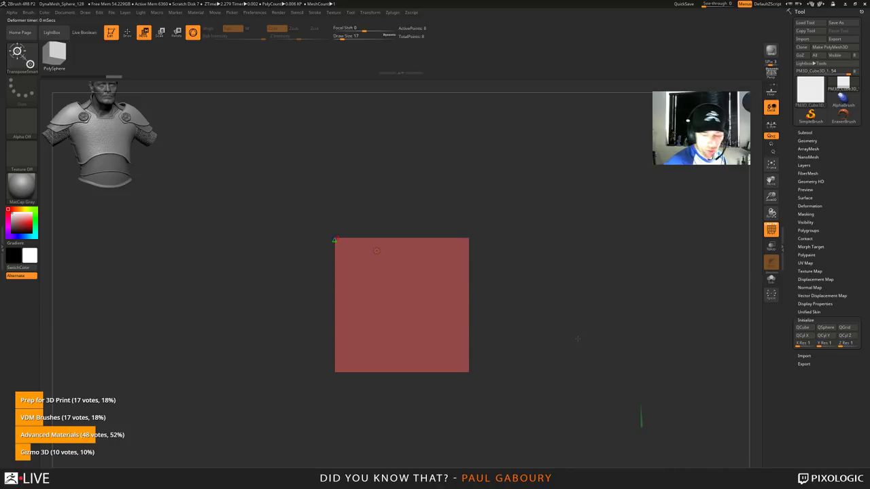
# Step: Switch to the Cube3D primitive and initialize it with Sides Count 3 and HDivide 3
pyautogui.click(376, 251)
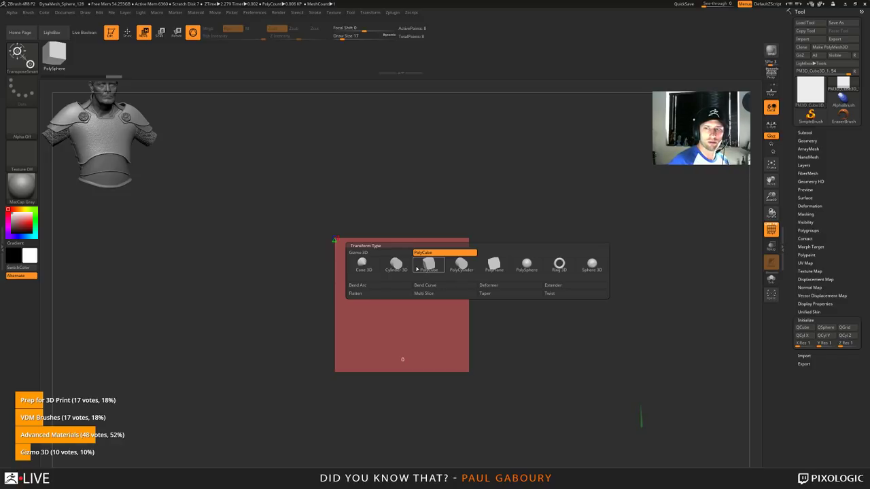
pyautogui.click(809, 94)
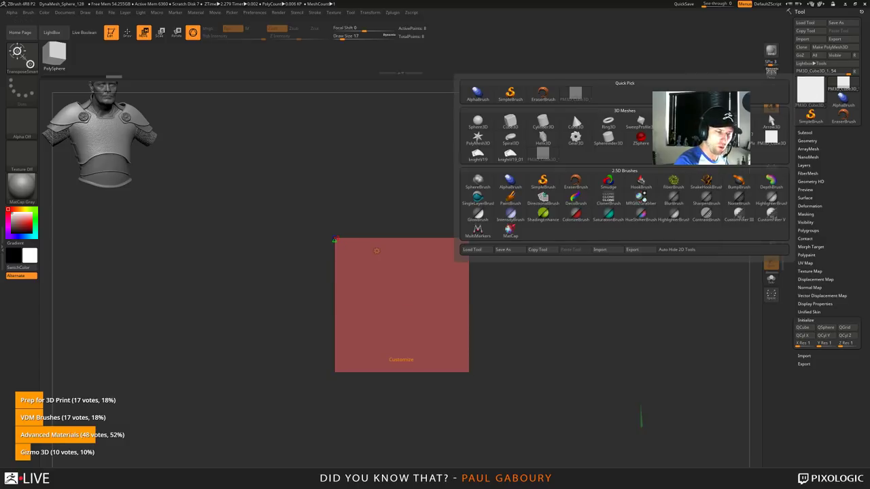
pyautogui.click(511, 122)
pyautogui.moveTo(577, 345); pyautogui.dragTo(570, 365)
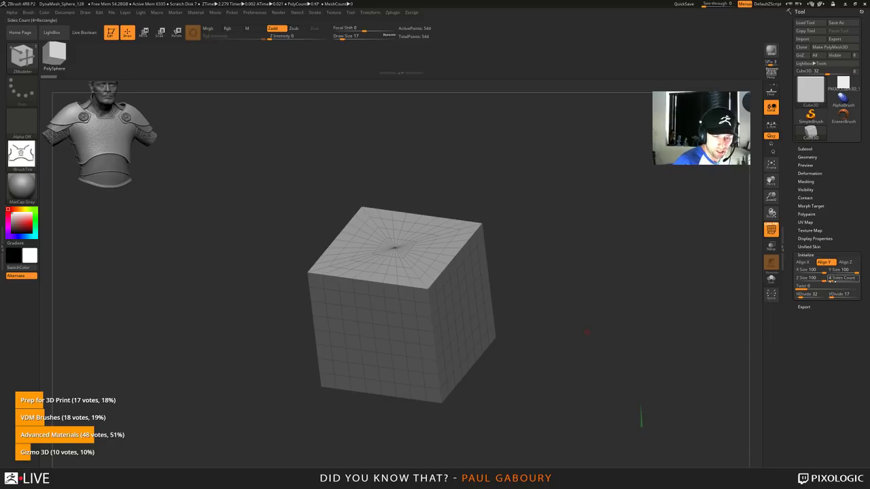
pyautogui.moveTo(831, 278)
pyautogui.mouseDown()
pyautogui.moveTo(798, 296)
pyautogui.moveTo(814, 288)
pyautogui.moveTo(796, 288)
pyautogui.moveTo(829, 278)
pyautogui.mouseUp()
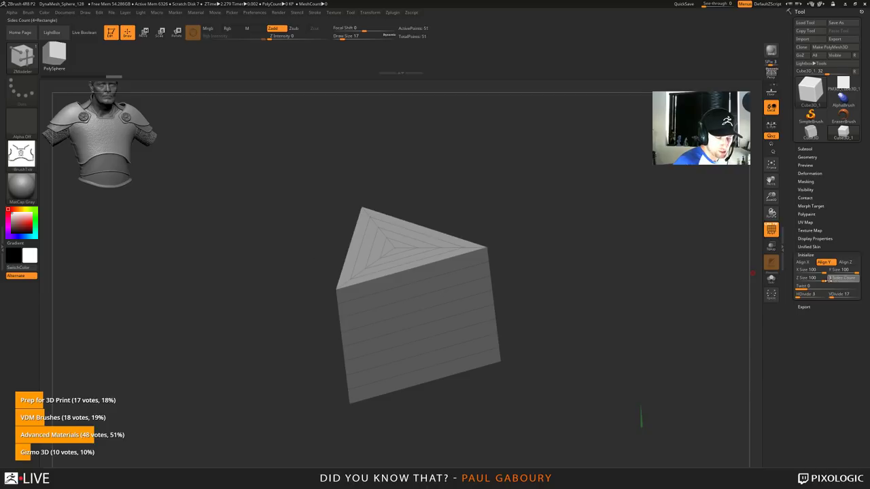
# Step: Switch to the Cylinder3D primitive and hollow it with Inner Radius 73 and VDivide 3
pyautogui.click(806, 91)
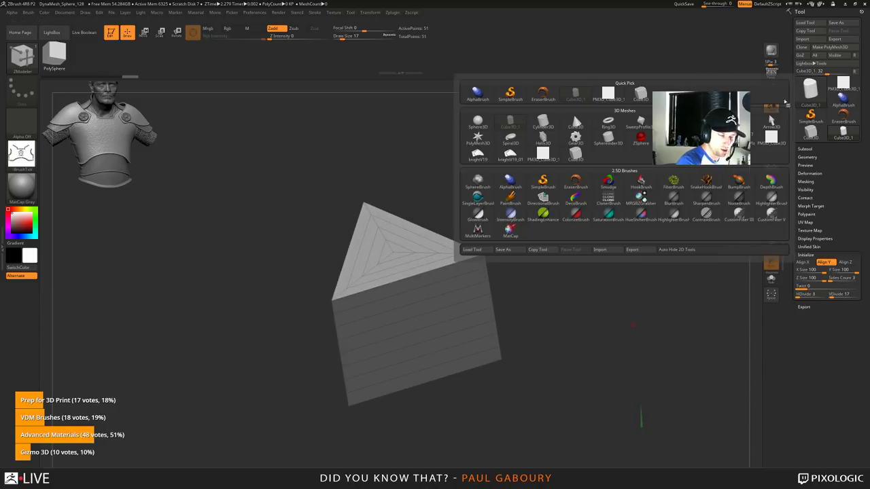
pyautogui.click(548, 122)
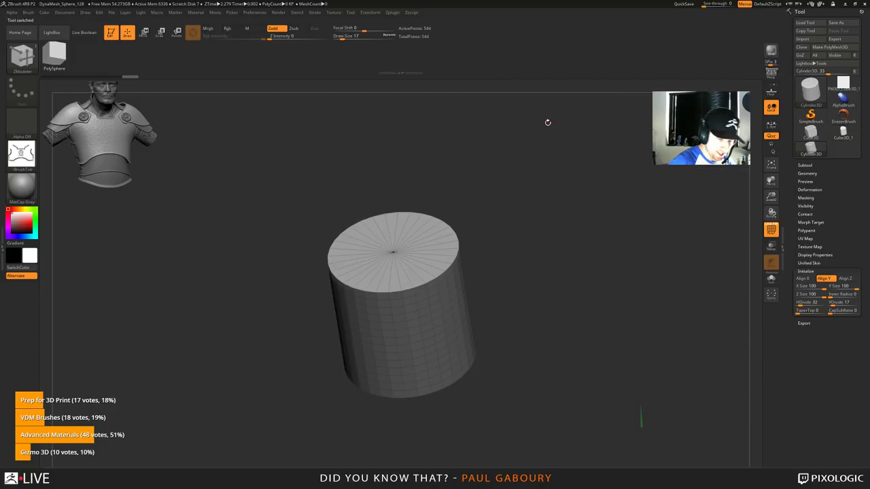
pyautogui.moveTo(830, 294)
pyautogui.mouseDown()
pyautogui.moveTo(851, 295)
pyautogui.moveTo(829, 305)
pyautogui.mouseUp()
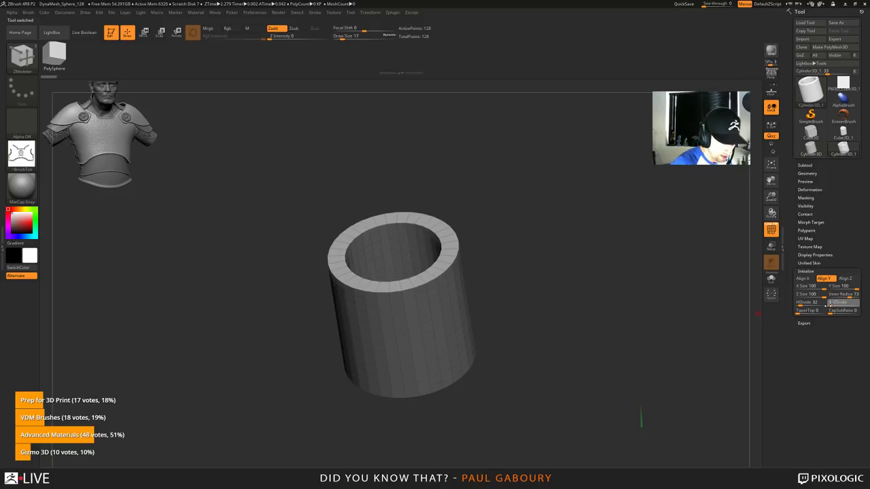
# Step: Switch to the SweepProfile3D primitive and reshape its S Profile curve into a wide lower body with an inward-curving upper part
pyautogui.click(807, 92)
pyautogui.click(632, 138)
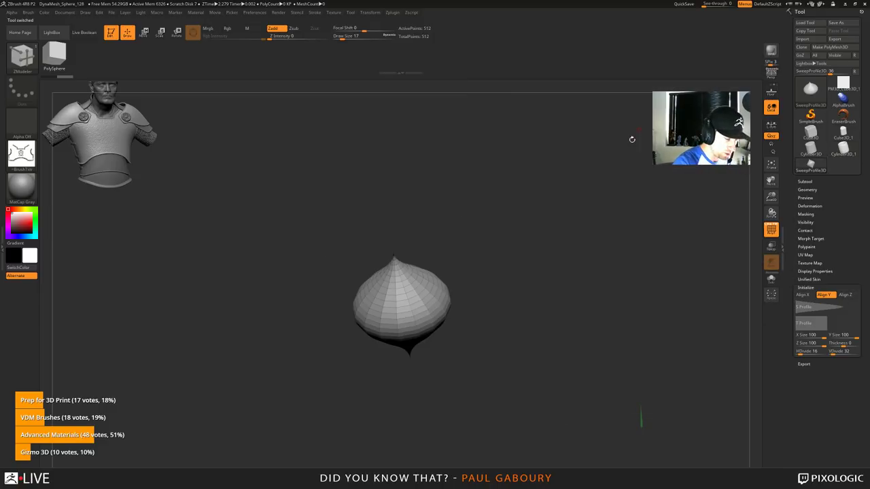
pyautogui.keyDown('shift'); pyautogui.moveTo(511, 405); pyautogui.dragTo(534, 358); pyautogui.keyUp('shift')
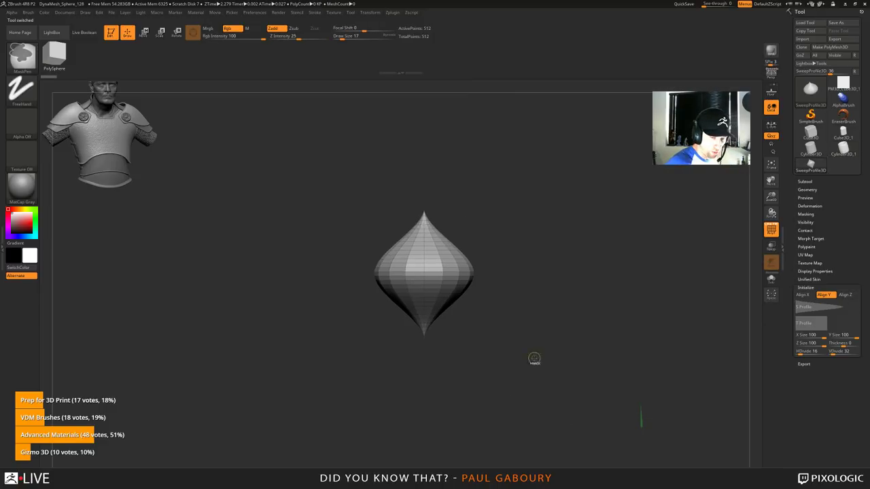
pyautogui.keyDown('ctrl'); pyautogui.moveTo(534, 358); pyautogui.dragTo(549, 381, button='right'); pyautogui.keyUp('ctrl')
pyautogui.click(815, 310)
pyautogui.moveTo(828, 346); pyautogui.dragTo(839, 313)
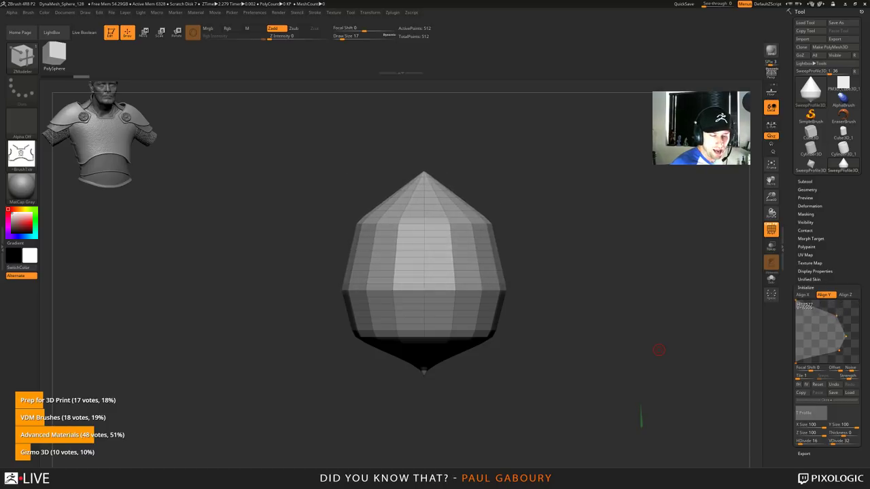
pyautogui.moveTo(837, 314); pyautogui.dragTo(861, 311)
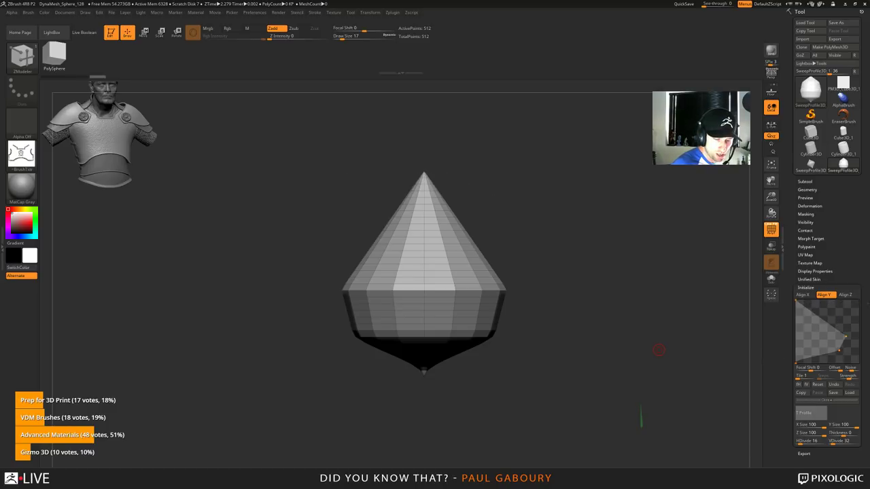
pyautogui.moveTo(842, 311); pyautogui.dragTo(813, 316)
# Step: Set the swept shape's Thickness to 59 and adjust its S Profile into an open vase with a flared neck
pyautogui.moveTo(844, 436); pyautogui.dragTo(852, 436)
pyautogui.moveTo(576, 362); pyautogui.dragTo(575, 394)
pyautogui.moveTo(580, 269); pyautogui.dragTo(582, 359)
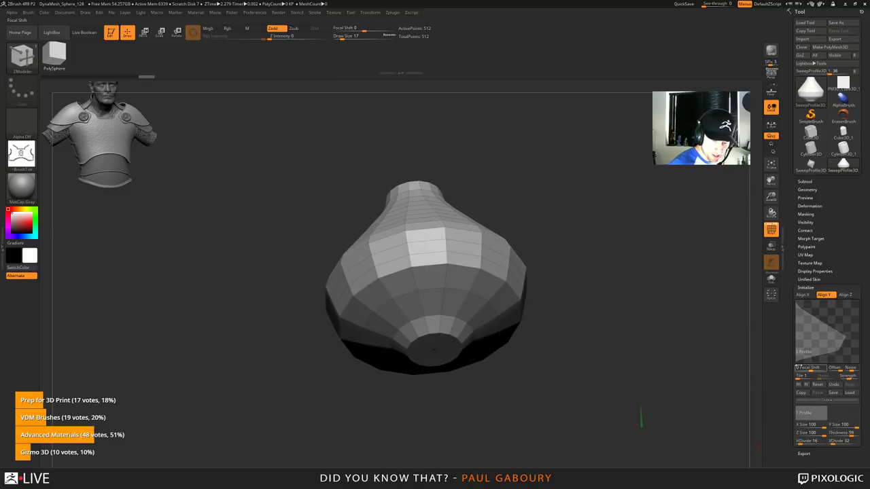
pyautogui.moveTo(802, 364); pyautogui.dragTo(812, 363)
pyautogui.moveTo(799, 307); pyautogui.dragTo(823, 304)
pyautogui.moveTo(597, 299); pyautogui.dragTo(591, 377)
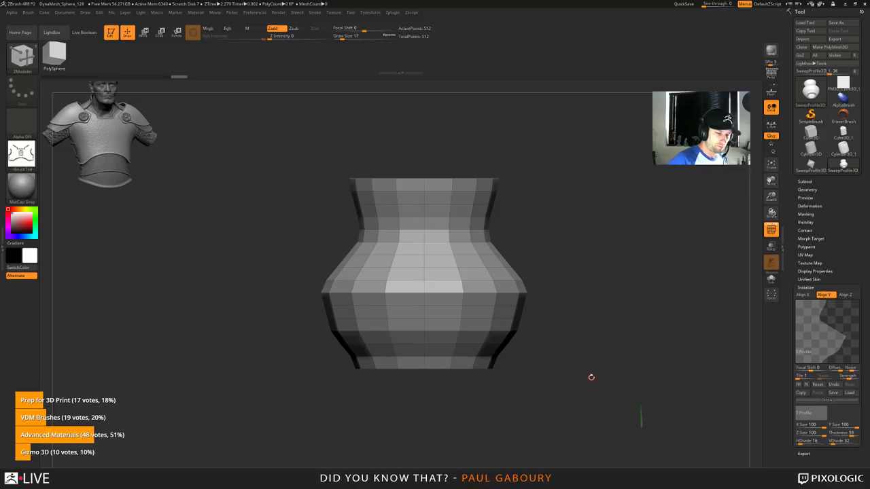
pyautogui.moveTo(844, 336)
pyautogui.mouseDown()
pyautogui.moveTo(864, 335)
pyautogui.moveTo(814, 333)
pyautogui.moveTo(848, 329)
pyautogui.mouseUp()
# Step: Switch to the Gear3D primitive and set OuterS to 45 and OuterRC to 5
pyautogui.click(810, 89)
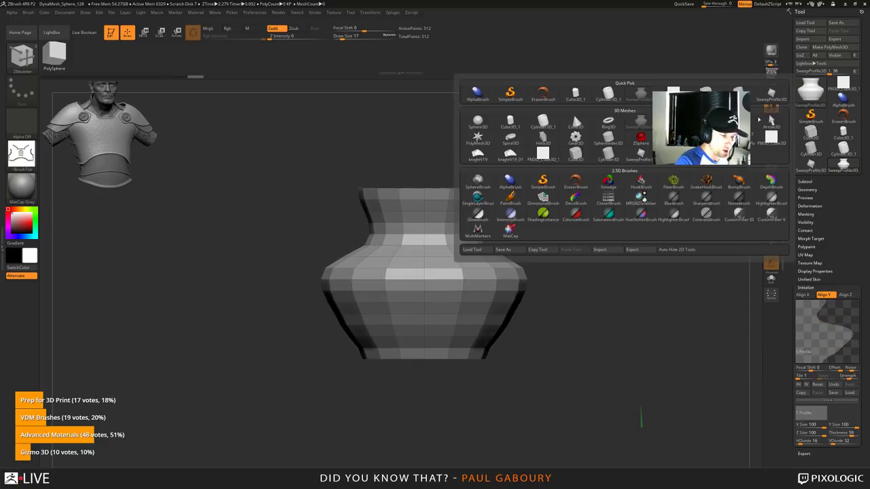
pyautogui.click(576, 139)
pyautogui.moveTo(542, 317); pyautogui.dragTo(568, 330)
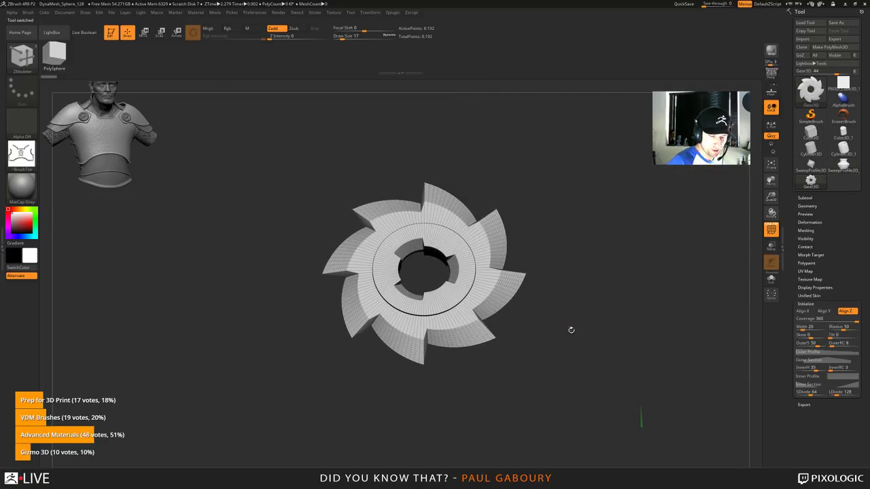
pyautogui.moveTo(818, 345)
pyautogui.mouseDown()
pyautogui.moveTo(810, 343)
pyautogui.moveTo(843, 344)
pyautogui.moveTo(830, 344)
pyautogui.mouseUp()
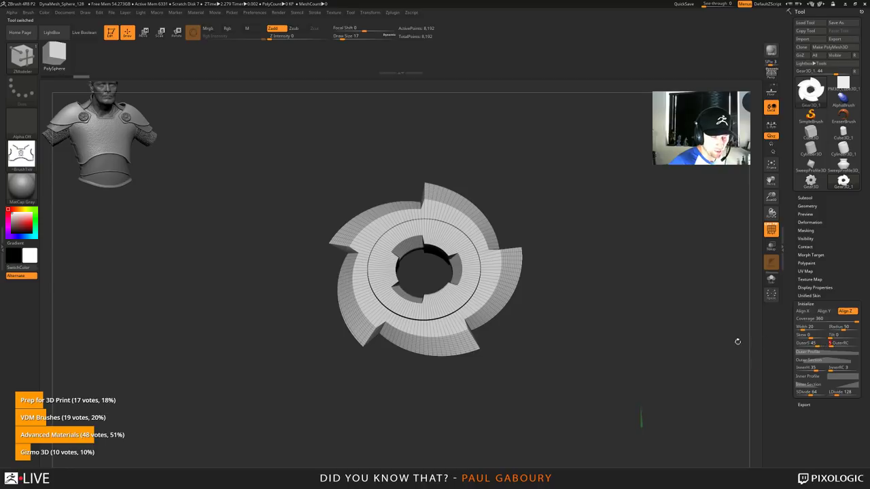
# Step: Switch to the Helix3D primitive and flatten its Radius curve so the coil becomes a straight spring
pyautogui.click(809, 89)
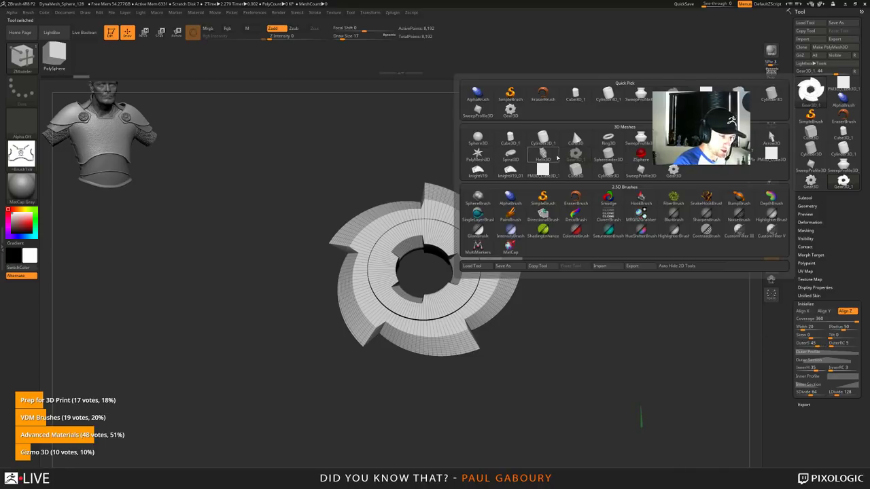
pyautogui.click(572, 129)
pyautogui.moveTo(566, 387); pyautogui.dragTo(575, 377)
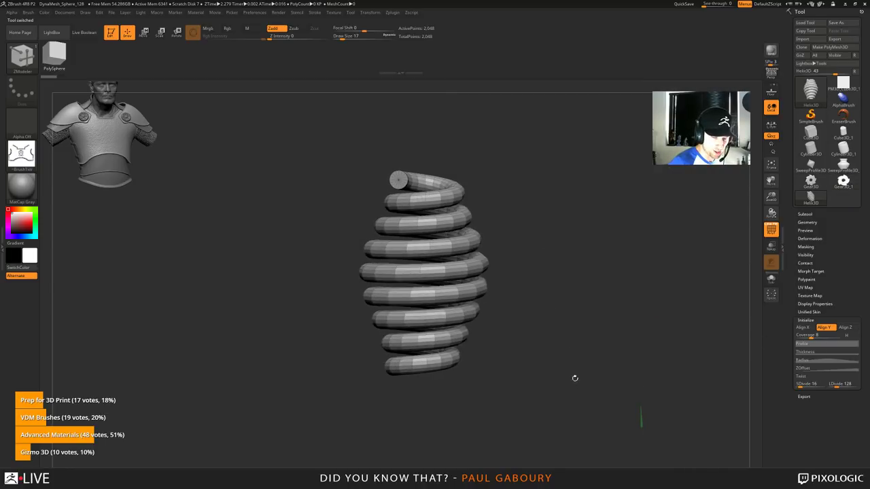
pyautogui.click(829, 361)
pyautogui.moveTo(827, 374); pyautogui.dragTo(827, 394)
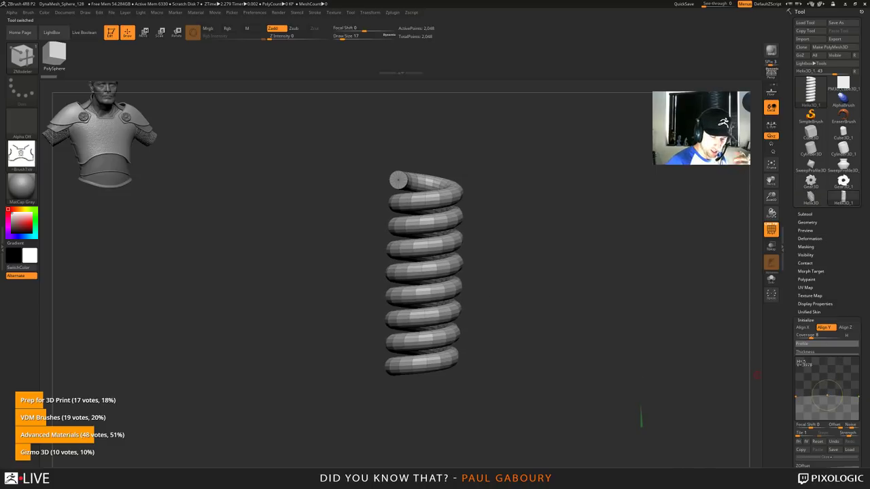
pyautogui.moveTo(827, 394); pyautogui.dragTo(731, 352)
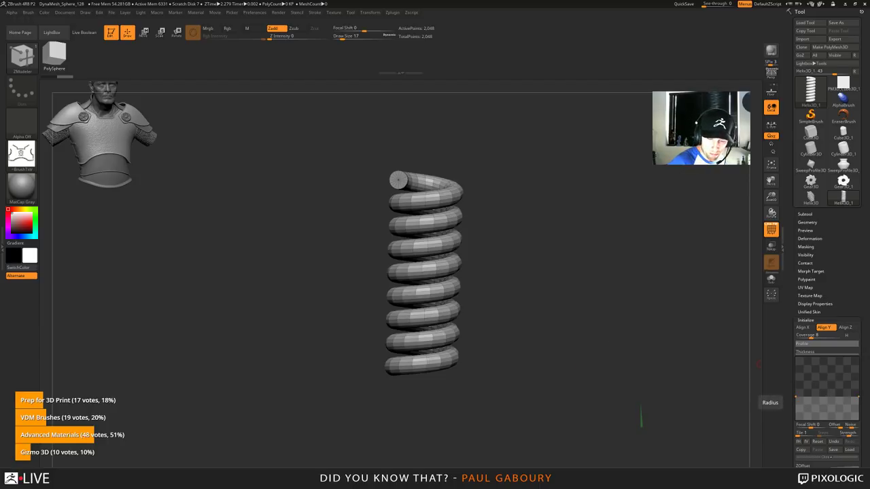
pyautogui.moveTo(829, 397); pyautogui.dragTo(572, 325)
pyautogui.moveTo(548, 372)
pyautogui.mouseDown()
pyautogui.moveTo(546, 326)
pyautogui.moveTo(548, 363)
pyautogui.mouseUp()
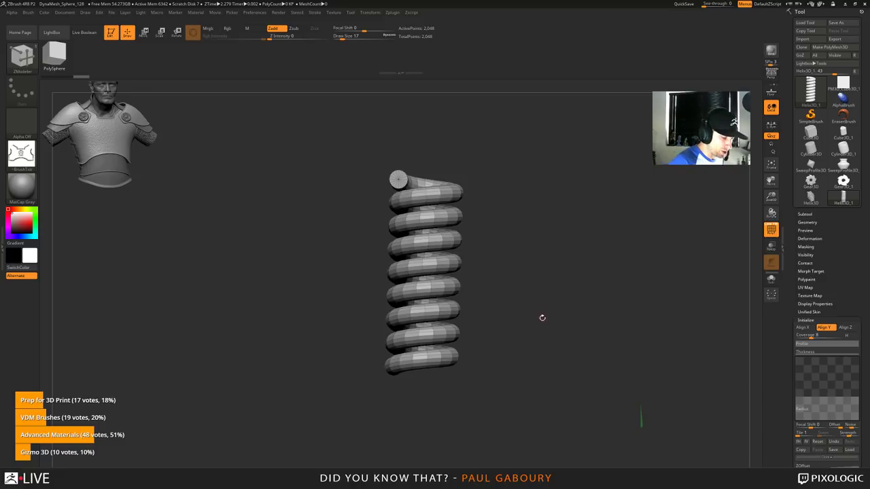
pyautogui.moveTo(541, 313); pyautogui.dragTo(528, 321)
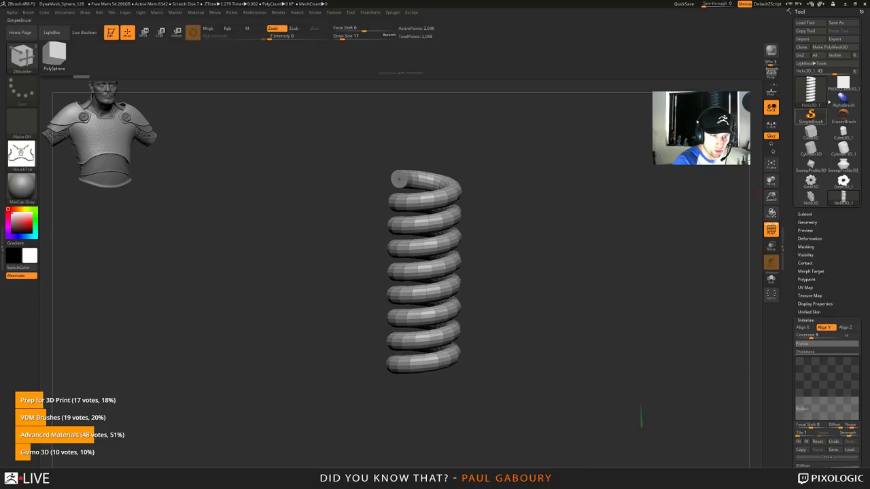
# Step: Return to the polymesh cube tool and activate the Gizmo in Move mode
pyautogui.click(844, 83)
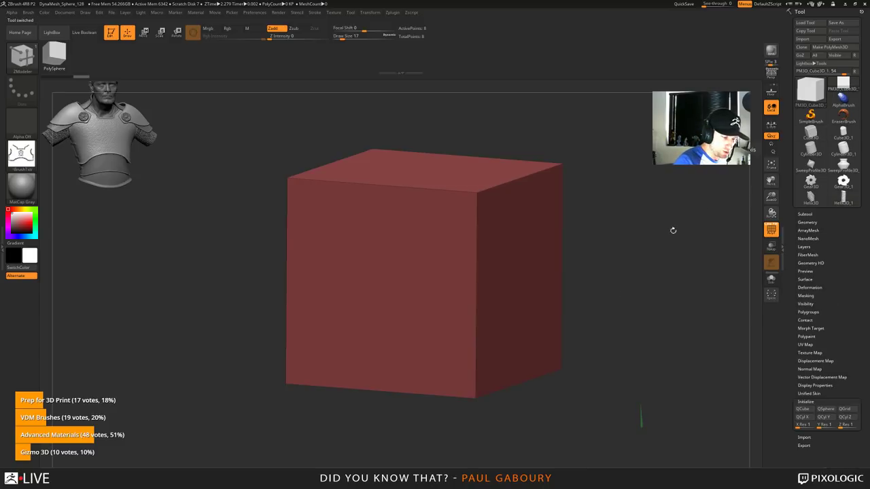
pyautogui.moveTo(608, 317)
pyautogui.mouseDown()
pyautogui.moveTo(605, 326)
pyautogui.moveTo(596, 310)
pyautogui.mouseUp()
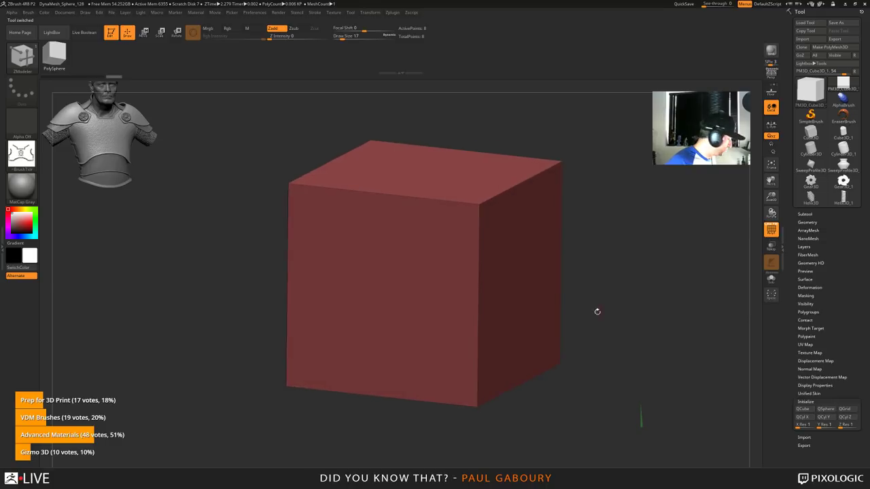
pyautogui.press('w')
# Step: Try the Gizmo's Sphere 3D primitive in place of the cube, and change the mesh back to a PolyCube
pyautogui.click(424, 326)
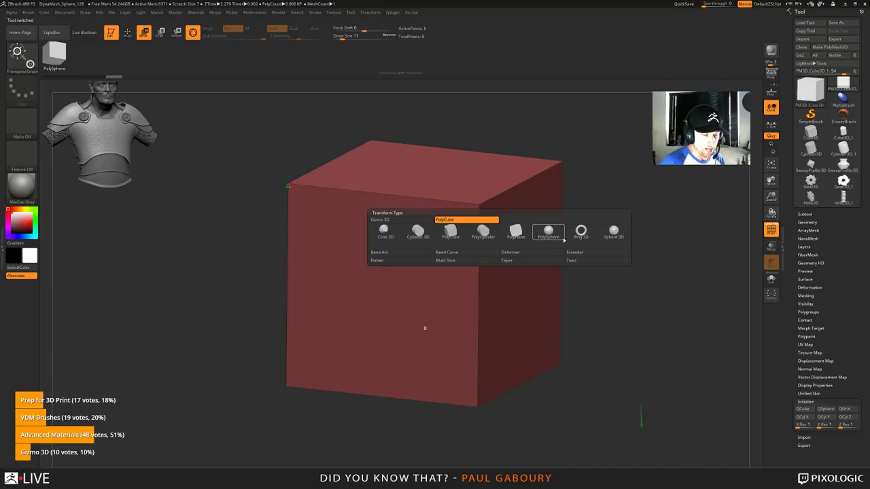
pyautogui.click(613, 232)
pyautogui.moveTo(403, 310)
pyautogui.mouseDown(button='right')
pyautogui.moveTo(383, 317)
pyautogui.moveTo(389, 304)
pyautogui.mouseUp(button='right')
pyautogui.moveTo(382, 295)
pyautogui.mouseDown()
pyautogui.moveTo(409, 276)
pyautogui.moveTo(391, 289)
pyautogui.mouseUp()
pyautogui.click(423, 208)
pyautogui.click(467, 210)
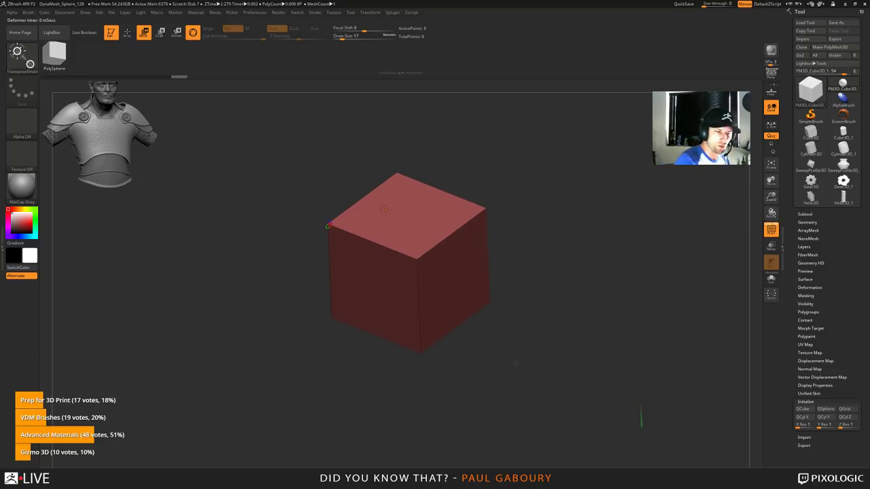
# Step: Duplicate the cube sideways with the Gizmo in a straight-on view, and move the copy up and rotate it diagonally
pyautogui.moveTo(810, 94)
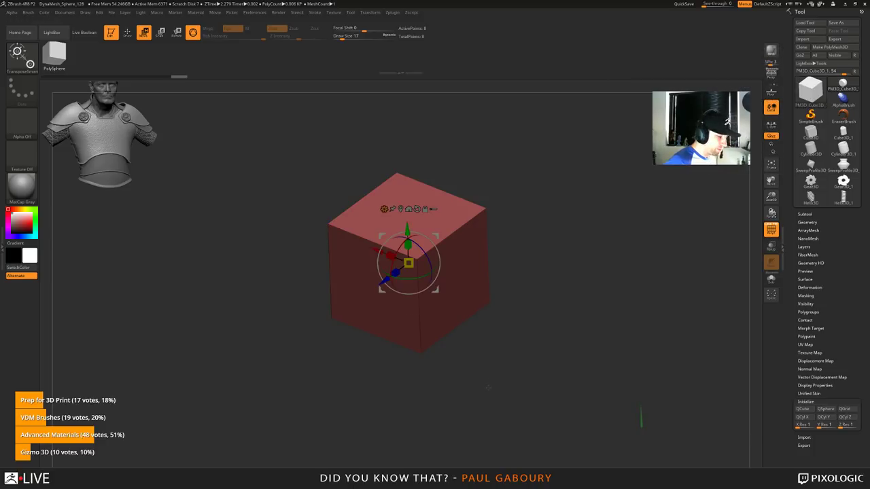
pyautogui.keyDown('shift'); pyautogui.moveTo(491, 375); pyautogui.dragTo(499, 375); pyautogui.keyUp('shift')
pyautogui.keyDown('ctrl'); pyautogui.moveTo(367, 263); pyautogui.dragTo(485, 263); pyautogui.keyUp('ctrl')
pyautogui.moveTo(526, 222); pyautogui.dragTo(494, 212)
pyautogui.moveTo(500, 245); pyautogui.dragTo(487, 263)
pyautogui.moveTo(480, 205); pyautogui.dragTo(455, 187)
# Step: Replace the rotated cube copy with the Gizmo's Ring 3D primitive, and return to the regular Gizmo handles
pyautogui.click(464, 157)
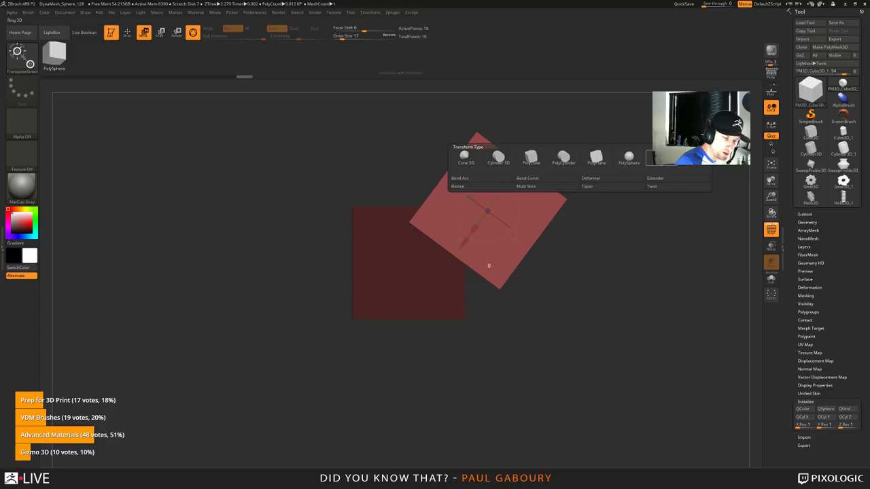
pyautogui.click(660, 157)
pyautogui.moveTo(575, 305)
pyautogui.mouseDown()
pyautogui.moveTo(563, 317)
pyautogui.moveTo(574, 319)
pyautogui.moveTo(580, 308)
pyautogui.mouseUp()
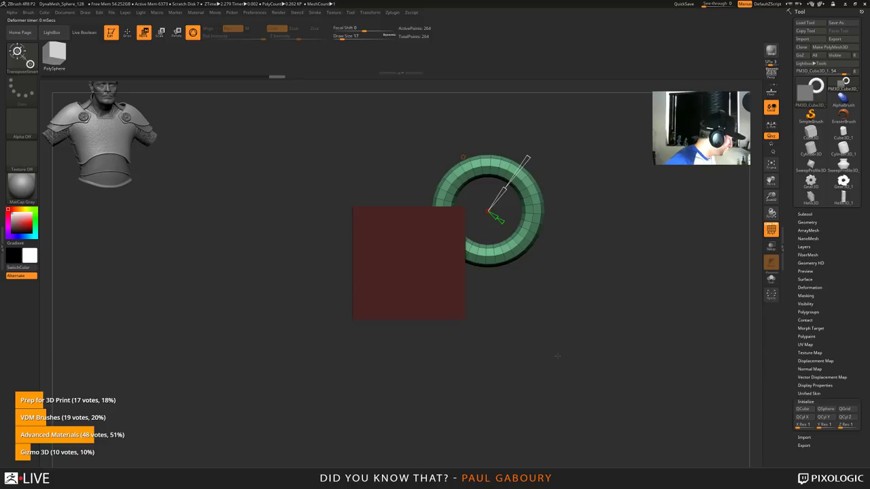
pyautogui.press('y')
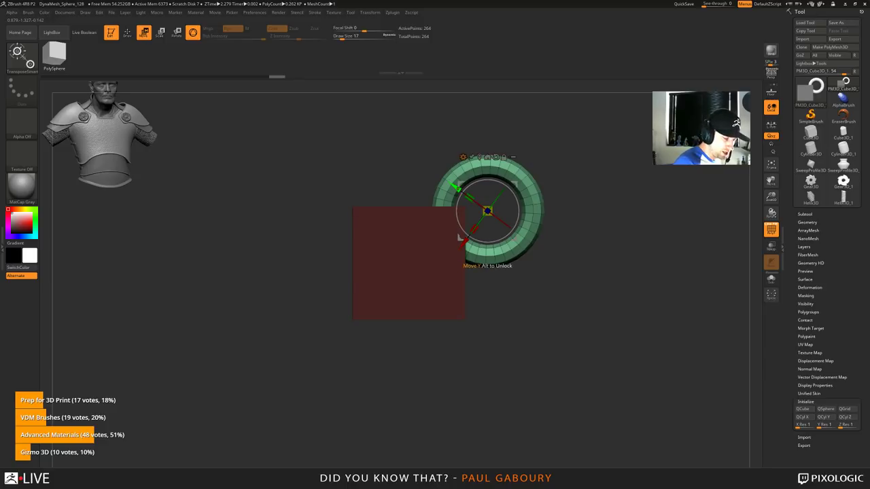
# Step: Duplicate the green ring beside itself with the gizmo and turn the copy into a cone rotated onto its side
pyautogui.keyDown('ctrl'); pyautogui.moveTo(459, 237); pyautogui.dragTo(541, 298); pyautogui.keyUp('ctrl')
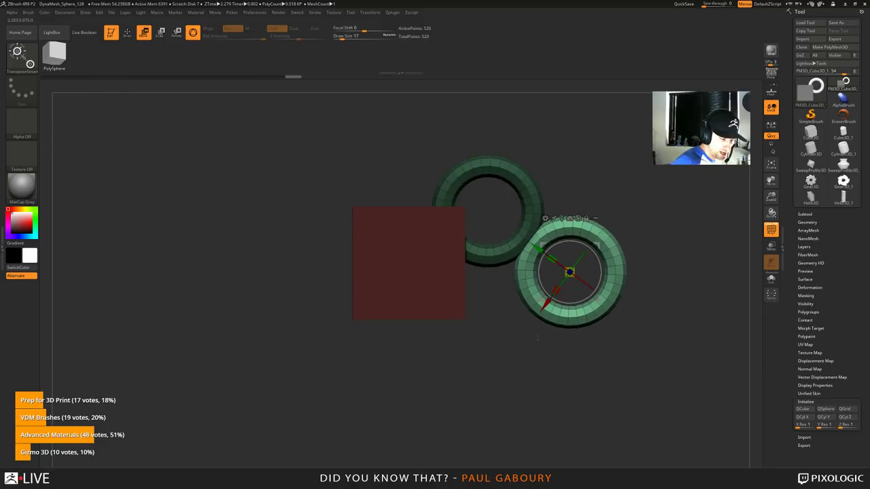
pyautogui.moveTo(536, 357)
pyautogui.mouseDown()
pyautogui.moveTo(552, 359)
pyautogui.moveTo(540, 358)
pyautogui.mouseUp()
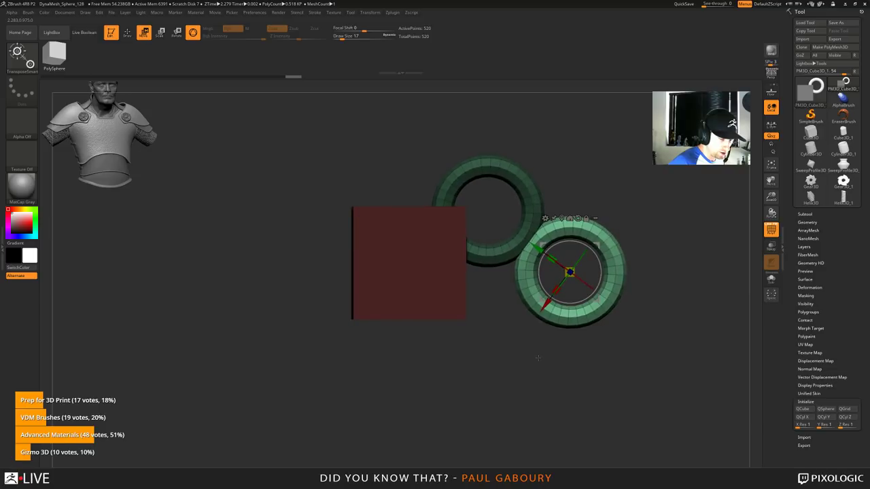
pyautogui.click(545, 218)
pyautogui.click(548, 220)
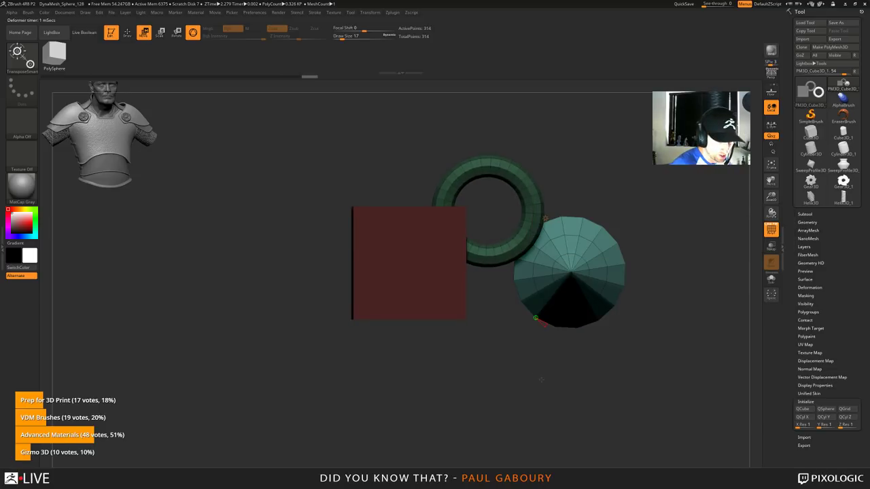
pyautogui.moveTo(541, 380); pyautogui.dragTo(548, 381)
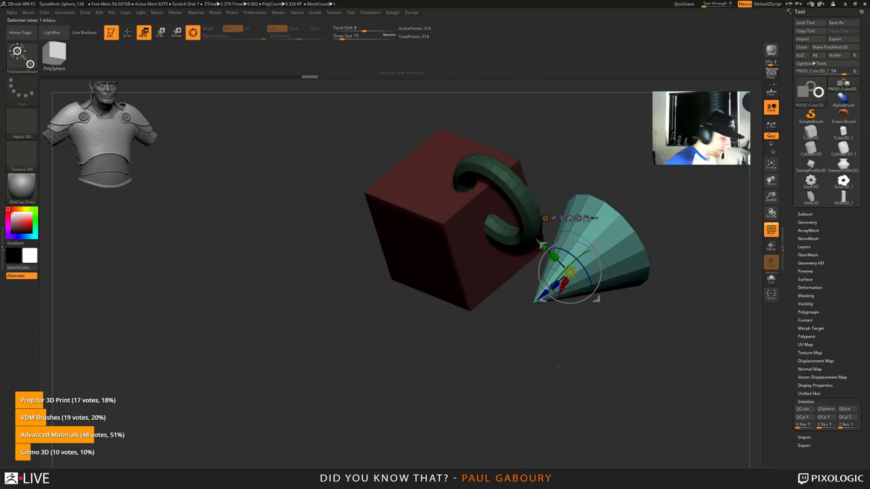
pyautogui.moveTo(575, 295); pyautogui.dragTo(627, 270)
pyautogui.keyDown('shift'); pyautogui.moveTo(598, 334); pyautogui.dragTo(594, 338); pyautogui.keyUp('shift')
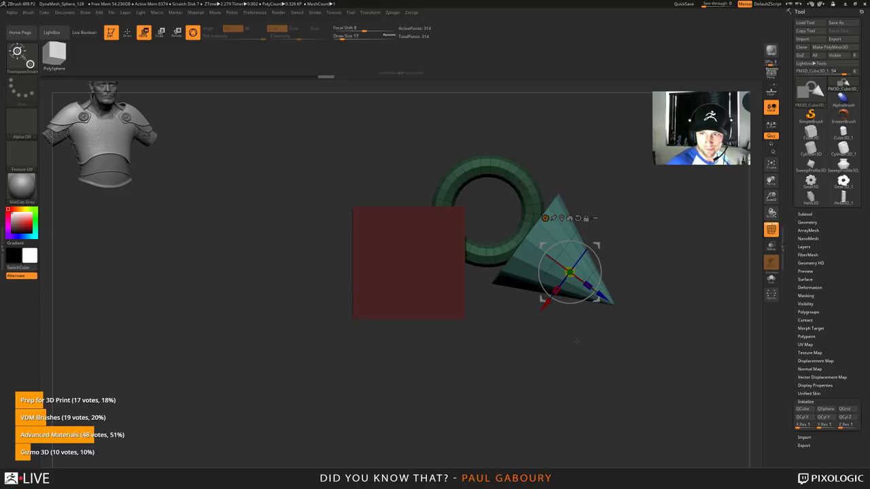
# Step: Undo the cone, ring and cube-copy edits back to the original single cube
pyautogui.hotkey('ctrl', 'z')
pyautogui.hotkey('ctrl', 'z')
pyautogui.hotkey('ctrl', 'z')
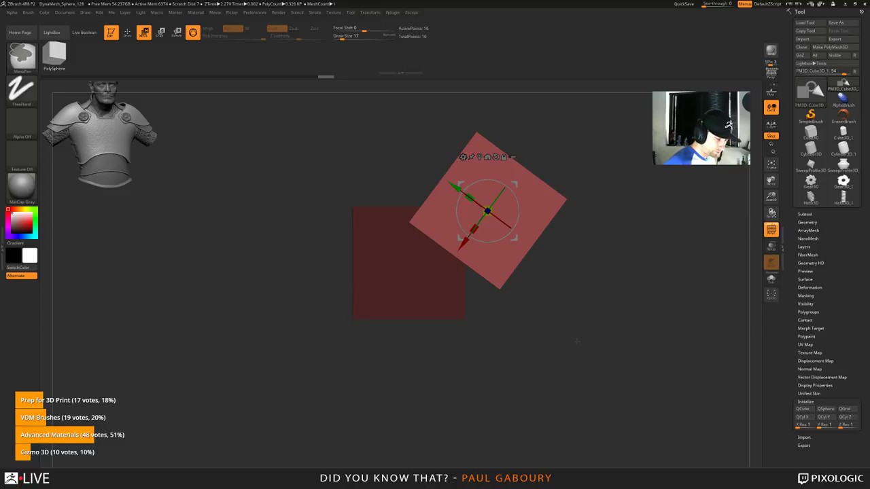
pyautogui.hotkey('ctrl', 'z')
pyautogui.hotkey('ctrl', 'z')
pyautogui.hotkey('ctrl', 'z')
pyautogui.hotkey('ctrl', 'z')
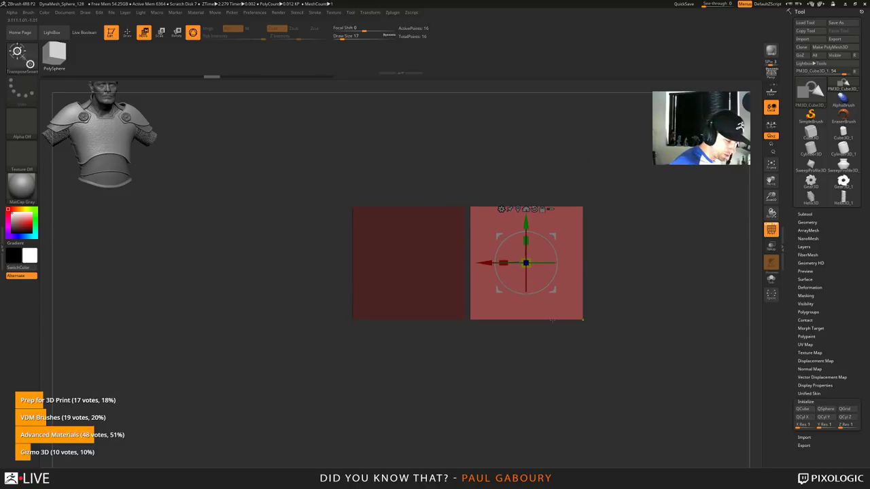
pyautogui.keyDown('alt'); pyautogui.moveTo(534, 347); pyautogui.dragTo(558, 338); pyautogui.keyUp('alt')
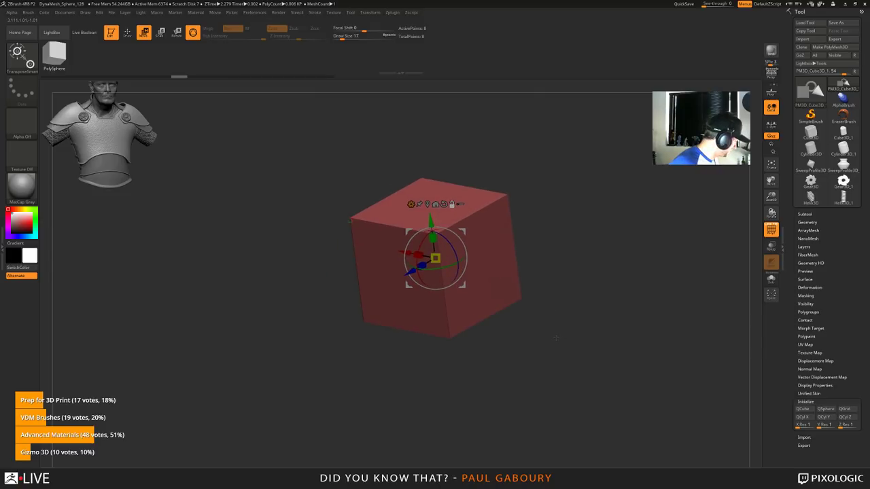
# Step: Activate the ZModeler brush in Draw mode and set its QMesh polygon action to target A Single Poly
pyautogui.press('q')
pyautogui.press('b')
pyautogui.press('z')
pyautogui.press('m')
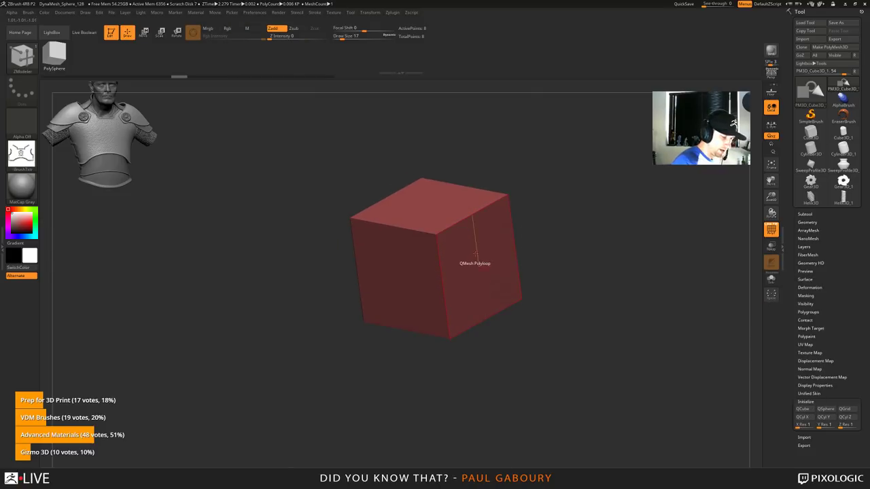
pyautogui.press('space')
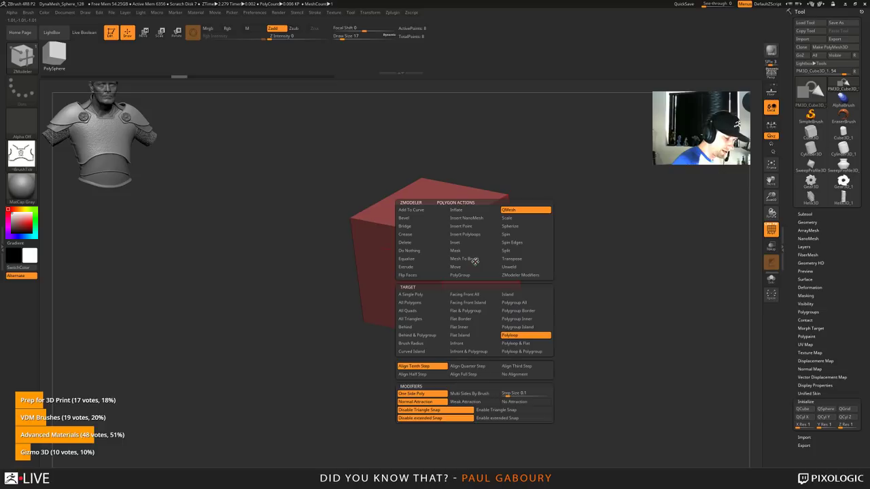
pyautogui.click(423, 297)
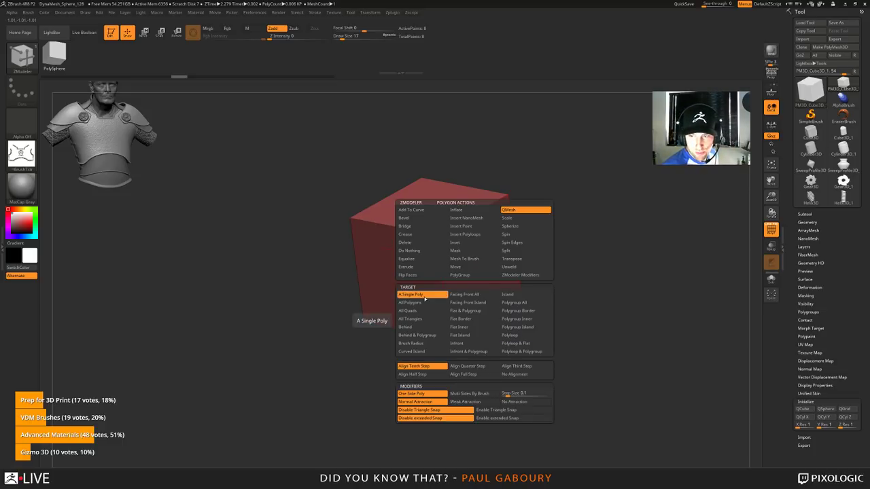
pyautogui.click(405, 233)
pyautogui.click(425, 299)
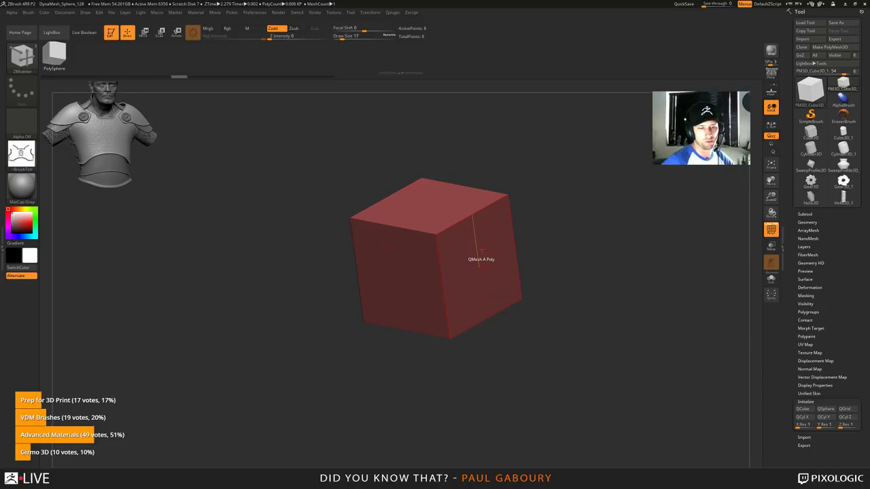
# Step: Try pulling a side face of the cube outward with QMesh, mirrored on the opposite side
pyautogui.click(805, 214)
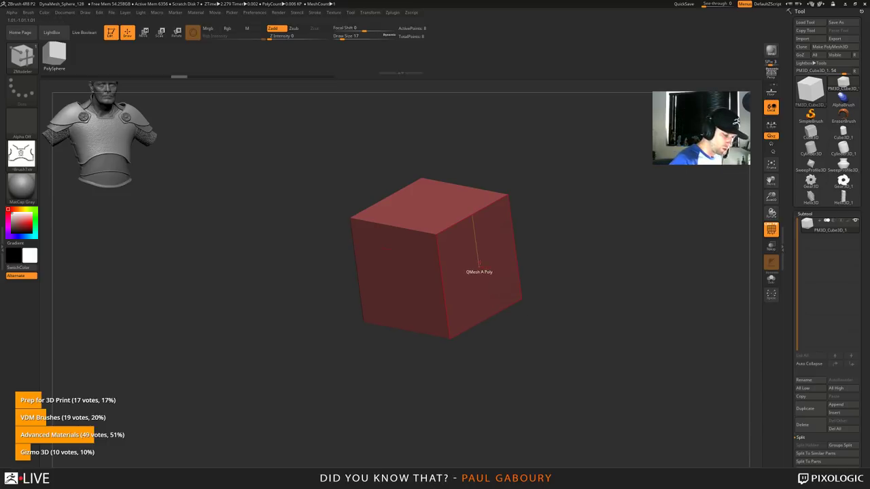
pyautogui.moveTo(476, 265); pyautogui.dragTo(657, 314)
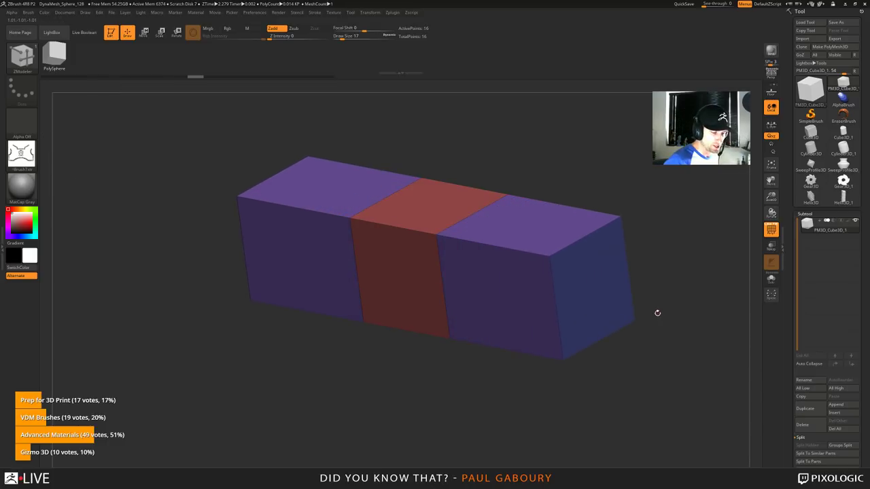
pyautogui.moveTo(590, 387); pyautogui.dragTo(563, 364)
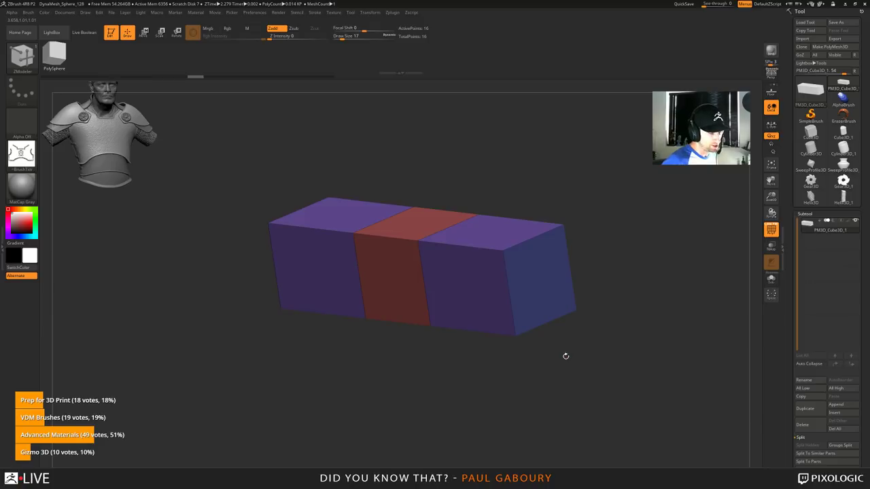
pyautogui.hotkey('ctrl', 'z')
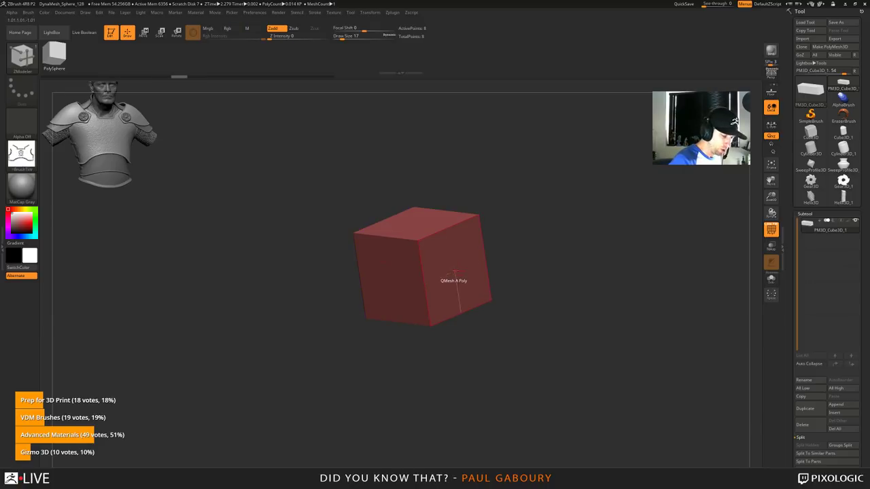
# Step: QMesh the cube's side face outward three times in succession, building a mirrored crossbar of three segments per side
pyautogui.moveTo(455, 280); pyautogui.dragTo(593, 323)
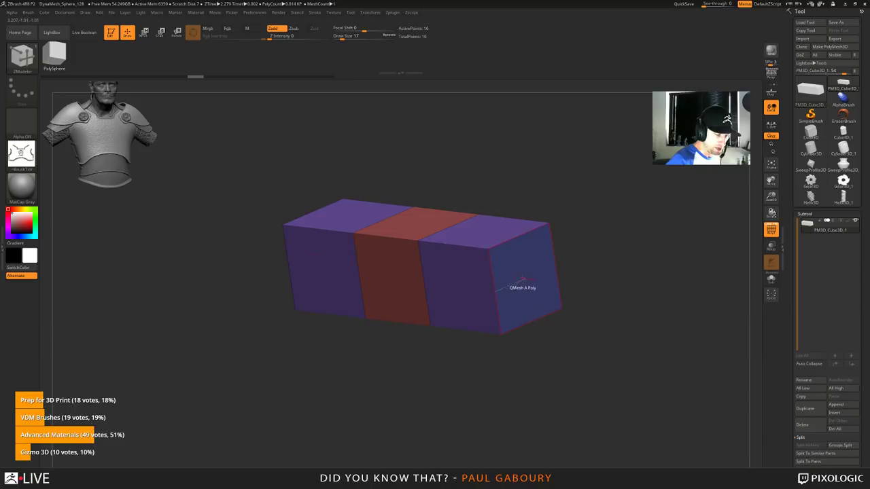
pyautogui.moveTo(521, 288); pyautogui.dragTo(646, 351)
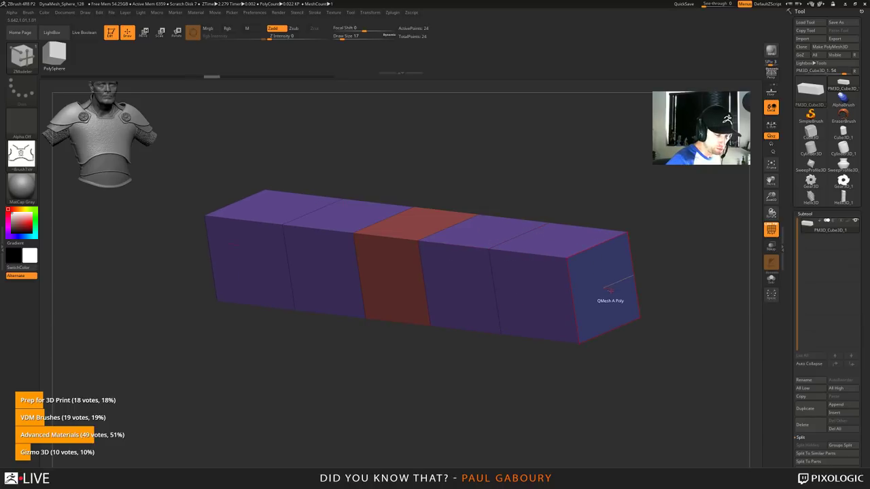
pyautogui.moveTo(598, 301); pyautogui.dragTo(656, 320)
pyautogui.keyDown('ctrl'); pyautogui.moveTo(656, 416); pyautogui.dragTo(653, 379, button='right'); pyautogui.keyUp('ctrl')
pyautogui.keyDown('alt'); pyautogui.moveTo(653, 379); pyautogui.dragTo(578, 357); pyautogui.keyUp('alt')
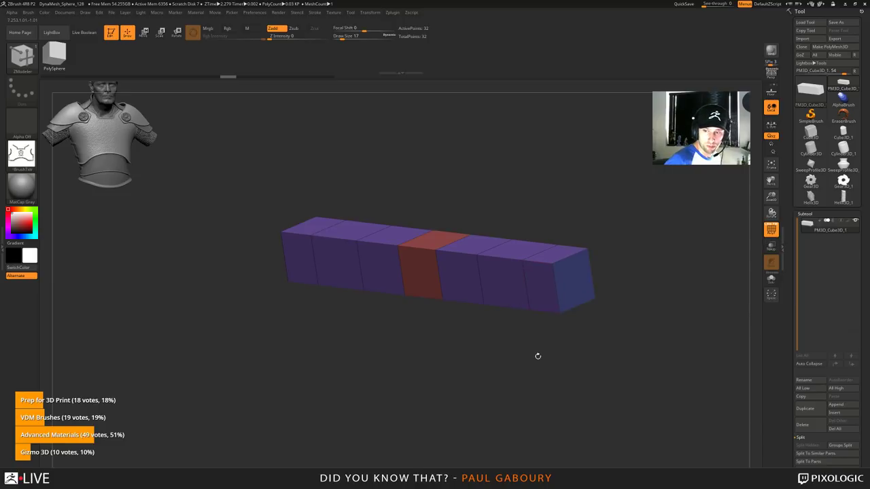
# Step: QMesh the center cube's front face into a long arm and insert three edge loops across it
pyautogui.moveTo(421, 283); pyautogui.dragTo(249, 409)
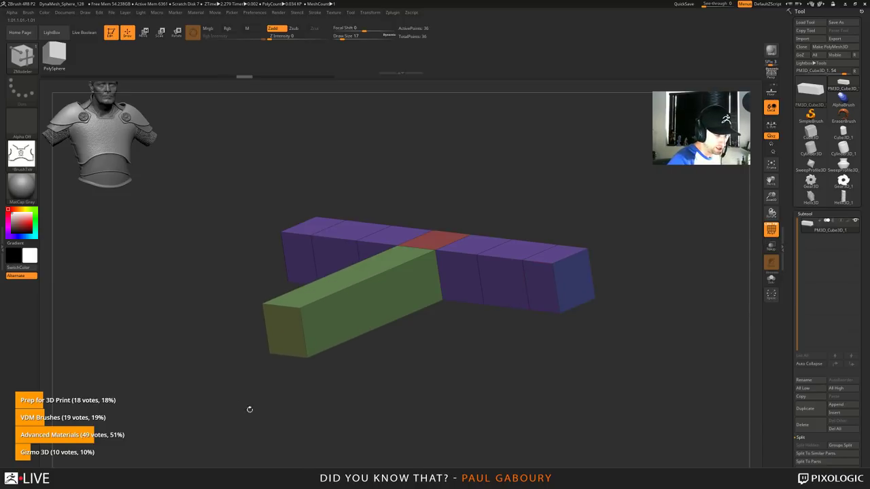
pyautogui.moveTo(478, 354); pyautogui.dragTo(472, 375)
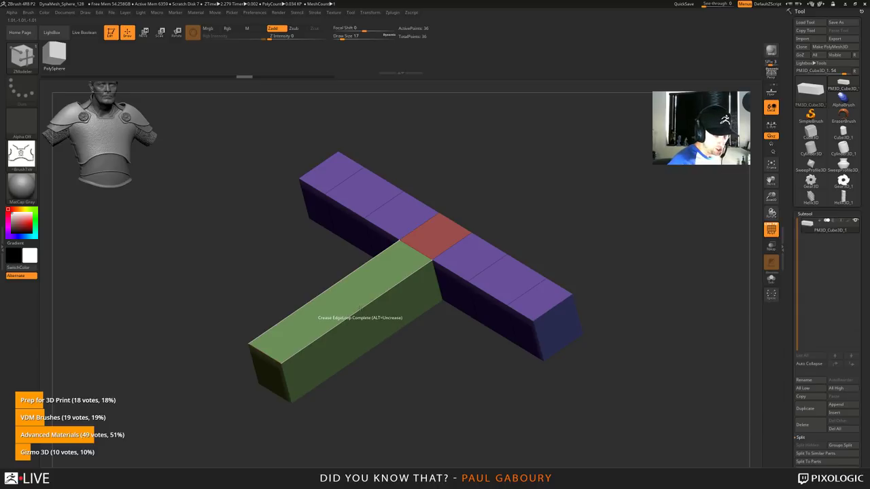
pyautogui.press('space')
pyautogui.click(352, 293)
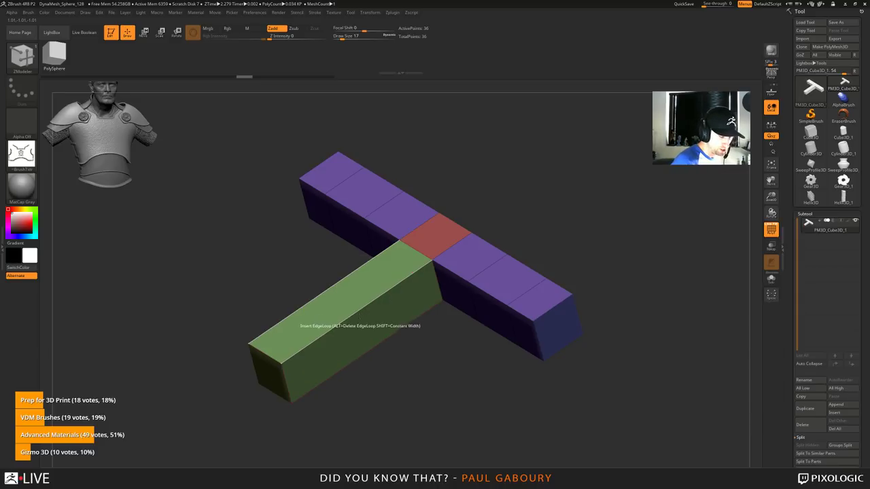
pyautogui.click(358, 314)
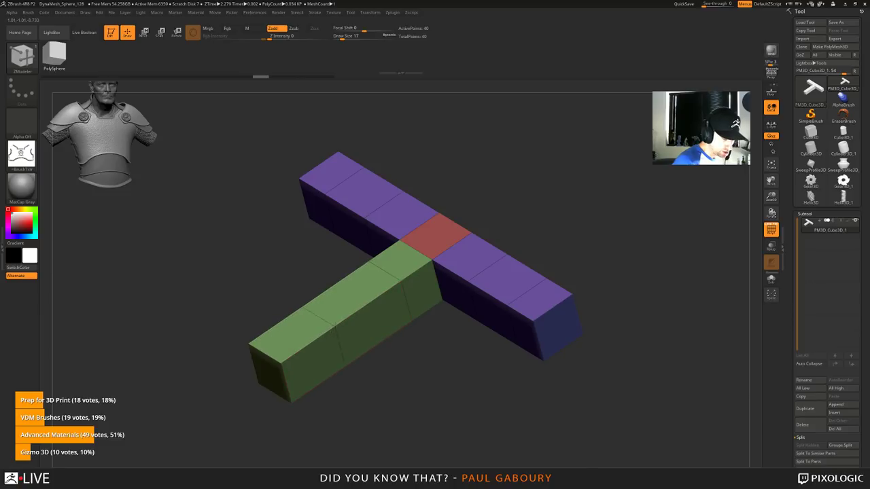
# Step: Try pulling the arm's middle side faces outward with QMesh on both sides
pyautogui.moveTo(375, 325); pyautogui.dragTo(495, 407)
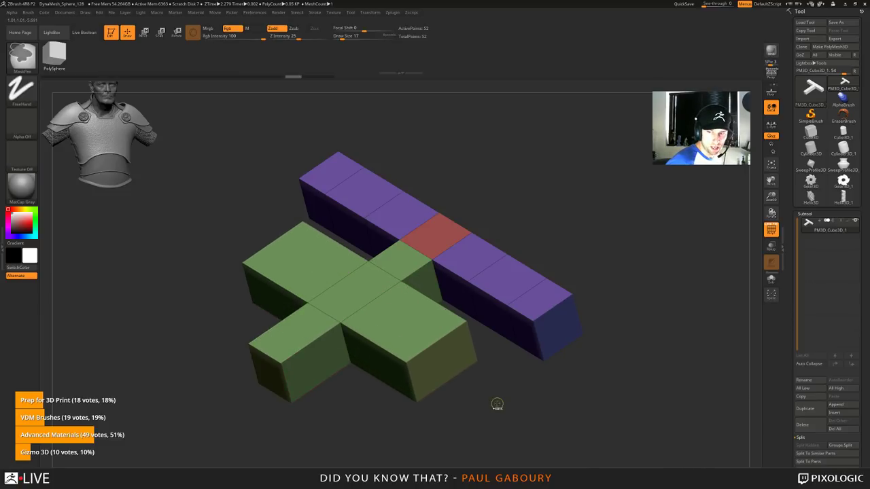
pyautogui.hotkey('ctrl', 'z')
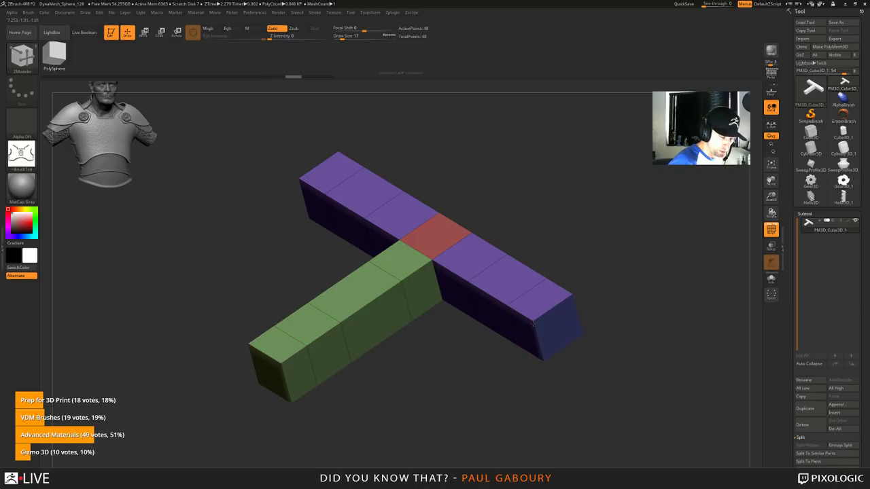
# Step: Set the Draw Size to 197 and try moving the crossbar's end corner points by brush radius
pyautogui.press('s')
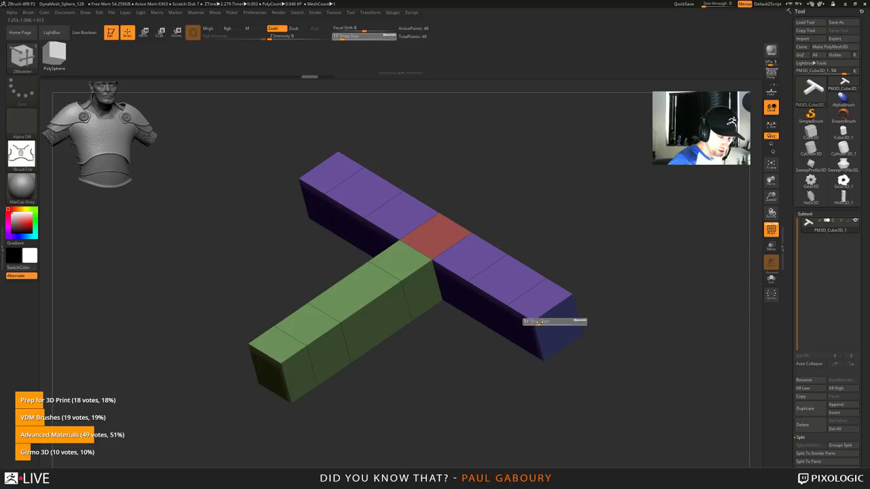
pyautogui.click(551, 322)
pyautogui.moveTo(535, 320)
pyautogui.mouseDown()
pyautogui.moveTo(529, 330)
pyautogui.moveTo(509, 321)
pyautogui.mouseUp()
pyautogui.hotkey('ctrl', 'z')
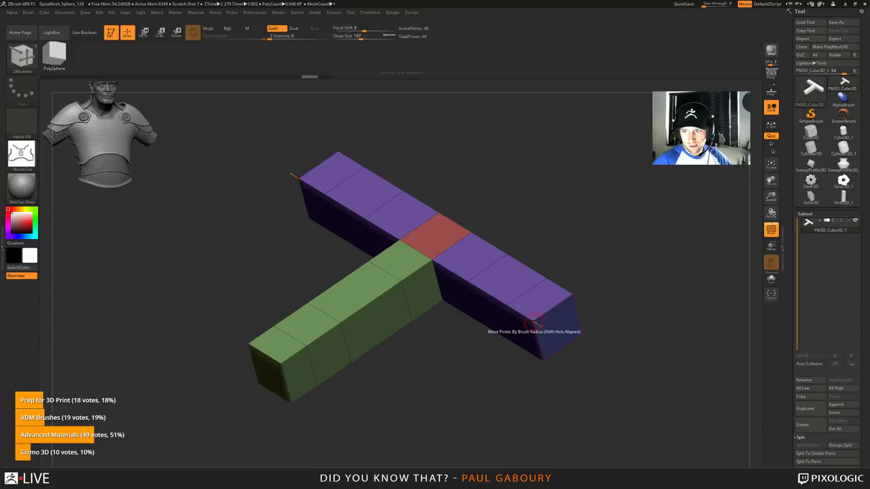
# Step: Try extending the crossbar's front faces beside the arm forward past the arm's end with the ZModeler Extrude action
pyautogui.moveTo(453, 396)
pyautogui.mouseDown()
pyautogui.moveTo(505, 351)
pyautogui.moveTo(502, 365)
pyautogui.moveTo(505, 333)
pyautogui.mouseUp()
pyautogui.press('b')
pyautogui.press('z')
pyautogui.press('m')
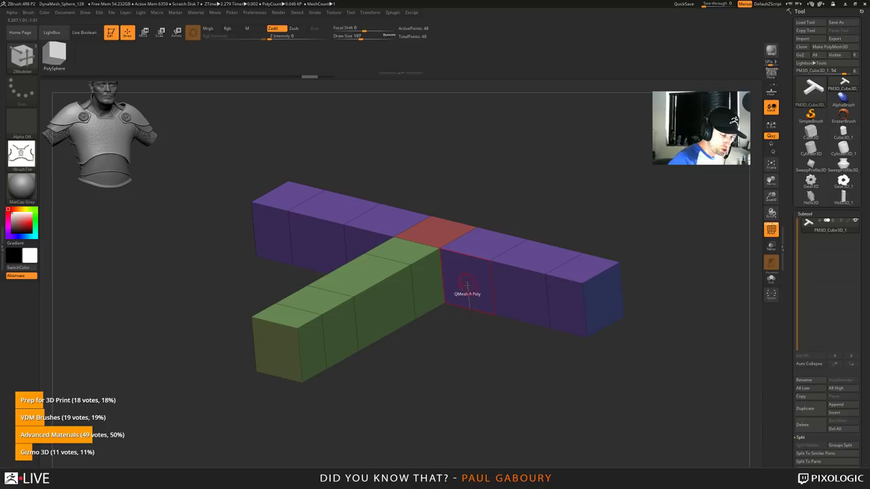
pyautogui.press('space')
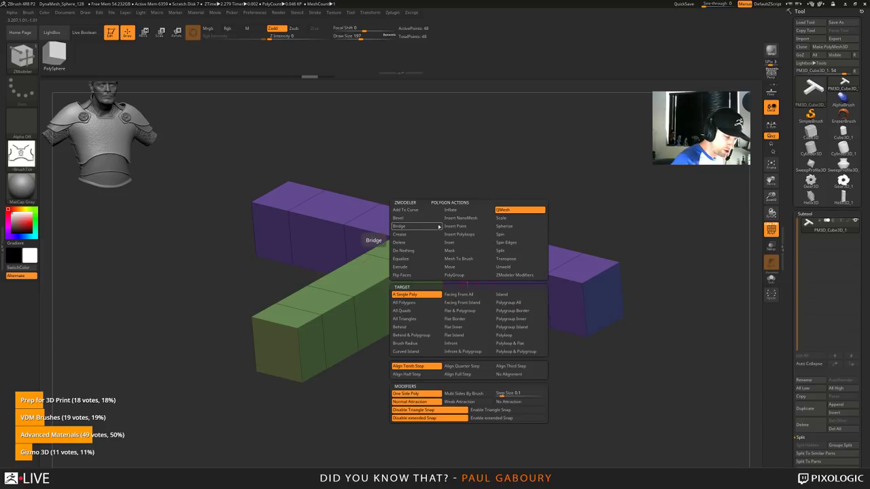
pyautogui.click(411, 268)
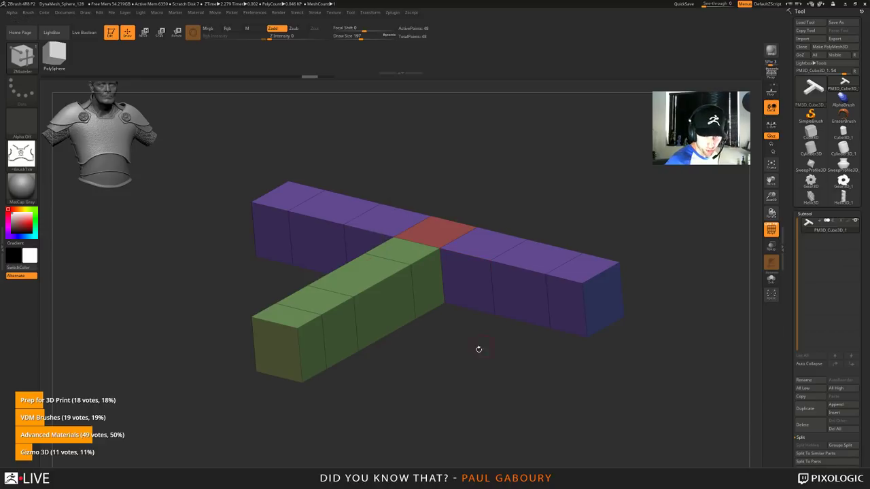
pyautogui.moveTo(478, 351); pyautogui.dragTo(272, 411)
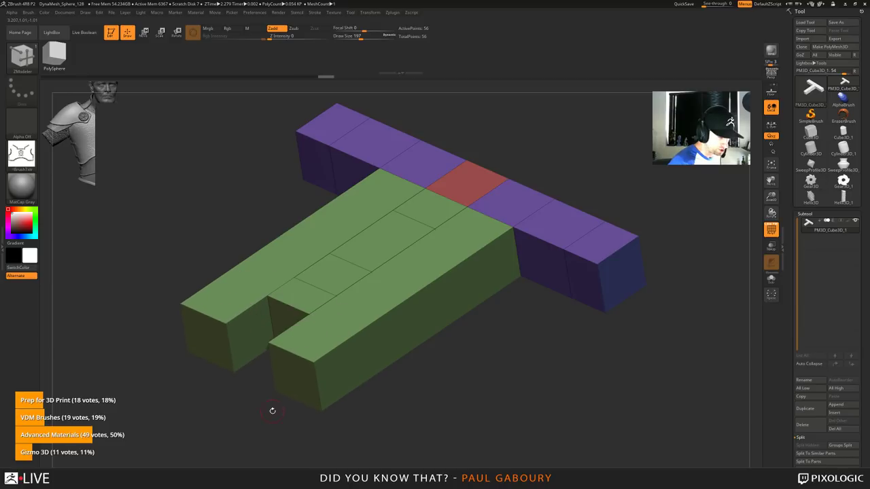
pyautogui.moveTo(418, 374); pyautogui.dragTo(446, 310)
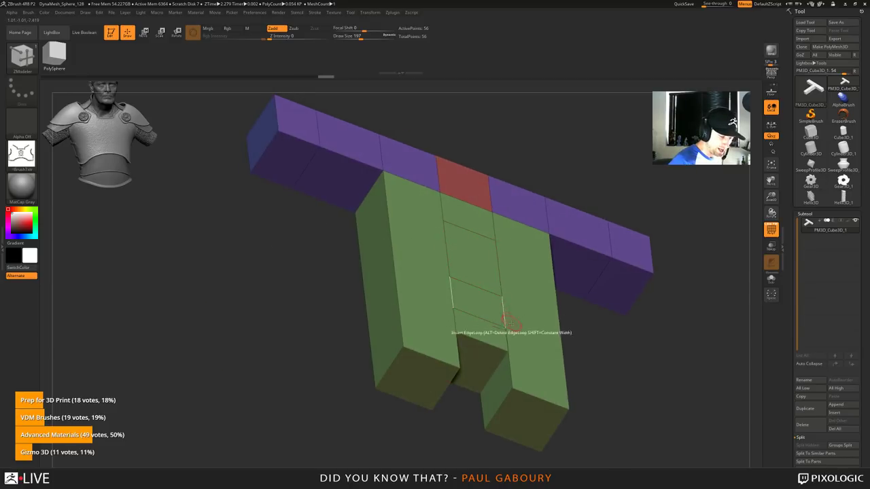
pyautogui.moveTo(584, 328); pyautogui.dragTo(521, 314)
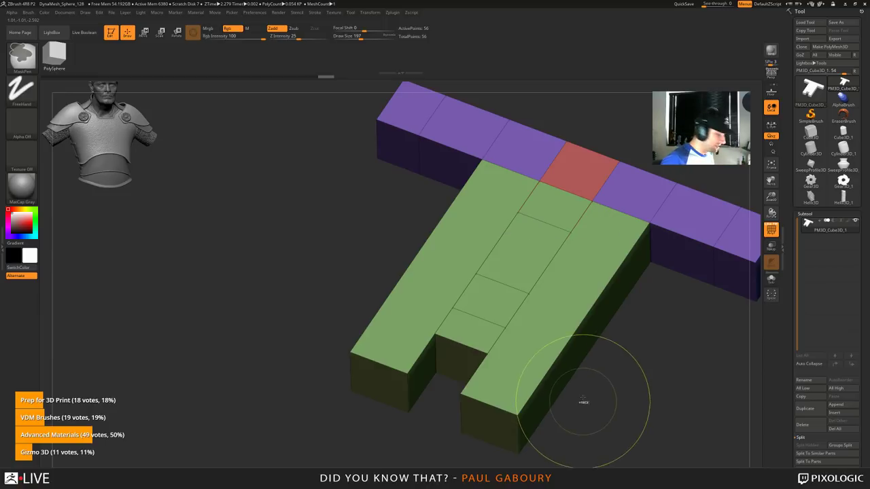
pyautogui.hotkey('ctrl', 'z')
# Step: Set the polygon action to QMesh and try pulling the crossbar's front faces forward along the arm
pyautogui.press('space')
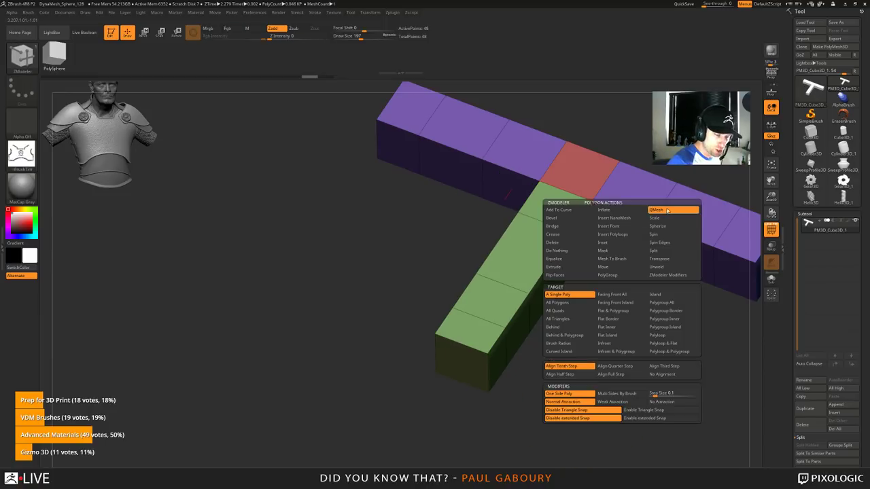
pyautogui.click(658, 212)
pyautogui.moveTo(631, 310)
pyautogui.mouseDown()
pyautogui.moveTo(573, 259)
pyautogui.moveTo(476, 338)
pyautogui.mouseUp()
pyautogui.keyDown('shift'); pyautogui.moveTo(585, 362); pyautogui.dragTo(562, 406); pyautogui.keyUp('shift')
pyautogui.hotkey('ctrl', 'z')
pyautogui.hotkey('ctrl', 'z')
pyautogui.hotkey('ctrl', 'z')
# Step: Try pulling the crossbar's front faces beside the arm forward with QMesh aligned to tenth steps
pyautogui.press('space')
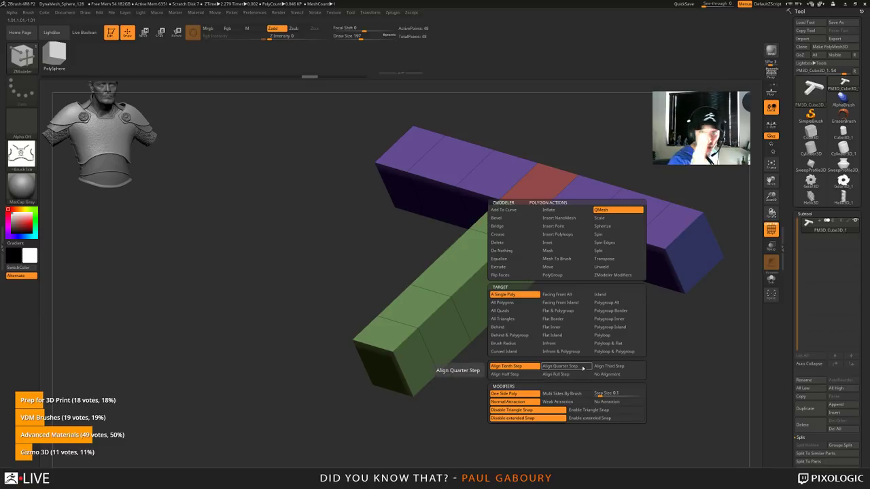
pyautogui.click(537, 372)
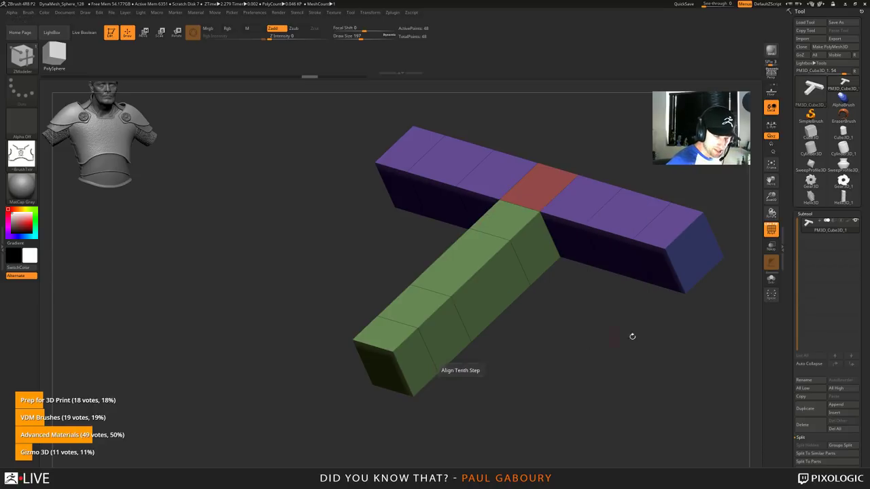
pyautogui.moveTo(560, 246)
pyautogui.mouseDown()
pyautogui.moveTo(574, 244)
pyautogui.moveTo(555, 260)
pyautogui.mouseUp()
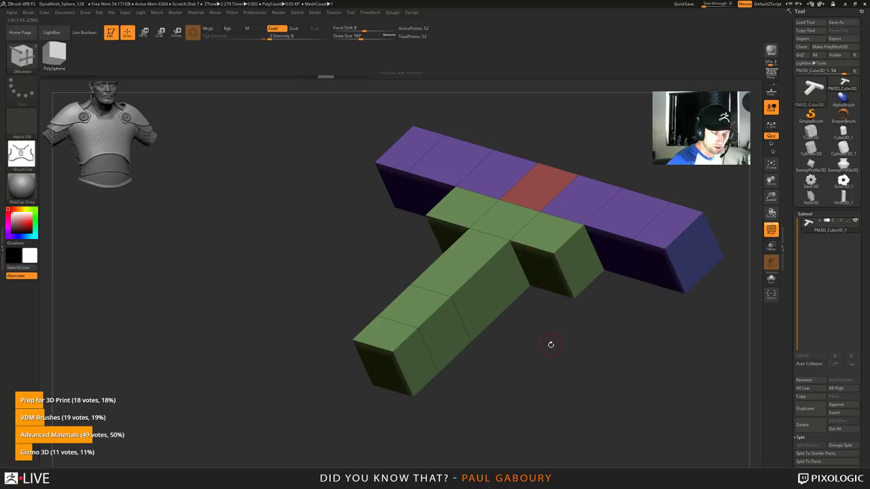
pyautogui.hotkey('ctrl', 'z')
# Step: Set the QMesh alignment to Align Quarter Step and try pulling the crossbar's front faces beside the arm forward
pyautogui.press('space')
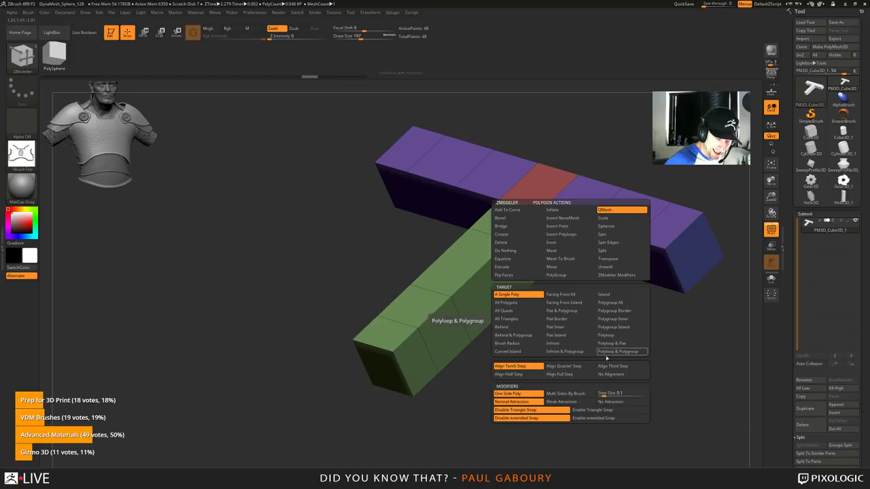
pyautogui.click(563, 366)
pyautogui.moveTo(574, 236); pyautogui.dragTo(549, 275)
pyautogui.hotkey('ctrl', 'z')
pyautogui.moveTo(577, 240); pyautogui.dragTo(574, 246)
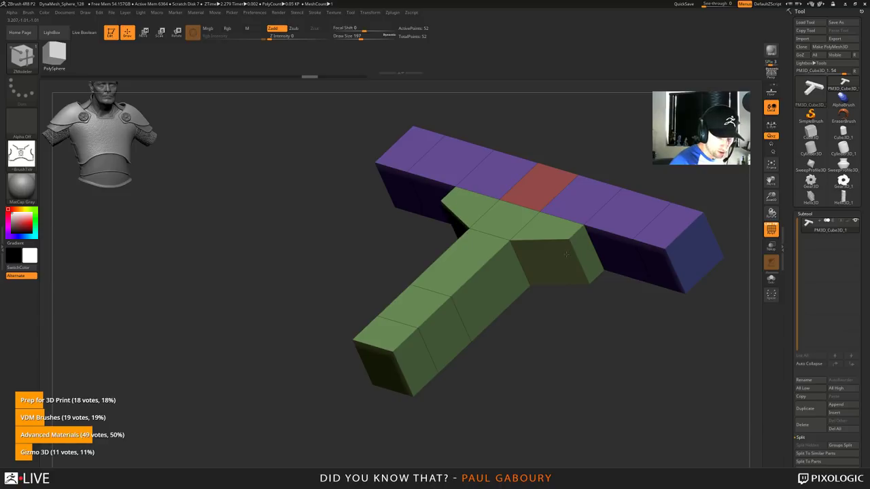
pyautogui.moveTo(566, 254); pyautogui.dragTo(542, 341)
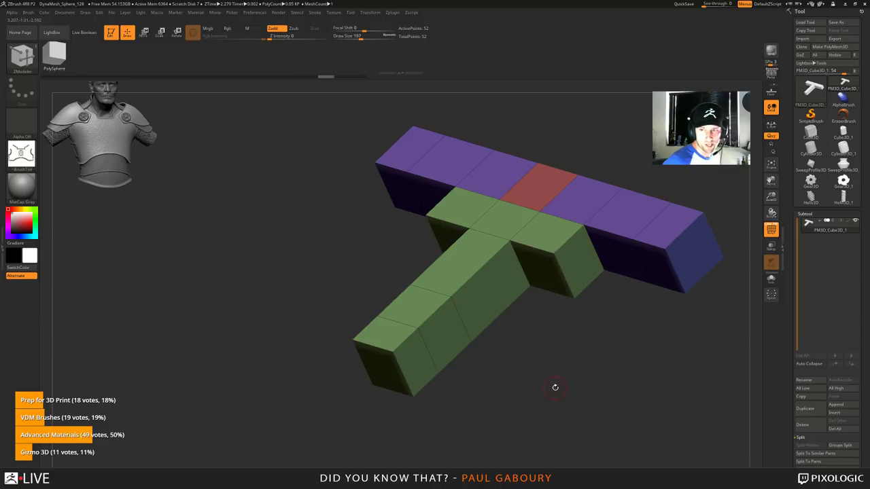
pyautogui.hotkey('ctrl', 'z')
# Step: Set QMesh to Align Half Step with Enable Triangle Snap and try pulling the front faces beside the arm forward
pyautogui.press('space')
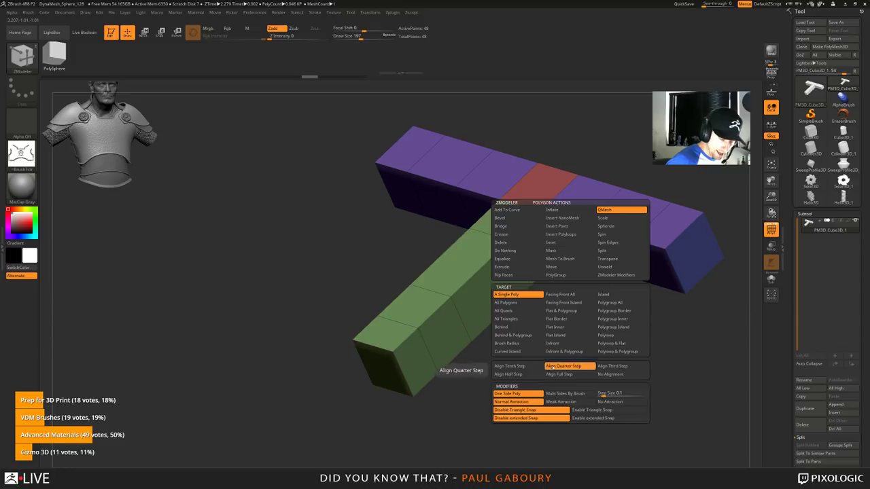
pyautogui.click(509, 366)
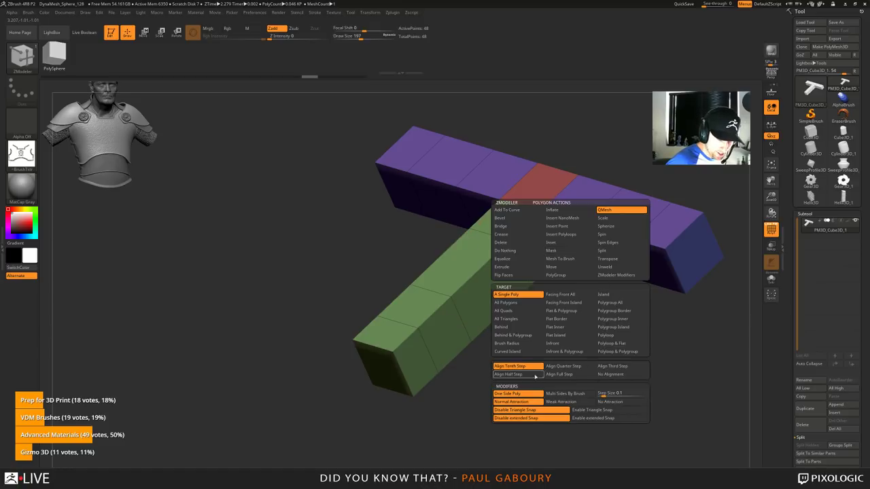
pyautogui.click(602, 412)
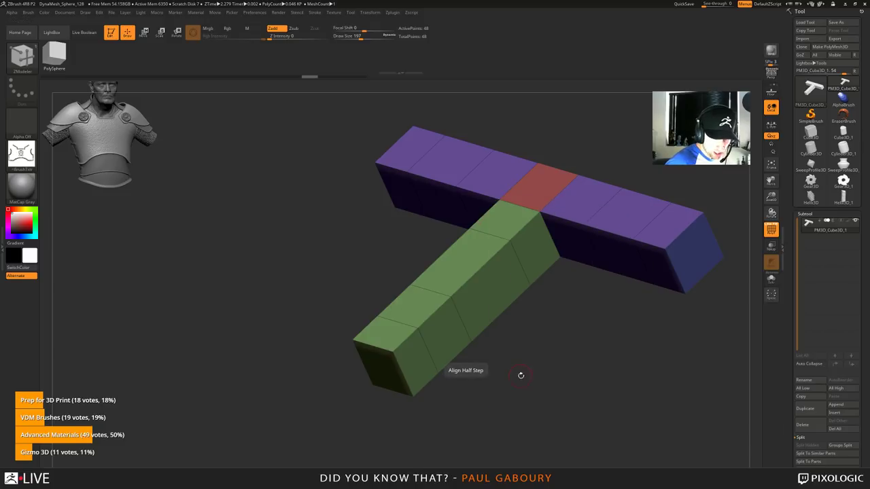
pyautogui.moveTo(573, 241); pyautogui.dragTo(549, 262)
pyautogui.click(557, 255)
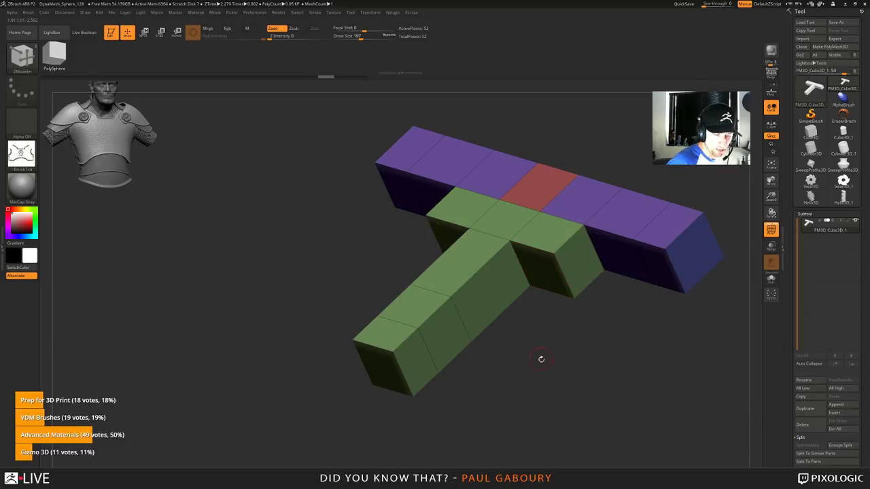
pyautogui.hotkey('ctrl', 'z')
# Step: Restore Disable Triangle Snap and Align Tenth Step, and QMesh the front faces beside the arm into angled corner braces on both sides
pyautogui.press('space')
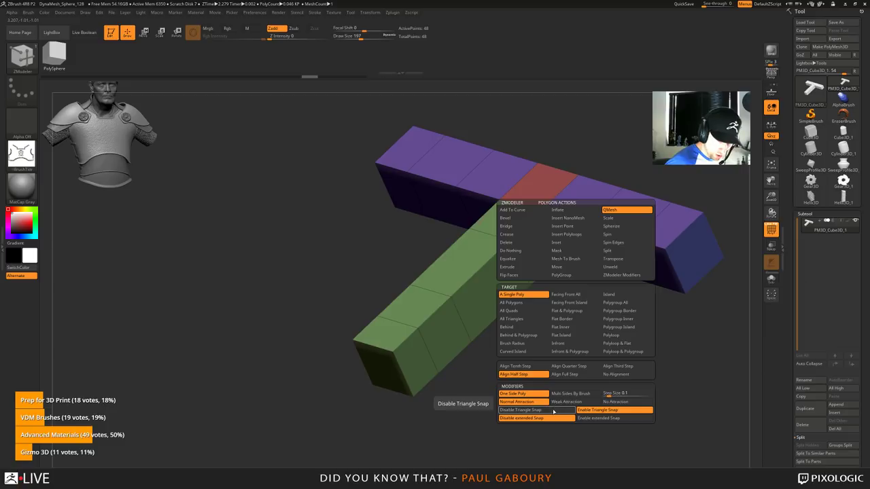
pyautogui.click(521, 410)
pyautogui.click(515, 367)
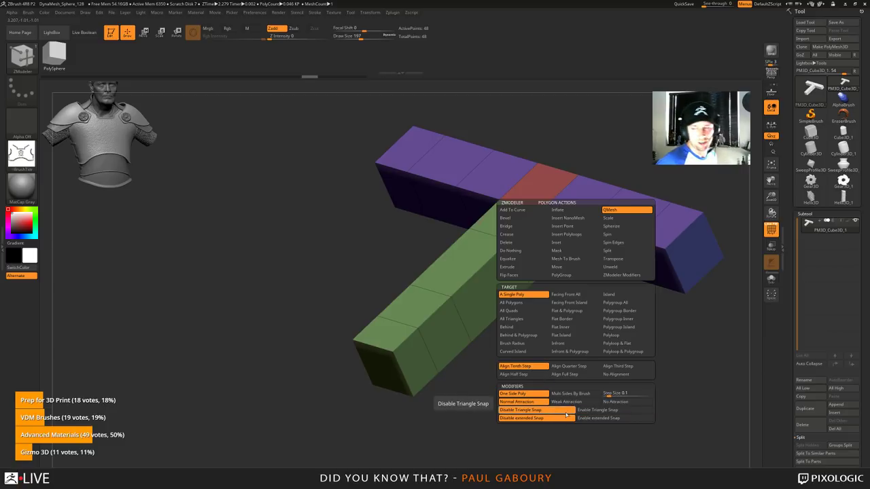
pyautogui.moveTo(577, 243); pyautogui.dragTo(548, 273)
pyautogui.moveTo(549, 350); pyautogui.dragTo(562, 329)
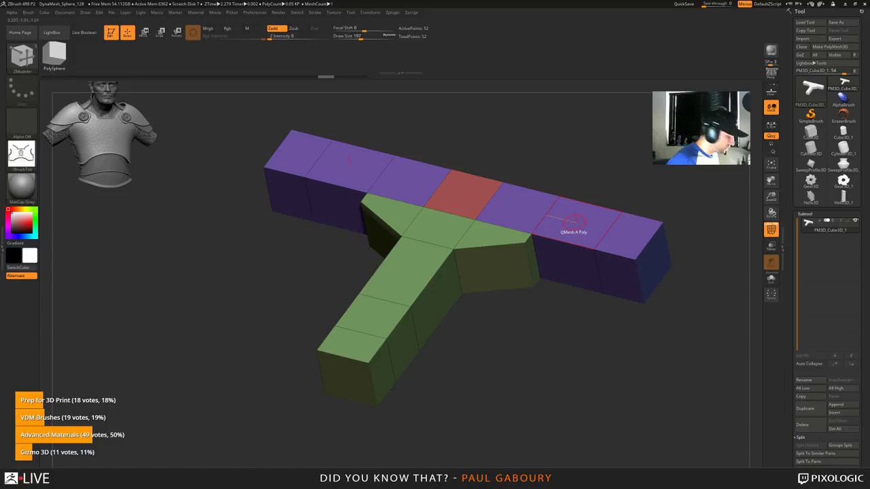
# Step: Set the QMesh target to Flat & Polygroup and try raising the crossbar's purple top faces
pyautogui.press('space')
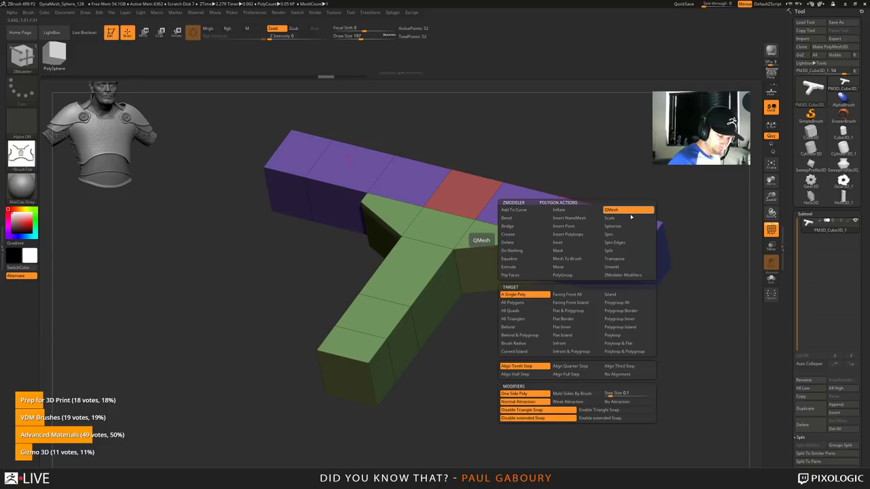
pyautogui.click(574, 311)
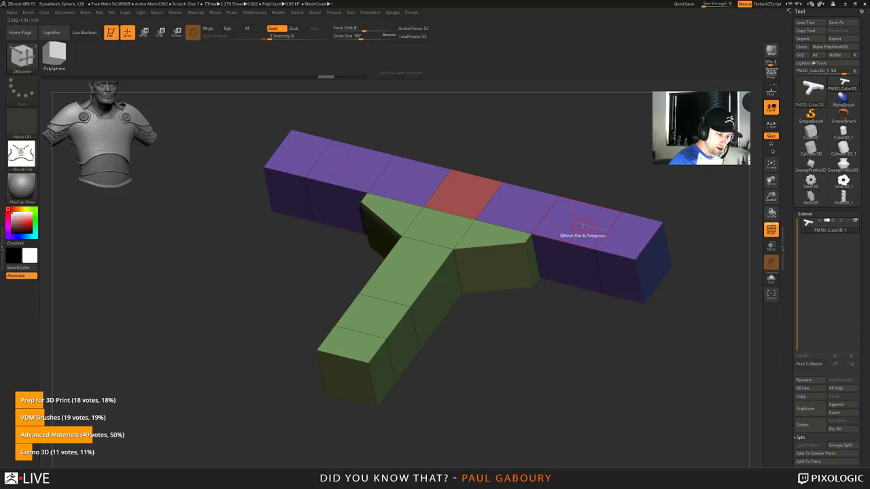
pyautogui.moveTo(581, 224); pyautogui.dragTo(574, 173)
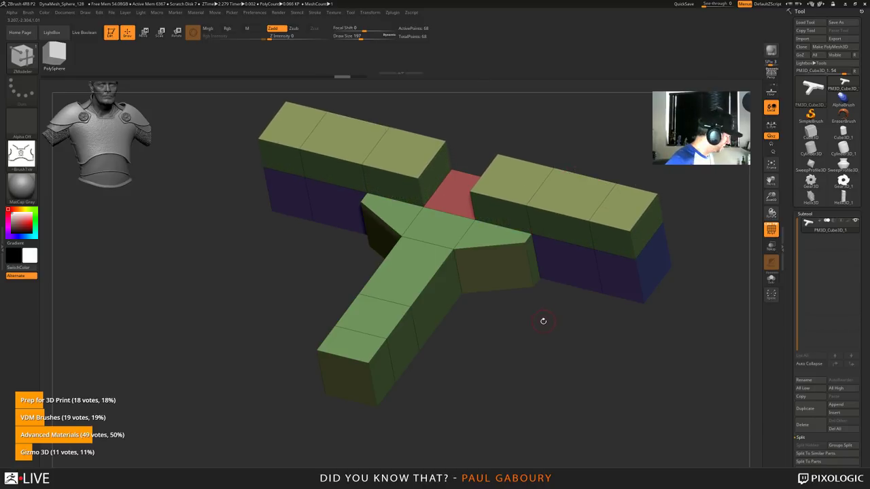
pyautogui.hotkey('ctrl', 'z')
# Step: Isolate the T shape's flat top faces to inspect them, and show the whole mesh again
pyautogui.moveTo(558, 365); pyautogui.dragTo(528, 357)
pyautogui.keyDown('alt'); pyautogui.moveTo(548, 322); pyautogui.dragTo(533, 365); pyautogui.keyUp('alt')
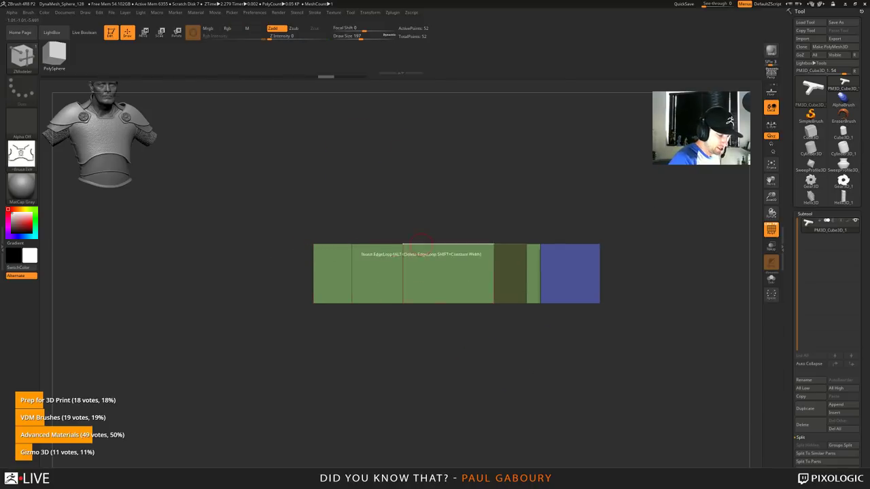
pyautogui.keyDown('ctrl'); pyautogui.keyDown('shift'); pyautogui.moveTo(259, 200); pyautogui.dragTo(703, 254); pyautogui.keyUp('shift'); pyautogui.keyUp('ctrl')
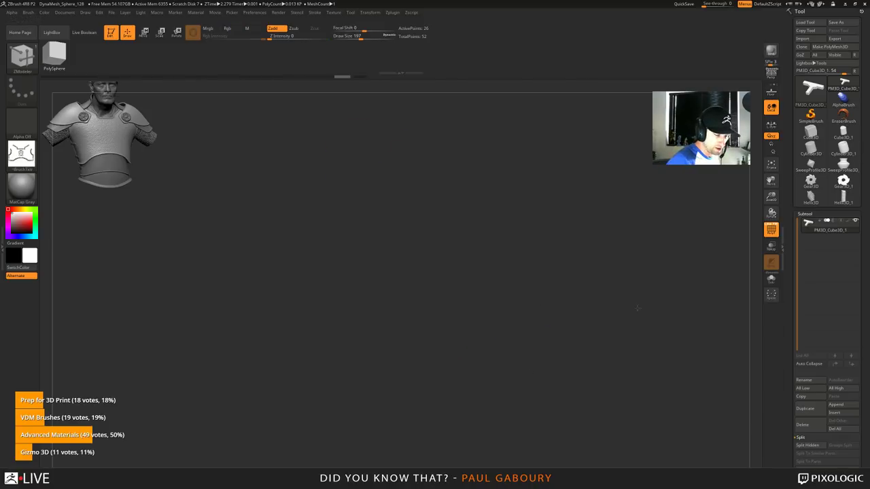
pyautogui.moveTo(639, 306); pyautogui.dragTo(620, 438)
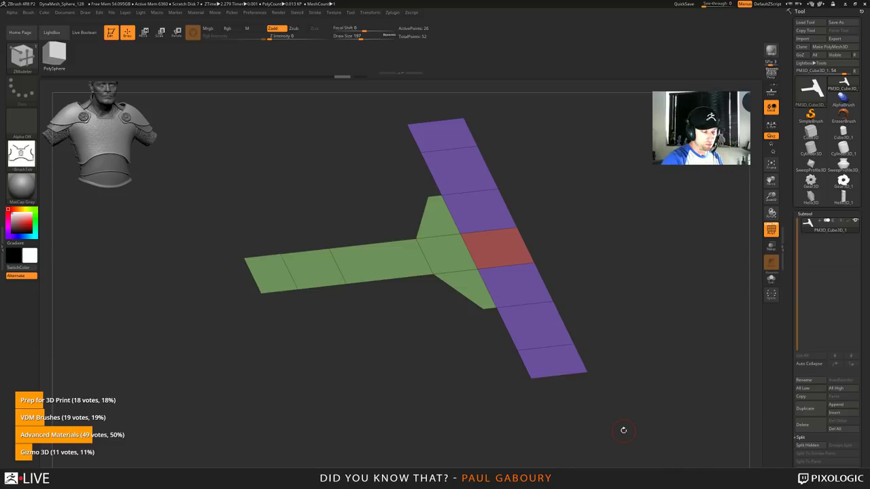
pyautogui.keyDown('ctrl'); pyautogui.keyDown('shift'); pyautogui.click(422, 400); pyautogui.keyUp('shift'); pyautogui.keyUp('ctrl')
# Step: Set the QMesh target to Flat Island and raise the T shape's entire top surface as a new layer
pyautogui.press('space')
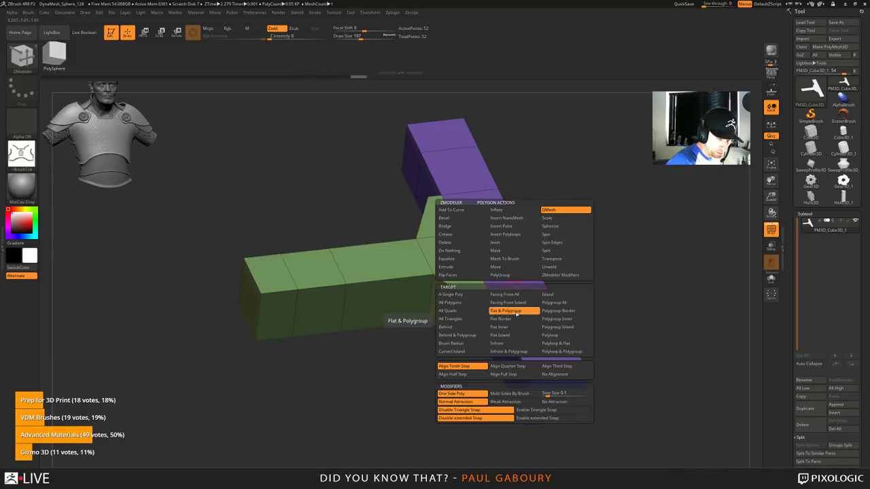
pyautogui.click(500, 335)
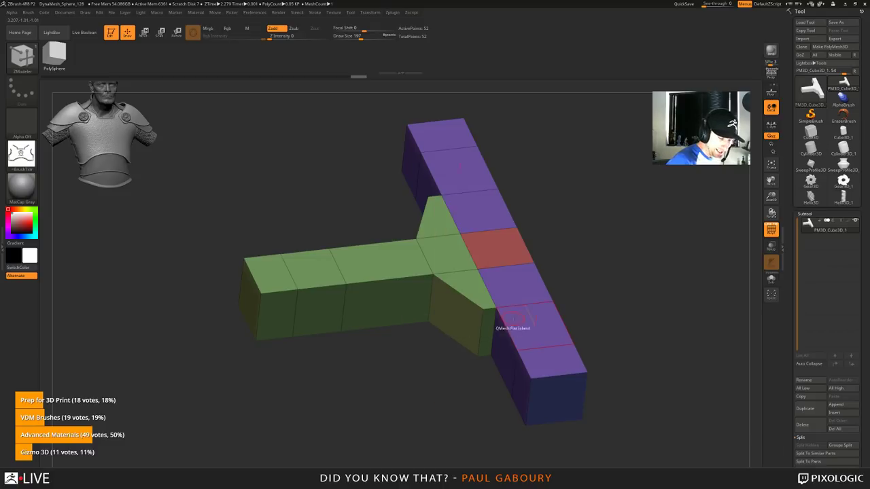
pyautogui.moveTo(515, 319); pyautogui.dragTo(519, 243)
pyautogui.press('alt')
pyautogui.press('alt')
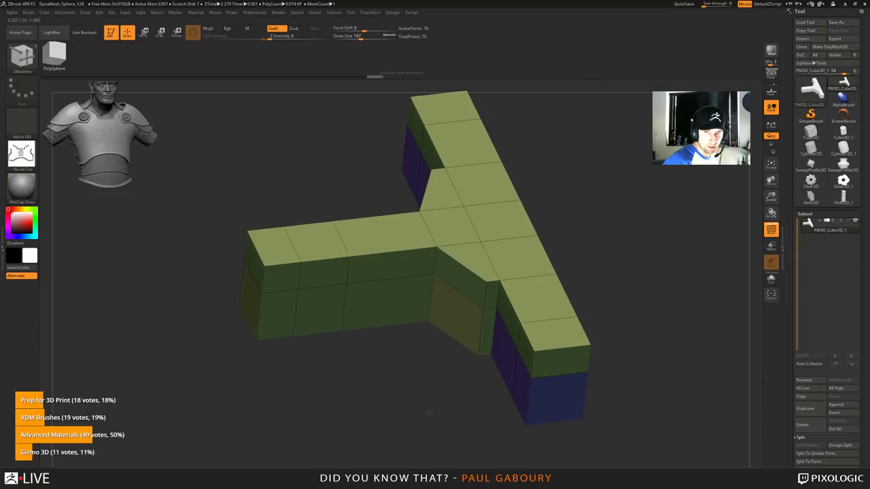
pyautogui.moveTo(428, 410)
pyautogui.mouseDown()
pyautogui.moveTo(435, 384)
pyautogui.moveTo(424, 399)
pyautogui.moveTo(437, 395)
pyautogui.mouseUp()
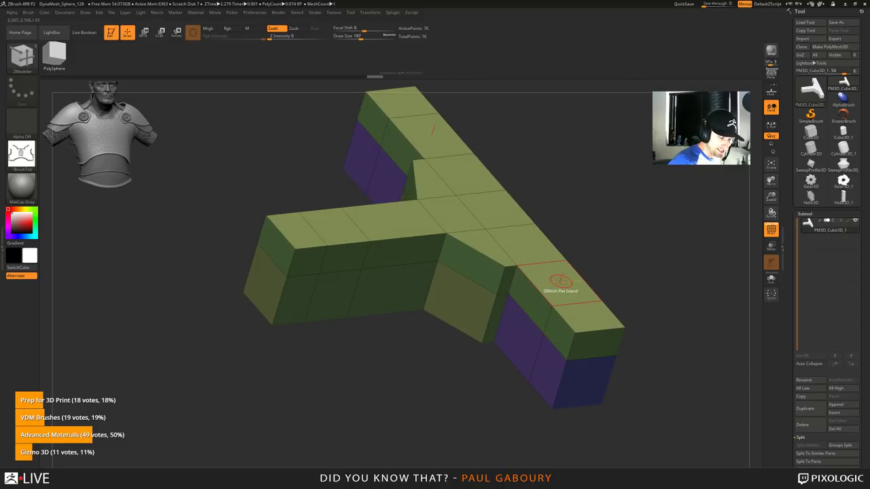
# Step: Set the QMesh target to A Single Poly and push the crossbar's second-to-last top faces down through the mesh, cutting gaps on both sides
pyautogui.press('space')
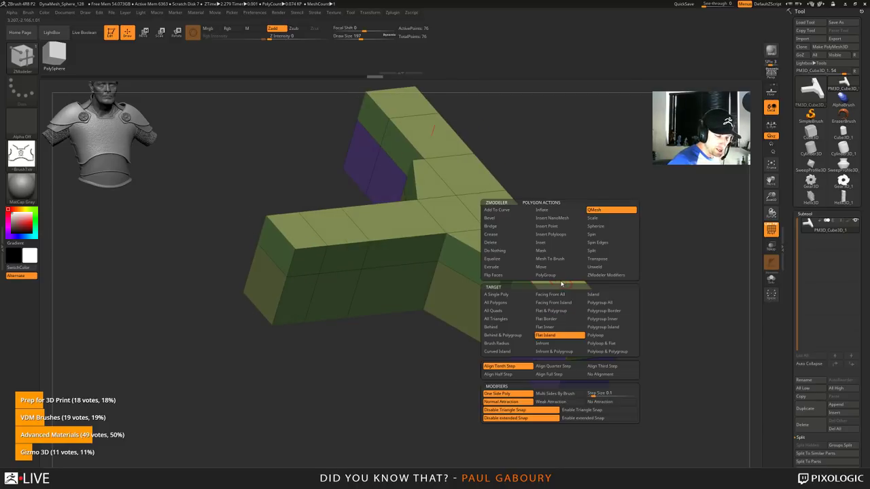
pyautogui.click(503, 294)
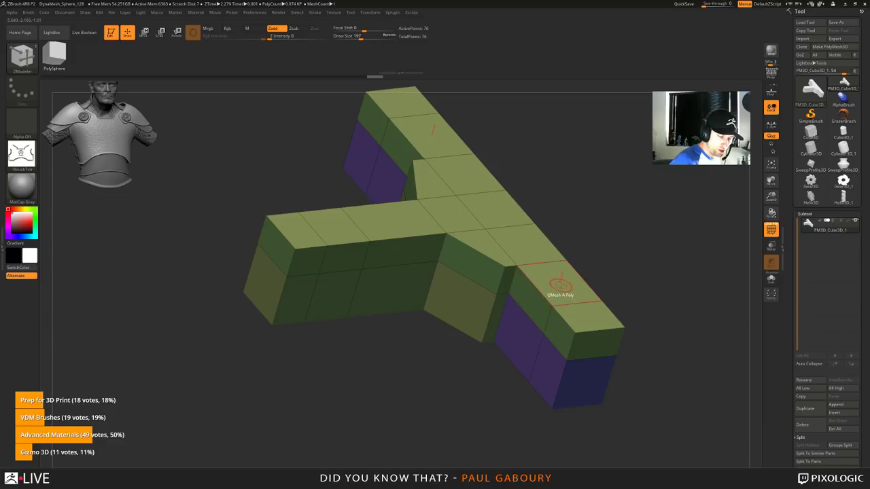
pyautogui.moveTo(561, 286); pyautogui.dragTo(535, 325)
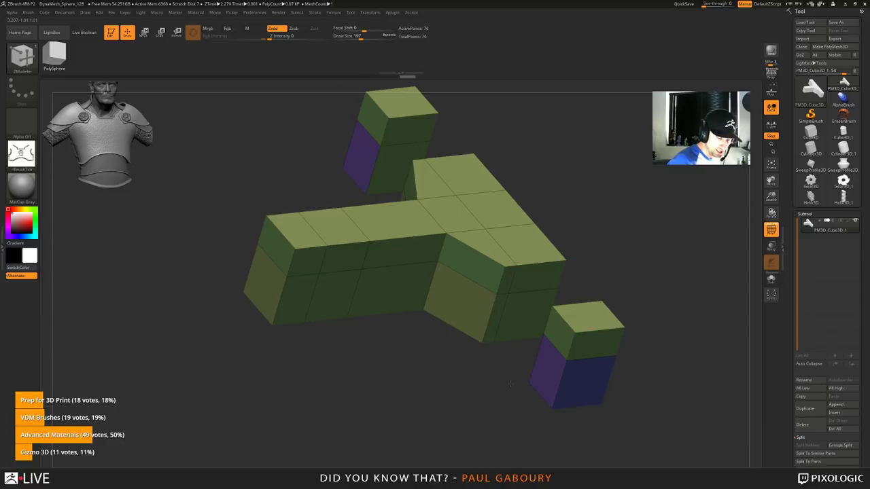
pyautogui.moveTo(515, 381); pyautogui.dragTo(565, 384)
pyautogui.moveTo(570, 345); pyautogui.dragTo(530, 370)
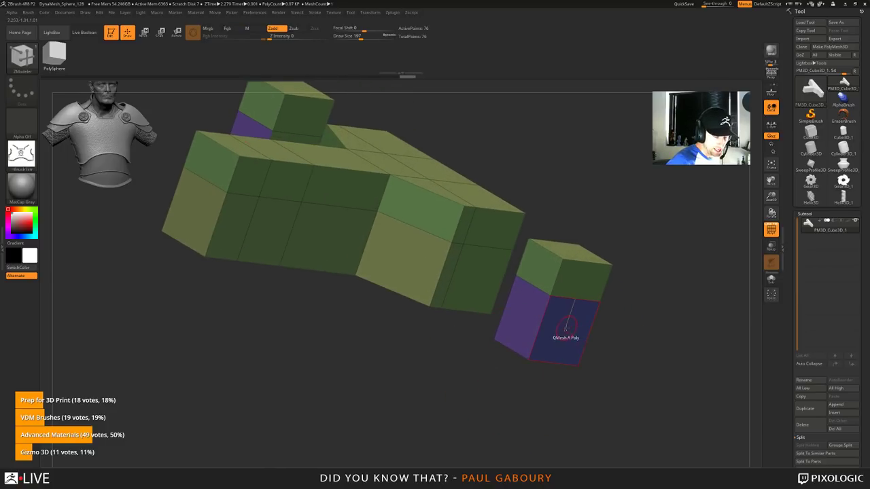
# Step: Inset the lower outer and inner faces of the detached end blocks on both sides with the Inset polygon action
pyautogui.press('space')
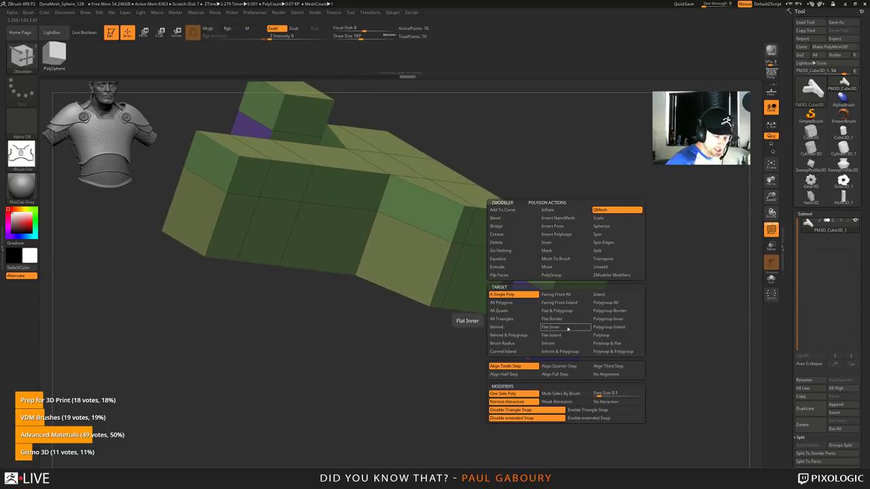
pyautogui.click(557, 243)
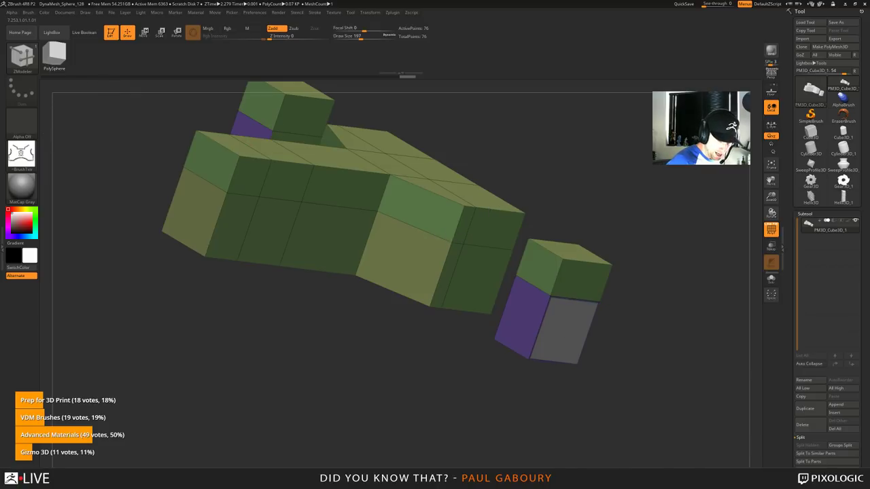
pyautogui.moveTo(568, 319); pyautogui.dragTo(568, 315)
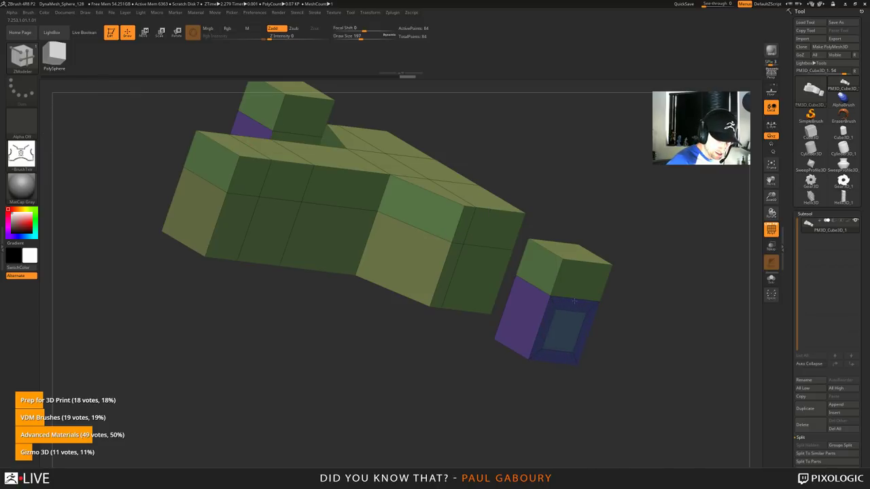
pyautogui.moveTo(543, 391); pyautogui.dragTo(572, 416)
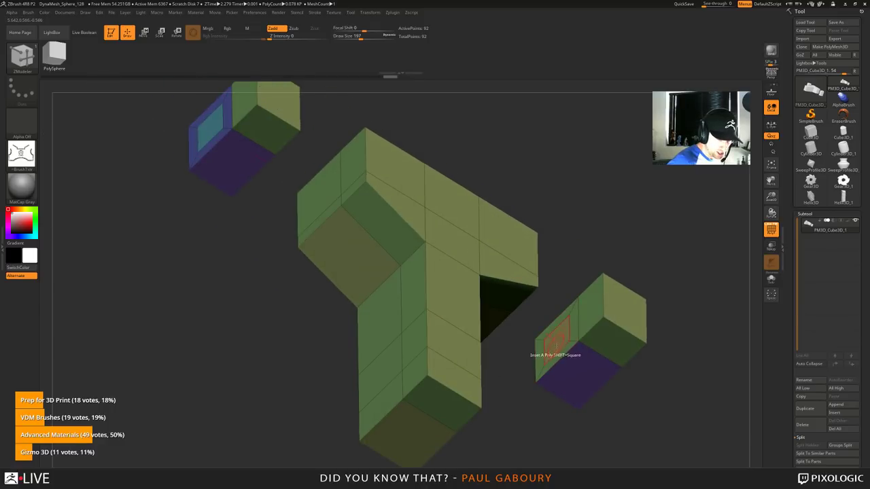
pyautogui.moveTo(524, 401)
pyautogui.mouseDown()
pyautogui.moveTo(527, 426)
pyautogui.moveTo(536, 403)
pyautogui.mouseUp()
# Step: Set the polygon action to QMesh and push the inset faces through the end blocks to open square holes on both sides
pyautogui.press('space')
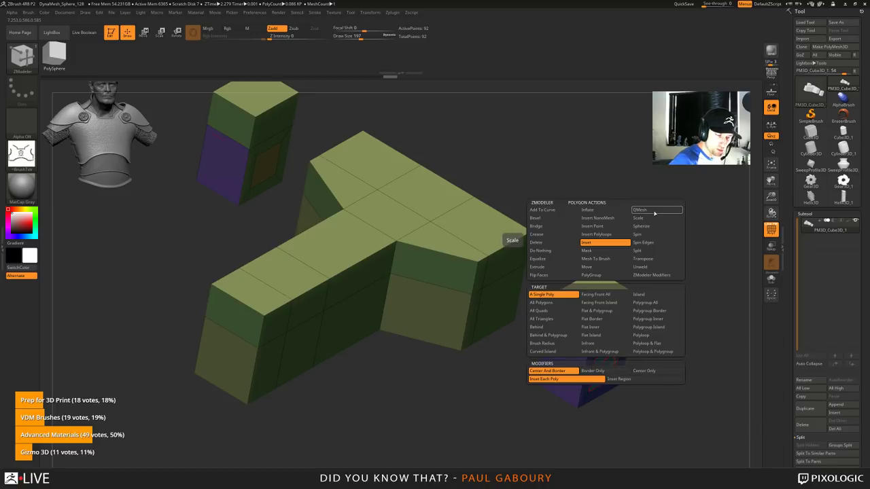
pyautogui.click(620, 243)
pyautogui.moveTo(592, 394); pyautogui.dragTo(492, 369)
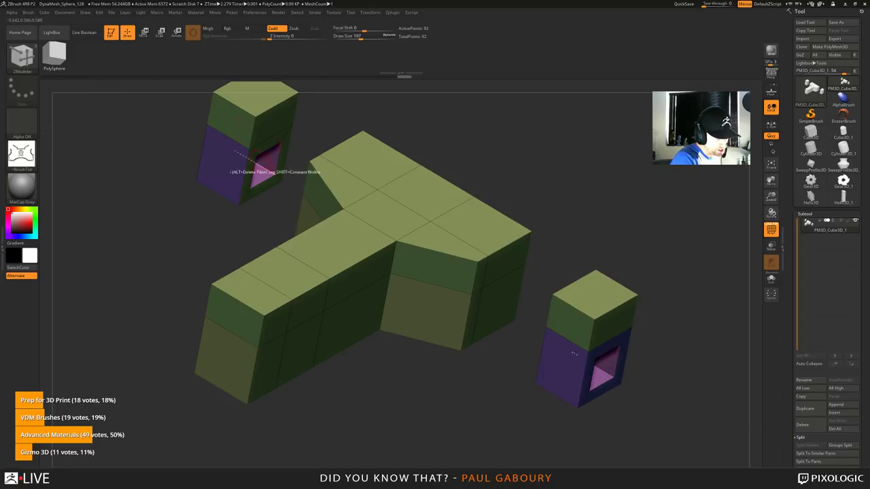
pyautogui.moveTo(544, 415); pyautogui.dragTo(503, 375)
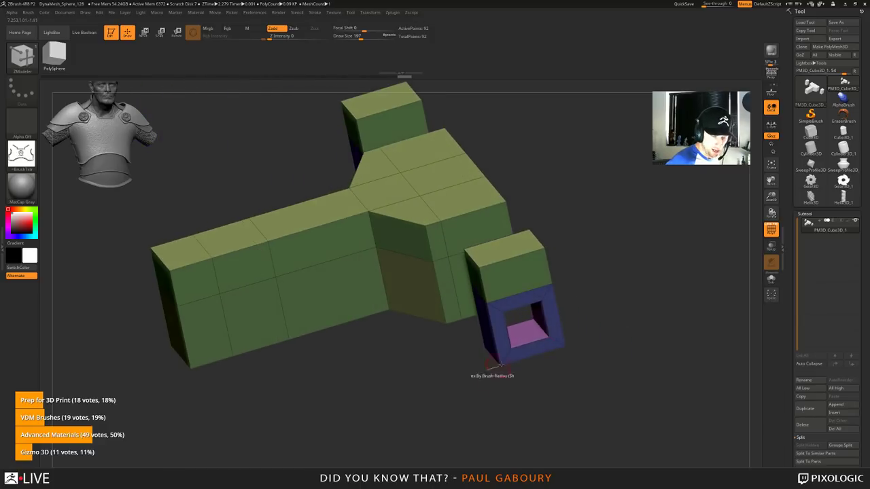
pyautogui.moveTo(546, 405); pyautogui.dragTo(574, 400)
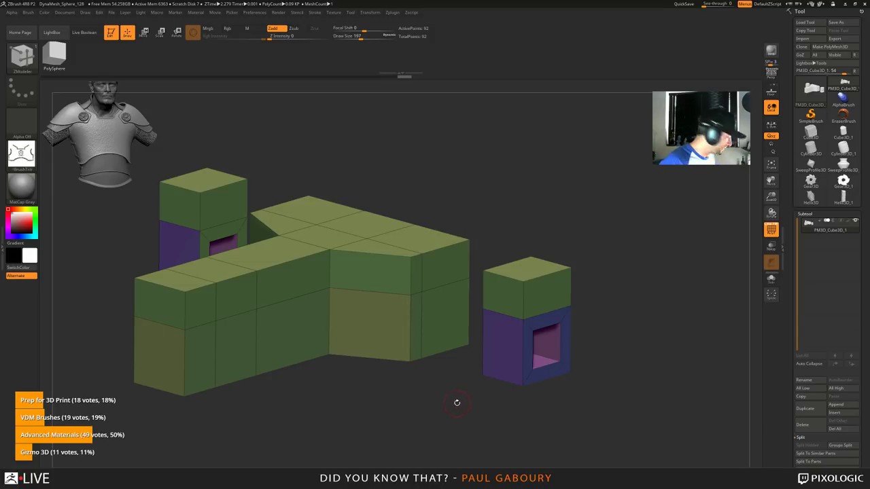
# Step: Switch the active tool from the T-shaped form to the armored bust knightV19_01
pyautogui.moveTo(449, 407)
pyautogui.mouseDown()
pyautogui.moveTo(530, 383)
pyautogui.moveTo(476, 373)
pyautogui.moveTo(474, 382)
pyautogui.mouseUp()
pyautogui.press('s')
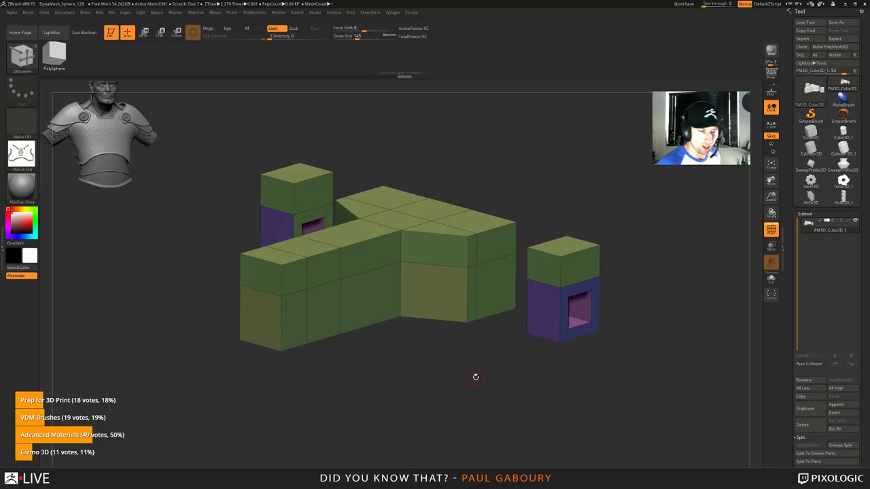
pyautogui.click(813, 88)
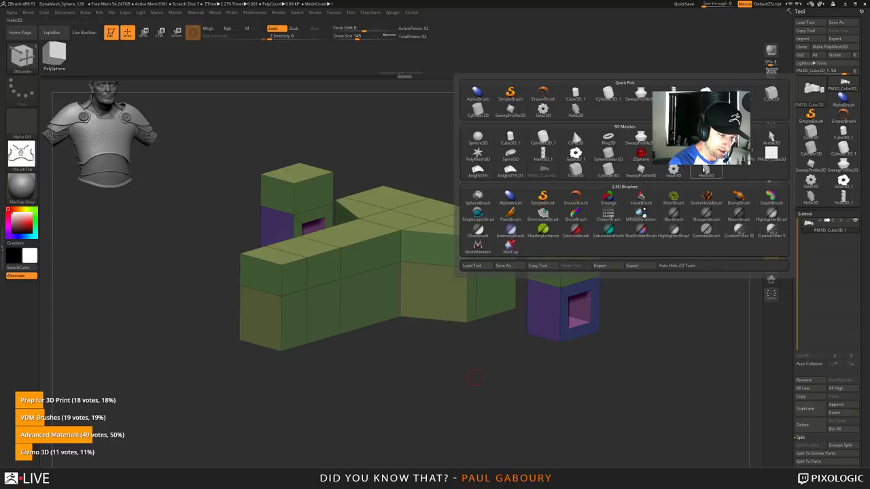
pyautogui.click(510, 170)
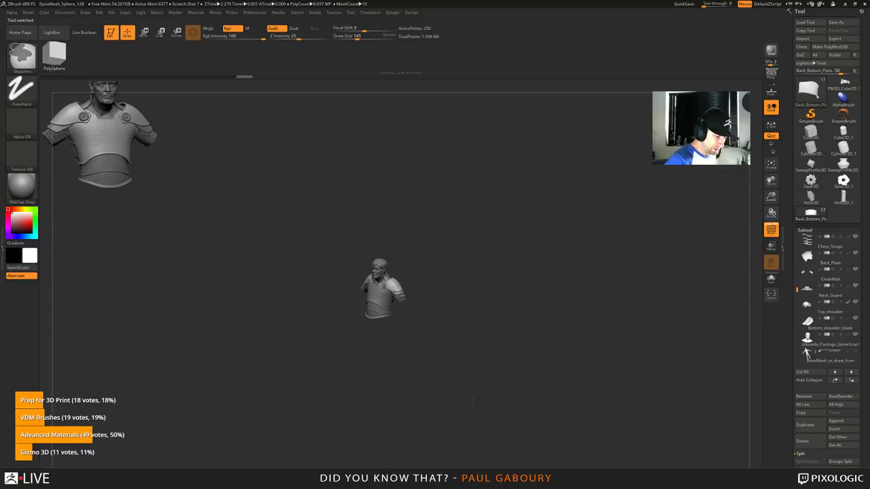
# Step: Make the front chest plate the active subtool, show it unsubdivided, and isolate it by hiding all the other subtools
pyautogui.press('s')
pyautogui.moveTo(450, 331); pyautogui.dragTo(439, 332)
pyautogui.moveTo(439, 337); pyautogui.dragTo(455, 331)
pyautogui.keyDown('alt'); pyautogui.moveTo(389, 272); pyautogui.dragTo(401, 258, button='right'); pyautogui.keyUp('alt')
pyautogui.keyDown('alt'); pyautogui.click(396, 256); pyautogui.keyUp('alt')
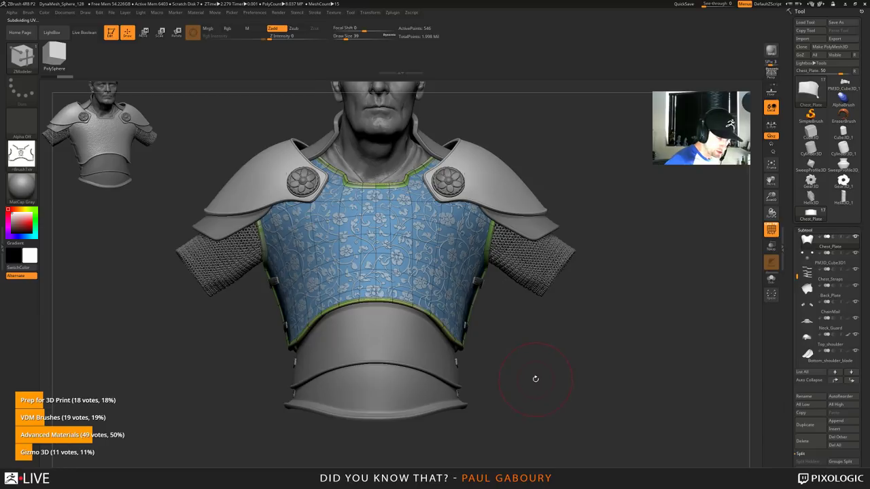
pyautogui.keyDown('alt'); pyautogui.moveTo(535, 378); pyautogui.dragTo(556, 384); pyautogui.keyUp('alt')
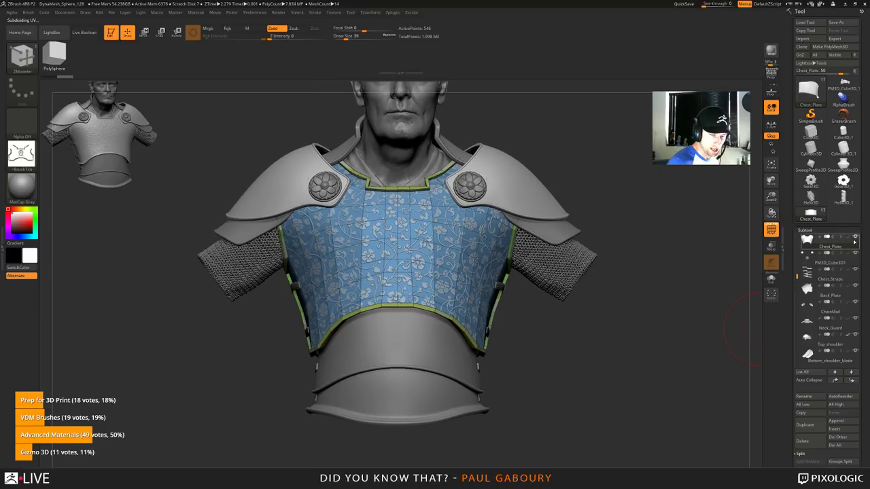
pyautogui.keyDown('alt'); pyautogui.click(855, 238); pyautogui.keyUp('alt')
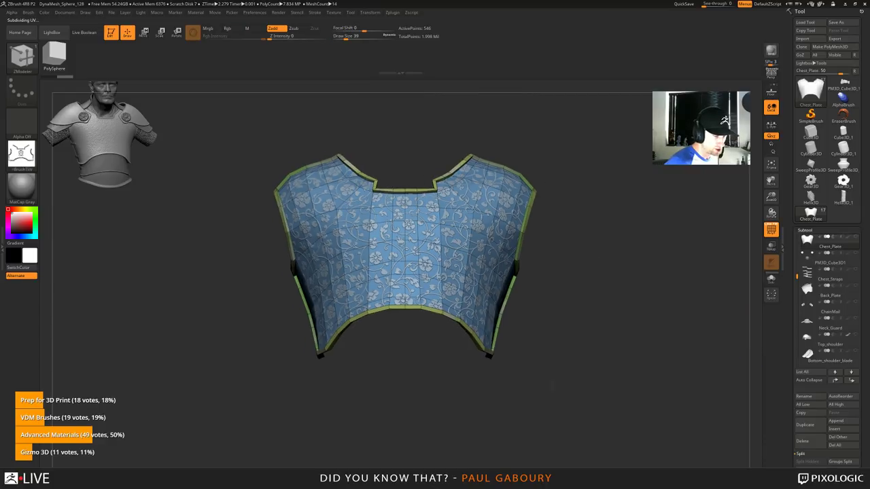
pyautogui.keyDown('alt'); pyautogui.moveTo(552, 386); pyautogui.dragTo(560, 384); pyautogui.keyUp('alt')
# Step: Turn off the surface Noise pattern on the isolated chest plate
pyautogui.click(805, 231)
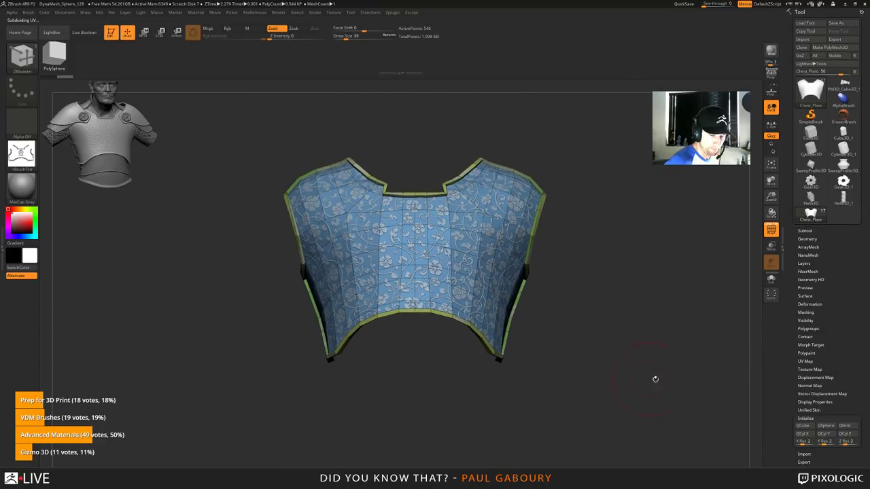
pyautogui.click(806, 418)
pyautogui.moveTo(532, 385)
pyautogui.mouseDown()
pyautogui.moveTo(489, 395)
pyautogui.moveTo(543, 382)
pyautogui.mouseUp()
pyautogui.click(805, 295)
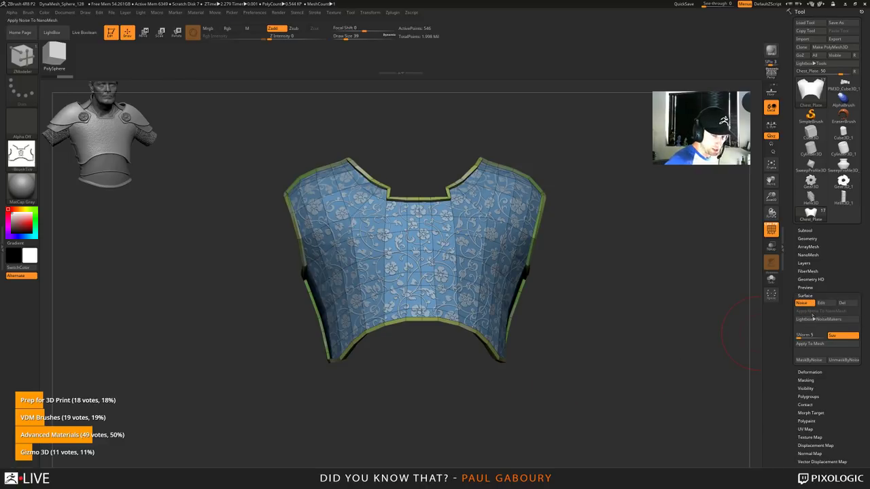
pyautogui.click(802, 302)
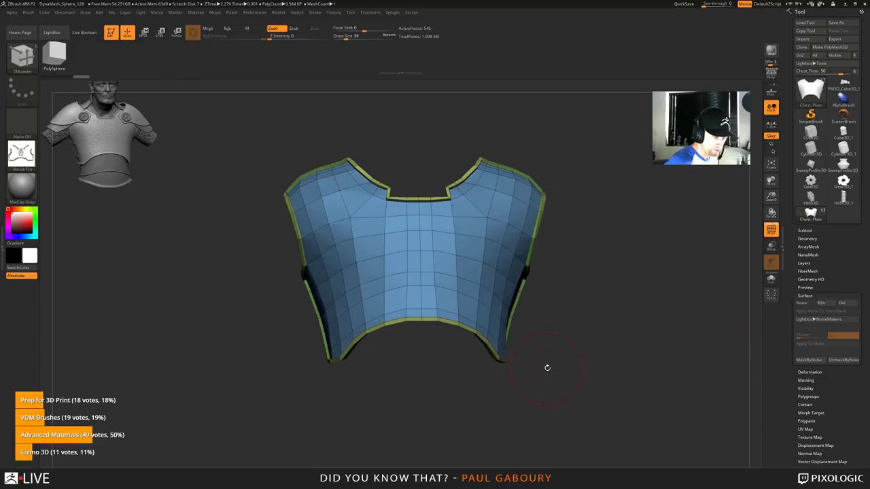
# Step: Turn on Dynamic Subdivision and use the Crease edge action with the EdgeLoop Complete target on the chest plate's rim at the neckline
pyautogui.hotkey('ctrl', 'd')
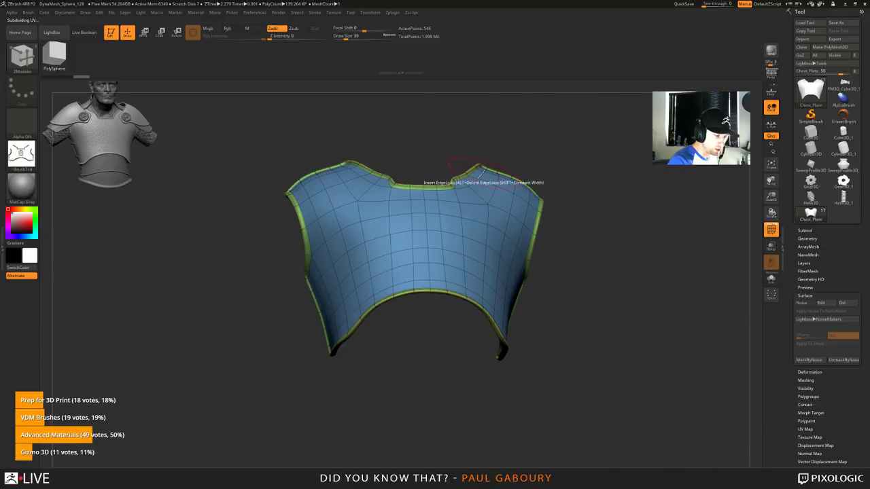
pyautogui.keyDown('alt'); pyautogui.moveTo(484, 178); pyautogui.dragTo(475, 232, button='right'); pyautogui.keyUp('alt')
pyautogui.keyDown('ctrl'); pyautogui.moveTo(474, 233); pyautogui.dragTo(489, 292, button='right'); pyautogui.keyUp('ctrl')
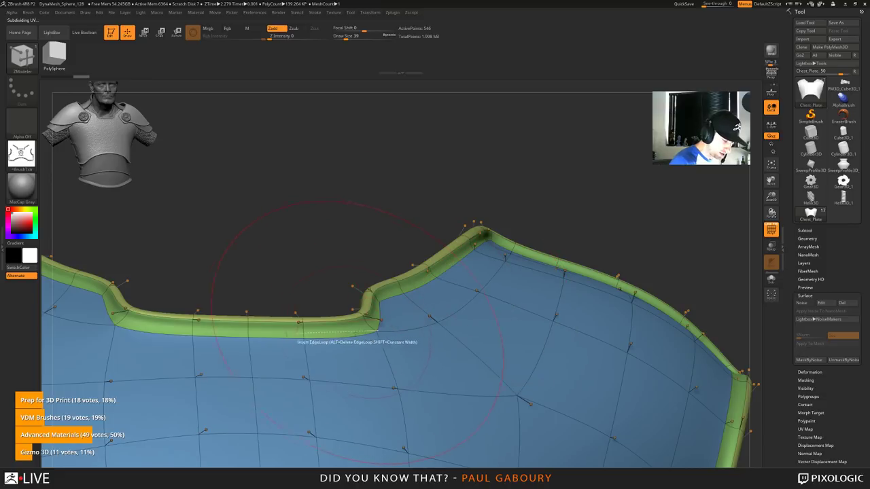
pyautogui.press('space')
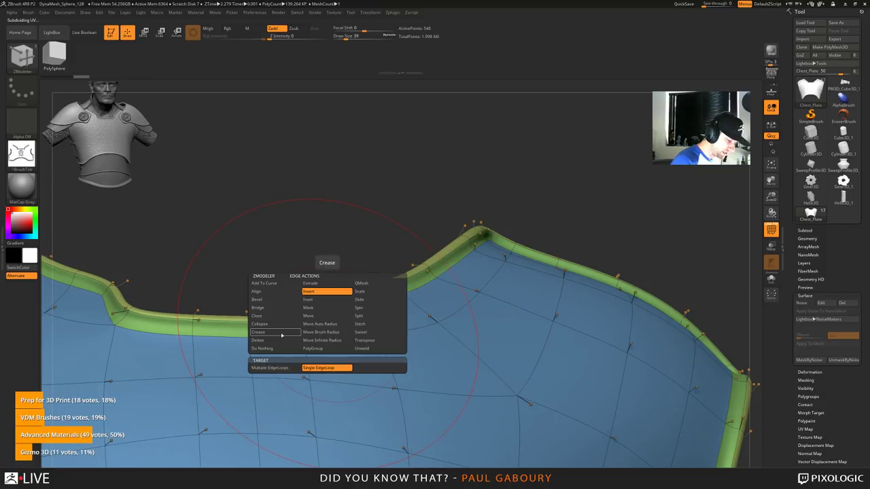
pyautogui.click(258, 331)
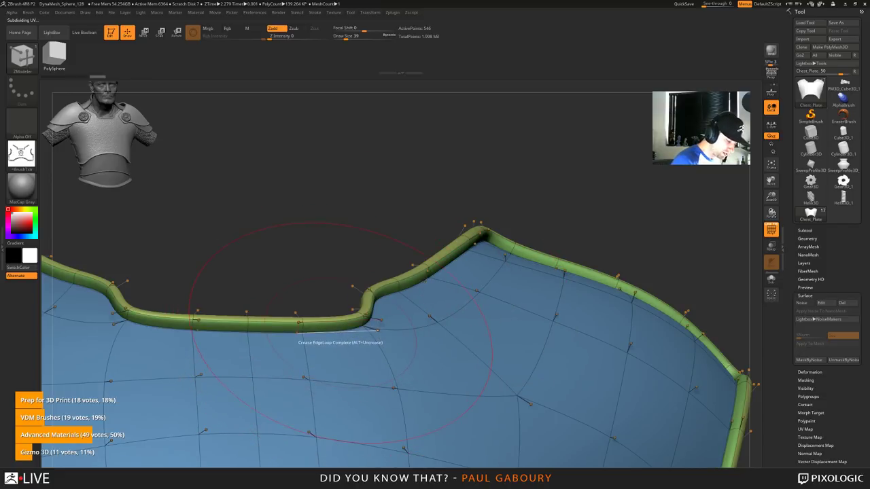
# Step: Keep the Crease action's target at EdgeLoop Complete and turn off the chest plate's Dynamic Subdivision preview
pyautogui.keyDown('ctrl'); pyautogui.moveTo(514, 379); pyautogui.dragTo(479, 383, button='right'); pyautogui.keyUp('ctrl')
pyautogui.press('f')
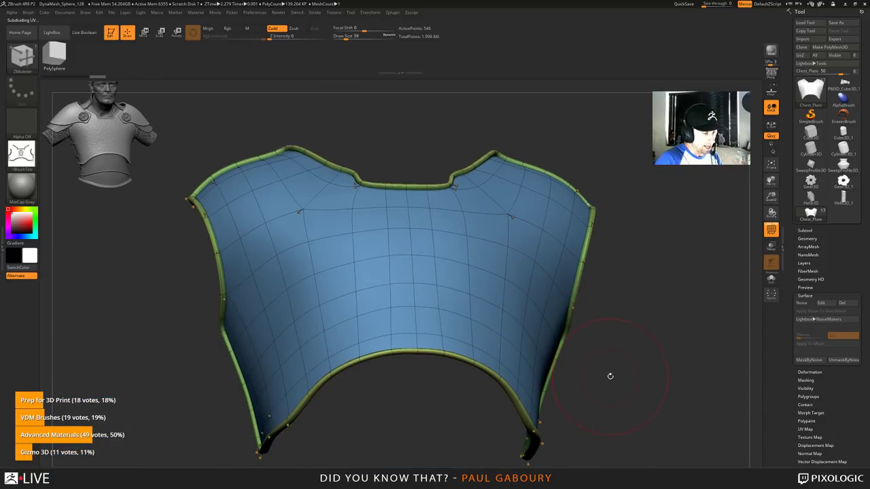
pyautogui.moveTo(611, 377)
pyautogui.mouseDown()
pyautogui.moveTo(571, 384)
pyautogui.moveTo(609, 391)
pyautogui.moveTo(611, 378)
pyautogui.mouseUp()
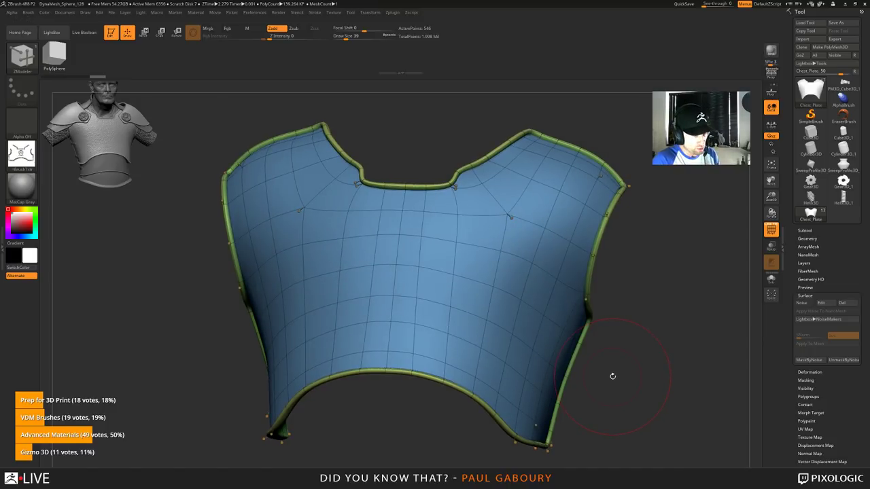
pyautogui.moveTo(575, 396)
pyautogui.mouseDown()
pyautogui.moveTo(484, 383)
pyautogui.moveTo(561, 393)
pyautogui.mouseUp()
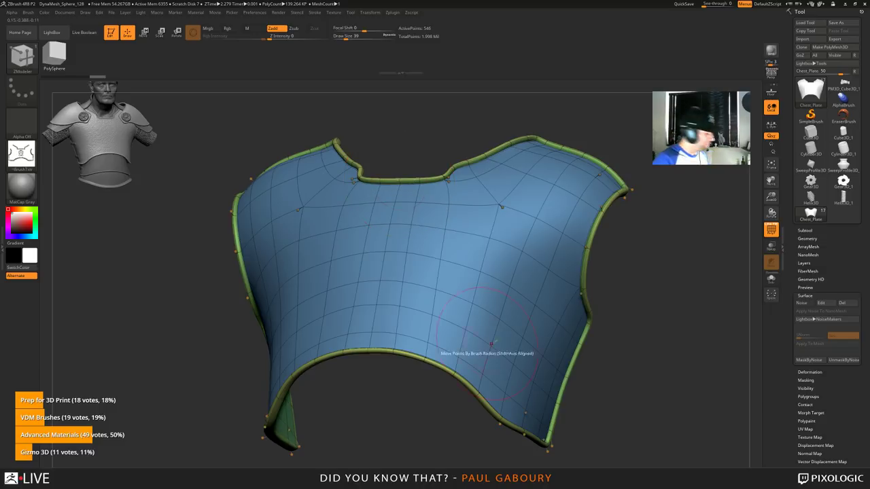
pyautogui.keyDown('ctrl'); pyautogui.moveTo(428, 299); pyautogui.dragTo(445, 151, button='right'); pyautogui.keyUp('ctrl')
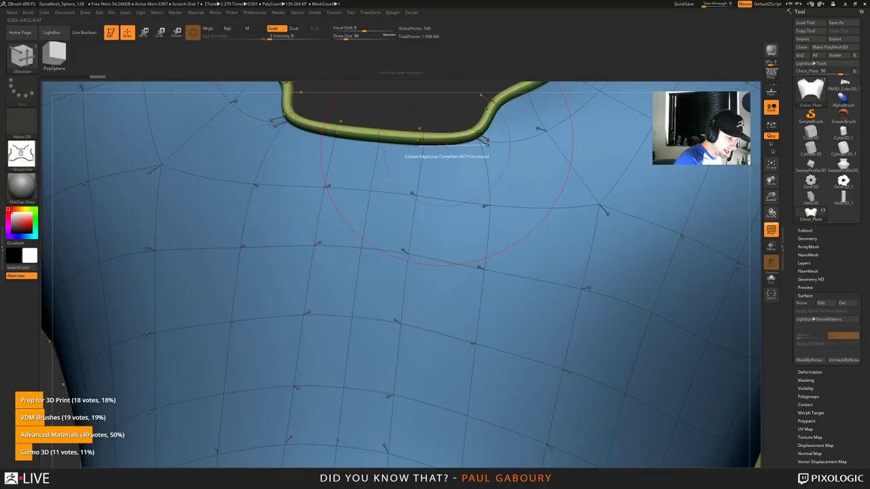
pyautogui.press('space')
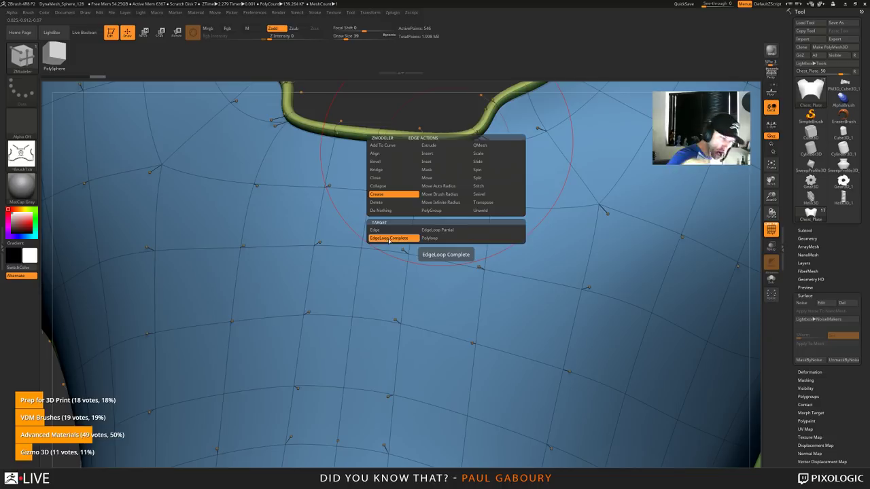
pyautogui.click(389, 240)
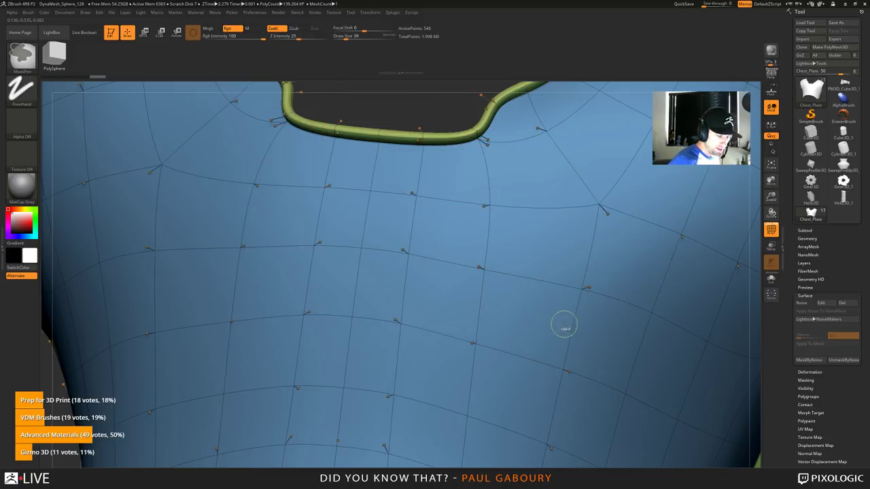
pyautogui.keyDown('ctrl'); pyautogui.moveTo(574, 350); pyautogui.dragTo(528, 300, button='right'); pyautogui.keyUp('ctrl')
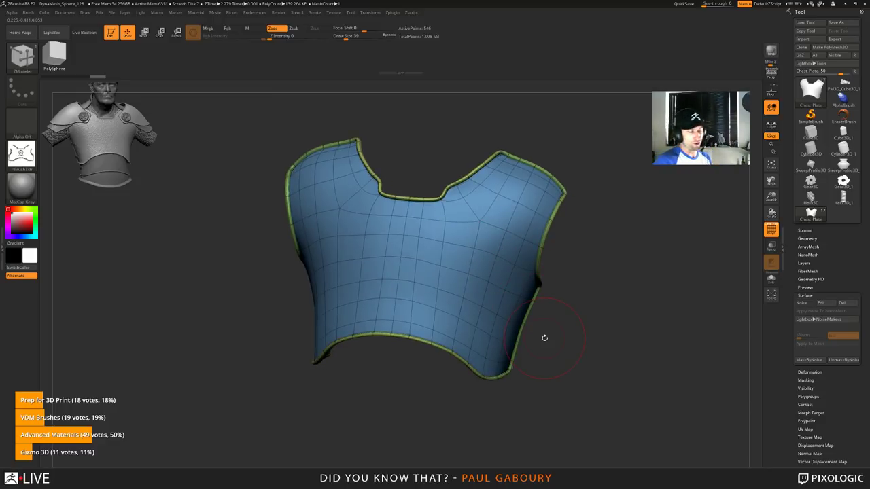
pyautogui.moveTo(579, 369); pyautogui.dragTo(581, 362)
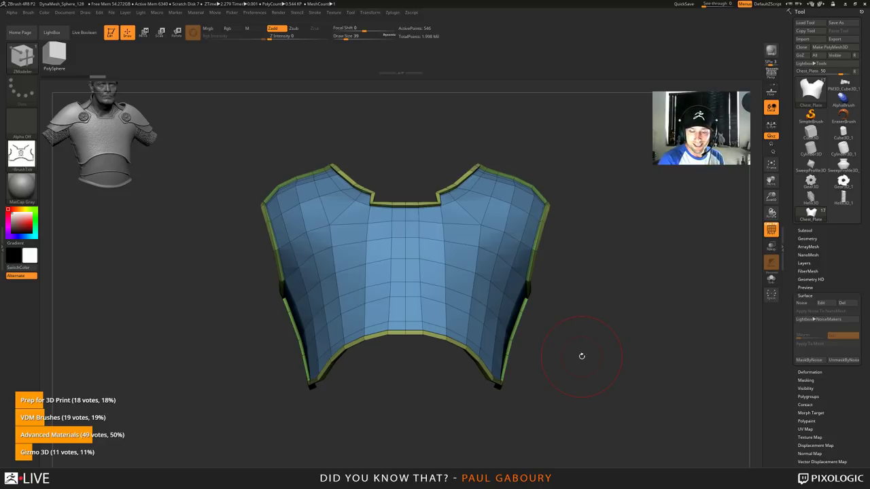
# Step: Preview the chest plate's flattened UV islands with Morph UV and return it to its 3D form
pyautogui.click(804, 295)
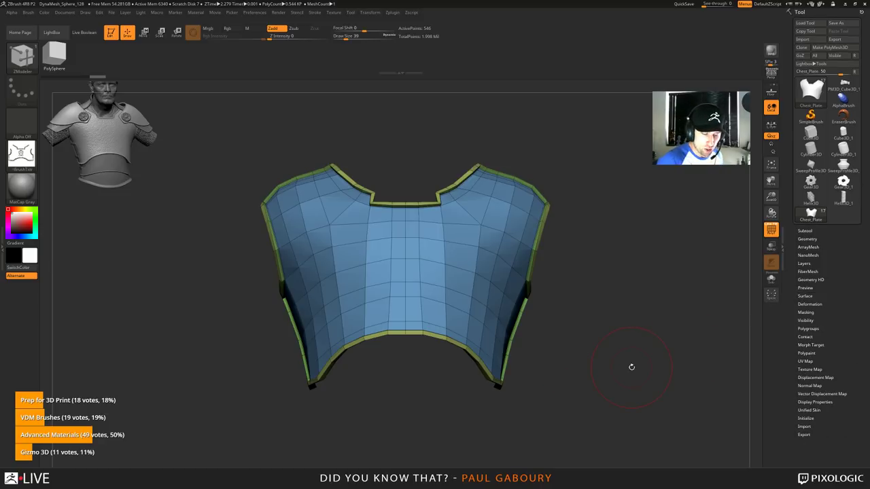
pyautogui.click(805, 362)
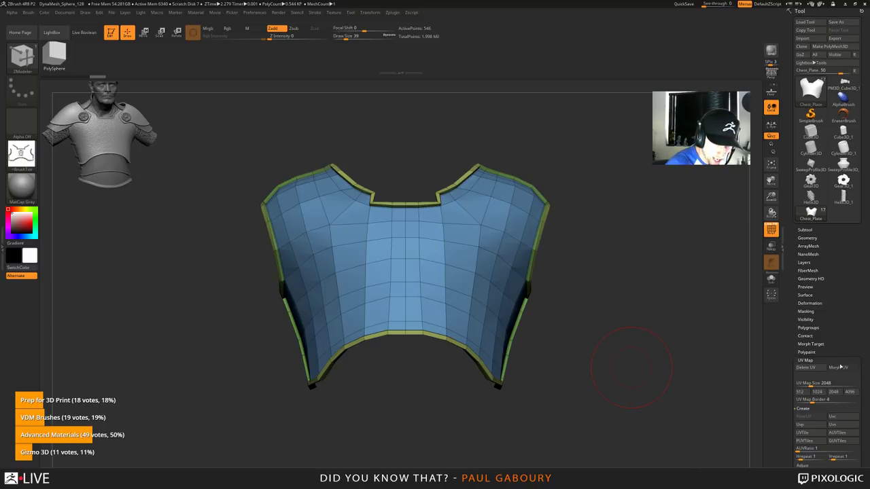
pyautogui.click(841, 367)
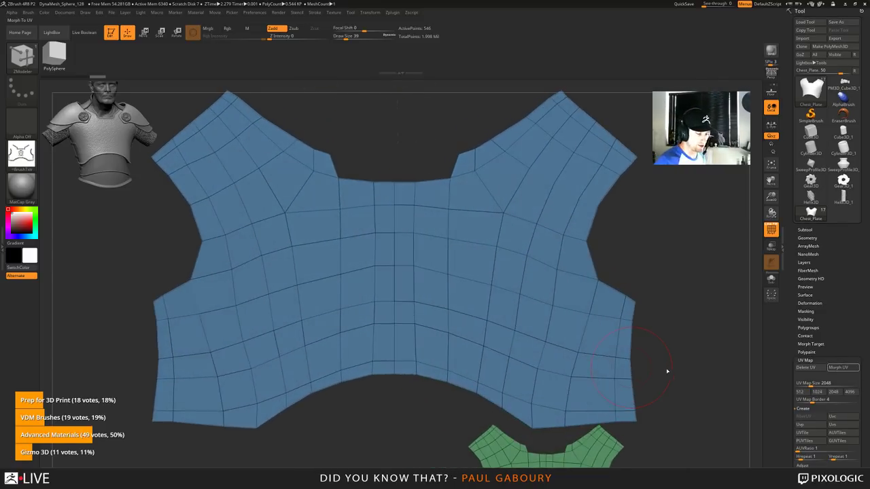
pyautogui.keyDown('ctrl'); pyautogui.moveTo(689, 373); pyautogui.dragTo(600, 373, button='right'); pyautogui.keyUp('ctrl')
pyautogui.moveTo(599, 372); pyautogui.dragTo(602, 368)
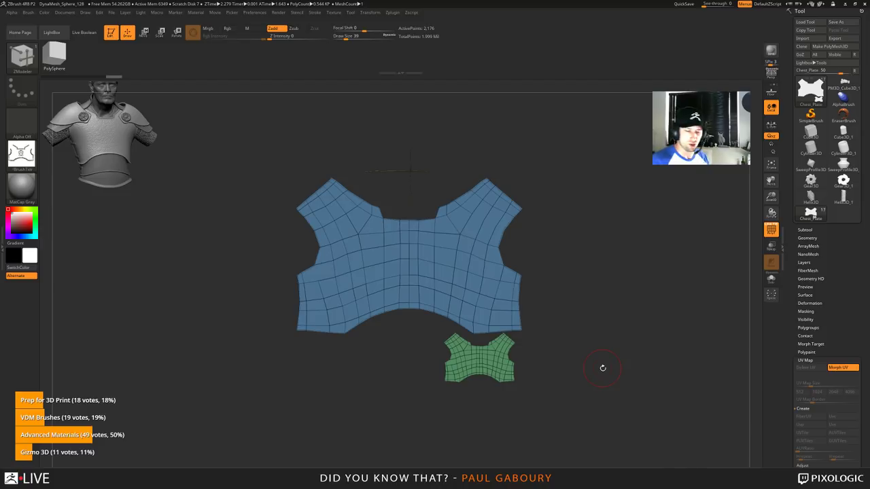
pyautogui.click(842, 367)
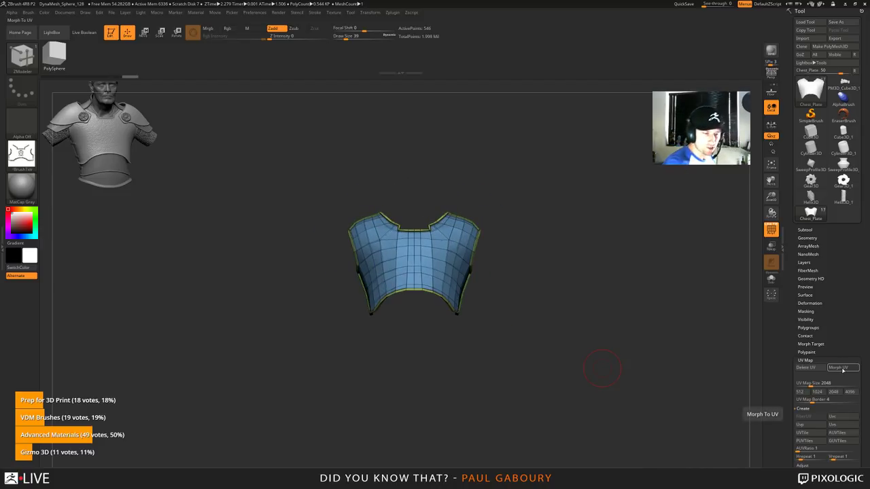
# Step: Shorten the tool thumbnail list, dock the Zplugin palette in the tray, and expand the UV Master options
pyautogui.click(854, 71)
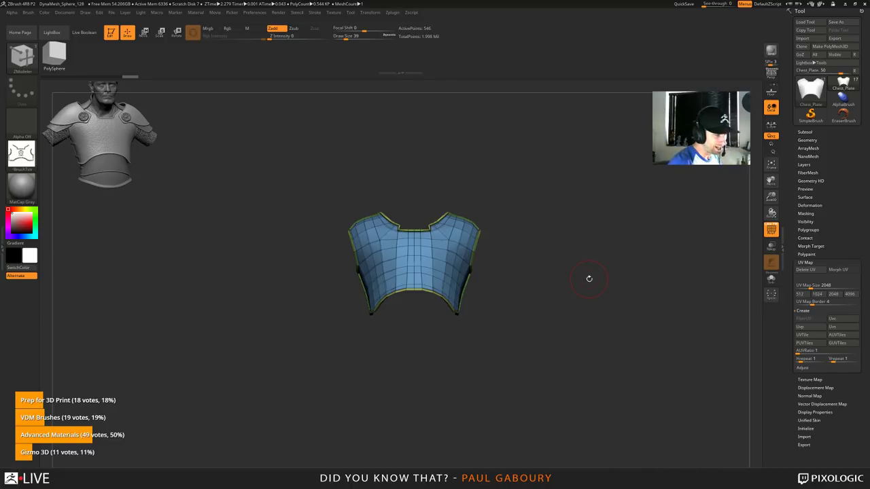
pyautogui.click(393, 12)
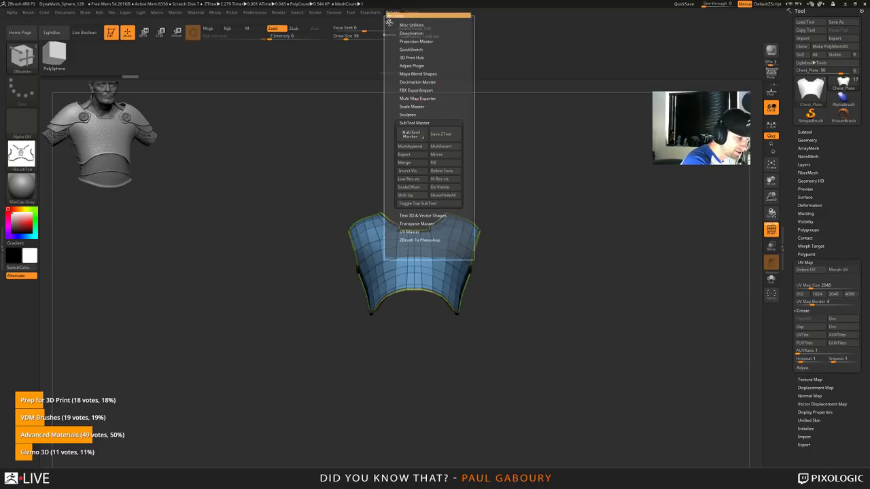
pyautogui.moveTo(389, 23); pyautogui.dragTo(819, 21)
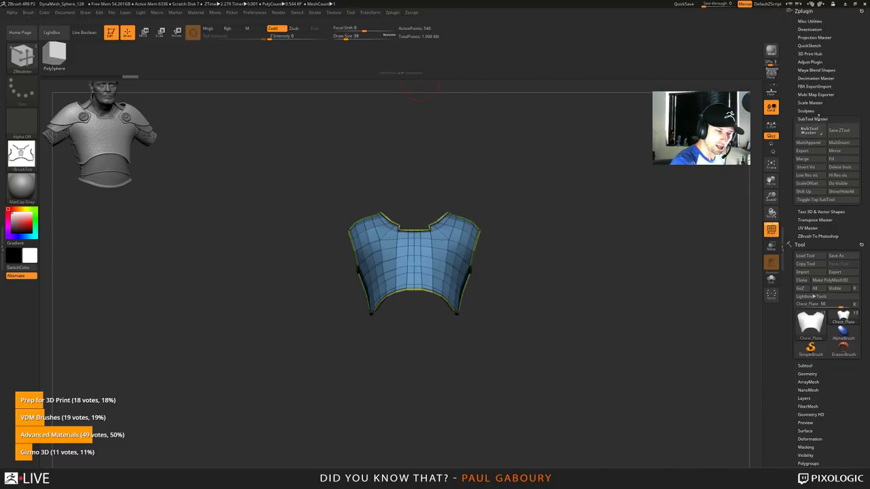
pyautogui.click(819, 119)
pyautogui.click(808, 143)
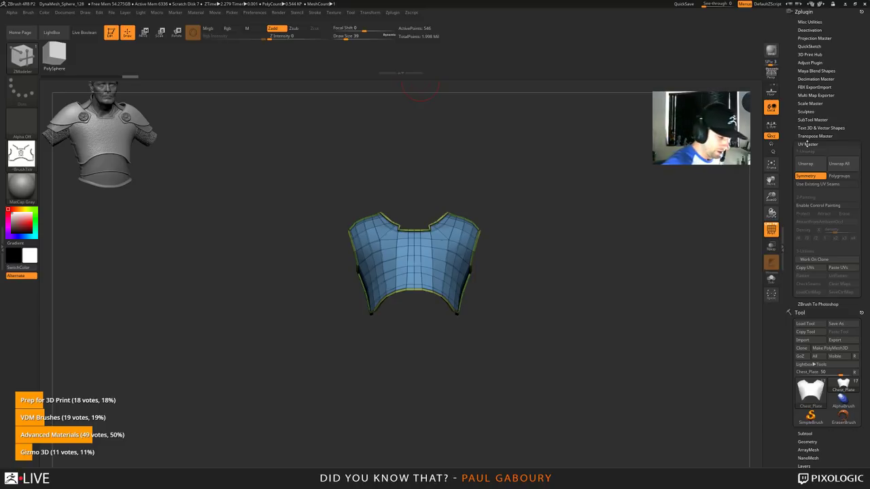
# Step: Create a UV Master working clone of the chest plate and enable Polygroups for its unwrap
pyautogui.moveTo(524, 331); pyautogui.dragTo(543, 329)
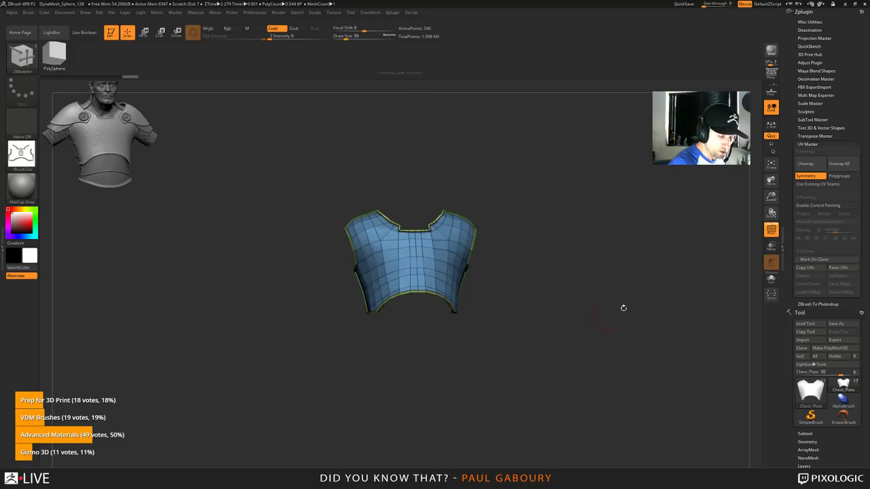
pyautogui.click(820, 259)
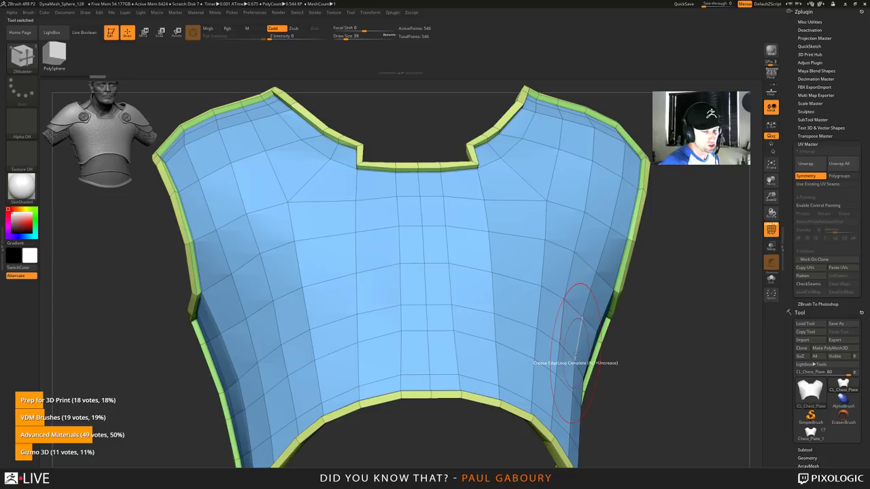
pyautogui.moveTo(472, 338)
pyautogui.mouseDown(button='right')
pyautogui.moveTo(615, 332)
pyautogui.moveTo(591, 343)
pyautogui.moveTo(459, 349)
pyautogui.mouseUp(button='right')
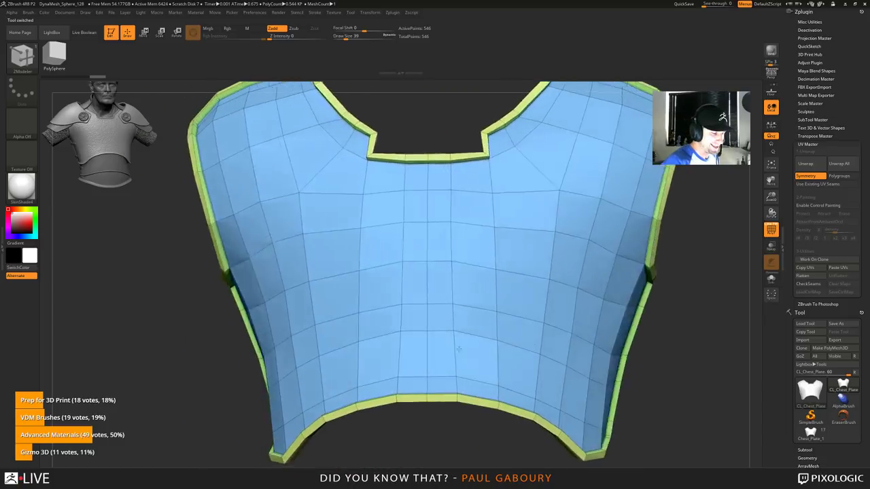
pyautogui.moveTo(459, 349); pyautogui.dragTo(417, 330)
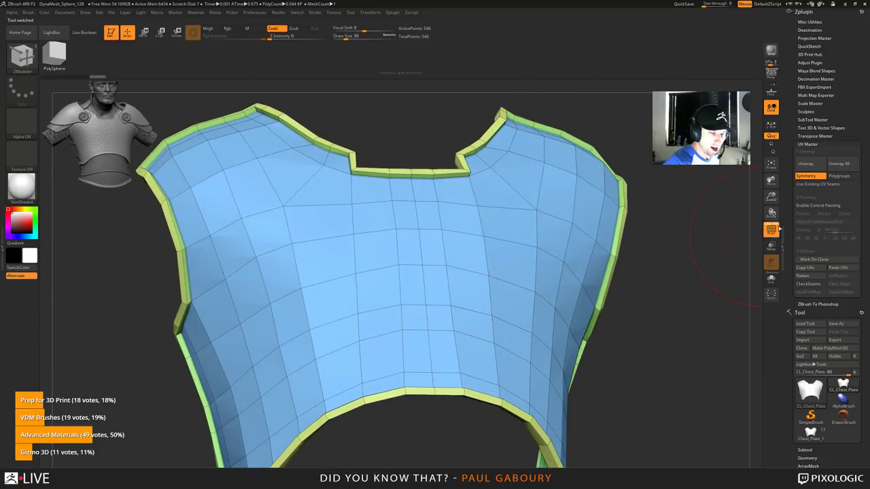
pyautogui.click(839, 176)
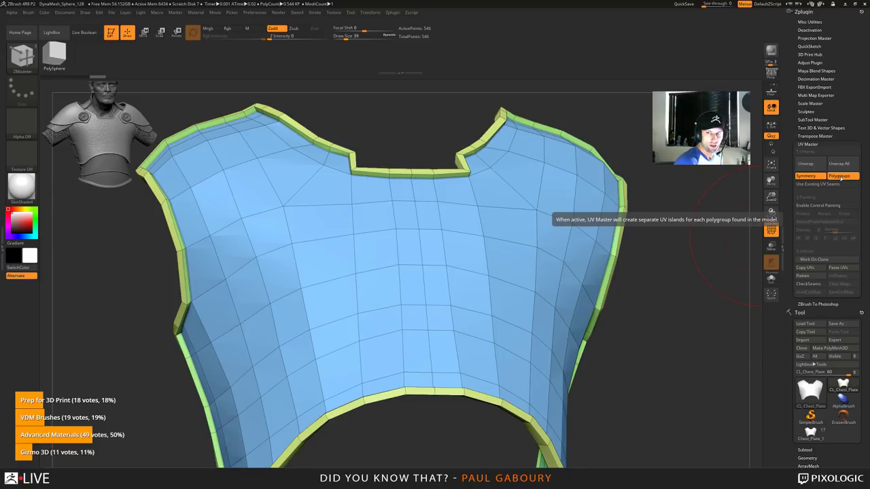
# Step: Unwrap the chest plate clone by polygroups and check its flattened UV islands before restoring the 3D form
pyautogui.press('s')
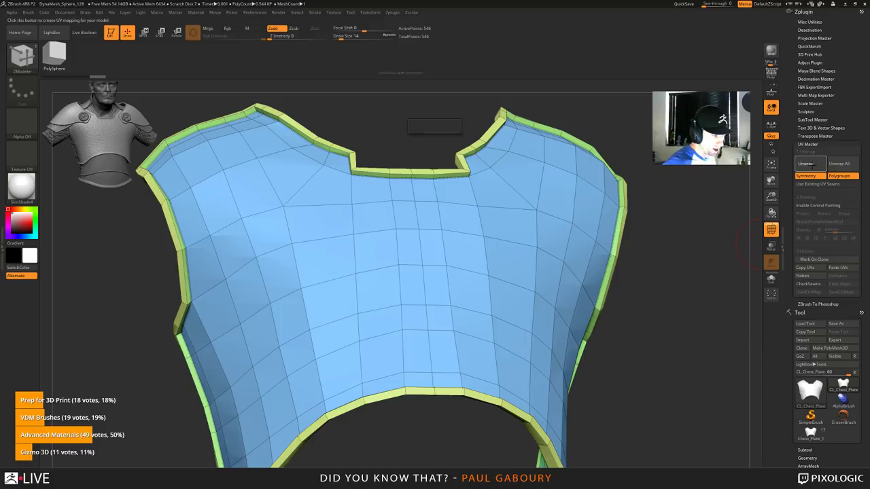
pyautogui.click(806, 164)
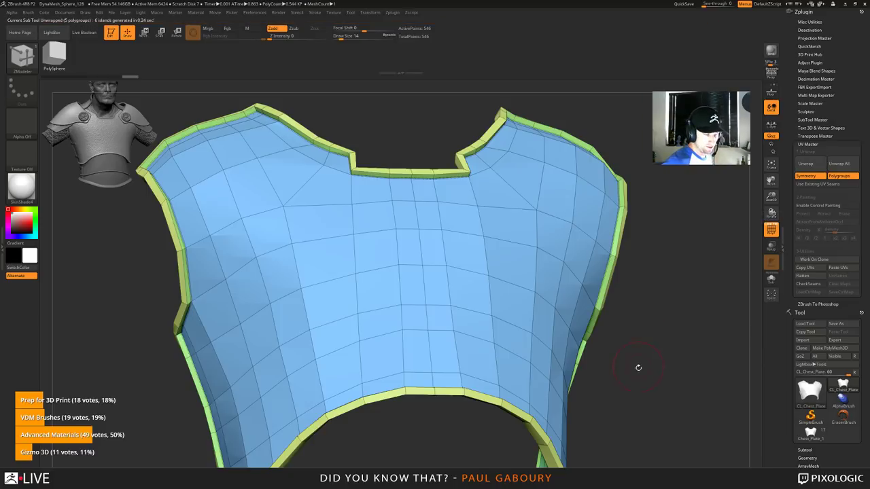
pyautogui.keyDown('ctrl'); pyautogui.moveTo(638, 368); pyautogui.dragTo(615, 363, button='right'); pyautogui.keyUp('ctrl')
pyautogui.click(803, 276)
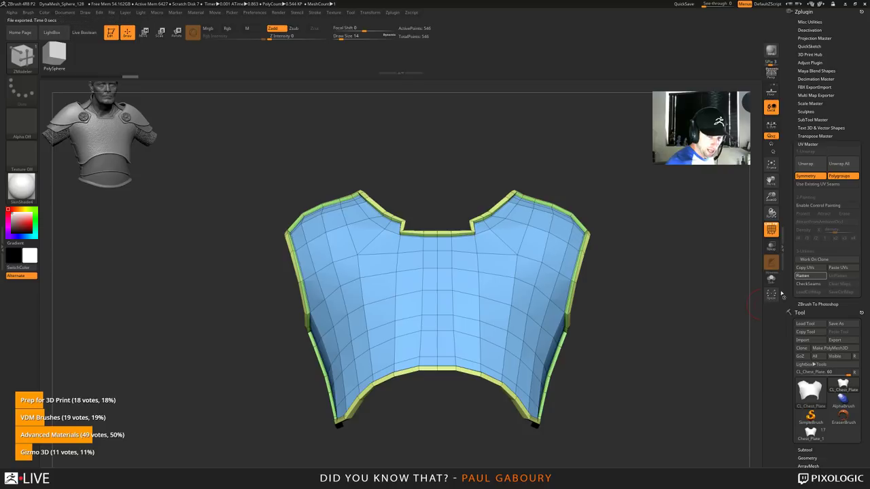
pyautogui.keyDown('alt'); pyautogui.moveTo(543, 369); pyautogui.dragTo(555, 372, button='right'); pyautogui.keyUp('alt')
pyautogui.moveTo(554, 372); pyautogui.dragTo(543, 363)
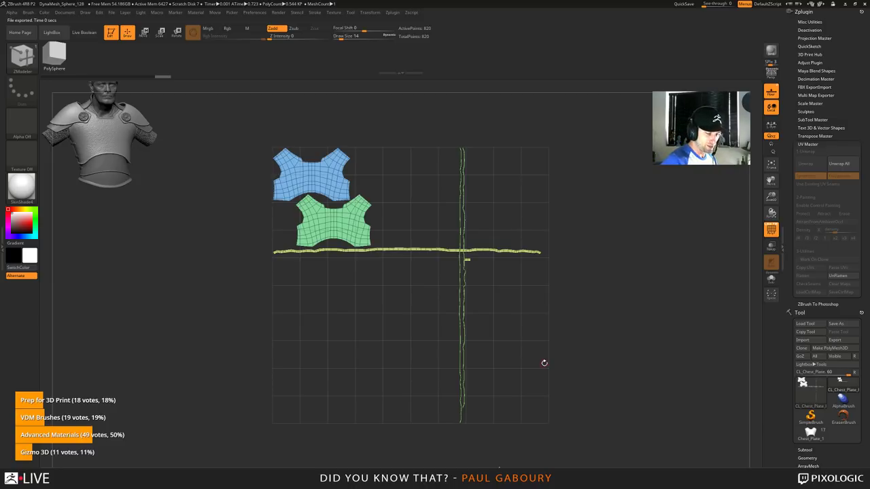
pyautogui.click(837, 276)
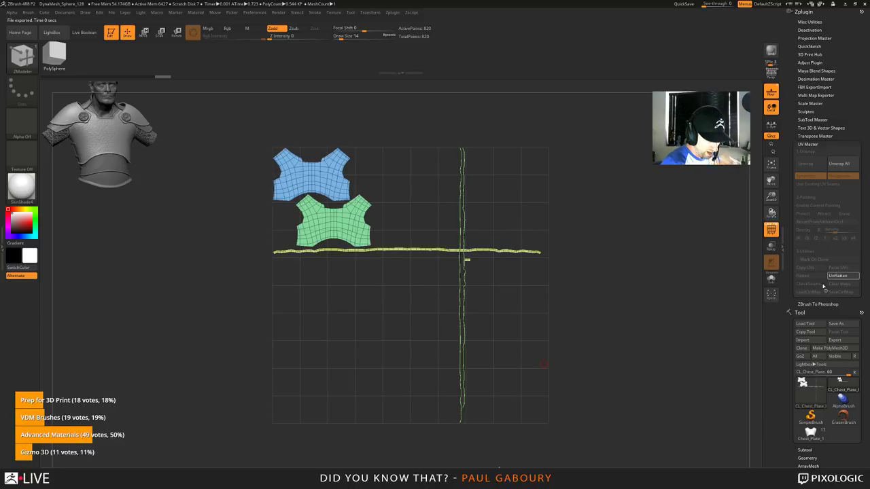
# Step: Assign the checker pattern Texture 03 as the chest plate clone's texture map
pyautogui.moveTo(840, 463); pyautogui.dragTo(844, 379)
pyautogui.click(811, 287)
pyautogui.click(804, 286)
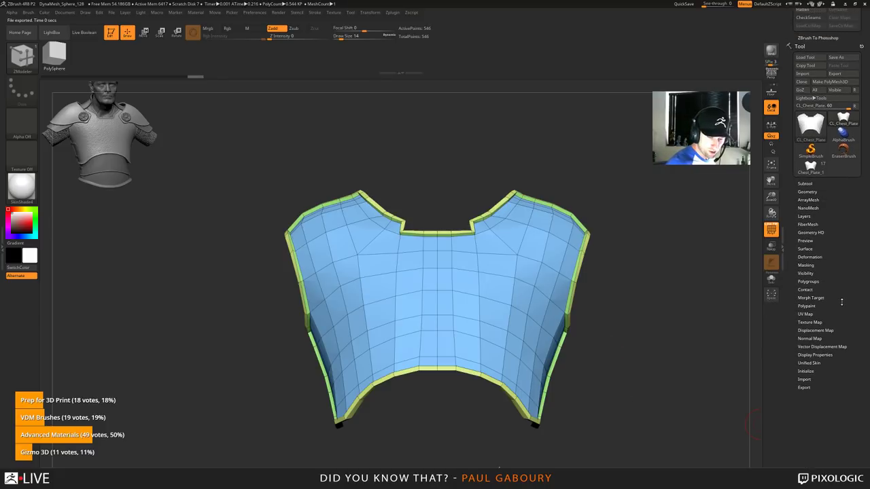
pyautogui.click(808, 322)
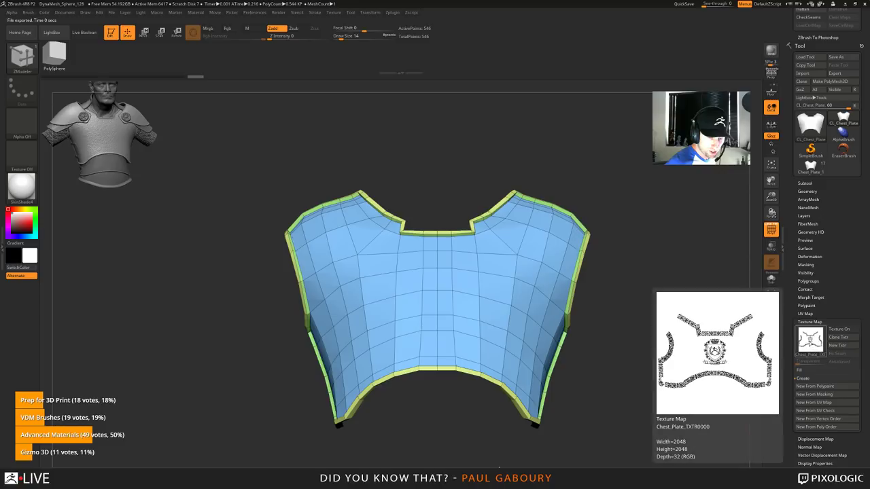
pyautogui.click(811, 343)
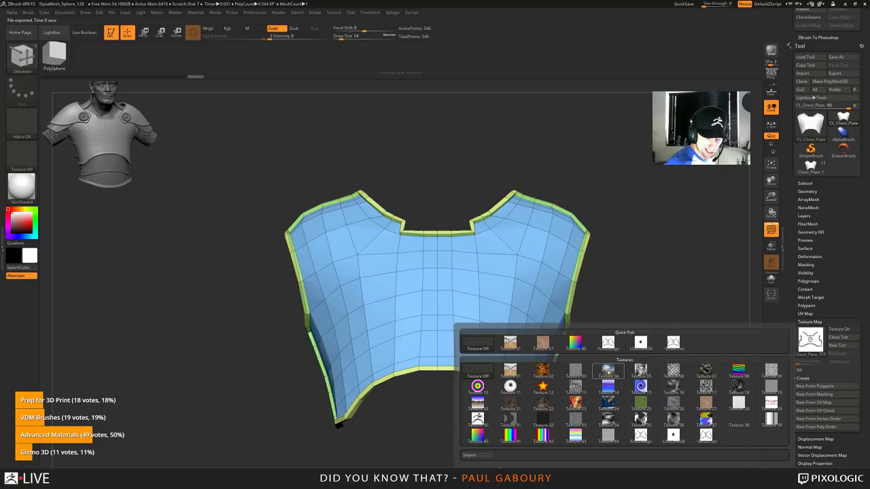
pyautogui.click(576, 371)
pyautogui.moveTo(578, 365); pyautogui.dragTo(615, 364)
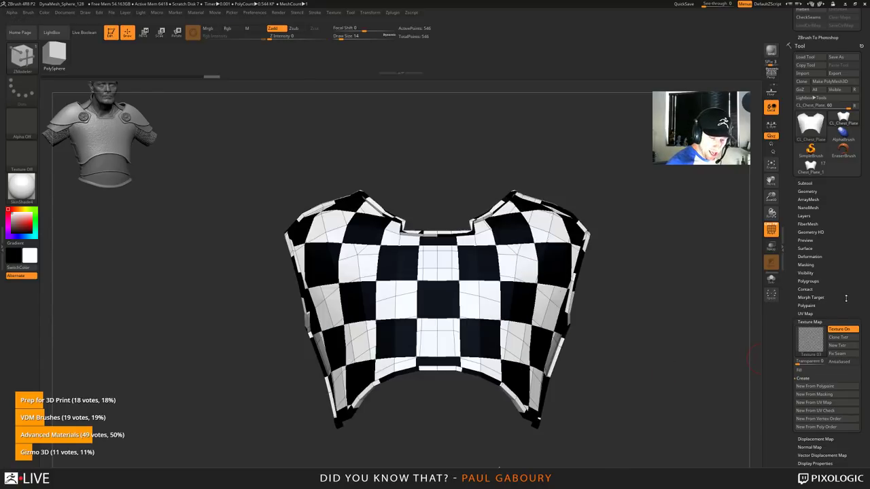
# Step: Set the UV map's horizontal and vertical repeat to 8 to tile the checker pattern more densely
pyautogui.click(836, 313)
pyautogui.moveTo(850, 271); pyautogui.dragTo(855, 238)
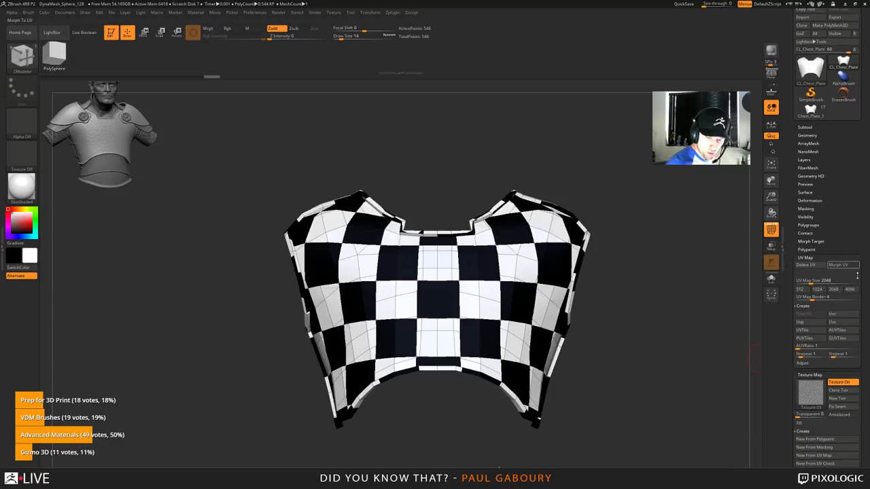
pyautogui.click(800, 357)
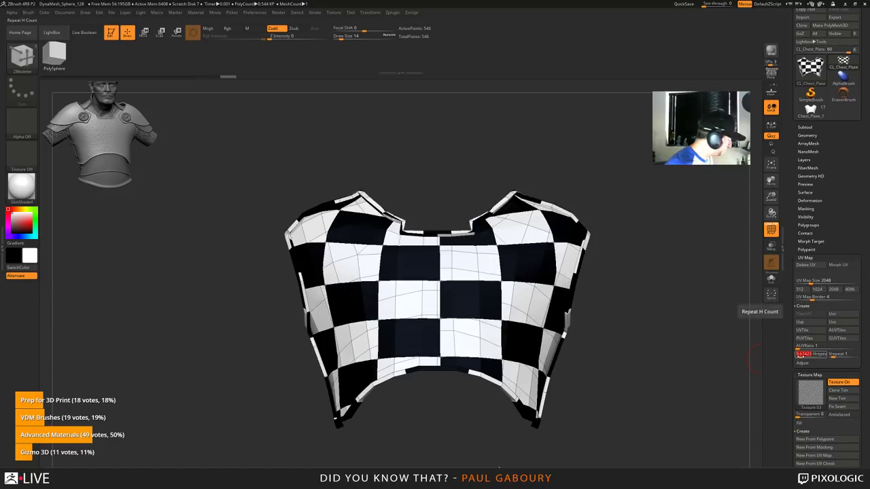
pyautogui.moveTo(801, 354); pyautogui.dragTo(838, 354)
pyautogui.moveTo(601, 394)
pyautogui.mouseDown()
pyautogui.moveTo(673, 398)
pyautogui.moveTo(598, 400)
pyautogui.moveTo(626, 396)
pyautogui.moveTo(602, 393)
pyautogui.mouseUp()
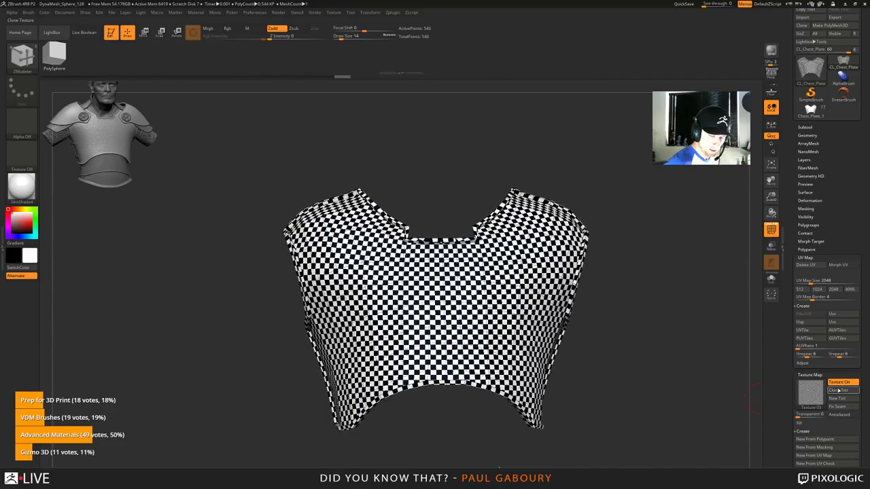
# Step: Turn off the chest plate's texture and return to the UV Master options
pyautogui.click(841, 384)
pyautogui.scroll(5, 855, 312)
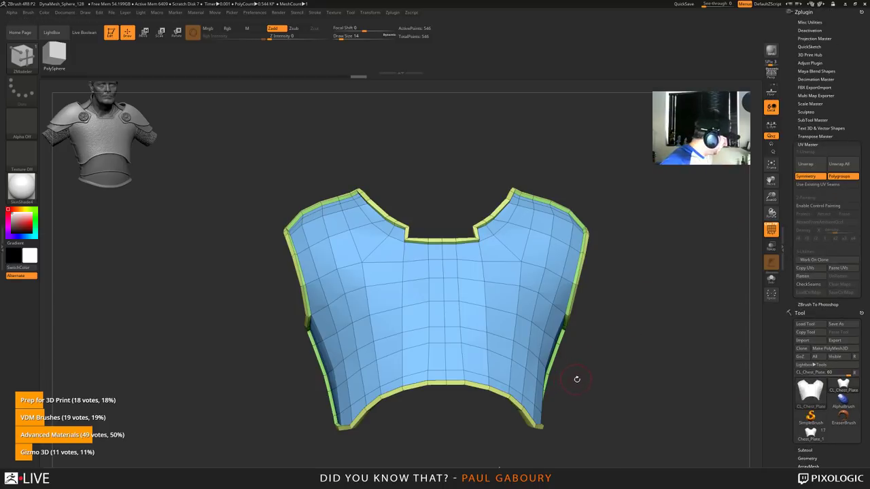
pyautogui.keyDown('alt'); pyautogui.moveTo(575, 379); pyautogui.dragTo(563, 347); pyautogui.keyUp('alt')
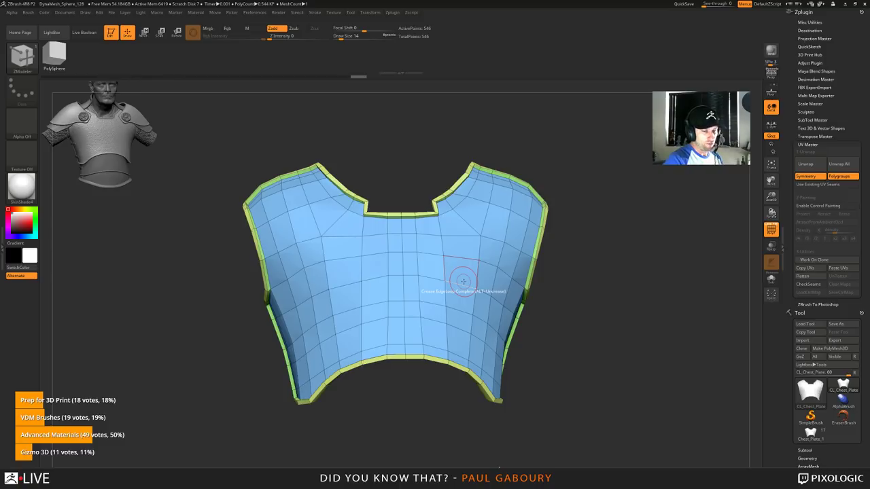
pyautogui.moveTo(447, 296)
pyautogui.mouseDown(button='right')
pyautogui.moveTo(435, 299)
pyautogui.moveTo(503, 298)
pyautogui.moveTo(448, 296)
pyautogui.mouseUp(button='right')
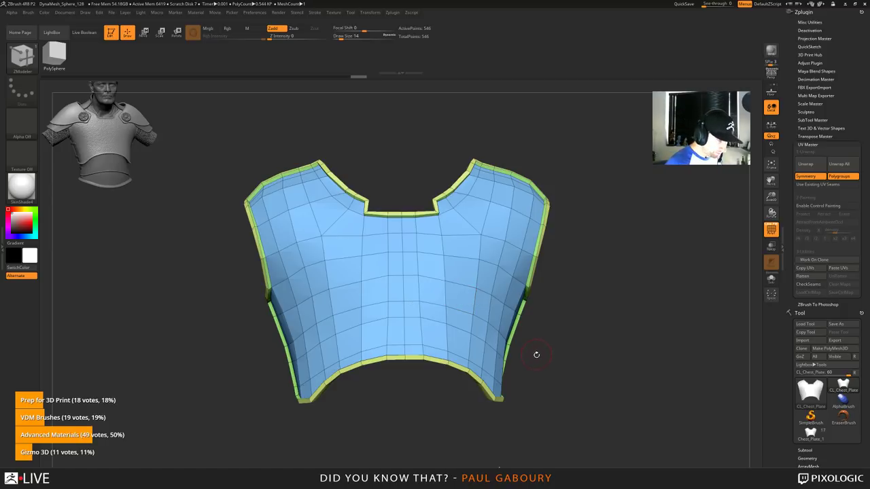
pyautogui.moveTo(536, 356); pyautogui.dragTo(557, 352)
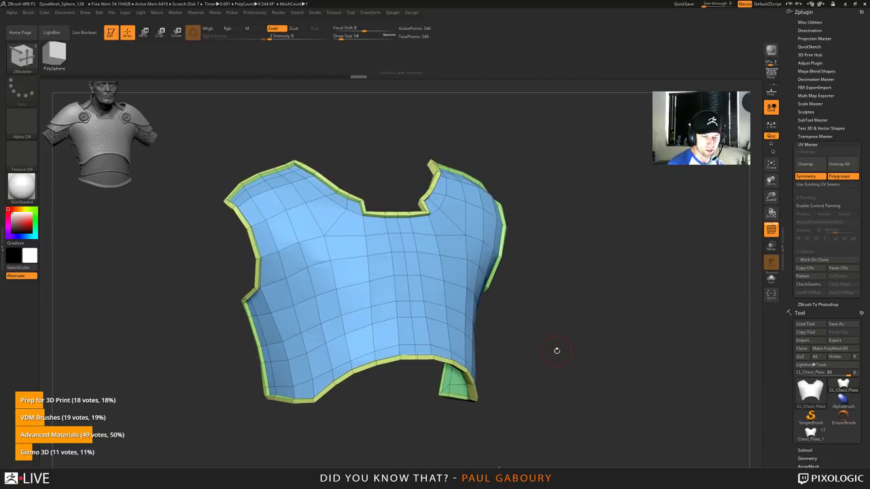
# Step: Flatten the chest plate's UVs and bring up the Gizmo 3D in Move mode
pyautogui.click(809, 278)
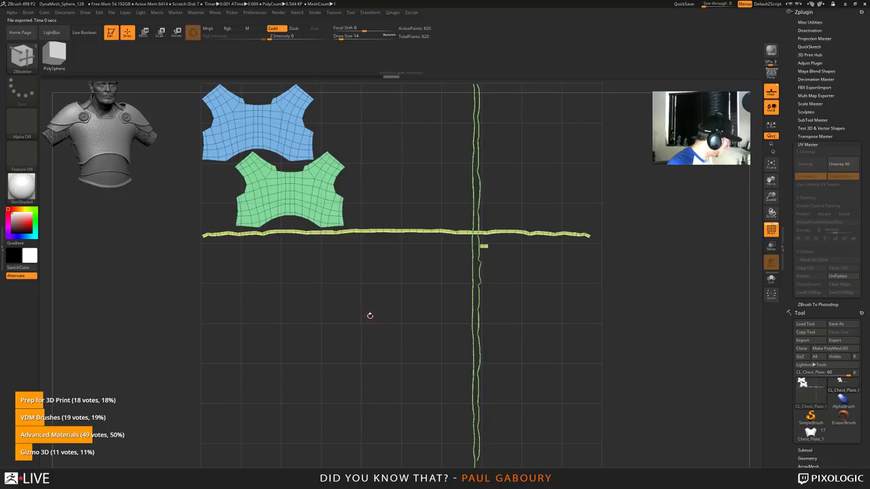
pyautogui.press('w')
pyautogui.keyDown('alt'); pyautogui.moveTo(371, 319); pyautogui.dragTo(393, 358); pyautogui.keyUp('alt')
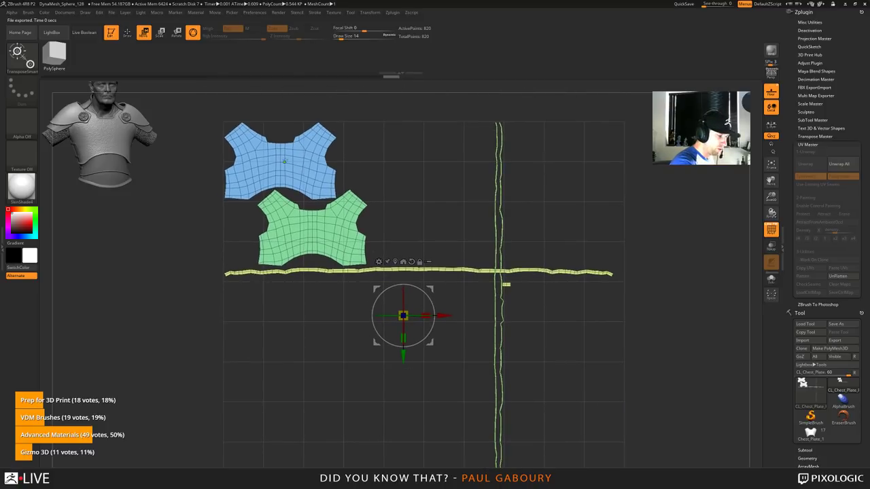
# Step: Try to isolate the blue UV island using the Gizmo 3D and the transpose line
pyautogui.click(284, 160)
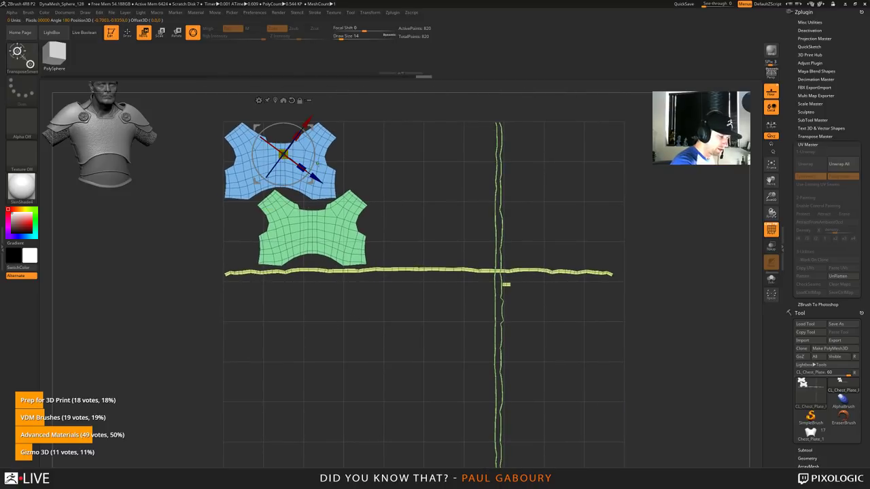
pyautogui.click(317, 163)
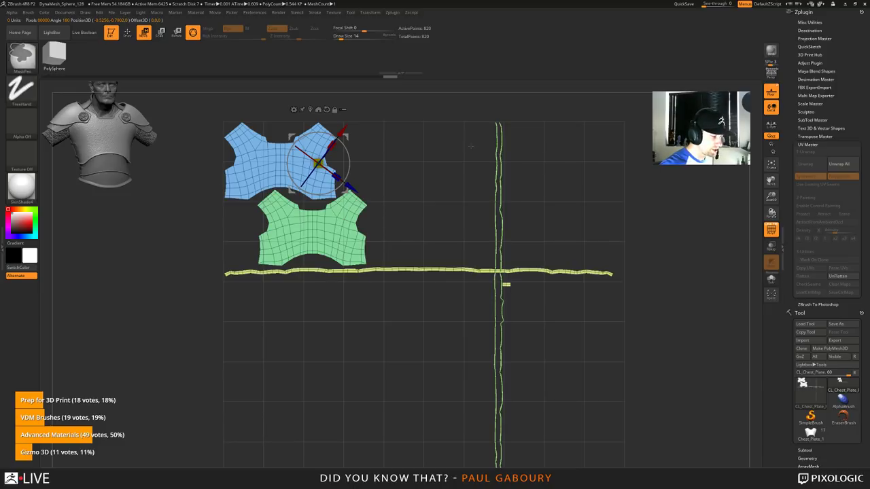
pyautogui.click(268, 156)
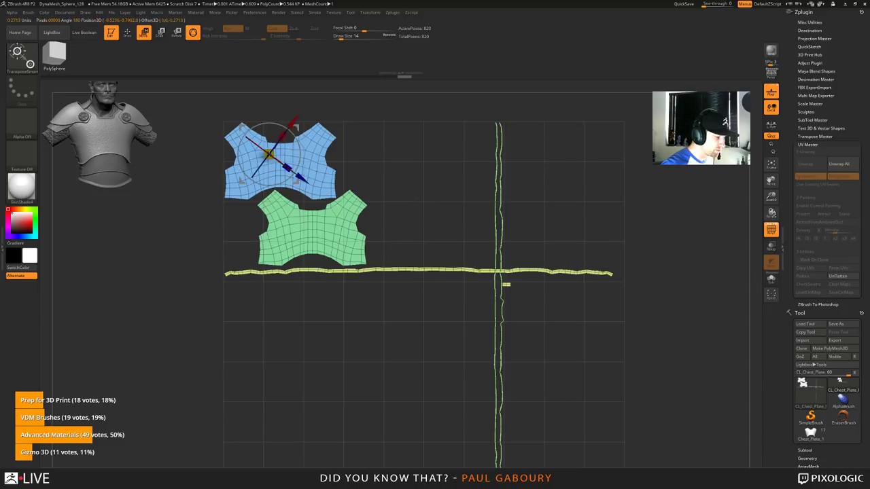
pyautogui.click(320, 158)
pyautogui.click(248, 167)
pyautogui.click(312, 165)
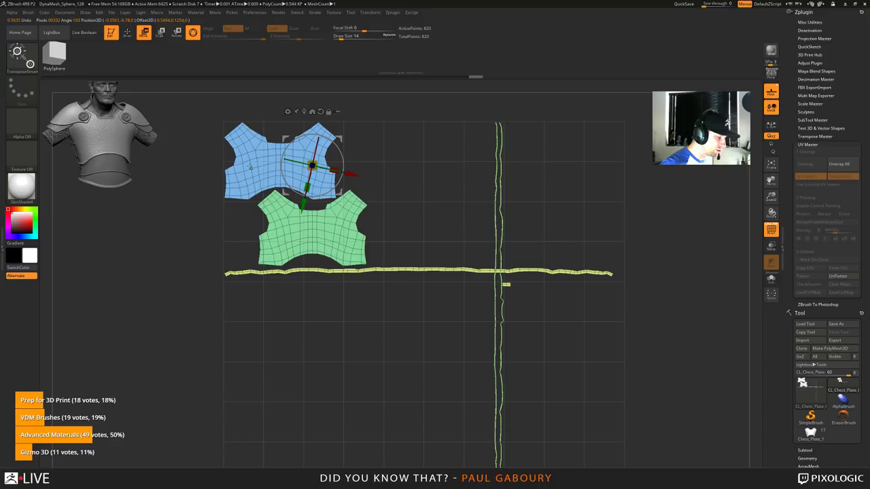
pyautogui.press('y')
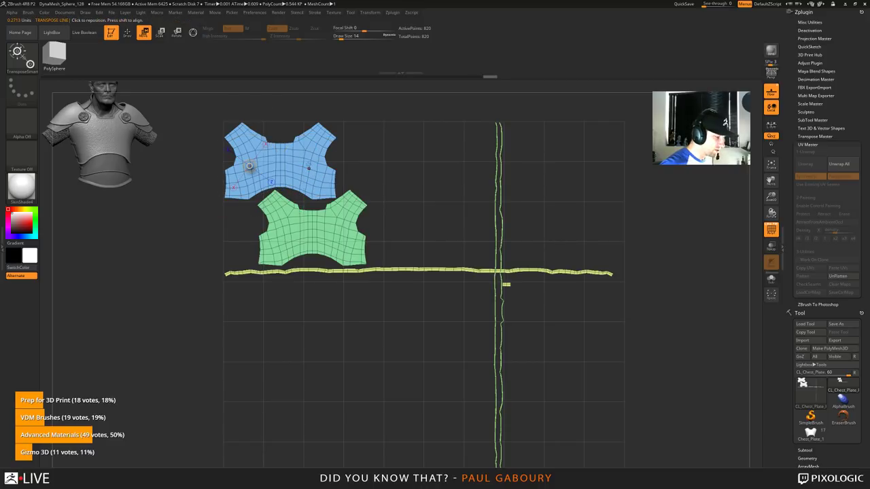
pyautogui.moveTo(249, 165); pyautogui.dragTo(305, 165)
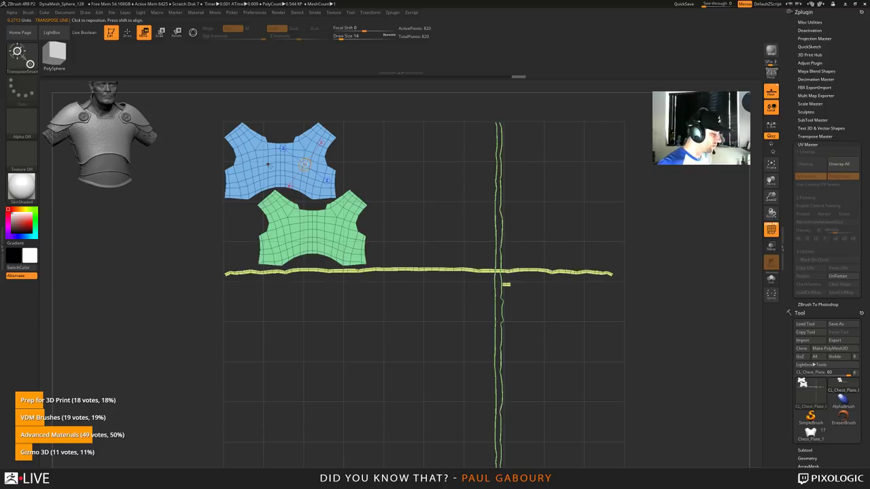
# Step: Switch to the Transpose brush and test masking every UV island except the blue one, clearing the mask again
pyautogui.press('b')
pyautogui.press('t')
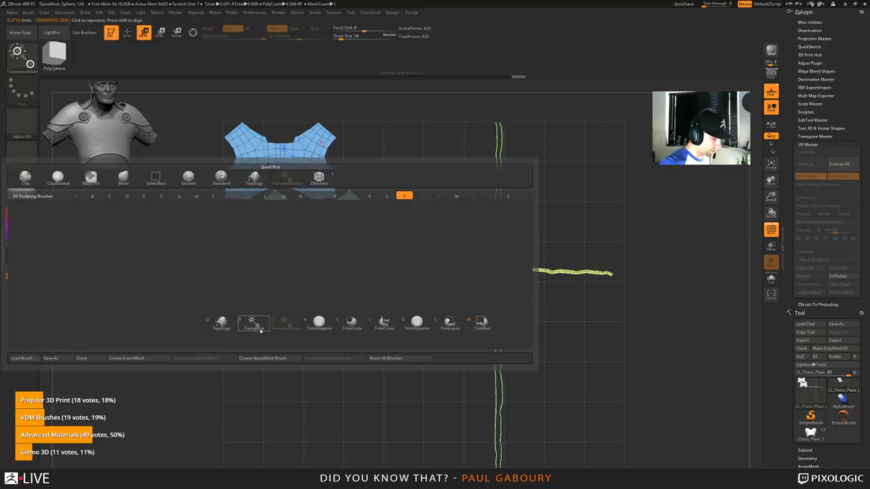
pyautogui.click(257, 328)
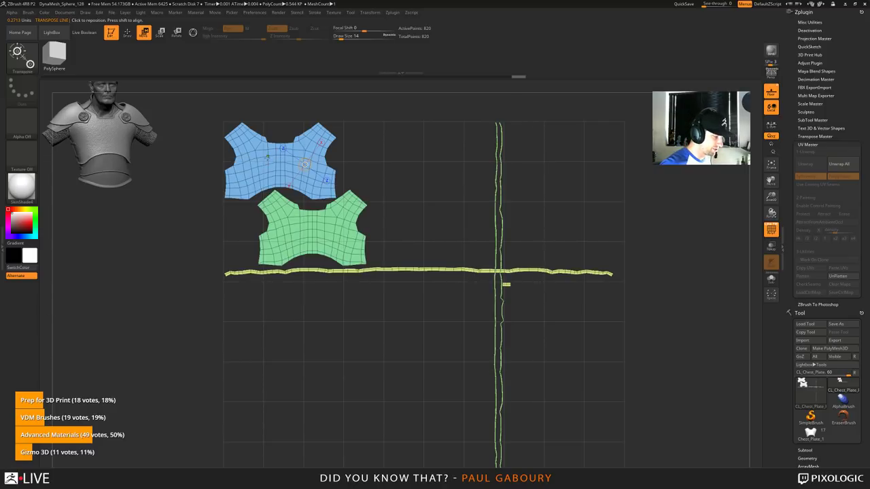
pyautogui.keyDown('ctrl'); pyautogui.click(266, 159); pyautogui.keyUp('ctrl')
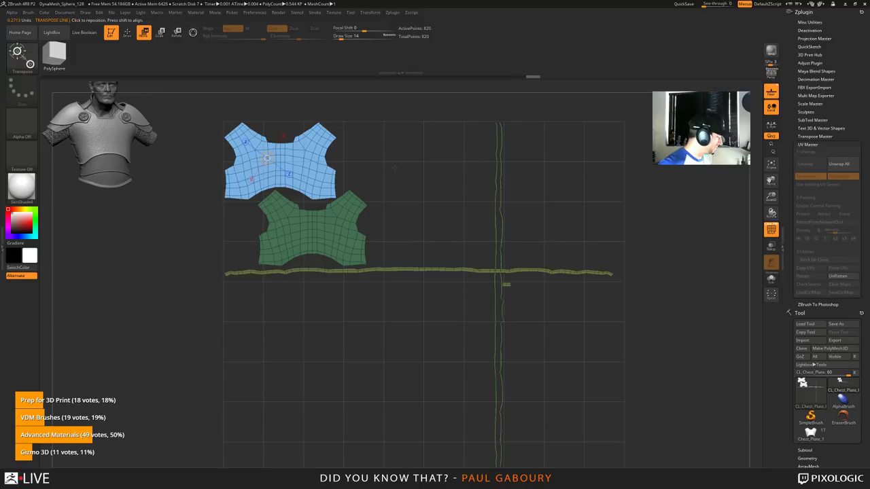
pyautogui.press('y')
pyautogui.keyDown('ctrl'); pyautogui.moveTo(391, 168); pyautogui.dragTo(446, 212); pyautogui.keyUp('ctrl')
# Step: Mask only the blue UV island by isolating its polygroup with the Gizmo 3D and inverting the mask
pyautogui.click(313, 154)
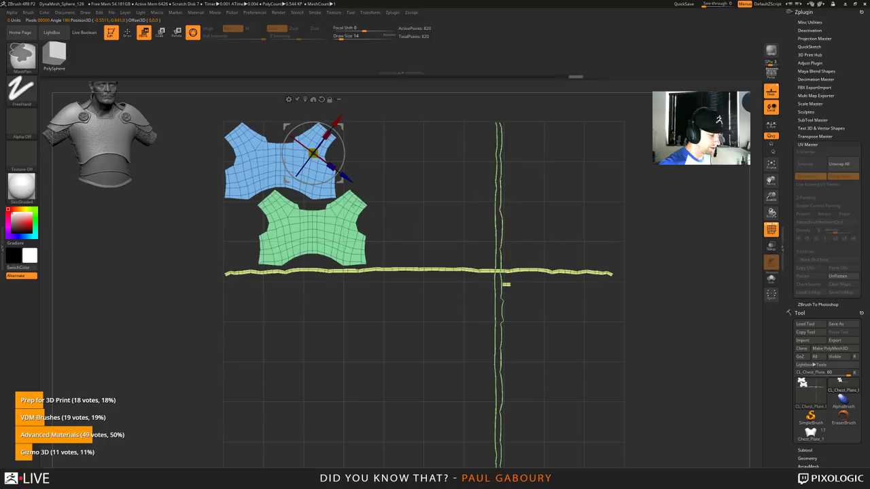
pyautogui.keyDown('ctrl'); pyautogui.click(255, 157); pyautogui.keyUp('ctrl')
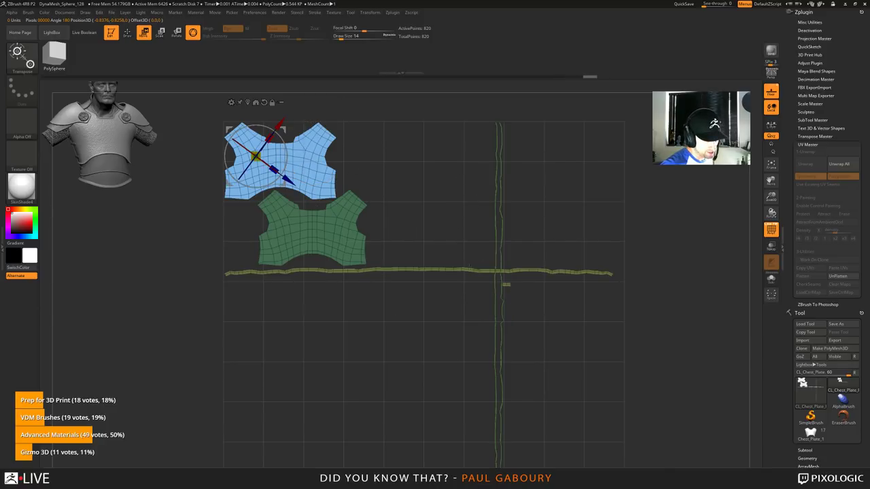
pyautogui.keyDown('ctrl'); pyautogui.click(399, 369); pyautogui.keyUp('ctrl')
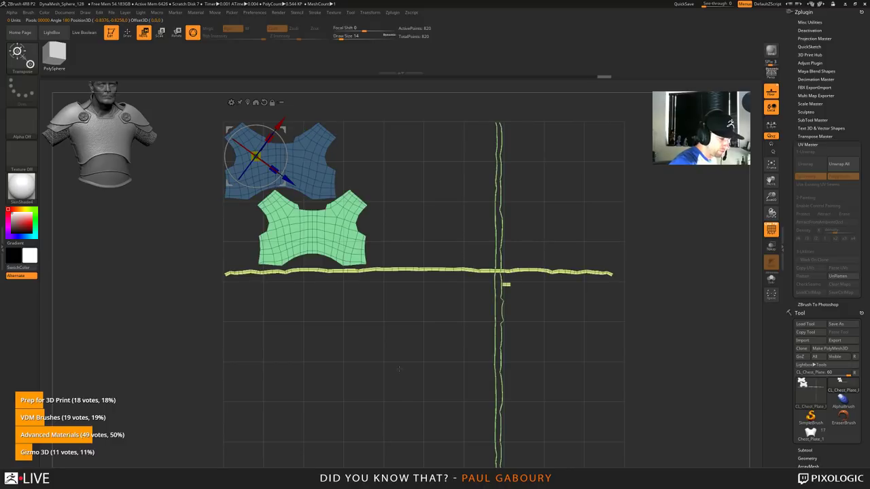
# Step: Scale the unmasked green and yellow islands down about their center and move them to the UV grid's upper-right area
pyautogui.click(248, 102)
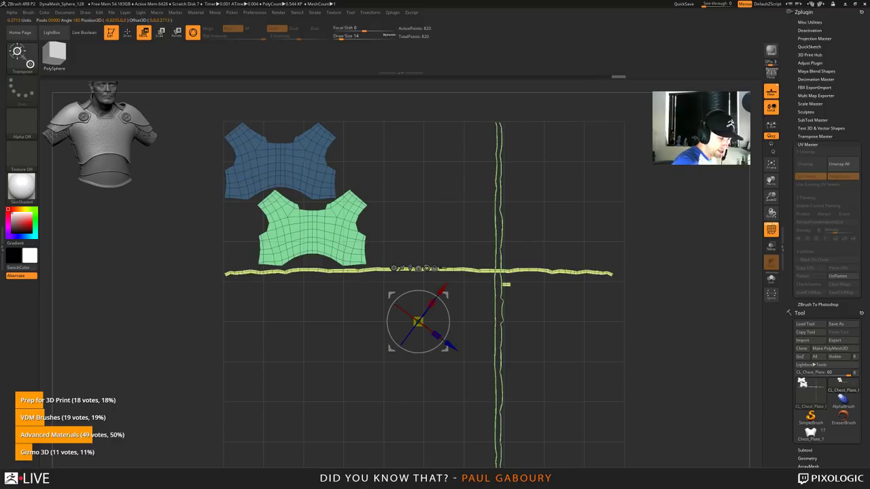
pyautogui.moveTo(418, 321); pyautogui.dragTo(367, 259)
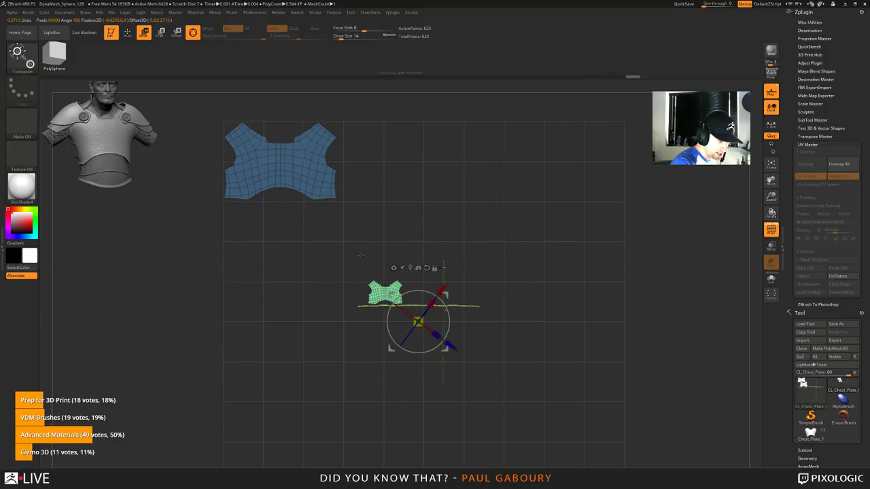
pyautogui.moveTo(442, 290); pyautogui.dragTo(532, 167)
pyautogui.moveTo(541, 222); pyautogui.dragTo(585, 240)
pyautogui.moveTo(571, 197); pyautogui.dragTo(586, 179)
pyautogui.moveTo(598, 231); pyautogui.dragTo(592, 225)
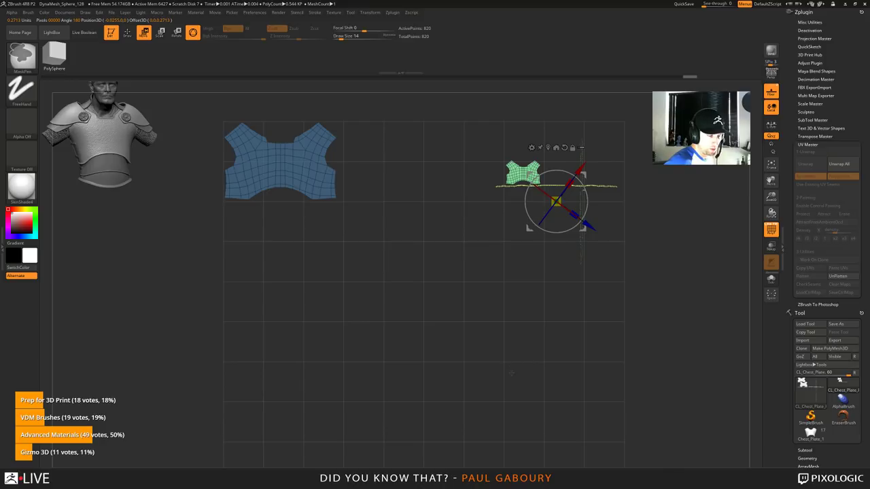
# Step: Invert the mask, center and reorient the Gizmo on the blue UV island, enlarge it and move it to the UV grid's center
pyautogui.keyDown('ctrl'); pyautogui.click(569, 253); pyautogui.keyUp('ctrl')
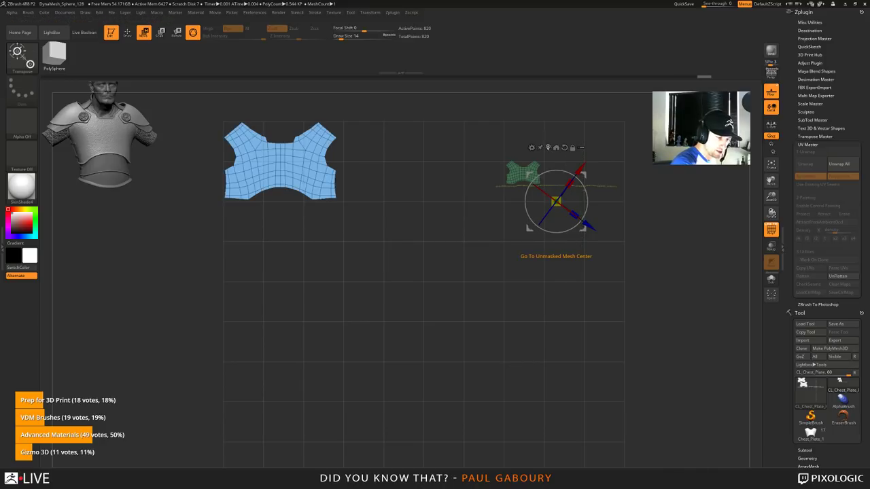
pyautogui.click(548, 148)
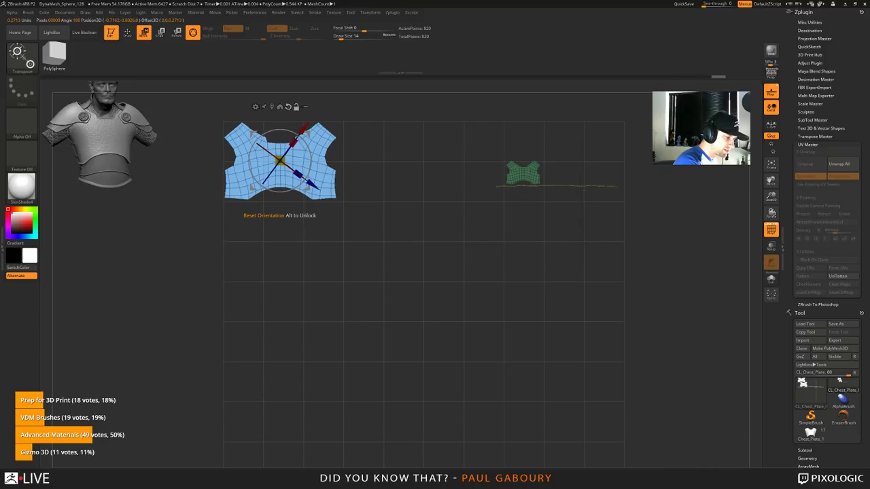
pyautogui.click(288, 107)
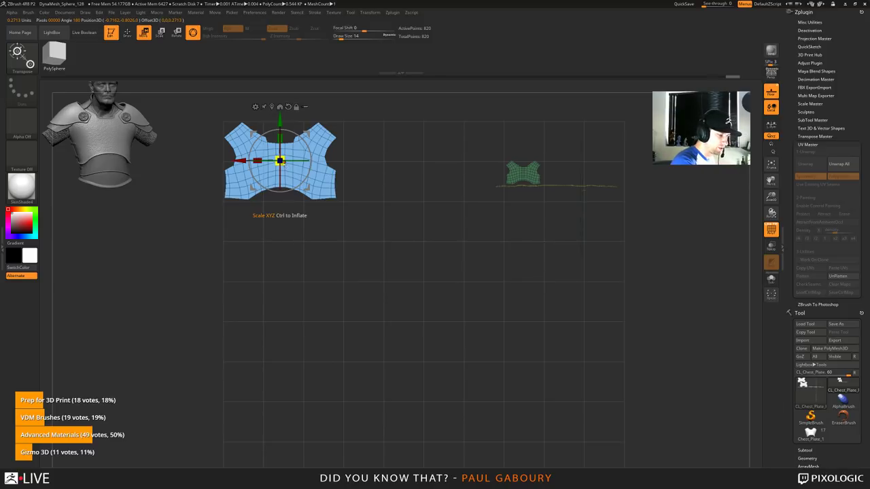
pyautogui.moveTo(283, 164); pyautogui.dragTo(280, 289)
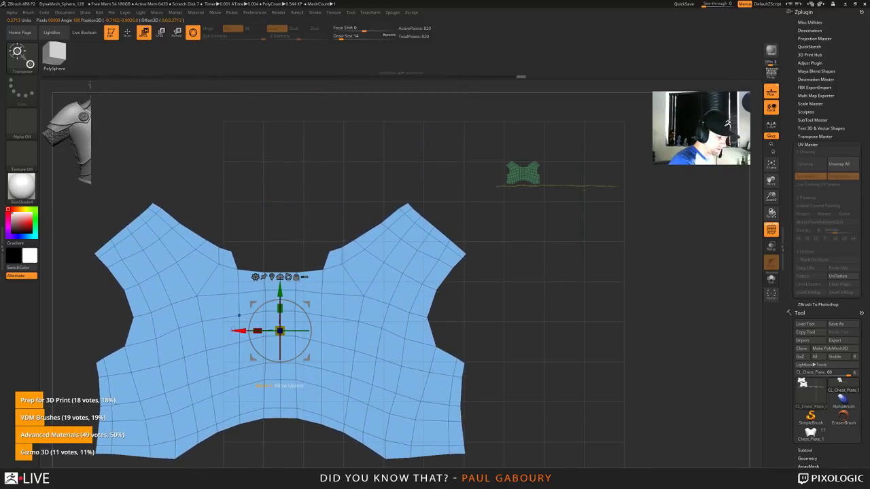
pyautogui.moveTo(235, 333); pyautogui.dragTo(381, 334)
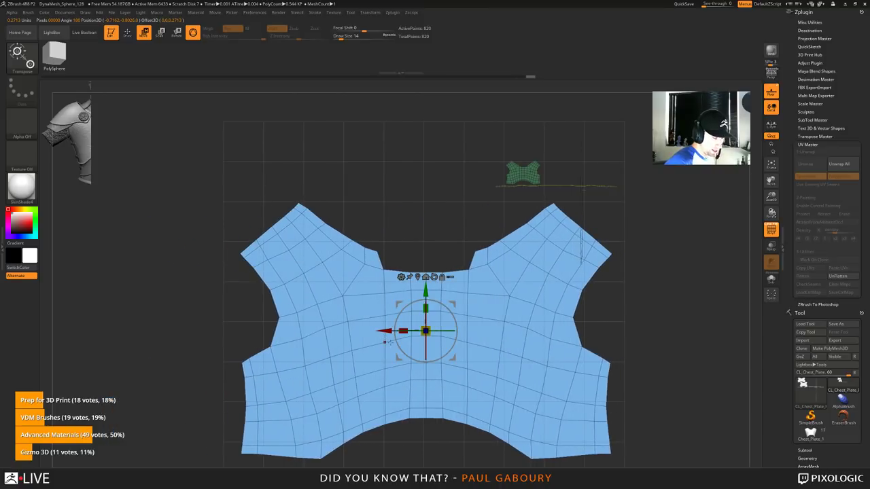
pyautogui.keyDown('ctrl'); pyautogui.moveTo(381, 335); pyautogui.dragTo(347, 210, button='right'); pyautogui.keyUp('ctrl')
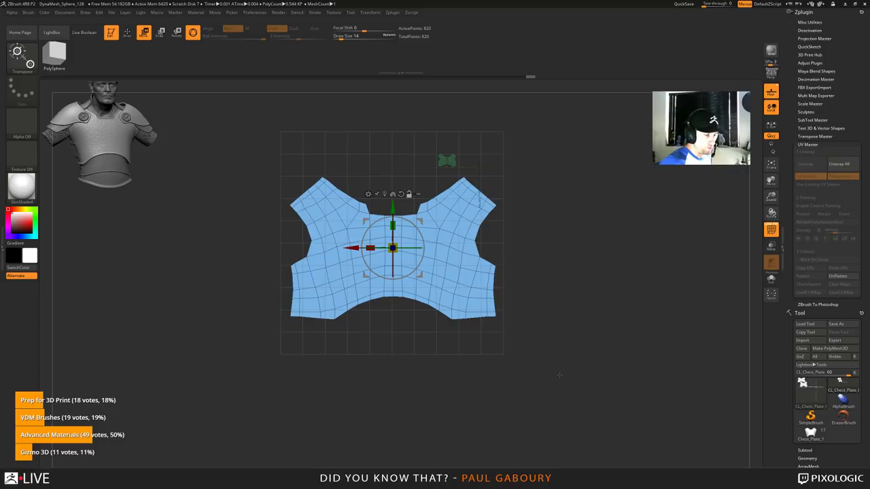
# Step: Invert the mask, move the green and yellow islands into the gap above the blue island, and clear the mask
pyautogui.keyDown('ctrl'); pyautogui.click(576, 359); pyautogui.keyUp('ctrl')
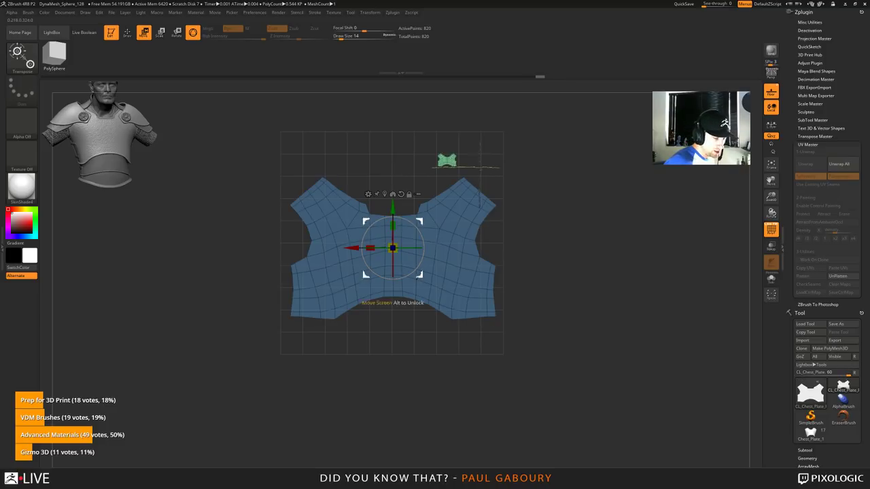
pyautogui.moveTo(350, 248); pyautogui.dragTo(264, 248)
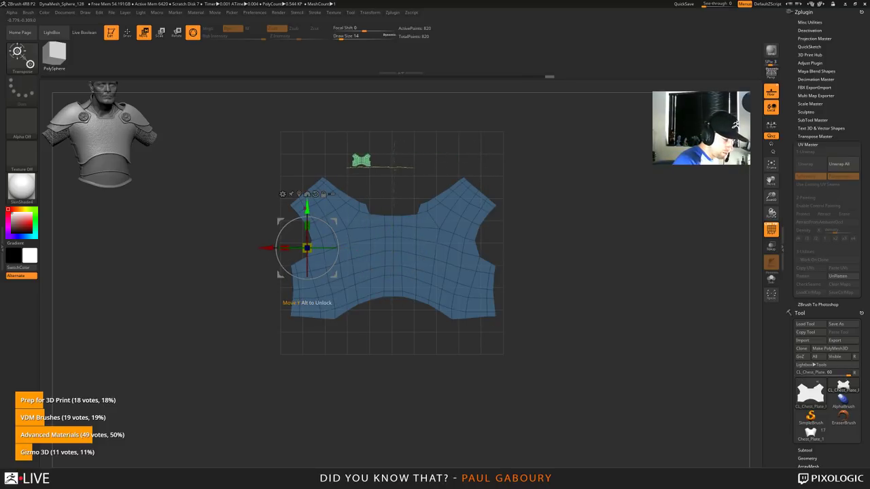
pyautogui.moveTo(306, 211); pyautogui.dragTo(306, 207)
pyautogui.keyDown('ctrl'); pyautogui.moveTo(588, 330); pyautogui.dragTo(592, 347); pyautogui.keyUp('ctrl')
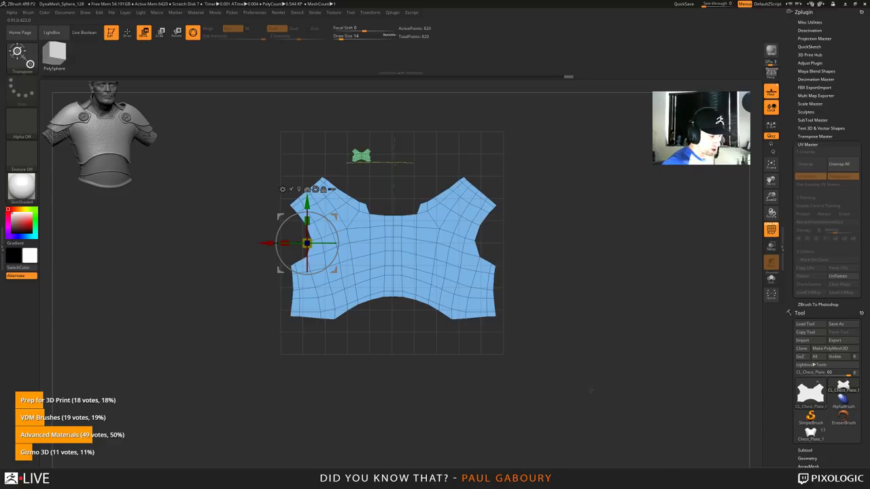
# Step: Unflatten the chest plate's UVs and turn on its checker texture to inspect the mapping from several angles
pyautogui.press('q')
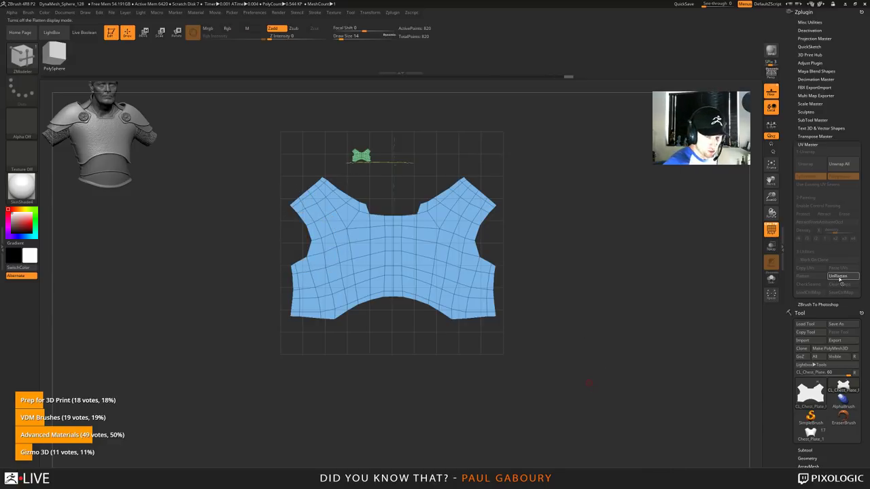
pyautogui.moveTo(841, 460); pyautogui.dragTo(841, 178)
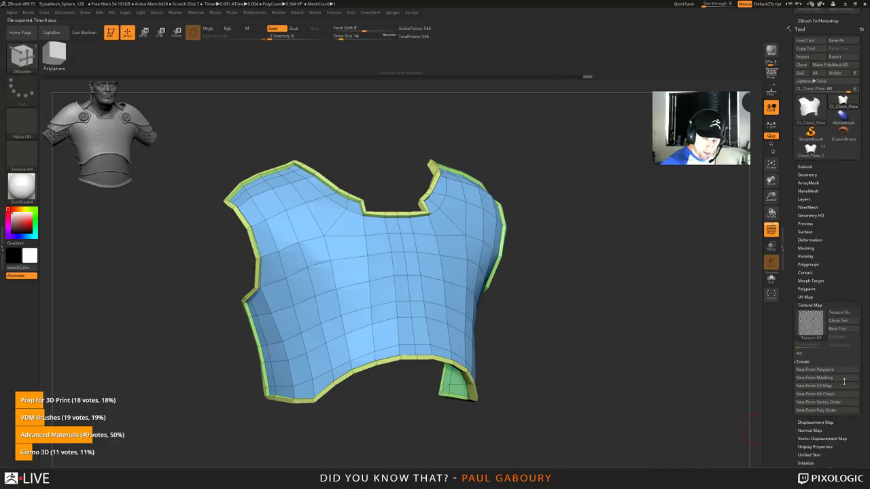
pyautogui.moveTo(843, 379); pyautogui.dragTo(848, 324)
pyautogui.click(843, 263)
pyautogui.moveTo(583, 375); pyautogui.dragTo(555, 369)
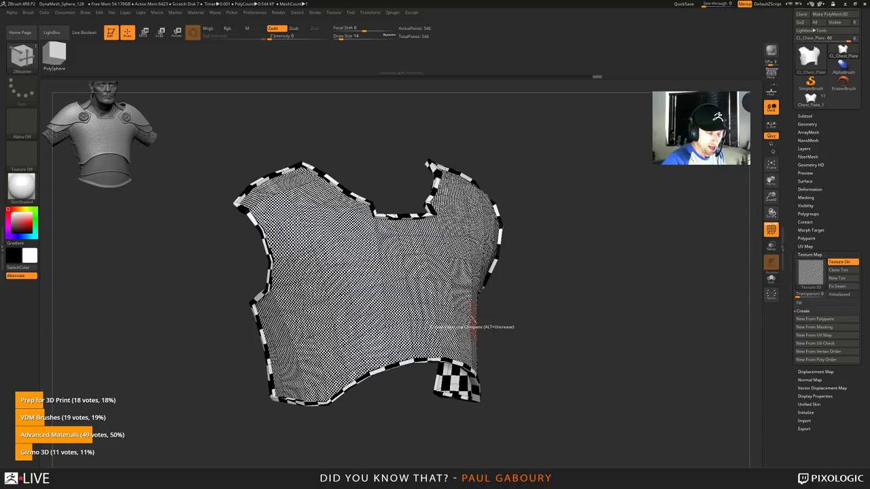
pyautogui.moveTo(587, 325)
pyautogui.mouseDown()
pyautogui.moveTo(554, 335)
pyautogui.moveTo(617, 325)
pyautogui.mouseUp()
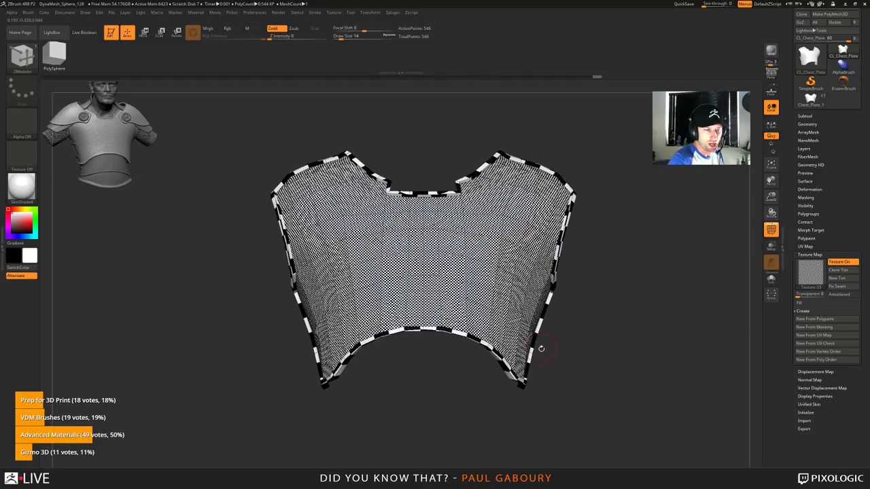
# Step: Reset the GoZ target, marking Cinema 4D, 3D Studio Max and Sculptris as not installed, and install and select Photoshop CC 2017
pyautogui.moveTo(846, 149); pyautogui.dragTo(847, 244)
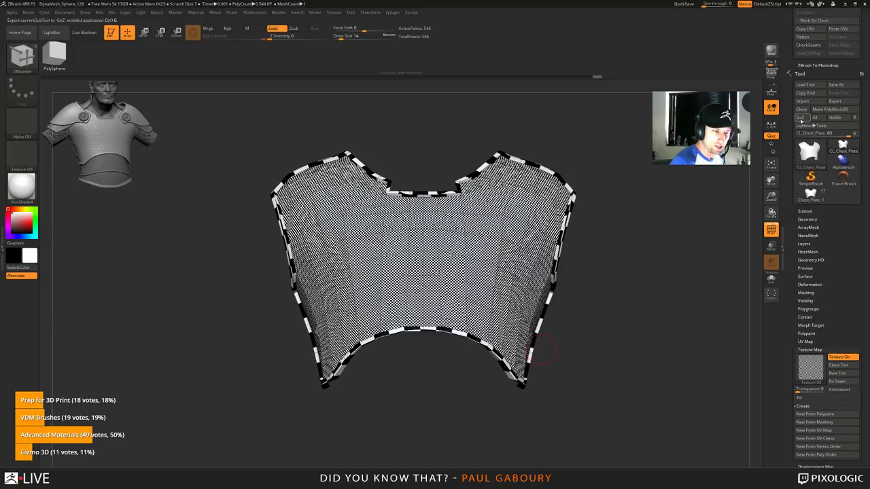
pyautogui.click(856, 118)
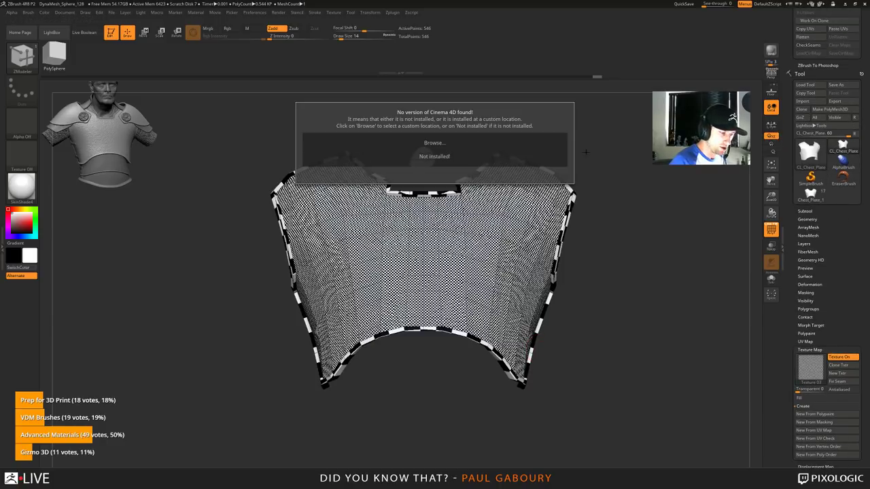
pyautogui.click(447, 157)
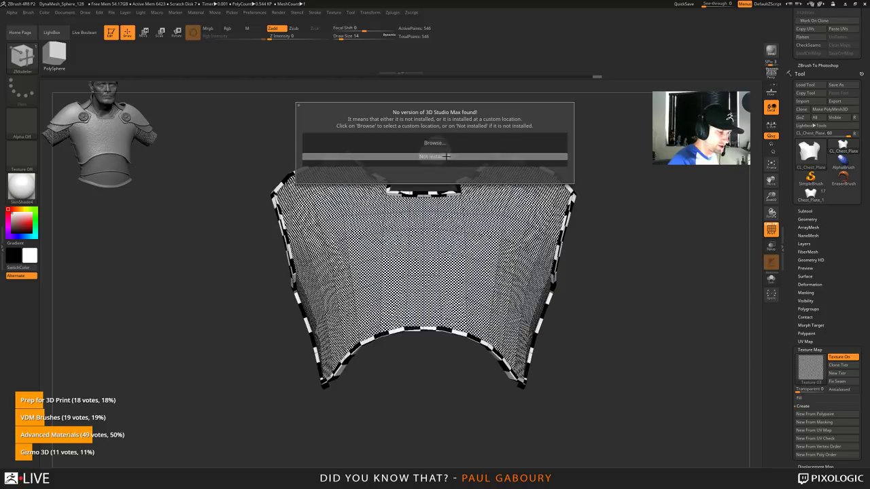
pyautogui.click(448, 157)
pyautogui.click(435, 139)
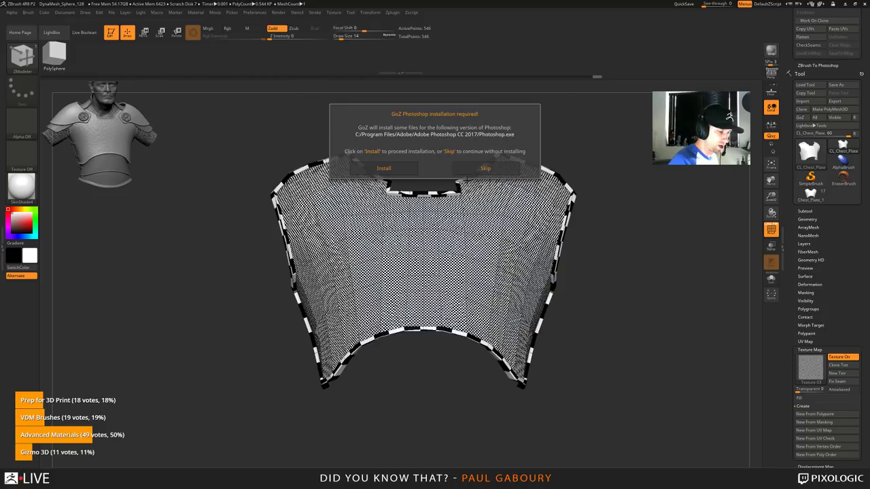
pyautogui.click(384, 169)
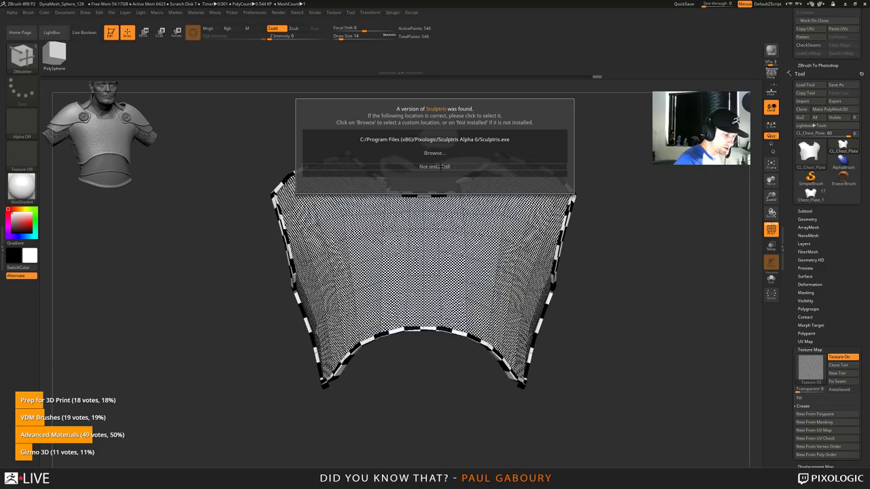
pyautogui.click(440, 167)
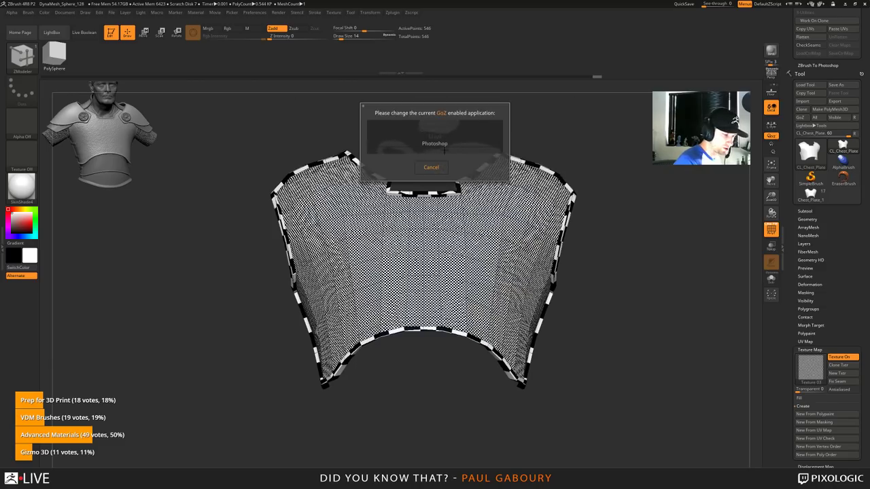
pyautogui.click(443, 143)
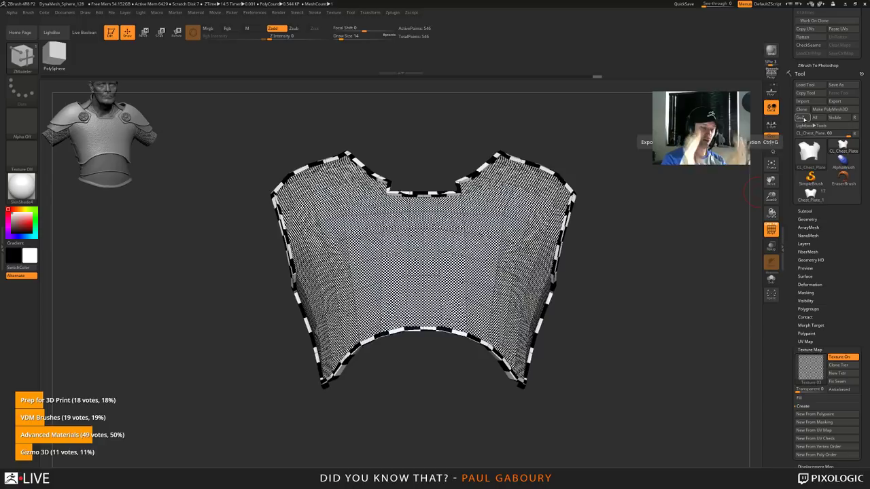
# Step: Apply the ornamental ZBrush crest texture to the chest plate and set its UV HRepeat and VRepeat to 1
pyautogui.click(810, 368)
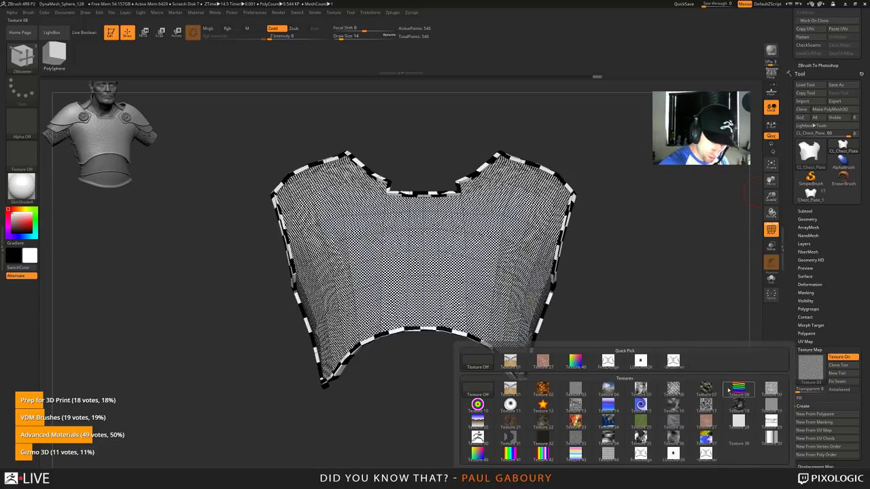
pyautogui.click(649, 365)
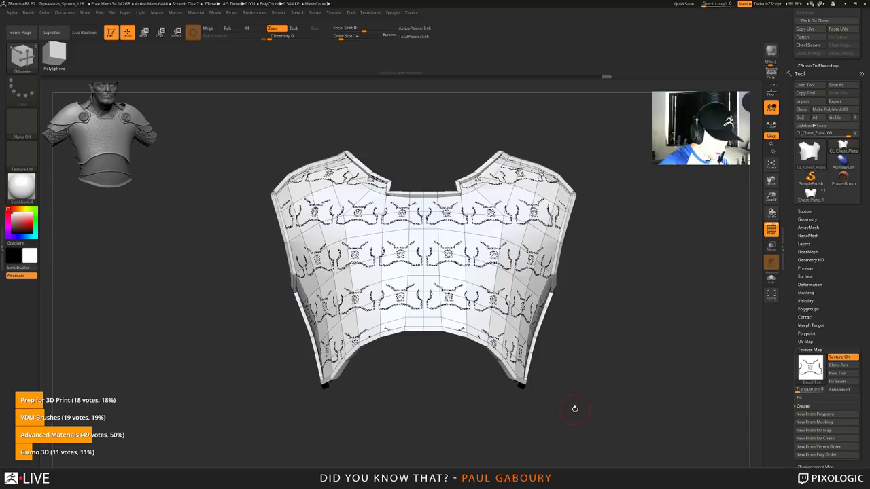
pyautogui.click(805, 342)
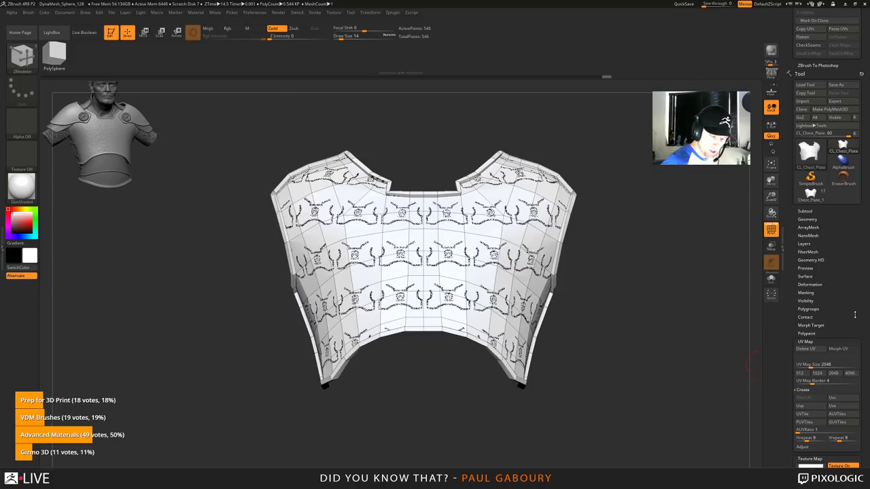
pyautogui.click(806, 319)
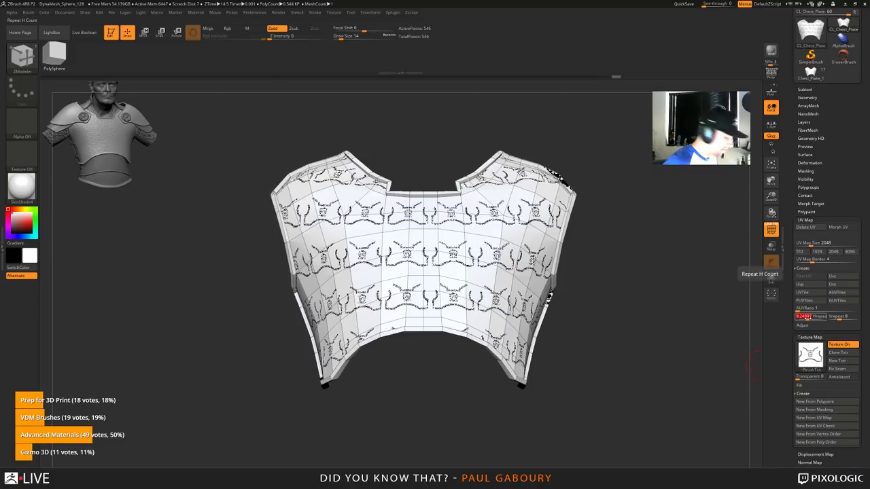
pyautogui.write('1')
pyautogui.press('Return')
pyautogui.click(841, 316)
pyautogui.write('1')
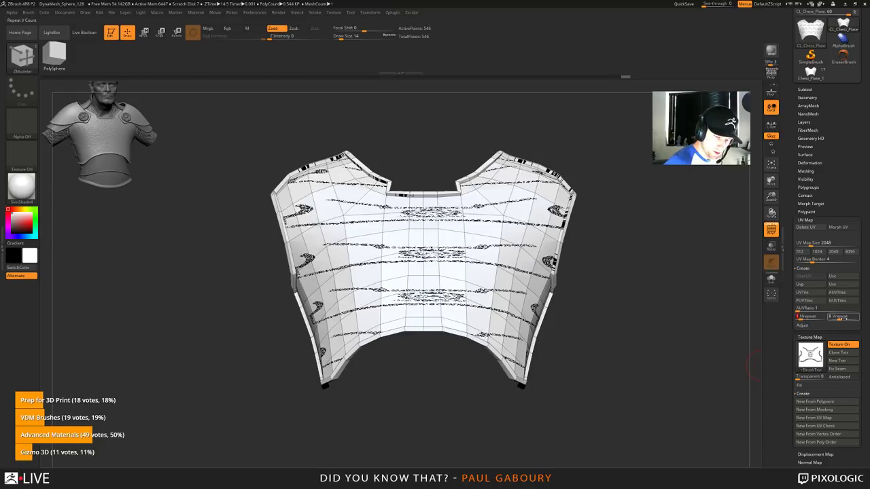
pyautogui.press('Return')
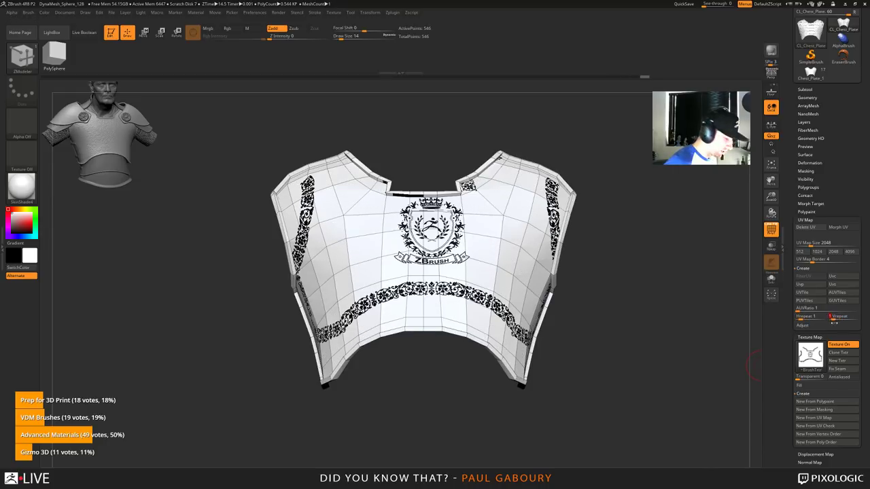
pyautogui.moveTo(532, 406)
pyautogui.mouseDown()
pyautogui.moveTo(543, 414)
pyautogui.moveTo(523, 405)
pyautogui.mouseUp()
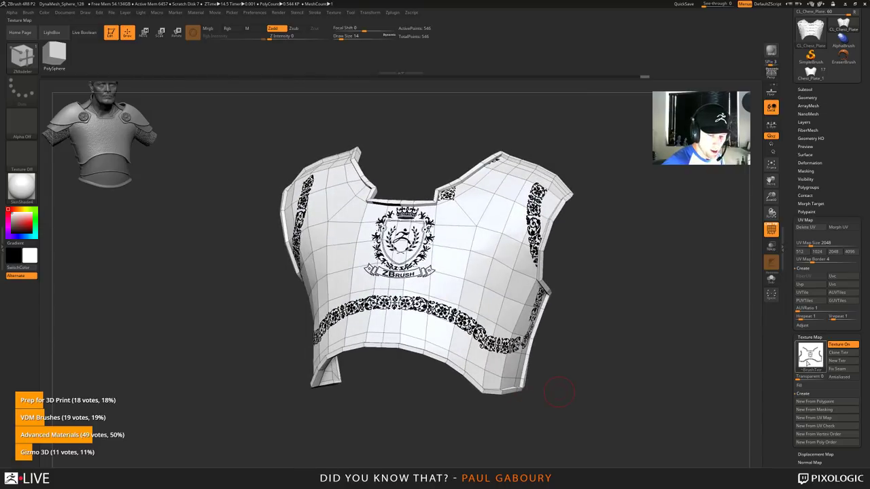
pyautogui.moveTo(807, 361)
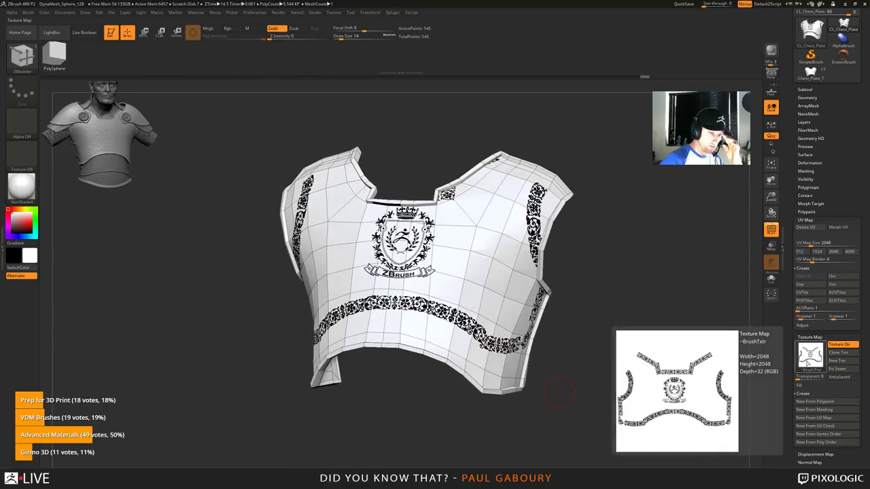
# Step: Switch to the Chest_Plate_1 tool and turn on its crest texture
pyautogui.moveTo(839, 159); pyautogui.dragTo(840, 206)
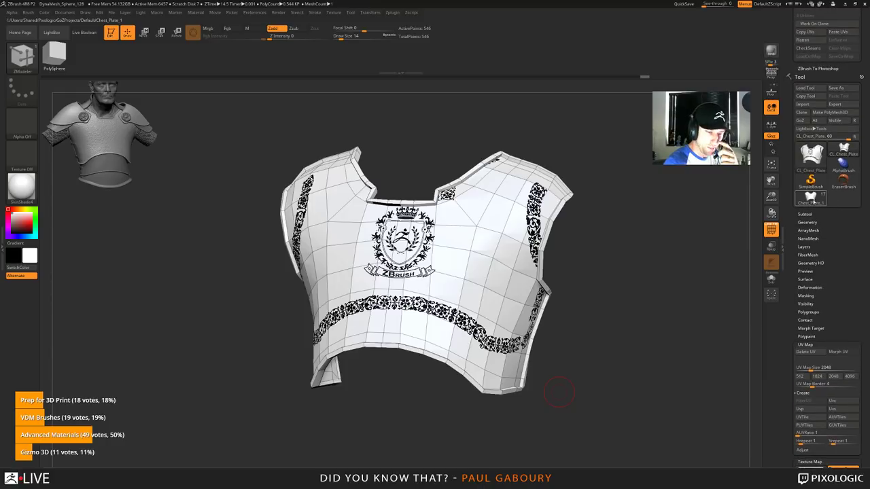
pyautogui.click(813, 197)
pyautogui.moveTo(578, 401); pyautogui.dragTo(593, 396)
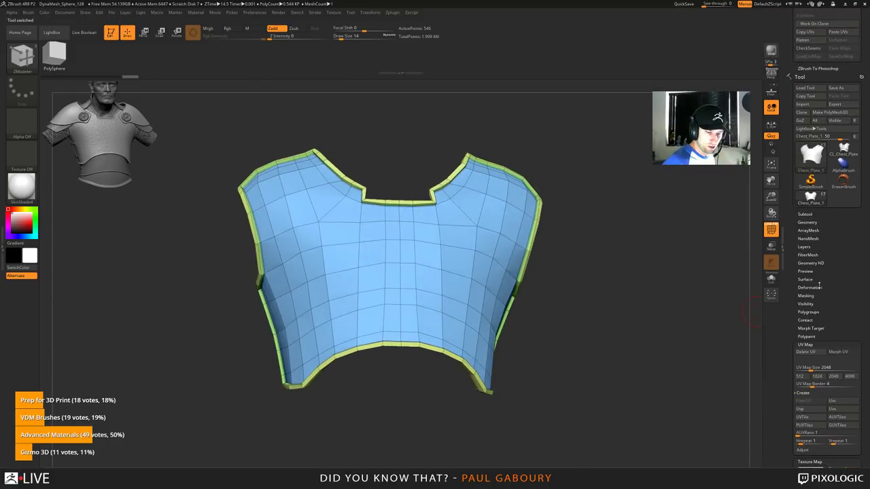
pyautogui.moveTo(846, 281); pyautogui.dragTo(846, 253)
pyautogui.scroll(-5, 846, 253)
pyautogui.click(843, 286)
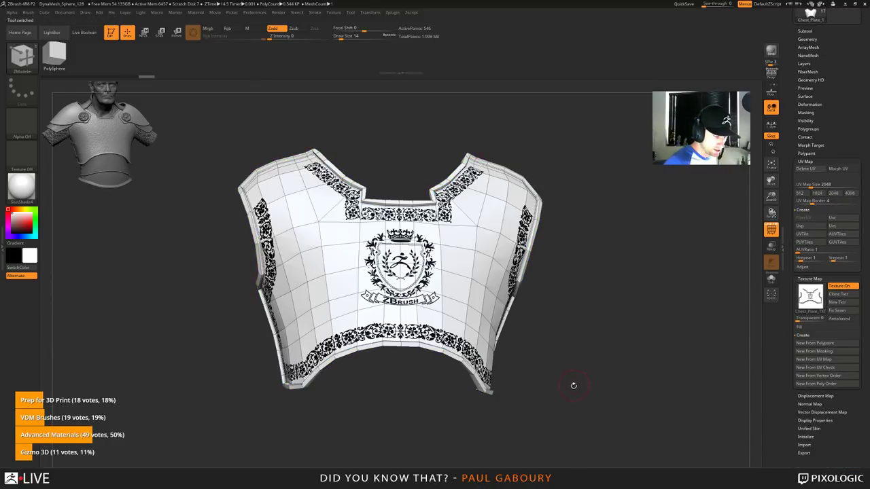
pyautogui.moveTo(573, 384)
pyautogui.mouseDown()
pyautogui.moveTo(596, 388)
pyautogui.moveTo(551, 391)
pyautogui.moveTo(584, 391)
pyautogui.moveTo(573, 391)
pyautogui.mouseUp()
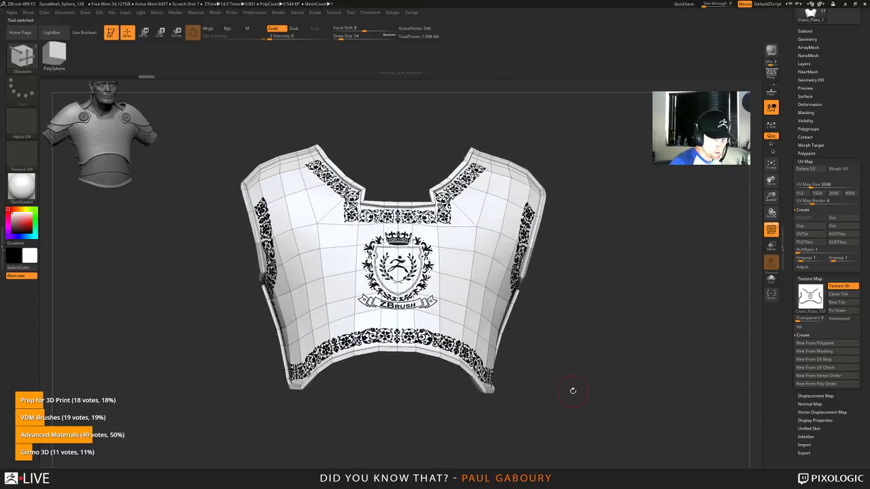
# Step: Send the textured Chest_Plate_1 to Photoshop with GoZ, permanently dismissing the GoZ information notice
pyautogui.scroll(5, 749, 229)
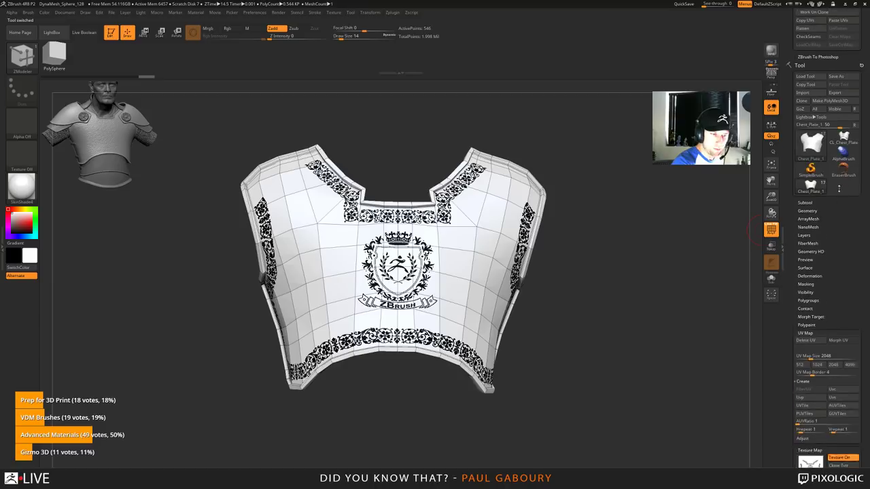
pyautogui.scroll(1, 802, 136)
pyautogui.click(800, 138)
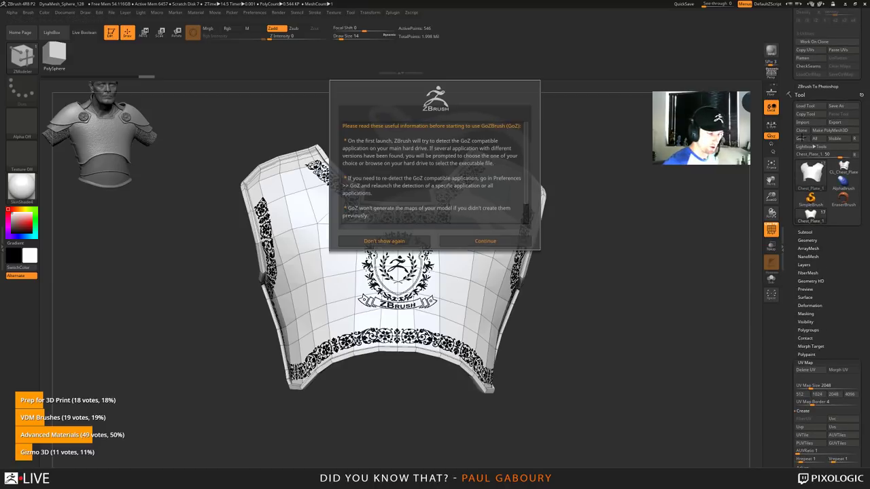
pyautogui.click(394, 242)
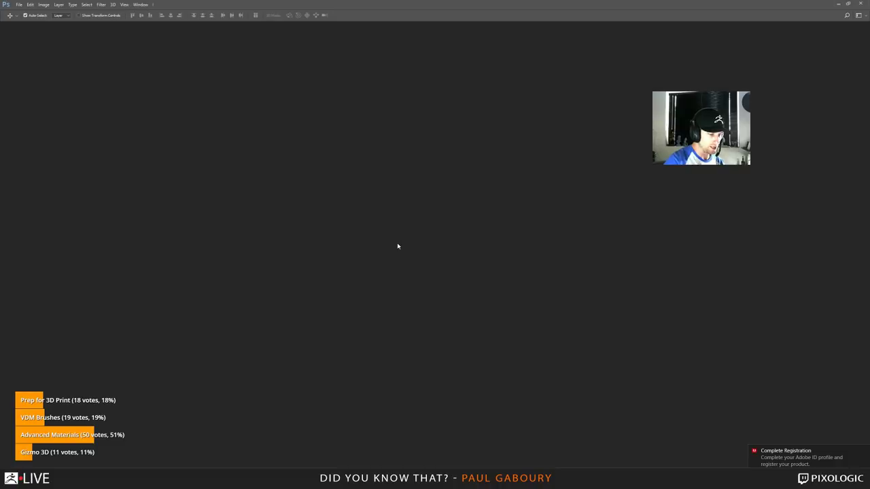
# Step: Bring the chest plate into Photoshop as a 3D layer and open its Chest_Plate_1_TXTR diffuse texture as a separate document
pyautogui.press('Return')
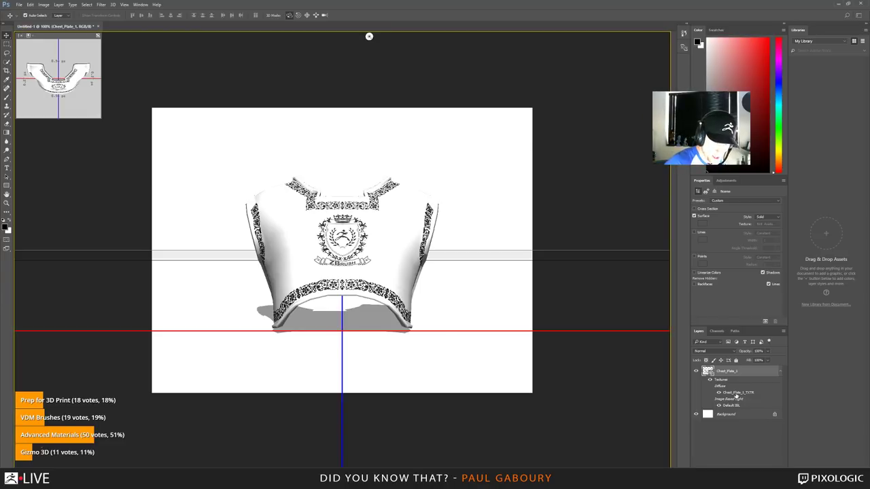
pyautogui.doubleClick(736, 395)
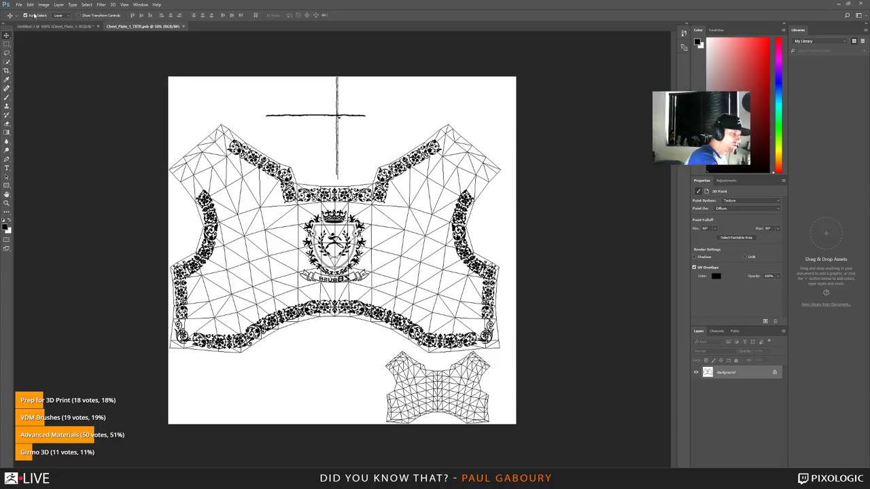
pyautogui.click(30, 6)
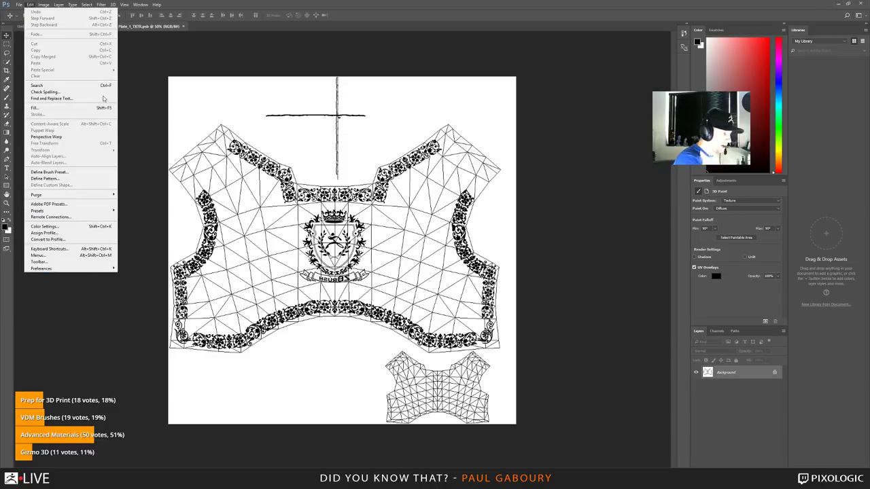
pyautogui.click(143, 120)
# Step: Return to the untitled 3D document, view the chest plate from another angle, and locate the GoZPlugIn automation command
pyautogui.click(53, 26)
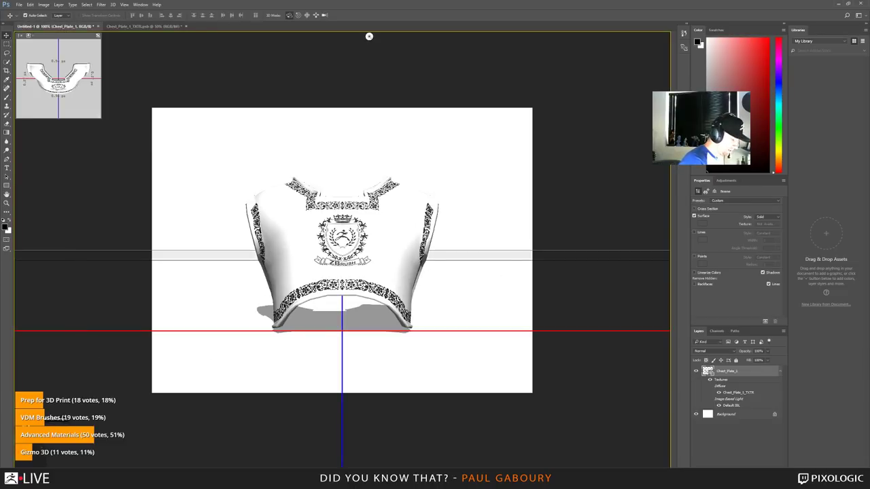
pyautogui.moveTo(30, 413); pyautogui.dragTo(136, 409)
pyautogui.moveTo(629, 36); pyautogui.dragTo(433, 36)
pyautogui.click(19, 4)
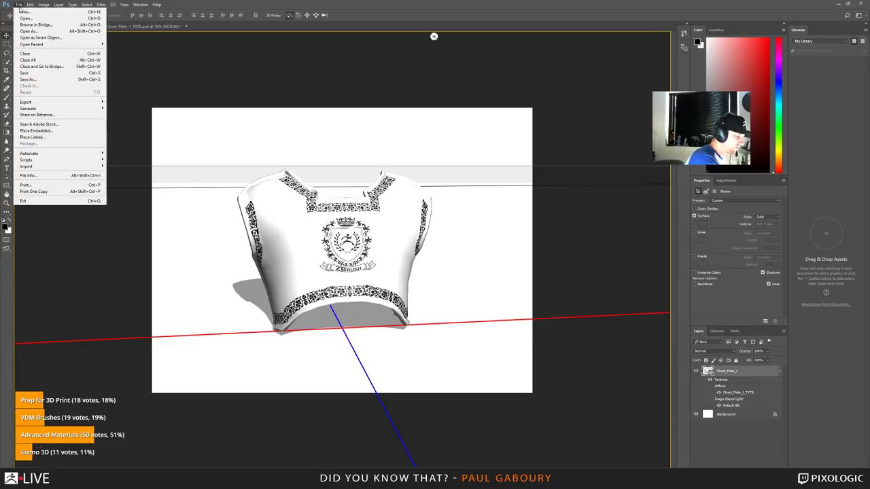
pyautogui.moveTo(57, 155)
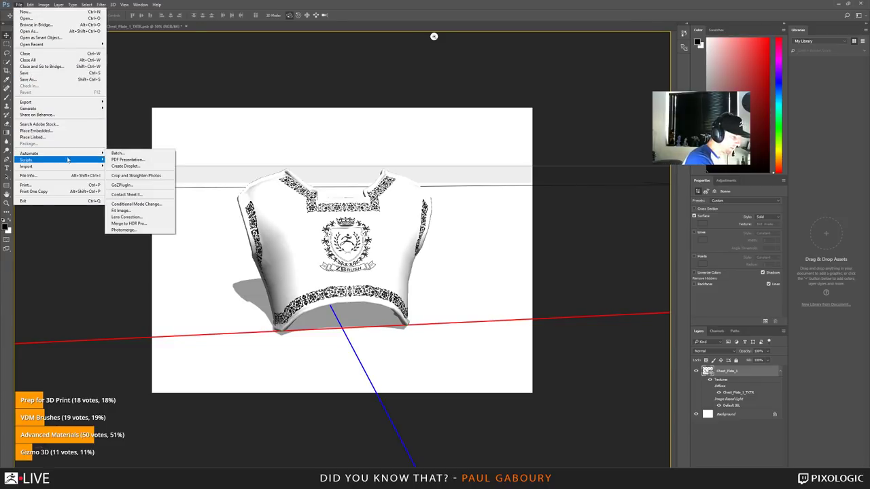
pyautogui.click(151, 187)
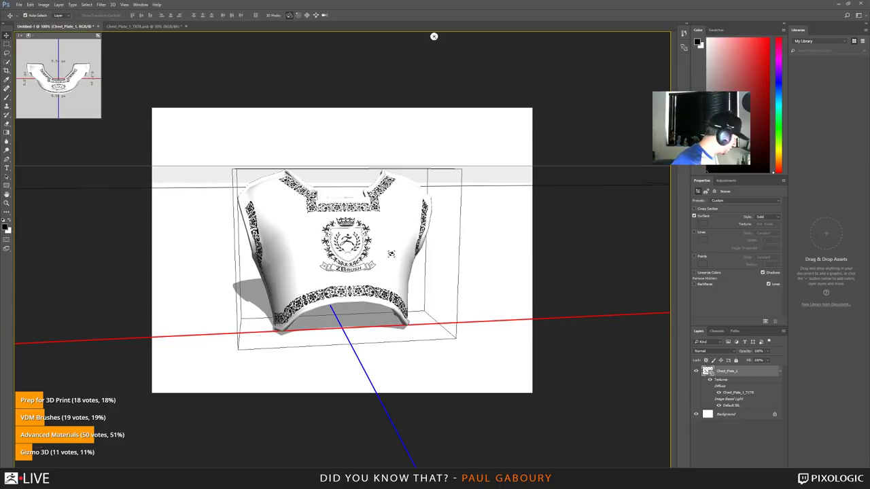
# Step: Paint "Hi!" in black with the Brush tool directly on the 3D chest plate, beside the crest
pyautogui.press('b')
pyautogui.moveTo(393, 224); pyautogui.dragTo(389, 275)
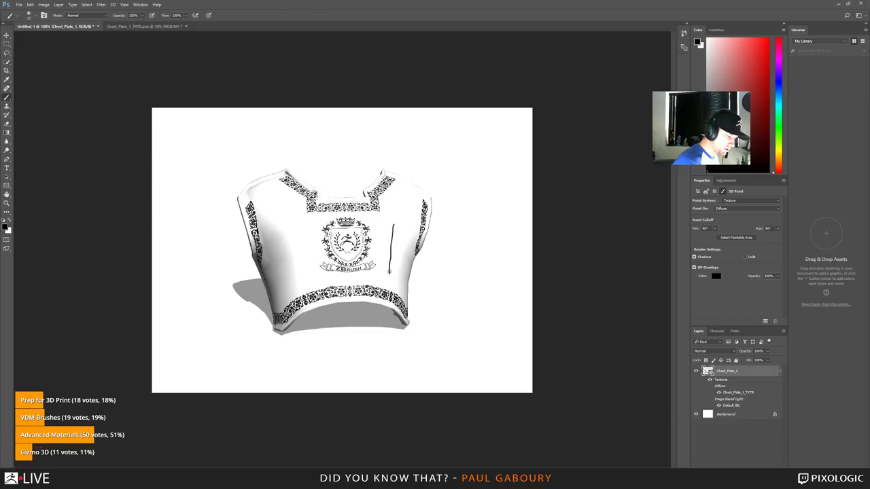
pyautogui.moveTo(400, 224); pyautogui.dragTo(400, 268)
pyautogui.moveTo(389, 259)
pyautogui.mouseDown()
pyautogui.moveTo(407, 245)
pyautogui.moveTo(407, 257)
pyautogui.mouseUp()
pyautogui.moveTo(407, 217); pyautogui.dragTo(411, 236)
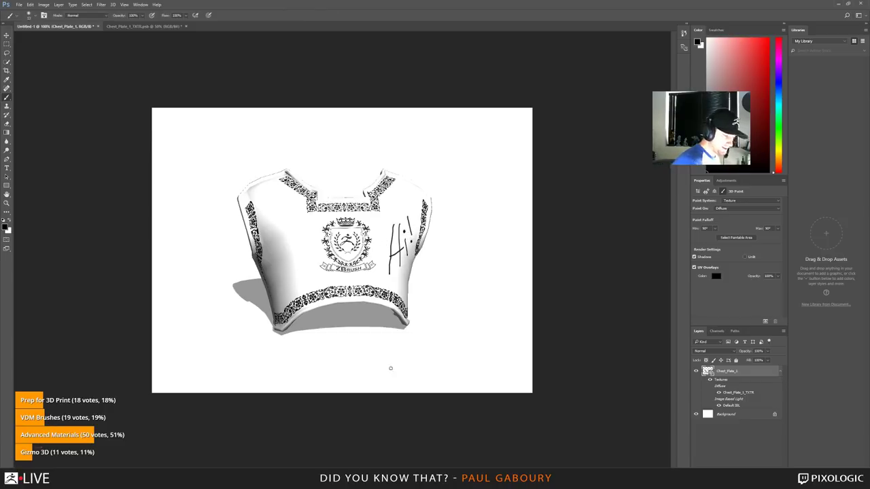
# Step: Send the painted chest plate back to ZBrush through GoZPlugIn and inspect its updated Chest_Plate_1_TXTR texture map
pyautogui.click(19, 4)
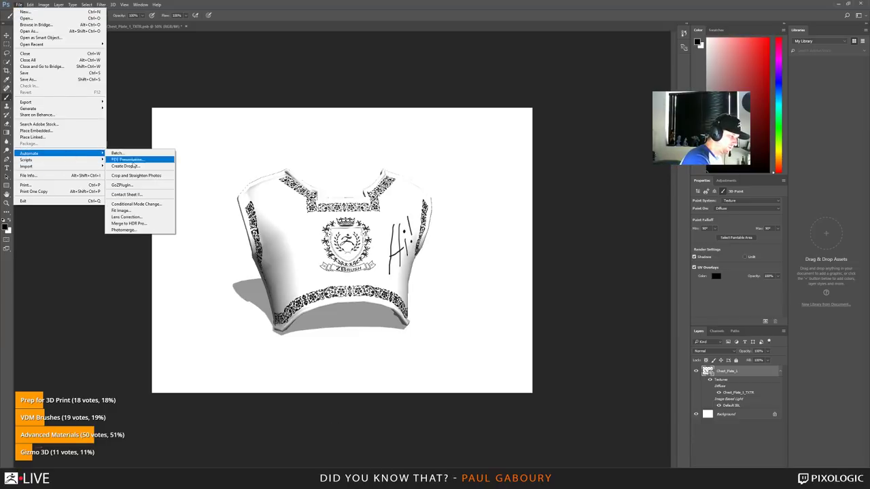
pyautogui.click(154, 186)
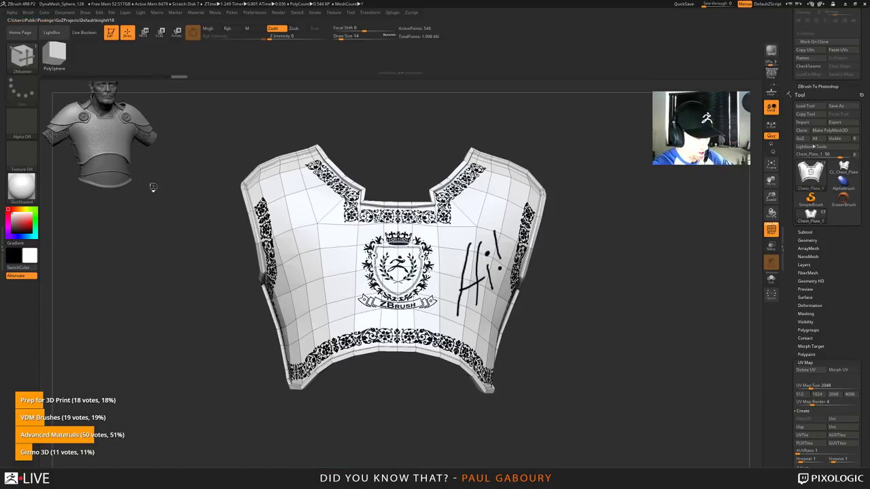
pyautogui.scroll(-5, 845, 325)
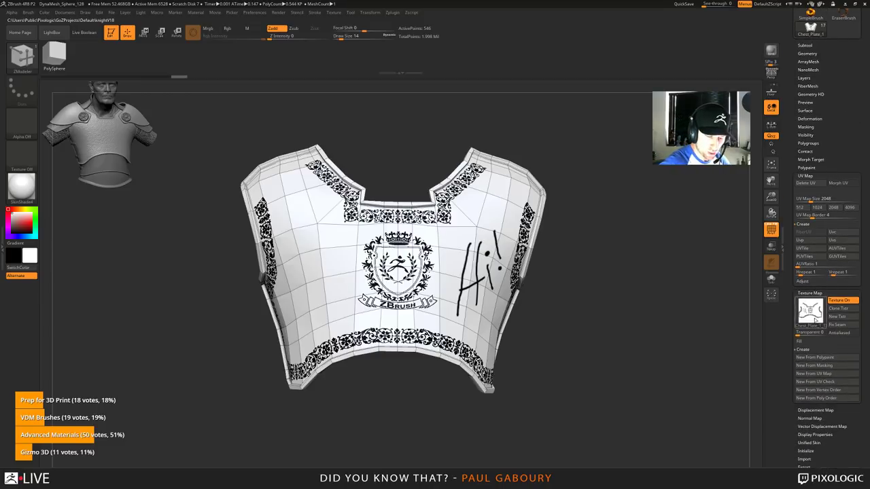
pyautogui.moveTo(811, 317)
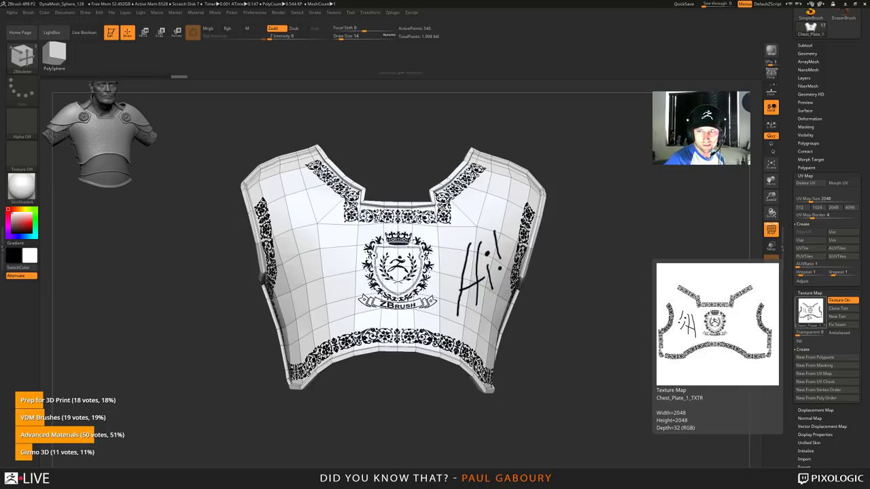
# Step: Toggle the painted texture's display off and on twice, and replace it with the FirstDesign texture map
pyautogui.click(840, 300)
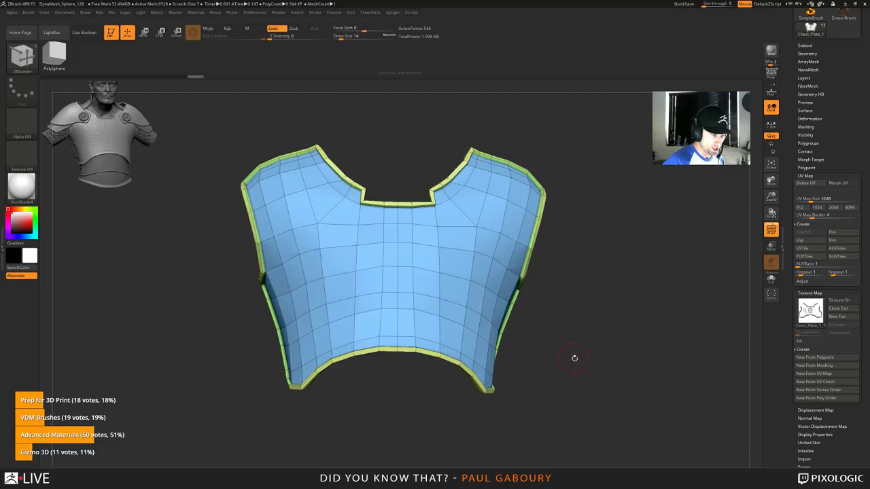
pyautogui.click(846, 301)
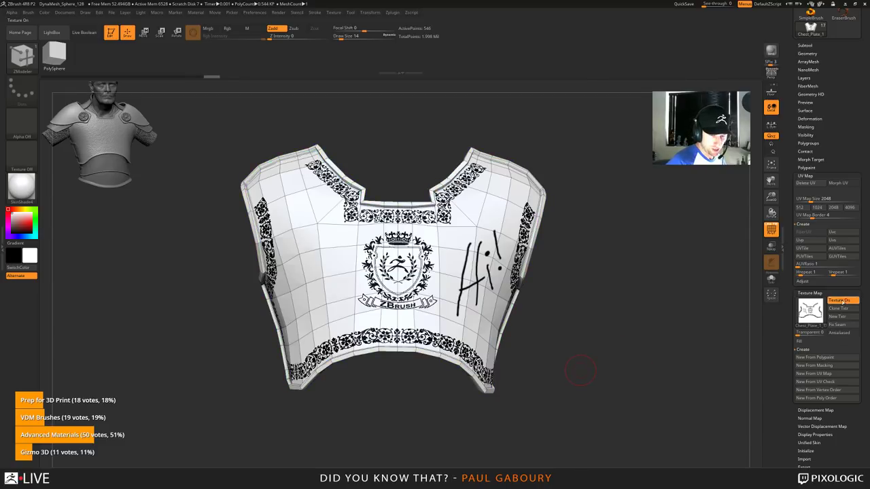
pyautogui.click(843, 301)
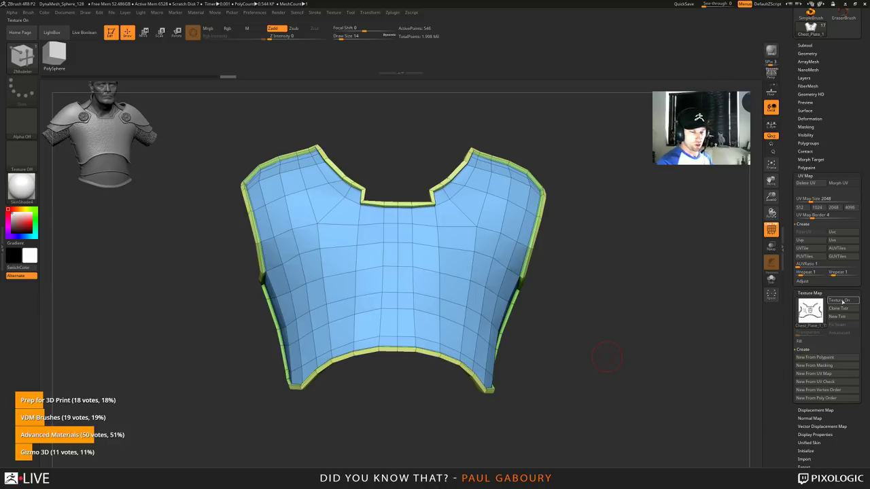
pyautogui.click(841, 300)
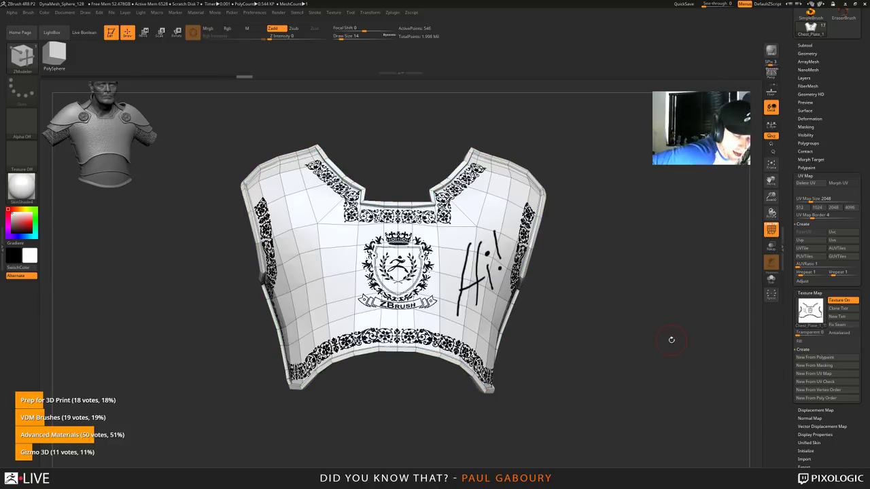
pyautogui.click(810, 311)
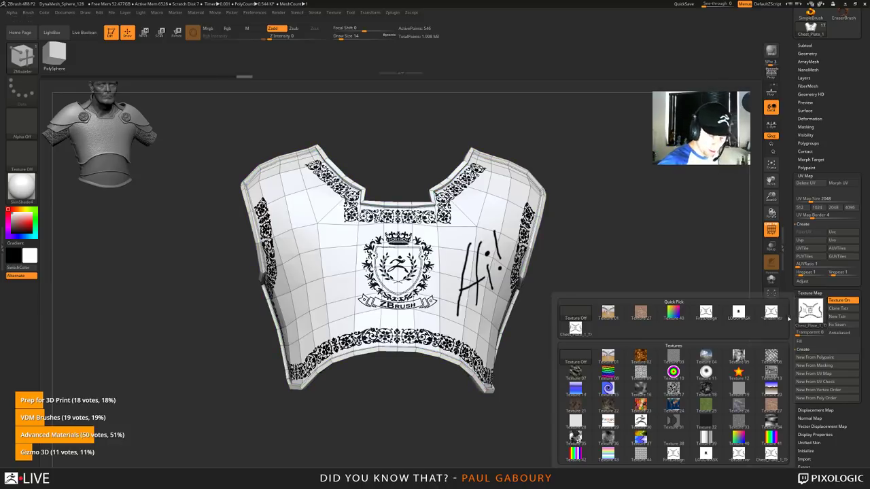
pyautogui.click(707, 313)
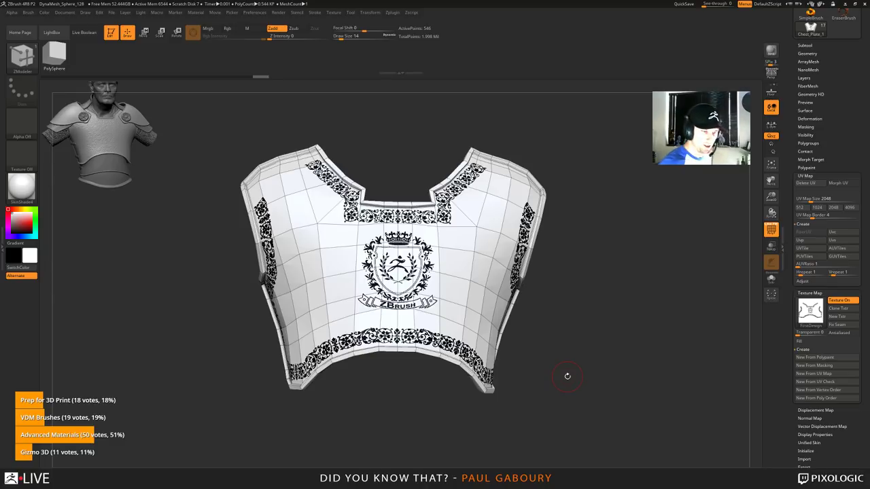
# Step: Subdivide the chest plate three times with Smooth UV off, keeping the ZModeler brush active
pyautogui.click(808, 53)
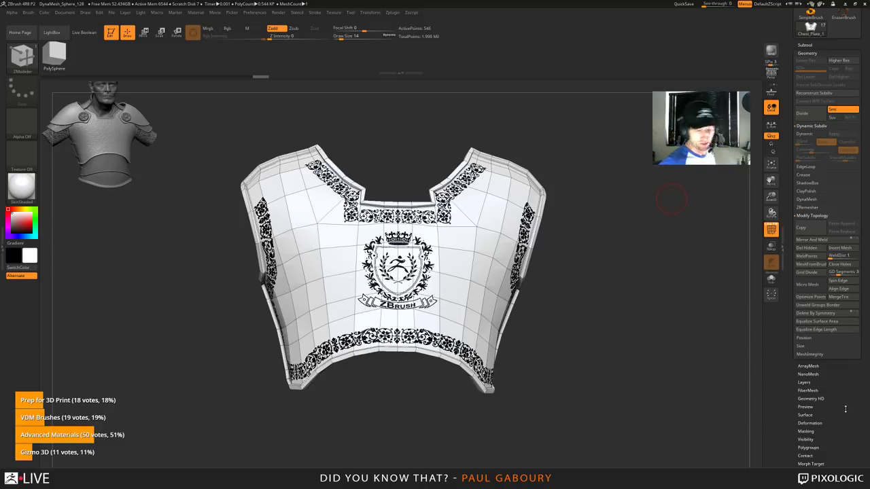
pyautogui.moveTo(846, 408); pyautogui.dragTo(843, 242)
pyautogui.click(806, 314)
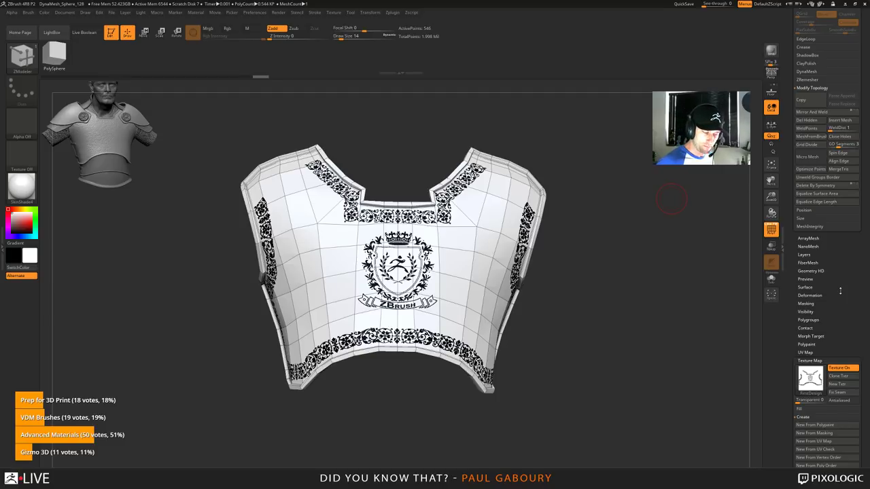
pyautogui.moveTo(548, 375)
pyautogui.keyDown('alt'); pyautogui.mouseDown(button='right')
pyautogui.moveTo(566, 367)
pyautogui.moveTo(484, 325)
pyautogui.mouseUp(button='right'); pyautogui.keyUp('alt')
pyautogui.hotkey('ctrl', 'd')
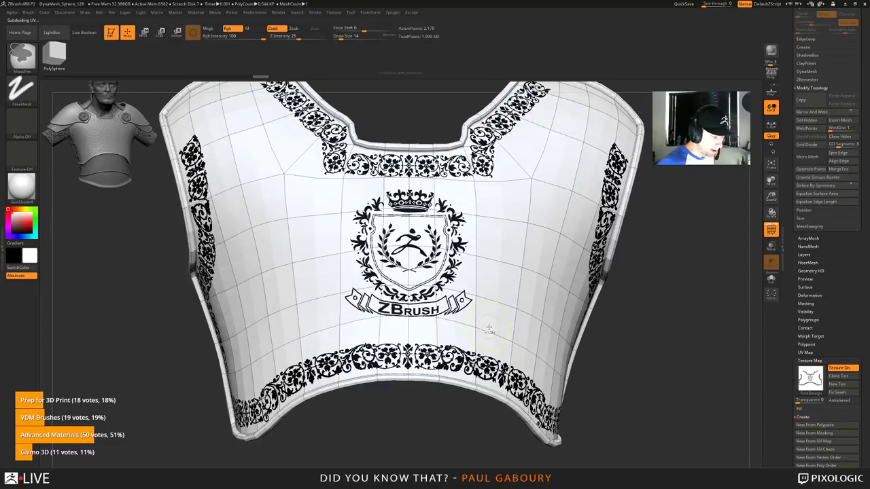
pyautogui.hotkey('ctrl', 'd')
pyautogui.hotkey('ctrl', 'd')
pyautogui.press('b')
pyautogui.press('z')
pyautogui.press('m')
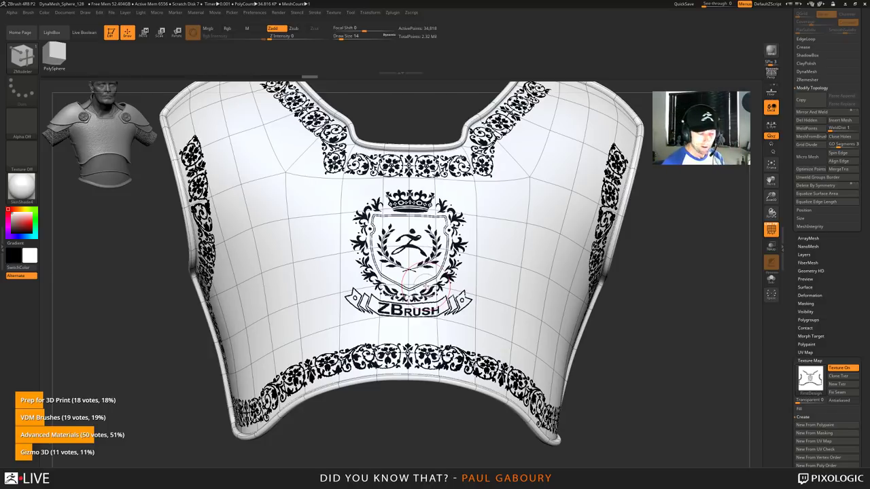
# Step: Undo the chest plate's subdivisions and turn on Smooth UV in the subdivision settings
pyautogui.hotkey('ctrl', 'z')
pyautogui.hotkey('ctrl', 'z')
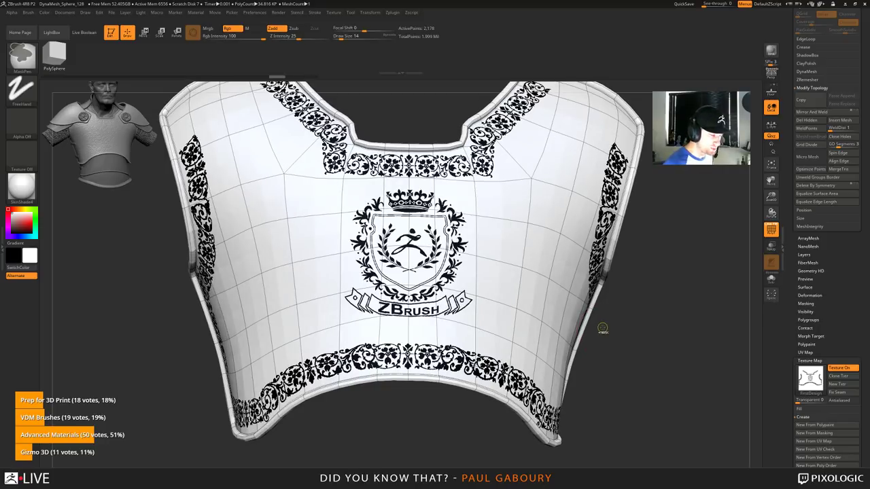
pyautogui.hotkey('shift', 'd')
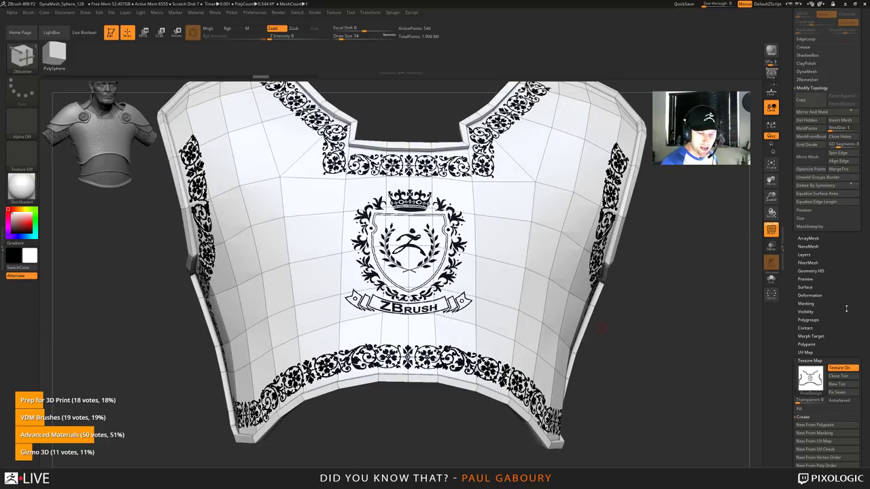
pyautogui.scroll(3, 854, 343)
pyautogui.scroll(3, 854, 343)
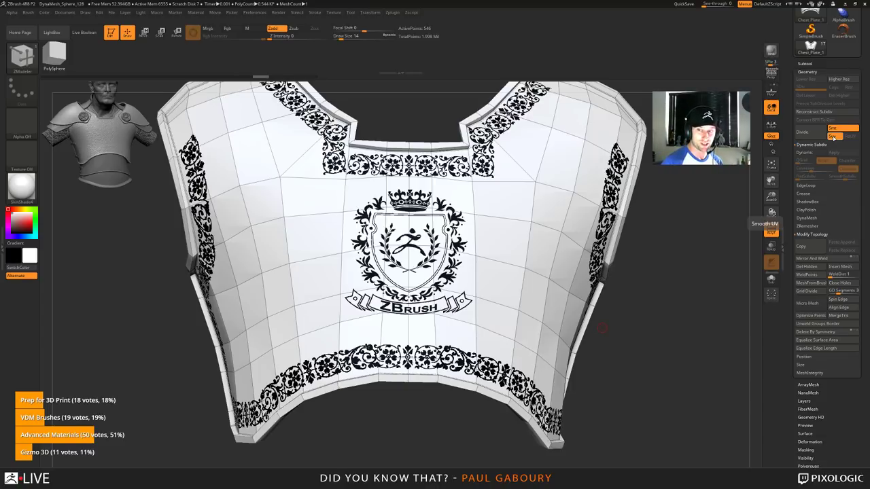
# Step: Examine the SmoothUV options in the Normal Map and Displacement Map settings
pyautogui.scroll(-3, 839, 425)
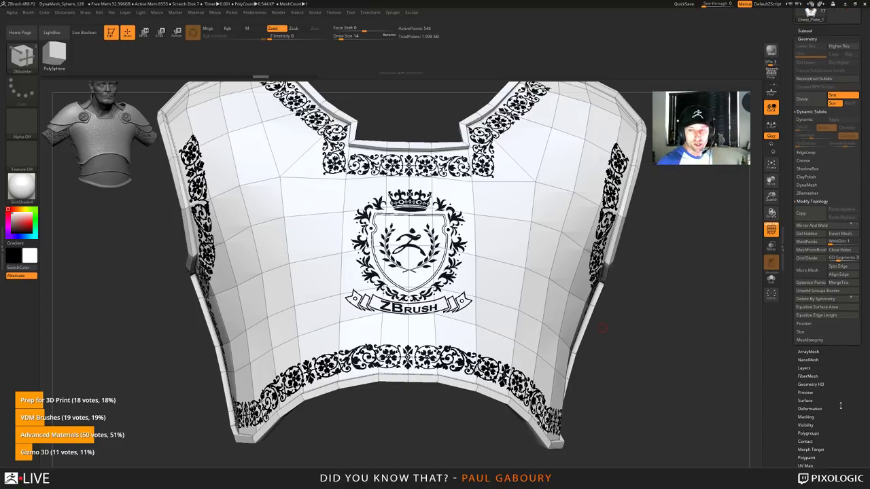
pyautogui.scroll(-2, 844, 411)
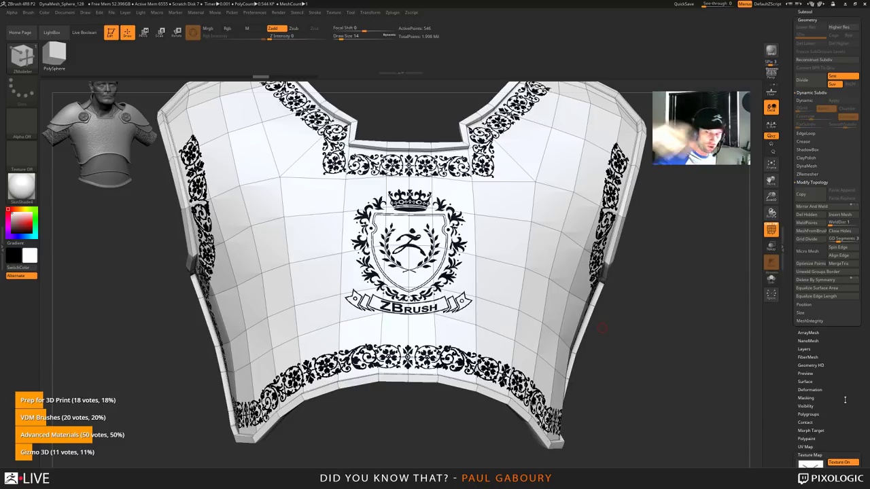
pyautogui.scroll(-4, 842, 406)
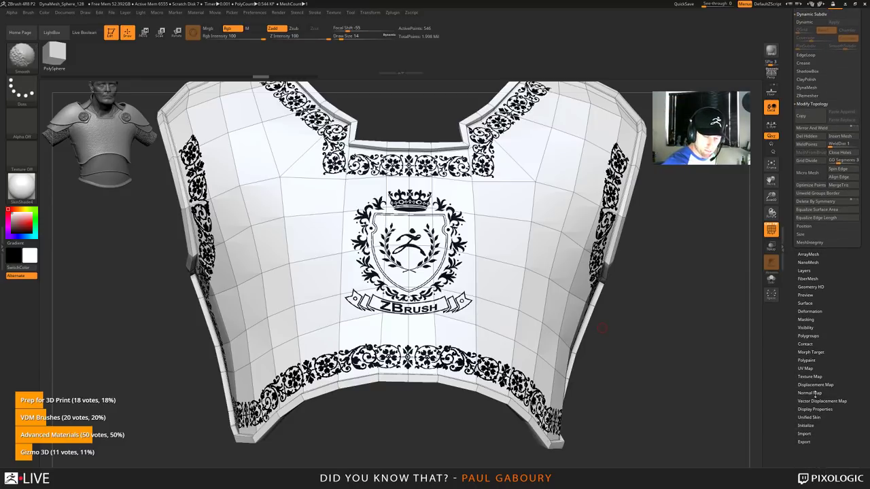
pyautogui.click(842, 392)
pyautogui.scroll(-1, 843, 401)
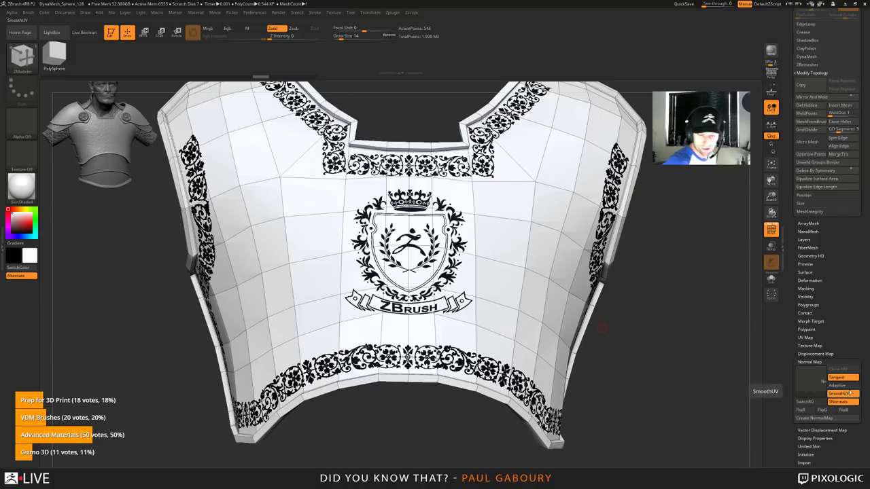
pyautogui.click(815, 354)
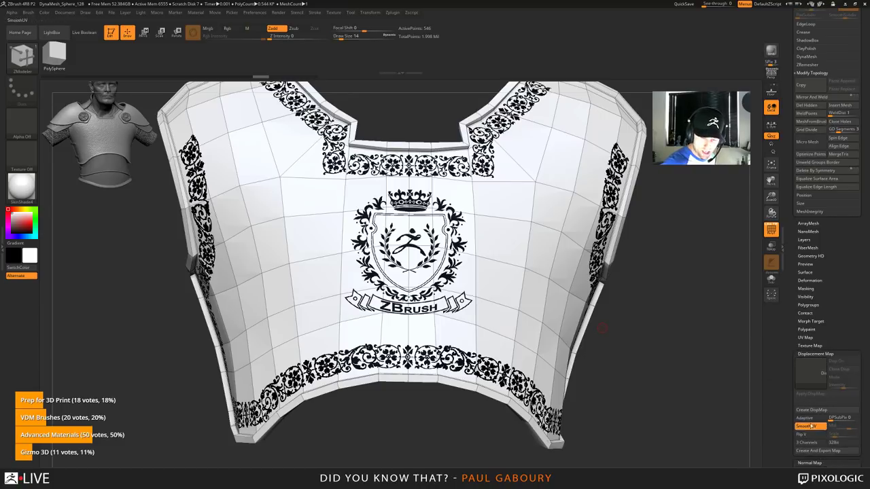
pyautogui.click(815, 353)
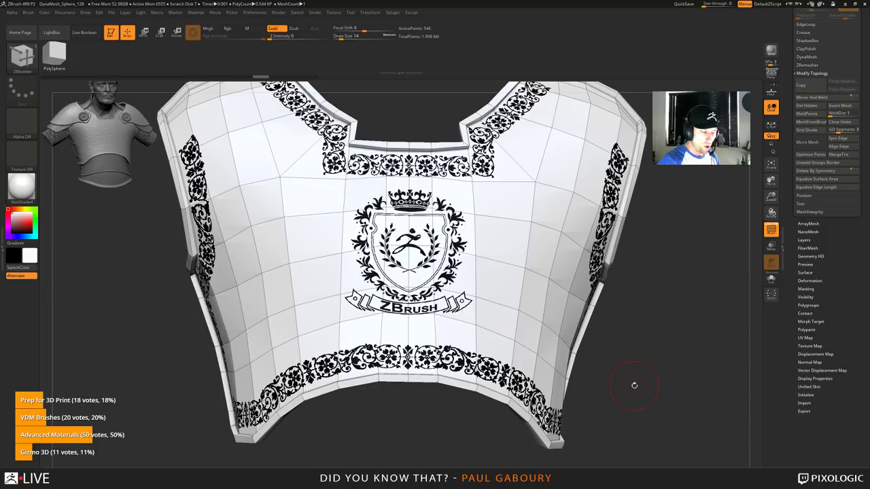
# Step: Turn Smooth UV off in the geometry settings and subdivide the chest plate to level 4
pyautogui.scroll(5, 849, 273)
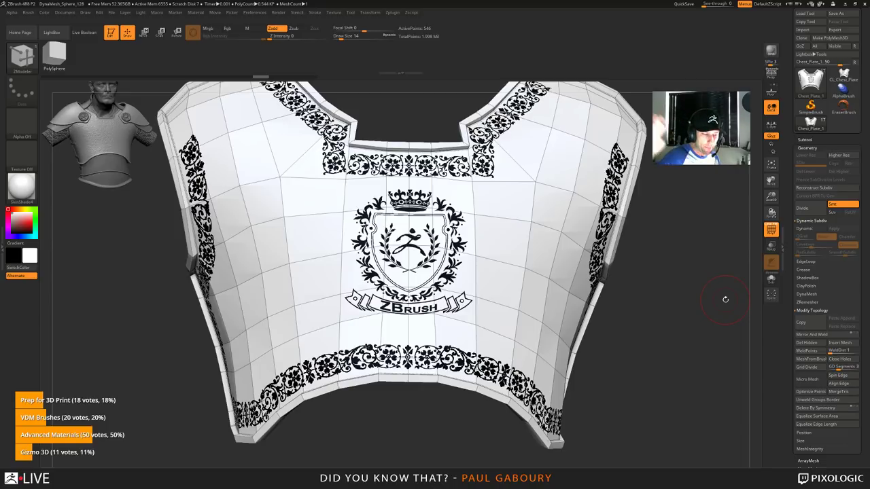
pyautogui.press('ctrl')
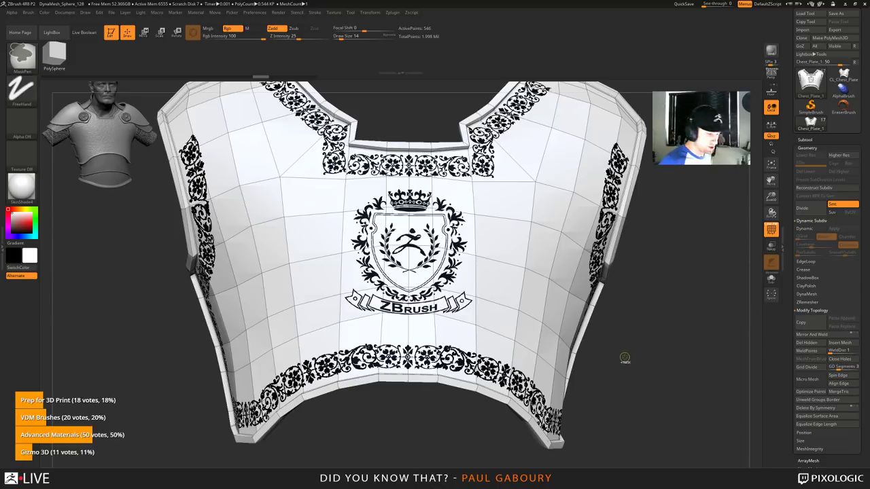
pyautogui.hotkey('ctrl', 'd')
pyautogui.hotkey('ctrl', 'd')
pyautogui.hotkey('ctrl', 'd')
pyautogui.hotkey('ctrl', 'd')
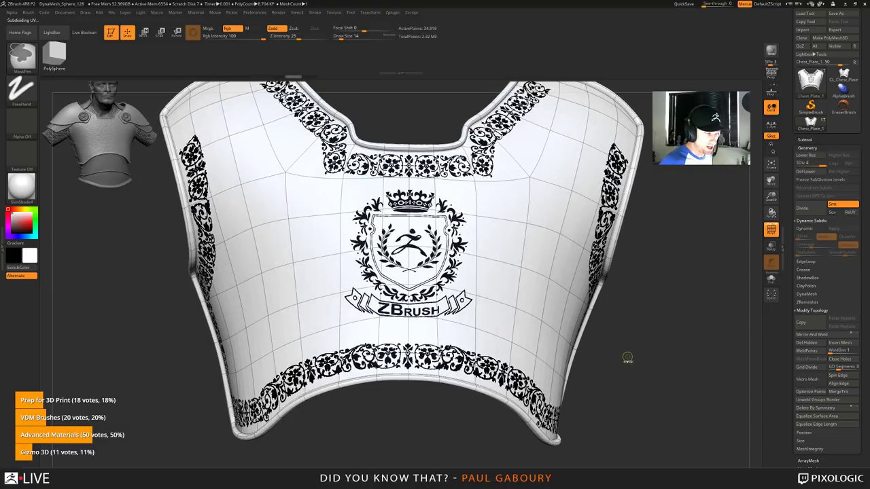
# Step: Subdivide the chest plate to level 6, then turn on Smooth UV and recalculate its UVs
pyautogui.hotkey('ctrl', 'd')
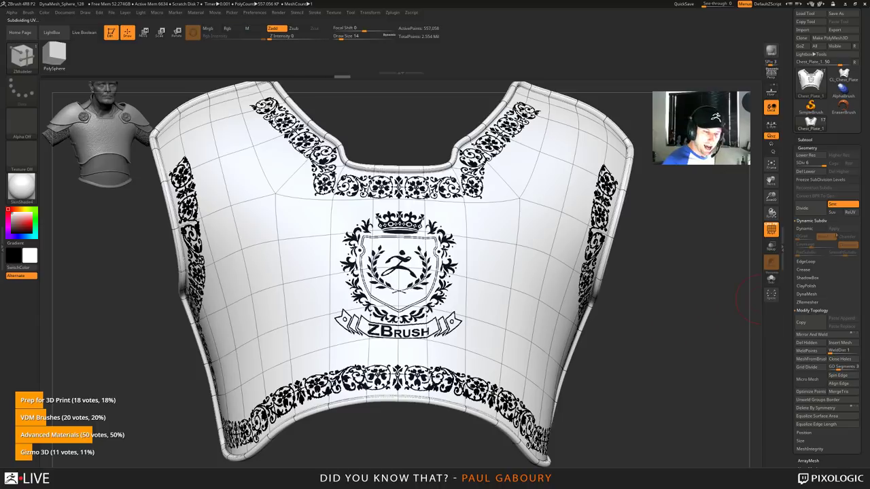
pyautogui.click(835, 213)
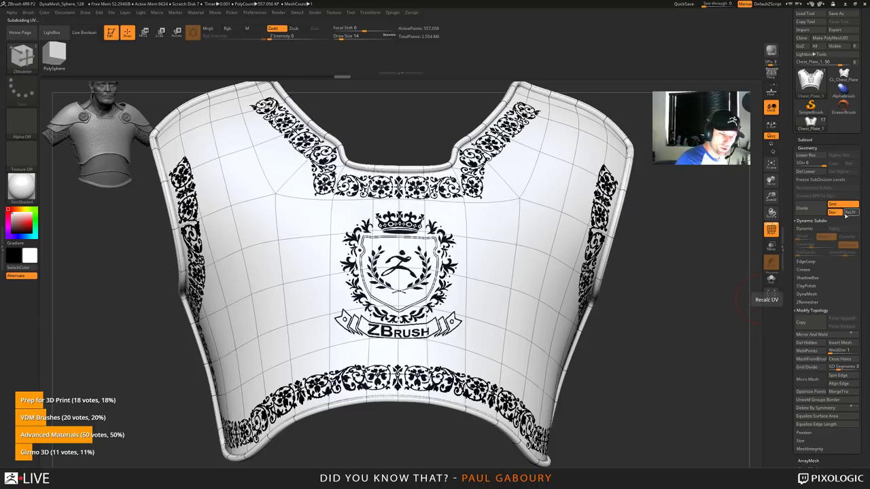
pyautogui.click(852, 214)
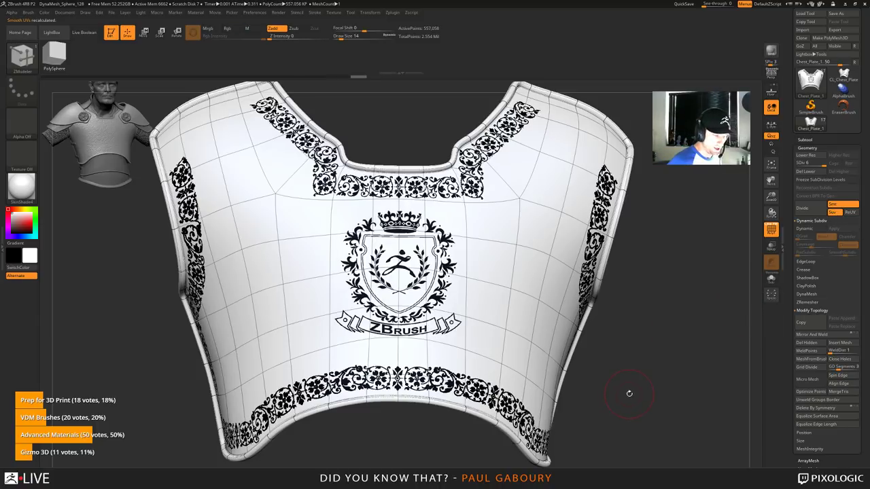
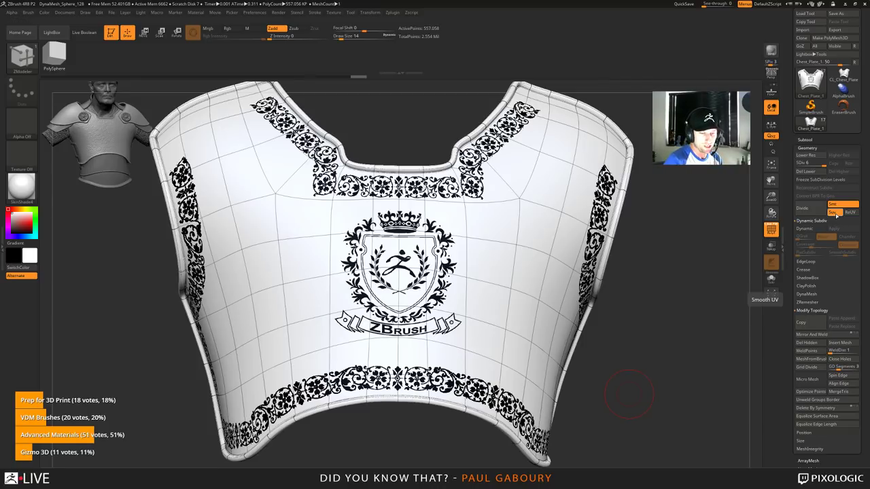
# Step: Step the chest plate back and forth between subdivision levels 1 and 6 to compare how the crest and trim texture behaves
pyautogui.hotkey('shift', 'd')
pyautogui.hotkey('shift', 'd')
pyautogui.hotkey('shift', 'd')
pyautogui.hotkey('shift', 'd')
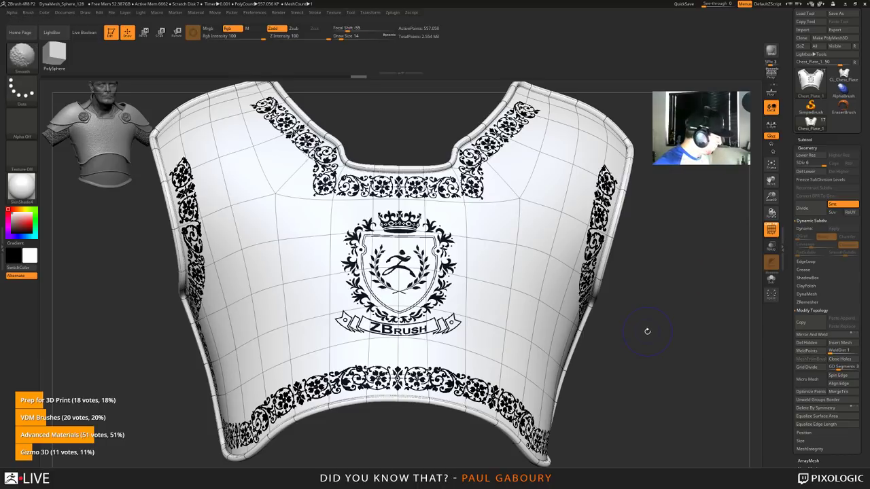
pyautogui.press('d')
pyautogui.press('d')
pyautogui.press('d')
pyautogui.press('d')
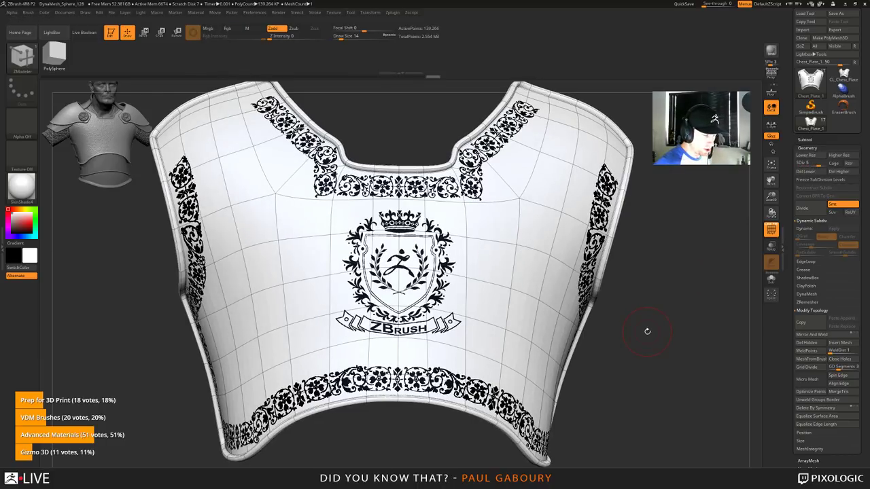
pyautogui.hotkey('shift', 'd')
pyautogui.hotkey('shift', 'd')
pyautogui.hotkey('shift', 'd')
pyautogui.hotkey('shift', 'd')
pyautogui.press('d')
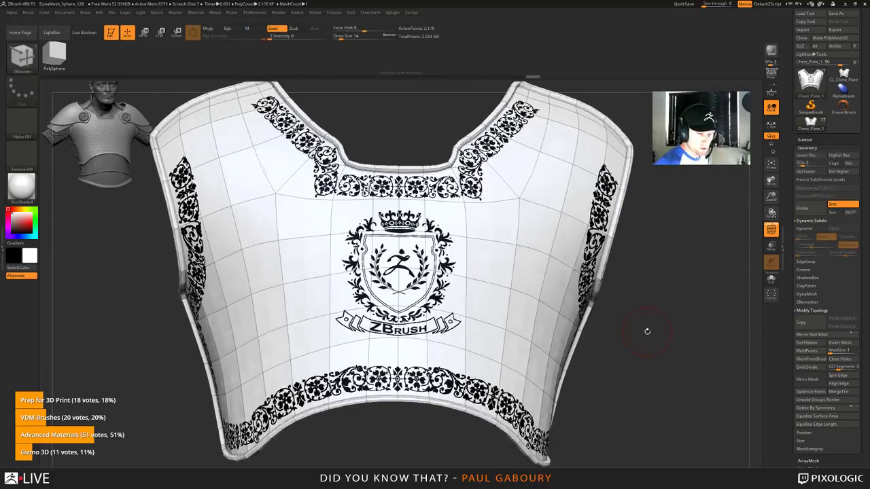
pyautogui.press('d')
pyautogui.press('d')
pyautogui.press('d')
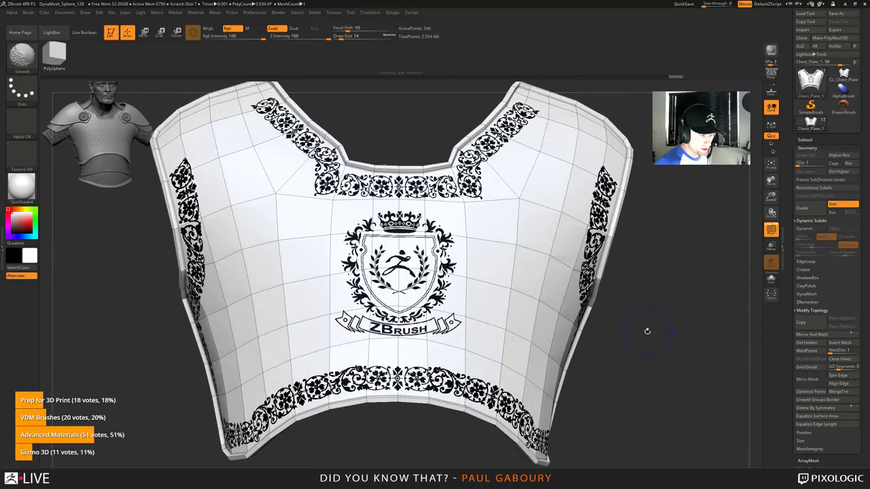
pyautogui.press('ctrl')
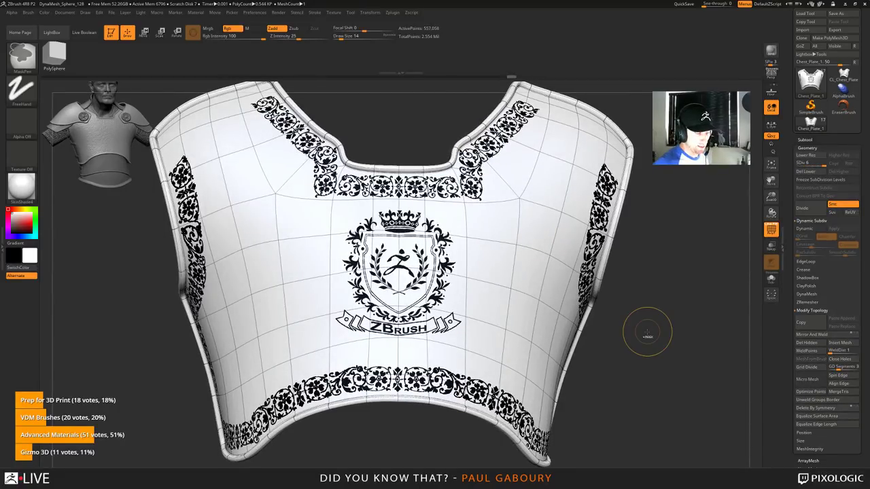
pyautogui.hotkey('shift', 'd')
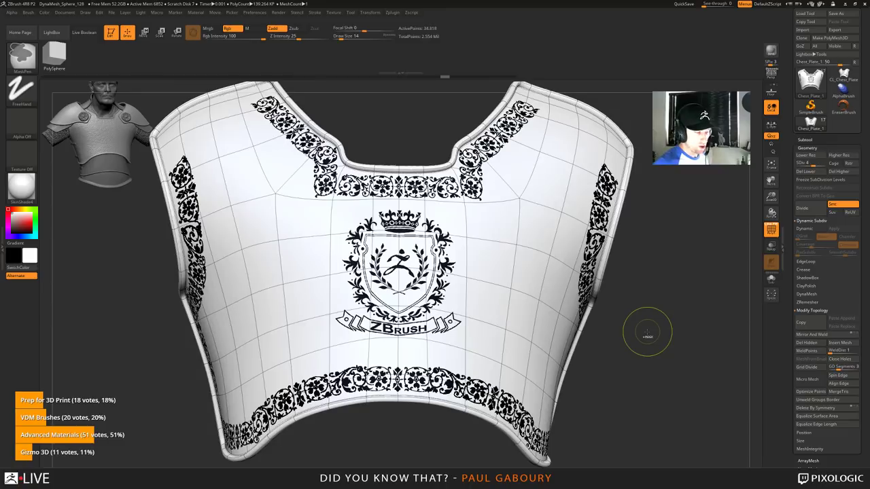
pyautogui.hotkey('shift', 'd')
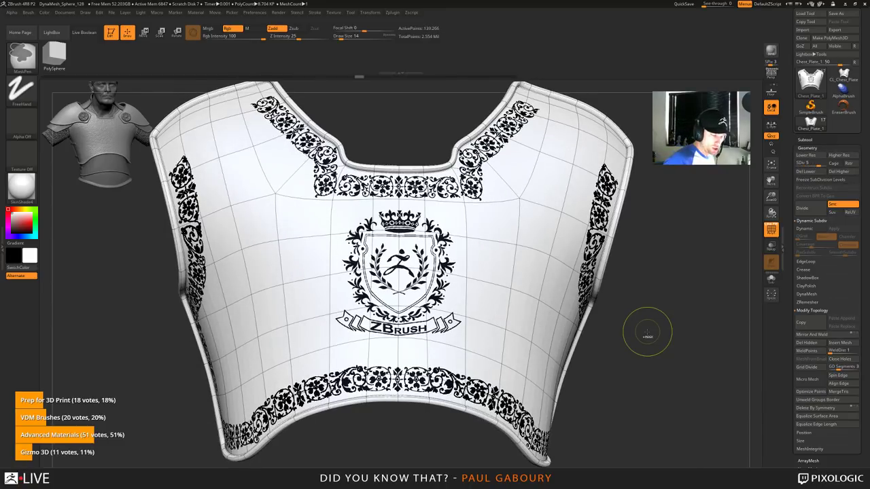
pyautogui.hotkey('shift', 'd')
pyautogui.press('d')
pyautogui.press('d')
pyautogui.press('d')
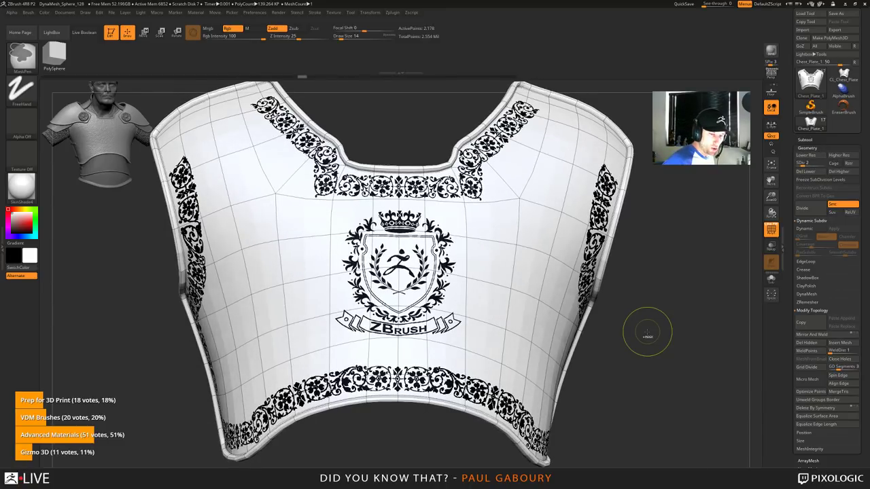
pyautogui.hotkey('shift', 'd')
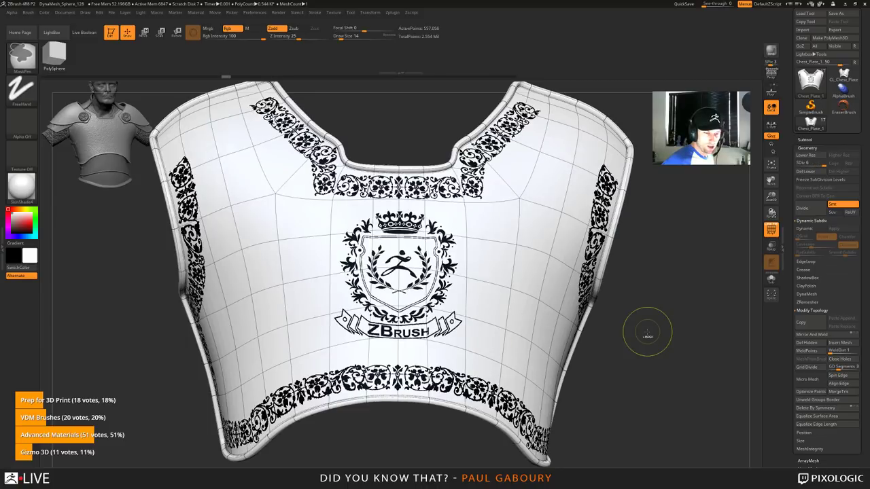
# Step: Undo the chest plate's subdivisions back to the base mesh
pyautogui.hotkey('shift', 'd')
pyautogui.hotkey('shift', 'd')
pyautogui.hotkey('shift', 'd')
pyautogui.hotkey('shift', 'd')
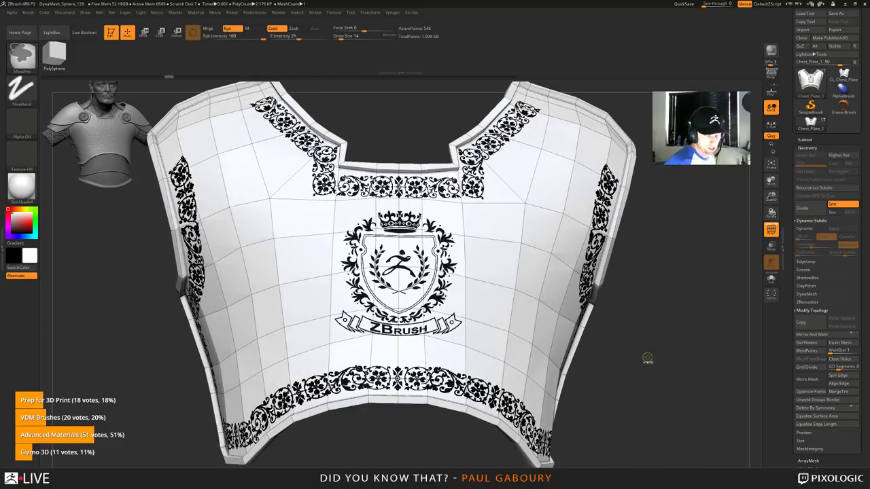
# Step: Turn on Smooth UV in the geometry settings and subdivide the chest plate to level 7
pyautogui.moveTo(647, 357)
pyautogui.keyDown('ctrl'); pyautogui.mouseDown(button='right')
pyautogui.moveTo(618, 359)
pyautogui.moveTo(643, 347)
pyautogui.mouseUp(button='right'); pyautogui.keyUp('ctrl')
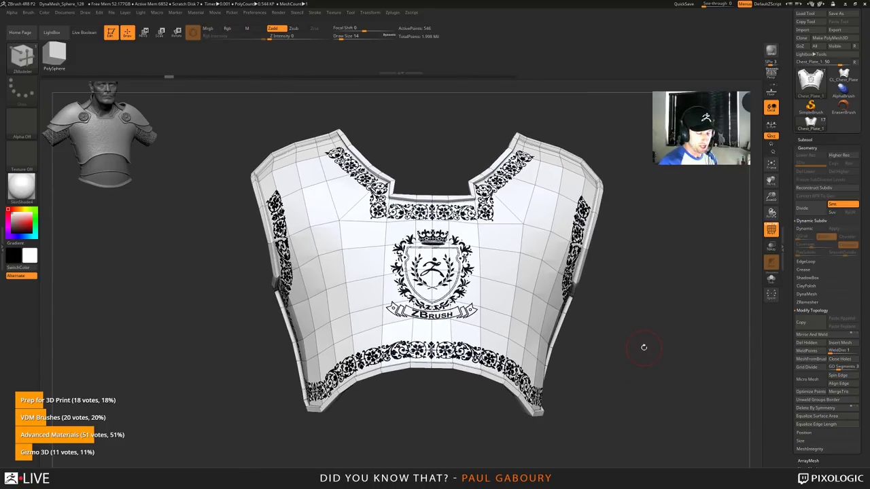
pyautogui.click(833, 212)
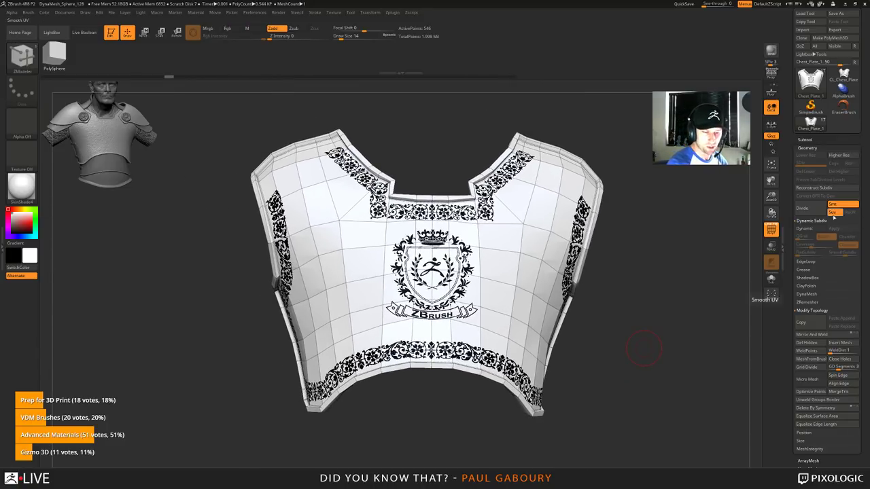
pyautogui.click(809, 210)
pyautogui.click(808, 210)
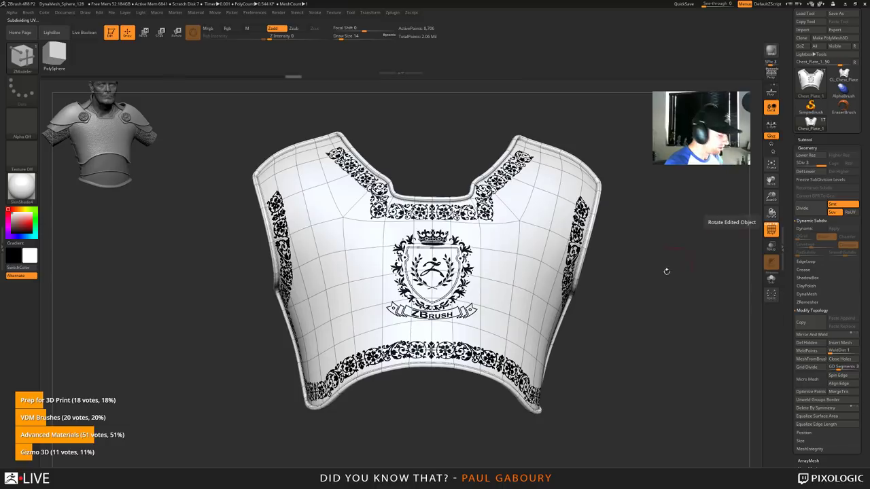
pyautogui.press('ctrl')
pyautogui.hotkey('ctrl', 'd')
pyautogui.hotkey('ctrl', 'd')
pyautogui.hotkey('ctrl', 'd')
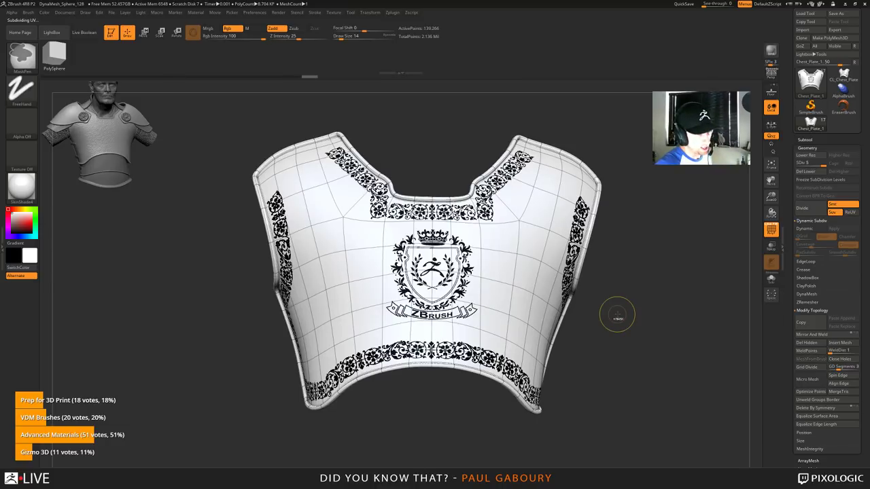
pyautogui.hotkey('ctrl', 'd')
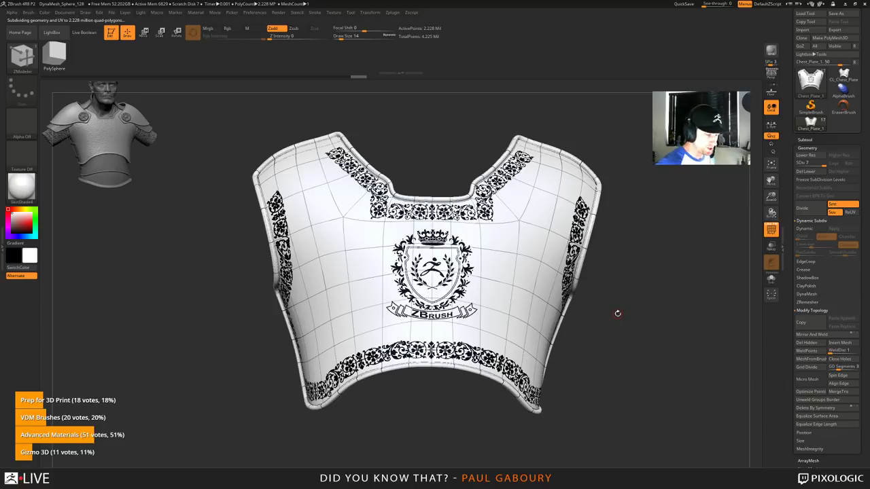
# Step: Mask the chest plate by the intensity of its crest and trim texture
pyautogui.moveTo(641, 396)
pyautogui.mouseDown()
pyautogui.moveTo(693, 391)
pyautogui.moveTo(642, 384)
pyautogui.mouseUp()
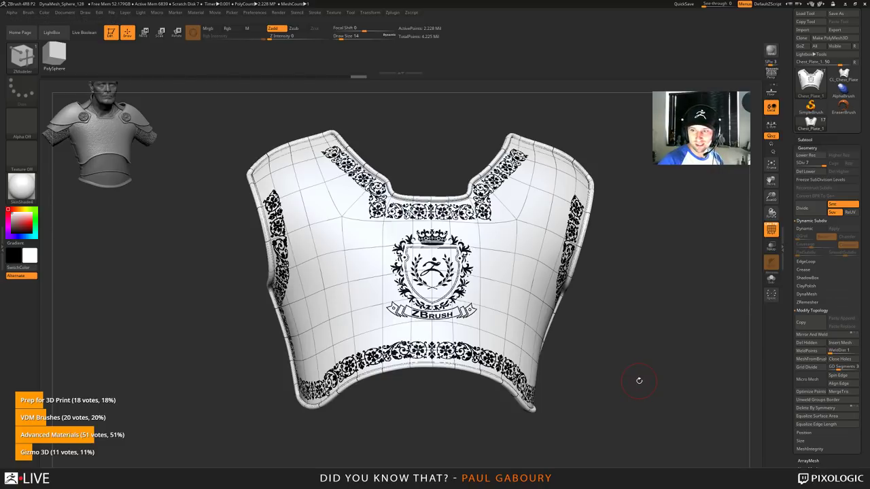
pyautogui.click(807, 148)
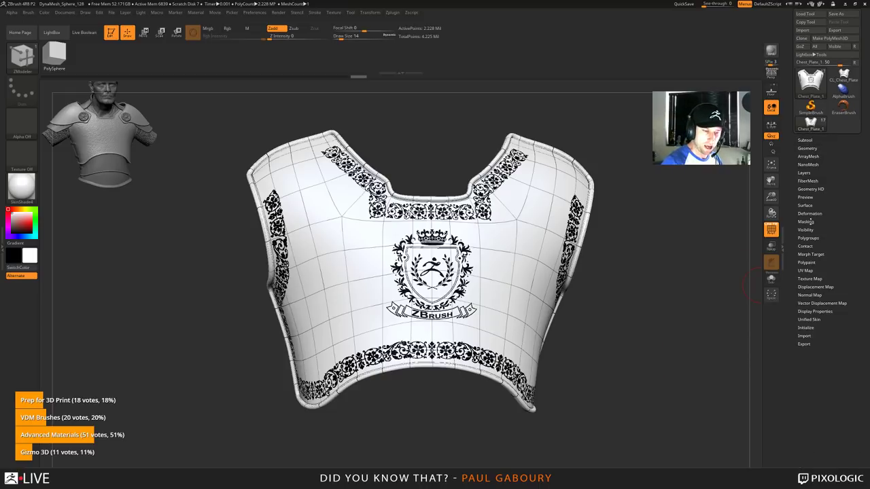
pyautogui.click(812, 222)
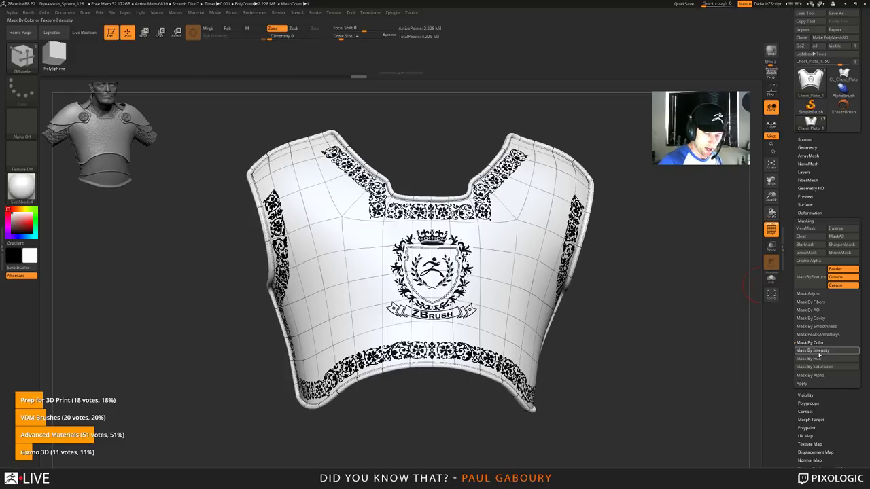
pyautogui.hotkey('ctrl', 'h')
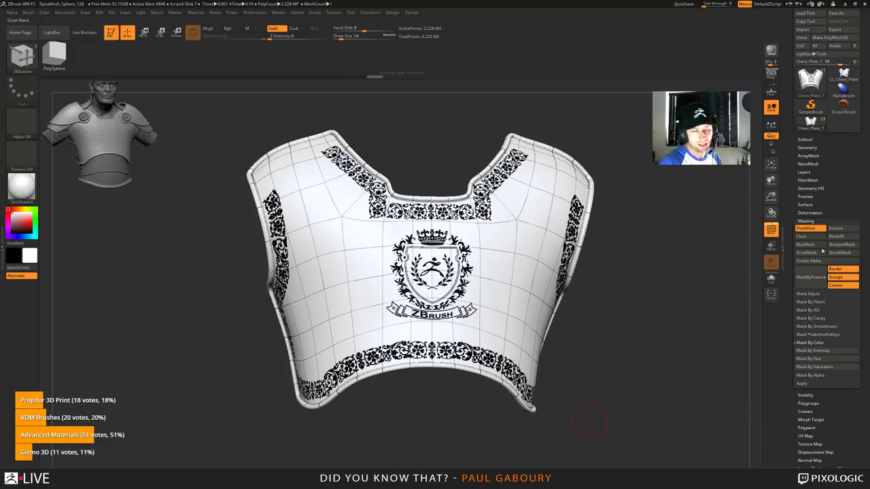
# Step: Hide the chest plate's texture and polyframe display and invert the mask so the ornaments are unmasked
pyautogui.click(805, 221)
pyautogui.click(809, 277)
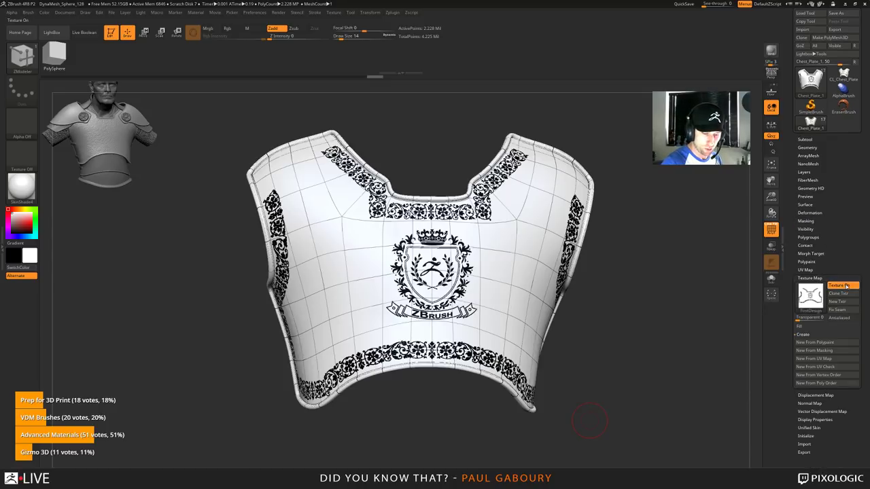
pyautogui.click(815, 366)
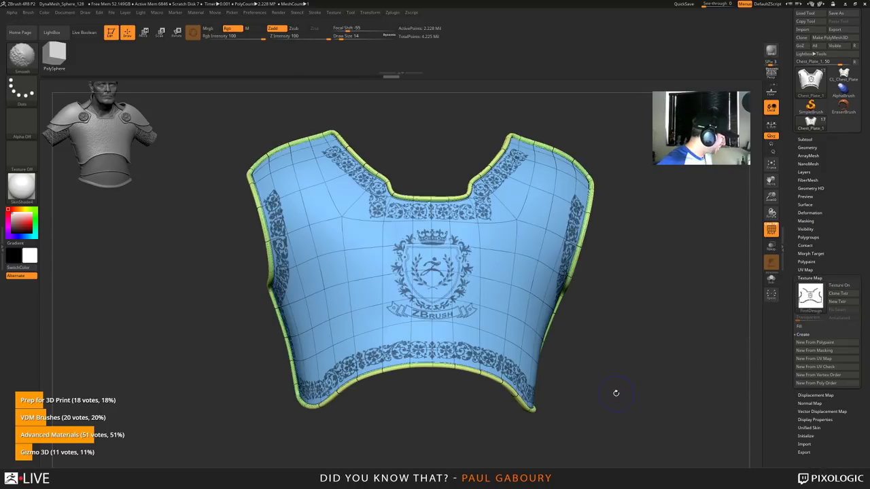
pyautogui.hotkey('shift', 'f')
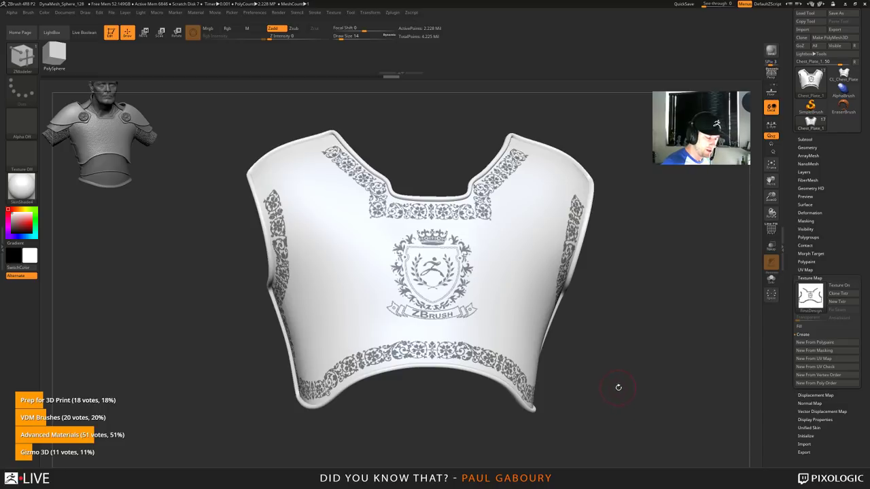
pyautogui.keyDown('ctrl'); pyautogui.click(619, 391); pyautogui.keyUp('ctrl')
pyautogui.moveTo(604, 419); pyautogui.dragTo(623, 399)
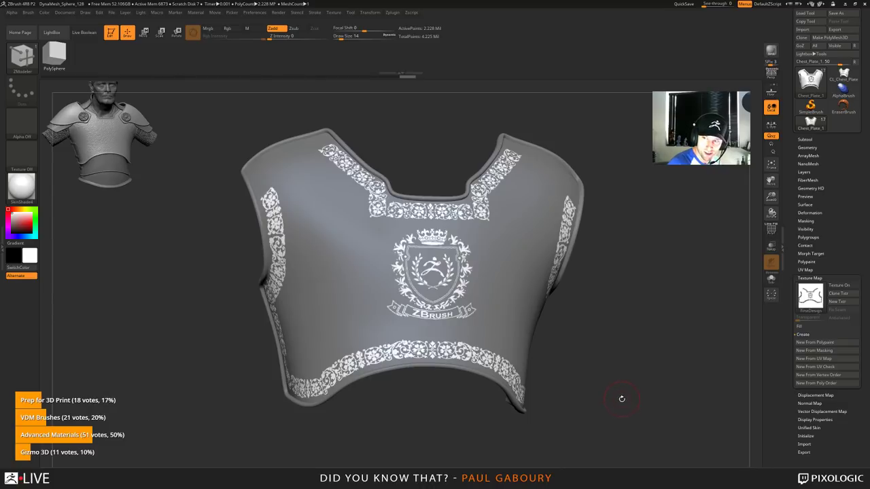
# Step: Inflate the unmasked crest and trim ornaments with the Deformation settings and clear the mask
pyautogui.click(812, 278)
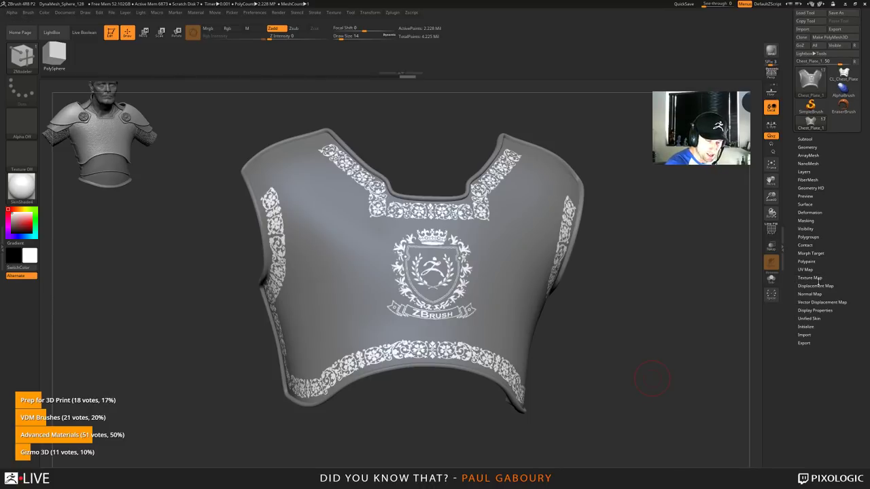
pyautogui.click(809, 213)
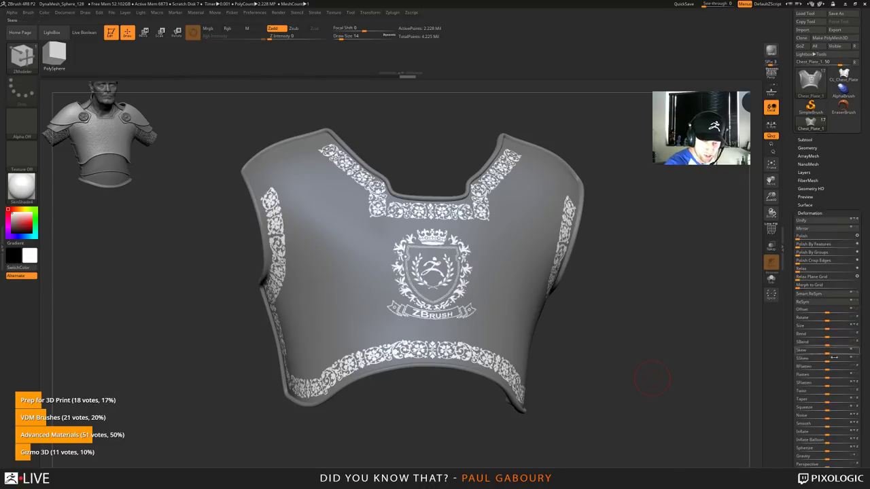
pyautogui.click(827, 435)
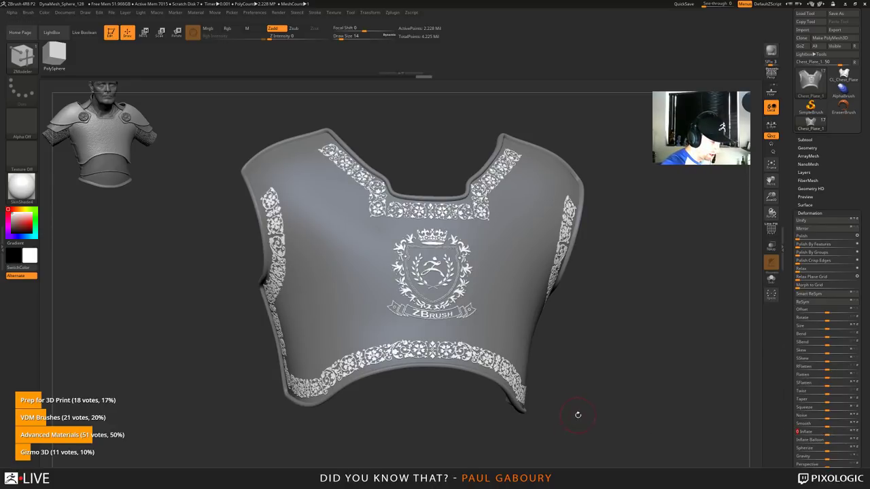
pyautogui.moveTo(577, 416)
pyautogui.keyDown('ctrl'); pyautogui.mouseDown()
pyautogui.moveTo(598, 404)
pyautogui.moveTo(600, 367)
pyautogui.mouseUp(); pyautogui.keyUp('ctrl')
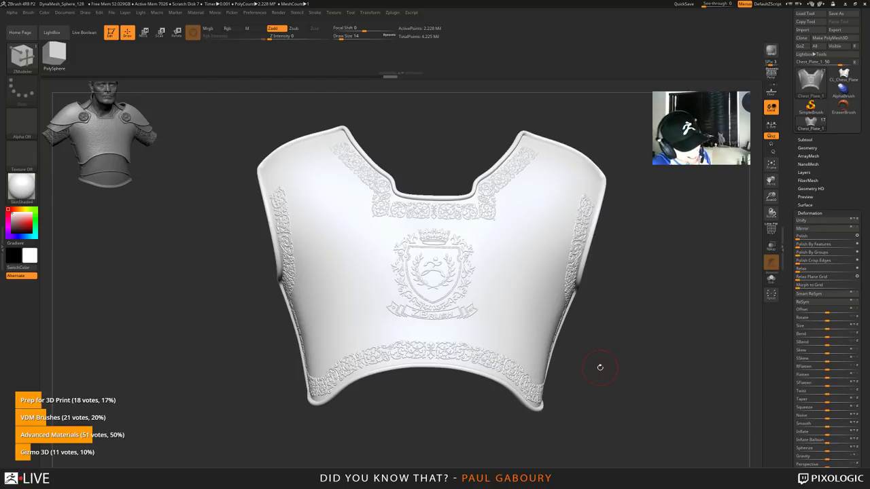
pyautogui.moveTo(586, 385); pyautogui.dragTo(619, 351)
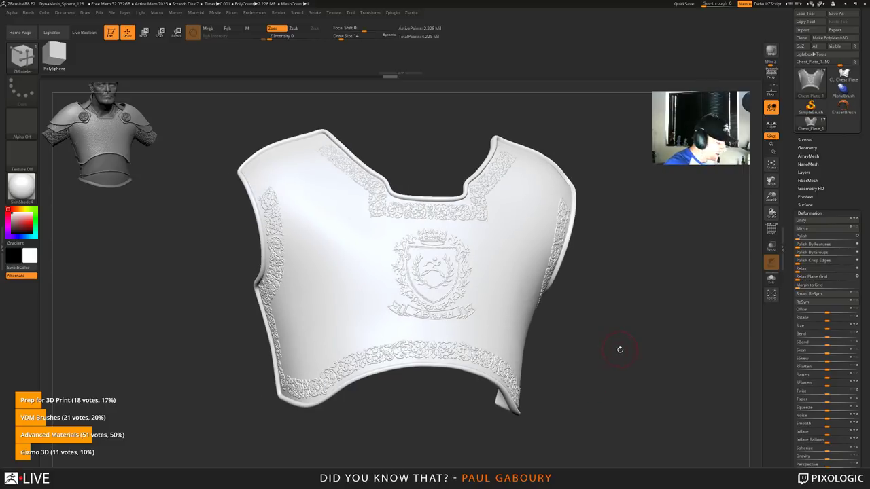
# Step: Undo the chest plate's inflation, masking and higher subdivision levels
pyautogui.hotkey('ctrl', 'h')
pyautogui.keyDown('ctrl'); pyautogui.click(613, 360); pyautogui.keyUp('ctrl')
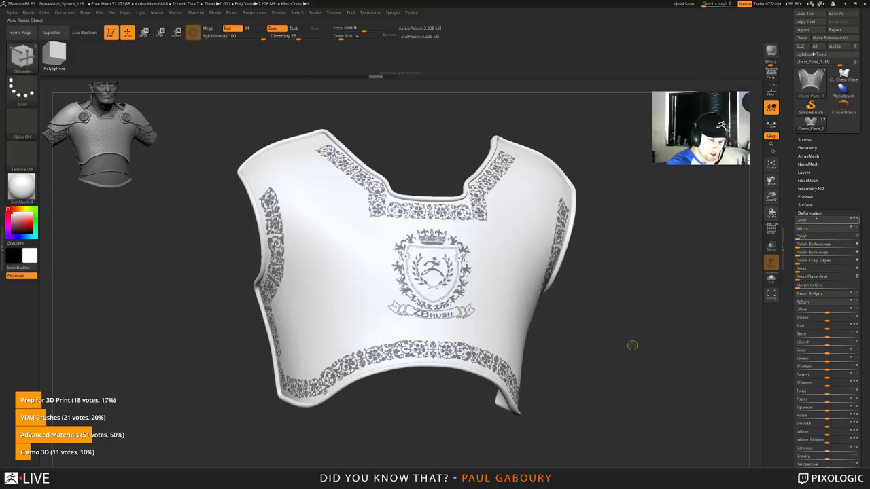
pyautogui.click(821, 213)
pyautogui.moveTo(831, 197); pyautogui.dragTo(841, 268)
pyautogui.keyDown('ctrl'); pyautogui.moveTo(706, 336); pyautogui.dragTo(673, 354); pyautogui.keyUp('ctrl')
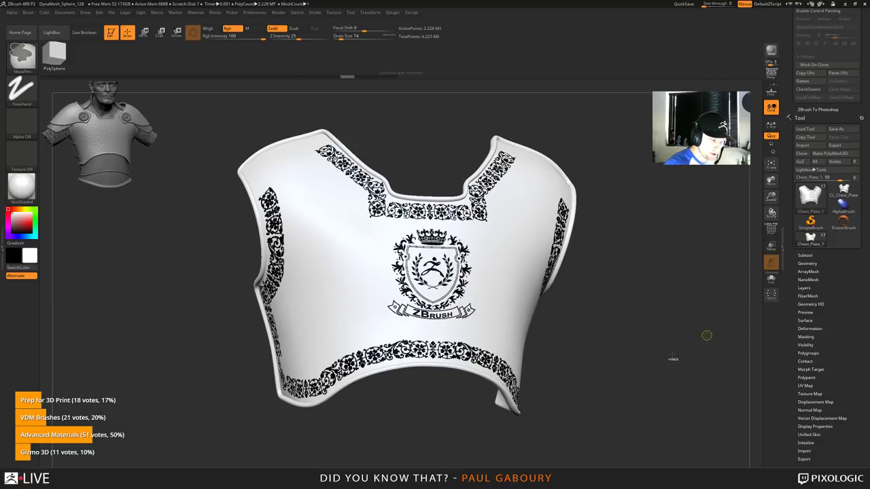
pyautogui.hotkey('ctrl', 'z')
pyautogui.hotkey('ctrl', 'z')
pyautogui.hotkey('ctrl', 'z')
pyautogui.hotkey('ctrl', 'z')
pyautogui.hotkey('ctrl', 'z')
pyautogui.hotkey('ctrl', 'z')
pyautogui.hotkey('ctrl', 'z')
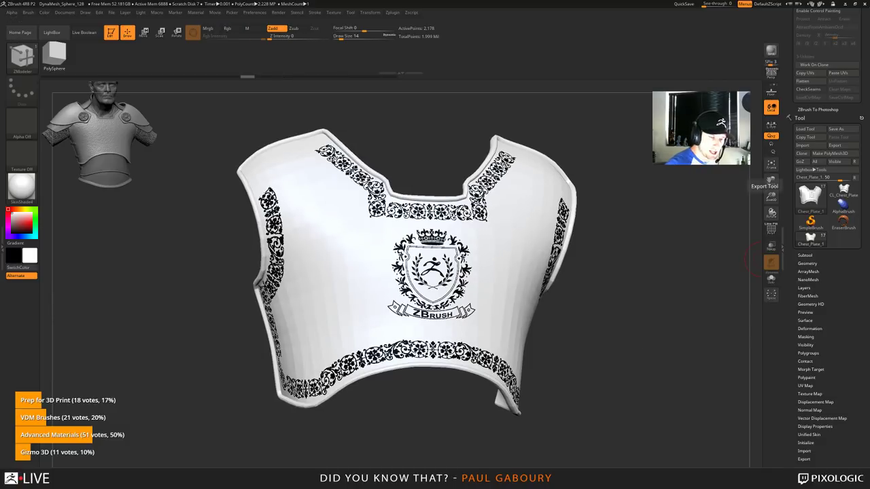
# Step: Load the knightV18.ZTL tool and switch the material to BasicMaterial2
pyautogui.click(810, 131)
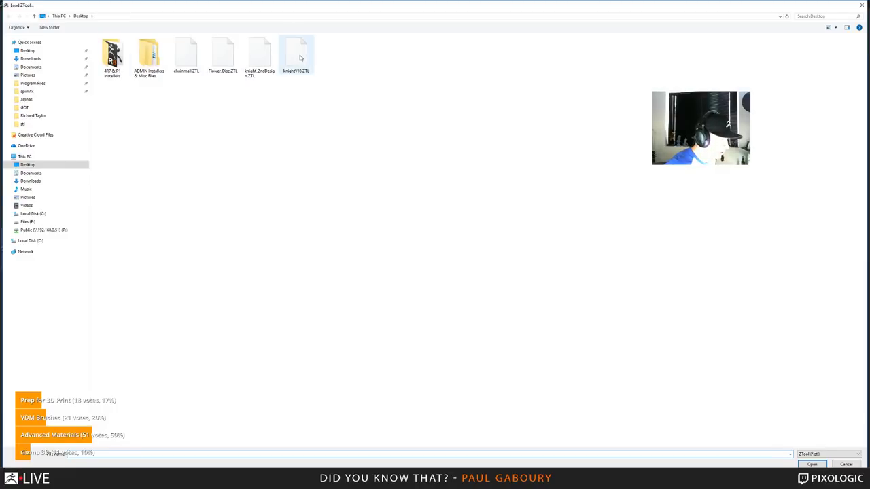
pyautogui.doubleClick(299, 57)
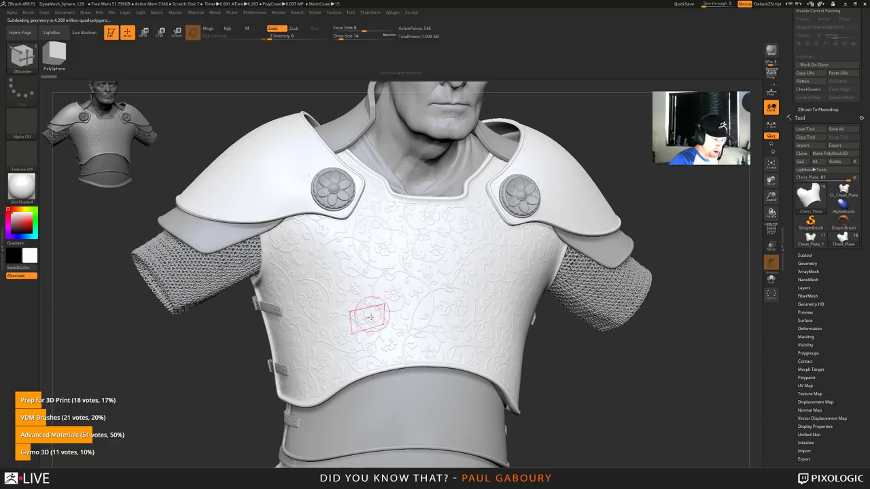
pyautogui.click(25, 195)
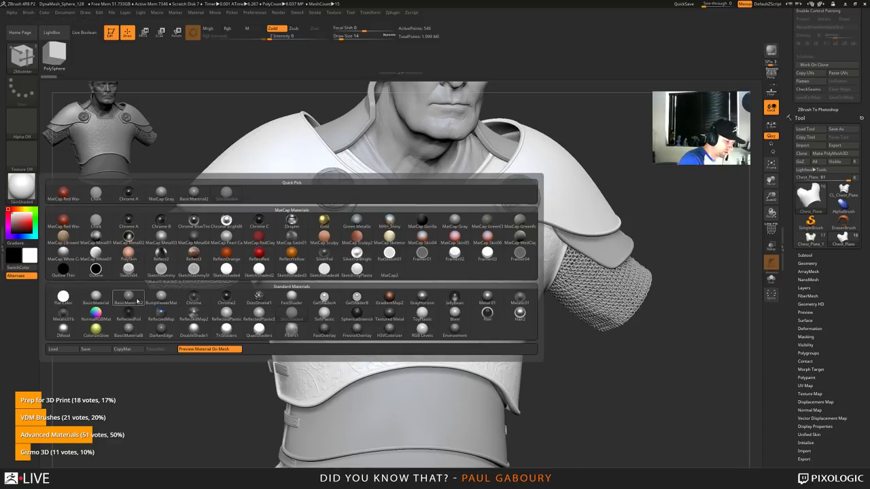
pyautogui.click(133, 300)
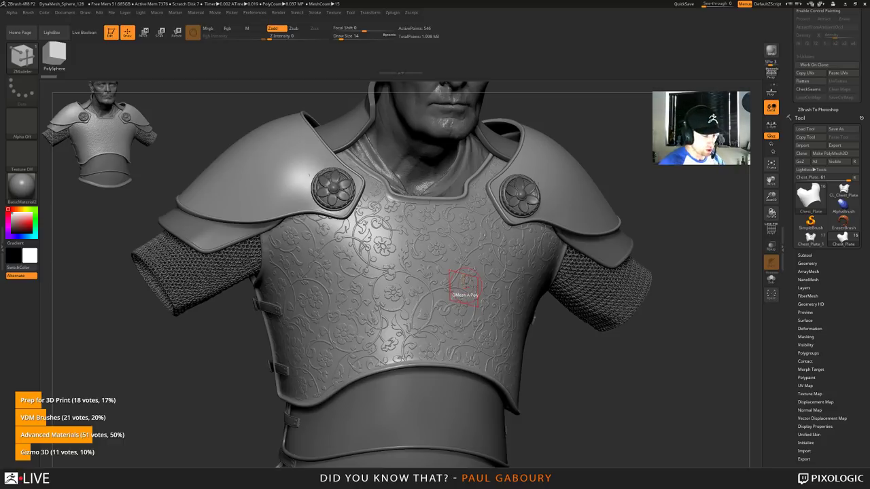
# Step: Open the chest plate's surface noise in NoiseMaker and examine the floral pattern up close in the preview
pyautogui.click(807, 321)
pyautogui.moveTo(843, 308); pyautogui.dragTo(842, 268)
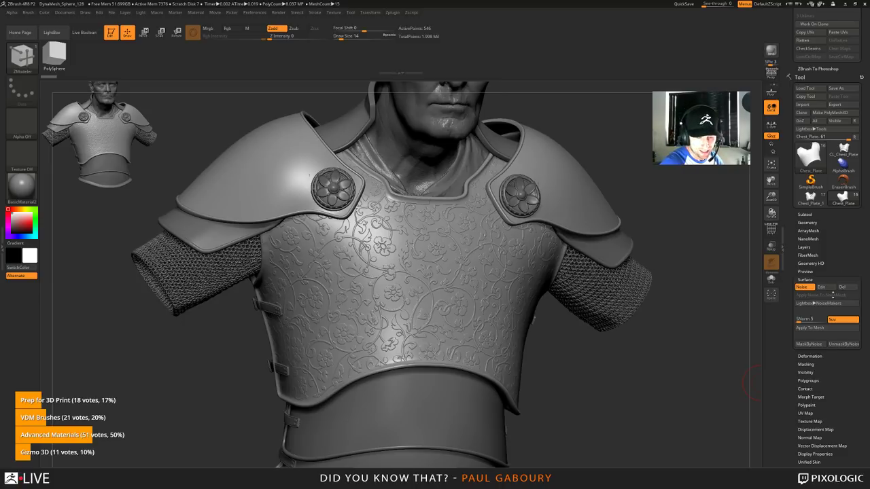
pyautogui.click(823, 287)
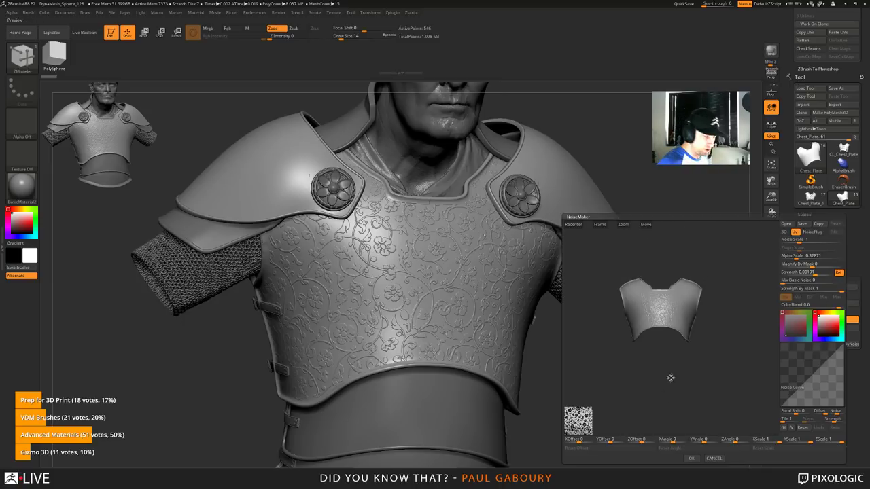
pyautogui.keyDown('alt'); pyautogui.moveTo(669, 338); pyautogui.dragTo(666, 364, button='right'); pyautogui.keyUp('alt')
pyautogui.keyDown('ctrl'); pyautogui.moveTo(667, 363); pyautogui.dragTo(687, 398, button='right'); pyautogui.keyUp('ctrl')
pyautogui.moveTo(666, 365)
pyautogui.mouseDown(button='right')
pyautogui.moveTo(677, 365)
pyautogui.moveTo(662, 367)
pyautogui.moveTo(673, 353)
pyautogui.mouseUp(button='right')
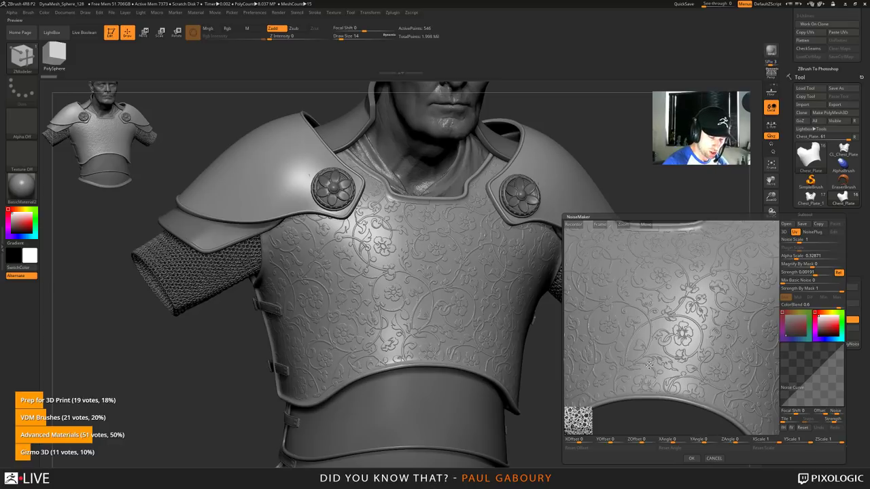
pyautogui.moveTo(649, 365); pyautogui.dragTo(697, 343)
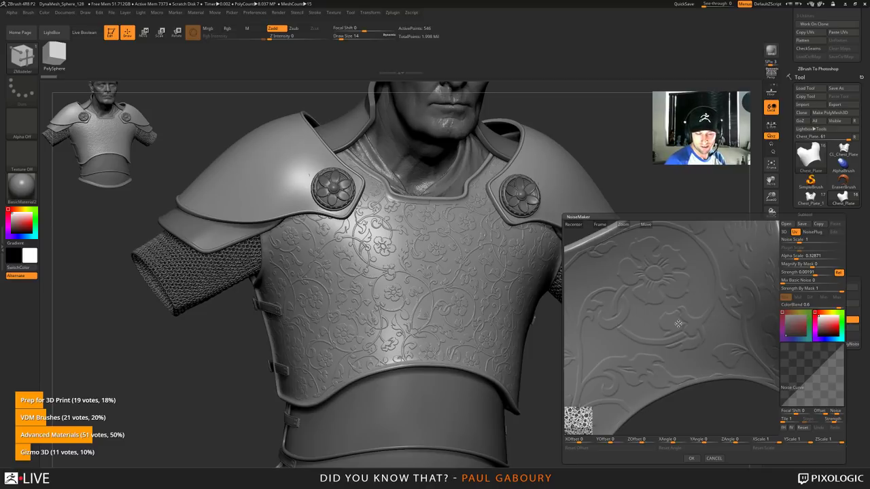
pyautogui.moveTo(706, 362); pyautogui.dragTo(733, 268)
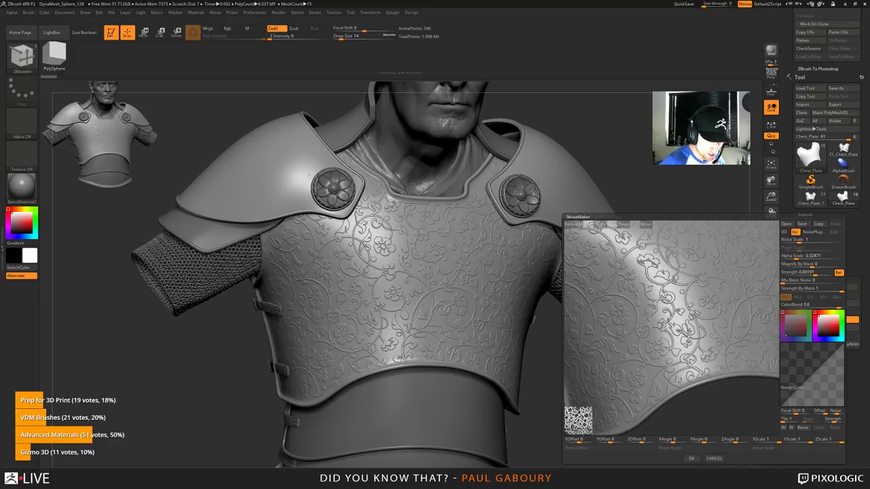
# Step: Turn the noise alpha off and reload it from flowers-baroque-seamless-pattern.psd
pyautogui.click(579, 423)
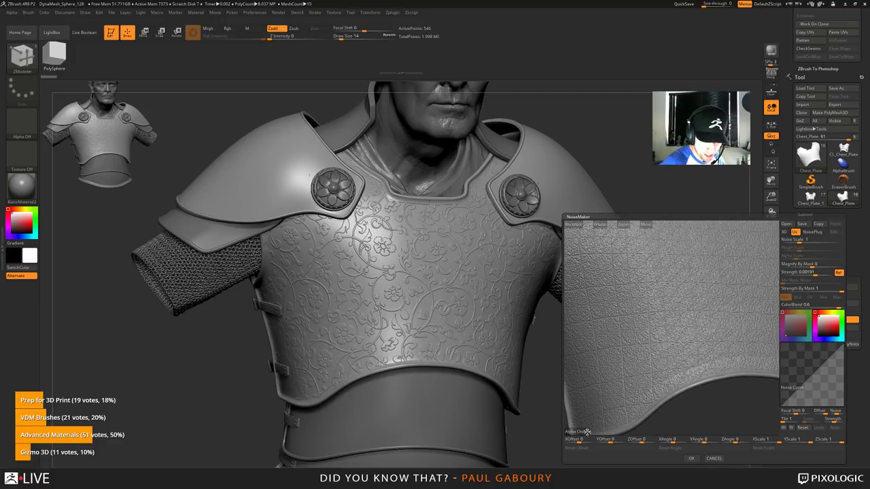
pyautogui.click(584, 432)
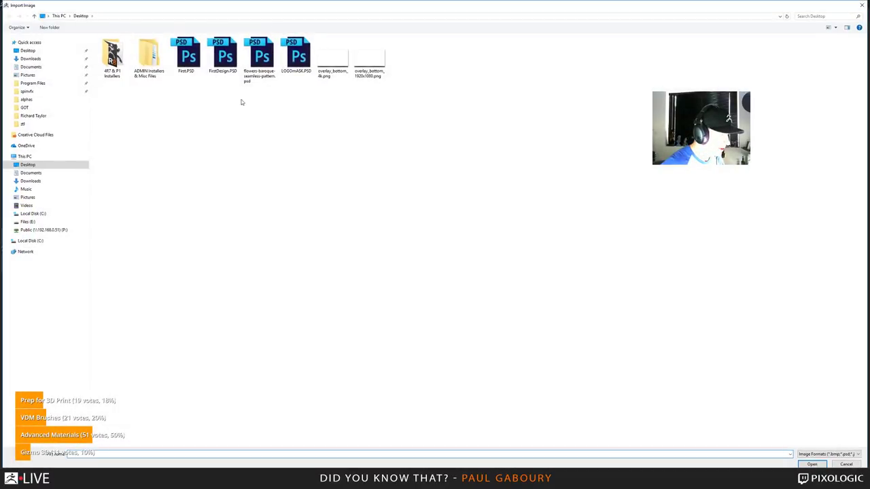
pyautogui.doubleClick(259, 58)
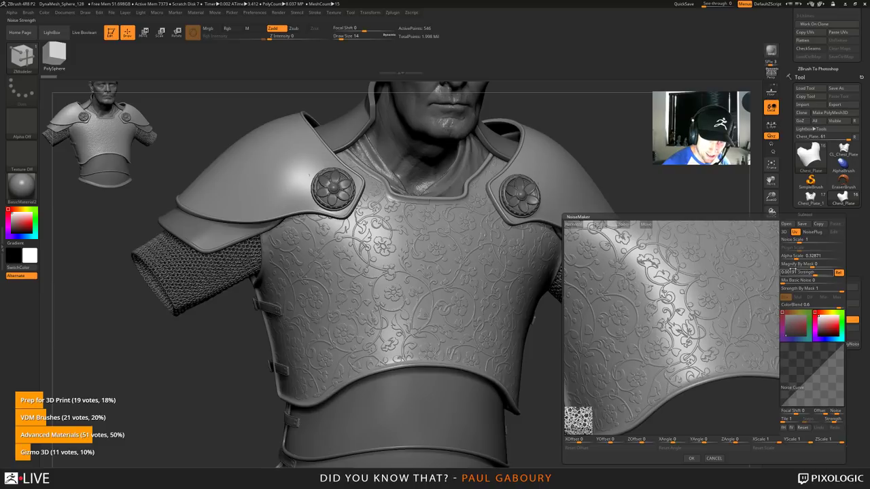
# Step: Try noise Alpha Scale values of 0.2226 and 0.7 and check the floral pattern on the preview mesh
pyautogui.click(798, 256)
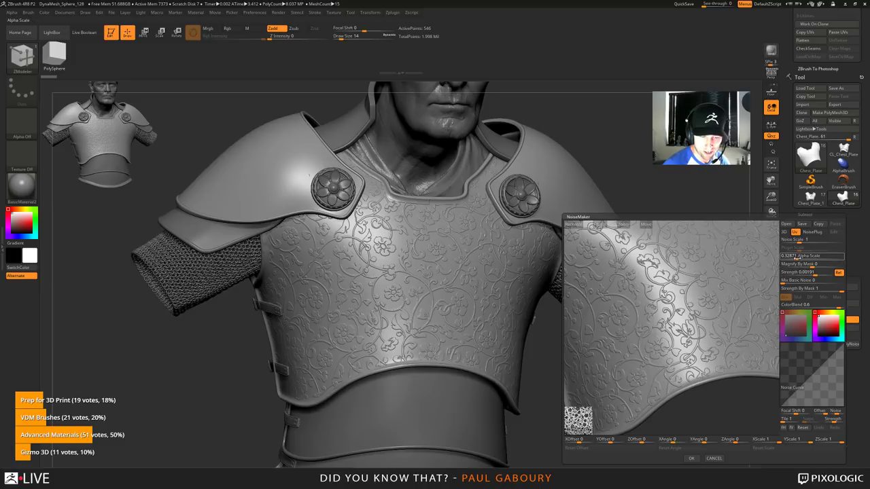
pyautogui.write('0.2226')
pyautogui.press('Return')
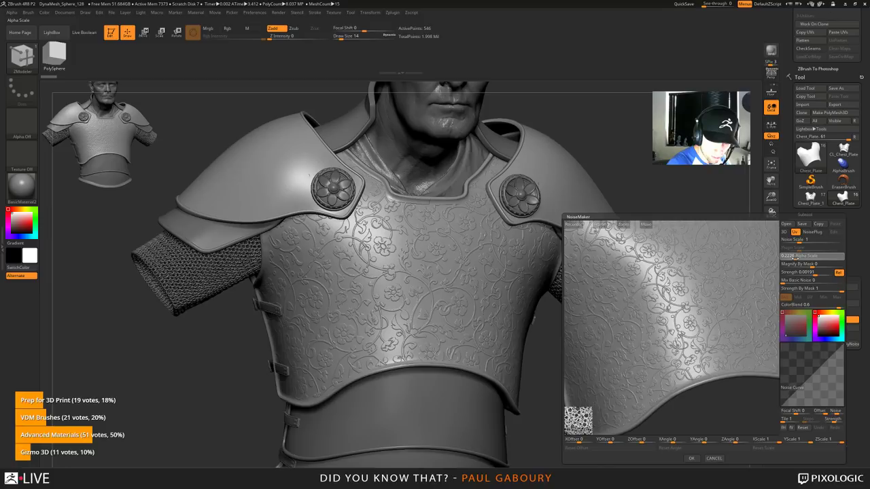
pyautogui.click(793, 257)
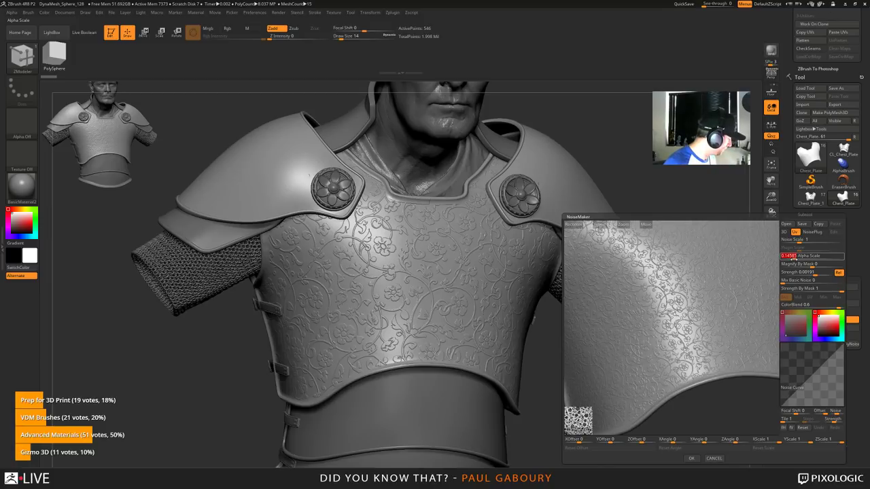
pyautogui.write('0.7')
pyautogui.press('Return')
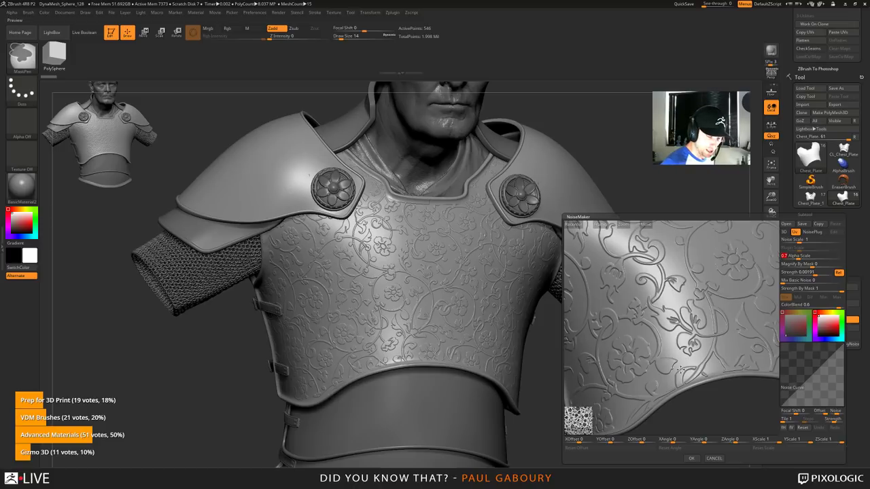
pyautogui.keyDown('ctrl'); pyautogui.moveTo(686, 356); pyautogui.dragTo(689, 355, button='right'); pyautogui.keyUp('ctrl')
pyautogui.moveTo(688, 355); pyautogui.dragTo(723, 336)
pyautogui.keyDown('alt'); pyautogui.moveTo(723, 336); pyautogui.dragTo(700, 343, button='right'); pyautogui.keyUp('alt')
pyautogui.keyDown('ctrl'); pyautogui.moveTo(699, 343); pyautogui.dragTo(732, 345, button='right'); pyautogui.keyUp('ctrl')
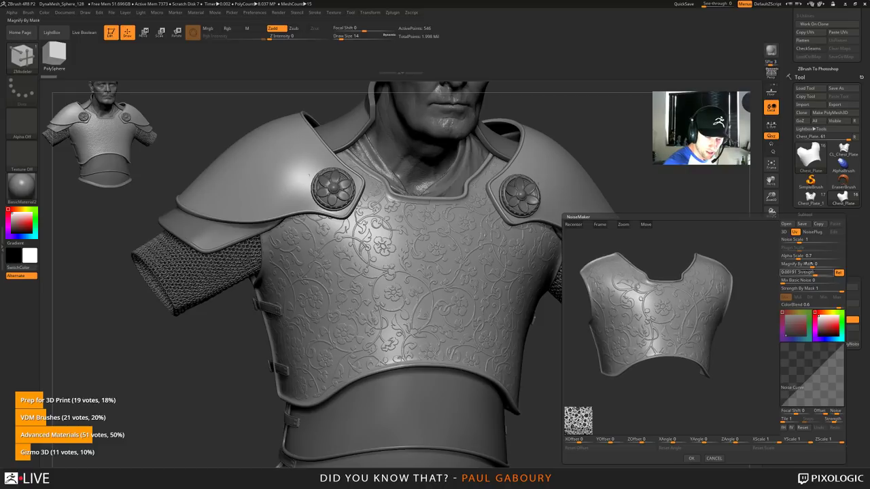
# Step: Set the noise Alpha Scale to 0.3 and accept the NoiseMaker settings for the chest plate
pyautogui.click(799, 258)
pyautogui.write('0.3')
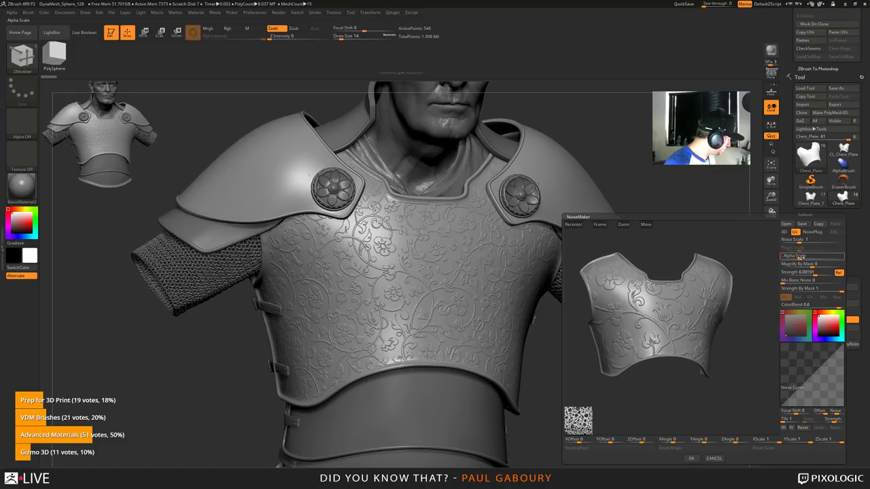
pyautogui.press('Return')
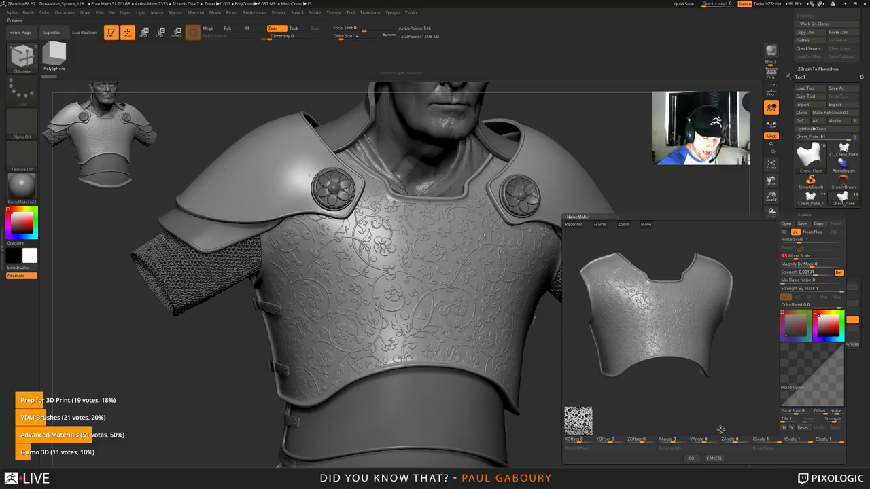
pyautogui.click(691, 458)
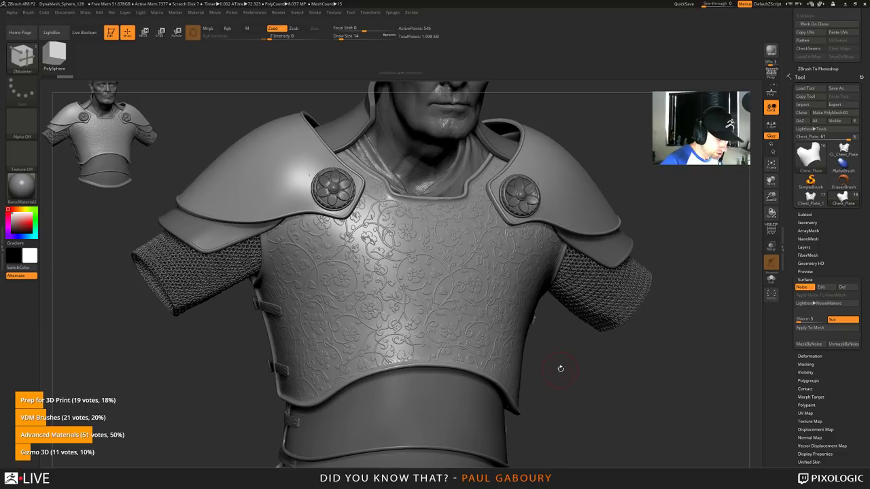
# Step: Render the armoured bust with BPR and isolate the chest plate with Solo
pyautogui.moveTo(556, 386); pyautogui.dragTo(567, 375)
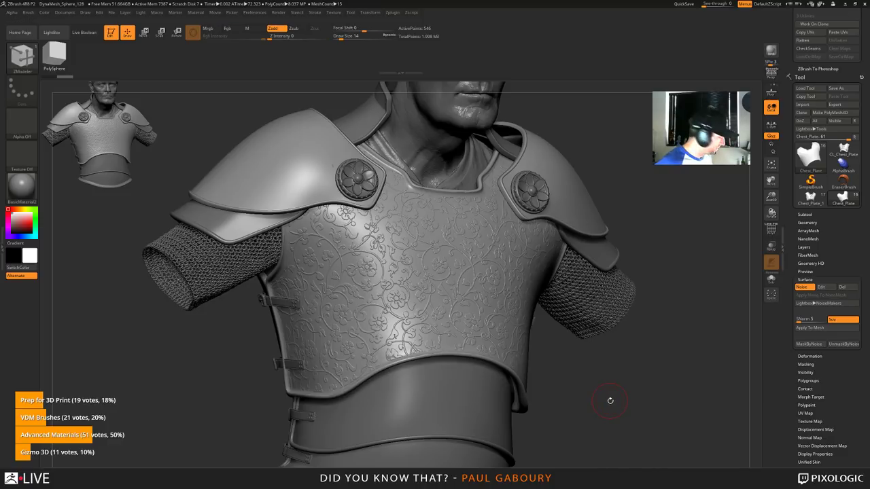
pyautogui.hotkey('shift', 'r')
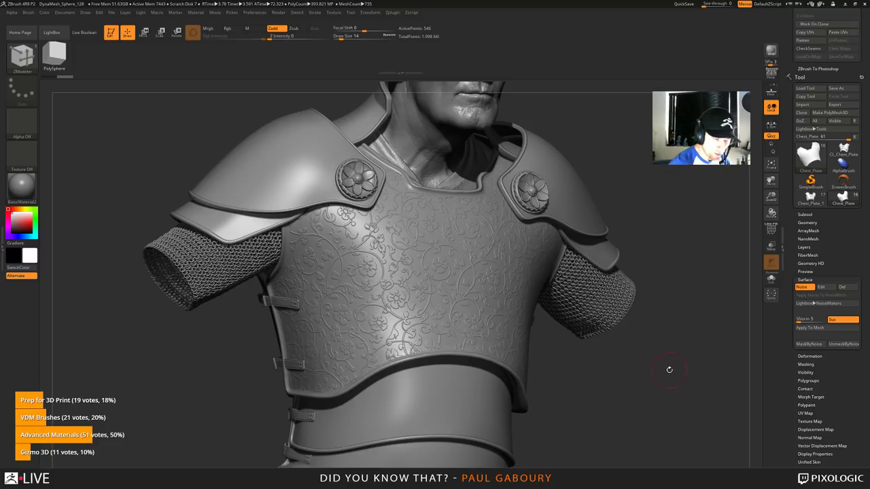
pyautogui.click(770, 279)
pyautogui.moveTo(557, 369); pyautogui.dragTo(545, 351)
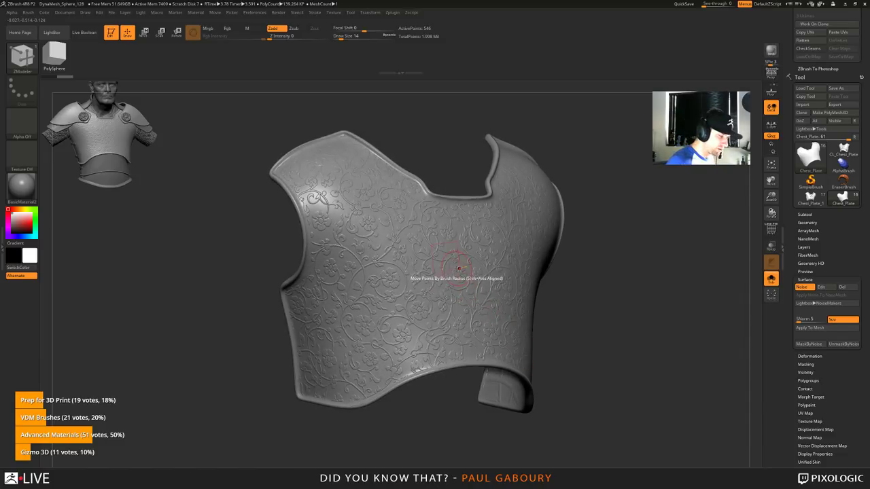
# Step: Turn off the chest plate's dynamic subdivision to check the low-poly base under the noise, and restore the smooth preview
pyautogui.hotkey('ctrl', 'shift')
pyautogui.keyDown('ctrl'); pyautogui.keyDown('shift'); pyautogui.click(429, 273); pyautogui.keyUp('shift'); pyautogui.keyUp('ctrl')
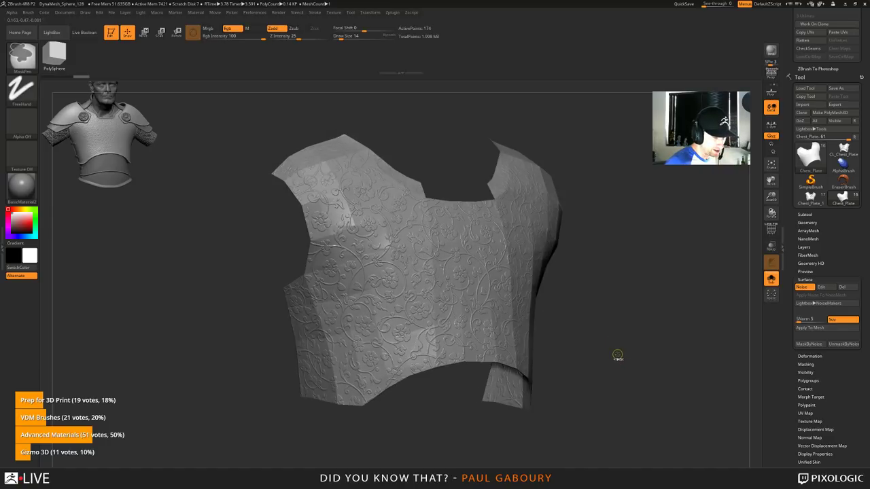
pyautogui.keyDown('ctrl'); pyautogui.click(617, 355); pyautogui.keyUp('ctrl')
pyautogui.keyDown('ctrl'); pyautogui.keyDown('shift'); pyautogui.click(618, 355); pyautogui.keyUp('shift'); pyautogui.keyUp('ctrl')
pyautogui.keyDown('ctrl'); pyautogui.click(617, 355); pyautogui.keyUp('ctrl')
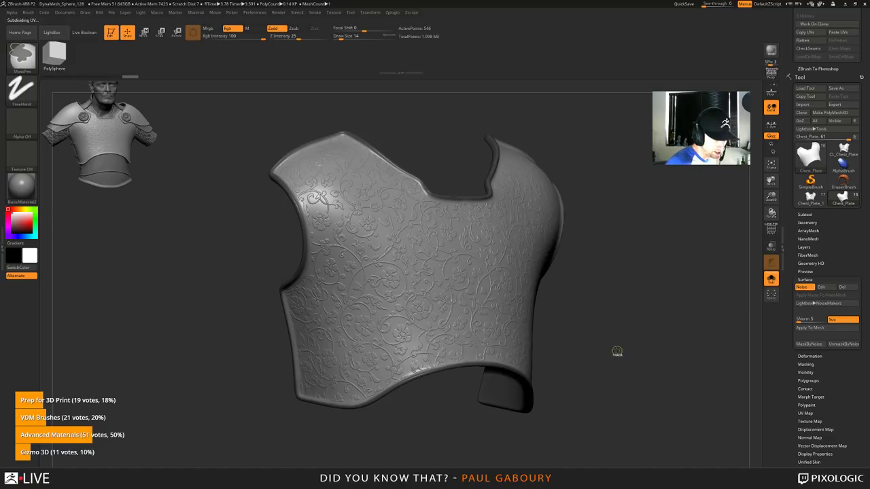
# Step: Show the Move gizmo on the middle of the chest plate's front and view it from several angles
pyautogui.press('w')
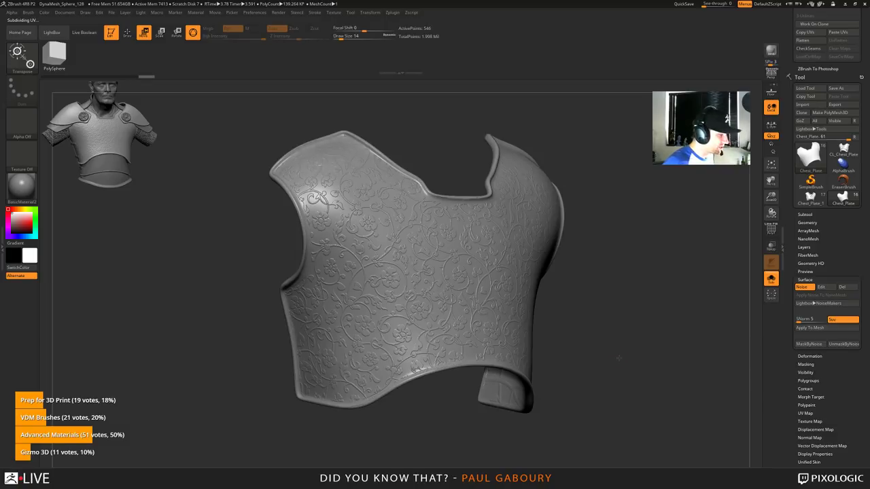
pyautogui.click(459, 269)
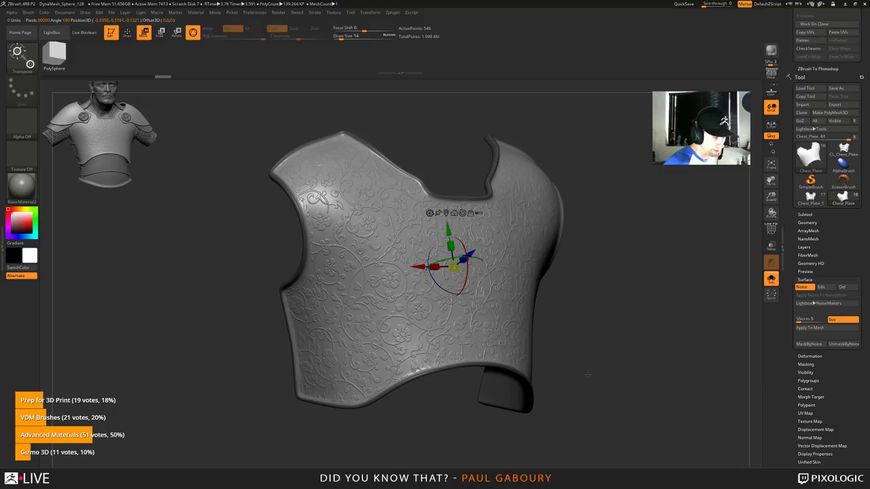
pyautogui.moveTo(588, 375)
pyautogui.mouseDown()
pyautogui.moveTo(640, 376)
pyautogui.moveTo(582, 383)
pyautogui.mouseUp()
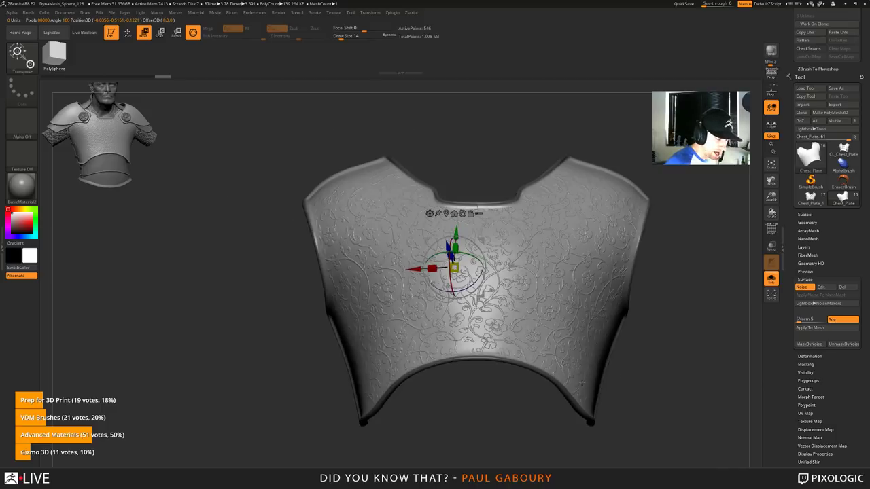
pyautogui.keyDown('alt'); pyautogui.moveTo(683, 362); pyautogui.dragTo(637, 400); pyautogui.keyUp('alt')
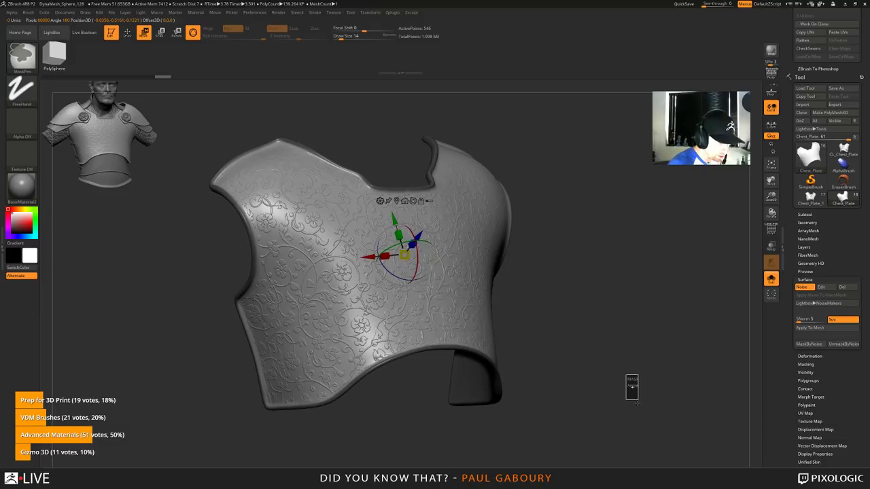
# Step: Return to Draw mode and compare the chest plate's faceted base mesh with its smooth dynamic-subdivision preview
pyautogui.press('q')
pyautogui.hotkey('shift', 'd')
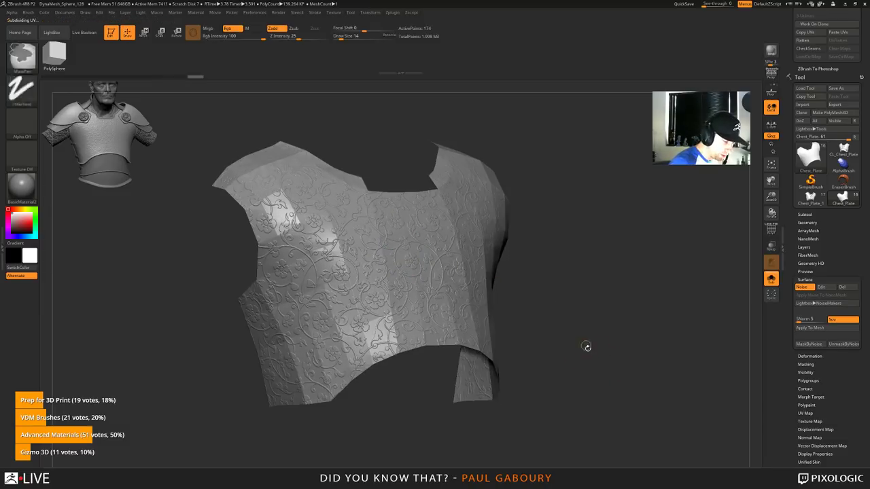
pyautogui.hotkey('ctrl', 'd')
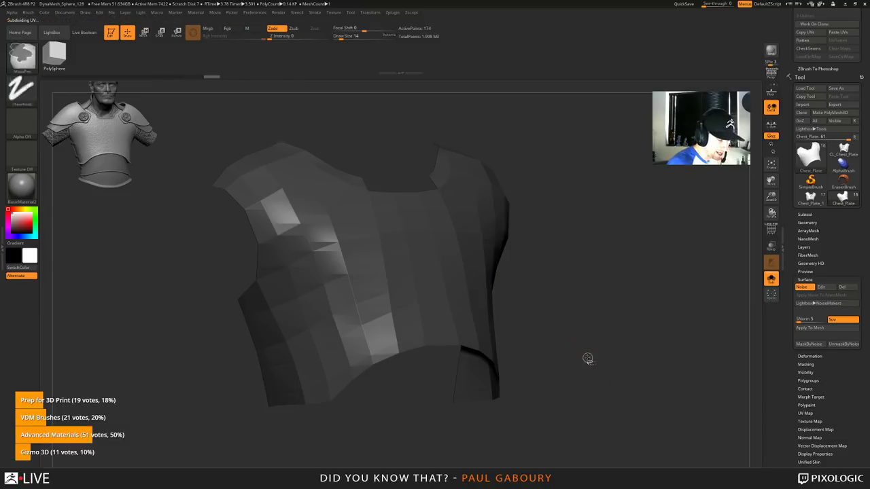
pyautogui.hotkey('ctrl', 'shift', 'z')
pyautogui.hotkey('ctrl', 'shift', 'z')
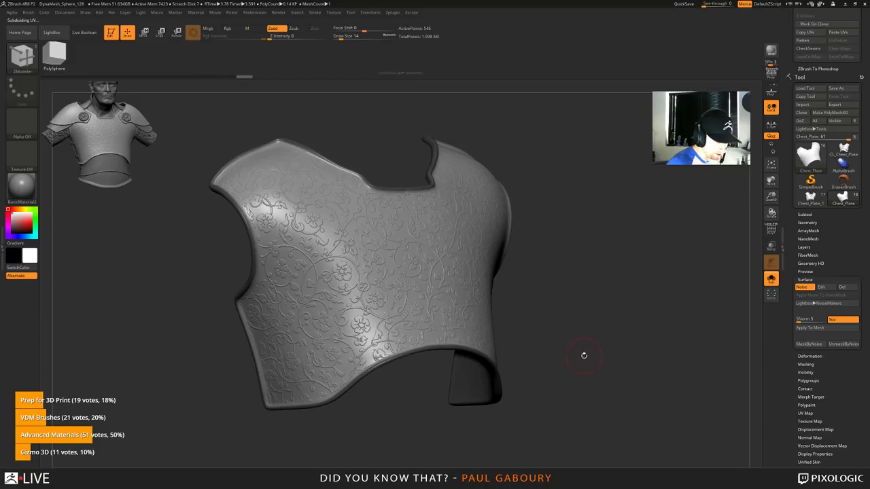
# Step: Switch to the Move gizmo and reposition it on the chest plate's surface below the neckline
pyautogui.keyDown('alt'); pyautogui.moveTo(577, 360); pyautogui.dragTo(612, 352); pyautogui.keyUp('alt')
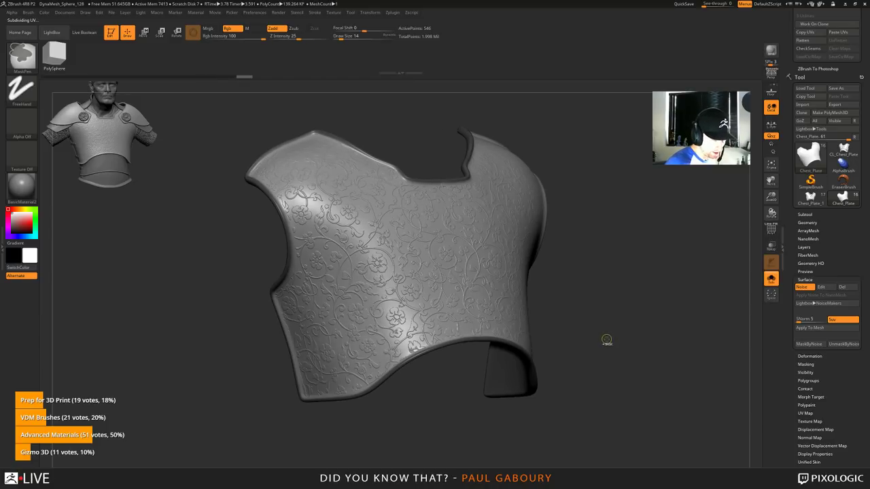
pyautogui.press('w')
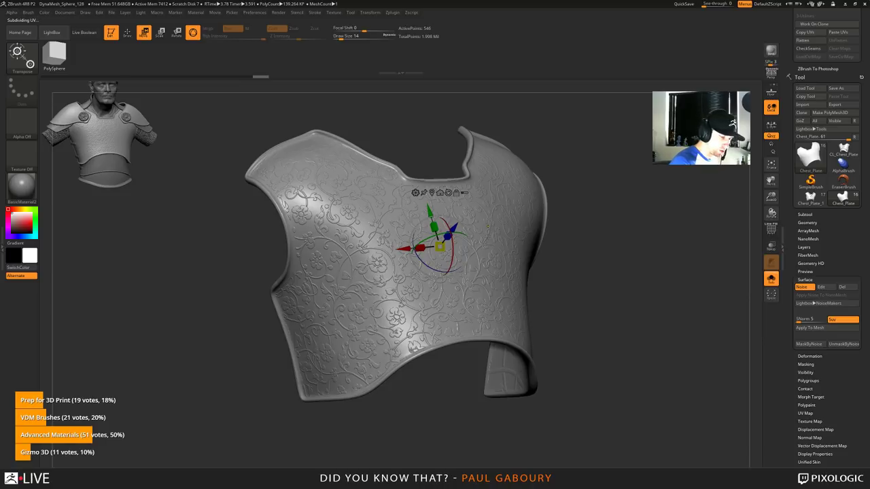
pyautogui.keyDown('alt'); pyautogui.click(487, 226); pyautogui.keyUp('alt')
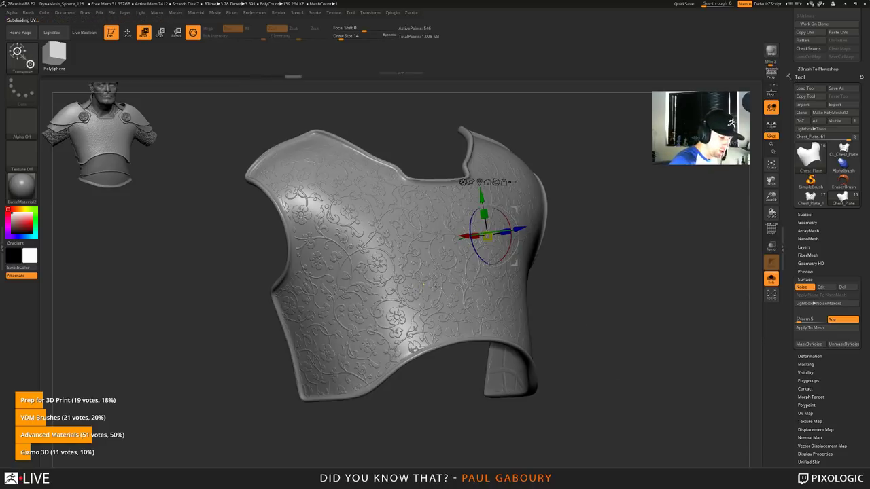
# Step: Reposition the Move gizmo on the lower middle of the chest plate's front, view it, and return to Draw mode
pyautogui.keyDown('alt'); pyautogui.click(432, 285); pyautogui.keyUp('alt')
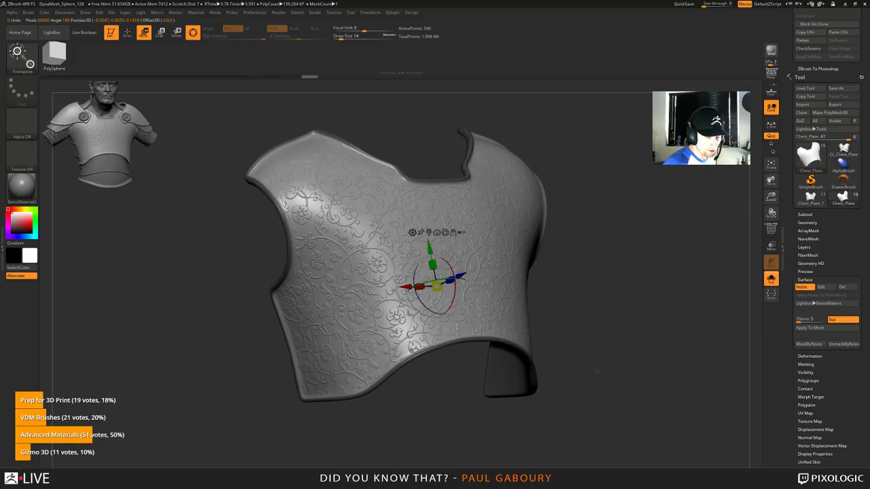
pyautogui.moveTo(584, 379); pyautogui.dragTo(645, 388)
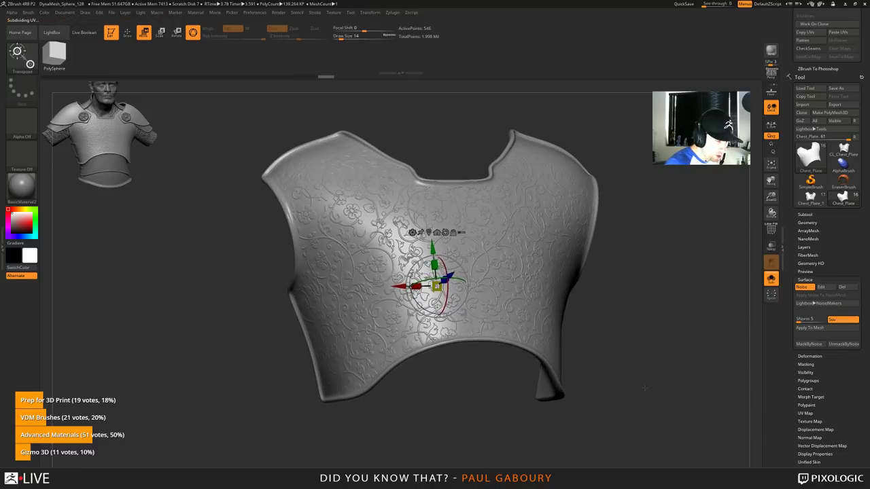
pyautogui.press('q')
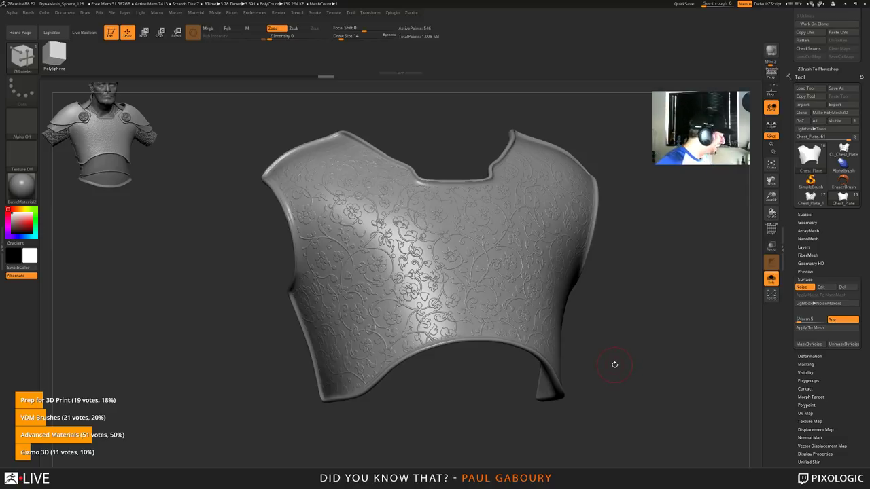
# Step: Turn off dynamic subdivision in the chest plate's geometry settings
pyautogui.click(808, 222)
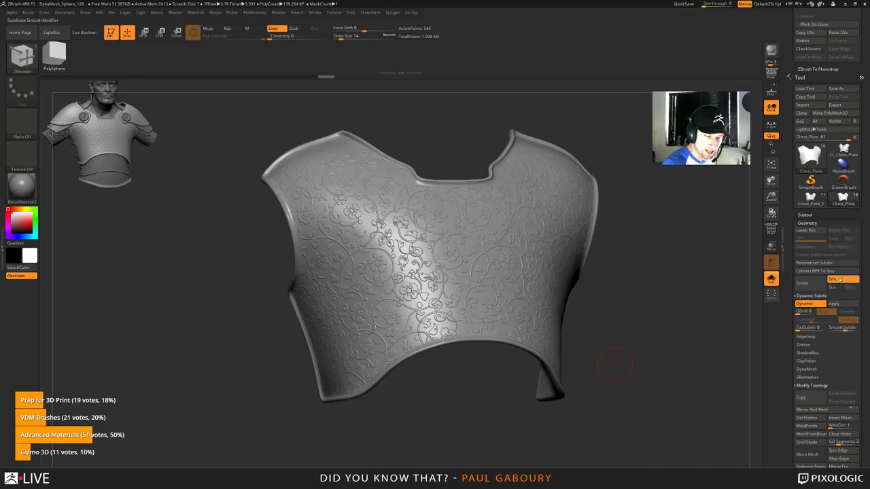
pyautogui.click(815, 305)
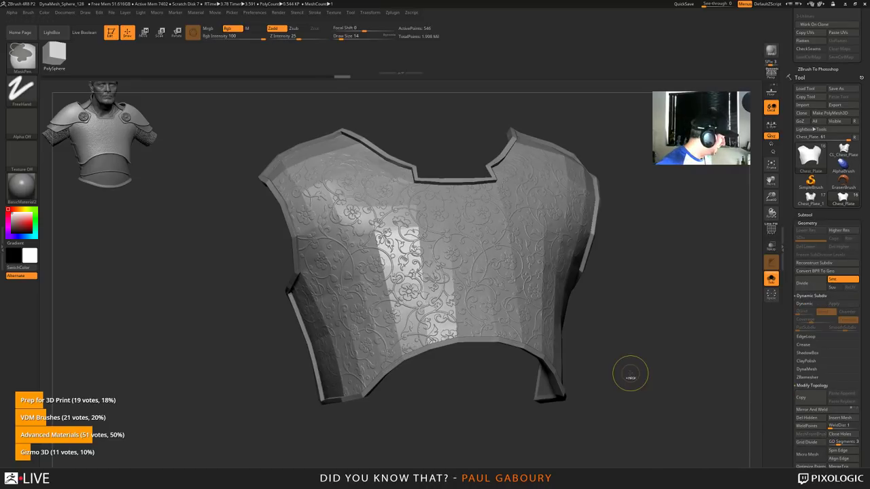
# Step: Try dividing the chest plate up to subdivision level 5, and undo back to the low-poly base mesh
pyautogui.hotkey('ctrl', 'd')
pyautogui.hotkey('ctrl', 'd')
pyautogui.hotkey('ctrl', 'd')
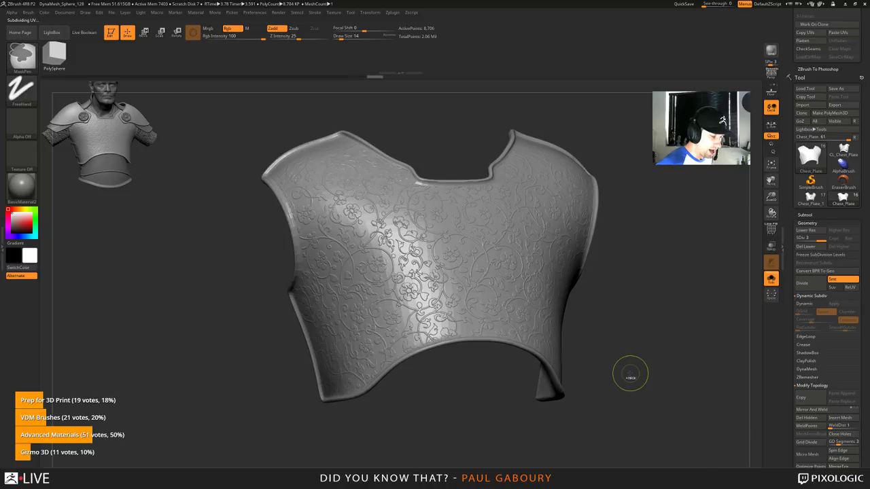
pyautogui.hotkey('ctrl', 'd')
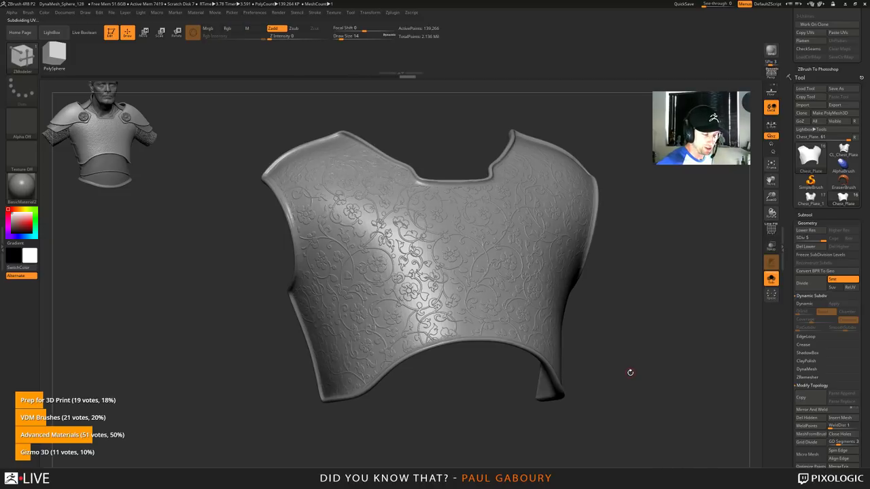
pyautogui.press('ctrl')
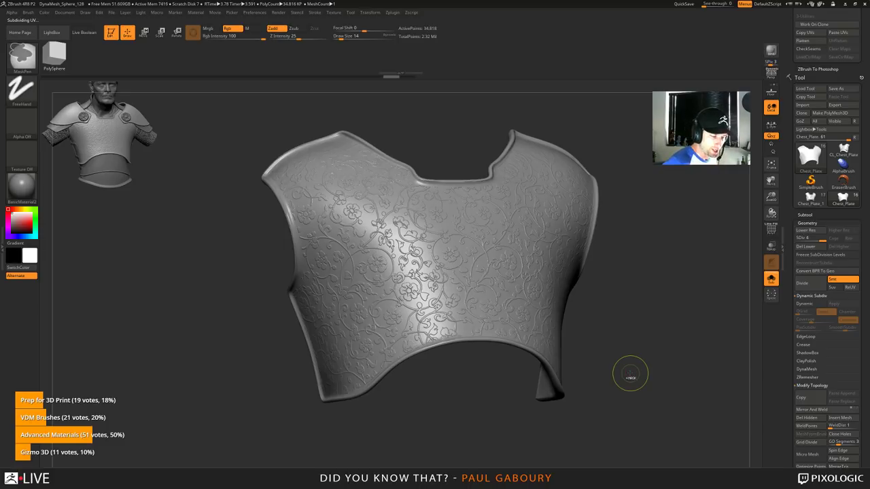
pyautogui.hotkey('shift', 'd')
pyautogui.hotkey('shift', 'd')
pyautogui.hotkey('shift', 'd')
pyautogui.hotkey('shift', 'd')
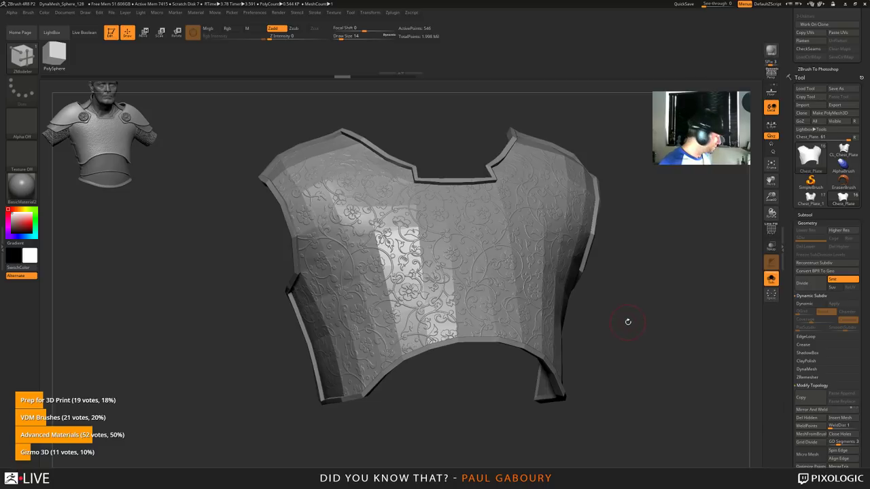
# Step: Divide the chest plate's base mesh into real geometry up to subdivision level 7
pyautogui.hotkey('shift', 'f')
pyautogui.moveTo(478, 222)
pyautogui.keyDown('ctrl'); pyautogui.mouseDown(button='right')
pyautogui.moveTo(487, 248)
pyautogui.moveTo(446, 206)
pyautogui.moveTo(594, 358)
pyautogui.moveTo(503, 330)
pyautogui.moveTo(614, 324)
pyautogui.mouseUp(button='right'); pyautogui.keyUp('ctrl')
pyautogui.hotkey('shift', 'f')
pyautogui.hotkey('ctrl', 'd')
pyautogui.hotkey('ctrl', 'd')
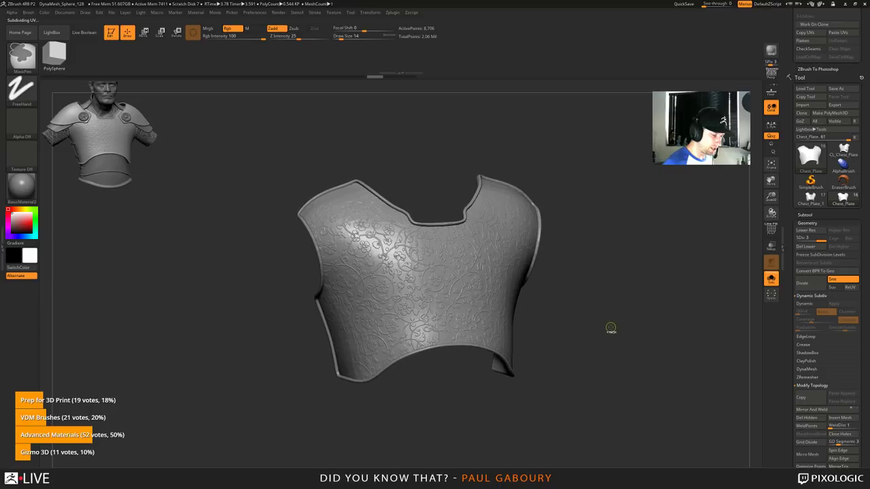
pyautogui.hotkey('ctrl', 'd')
pyautogui.hotkey('ctrl', 'd')
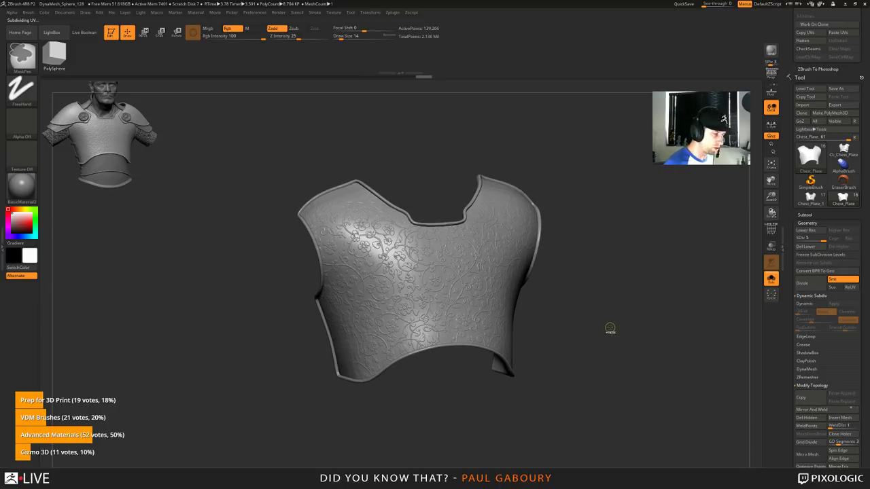
pyautogui.press('b')
pyautogui.press('z')
pyautogui.press('m')
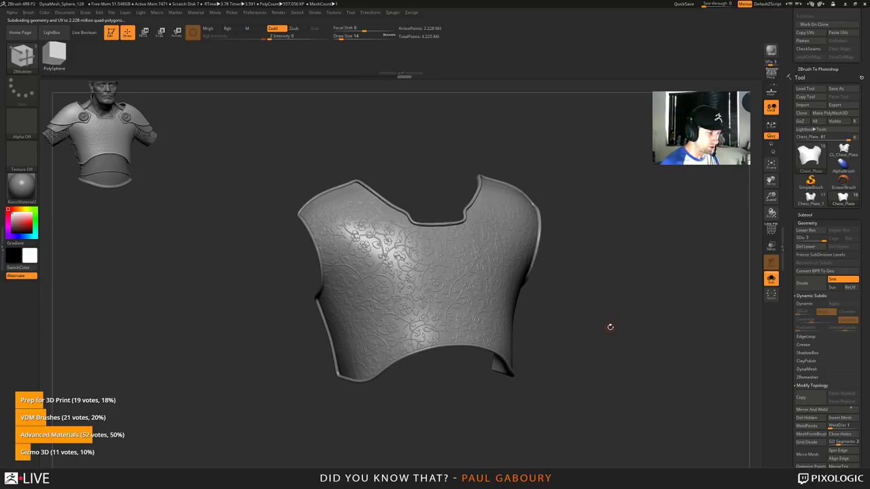
pyautogui.moveTo(582, 343)
pyautogui.mouseDown()
pyautogui.moveTo(614, 350)
pyautogui.moveTo(577, 351)
pyautogui.mouseUp()
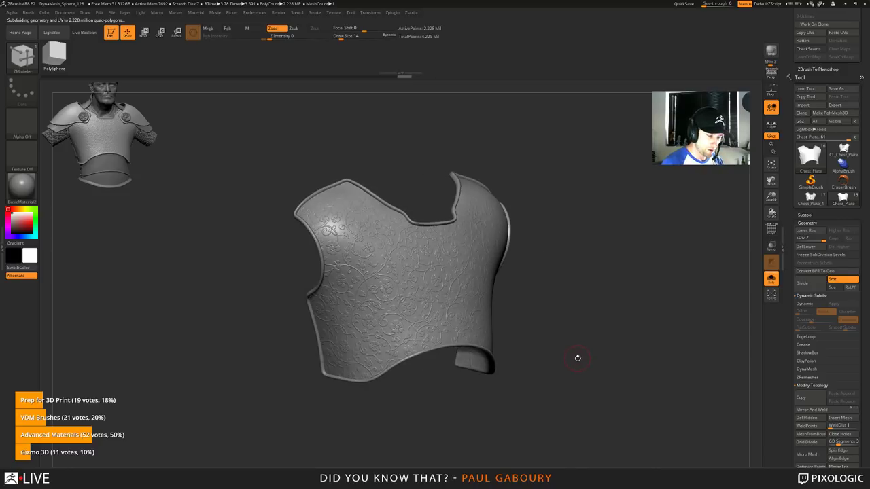
pyautogui.click(807, 223)
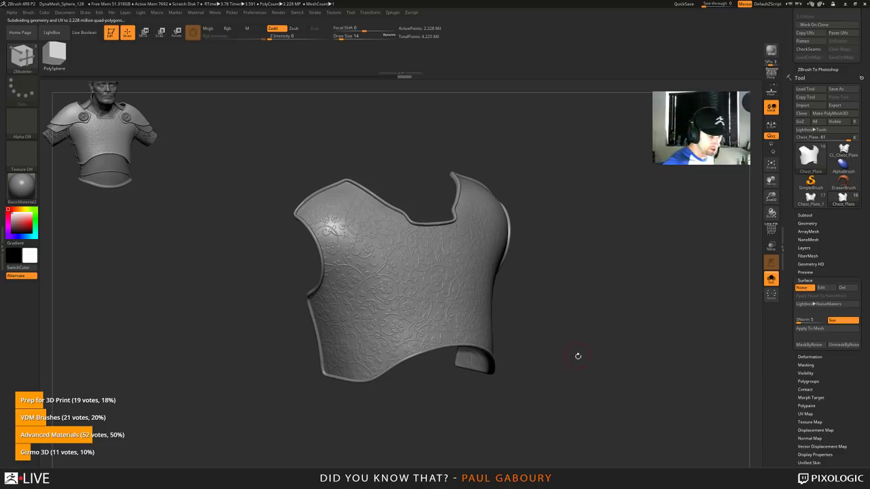
# Step: Place the Move gizmo on the chest plate's side beside the arm opening, then return to Draw mode and view the floral noise
pyautogui.moveTo(577, 356); pyautogui.dragTo(585, 352)
pyautogui.press('w')
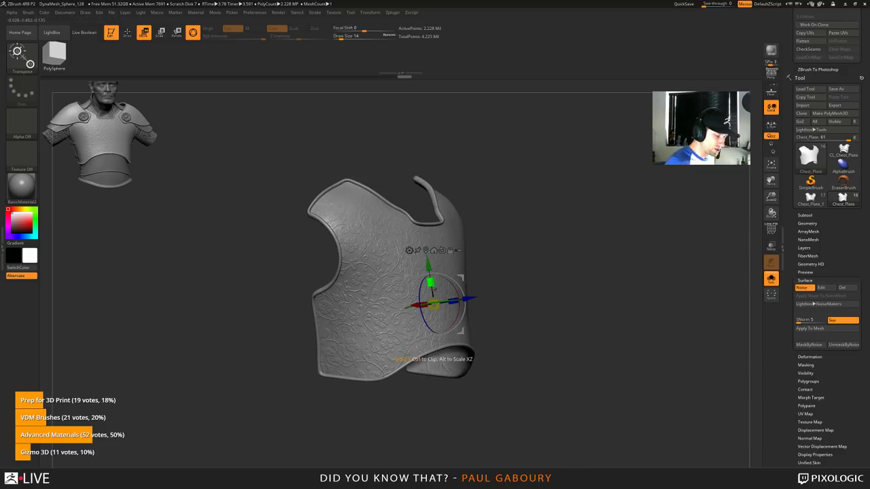
pyautogui.keyDown('alt'); pyautogui.click(383, 275); pyautogui.keyUp('alt')
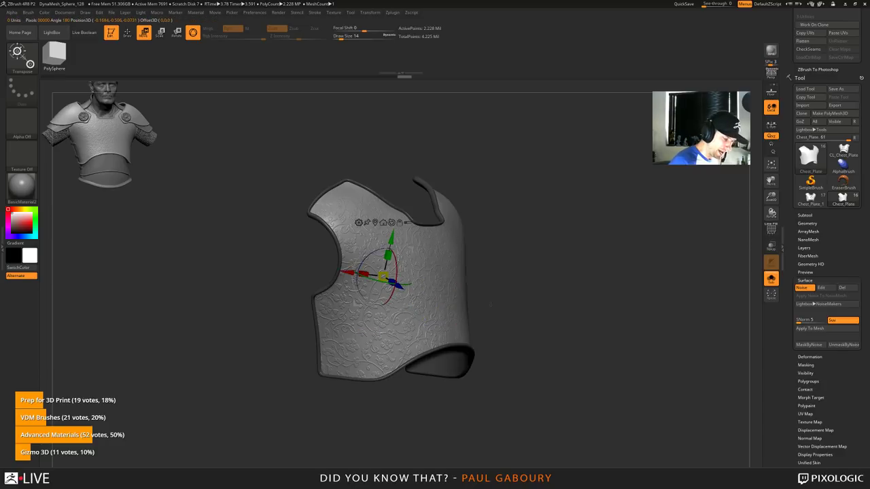
pyautogui.moveTo(570, 369)
pyautogui.mouseDown()
pyautogui.moveTo(551, 381)
pyautogui.moveTo(607, 359)
pyautogui.moveTo(562, 374)
pyautogui.mouseUp()
pyautogui.press('q')
pyautogui.moveTo(590, 347)
pyautogui.mouseDown()
pyautogui.moveTo(635, 352)
pyautogui.moveTo(639, 335)
pyautogui.mouseUp()
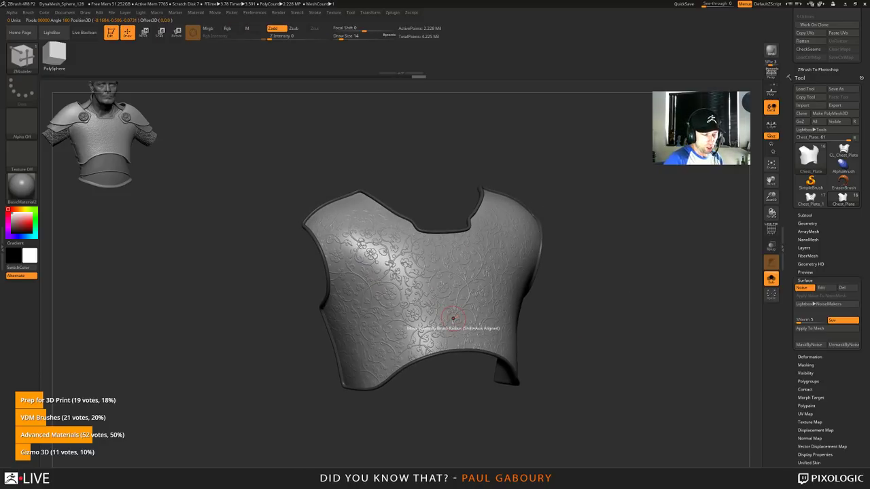
pyautogui.hotkey('shift', 'r')
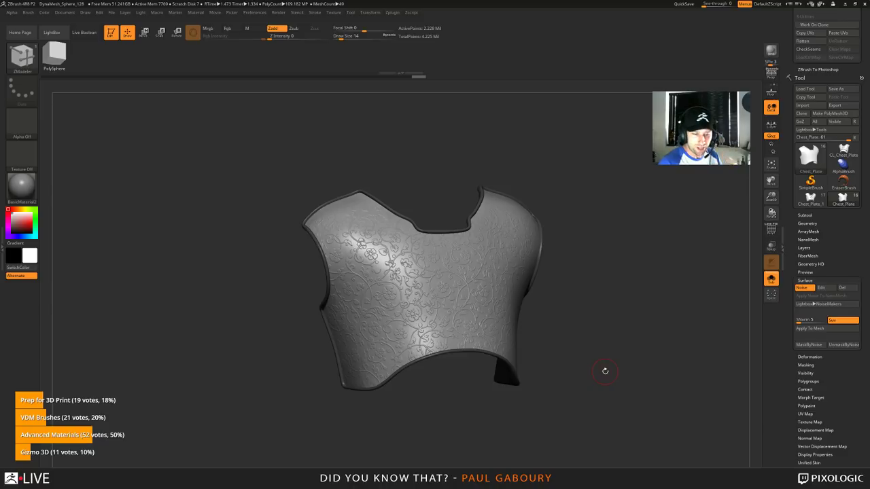
# Step: Create a new layer on the chest plate and apply the floral surface noise to the mesh
pyautogui.click(804, 247)
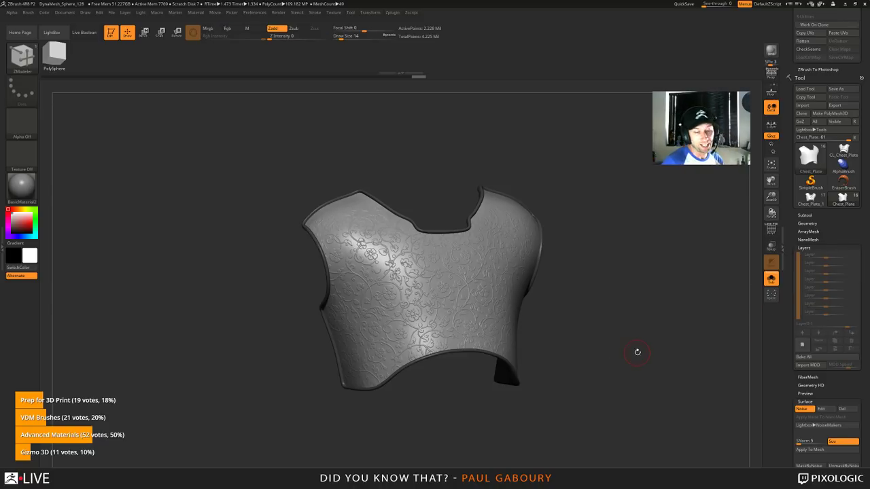
pyautogui.click(802, 345)
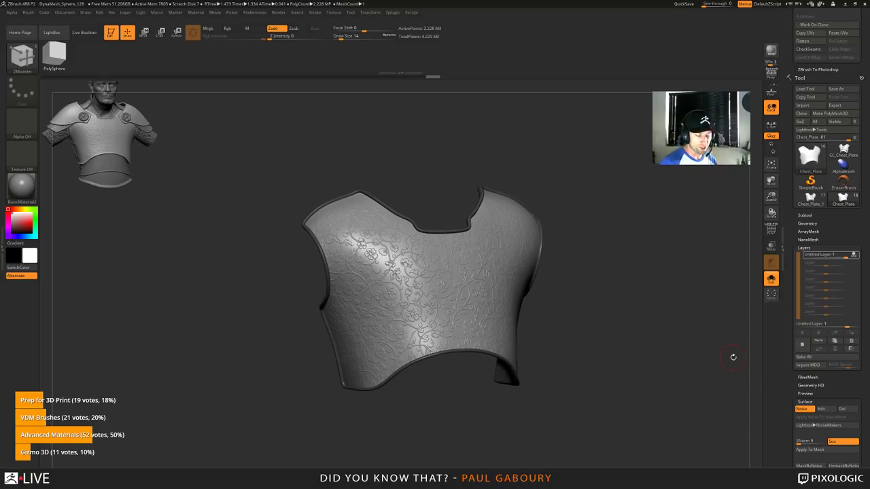
pyautogui.click(823, 450)
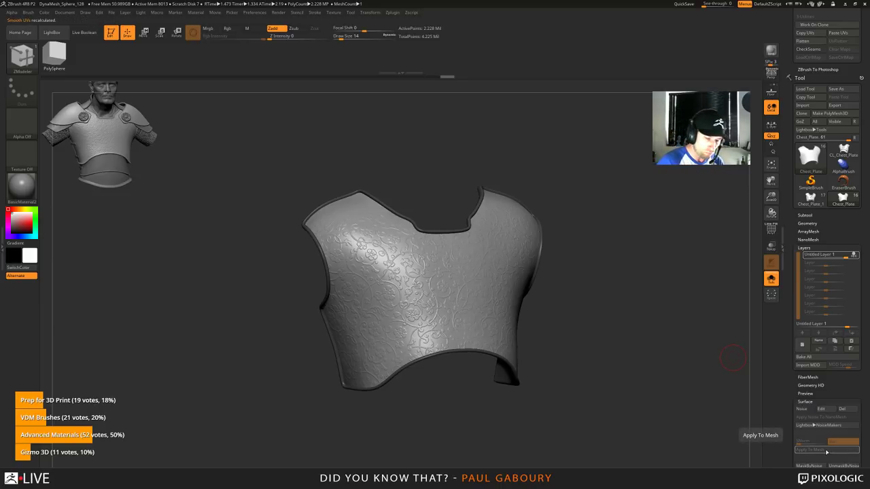
pyautogui.moveTo(607, 377)
pyautogui.mouseDown()
pyautogui.moveTo(656, 378)
pyautogui.moveTo(592, 379)
pyautogui.moveTo(613, 366)
pyautogui.mouseUp()
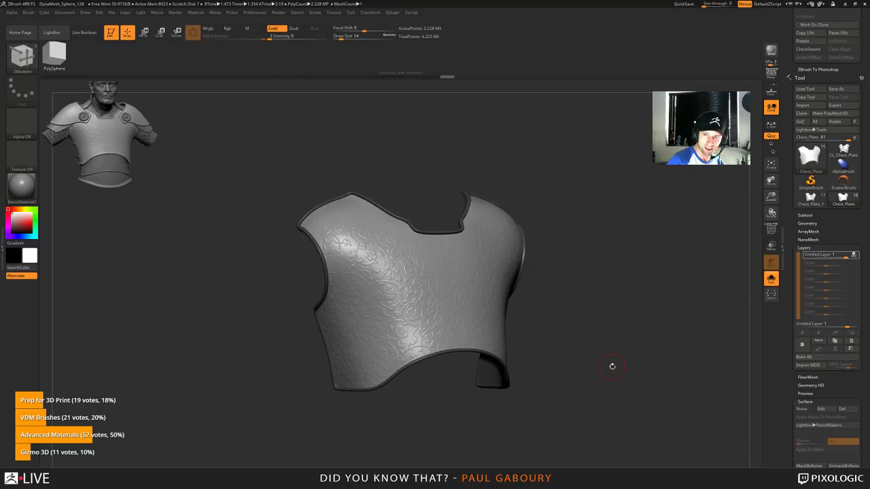
# Step: Stop recording on the new layer and clear the chest plate's mask
pyautogui.click(856, 255)
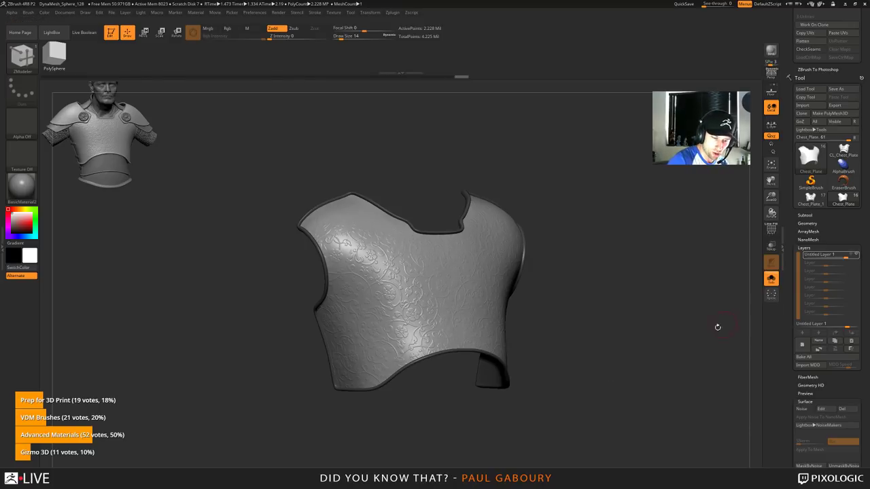
pyautogui.moveTo(598, 375); pyautogui.dragTo(591, 378)
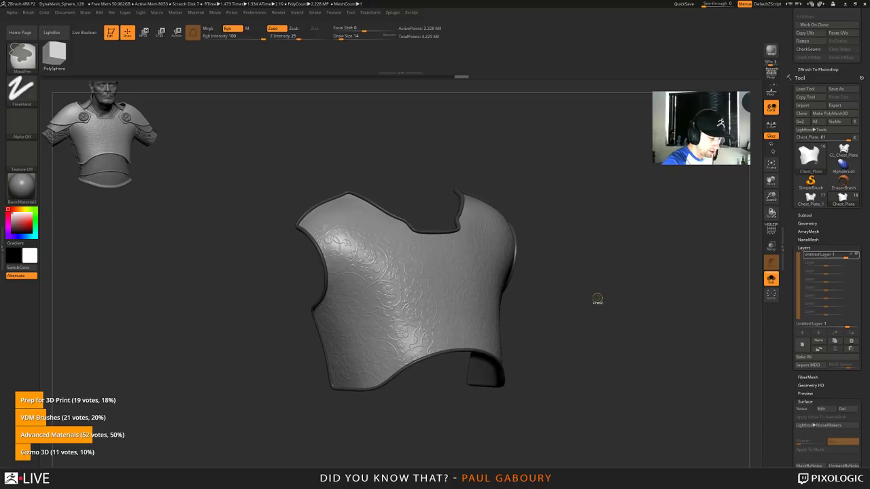
pyautogui.keyDown('ctrl'); pyautogui.moveTo(597, 298); pyautogui.dragTo(621, 352); pyautogui.keyUp('ctrl')
pyautogui.moveTo(560, 406); pyautogui.dragTo(628, 363)
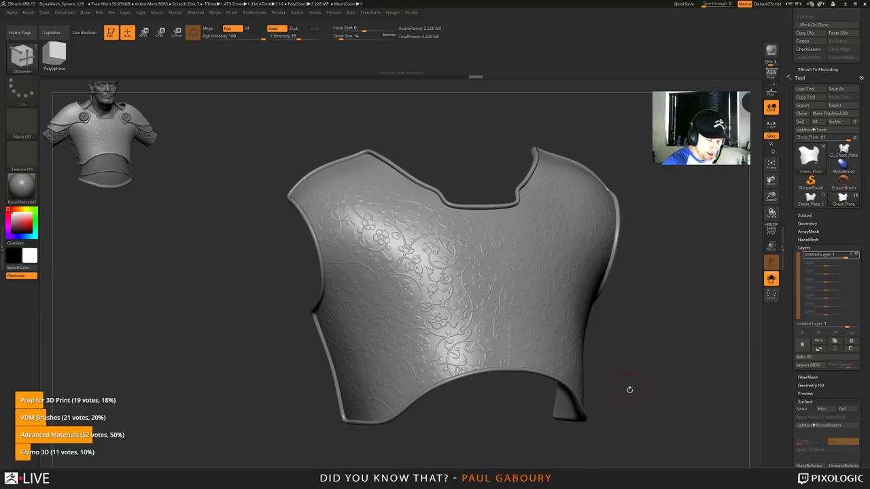
# Step: Test the layer's intensity at -1, about -3.36 and about 4.12, and set it back to 1
pyautogui.moveTo(842, 255); pyautogui.dragTo(802, 258)
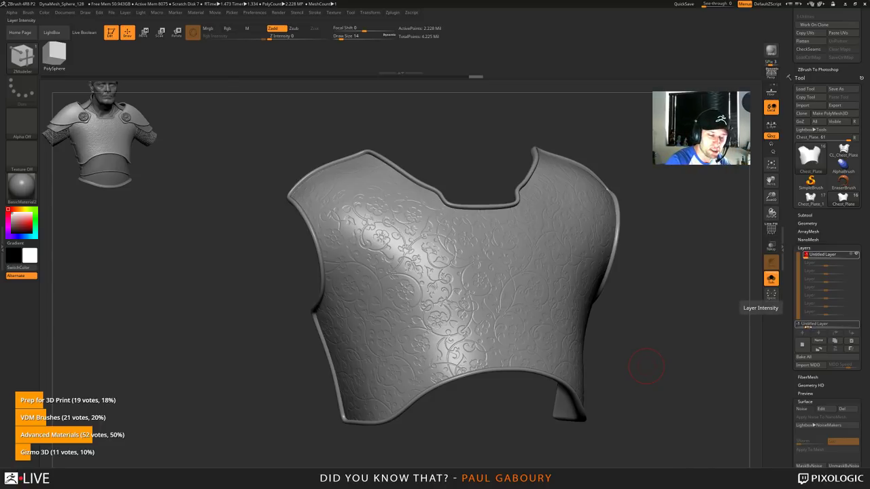
pyautogui.moveTo(806, 325); pyautogui.dragTo(801, 326)
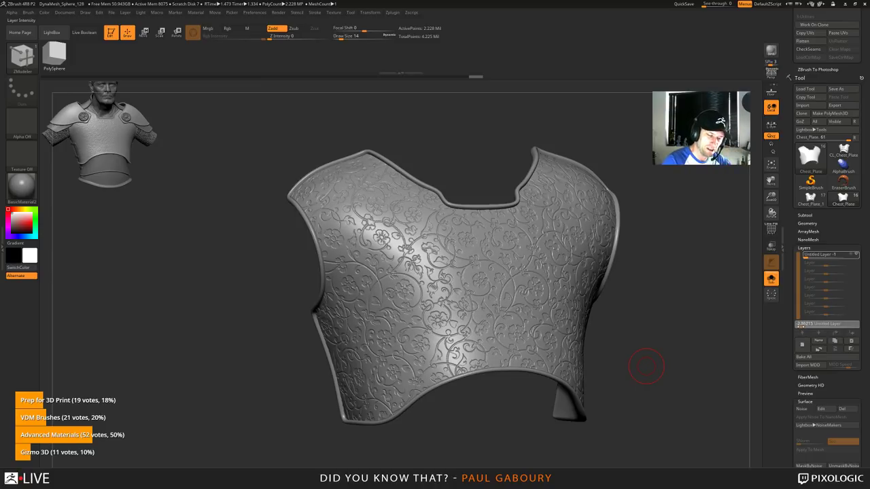
pyautogui.moveTo(800, 326); pyautogui.dragTo(800, 325)
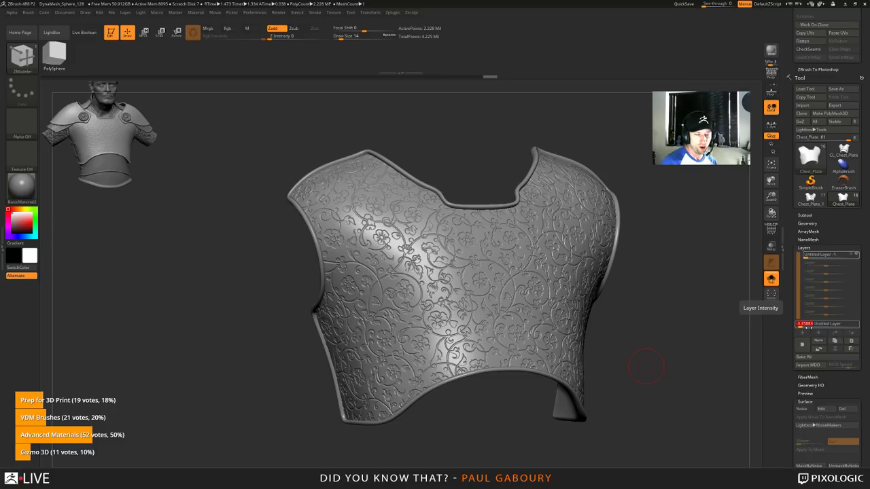
pyautogui.moveTo(800, 325); pyautogui.dragTo(856, 326)
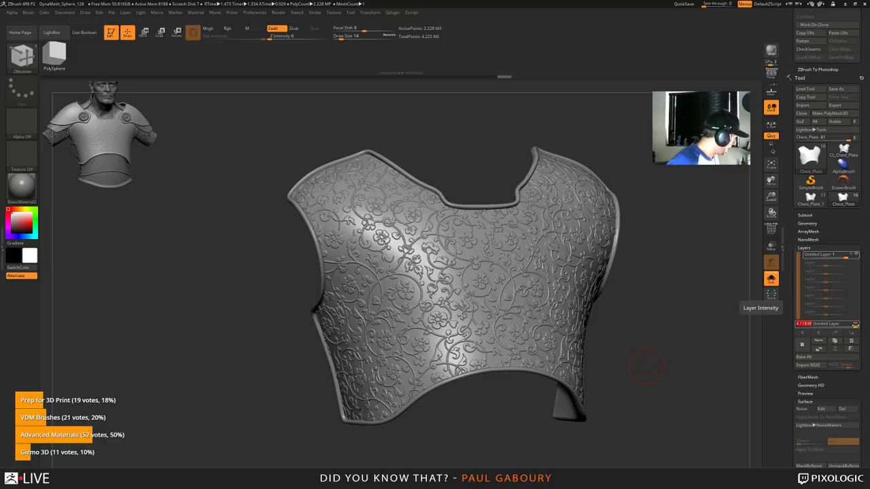
pyautogui.write('1')
pyautogui.press('Return')
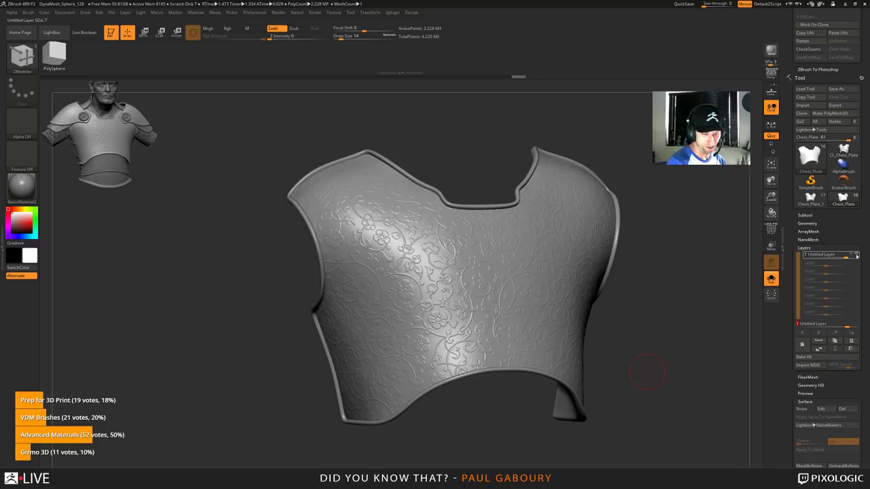
# Step: Hide the noise layer to compare against the smooth plate, and delete the layer
pyautogui.click(856, 254)
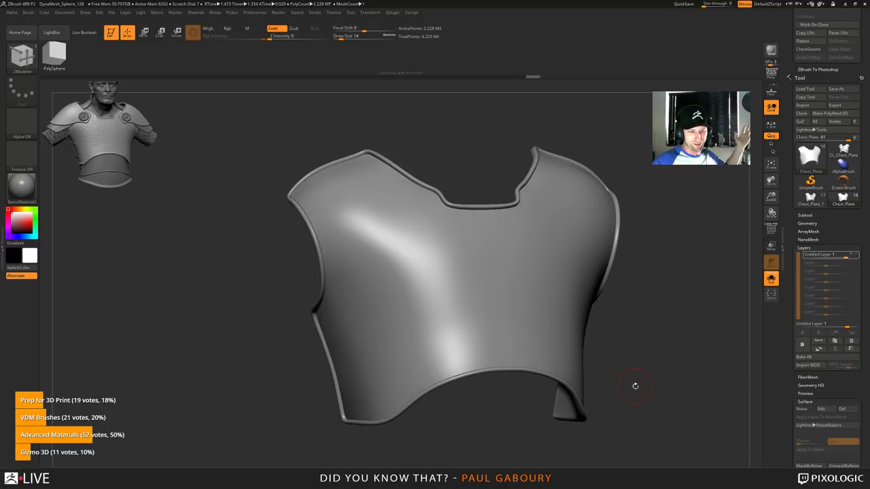
pyautogui.click(850, 341)
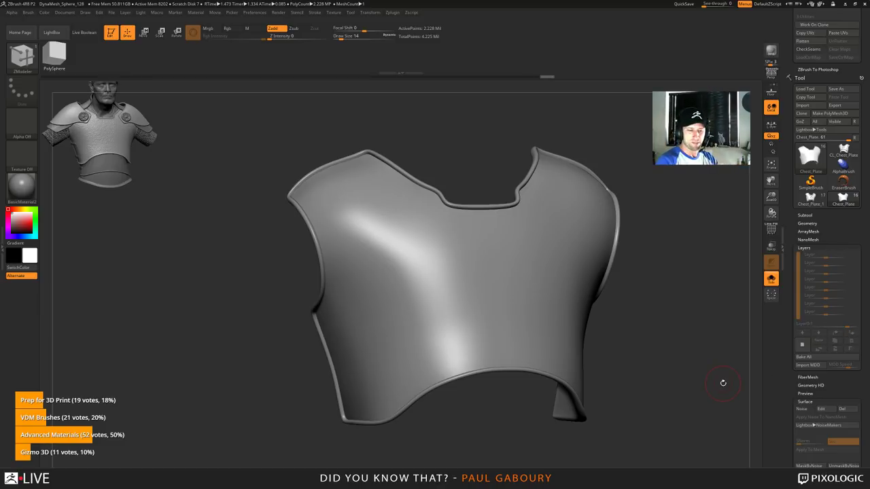
pyautogui.click(805, 248)
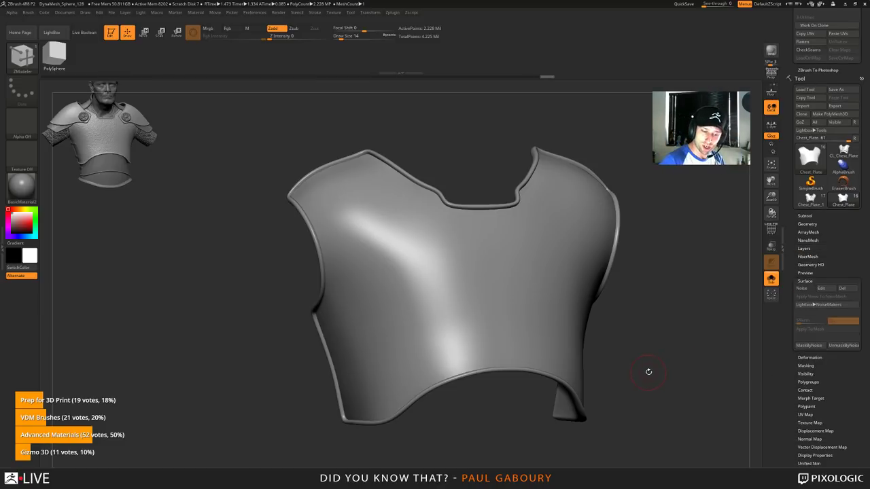
# Step: Turn on the floral surface noise preview on the chest plate and mask the entire plate
pyautogui.click(802, 288)
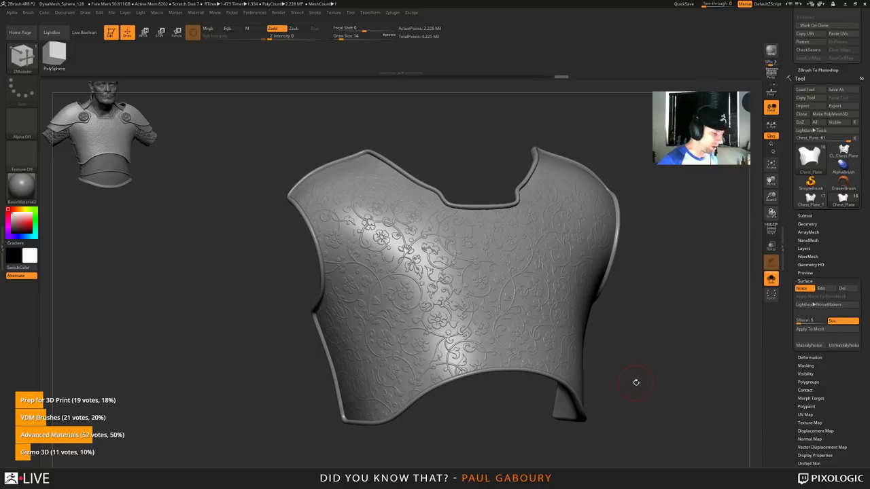
pyautogui.press('w')
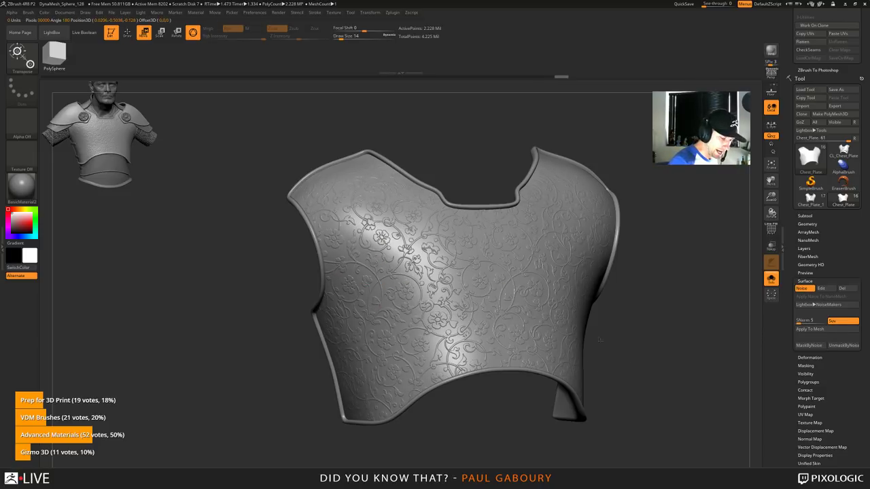
pyautogui.keyDown('ctrl'); pyautogui.click(639, 390); pyautogui.keyUp('ctrl')
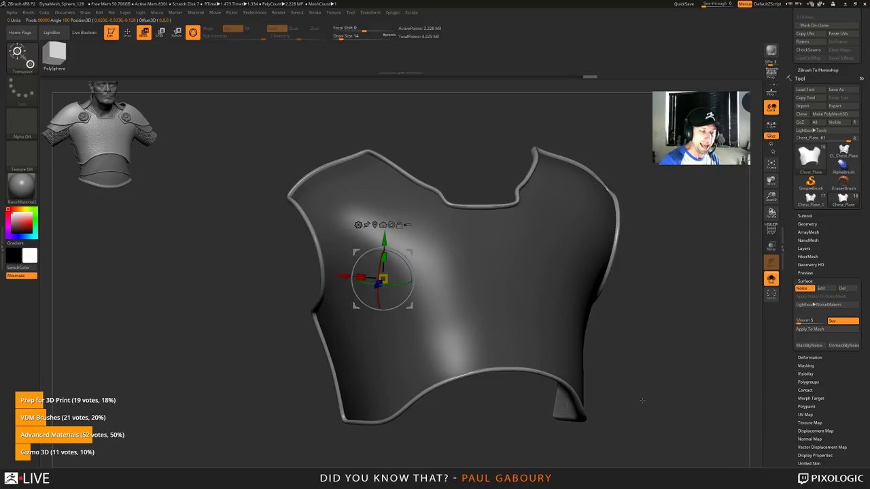
pyautogui.press('q')
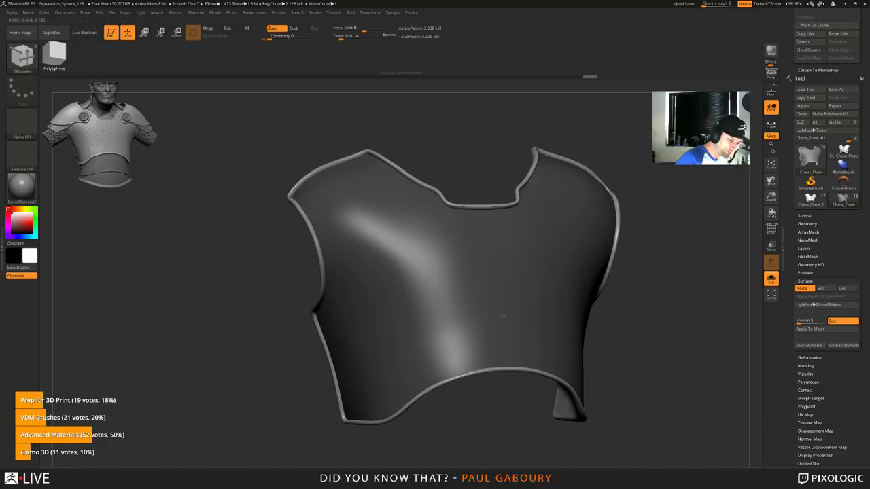
# Step: Unmask the chest plate by its surface noise, leaving a mask in the floral pattern
pyautogui.moveTo(628, 382)
pyautogui.mouseDown()
pyautogui.moveTo(734, 384)
pyautogui.moveTo(632, 384)
pyautogui.mouseUp()
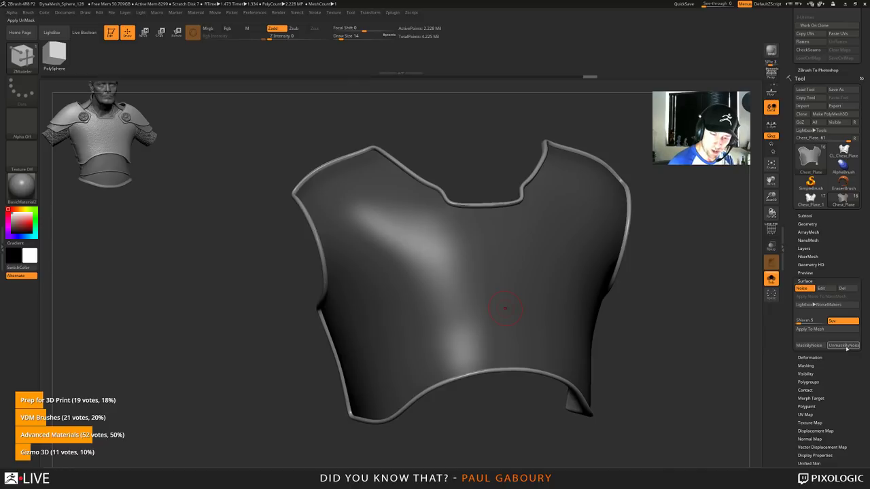
pyautogui.click(845, 345)
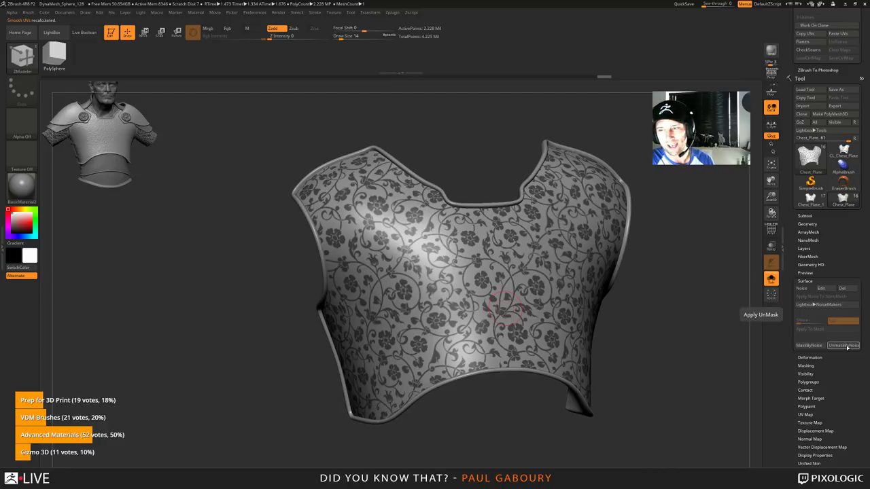
pyautogui.moveTo(650, 394); pyautogui.dragTo(675, 376)
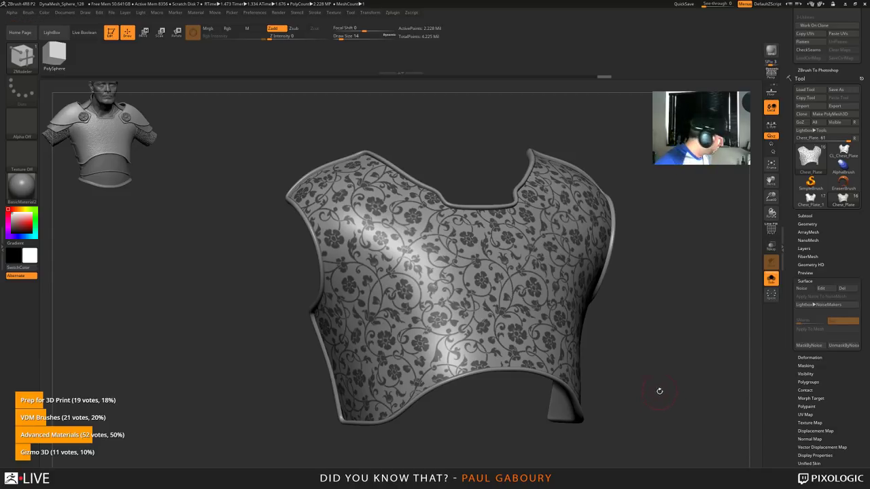
# Step: Invert the floral mask on the chest plate, and clear the mask completely
pyautogui.press('ctrl')
pyautogui.keyDown('ctrl'); pyautogui.click(652, 381); pyautogui.keyUp('ctrl')
pyautogui.moveTo(650, 386)
pyautogui.mouseDown()
pyautogui.moveTo(744, 384)
pyautogui.moveTo(658, 380)
pyautogui.mouseUp()
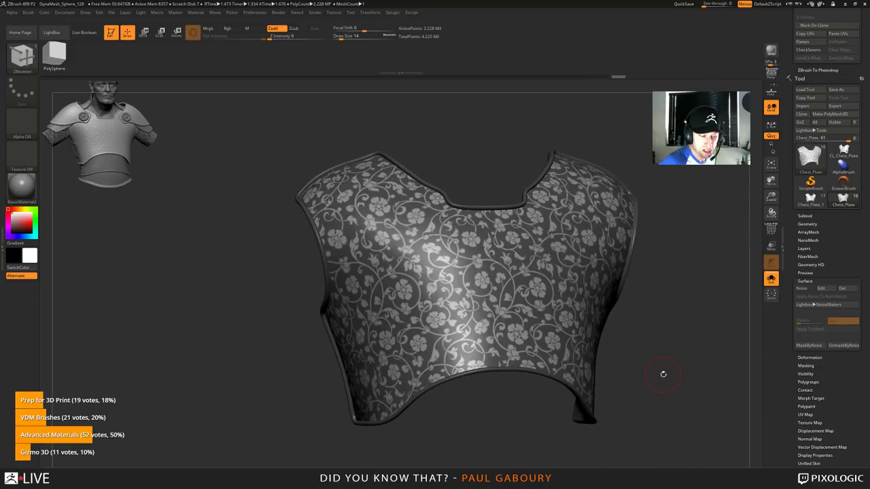
pyautogui.keyDown('ctrl'); pyautogui.click(654, 374); pyautogui.keyUp('ctrl')
pyautogui.keyDown('ctrl'); pyautogui.moveTo(655, 362); pyautogui.dragTo(644, 378); pyautogui.keyUp('ctrl')
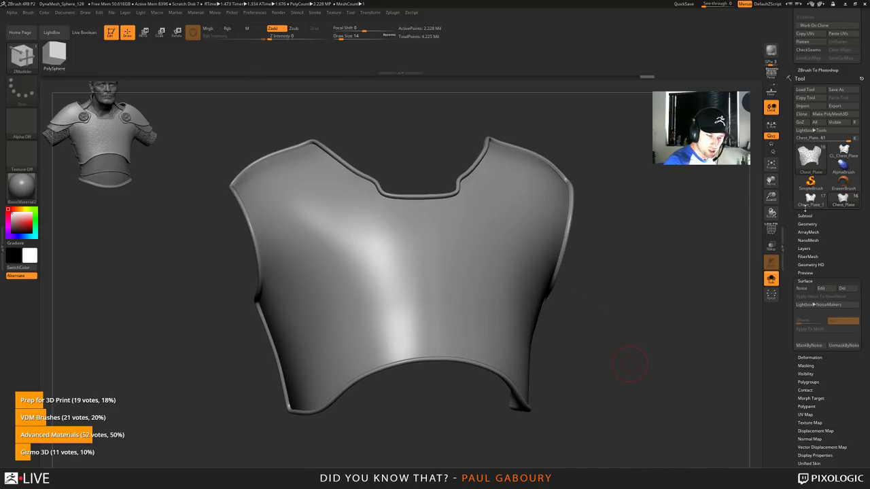
# Step: Make Front_Bottom_Plate_Bottom the active subtool and frame it in the view
pyautogui.click(805, 216)
pyautogui.click(806, 278)
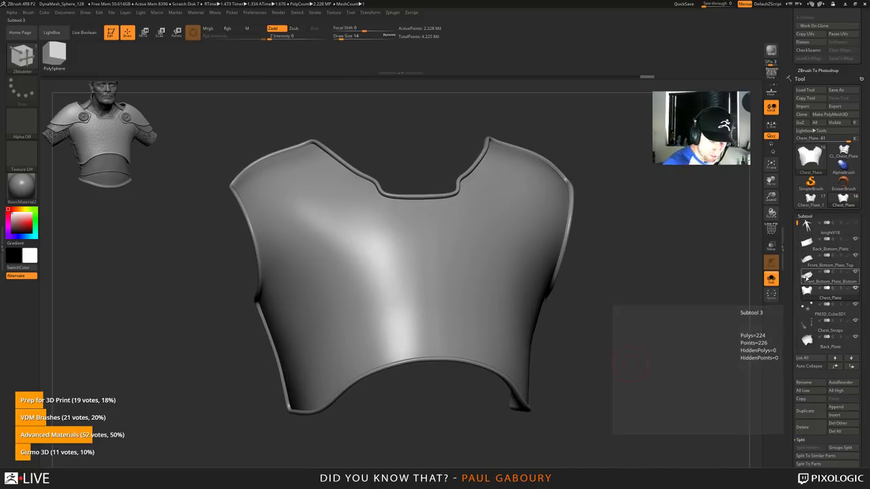
pyautogui.press('f')
pyautogui.keyDown('ctrl'); pyautogui.moveTo(614, 327); pyautogui.dragTo(625, 369, button='right'); pyautogui.keyUp('ctrl')
pyautogui.click(805, 217)
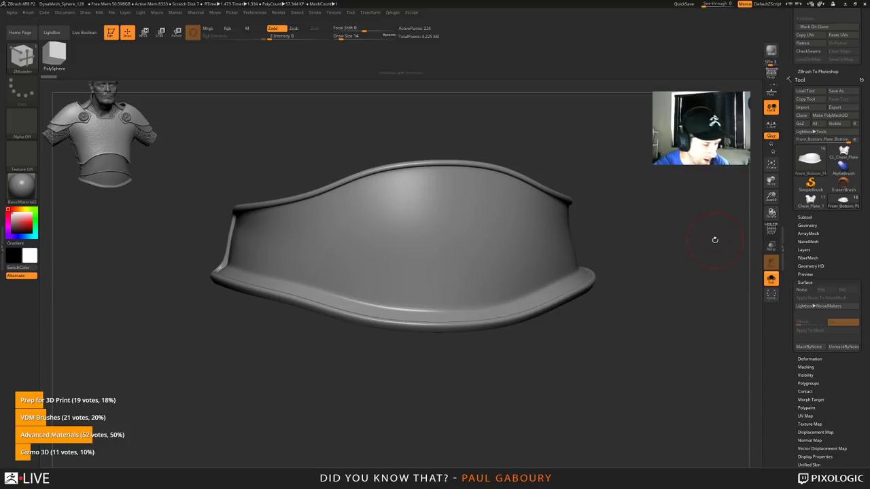
pyautogui.keyDown('shift'); pyautogui.moveTo(677, 256); pyautogui.dragTo(680, 256); pyautogui.keyUp('shift')
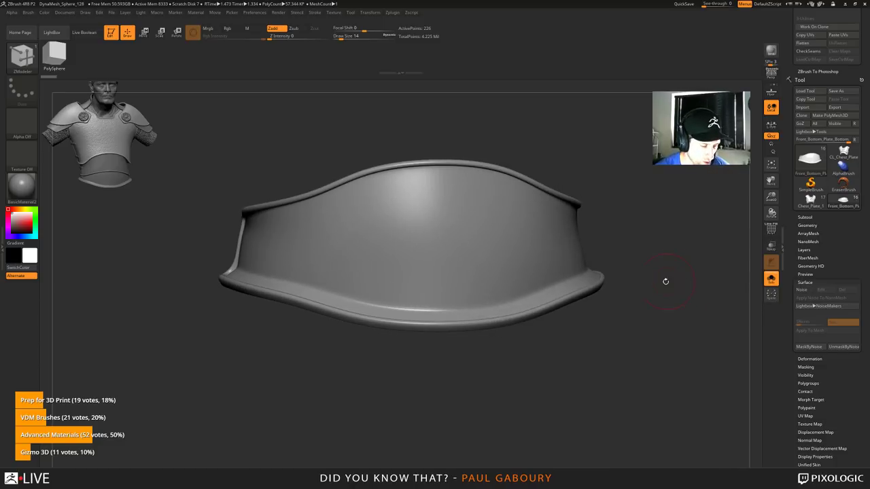
pyautogui.moveTo(666, 279); pyautogui.dragTo(668, 286)
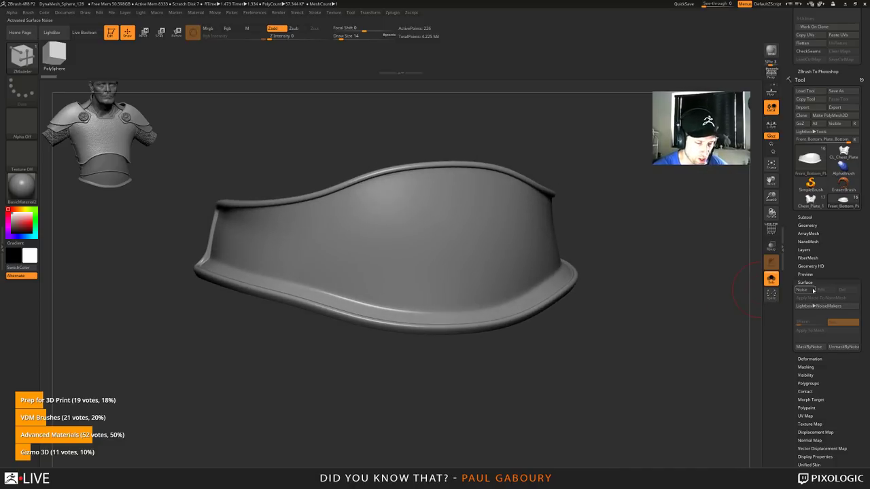
# Step: Start NoiseMaker on the front bottom plate, setting the noise scale to about 83.26 and the strength to 0.0004
pyautogui.click(802, 289)
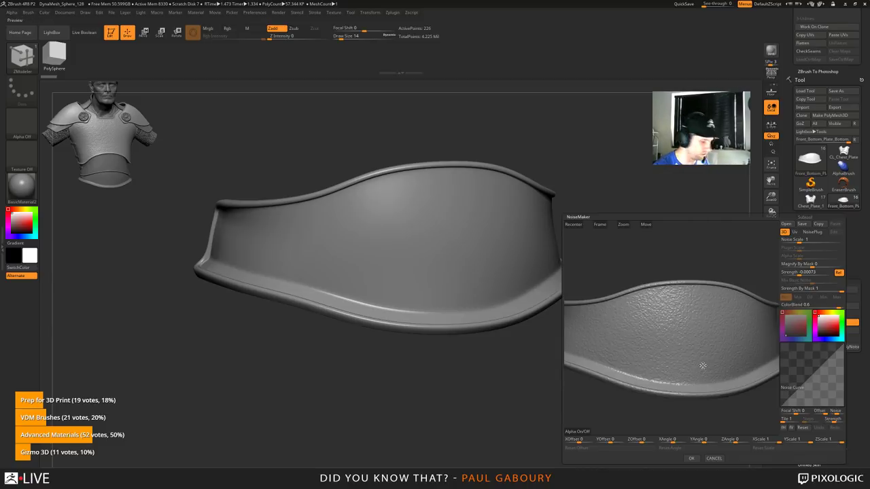
pyautogui.moveTo(702, 365)
pyautogui.keyDown('alt'); pyautogui.mouseDown(button='right')
pyautogui.moveTo(687, 332)
pyautogui.moveTo(730, 359)
pyautogui.mouseUp(button='right'); pyautogui.keyUp('alt')
pyautogui.moveTo(729, 358)
pyautogui.mouseDown()
pyautogui.moveTo(705, 351)
pyautogui.moveTo(723, 361)
pyautogui.moveTo(716, 353)
pyautogui.mouseUp()
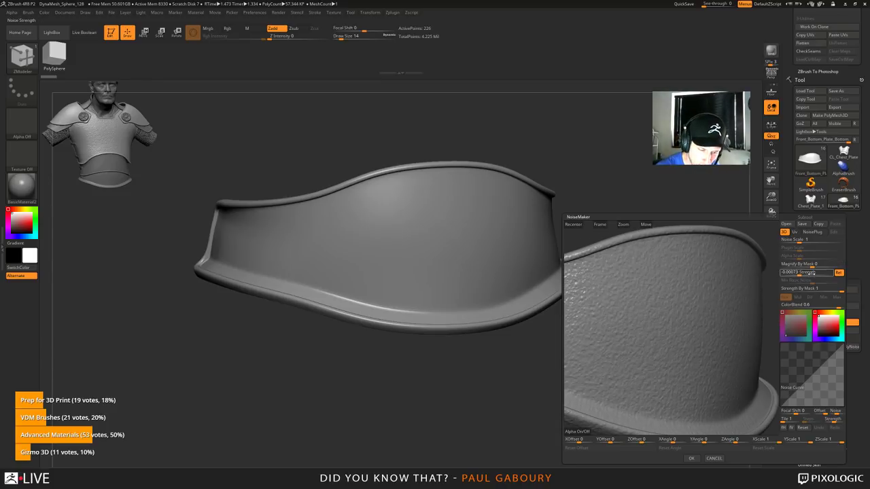
pyautogui.moveTo(803, 242); pyautogui.dragTo(823, 242)
pyautogui.moveTo(811, 273); pyautogui.dragTo(814, 275)
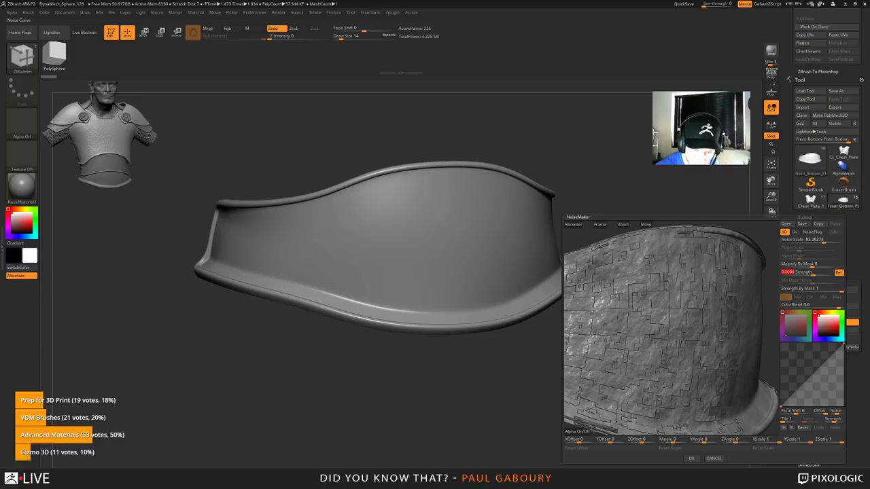
# Step: Shape the noise curve with a low flat section and a steep final rise, and set the noise strength to about -0.012
pyautogui.moveTo(800, 391); pyautogui.dragTo(839, 360)
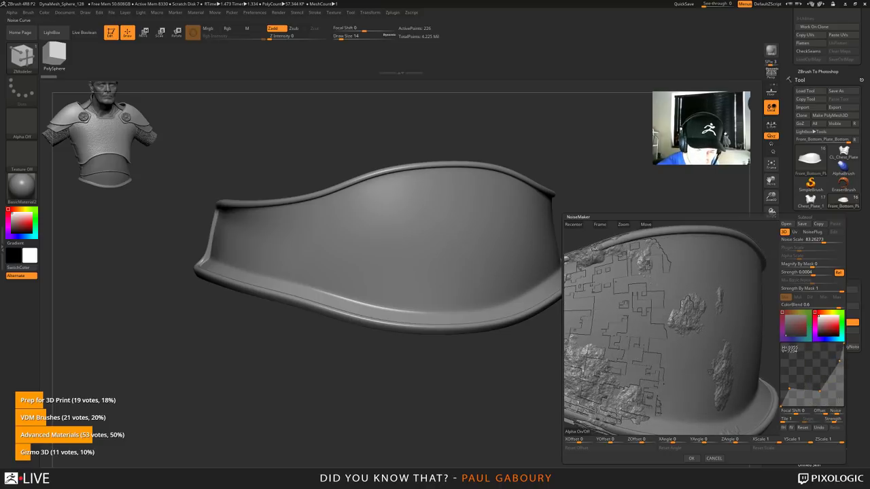
pyautogui.moveTo(819, 391); pyautogui.dragTo(830, 387)
pyautogui.moveTo(748, 369); pyautogui.dragTo(738, 365)
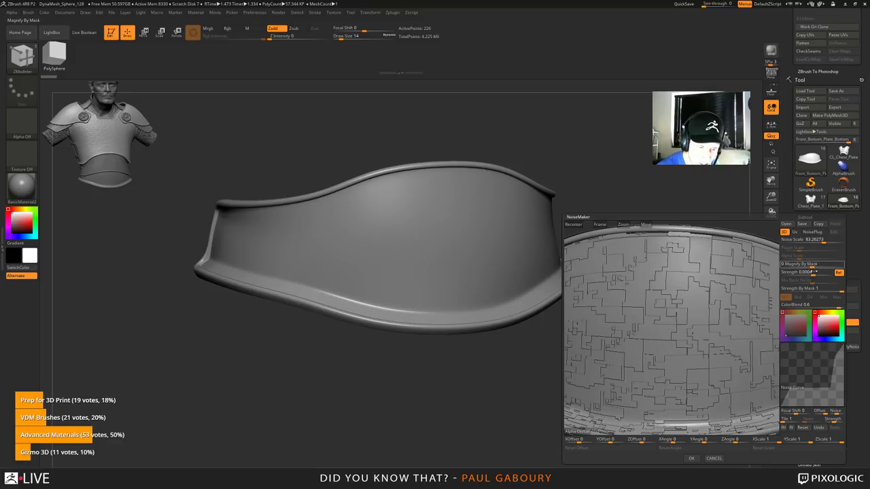
pyautogui.click(812, 273)
pyautogui.moveTo(812, 272); pyautogui.dragTo(782, 274)
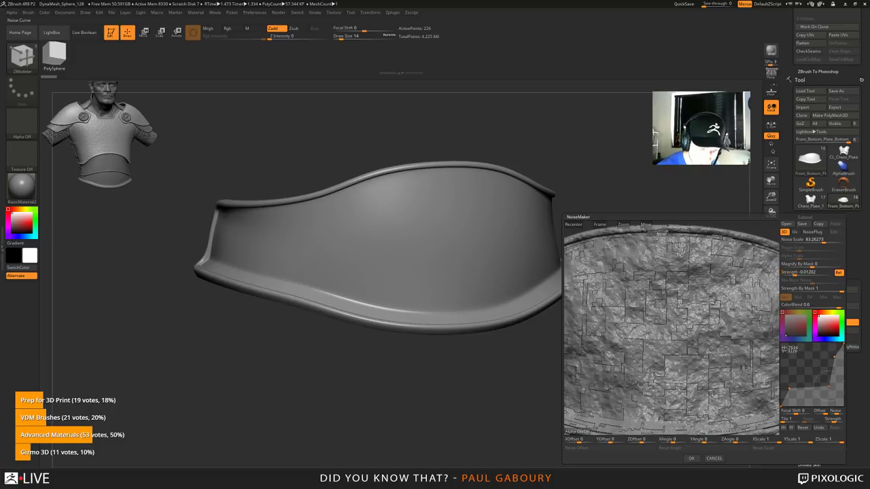
# Step: Rework the noise curve into a stepped profile with a low plateau, a sharp mid rise and a lowered end point
pyautogui.moveTo(830, 388); pyautogui.dragTo(803, 389)
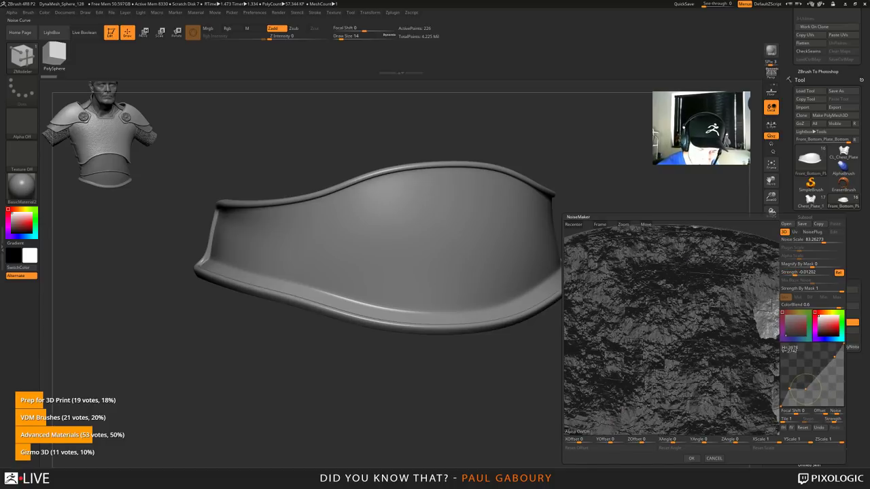
pyautogui.moveTo(805, 387); pyautogui.dragTo(812, 374)
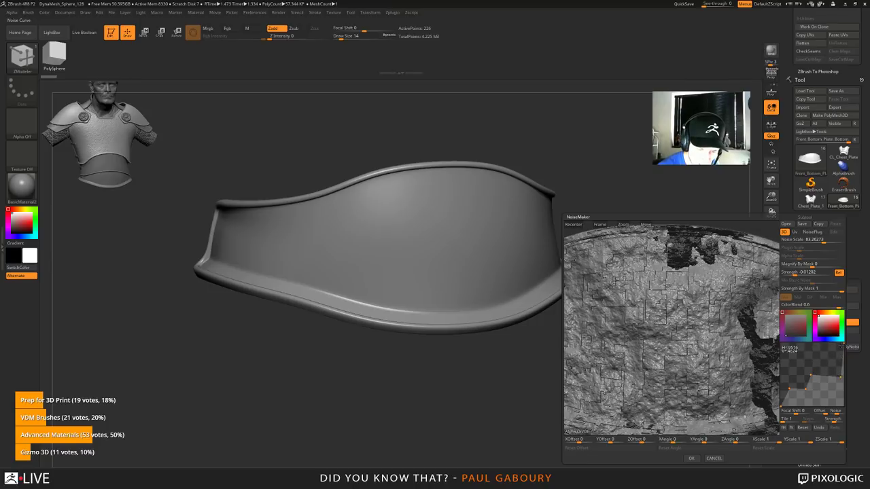
pyautogui.moveTo(840, 376)
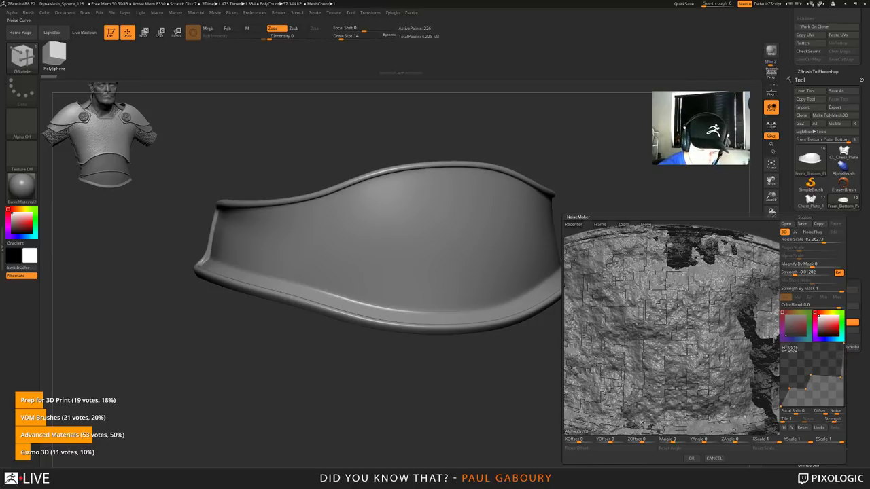
pyautogui.moveTo(841, 374); pyautogui.dragTo(842, 344)
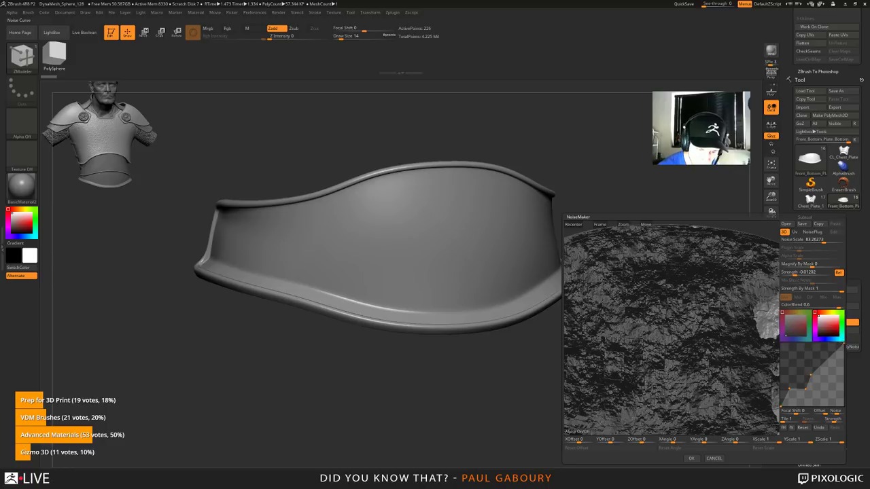
pyautogui.moveTo(843, 345); pyautogui.dragTo(846, 378)
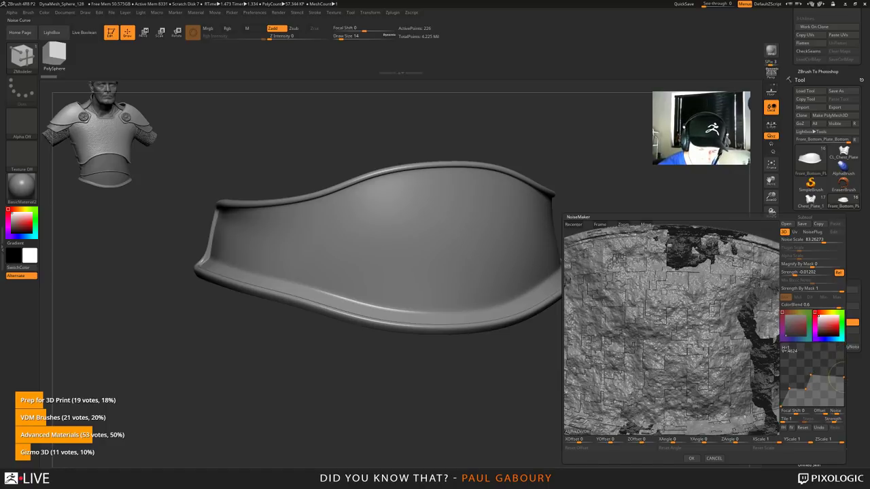
pyautogui.moveTo(810, 375)
pyautogui.mouseDown()
pyautogui.moveTo(815, 383)
pyautogui.moveTo(816, 369)
pyautogui.mouseUp()
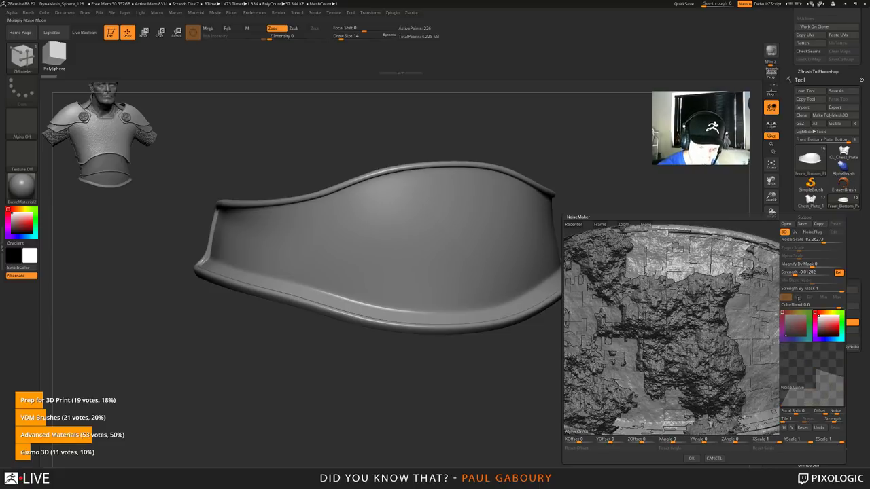
# Step: Increase the noise scale further and accept the rocky surface noise on the front bottom plate
pyautogui.click(834, 239)
pyautogui.moveTo(826, 241); pyautogui.dragTo(835, 241)
pyautogui.click(691, 458)
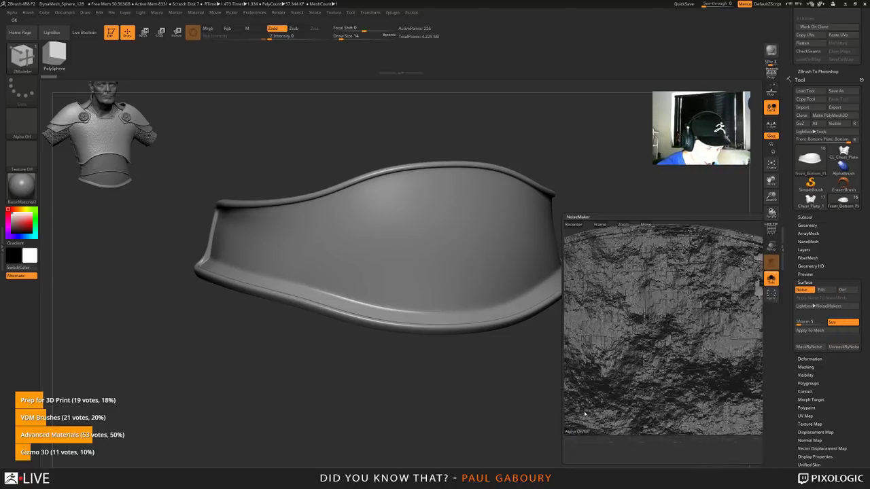
pyautogui.moveTo(629, 352)
pyautogui.mouseDown()
pyautogui.moveTo(633, 340)
pyautogui.moveTo(622, 409)
pyautogui.moveTo(624, 346)
pyautogui.mouseUp()
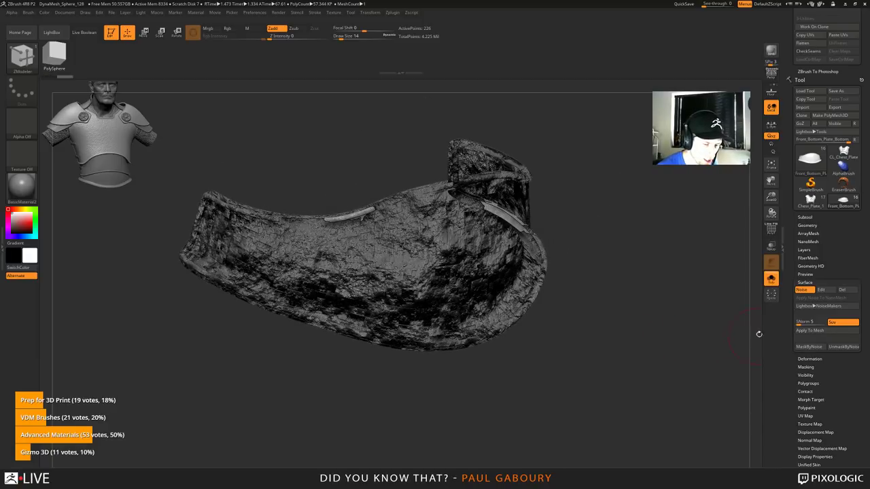
# Step: Turn off dynamic subdivision on the front bottom plate and divide its mesh up to subdivision level 7
pyautogui.click(807, 225)
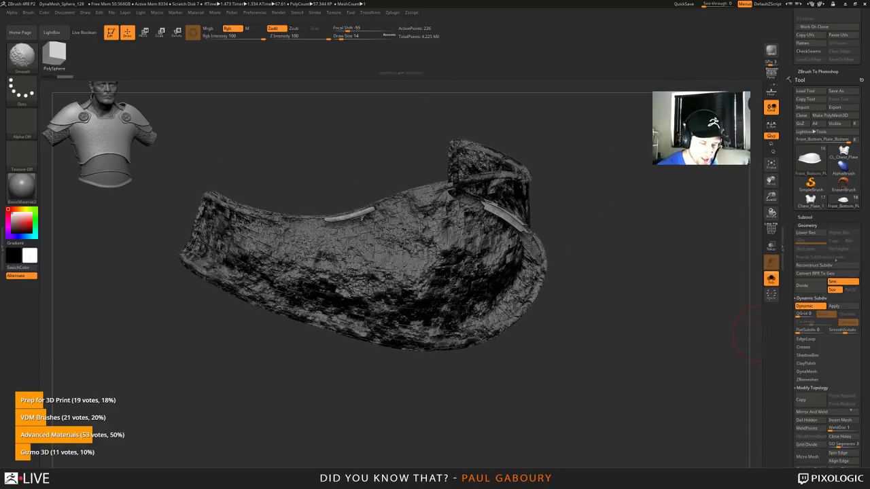
pyautogui.click(815, 307)
pyautogui.click(814, 309)
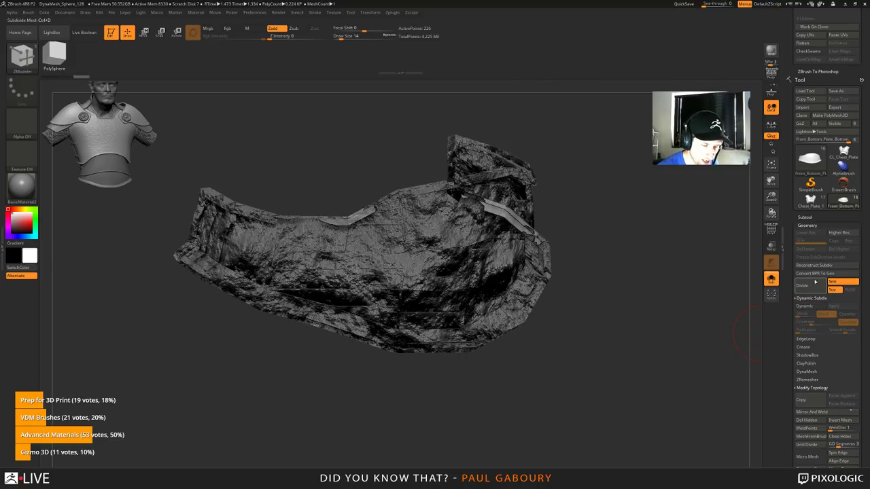
pyautogui.click(812, 288)
pyautogui.click(812, 288)
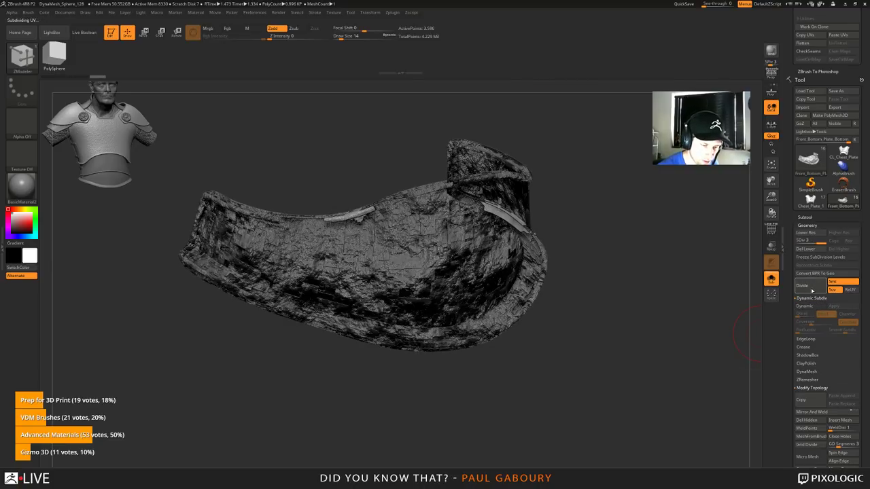
pyautogui.click(812, 288)
pyautogui.click(812, 288)
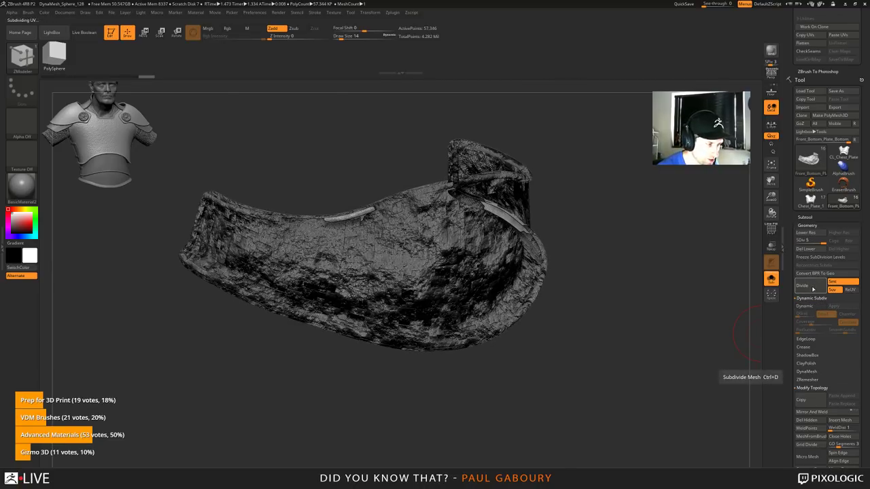
pyautogui.click(813, 289)
pyautogui.click(812, 289)
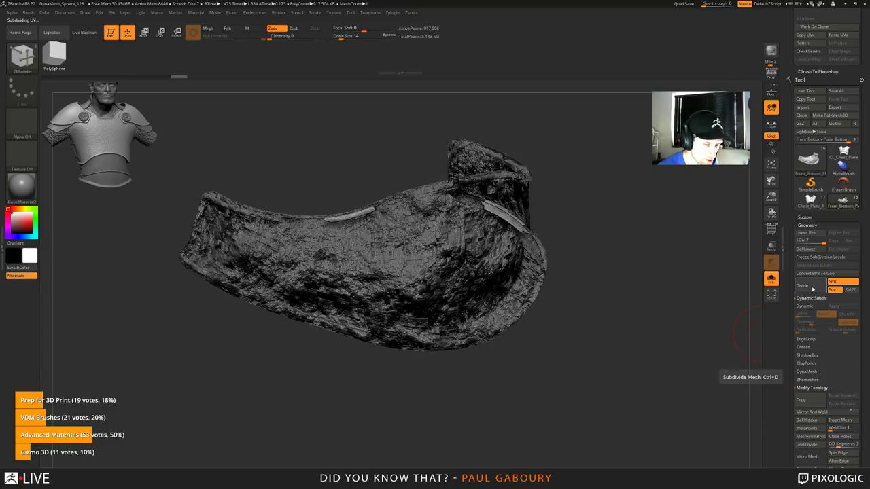
# Step: Mask the front bottom plate by its surface noise and invert the mask
pyautogui.click(808, 225)
pyautogui.click(805, 282)
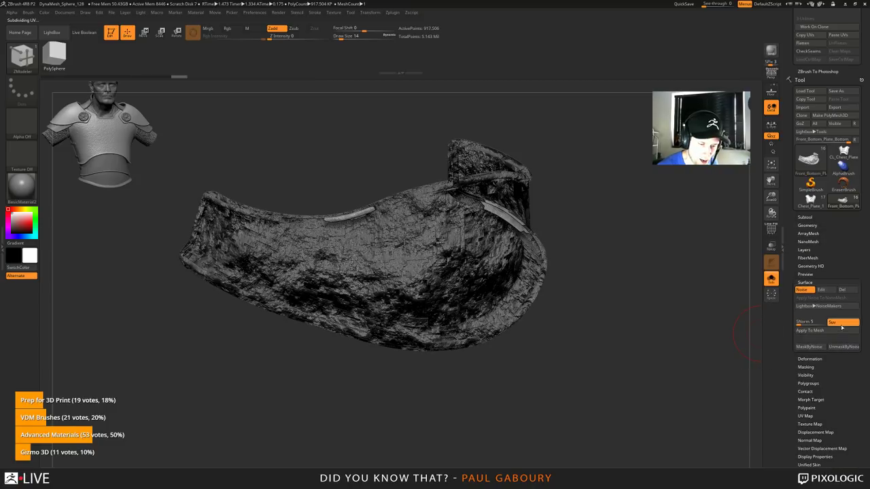
pyautogui.click(810, 348)
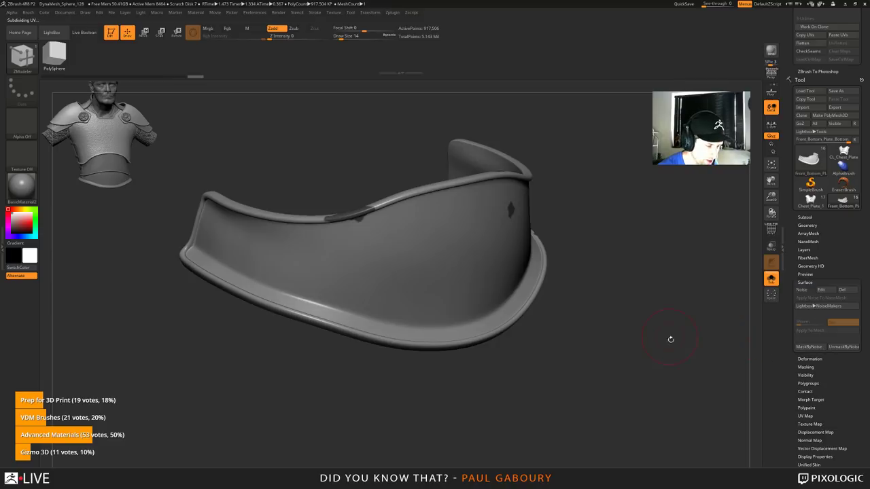
pyautogui.moveTo(664, 353); pyautogui.dragTo(612, 352)
pyautogui.keyDown('ctrl'); pyautogui.click(636, 369); pyautogui.keyUp('ctrl')
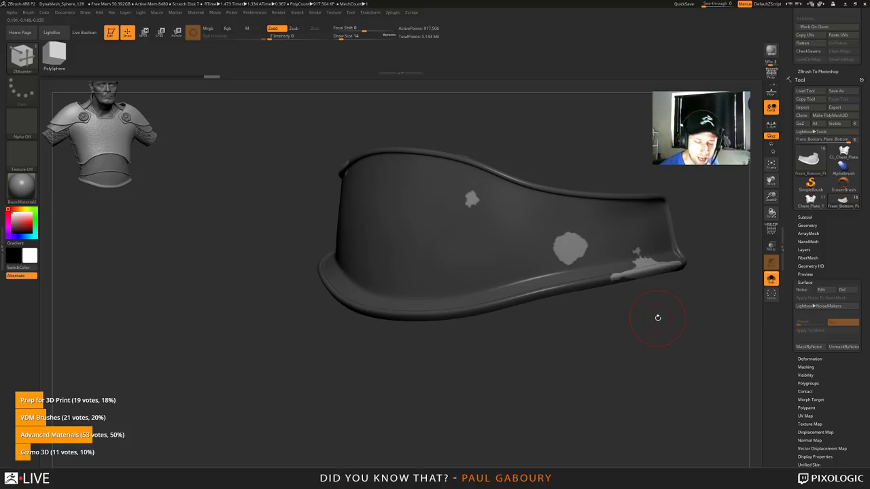
# Step: Hide the unmasked patches of the front bottom plate
pyautogui.click(815, 282)
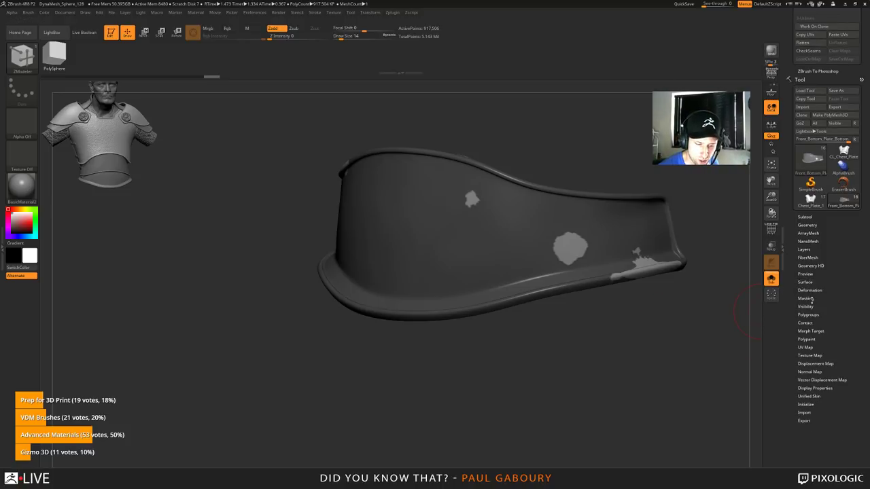
pyautogui.click(807, 306)
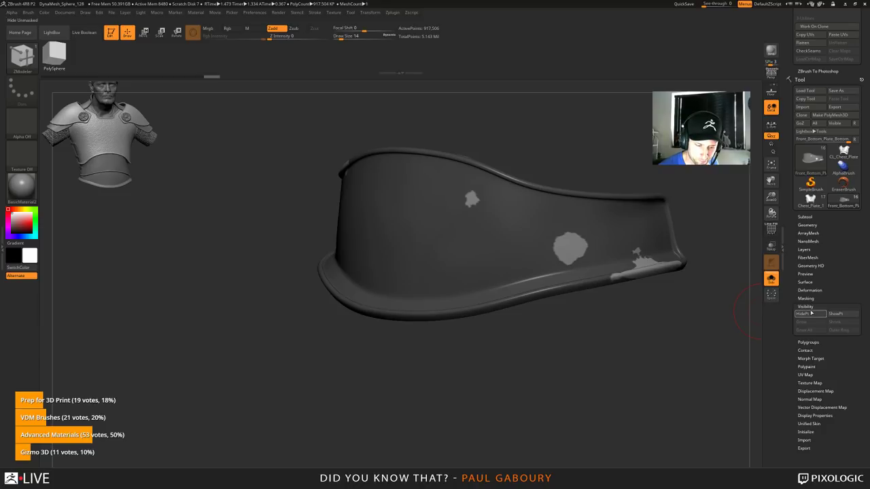
pyautogui.click(811, 316)
pyautogui.moveTo(647, 358); pyautogui.dragTo(663, 369)
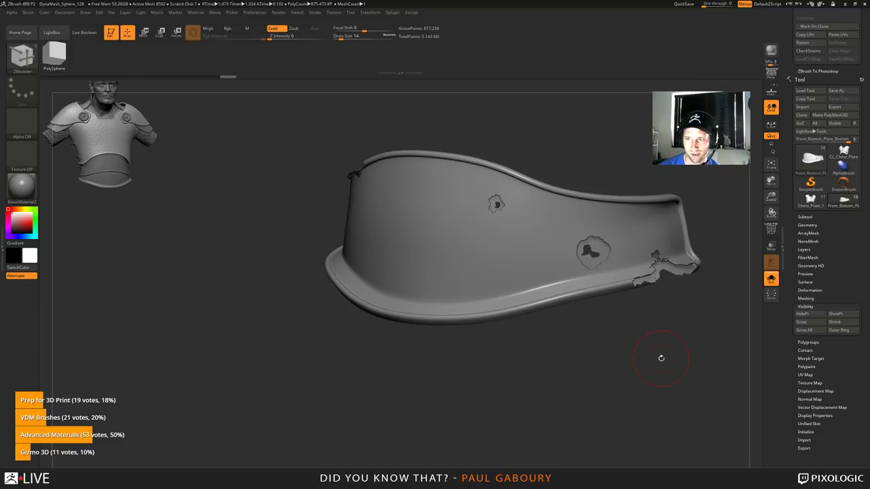
pyautogui.moveTo(653, 361); pyautogui.dragTo(659, 365)
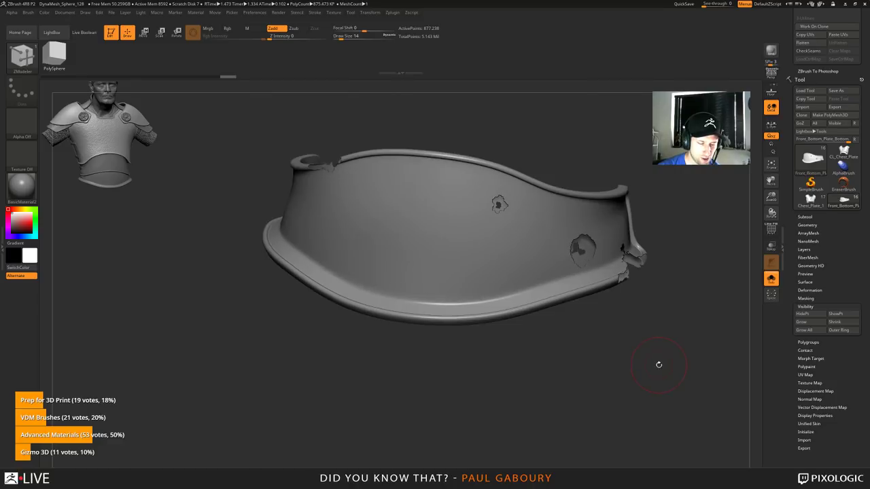
# Step: Make Chest_Plate the active subtool and frame it from the front
pyautogui.click(805, 216)
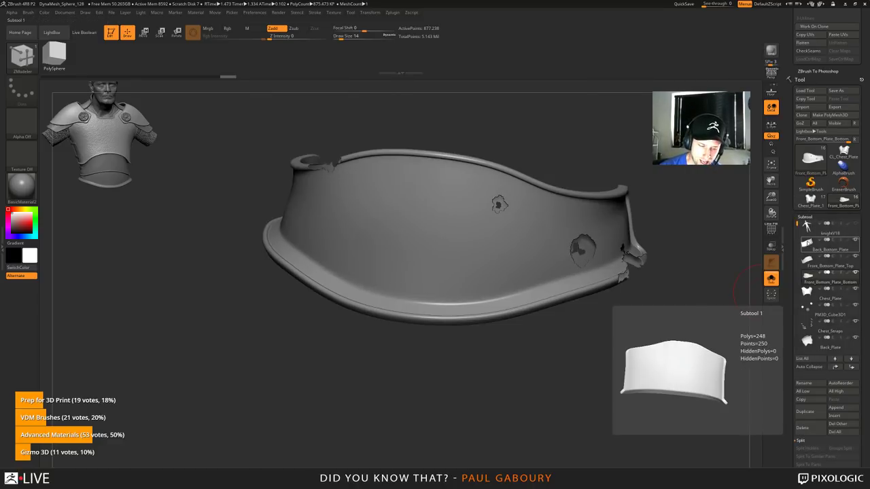
pyautogui.click(807, 293)
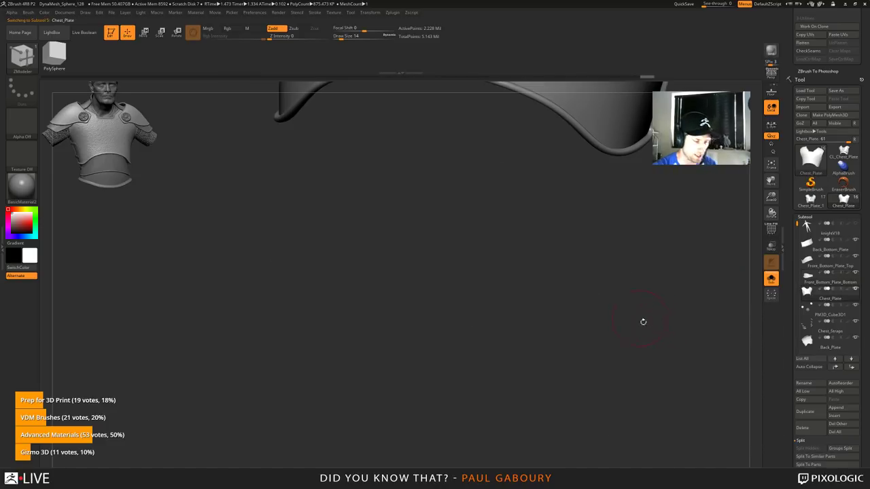
pyautogui.press('f')
pyautogui.keyDown('alt'); pyautogui.moveTo(668, 314); pyautogui.dragTo(680, 296); pyautogui.keyUp('alt')
# Step: Enable surface noise on the chest plate and set Mix Basic Noise to about 0.53 in NoiseMaker
pyautogui.click(805, 216)
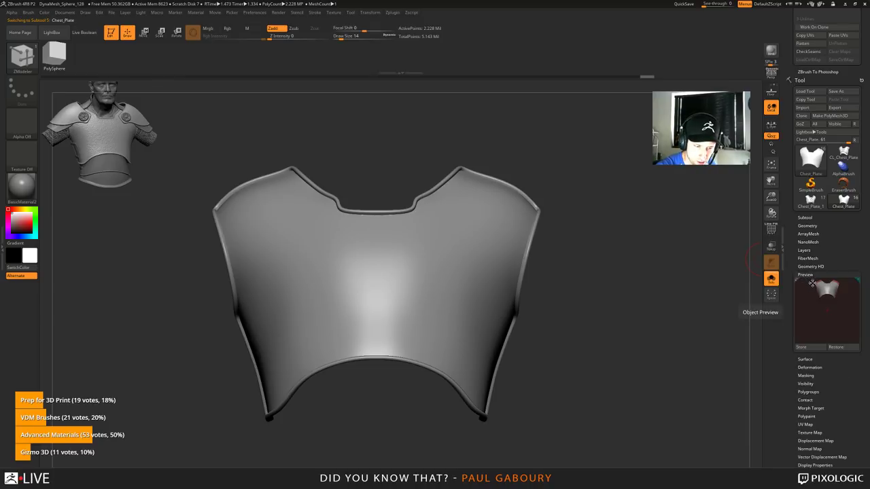
pyautogui.click(806, 283)
pyautogui.click(802, 290)
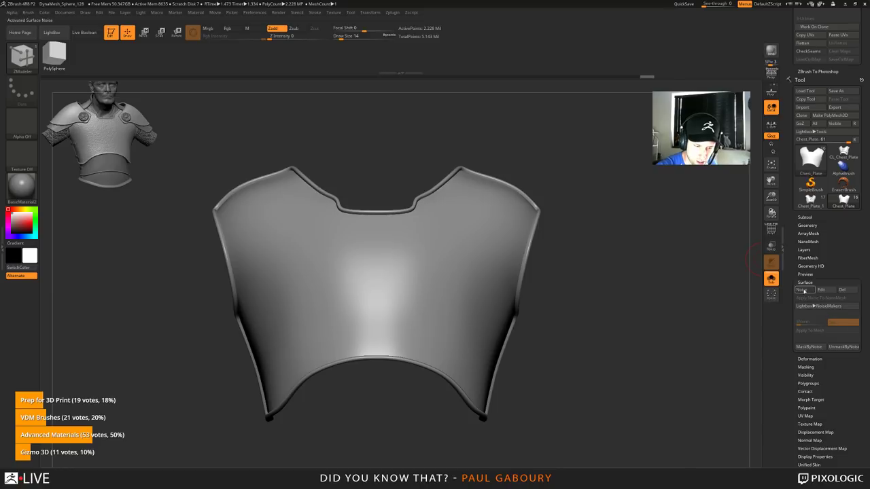
pyautogui.click(820, 289)
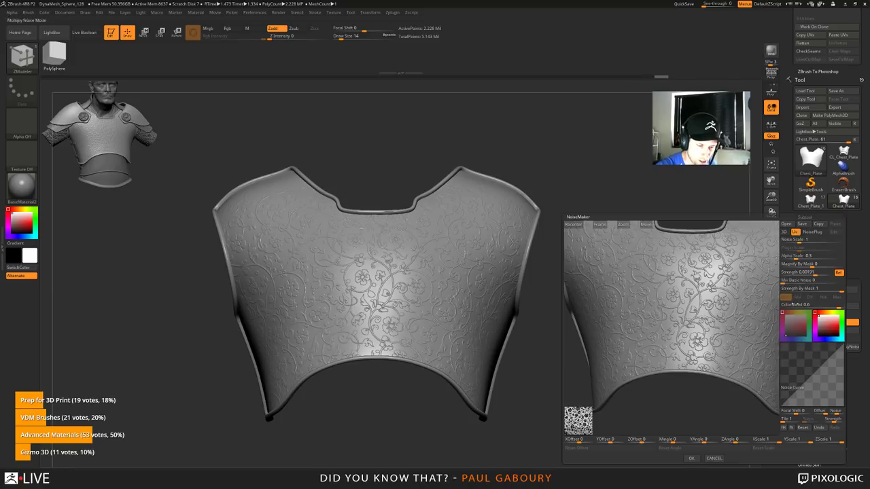
pyautogui.keyDown('alt'); pyautogui.moveTo(722, 324); pyautogui.dragTo(719, 336); pyautogui.keyUp('alt')
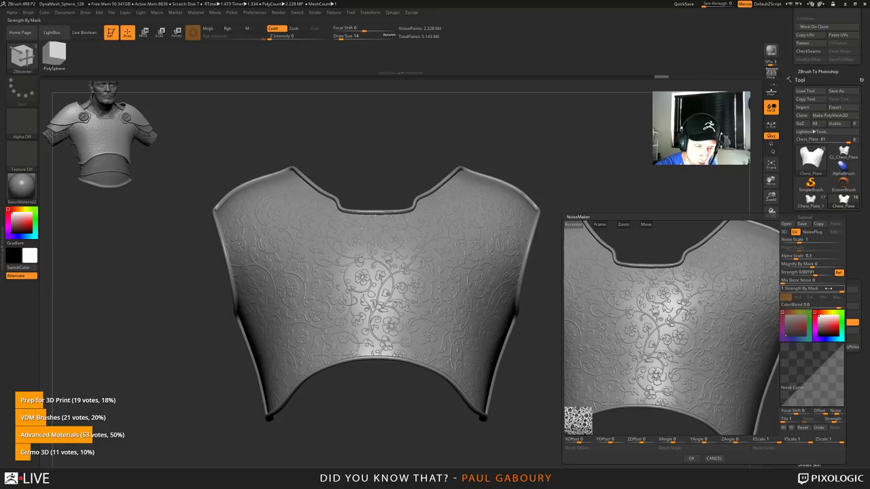
pyautogui.moveTo(785, 280); pyautogui.dragTo(812, 284)
pyautogui.keyDown('alt'); pyautogui.moveTo(727, 309); pyautogui.dragTo(714, 360); pyautogui.keyUp('alt')
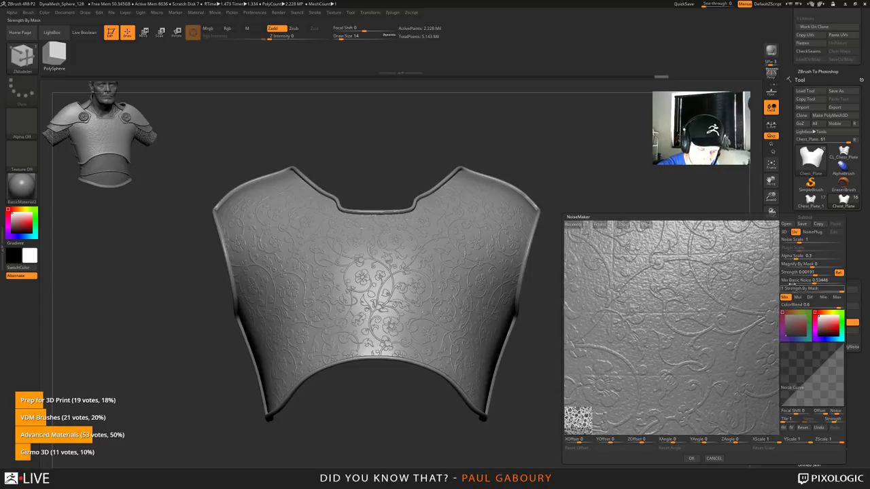
# Step: Set the chest plate's Noise Scale to about 37.2 and noise Strength to about 0.0187, and accept the noise
pyautogui.moveTo(799, 242); pyautogui.dragTo(815, 241)
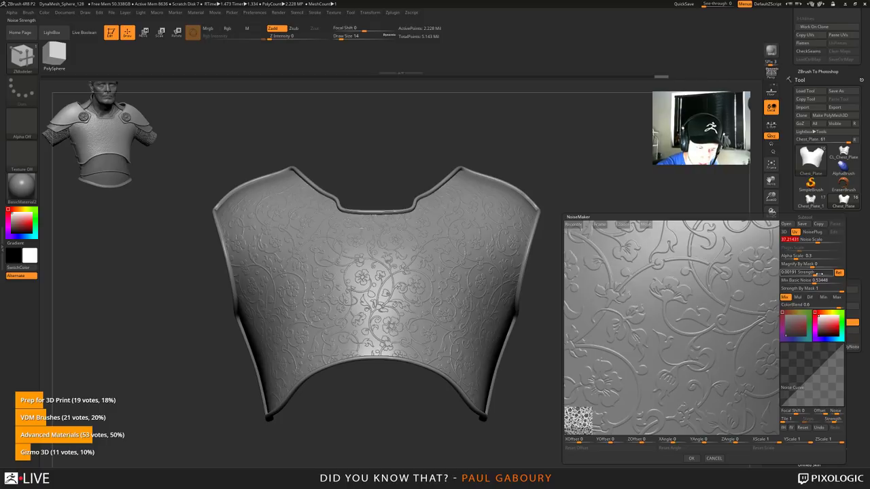
pyautogui.moveTo(819, 273)
pyautogui.mouseDown()
pyautogui.moveTo(829, 273)
pyautogui.moveTo(821, 274)
pyautogui.mouseUp()
pyautogui.moveTo(752, 293); pyautogui.dragTo(712, 316)
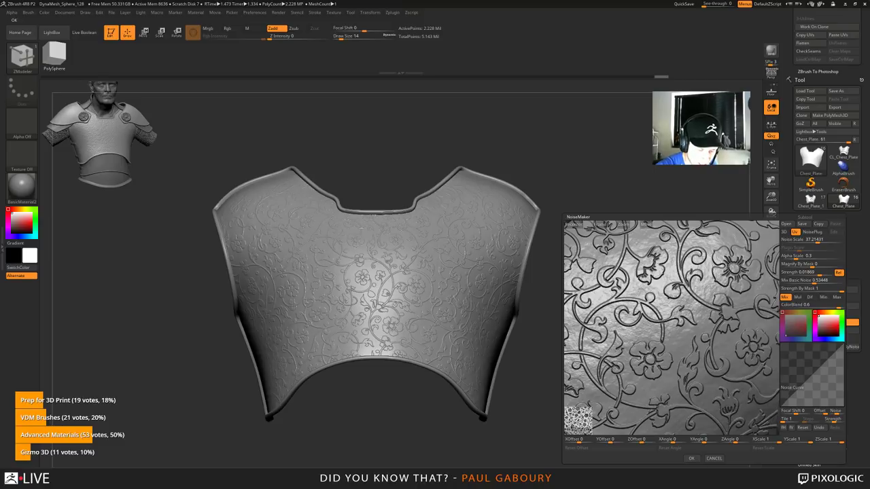
pyautogui.click(692, 459)
pyautogui.moveTo(602, 385)
pyautogui.mouseDown()
pyautogui.moveTo(574, 391)
pyautogui.moveTo(585, 389)
pyautogui.mouseUp()
pyautogui.moveTo(586, 390); pyautogui.dragTo(530, 333, button='right')
pyautogui.keyDown('ctrl'); pyautogui.moveTo(487, 292); pyautogui.dragTo(488, 270, button='right'); pyautogui.keyUp('ctrl')
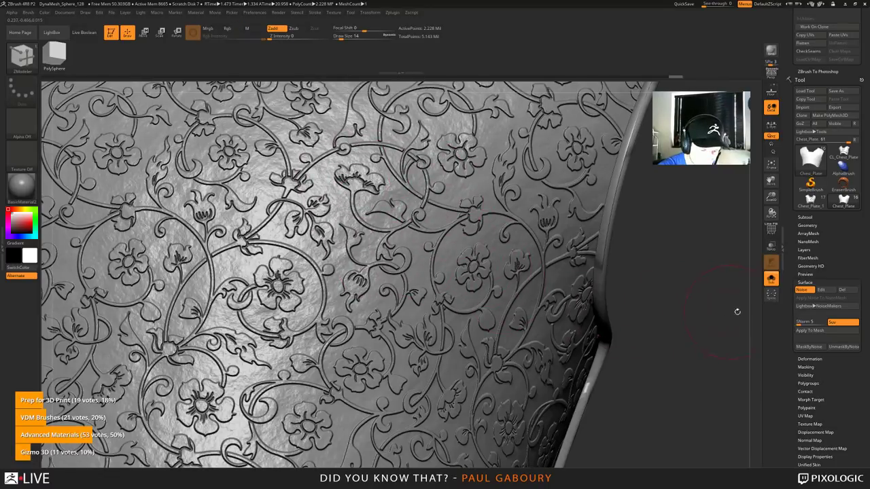
# Step: Reopen the chest plate's noise settings and try the Mul, Dif, Min and Max mix modes in the preview
pyautogui.click(821, 289)
pyautogui.click(799, 297)
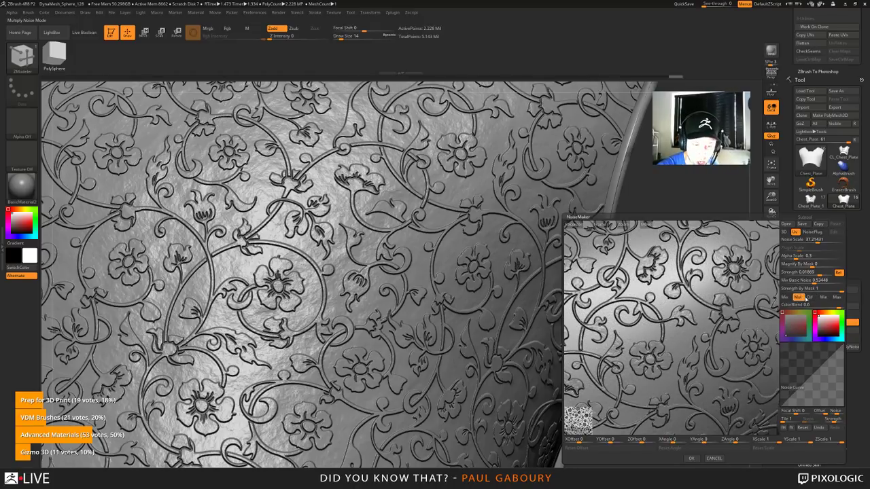
pyautogui.click(809, 297)
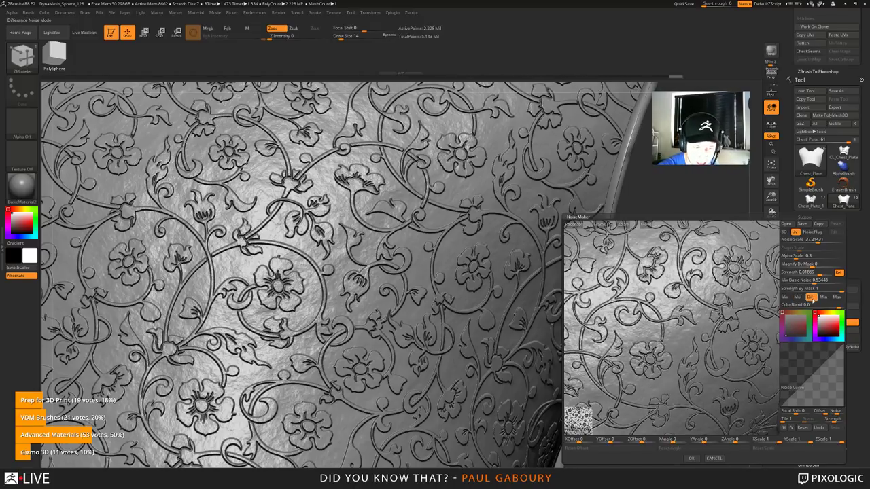
pyautogui.click(824, 297)
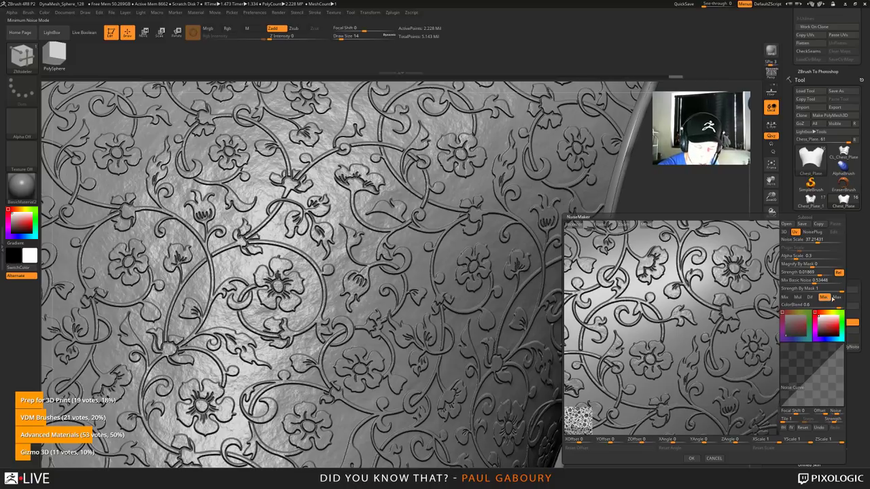
pyautogui.click(835, 298)
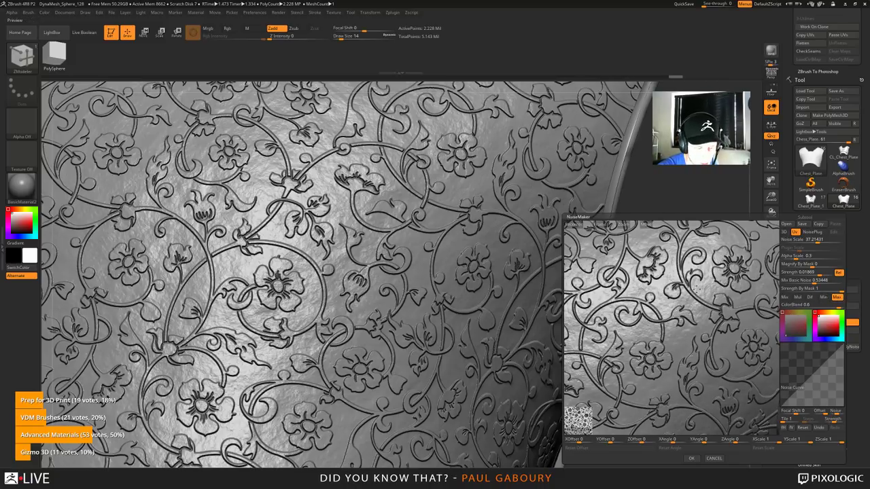
pyautogui.moveTo(690, 317)
pyautogui.mouseDown()
pyautogui.moveTo(691, 333)
pyautogui.moveTo(687, 309)
pyautogui.mouseUp()
pyautogui.keyDown('ctrl'); pyautogui.moveTo(687, 309); pyautogui.dragTo(662, 373, button='right'); pyautogui.keyUp('ctrl')
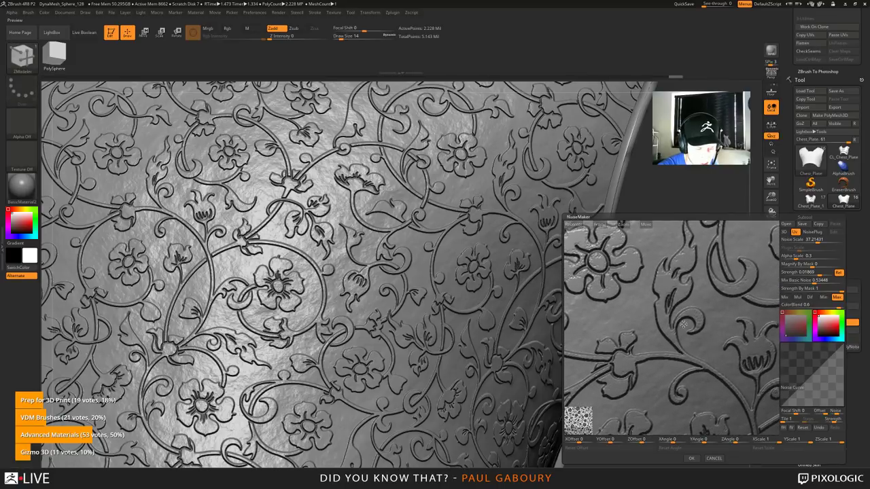
pyautogui.moveTo(673, 308); pyautogui.dragTo(680, 318)
pyautogui.keyDown('ctrl'); pyautogui.moveTo(680, 318); pyautogui.dragTo(682, 299, button='right'); pyautogui.keyUp('ctrl')
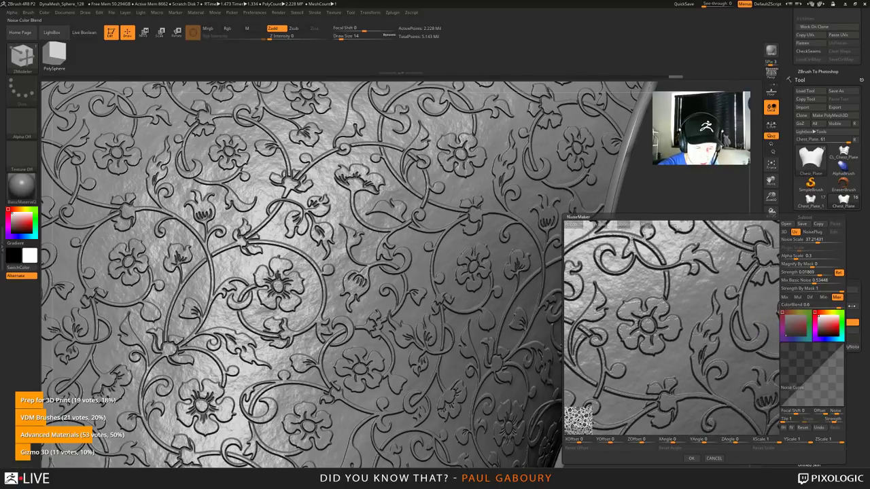
# Step: Set Mix Basic Noise to 1 with the Min mix mode and accept the chest plate's noise
pyautogui.moveTo(817, 282); pyautogui.dragTo(849, 282)
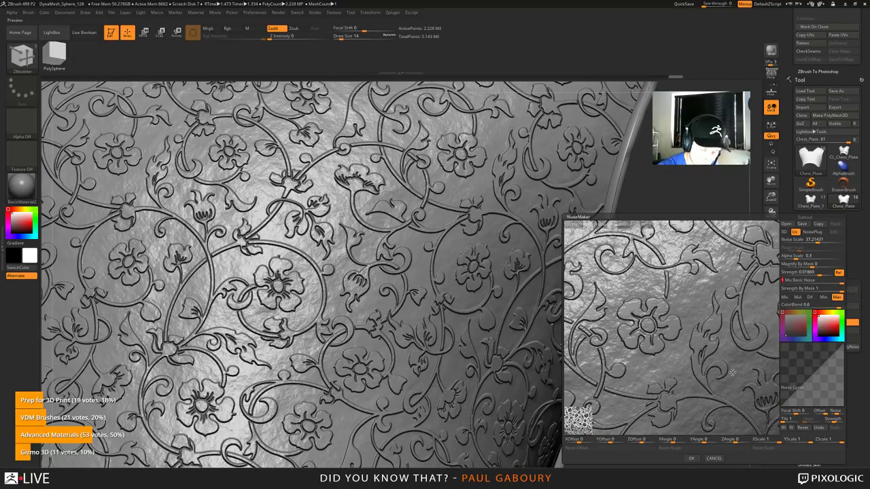
pyautogui.click(823, 297)
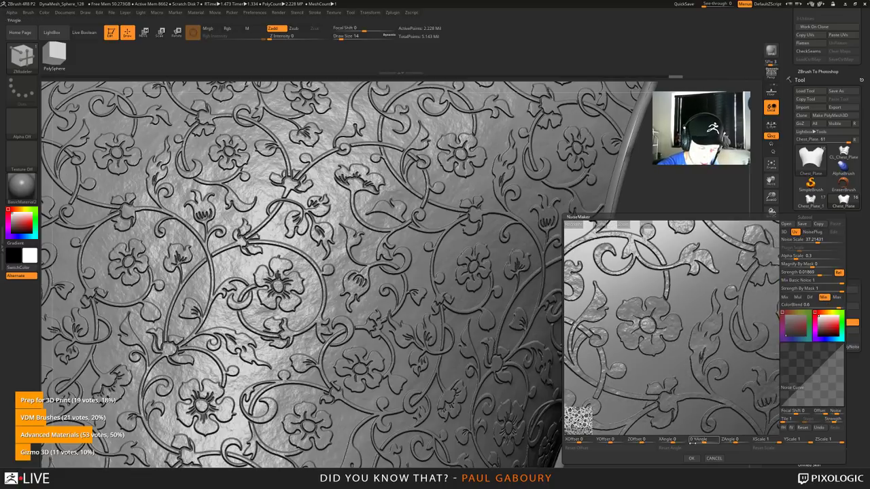
pyautogui.click(691, 458)
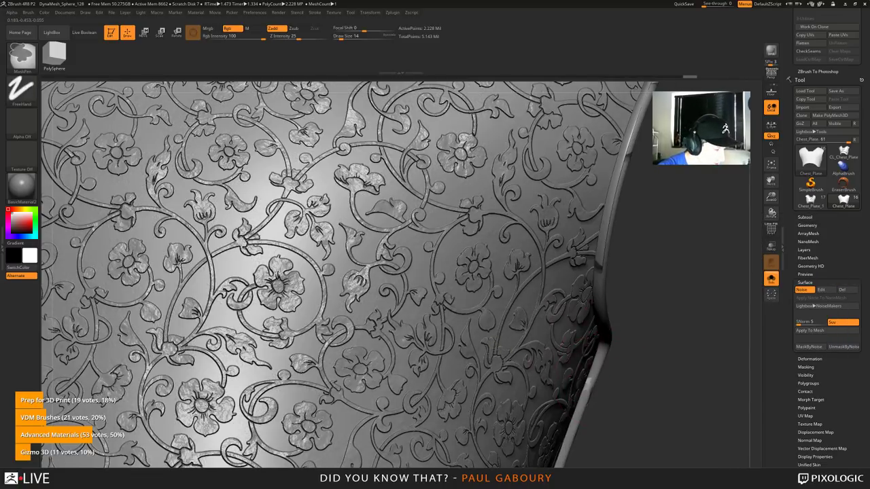
pyautogui.keyDown('ctrl'); pyautogui.moveTo(557, 367); pyautogui.dragTo(510, 330, button='right'); pyautogui.keyUp('ctrl')
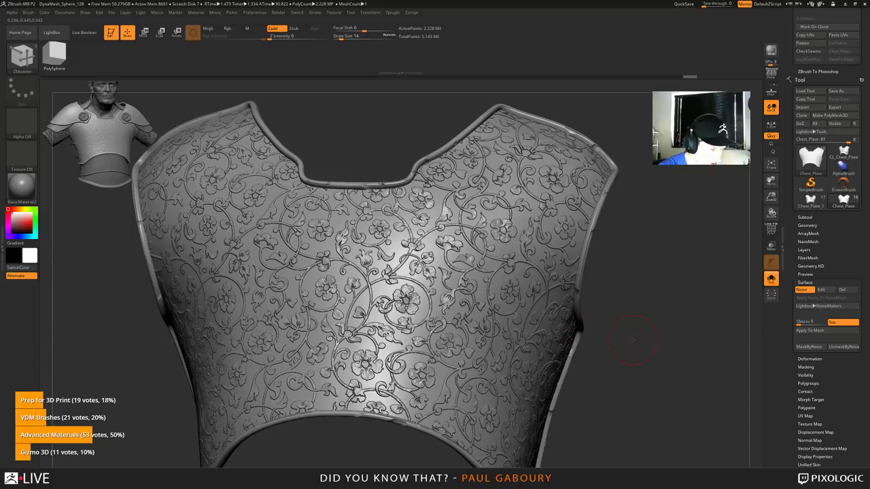
pyautogui.moveTo(632, 339); pyautogui.dragTo(570, 293)
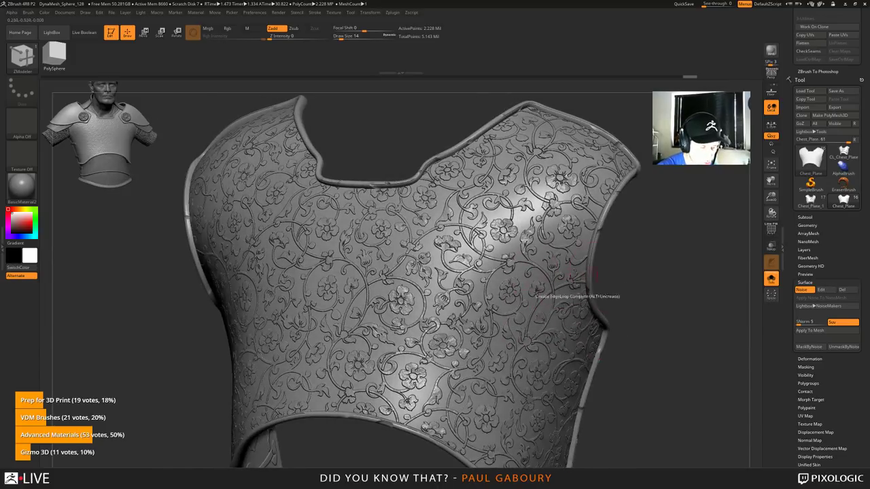
# Step: Switch the chest plate's noise mix mode to Max, raise the Noise Scale close to its maximum, and accept the noise
pyautogui.click(821, 290)
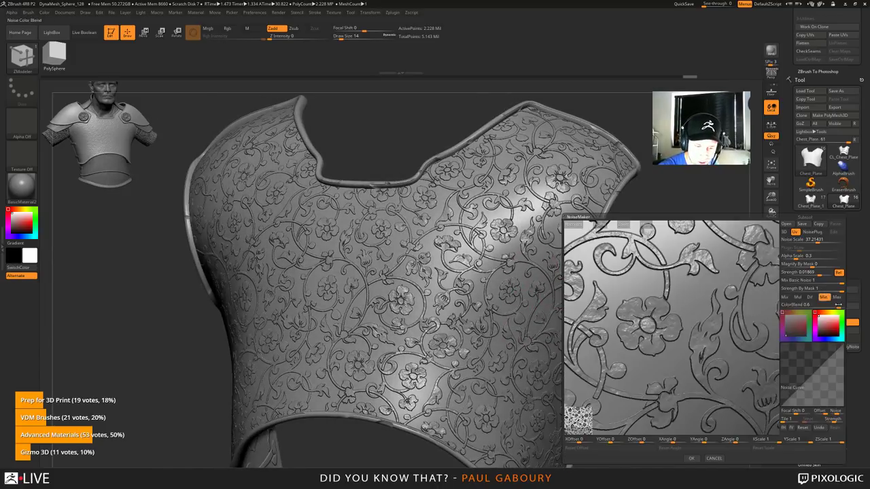
pyautogui.click(679, 337)
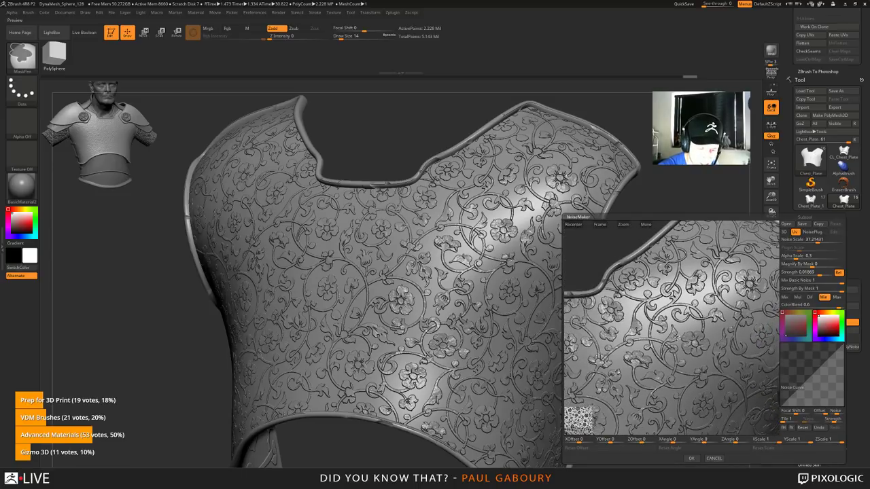
pyautogui.keyDown('alt'); pyautogui.moveTo(677, 337); pyautogui.dragTo(650, 307, button='right'); pyautogui.keyUp('alt')
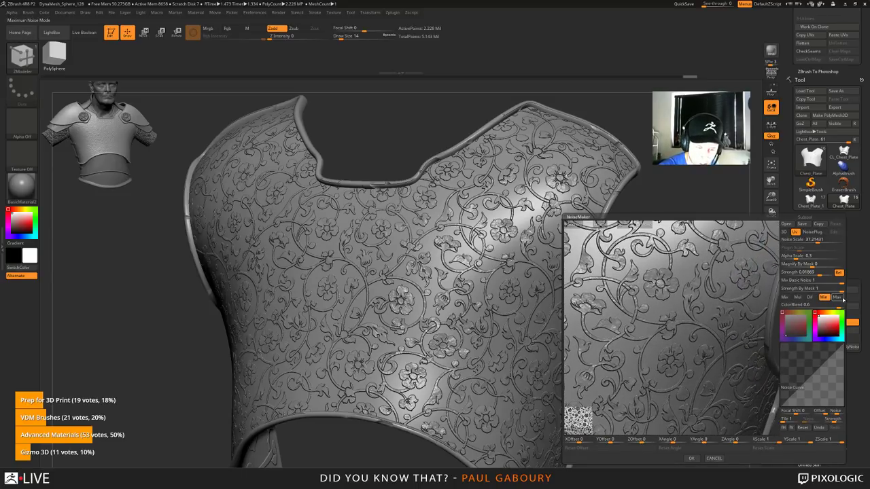
pyautogui.click(836, 297)
pyautogui.moveTo(712, 316); pyautogui.dragTo(727, 332)
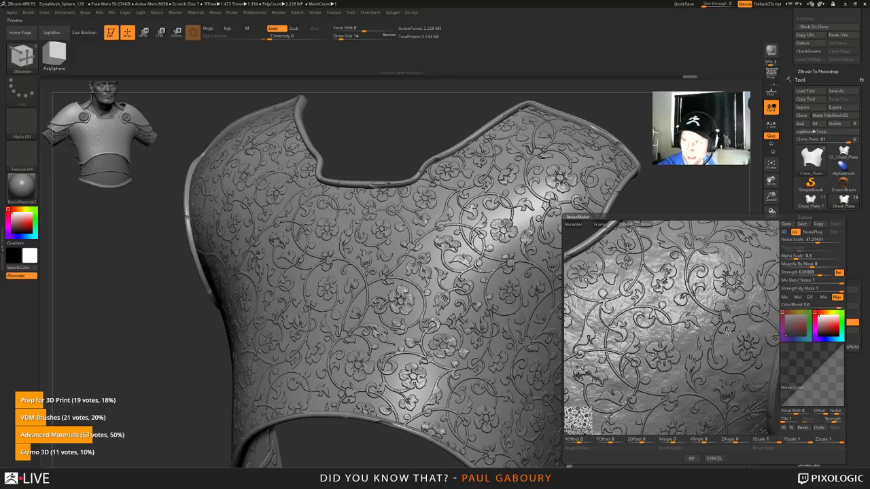
pyautogui.moveTo(821, 240); pyautogui.dragTo(840, 241)
pyautogui.click(691, 458)
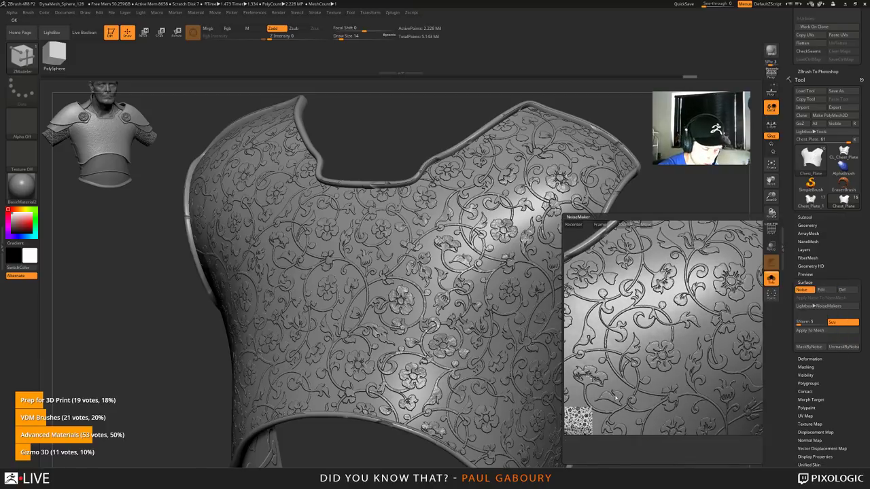
# Step: Render the whole chest plate with BPR from an angled front view
pyautogui.moveTo(646, 301)
pyautogui.mouseDown()
pyautogui.moveTo(663, 311)
pyautogui.moveTo(644, 310)
pyautogui.moveTo(657, 312)
pyautogui.mouseUp()
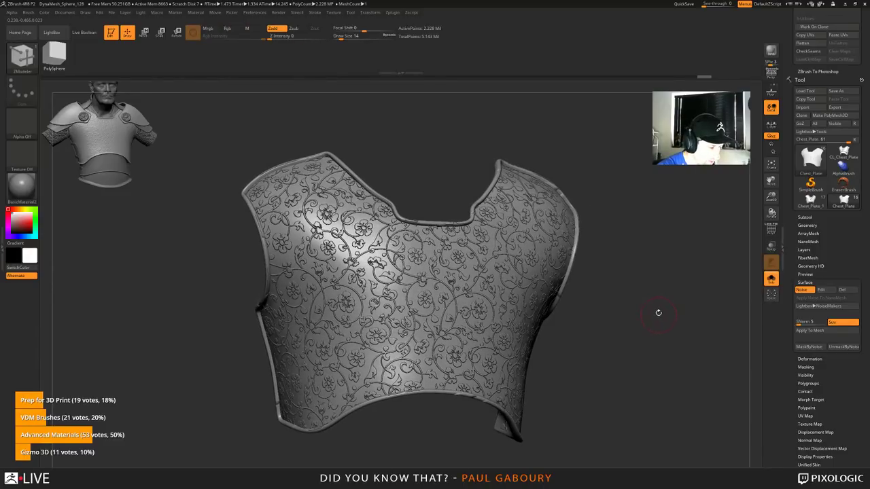
pyautogui.hotkey('shift', 'r')
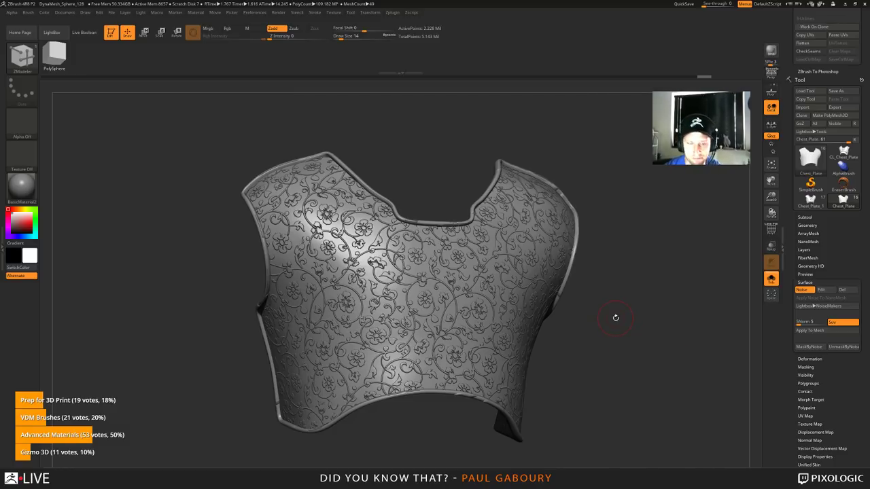
# Step: Turn off the surface noise on the chest plate
pyautogui.click(803, 249)
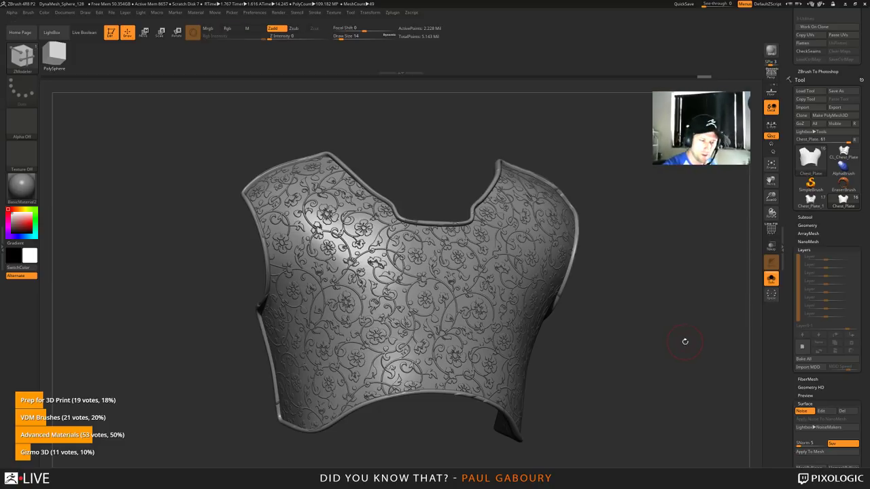
pyautogui.click(803, 249)
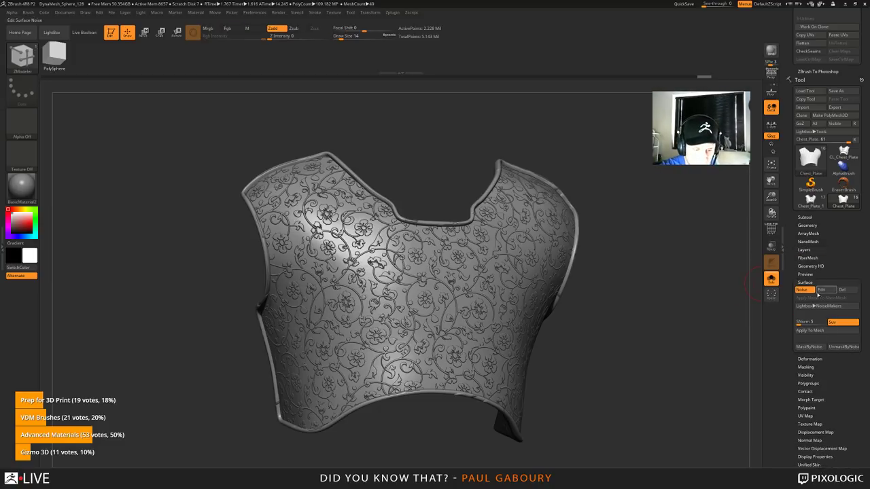
pyautogui.click(808, 290)
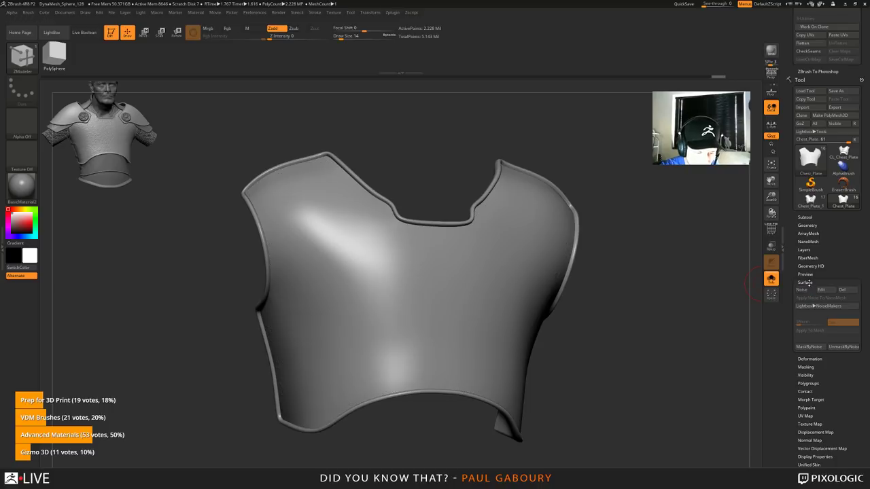
pyautogui.click(804, 282)
# Step: Preview the LOGOmASK texture on the front of the chest plate and turn its display off again
pyautogui.click(812, 355)
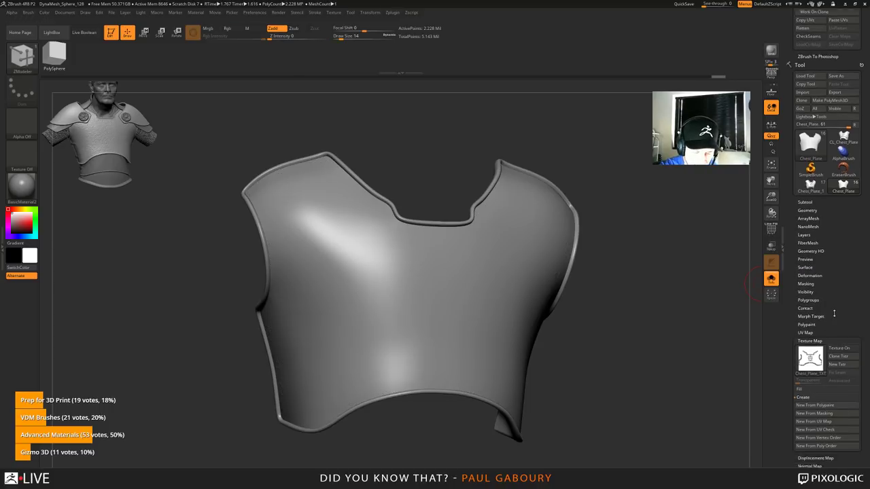
pyautogui.click(817, 342)
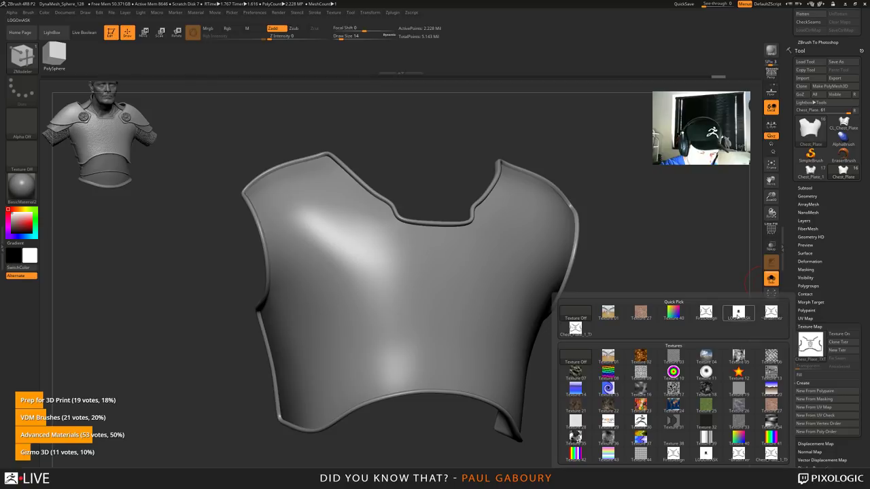
pyautogui.click(738, 312)
pyautogui.moveTo(664, 299)
pyautogui.mouseDown()
pyautogui.moveTo(662, 325)
pyautogui.moveTo(700, 303)
pyautogui.mouseUp()
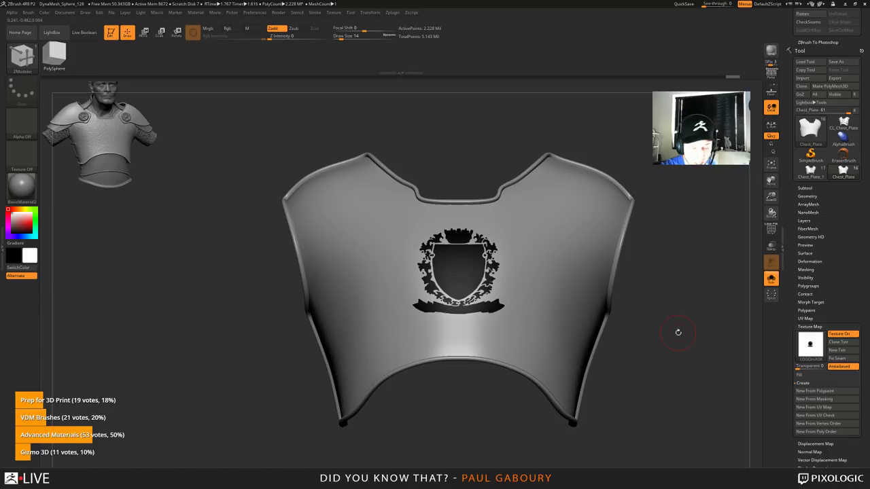
pyautogui.click(840, 333)
# Step: Apply the BrushTxtr texture with the crest and ornamental borders to the chest plate
pyautogui.click(807, 350)
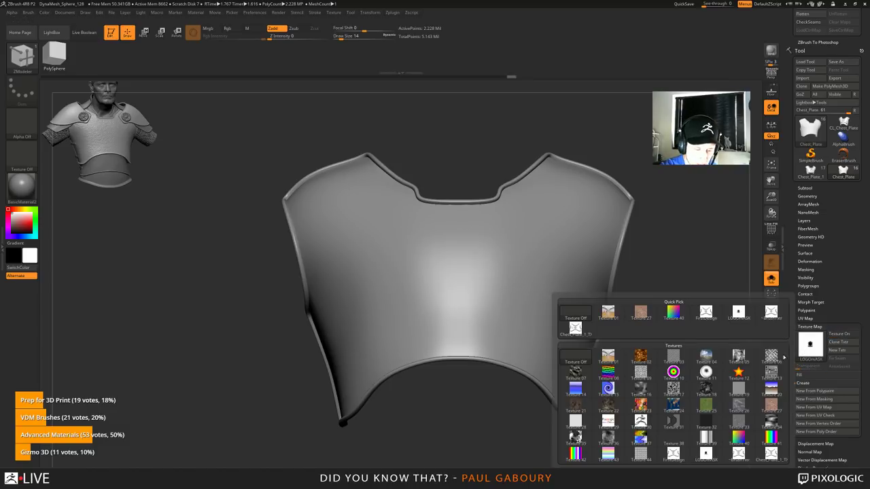
pyautogui.click(770, 312)
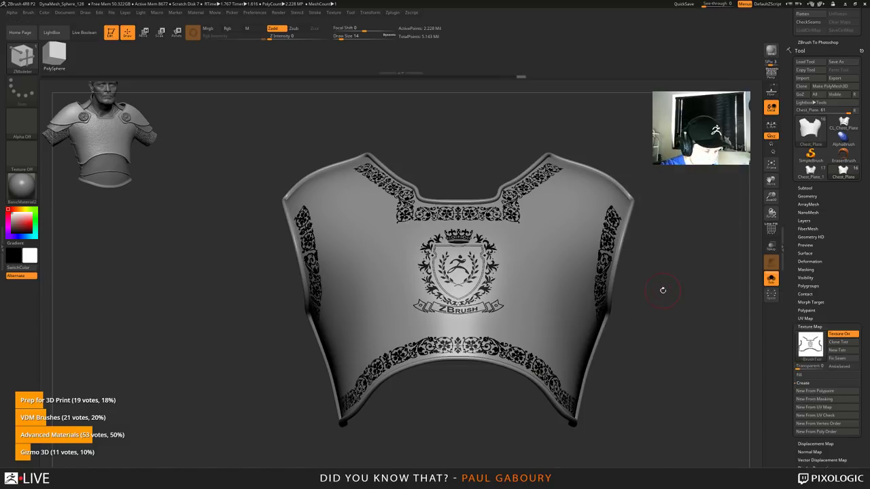
pyautogui.keyDown('ctrl'); pyautogui.moveTo(655, 361); pyautogui.dragTo(638, 350, button='right'); pyautogui.keyUp('ctrl')
pyautogui.moveTo(638, 351)
pyautogui.mouseDown(button='right')
pyautogui.moveTo(656, 351)
pyautogui.moveTo(632, 351)
pyautogui.mouseUp(button='right')
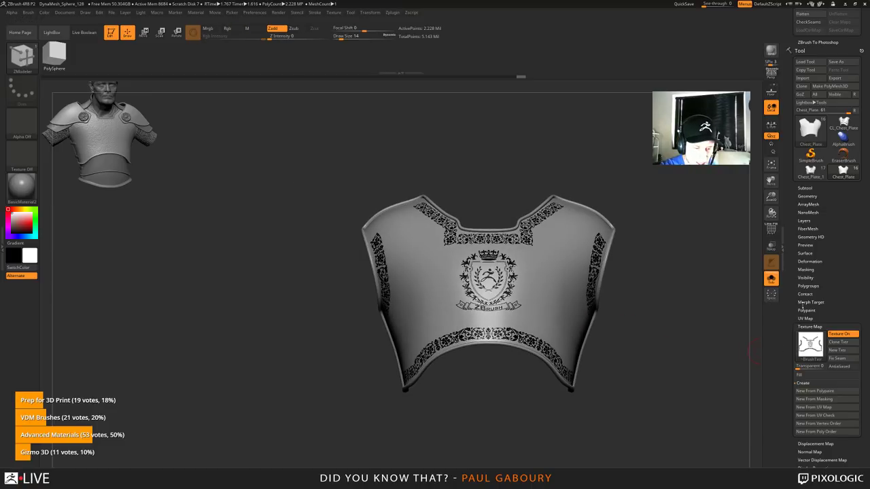
# Step: Mask the chest plate by the intensity of the ornament texture and turn the texture display off
pyautogui.click(807, 270)
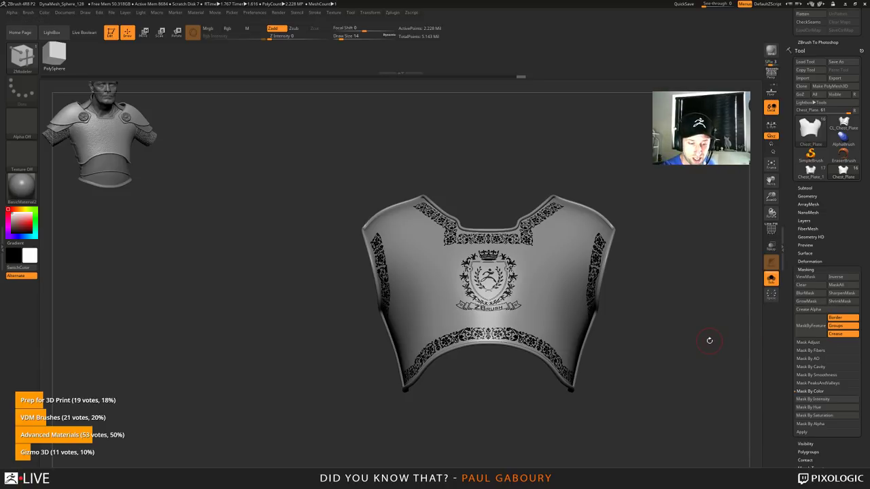
pyautogui.click(825, 401)
pyautogui.click(810, 269)
pyautogui.click(811, 326)
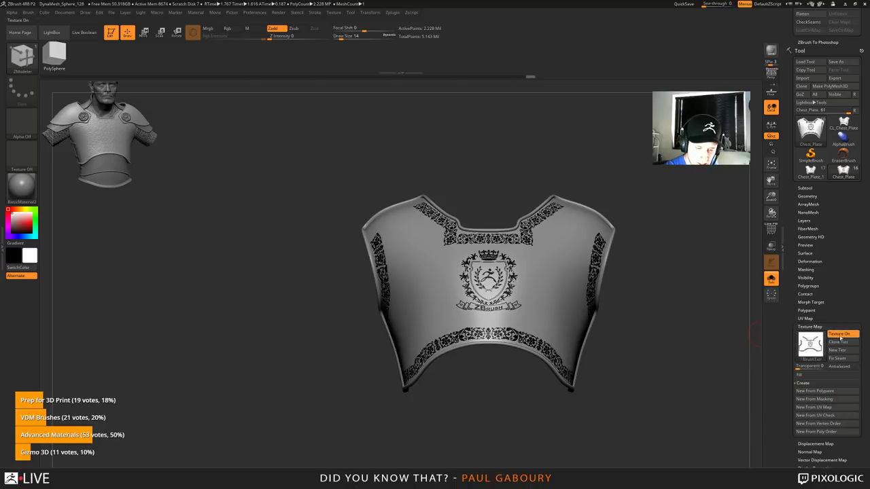
pyautogui.click(840, 338)
# Step: Invert the mask and mask over the side, lower and neckline ornaments, leaving only the central crest unmasked
pyautogui.moveTo(615, 371); pyautogui.dragTo(644, 372)
pyautogui.keyDown('ctrl'); pyautogui.click(655, 350); pyautogui.keyUp('ctrl')
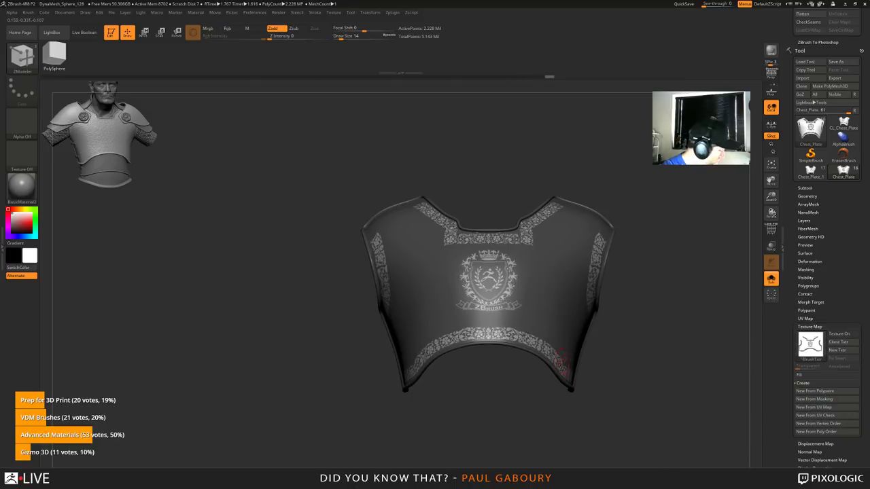
pyautogui.moveTo(603, 431)
pyautogui.keyDown('ctrl'); pyautogui.mouseDown()
pyautogui.moveTo(431, 334)
pyautogui.moveTo(374, 321)
pyautogui.mouseUp(); pyautogui.keyUp('ctrl')
pyautogui.keyDown('ctrl'); pyautogui.moveTo(316, 184); pyautogui.dragTo(411, 392); pyautogui.keyUp('ctrl')
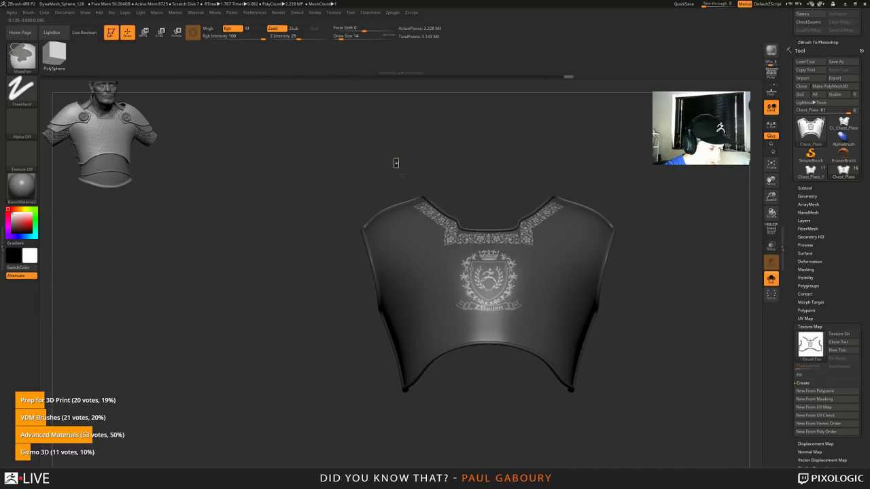
pyautogui.keyDown('ctrl'); pyautogui.moveTo(394, 159); pyautogui.dragTo(566, 247); pyautogui.keyUp('ctrl')
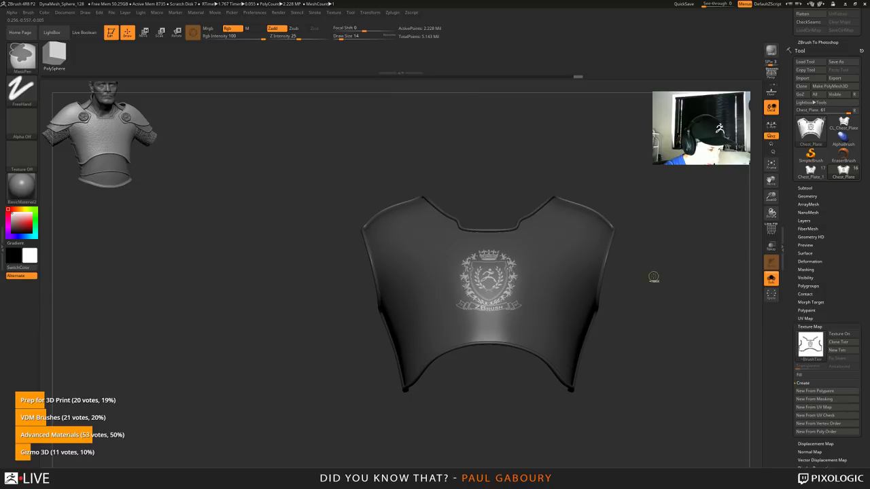
pyautogui.moveTo(638, 333)
pyautogui.mouseDown()
pyautogui.moveTo(724, 322)
pyautogui.moveTo(624, 312)
pyautogui.mouseUp()
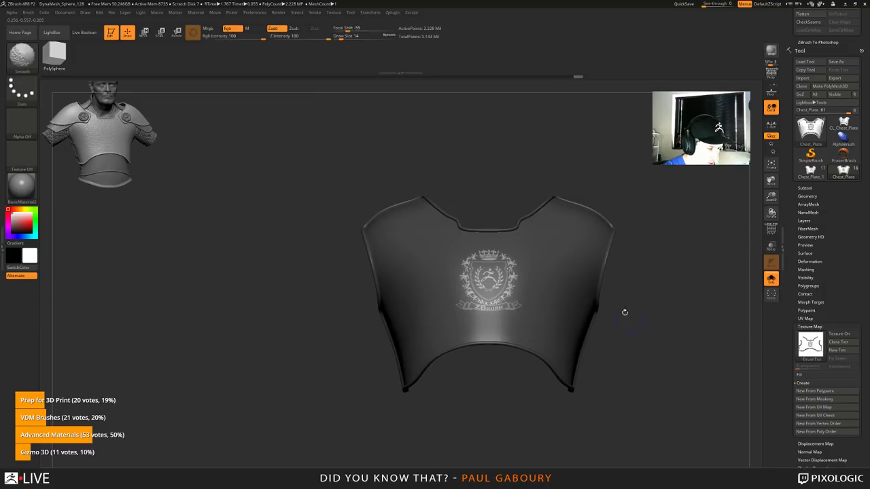
pyautogui.keyDown('ctrl'); pyautogui.moveTo(394, 159); pyautogui.dragTo(605, 247); pyautogui.keyUp('ctrl')
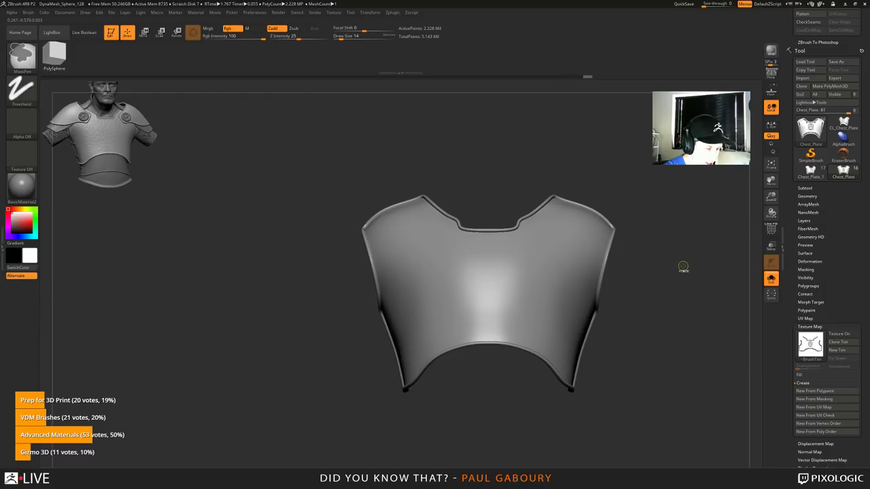
pyautogui.hotkey('ctrl', 'z')
# Step: Inflate the unmasked crest by 1 with the Inflate deformation and clear the mask
pyautogui.keyDown('ctrl'); pyautogui.moveTo(656, 327); pyautogui.dragTo(673, 328, button='right'); pyautogui.keyUp('ctrl')
pyautogui.click(809, 326)
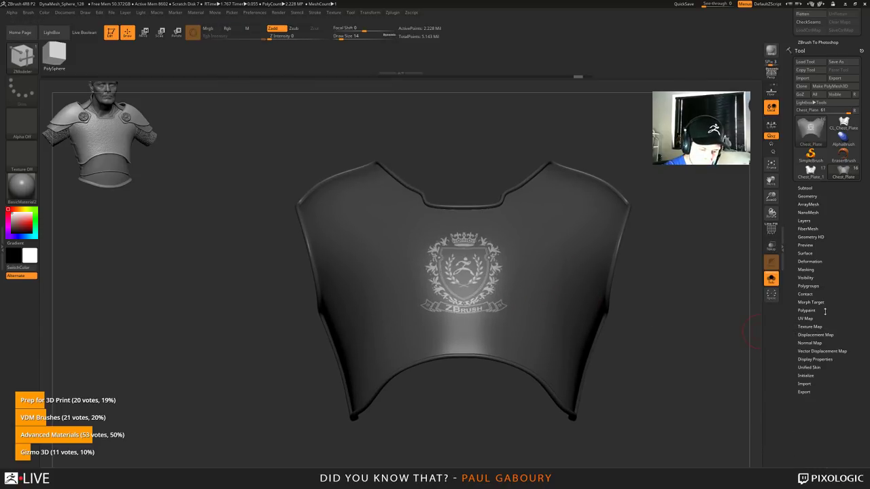
pyautogui.click(811, 261)
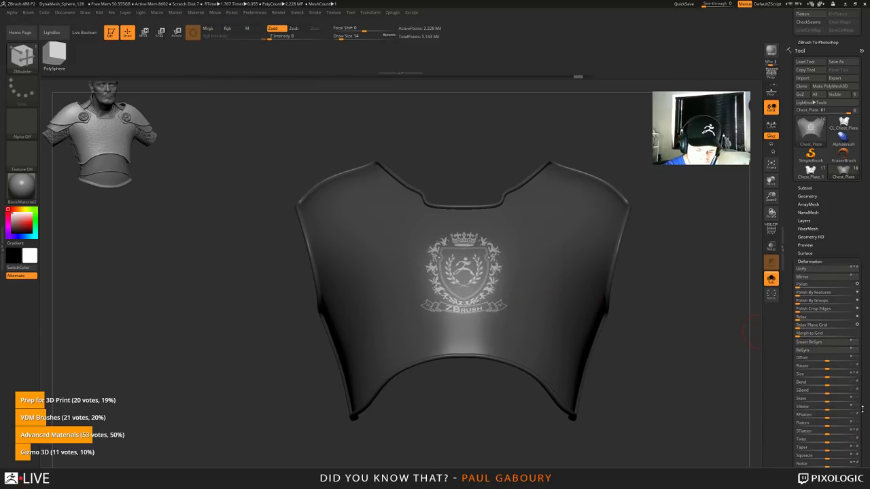
pyautogui.scroll(-5, 861, 409)
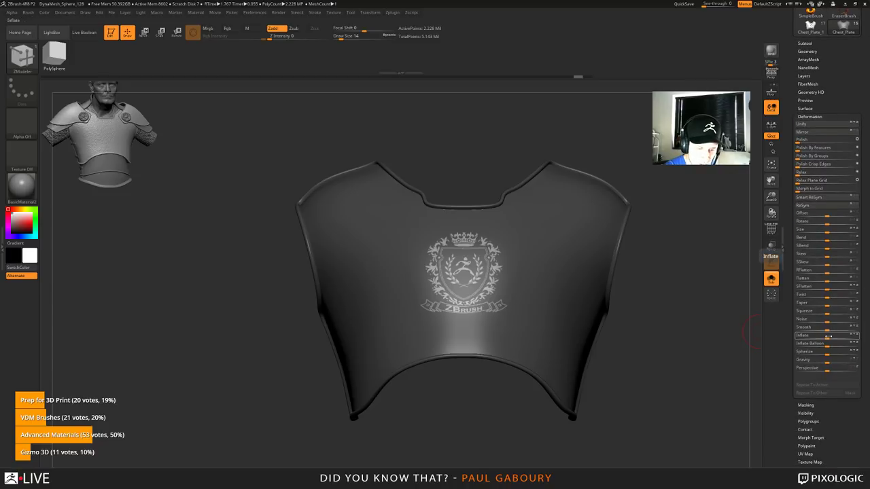
pyautogui.click(828, 337)
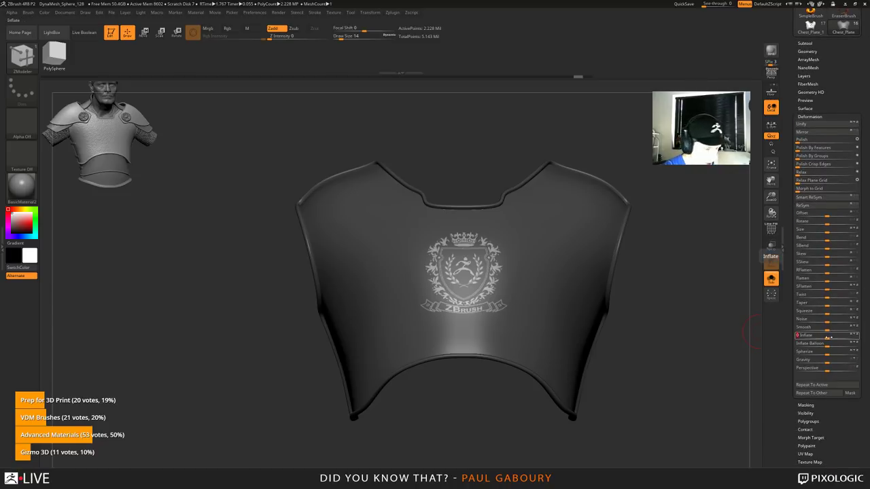
pyautogui.write('1')
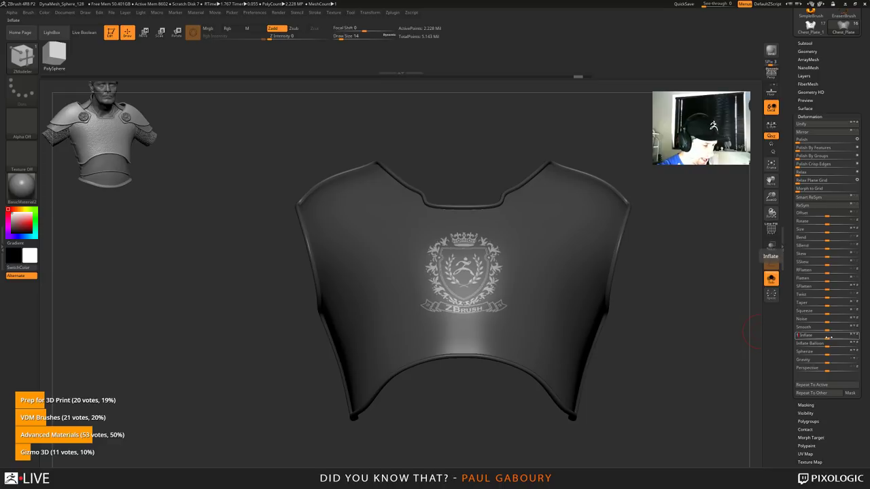
pyautogui.press('Return')
pyautogui.keyDown('ctrl'); pyautogui.moveTo(683, 367); pyautogui.dragTo(646, 356); pyautogui.keyUp('ctrl')
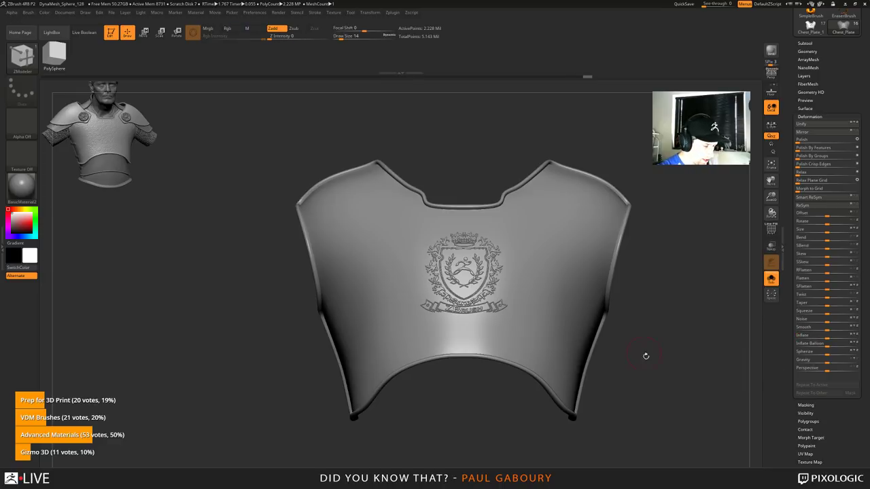
pyautogui.moveTo(666, 401)
pyautogui.mouseDown()
pyautogui.moveTo(652, 387)
pyautogui.moveTo(661, 378)
pyautogui.moveTo(647, 376)
pyautogui.mouseUp()
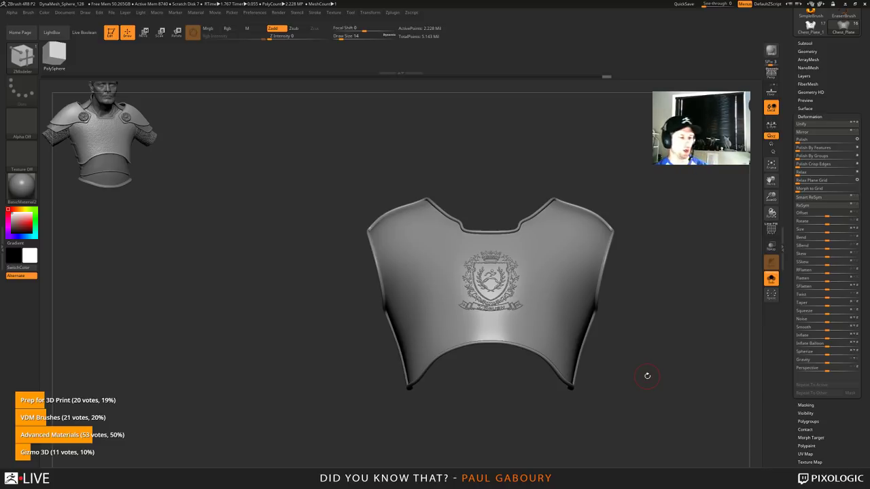
# Step: Apply the LOGOmASK texture to the chest plate over the raised crest
pyautogui.click(819, 116)
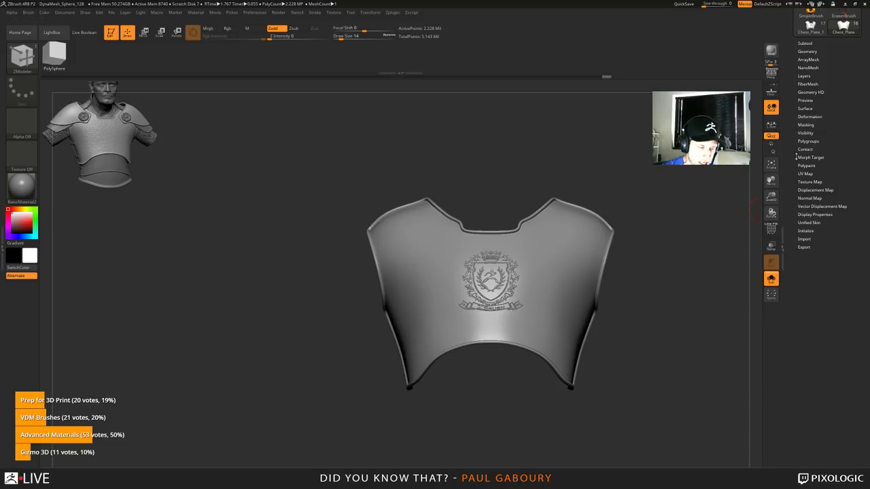
pyautogui.click(813, 182)
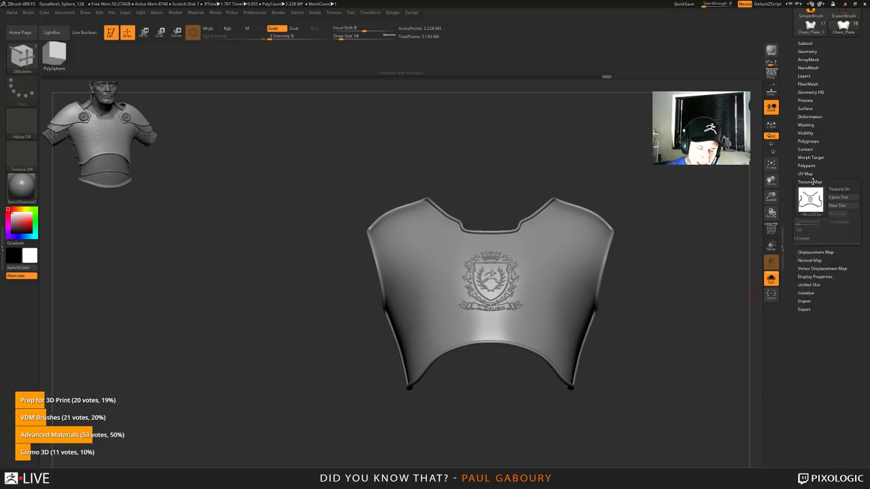
pyautogui.click(810, 201)
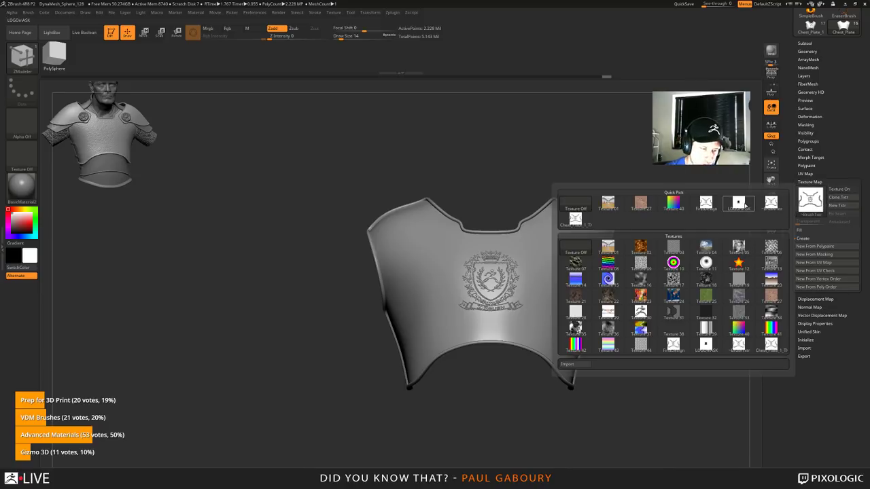
pyautogui.click(745, 205)
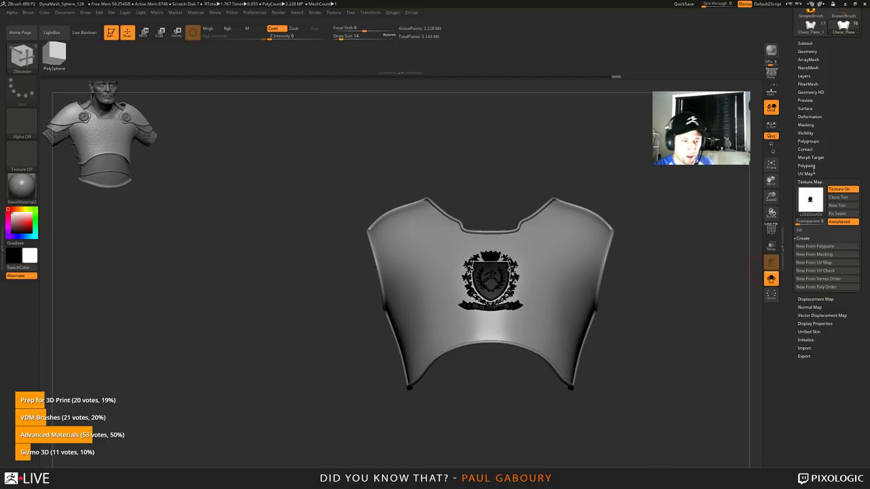
# Step: Mask the crest area by the intensity of the LOGOmASK texture and turn off the texture display
pyautogui.click(806, 125)
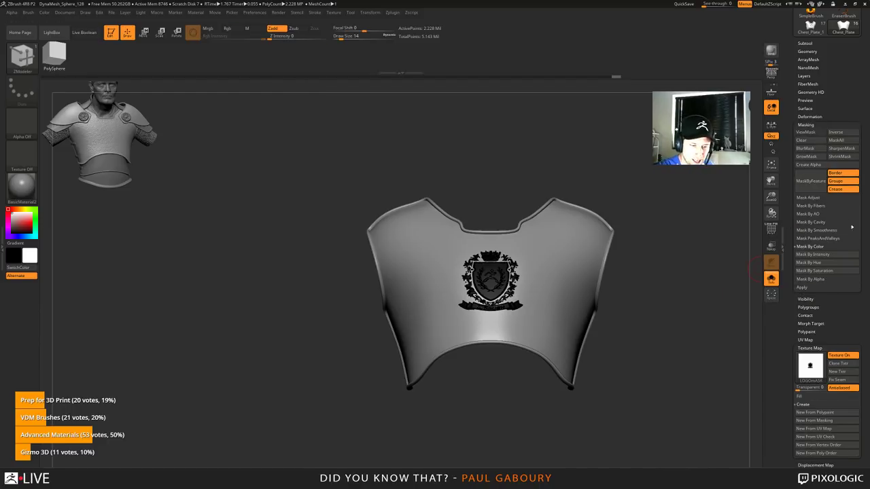
pyautogui.moveTo(860, 316); pyautogui.dragTo(859, 307)
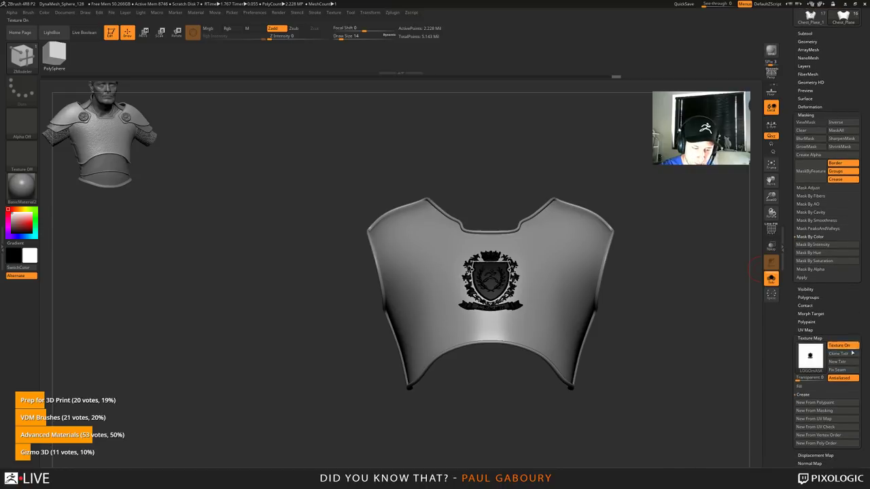
pyautogui.click(824, 245)
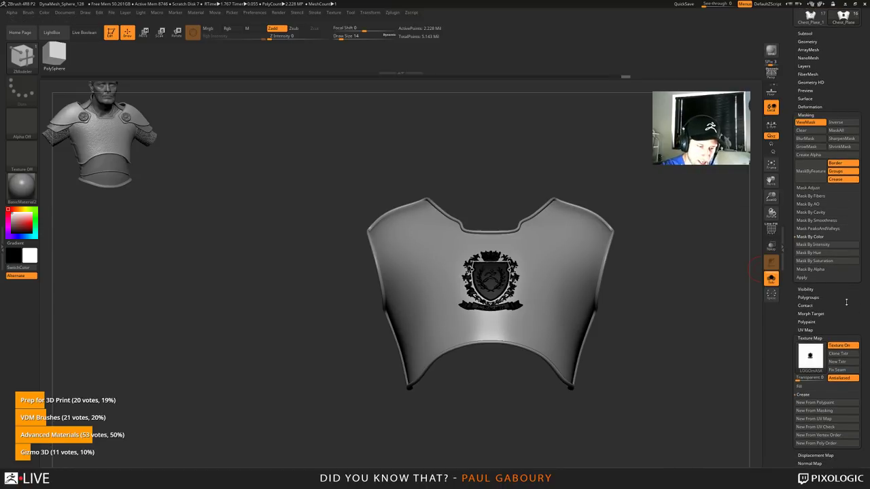
pyautogui.click(841, 345)
pyautogui.moveTo(684, 357); pyautogui.dragTo(703, 341)
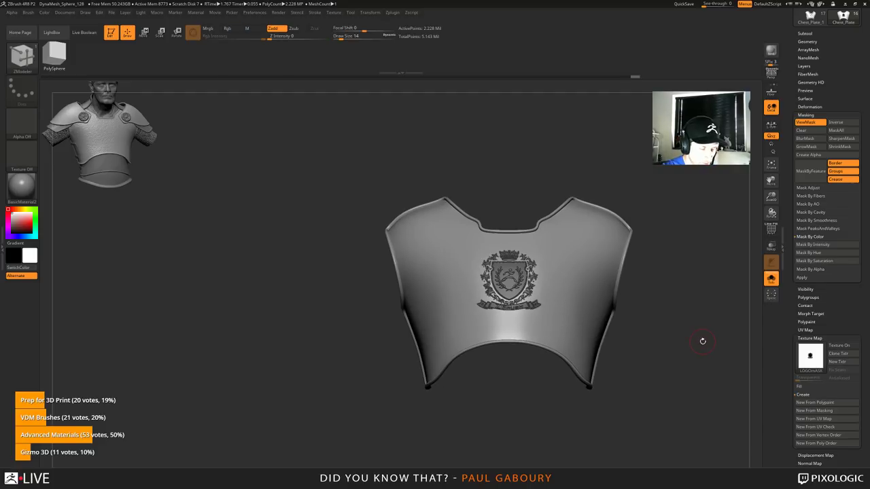
# Step: Turn the floral surface noise back on around the masked crest and inspect the chest plate at an angle
pyautogui.click(806, 116)
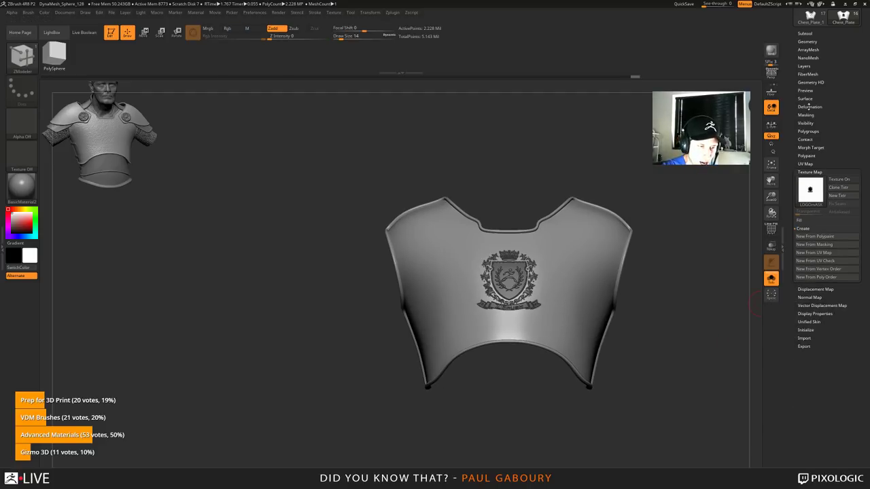
pyautogui.click(806, 98)
pyautogui.click(802, 106)
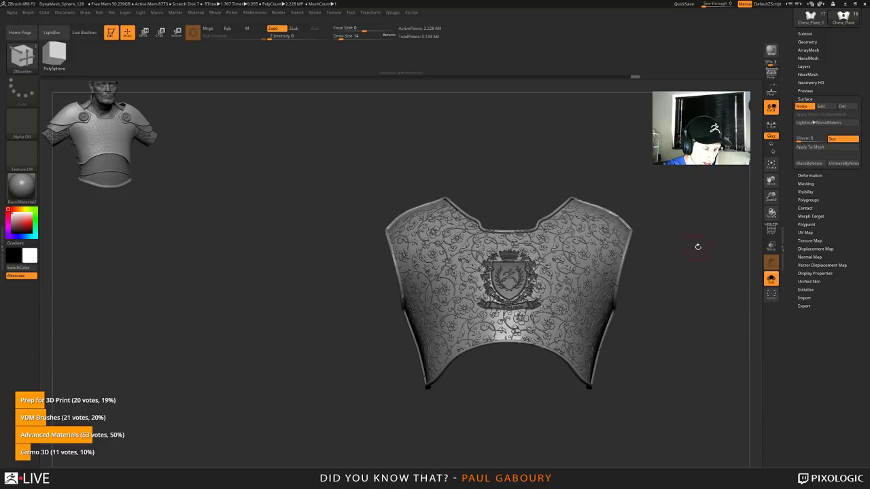
pyautogui.moveTo(666, 307); pyautogui.dragTo(705, 301)
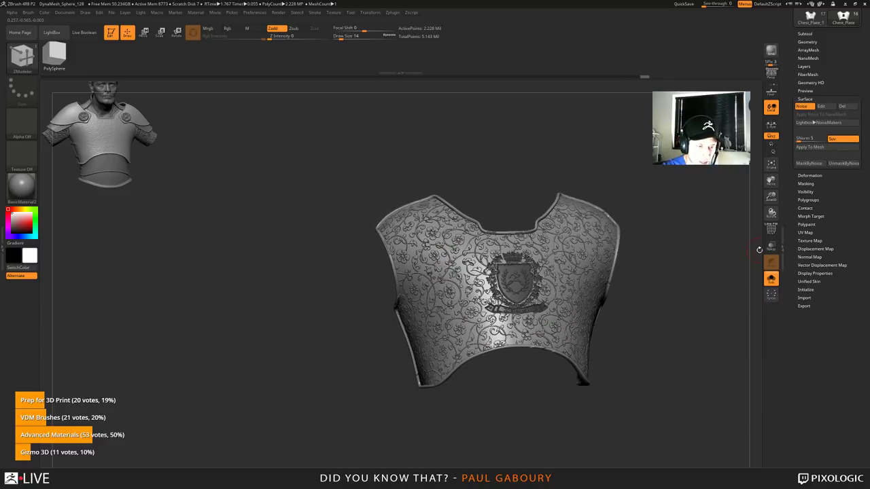
pyautogui.keyDown('ctrl'); pyautogui.moveTo(678, 292); pyautogui.dragTo(679, 305, button='right'); pyautogui.keyUp('ctrl')
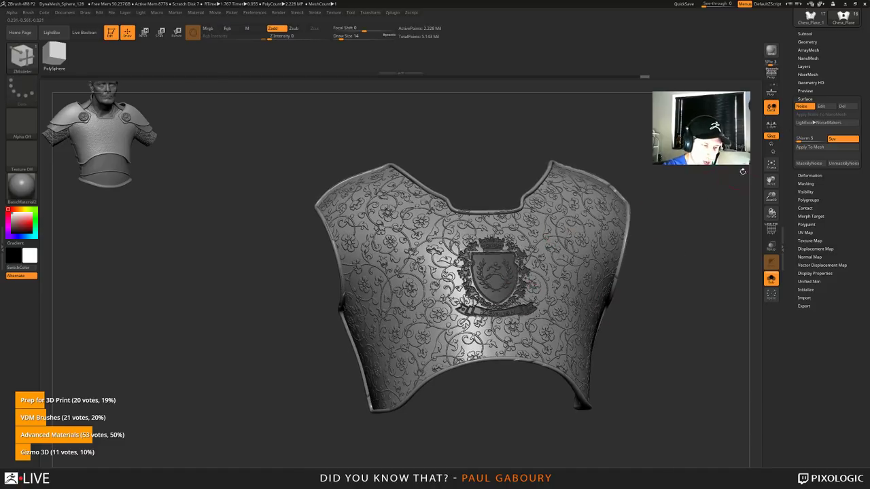
# Step: Edit the floral surface noise to make the pattern on the chest plate finer, clear the crest mask, and inspect the plate
pyautogui.click(826, 100)
pyautogui.click(812, 101)
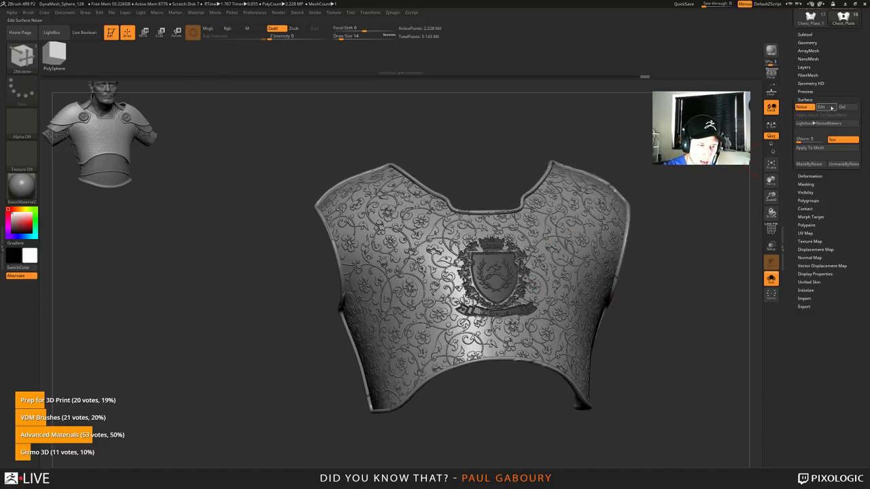
pyautogui.click(821, 108)
pyautogui.moveTo(820, 162); pyautogui.dragTo(791, 159)
pyautogui.click(691, 344)
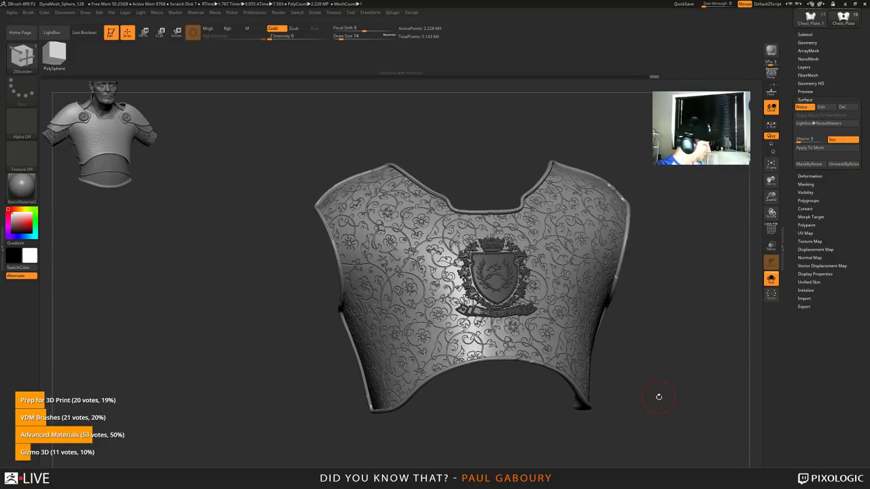
pyautogui.moveTo(658, 396)
pyautogui.keyDown('ctrl'); pyautogui.mouseDown()
pyautogui.moveTo(669, 379)
pyautogui.moveTo(676, 385)
pyautogui.mouseUp(); pyautogui.keyUp('ctrl')
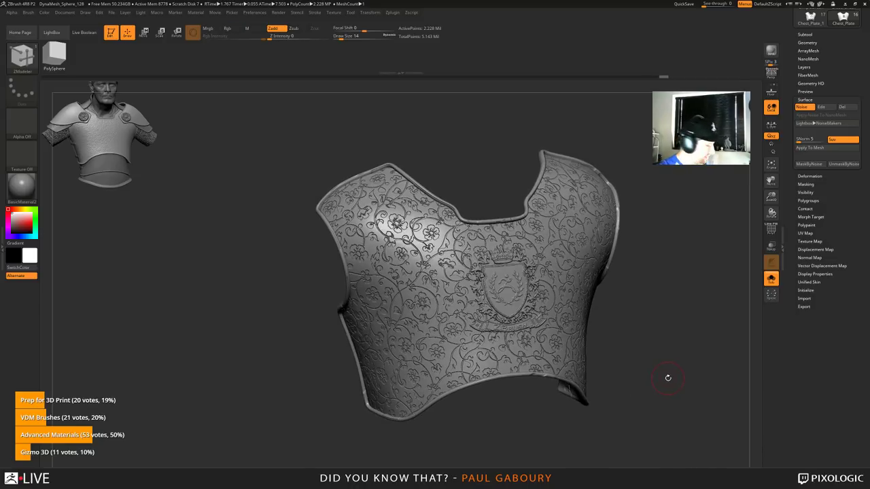
pyautogui.hotkey('shift', 'r')
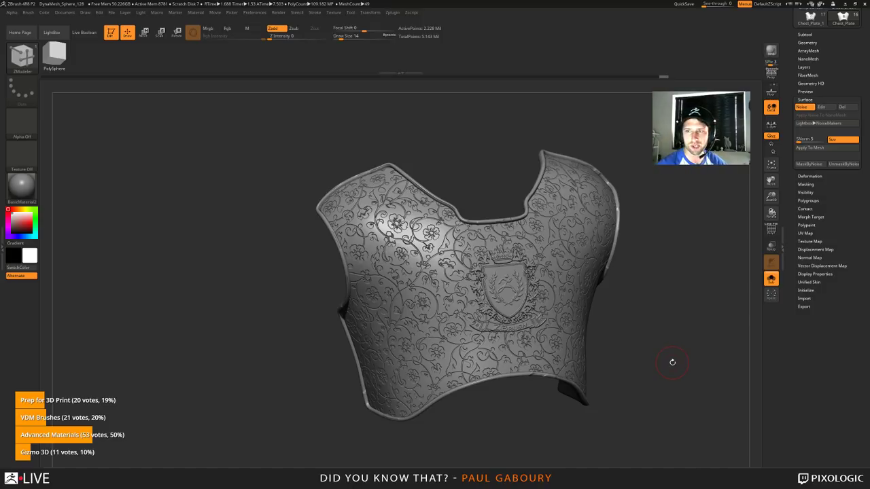
pyautogui.moveTo(668, 330); pyautogui.dragTo(638, 326)
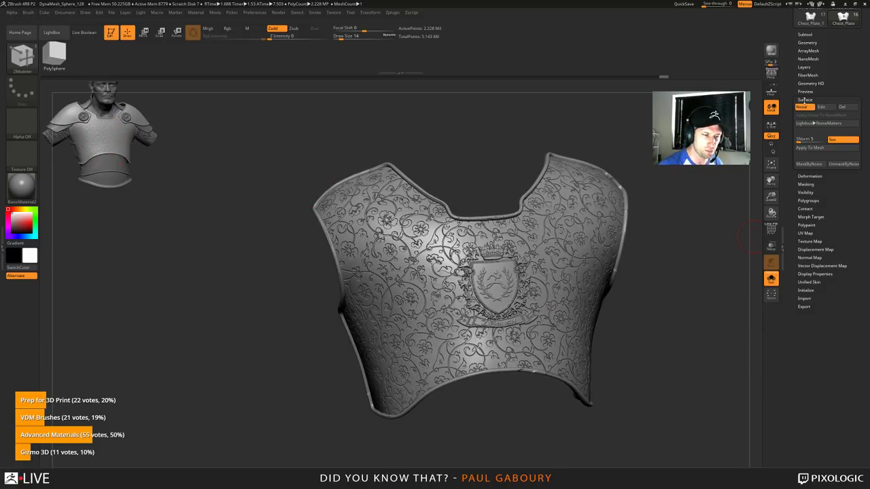
# Step: Restore the tool list configuration and select the PM3D_Cube3D1 subtool to view its two flower discs from the front
pyautogui.click(805, 100)
pyautogui.moveTo(830, 64); pyautogui.dragTo(837, 178)
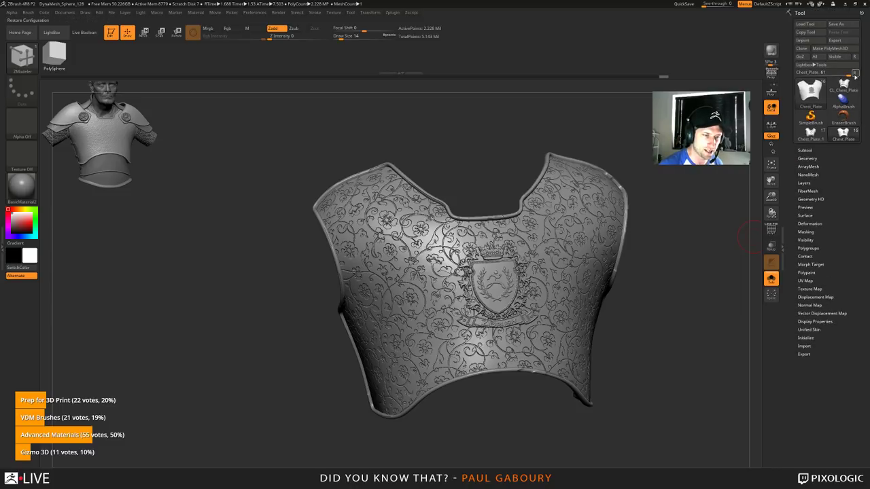
pyautogui.click(855, 73)
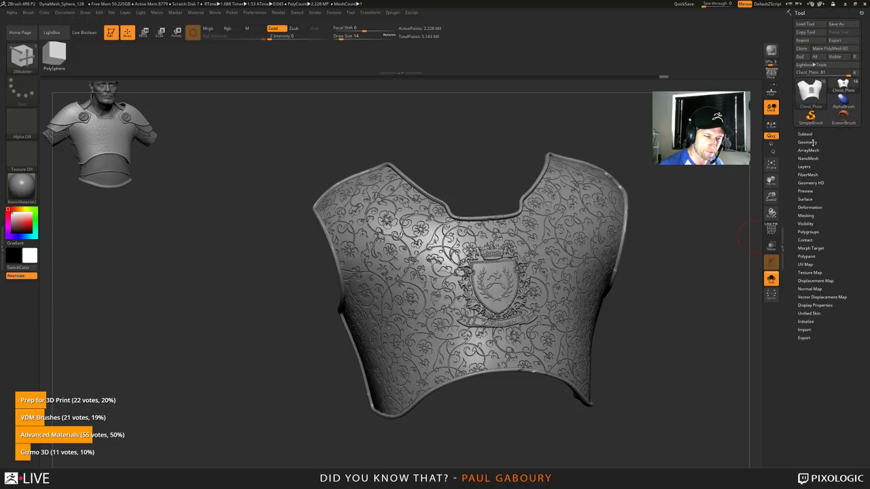
pyautogui.click(806, 134)
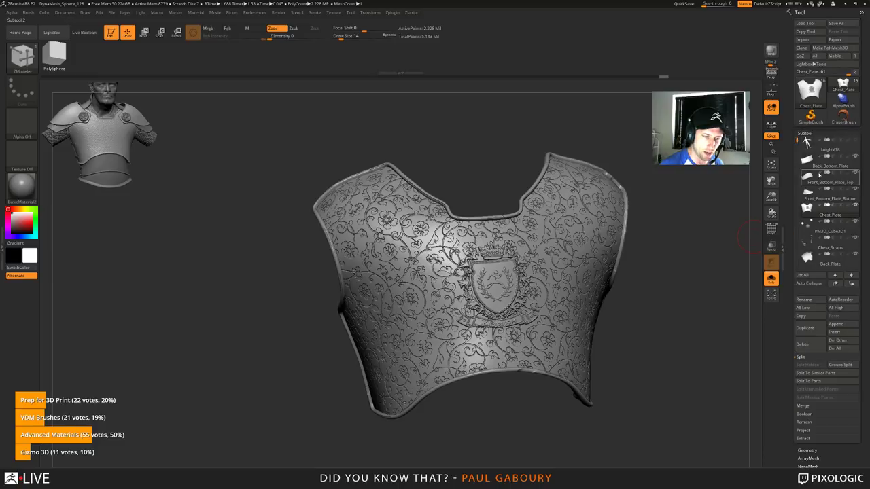
pyautogui.moveTo(804, 224)
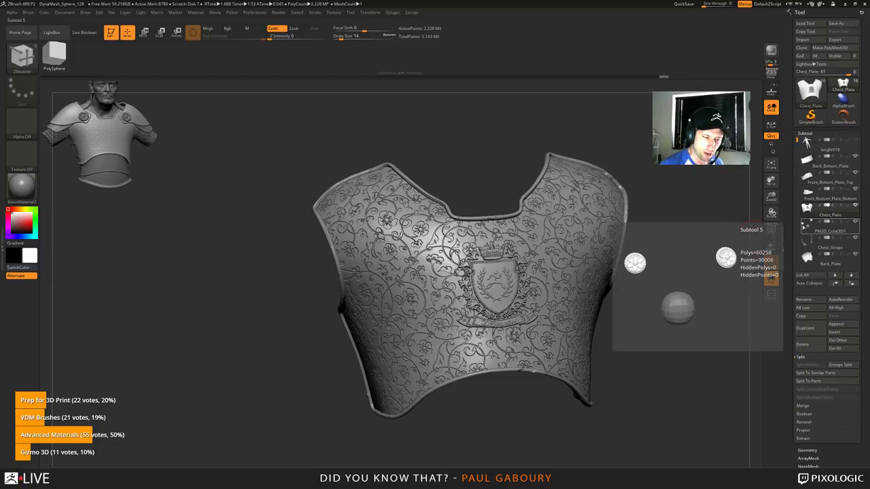
pyautogui.click(804, 224)
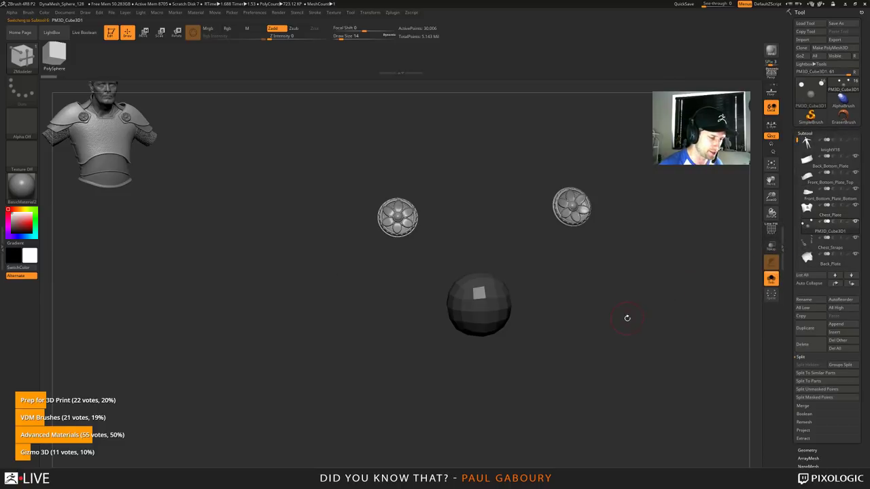
pyautogui.moveTo(622, 311)
pyautogui.mouseDown()
pyautogui.moveTo(605, 310)
pyautogui.moveTo(629, 326)
pyautogui.moveTo(615, 354)
pyautogui.mouseUp()
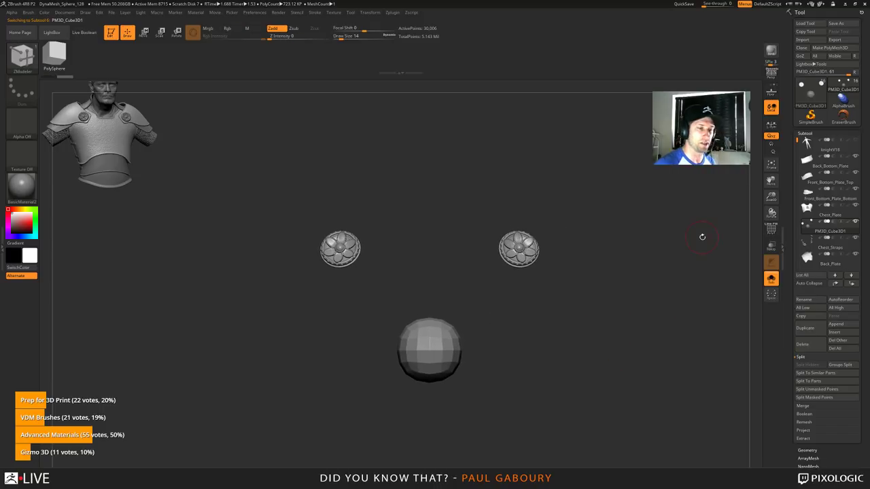
# Step: Load the Flower_Disc.ZTL tool, frame it, and turn off Solo mode to show the complete ornament
pyautogui.click(805, 23)
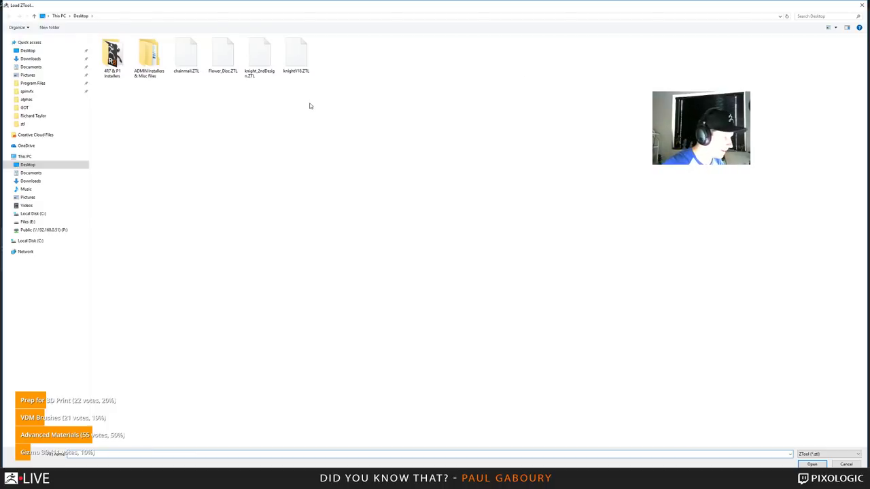
pyautogui.doubleClick(223, 57)
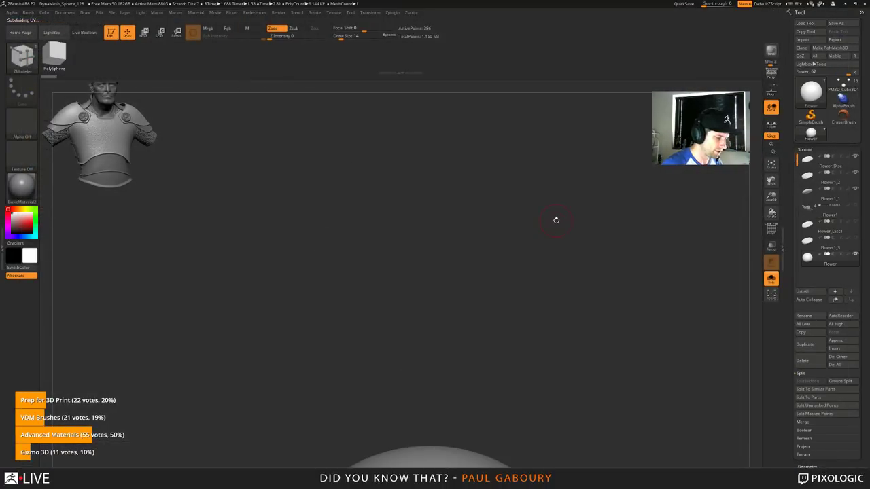
pyautogui.press('f')
pyautogui.moveTo(579, 308); pyautogui.dragTo(586, 395)
pyautogui.click(770, 279)
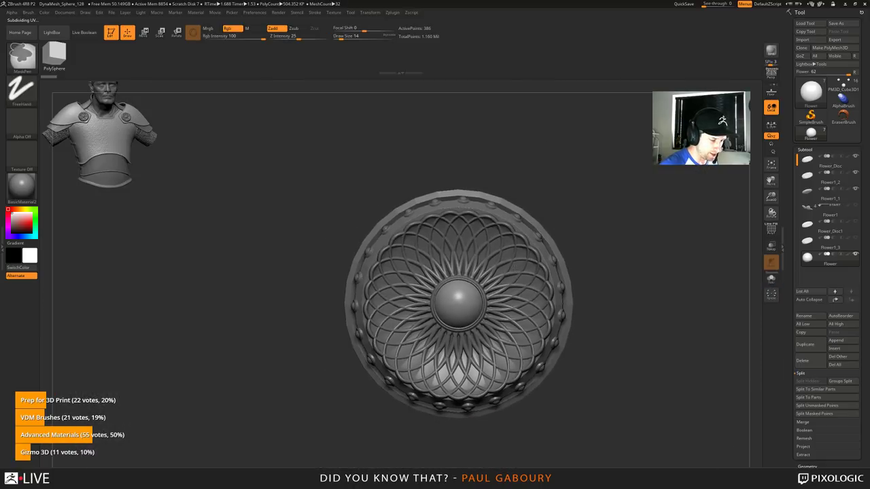
pyautogui.keyDown('alt'); pyautogui.moveTo(616, 320); pyautogui.dragTo(585, 277); pyautogui.keyUp('alt')
pyautogui.moveTo(592, 310)
pyautogui.mouseDown()
pyautogui.moveTo(598, 291)
pyautogui.moveTo(589, 317)
pyautogui.mouseUp()
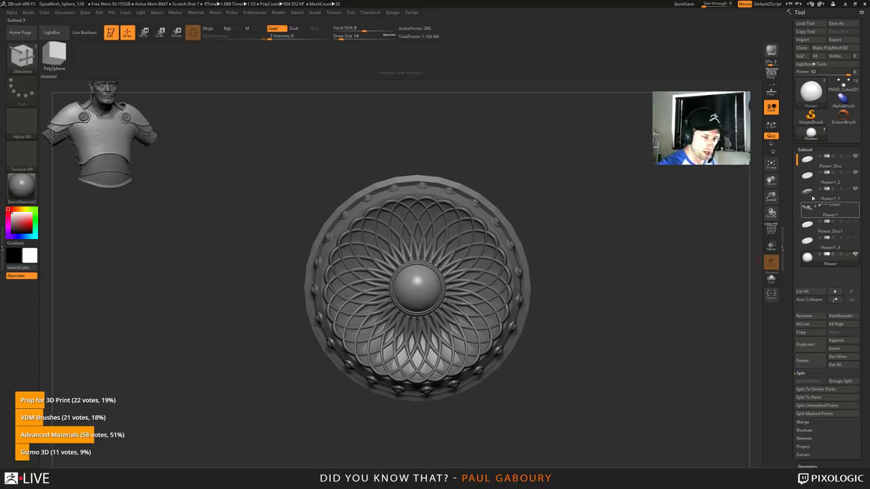
# Step: Isolate the Flower_Disc subtool with its polyframe displayed and examine the disc's construction at an angle
pyautogui.click(809, 163)
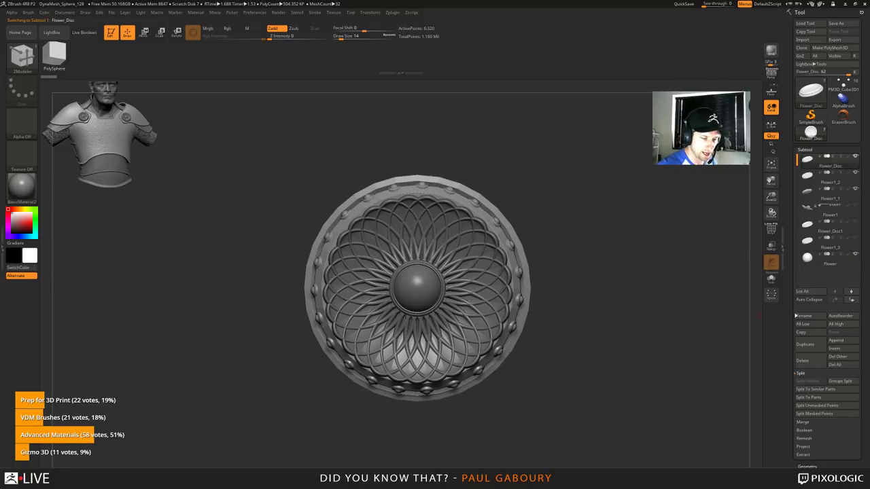
pyautogui.press('shift')
pyautogui.moveTo(683, 318)
pyautogui.mouseDown()
pyautogui.moveTo(625, 276)
pyautogui.moveTo(597, 329)
pyautogui.moveTo(597, 286)
pyautogui.moveTo(624, 351)
pyautogui.mouseUp()
pyautogui.click(771, 279)
pyautogui.moveTo(671, 295); pyautogui.dragTo(645, 314)
pyautogui.moveTo(644, 314); pyautogui.dragTo(659, 301, button='right')
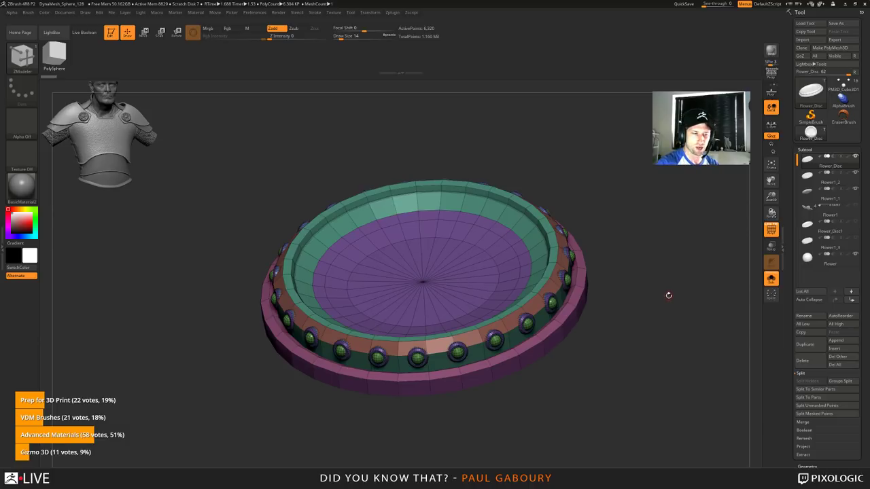
# Step: Switch to the Cylinder3D primitive as the active tool and frame it in the view
pyautogui.click(810, 91)
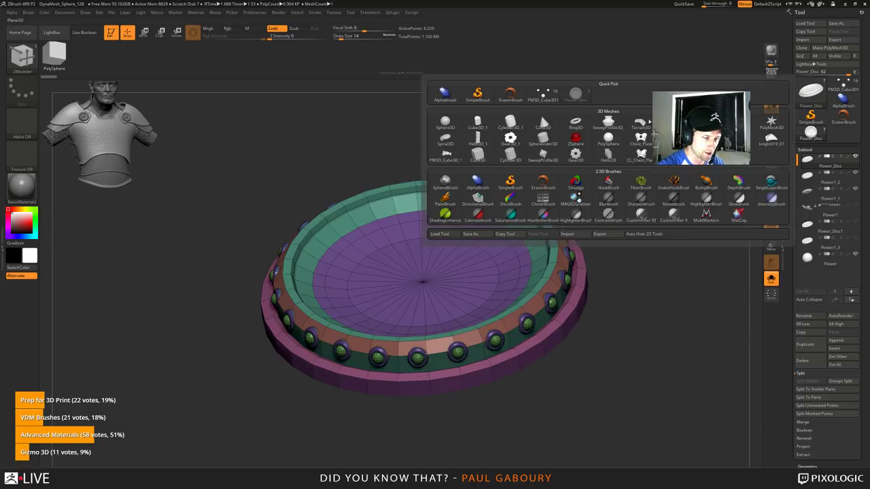
pyautogui.click(518, 123)
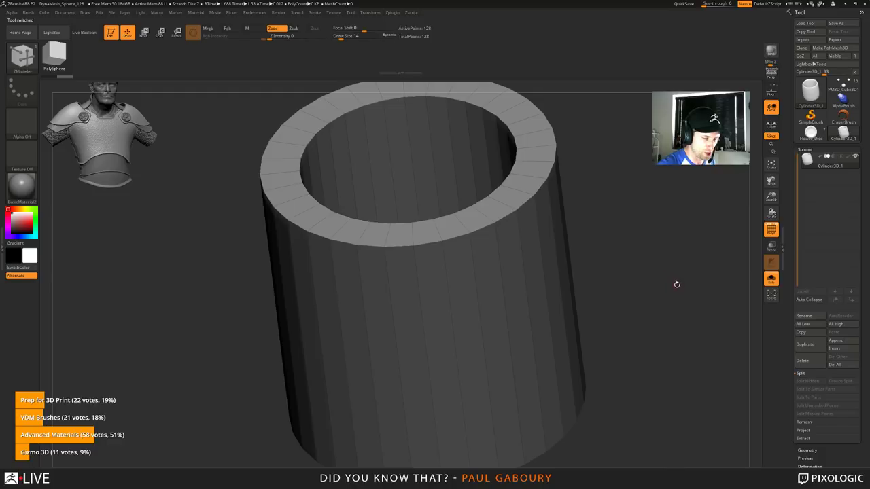
pyautogui.press('f')
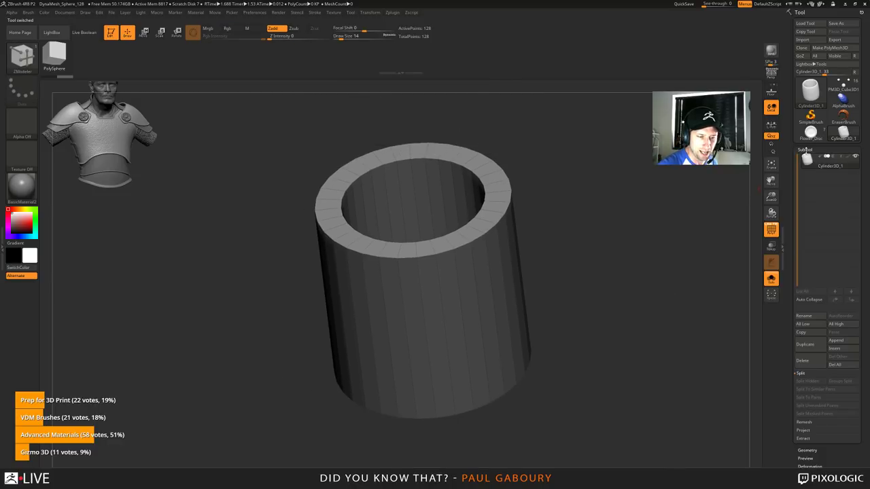
# Step: Initialize the cylinder as a solid flat disc with Inner Radius 0 and Z Size 13, and convert it to a PolyMesh3D
pyautogui.click(805, 149)
pyautogui.click(805, 256)
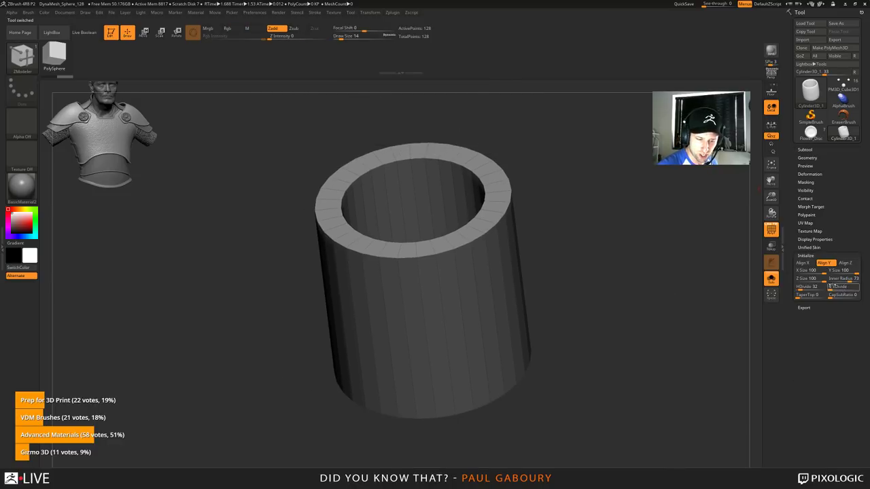
pyautogui.click(830, 279)
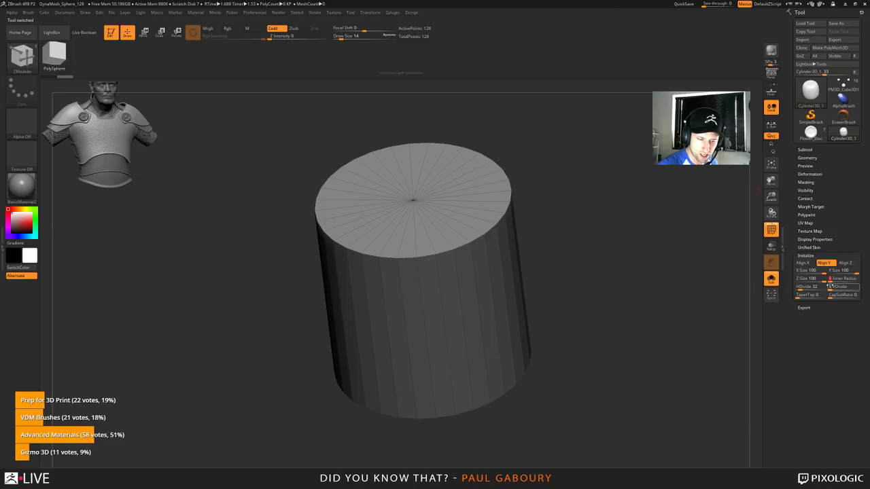
pyautogui.moveTo(823, 278); pyautogui.dragTo(799, 280)
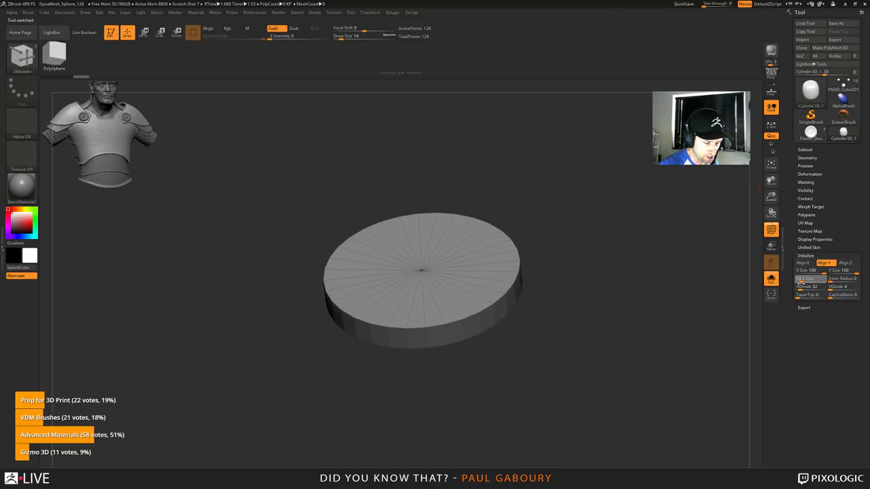
pyautogui.click(834, 49)
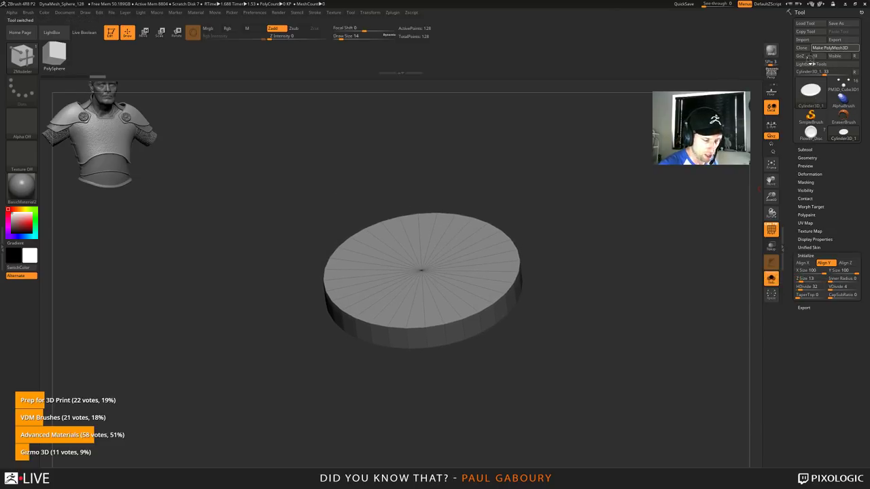
# Step: Bevel the disc's complete upper outer edge loop with the ZModeler brush
pyautogui.press('b')
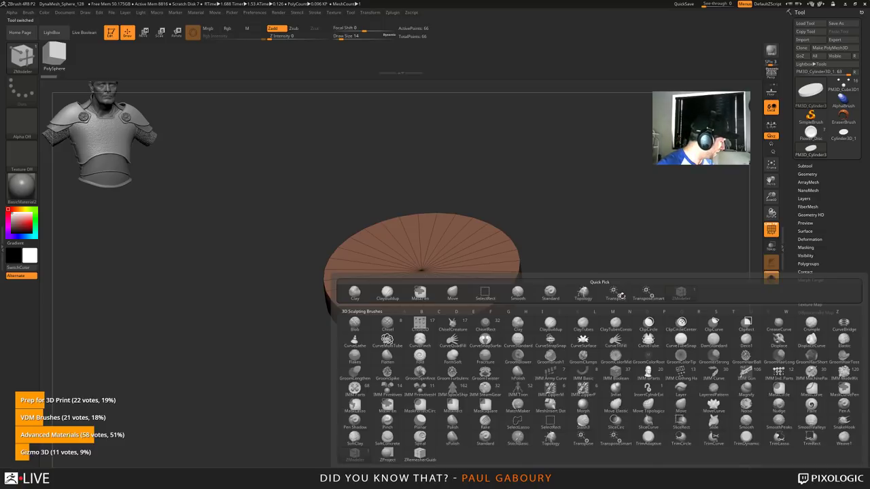
pyautogui.press('m')
pyautogui.press('p')
pyautogui.moveTo(582, 343)
pyautogui.mouseDown()
pyautogui.moveTo(558, 344)
pyautogui.moveTo(562, 324)
pyautogui.mouseUp()
pyautogui.press('b')
pyautogui.press('z')
pyautogui.press('m')
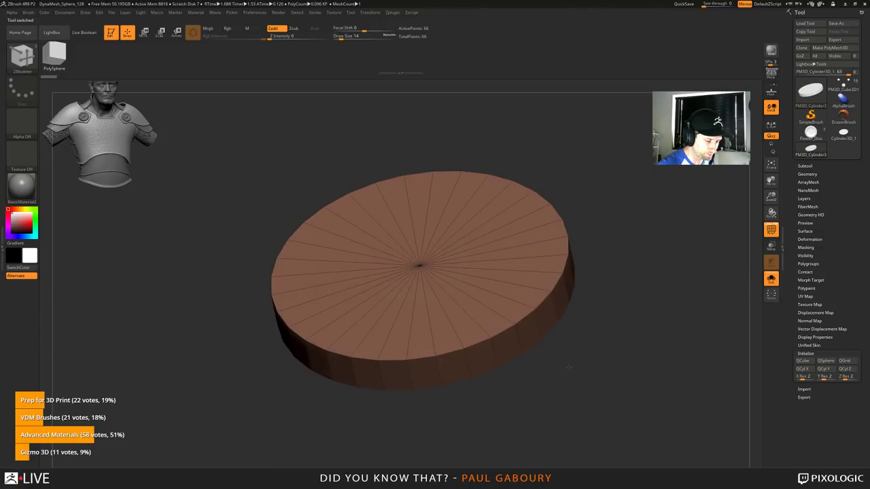
pyautogui.press('space')
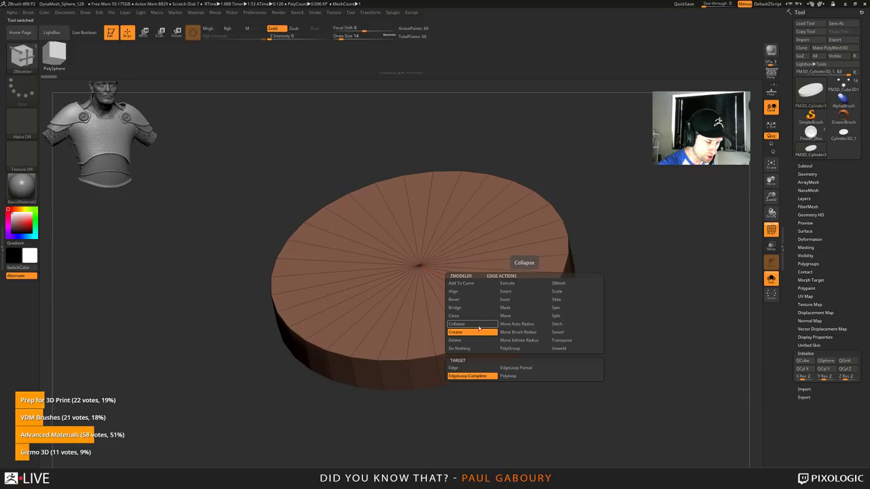
pyautogui.click(455, 299)
pyautogui.moveTo(534, 310); pyautogui.dragTo(568, 354)
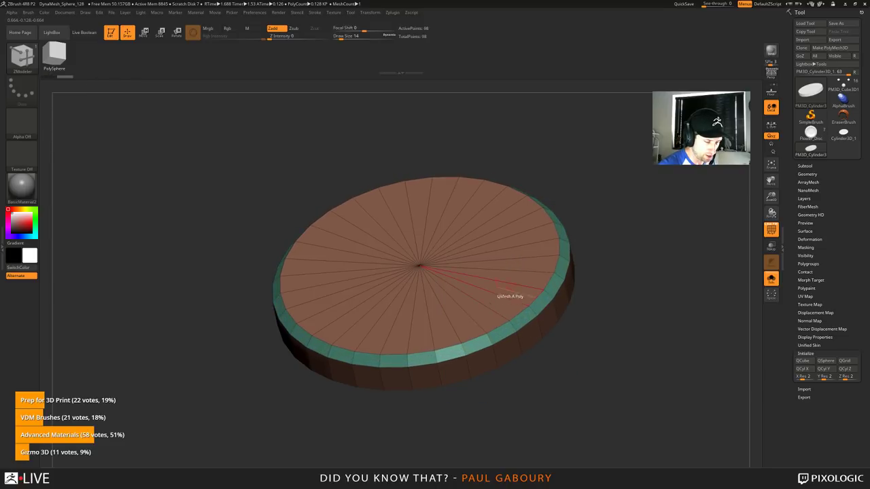
# Step: Insert a single edge loop on the disc's upper face, a short way inside the bevelled rim
pyautogui.press('space')
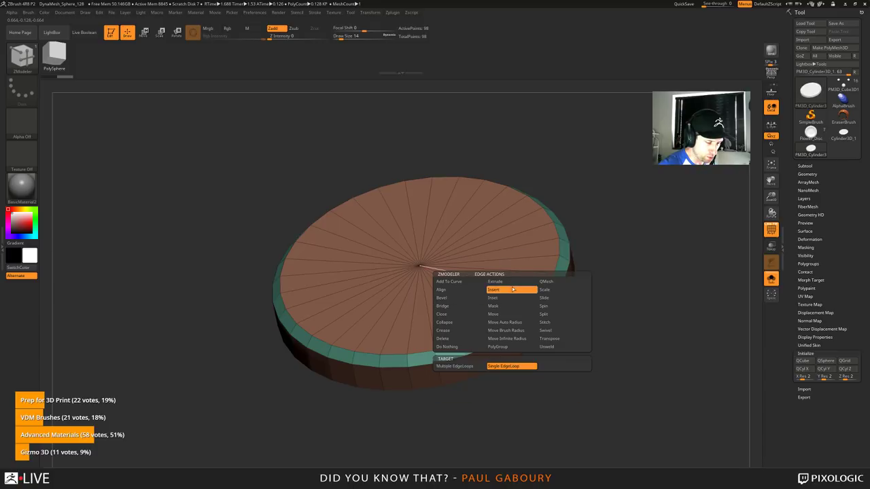
pyautogui.click(511, 289)
pyautogui.click(524, 288)
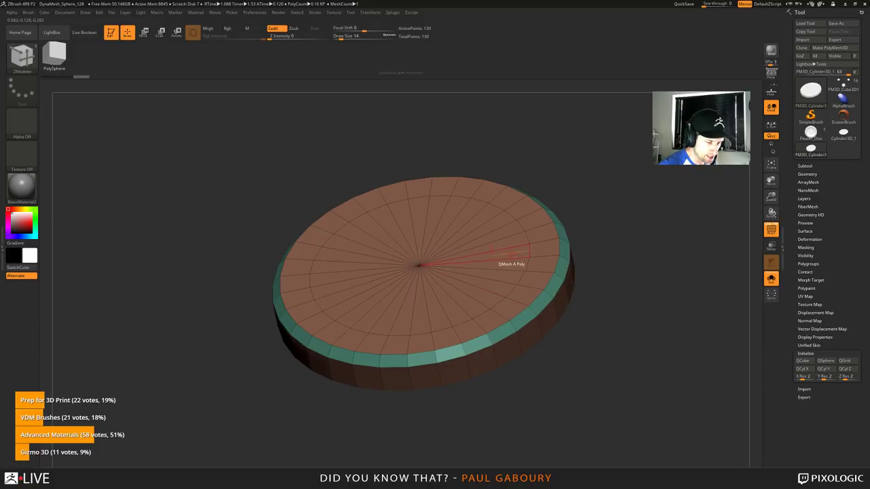
# Step: Mark all polygons inside the new edge loop and push them down with QMesh to form a shallow round recess
pyautogui.moveTo(503, 259)
pyautogui.mouseDown()
pyautogui.moveTo(426, 203)
pyautogui.moveTo(323, 257)
pyautogui.moveTo(416, 326)
pyautogui.moveTo(514, 285)
pyautogui.moveTo(524, 260)
pyautogui.mouseUp()
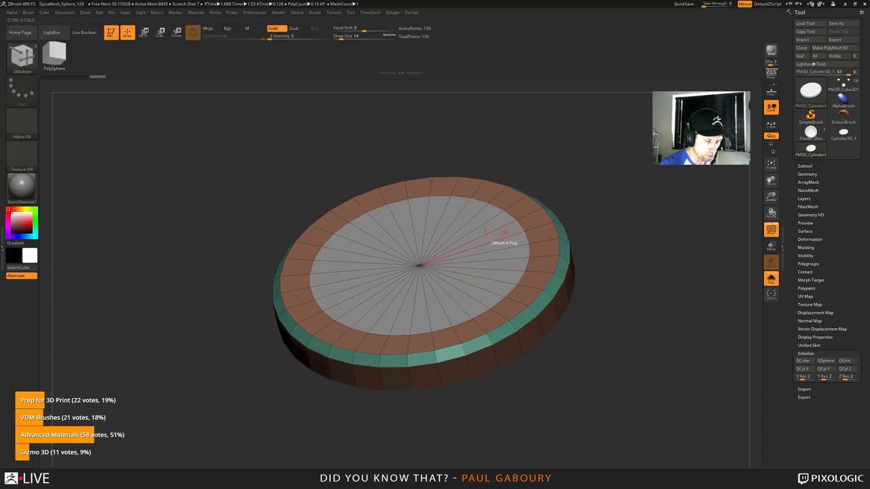
pyautogui.press('space')
pyautogui.click(498, 236)
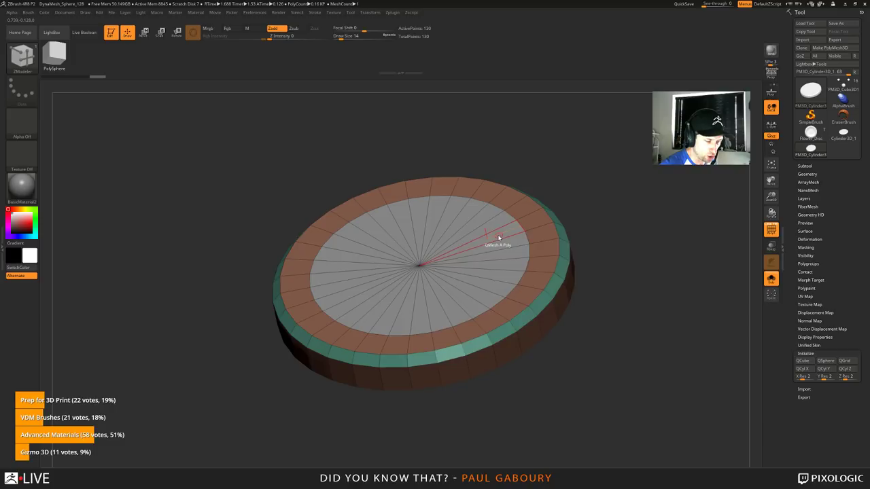
pyautogui.moveTo(498, 237); pyautogui.dragTo(500, 261)
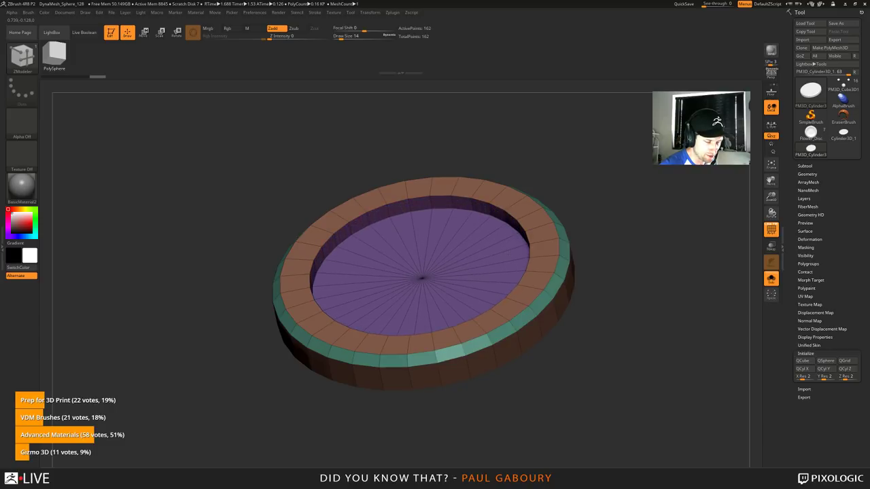
# Step: Bevel the upper inner edge loop around the disc's recess
pyautogui.press('space')
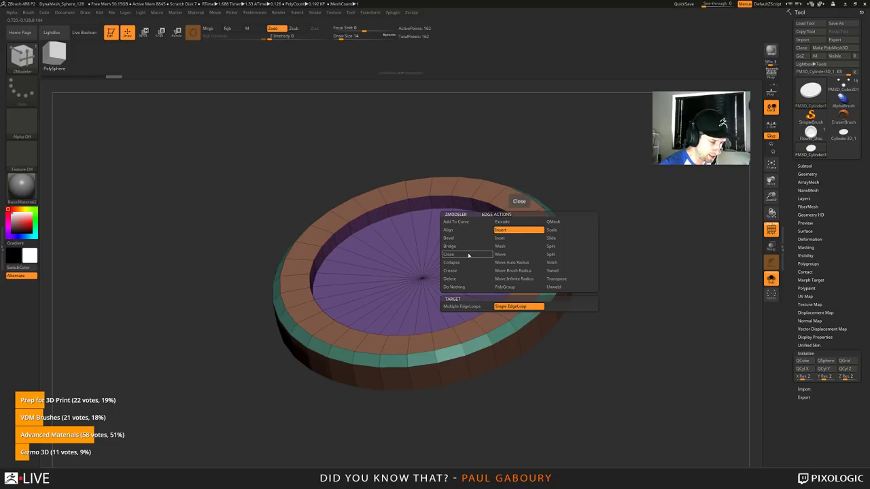
pyautogui.click(467, 239)
pyautogui.moveTo(512, 215); pyautogui.dragTo(513, 226)
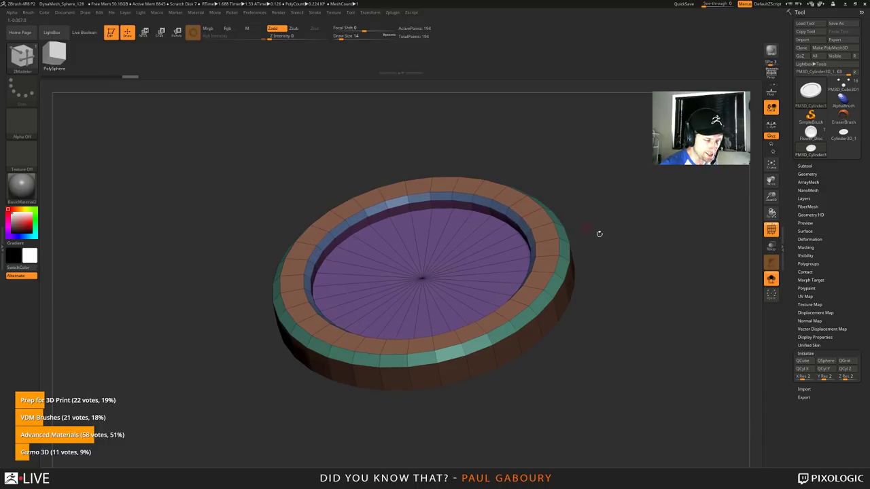
# Step: Switch the ZModeler edge action to Insert and try a single edge loop around the middle of the disc's outer wall
pyautogui.moveTo(623, 296); pyautogui.dragTo(620, 282)
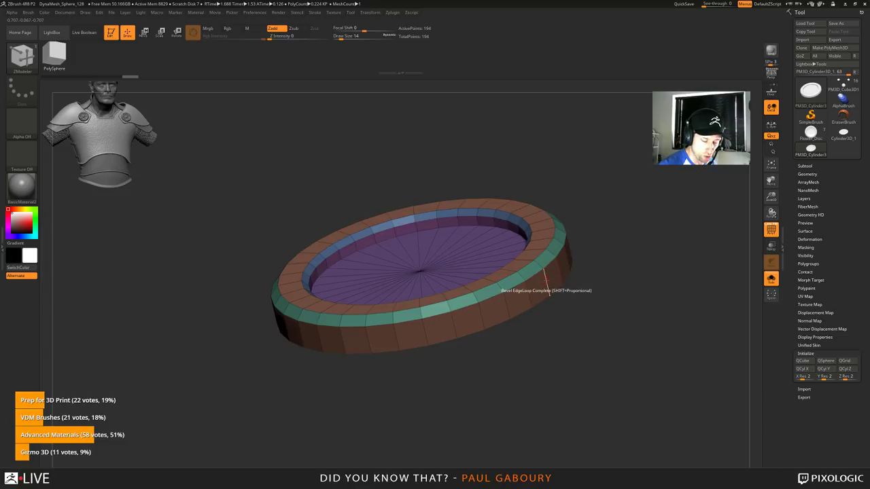
pyautogui.press('space')
pyautogui.click(527, 288)
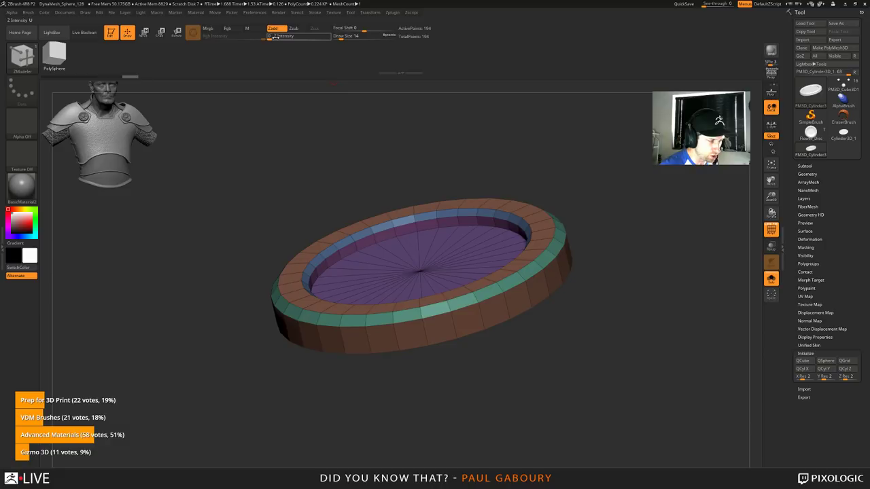
pyautogui.moveTo(273, 38); pyautogui.dragTo(304, 38)
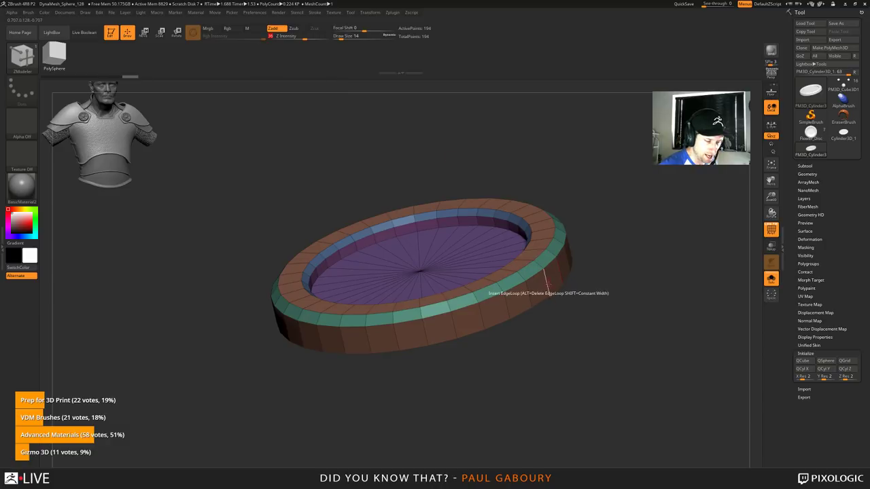
pyautogui.click(545, 278)
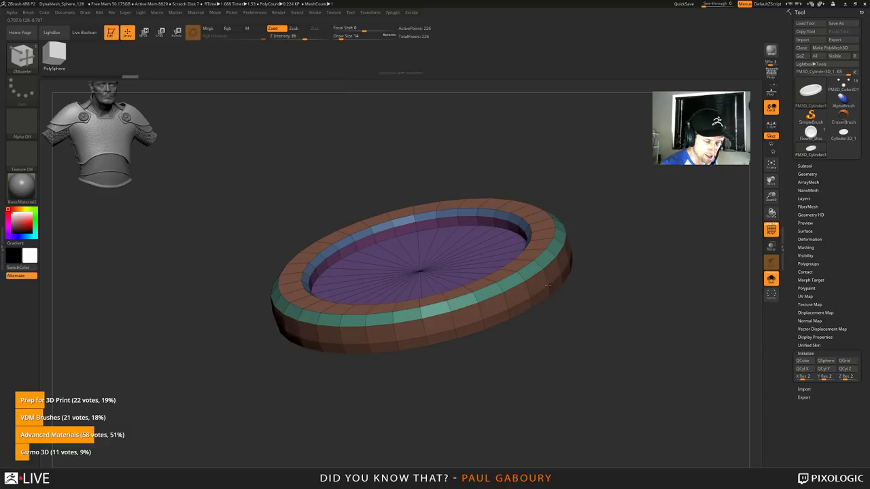
pyautogui.press('ctrl')
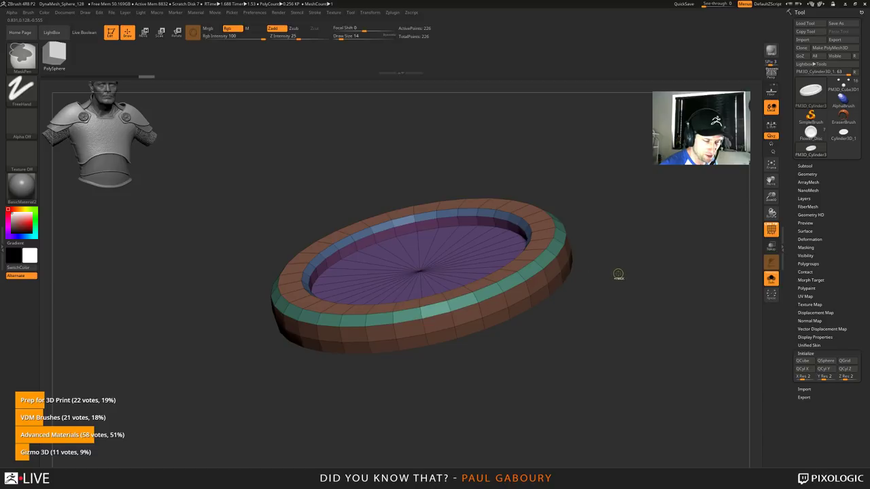
pyautogui.hotkey('ctrl', 'z')
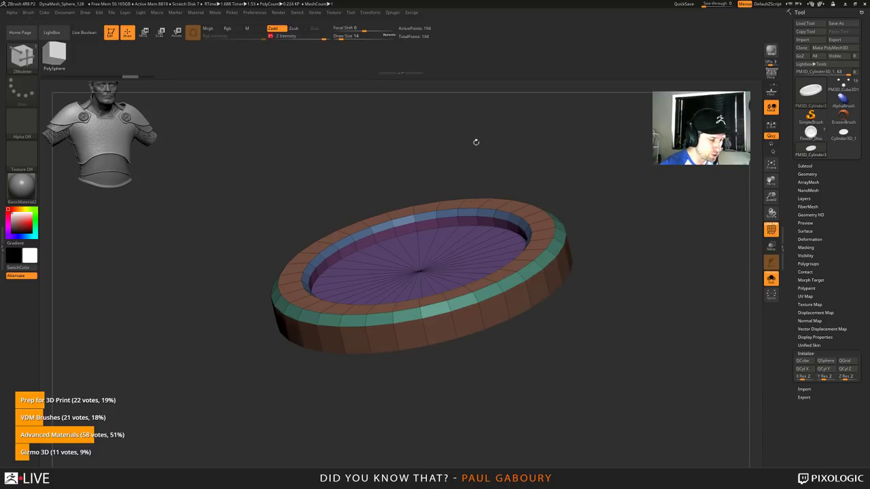
# Step: Insert a single edge loop around the disc's outer side wall and turn on dynamic subdivision for the disc
pyautogui.keyDown('ctrl'); pyautogui.moveTo(476, 142); pyautogui.dragTo(480, 194, button='right'); pyautogui.keyUp('ctrl')
pyautogui.moveTo(570, 246)
pyautogui.mouseDown()
pyautogui.moveTo(573, 264)
pyautogui.moveTo(568, 238)
pyautogui.mouseUp()
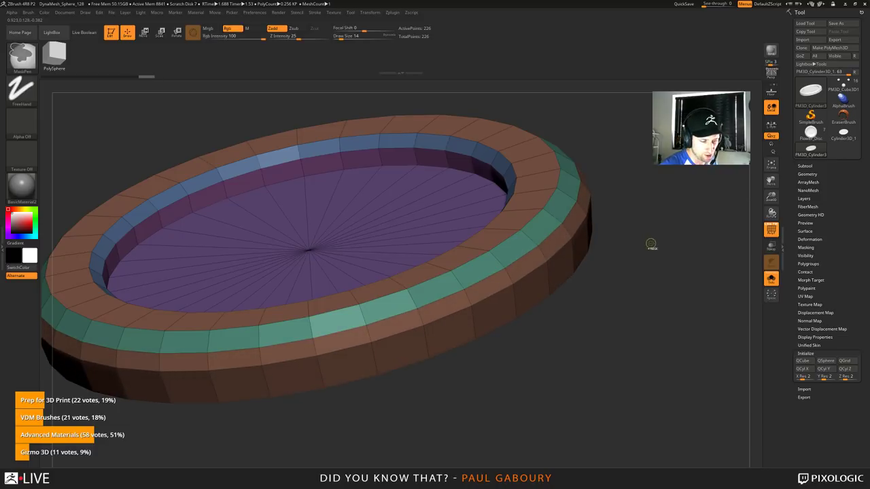
pyautogui.hotkey('ctrl', 'z')
pyautogui.press('d')
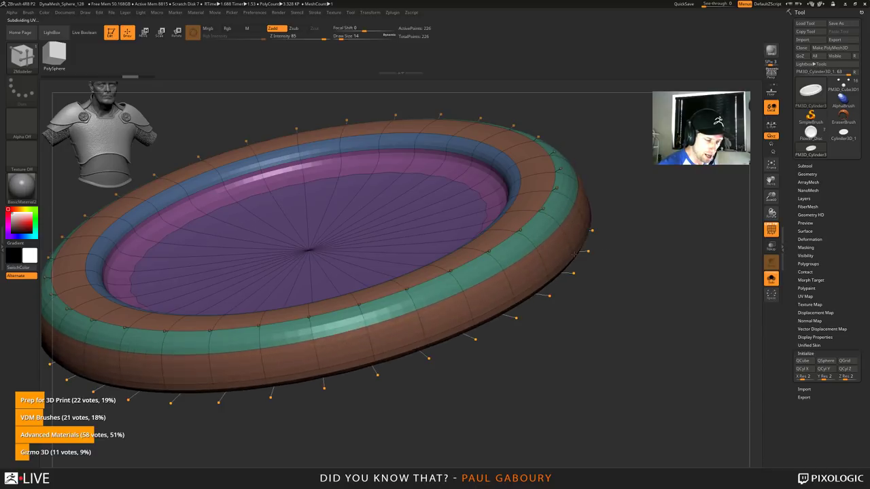
pyautogui.click(564, 240)
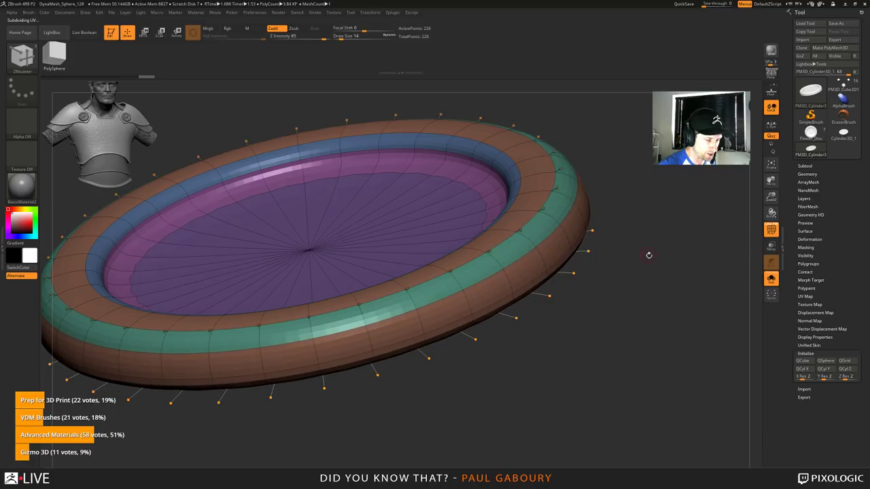
# Step: Crease the disc's edges along its polygroup borders and check the underside
pyautogui.click(807, 174)
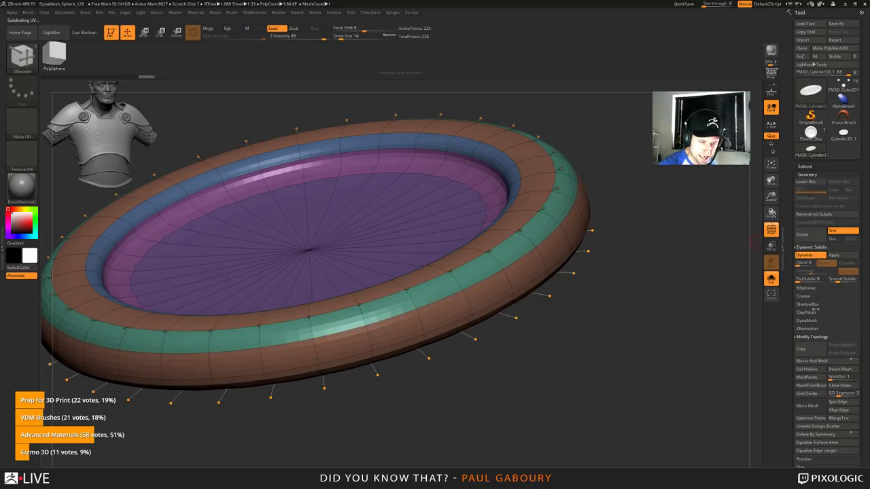
pyautogui.click(808, 337)
pyautogui.keyDown('shift'); pyautogui.click(803, 297); pyautogui.keyUp('shift')
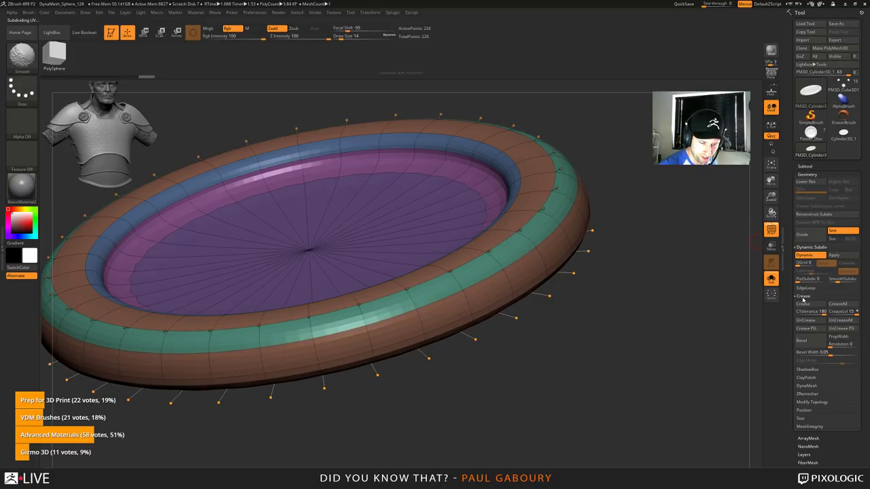
pyautogui.click(806, 328)
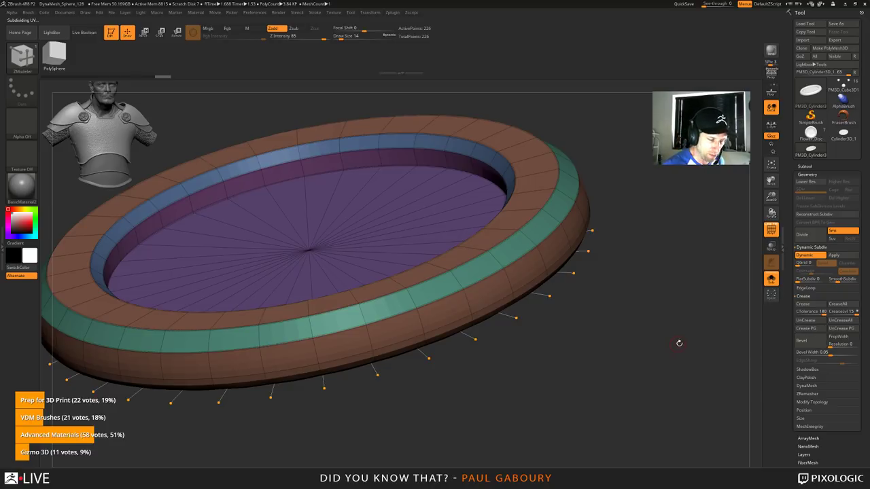
pyautogui.moveTo(660, 385); pyautogui.dragTo(503, 238)
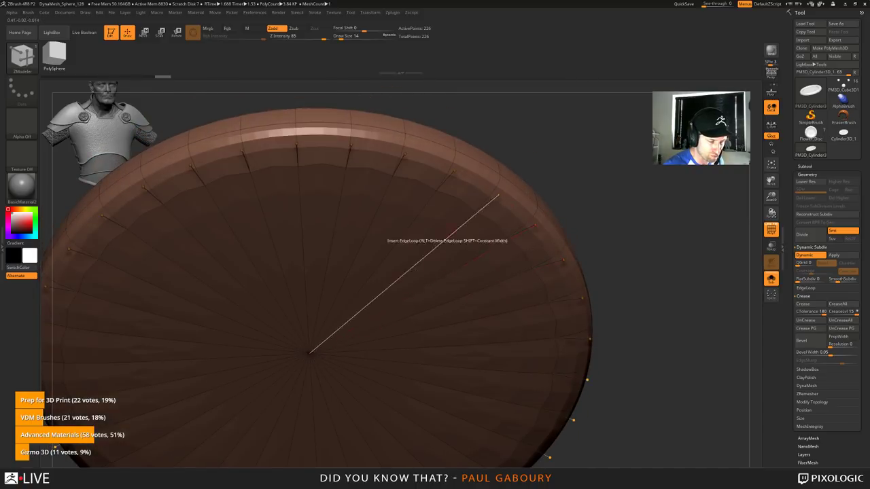
pyautogui.moveTo(659, 291); pyautogui.dragTo(672, 326)
# Step: Set the crease tolerance to 45, clear the disc's existing creases and crease its edges by that angle
pyautogui.click(811, 311)
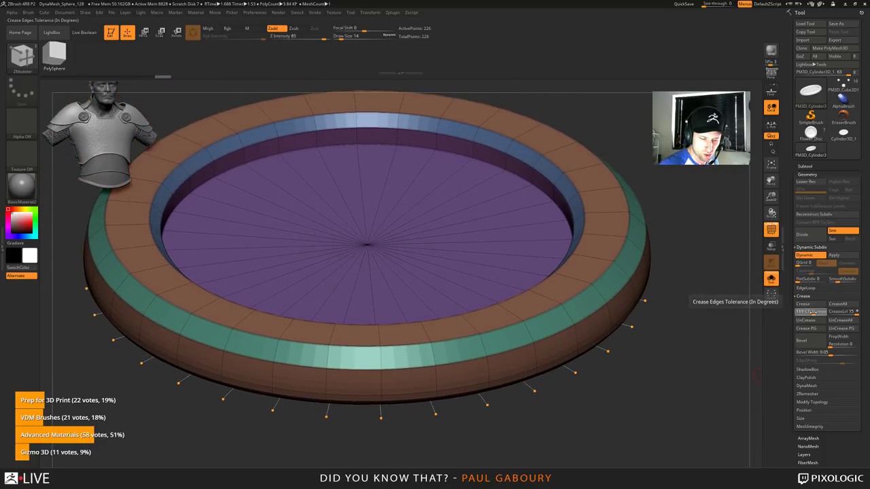
pyautogui.write('100')
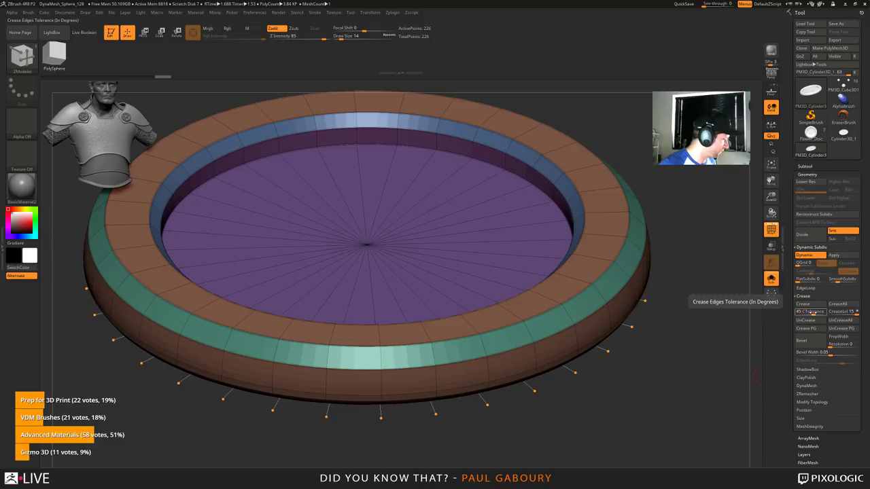
pyautogui.press('Return')
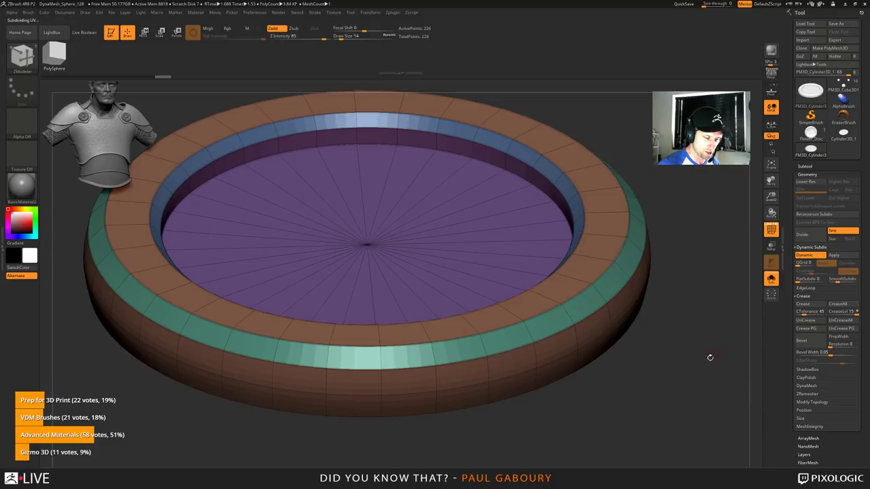
pyautogui.moveTo(667, 430); pyautogui.dragTo(676, 352)
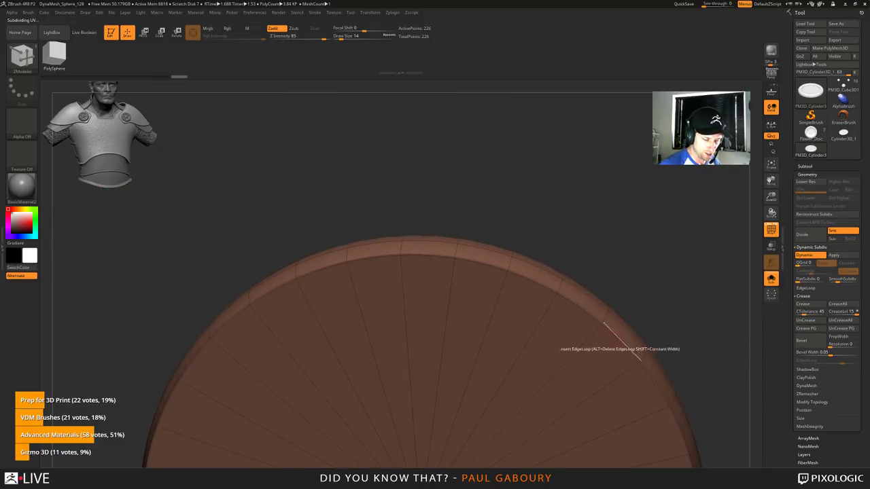
pyautogui.moveTo(678, 296); pyautogui.dragTo(683, 382)
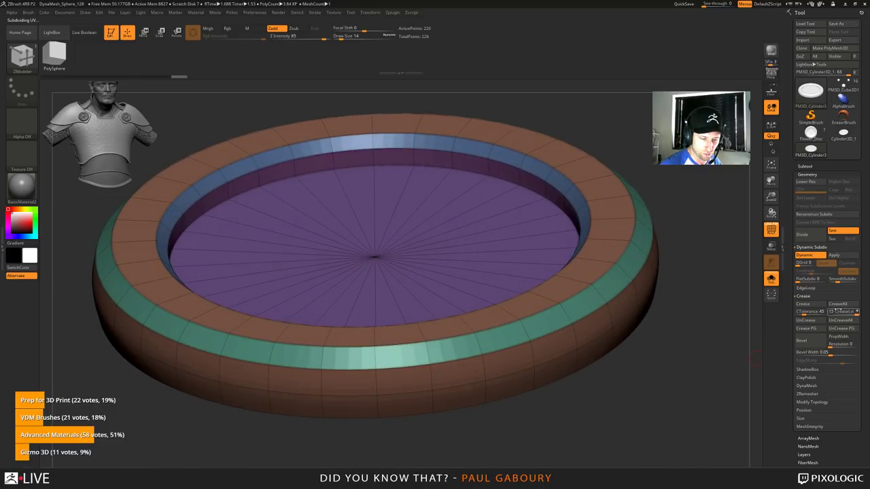
pyautogui.click(818, 322)
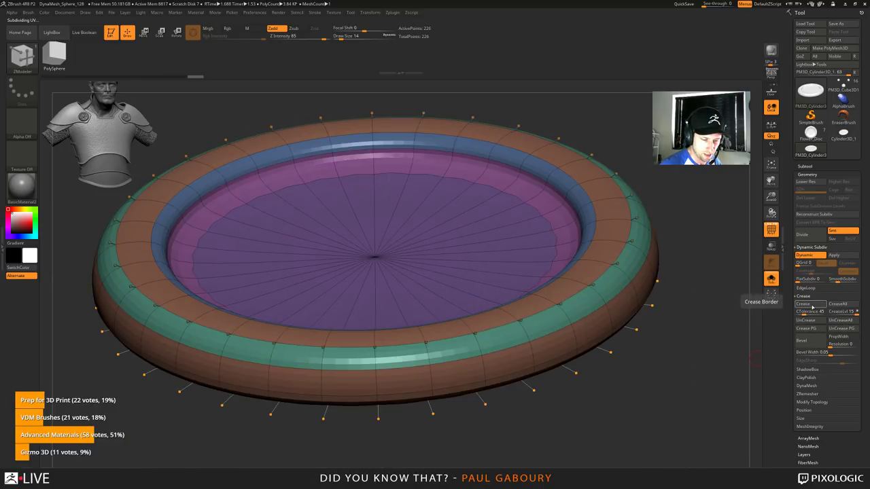
pyautogui.click(810, 306)
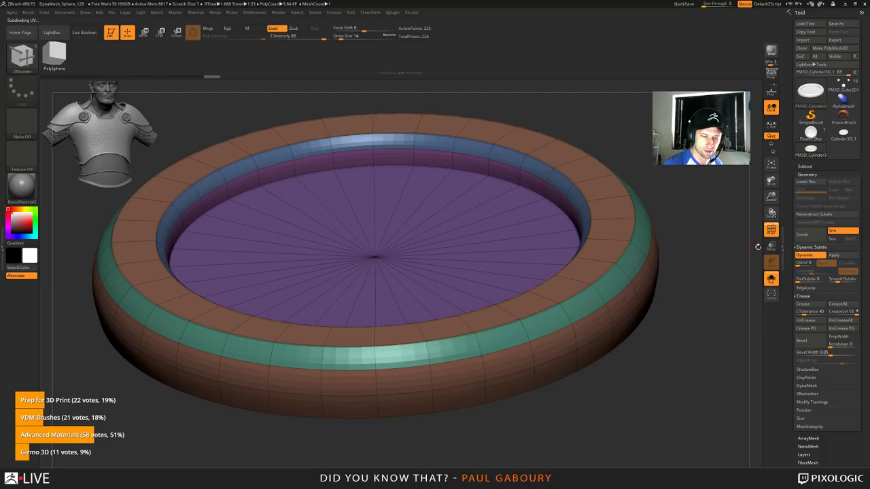
pyautogui.moveTo(758, 246); pyautogui.dragTo(719, 297)
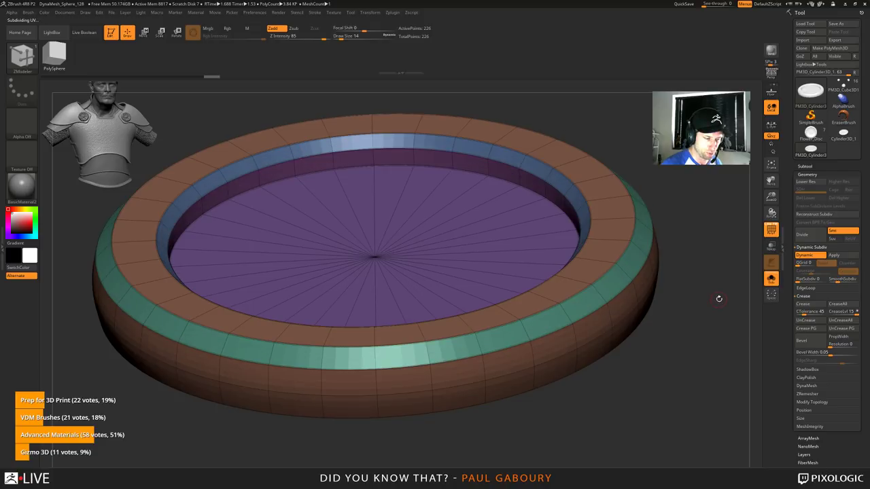
# Step: Set the crease level to 2 and the smooth subdivisions to 4, and hide the polyframe
pyautogui.click(841, 311)
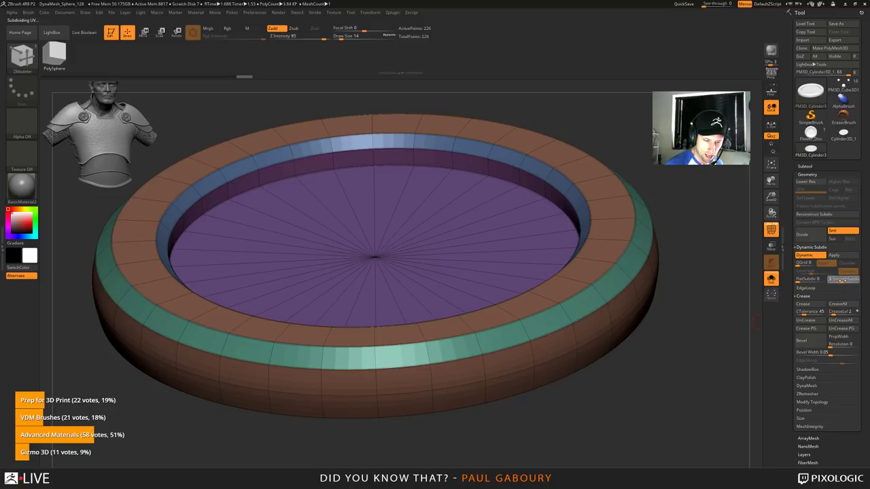
pyautogui.click(845, 279)
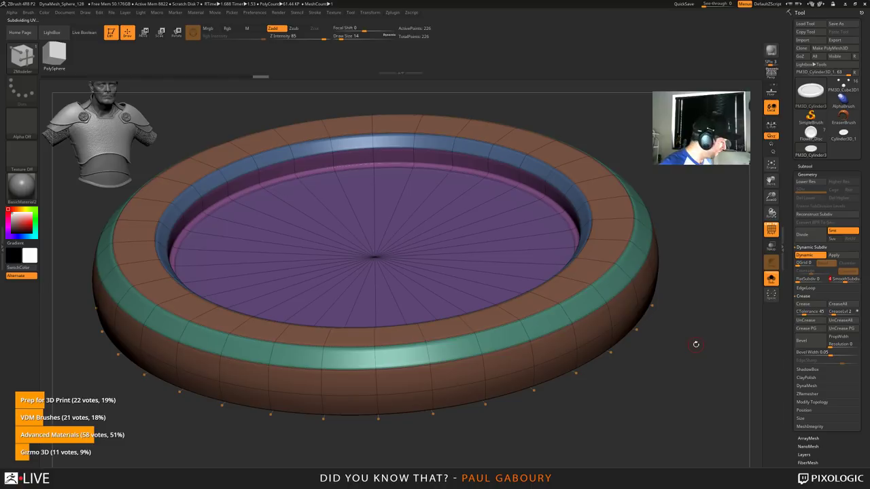
pyautogui.hotkey('shift', 'f')
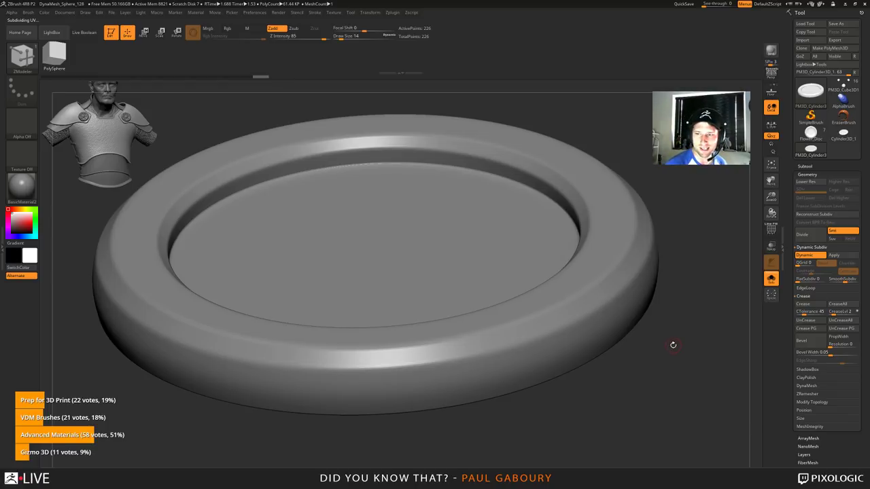
# Step: Switch to the finished Flower_Disc tool, look at its polyframe and activate the ZModeler brush for it
pyautogui.click(810, 132)
pyautogui.keyDown('ctrl'); pyautogui.moveTo(728, 324); pyautogui.dragTo(704, 289, button='right'); pyautogui.keyUp('ctrl')
pyautogui.moveTo(704, 289); pyautogui.dragTo(689, 322, button='right')
pyautogui.hotkey('shift', 'f')
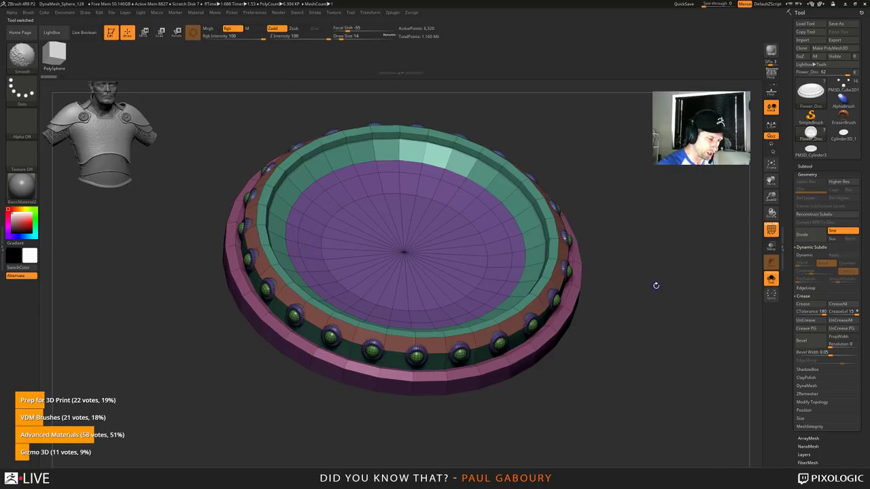
pyautogui.hotkey('shift', 'f')
pyautogui.press('b')
pyautogui.press('z')
pyautogui.press('m')
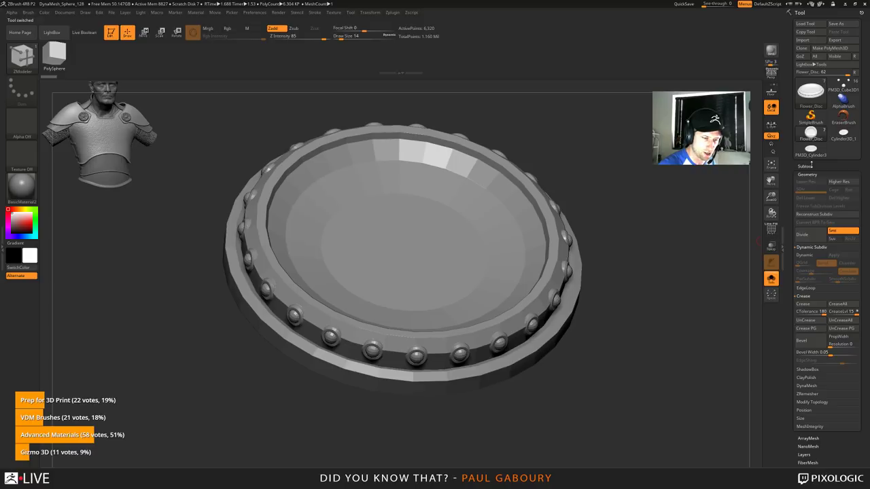
# Step: Examine the ornament's Flower1_2 and Flower1_1 subtools one at a time in solo view
pyautogui.click(809, 166)
pyautogui.click(812, 195)
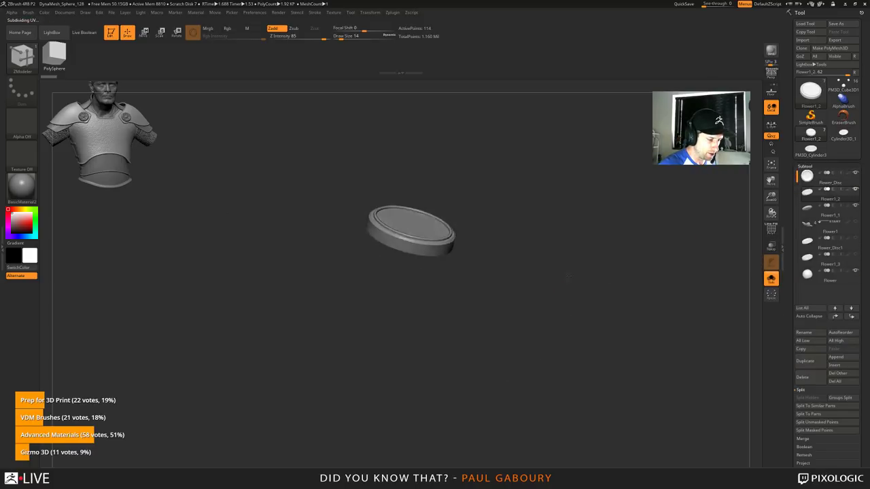
pyautogui.moveTo(569, 276); pyautogui.dragTo(543, 302, button='right')
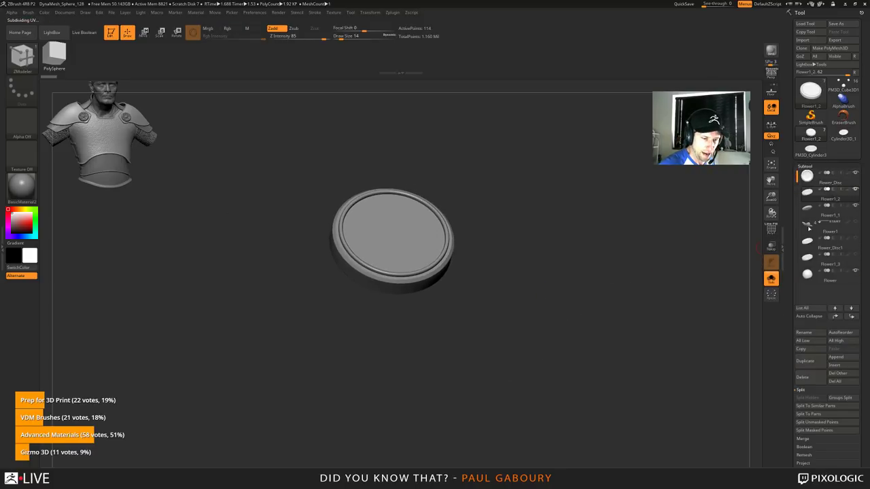
pyautogui.click(808, 211)
pyautogui.keyDown('ctrl'); pyautogui.moveTo(656, 325); pyautogui.dragTo(635, 323, button='right'); pyautogui.keyUp('ctrl')
pyautogui.hotkey('shift', 'd')
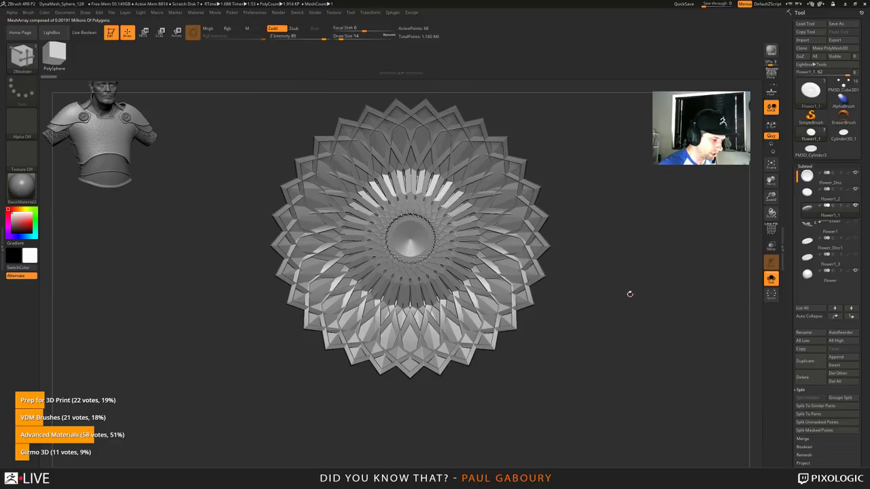
# Step: Examine the ornament's remaining subtools in solo view, including the beaded Flower_Disc1
pyautogui.keyDown('alt'); pyautogui.moveTo(629, 293); pyautogui.dragTo(633, 310); pyautogui.keyUp('alt')
pyautogui.click(807, 225)
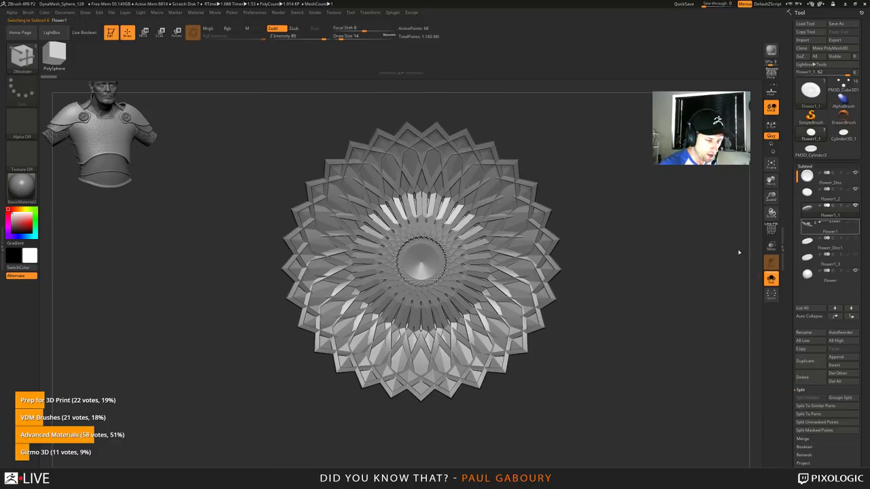
pyautogui.click(807, 243)
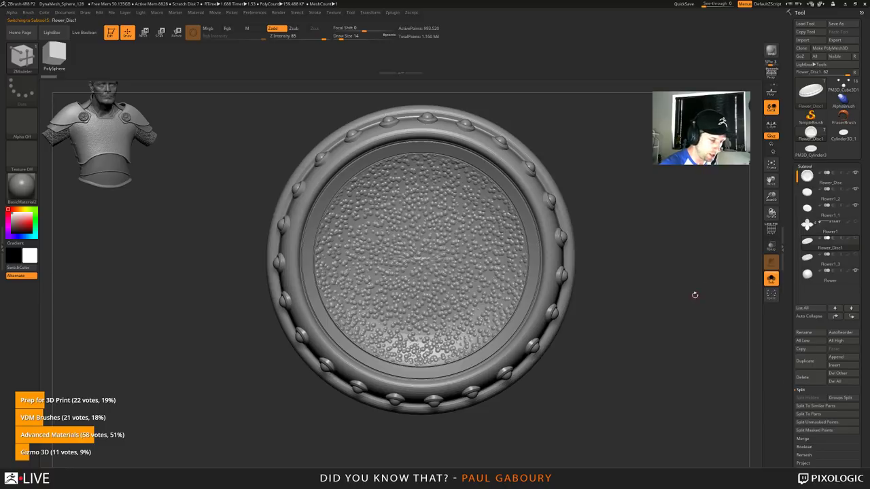
pyautogui.moveTo(656, 323); pyautogui.dragTo(666, 324)
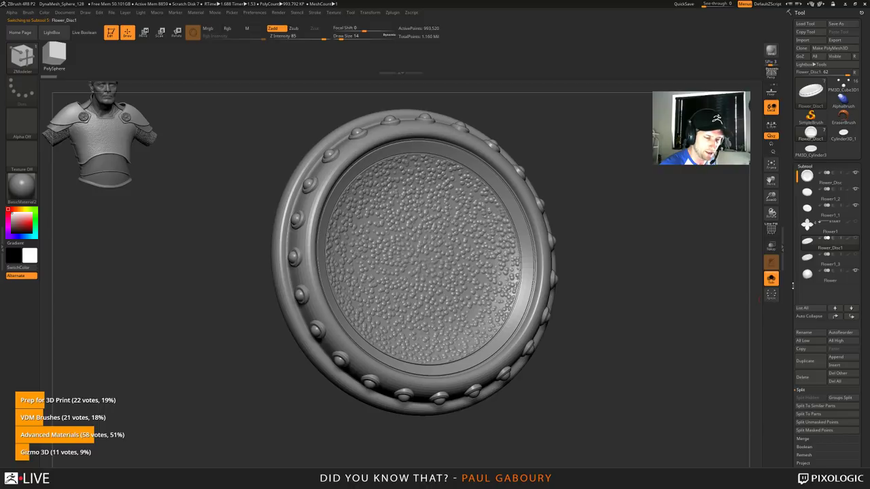
pyautogui.click(808, 259)
pyautogui.click(807, 275)
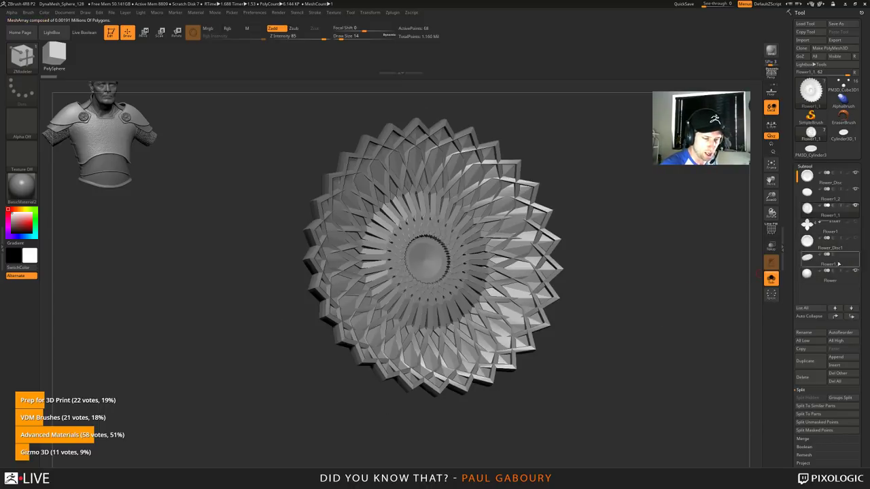
# Step: Turn off Solo to show the whole flower ornament and collapse the subtool list
pyautogui.click(771, 278)
pyautogui.keyDown('ctrl'); pyautogui.moveTo(626, 320); pyautogui.dragTo(631, 326, button='right'); pyautogui.keyUp('ctrl')
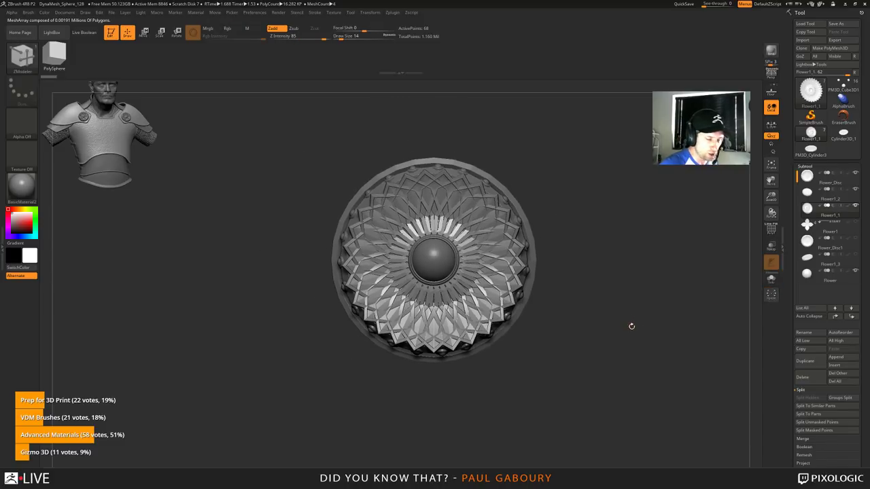
pyautogui.click(806, 166)
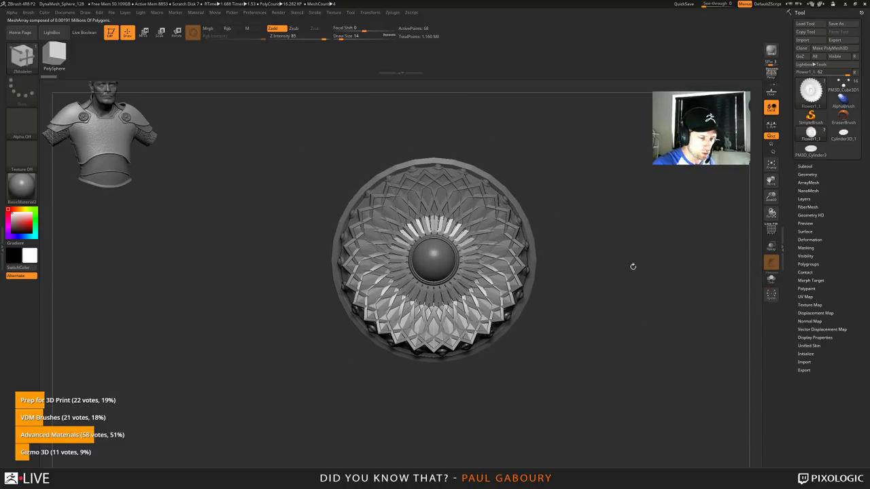
# Step: Examine the single petal behind Flower1_1 with ArrayMesh off, using polyframe, solo view and smooth preview, and re-enable ArrayMesh
pyautogui.press('d')
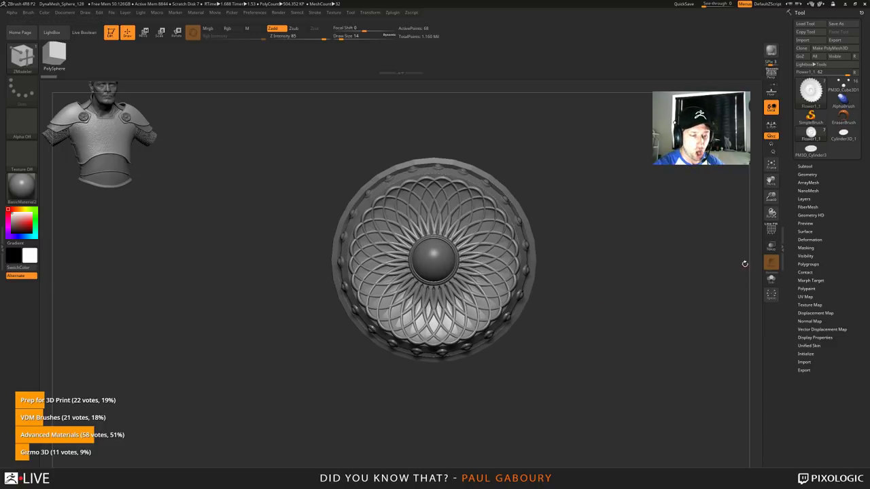
pyautogui.click(815, 182)
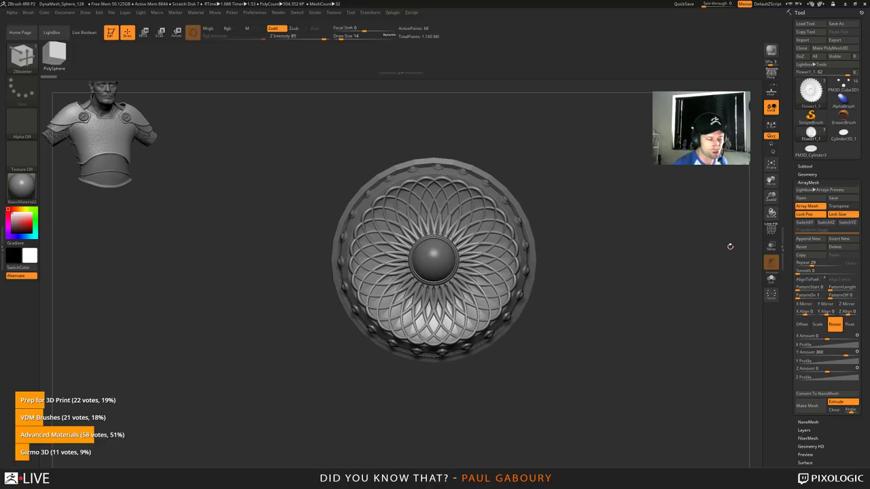
pyautogui.click(808, 206)
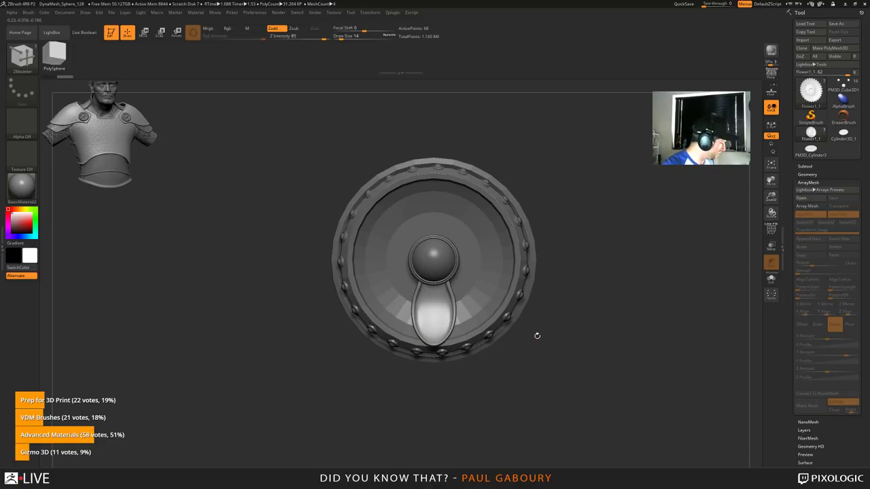
pyautogui.hotkey('shift', 'f')
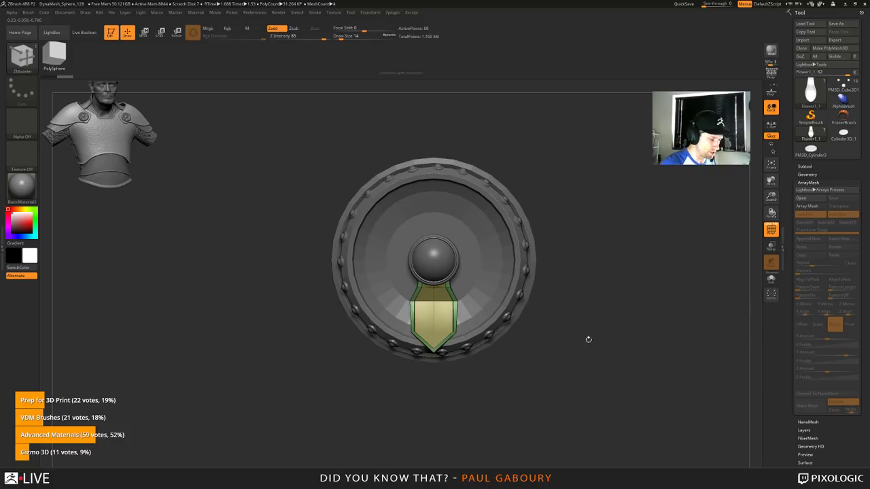
pyautogui.click(771, 279)
pyautogui.moveTo(636, 322)
pyautogui.mouseDown()
pyautogui.moveTo(684, 323)
pyautogui.moveTo(642, 330)
pyautogui.moveTo(637, 322)
pyautogui.mouseUp()
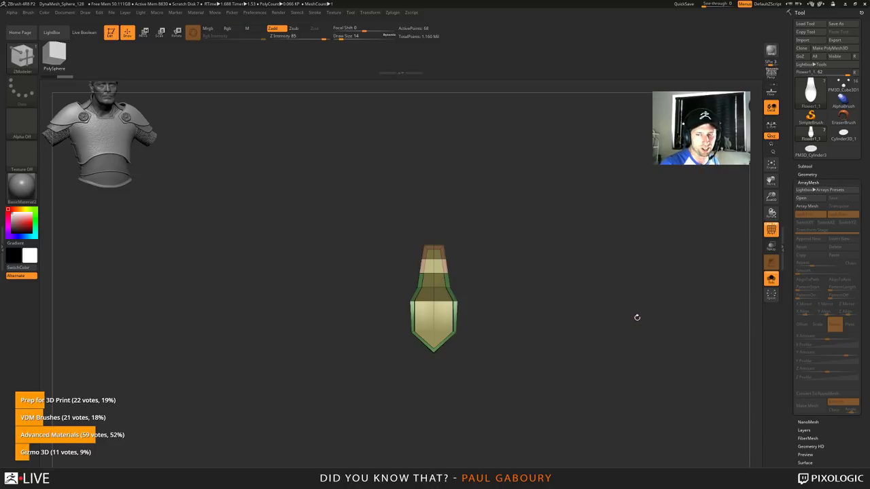
pyautogui.click(771, 278)
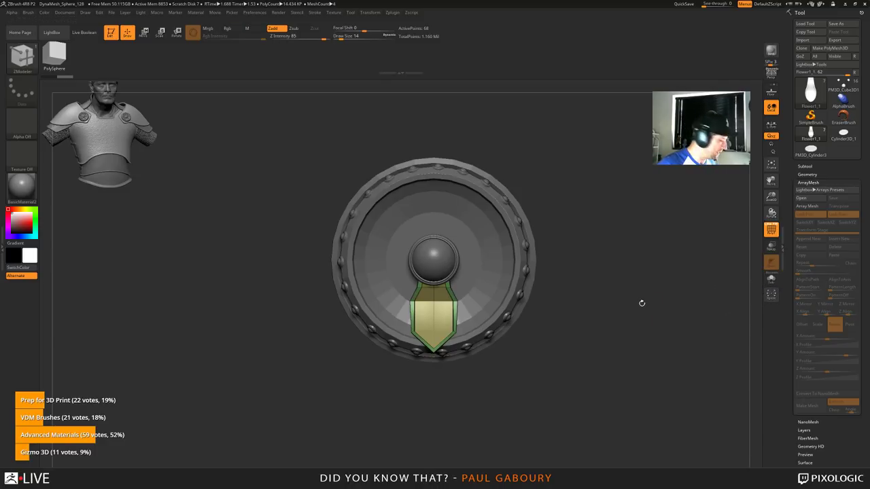
pyautogui.press('d')
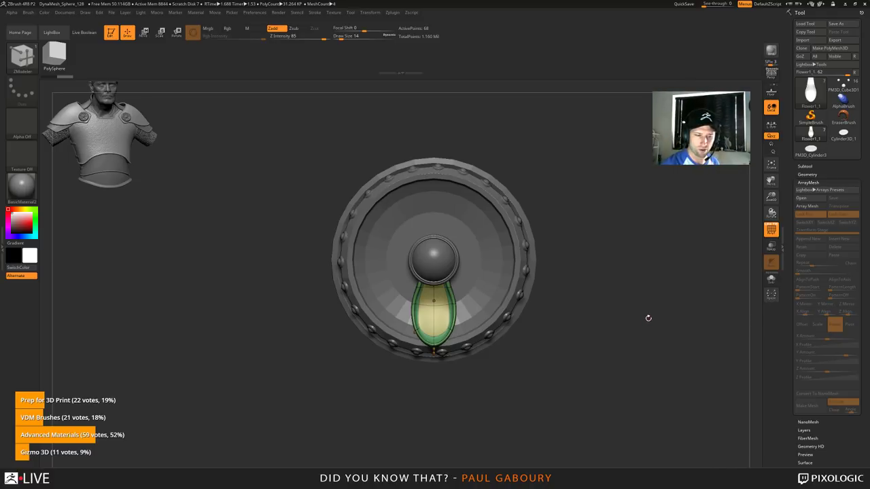
pyautogui.click(810, 206)
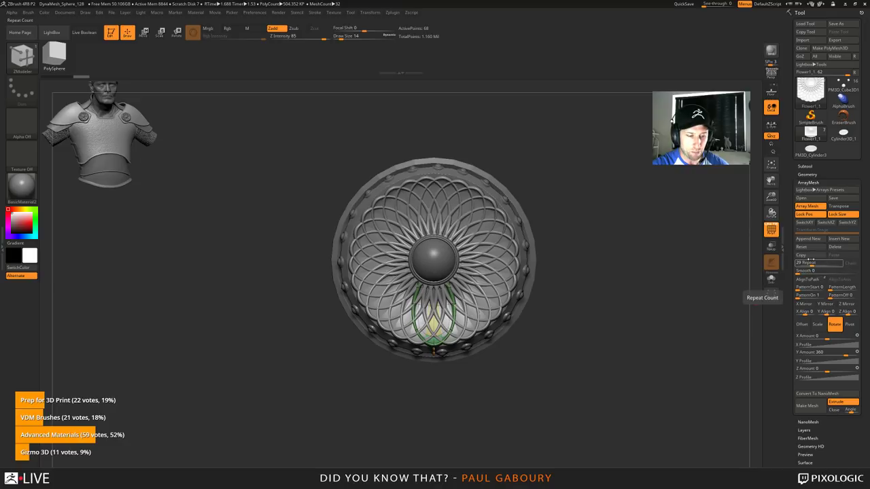
# Step: Try the petal ArrayMesh with a repeat count of 3 and 6, comparing the smoothed and low-poly display
pyautogui.moveTo(811, 263); pyautogui.dragTo(802, 264)
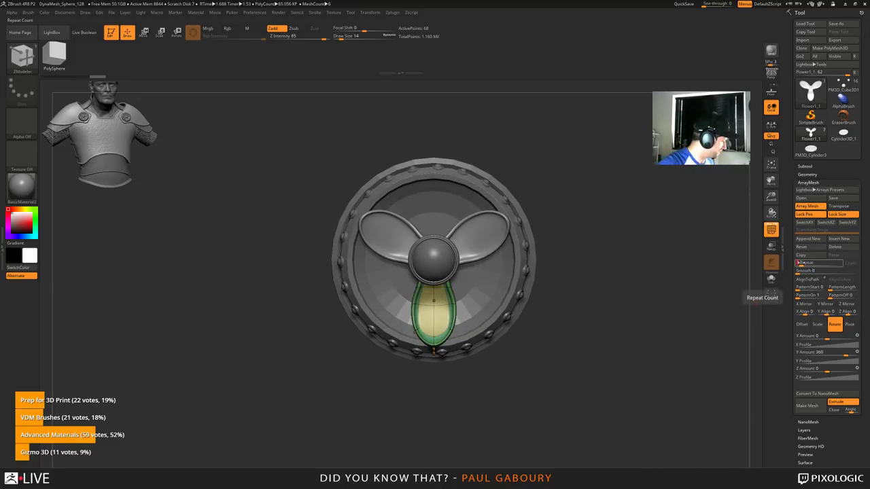
pyautogui.press('Return')
pyautogui.moveTo(804, 264); pyautogui.dragTo(804, 264)
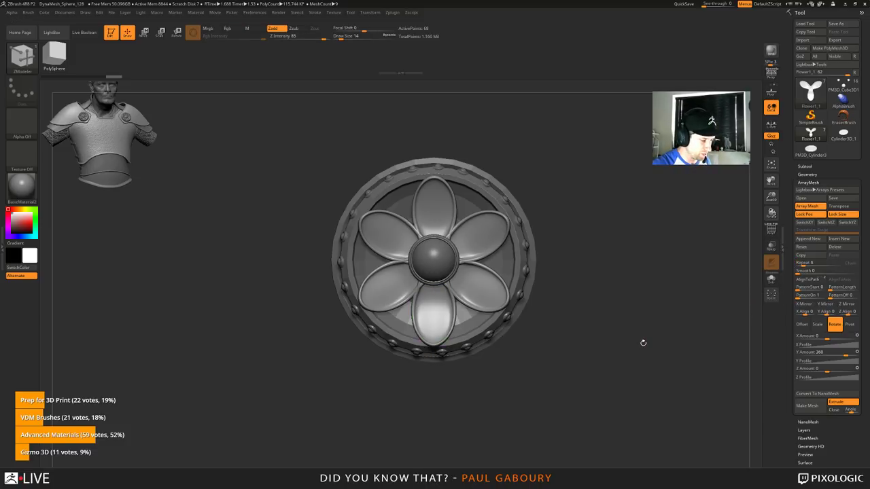
pyautogui.hotkey('shift', 'd')
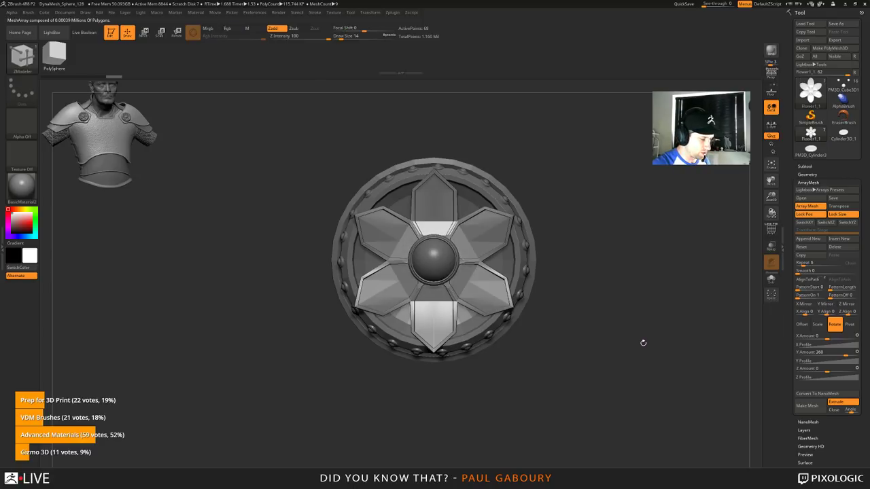
pyautogui.press('d')
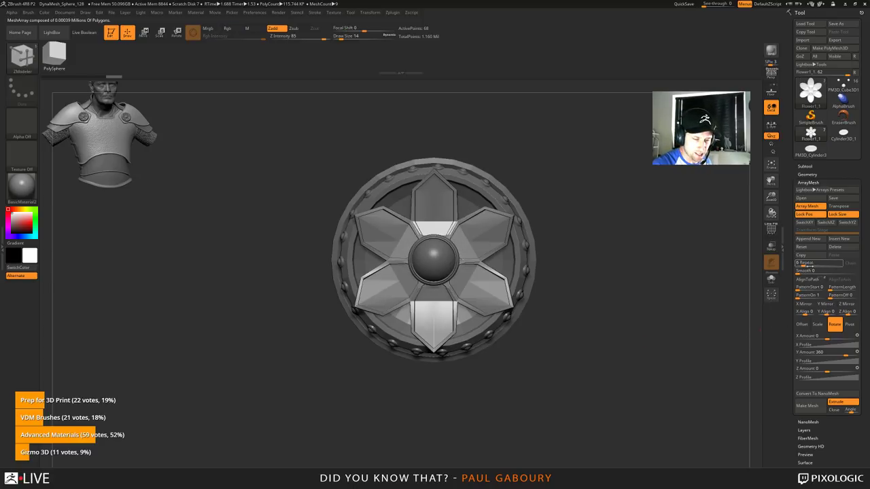
# Step: Set the petal array's repeat count to 8 and compare its smooth preview, raise it to 50 and turn off the smoothing
pyautogui.click(807, 263)
pyautogui.moveTo(806, 263); pyautogui.dragTo(808, 263)
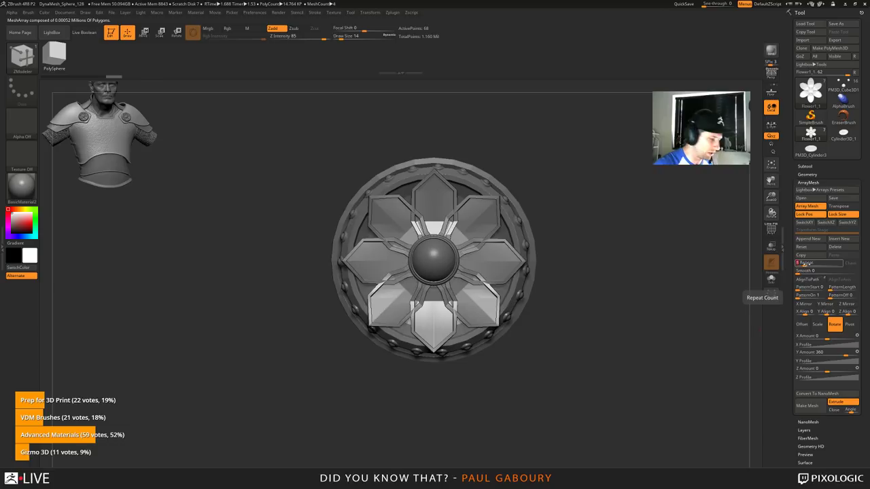
pyautogui.press('d')
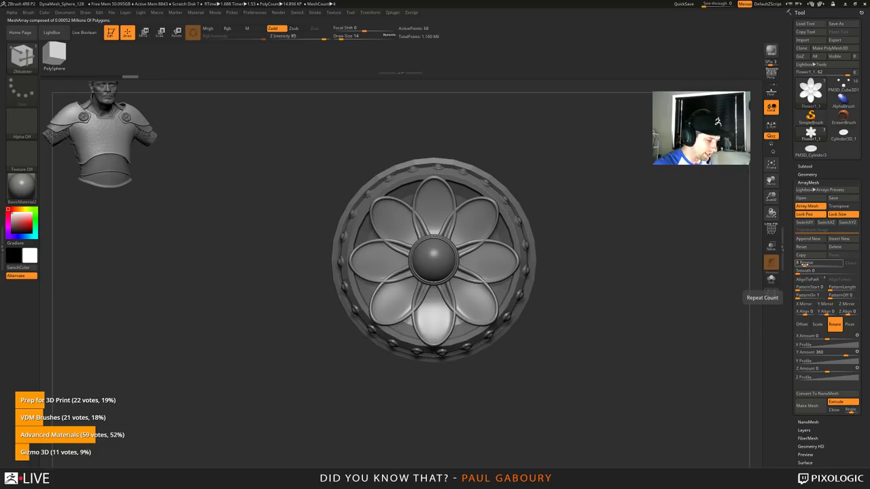
pyautogui.moveTo(804, 264); pyautogui.dragTo(817, 265)
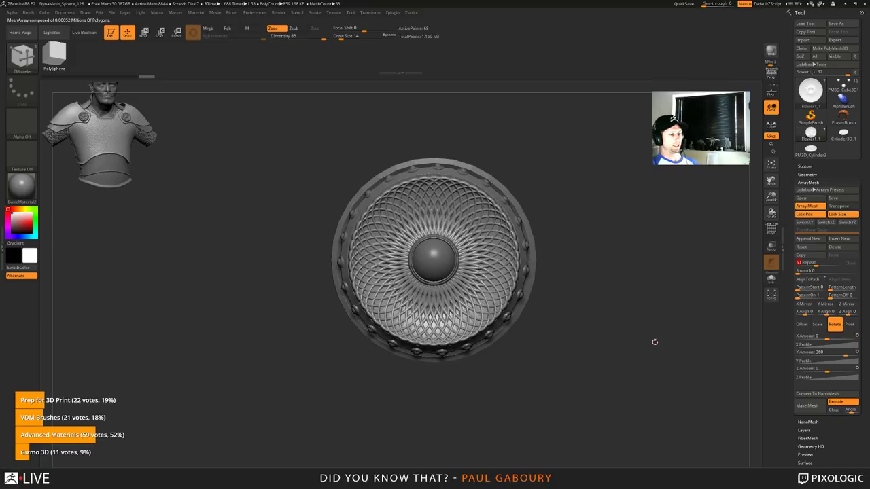
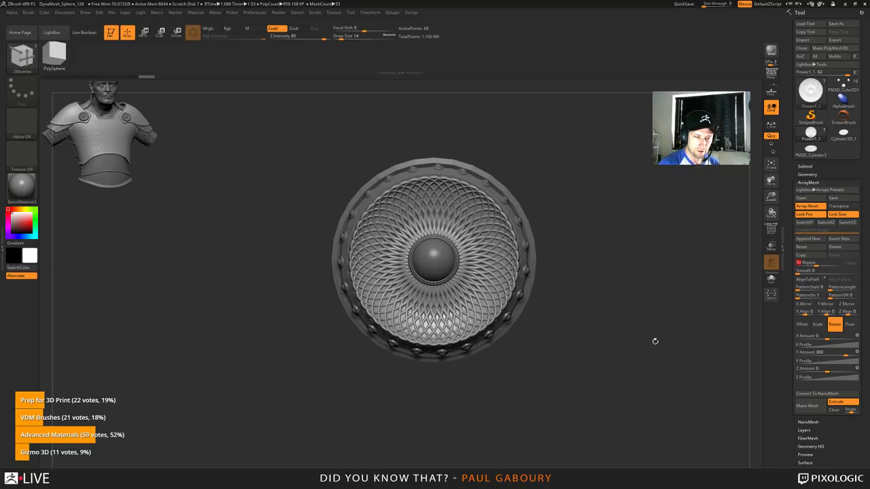
pyautogui.press('Return')
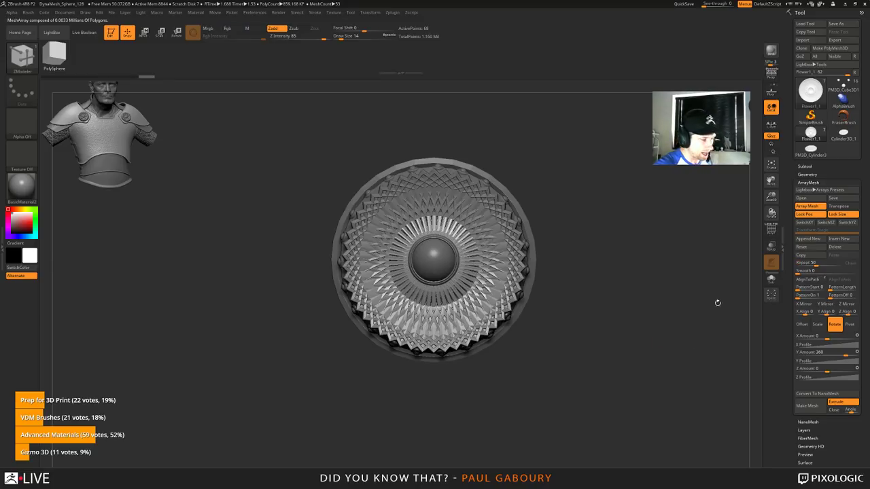
# Step: Show the subtool list with its Merge options and select the Flower1_2 subtool
pyautogui.click(806, 165)
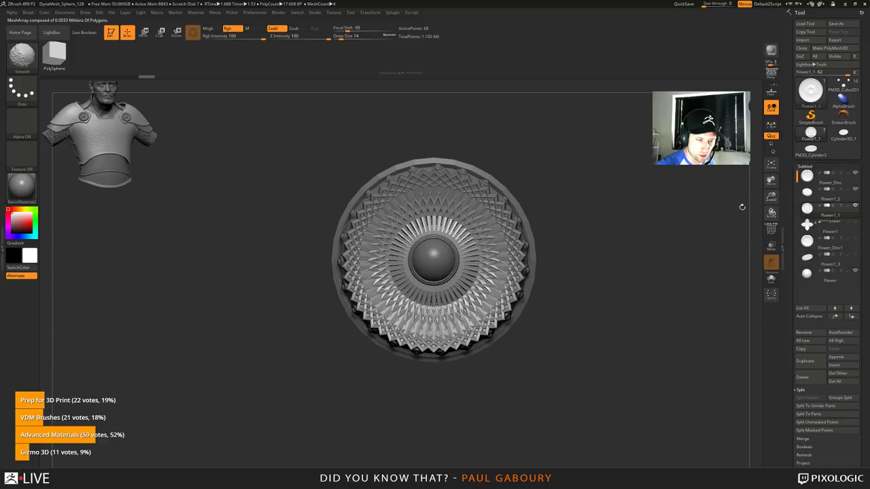
pyautogui.click(800, 390)
pyautogui.click(803, 399)
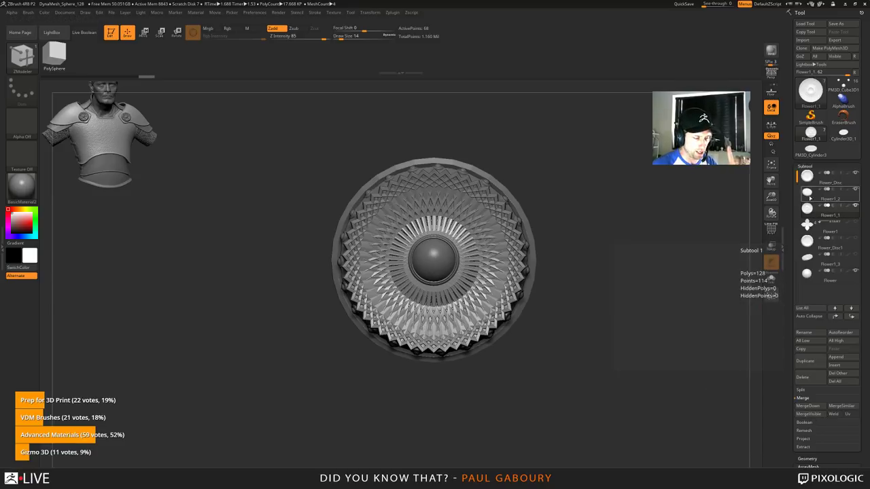
pyautogui.click(809, 197)
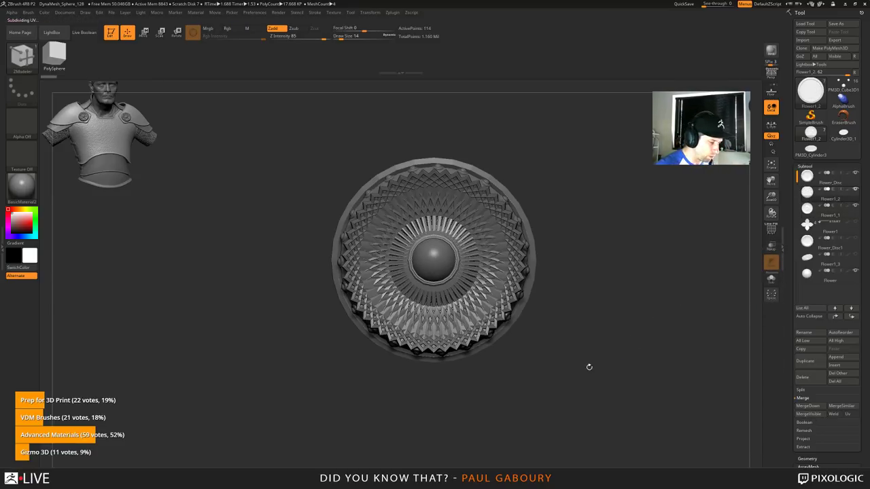
pyautogui.moveTo(589, 367); pyautogui.dragTo(596, 349)
# Step: Examine Flower_Disc and the petal subtools Flower1 and Flower1_1 in solo view with polyframe on
pyautogui.click(808, 179)
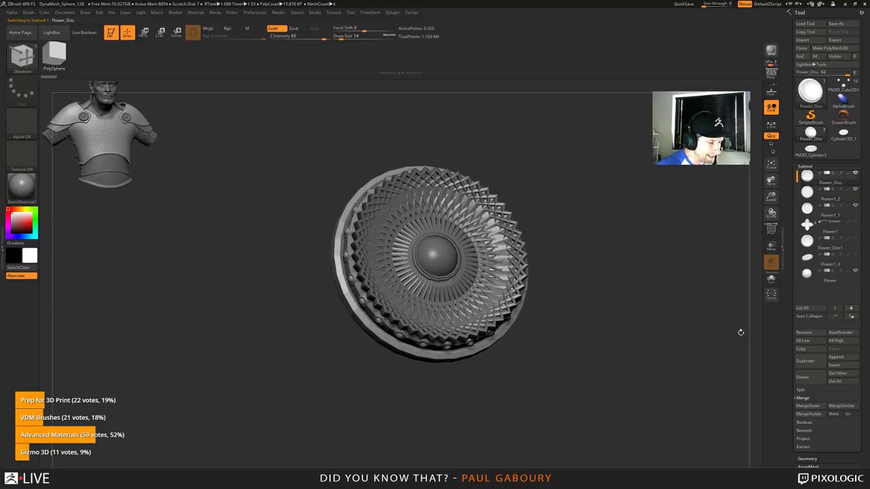
pyautogui.click(771, 279)
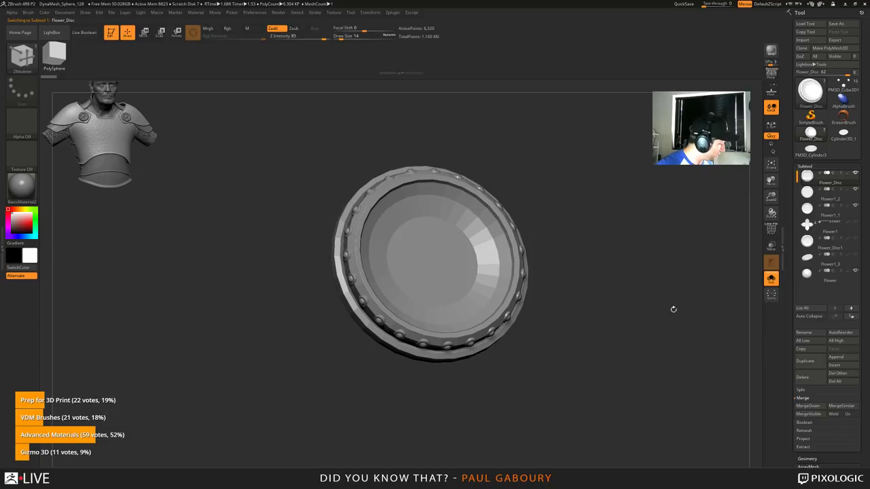
pyautogui.hotkey('shift', 'f')
pyautogui.press('Down')
pyautogui.press('Down')
pyautogui.press('Down')
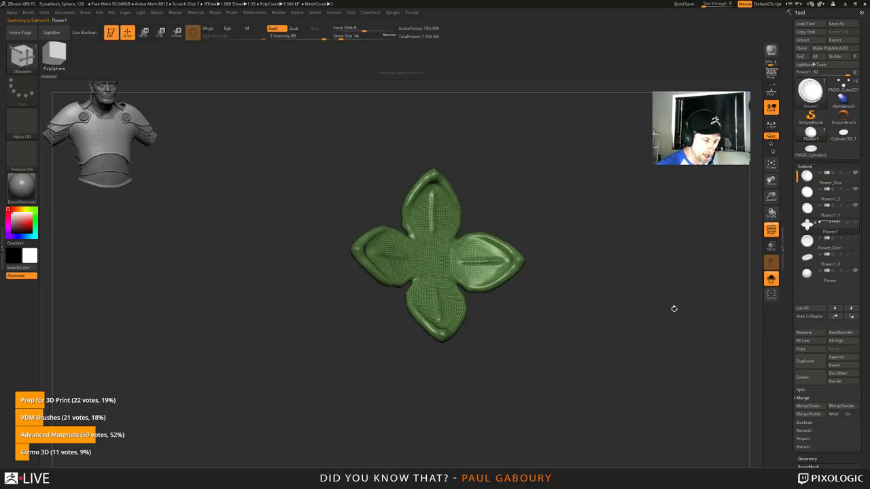
pyautogui.press('Up')
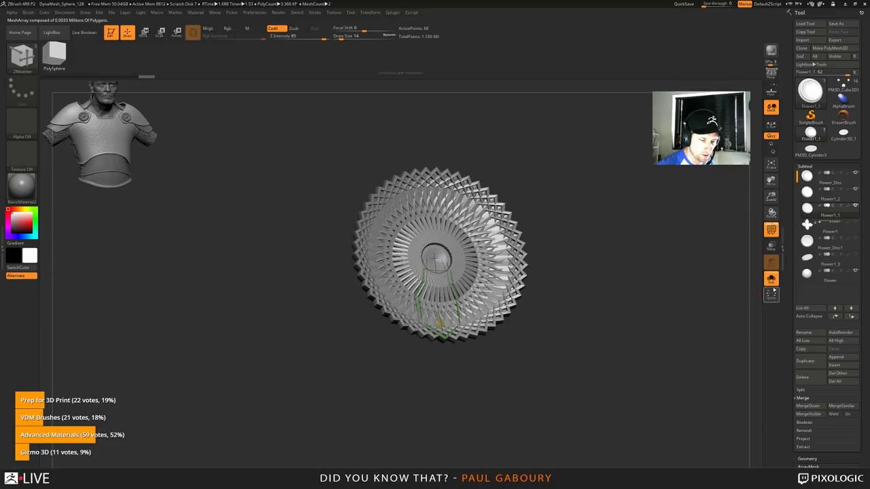
# Step: Turn off dynamic subdivision on the central Flower sphere and show the whole ornament again
pyautogui.click(810, 277)
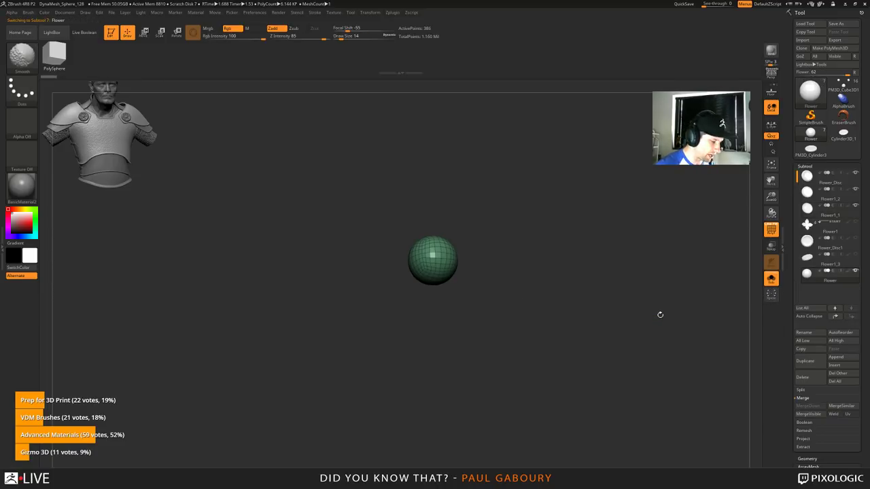
pyautogui.moveTo(700, 352)
pyautogui.mouseDown()
pyautogui.moveTo(720, 307)
pyautogui.moveTo(697, 333)
pyautogui.mouseUp()
pyautogui.hotkey('shift', 'd')
pyautogui.click(770, 279)
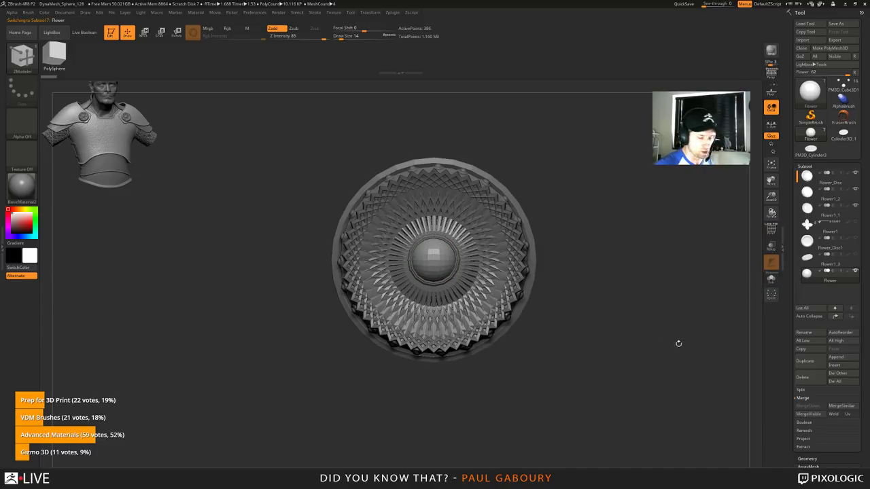
# Step: Merge the visible subtools into a new tool while the petal array is still live, and inspect the merged tool
pyautogui.click(811, 414)
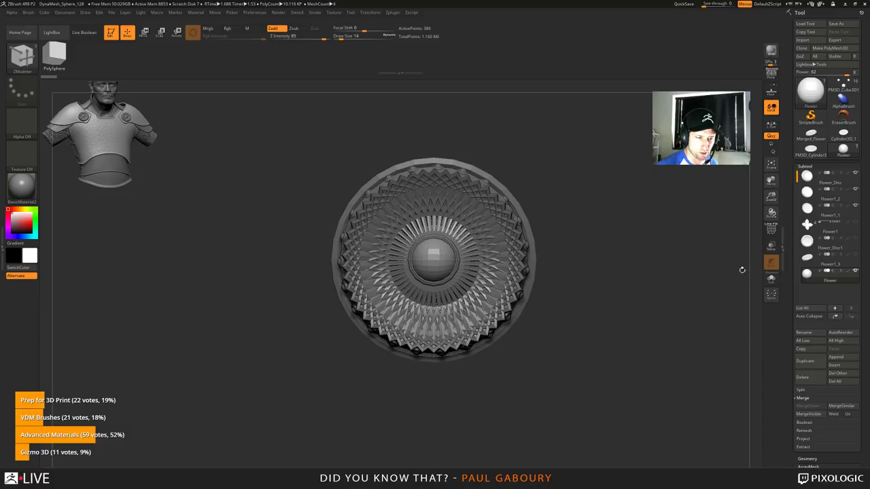
pyautogui.click(811, 134)
pyautogui.moveTo(664, 236)
pyautogui.mouseDown()
pyautogui.moveTo(631, 238)
pyautogui.moveTo(675, 238)
pyautogui.moveTo(652, 239)
pyautogui.mouseUp()
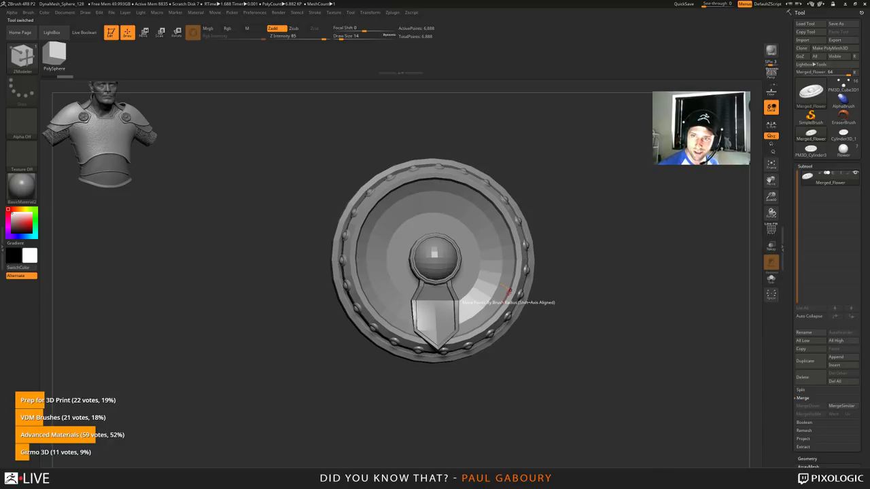
# Step: Return to the original multi-subtool flower ornament and convert the Flower1_1 petal array into real geometry with Make Mesh
pyautogui.click(843, 148)
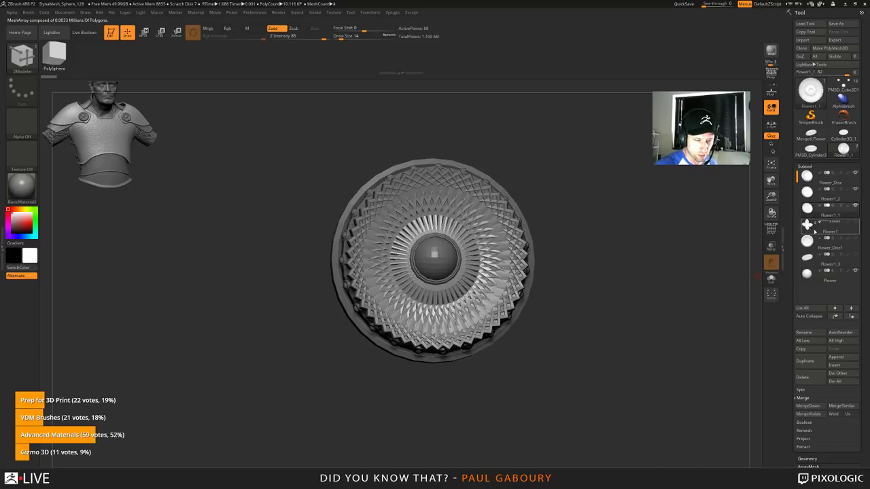
pyautogui.click(807, 166)
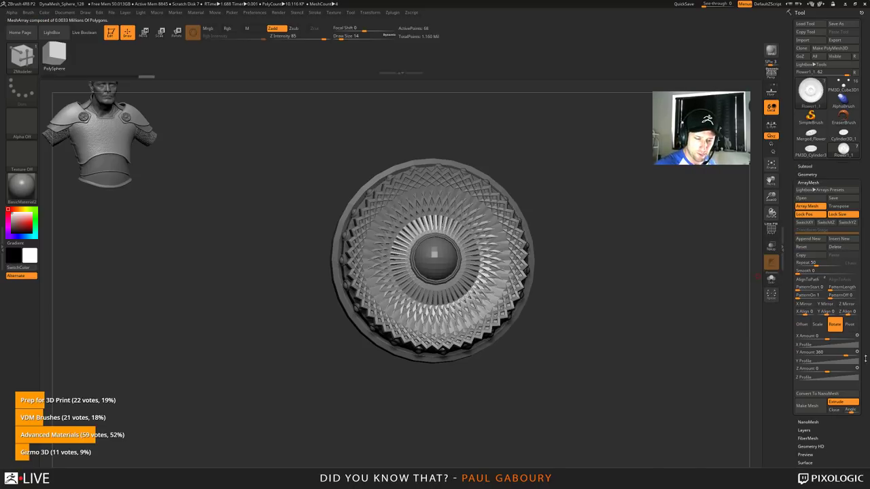
pyautogui.click(807, 405)
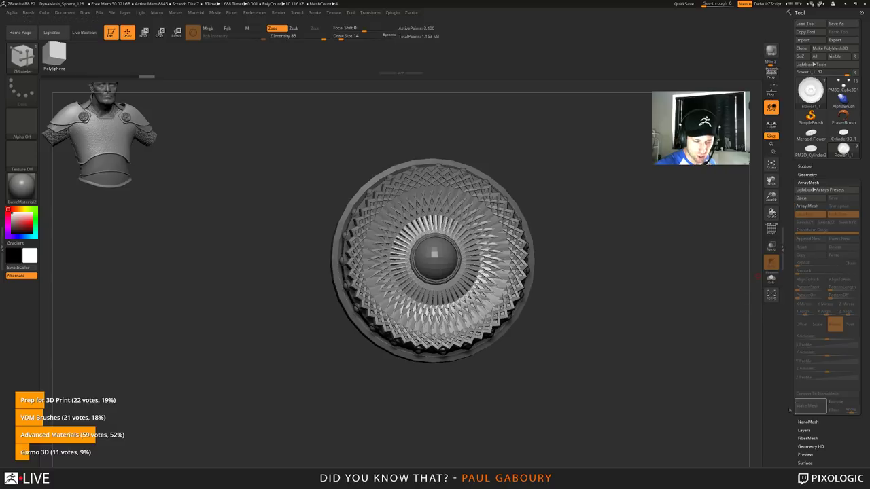
# Step: Merge the ornament's visible subtools again with the converted petals included, and switch to the new Merged_Flower1_1 tool
pyautogui.press('shift')
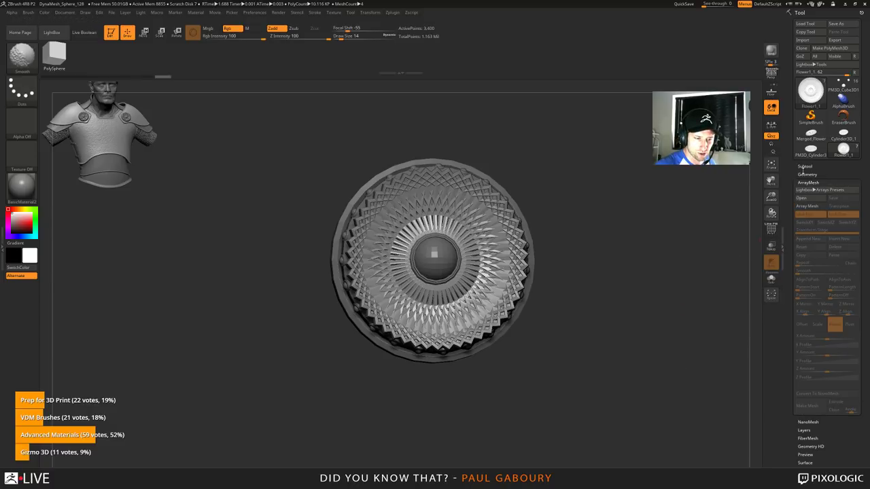
pyautogui.click(803, 167)
pyautogui.moveTo(864, 270); pyautogui.dragTo(864, 245)
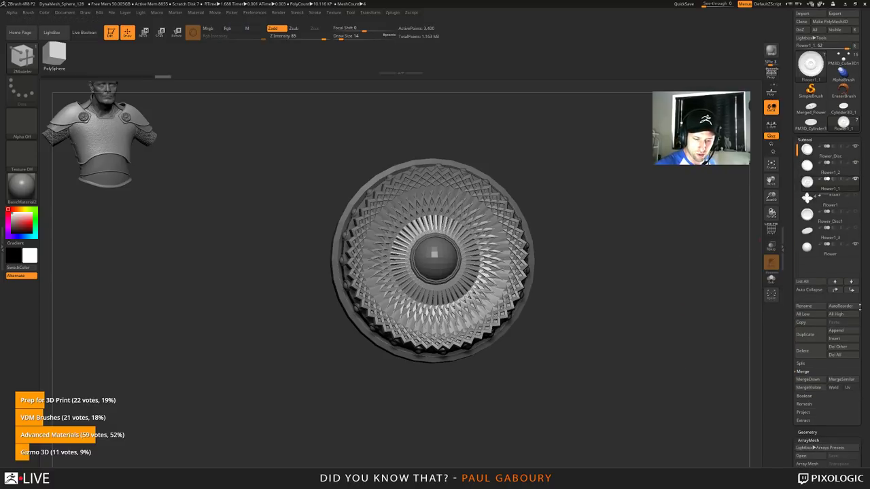
pyautogui.click(813, 389)
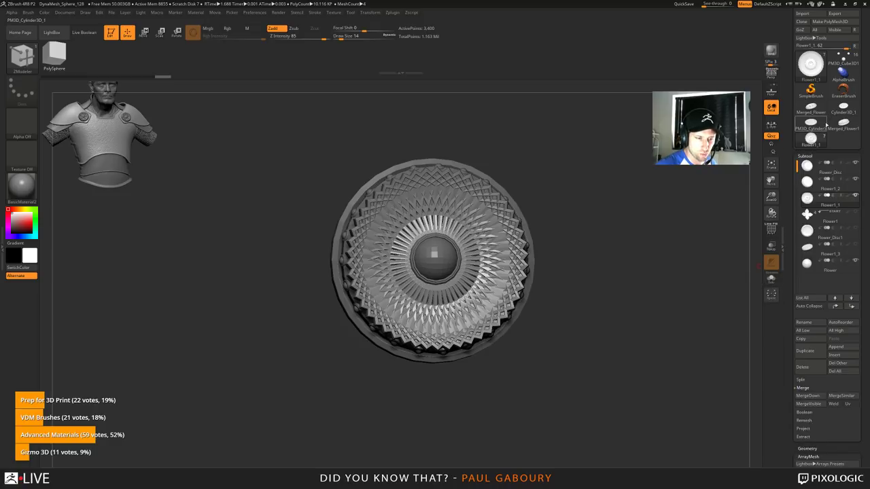
pyautogui.click(843, 122)
pyautogui.moveTo(693, 288); pyautogui.dragTo(663, 277)
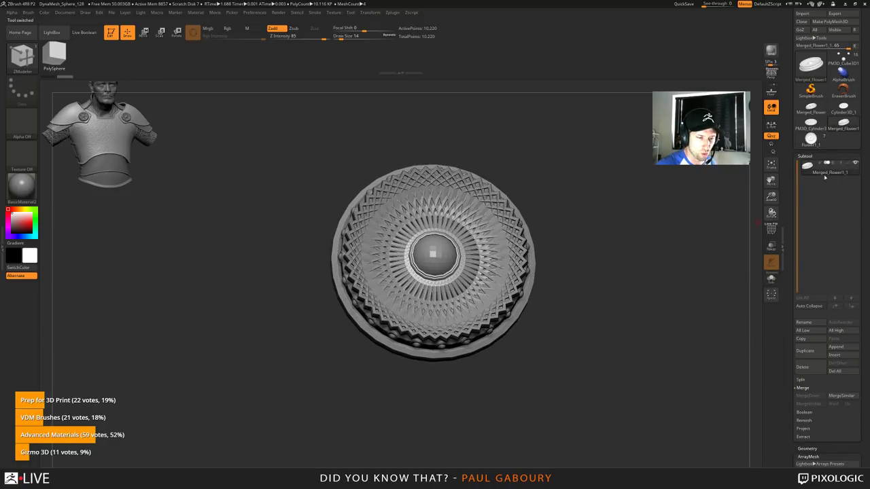
# Step: Return to the multi-subtool Flower1_1 ornament, undo the petals' Make Mesh, and set the array's repeat count to 8
pyautogui.click(812, 140)
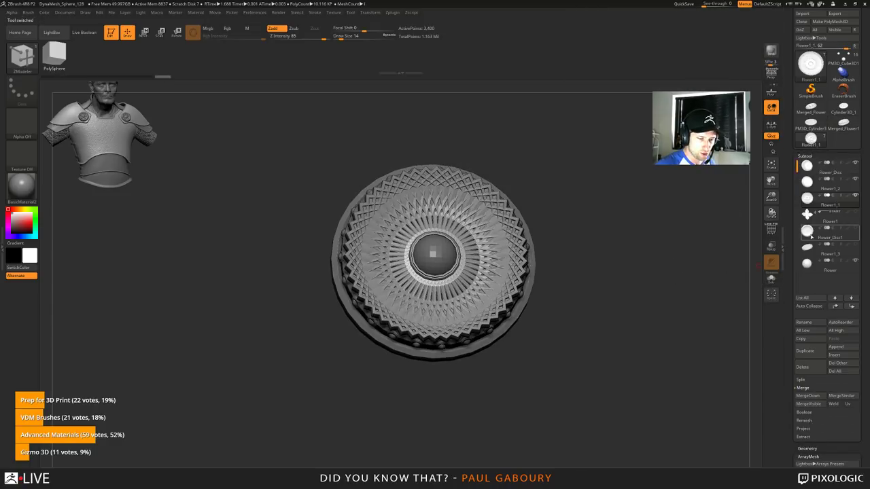
pyautogui.hotkey('ctrl', 'z')
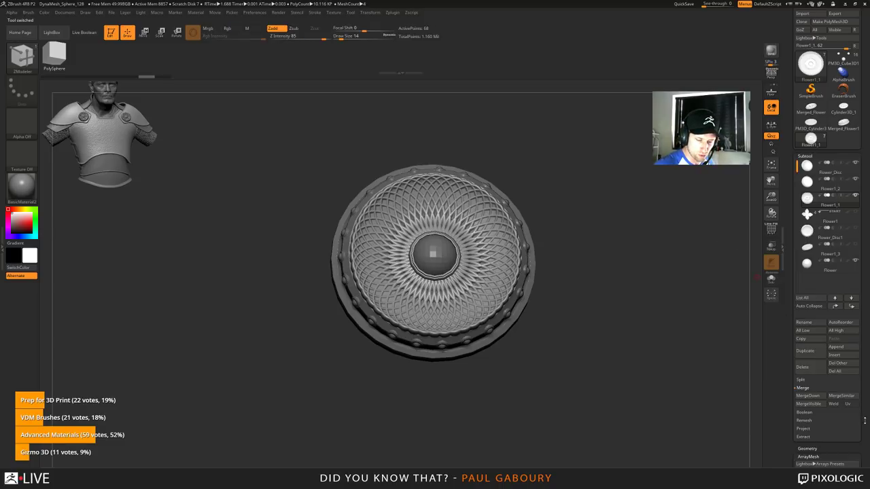
pyautogui.click(808, 457)
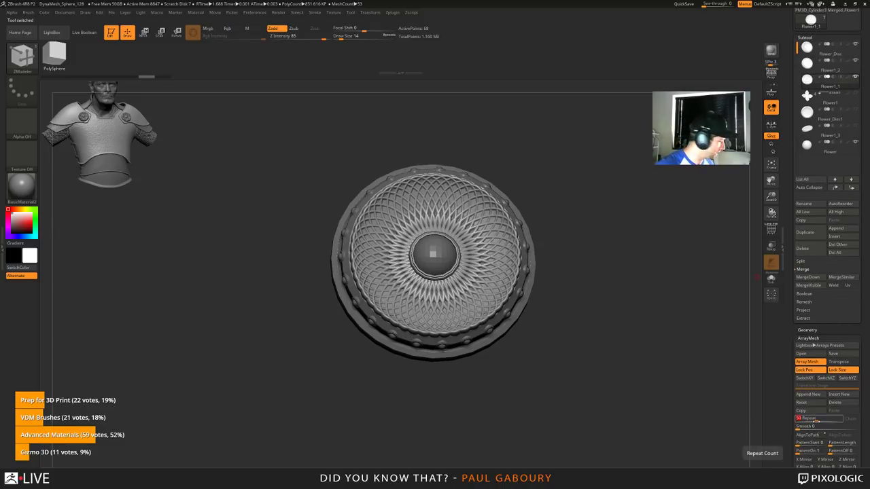
pyautogui.write('8')
pyautogui.press('Return')
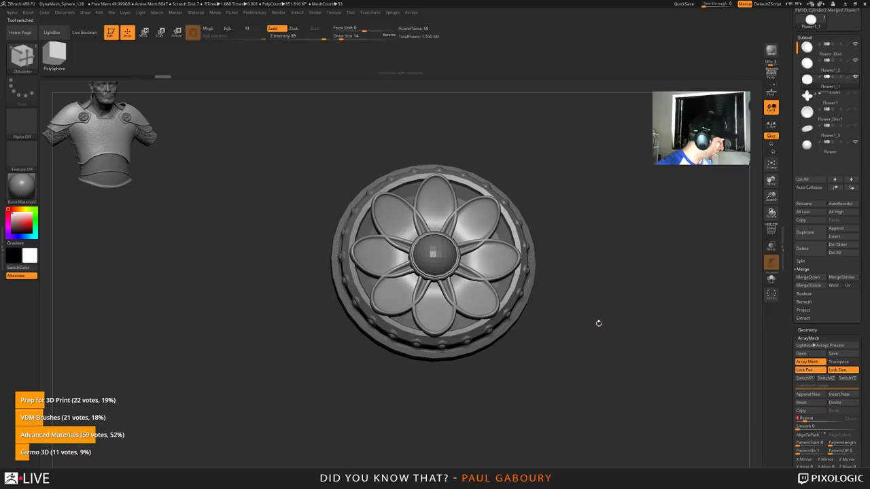
# Step: Turn off dynamic subdivision on the eight-petal array and convert it to real geometry with Make Mesh
pyautogui.hotkey('shift', 'd')
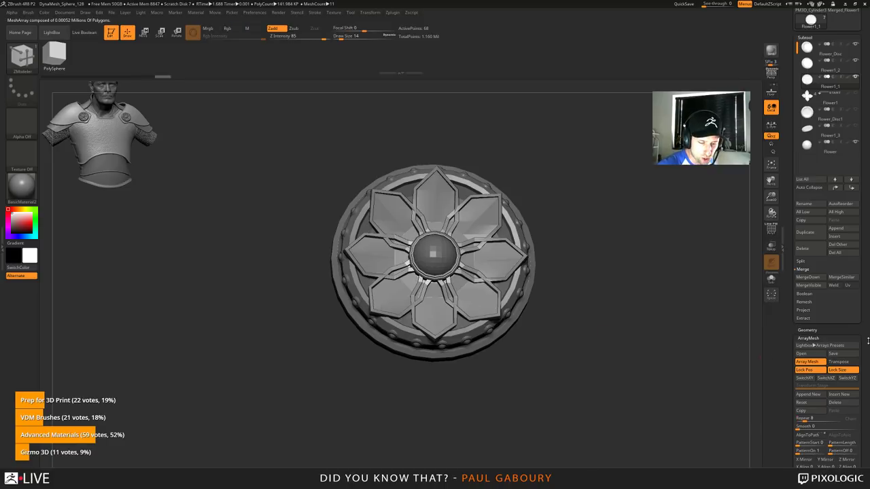
pyautogui.moveTo(863, 342); pyautogui.dragTo(861, 353)
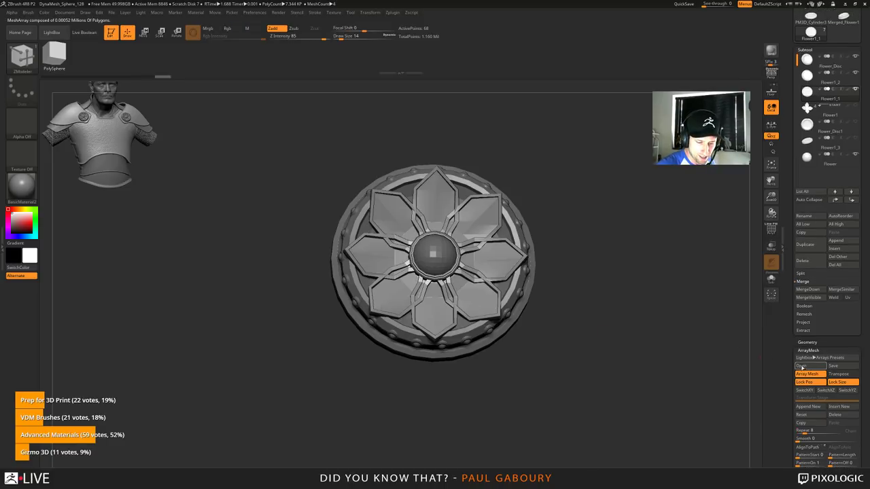
pyautogui.scroll(-5, 847, 393)
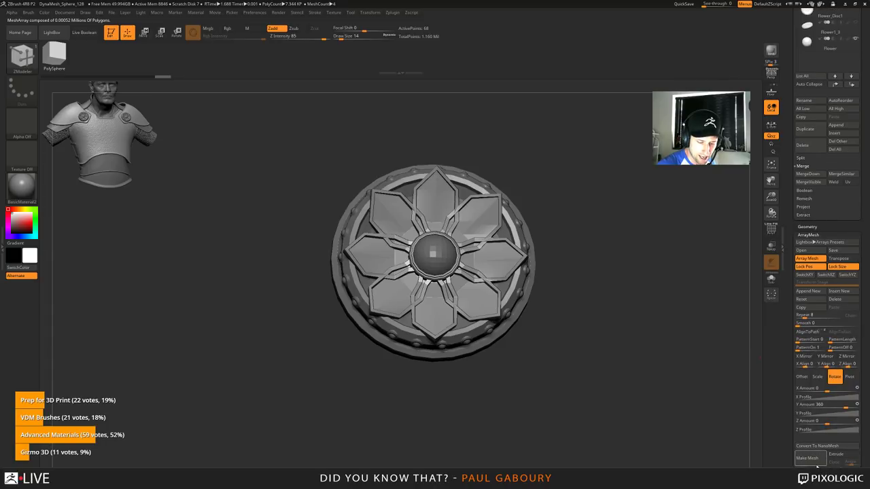
pyautogui.click(816, 461)
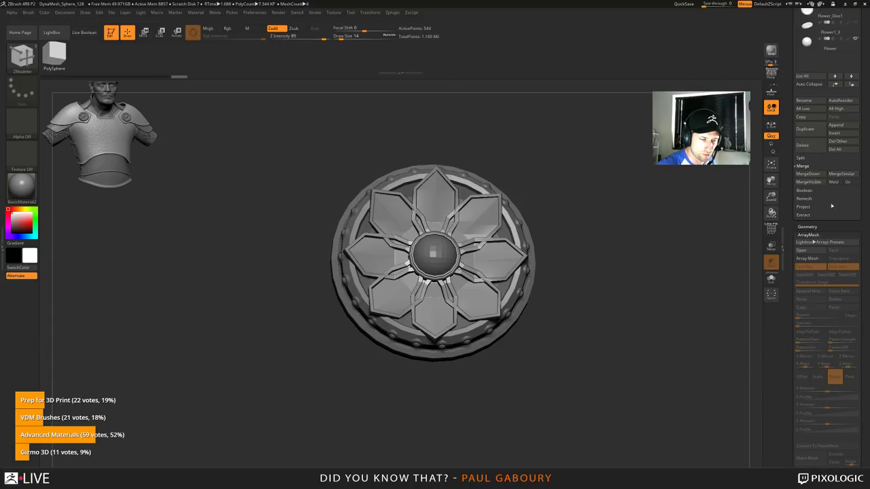
# Step: Merge the visible subtools of the eight-petal ornament into a new tool and inspect the merged result
pyautogui.scroll(10, 809, 177)
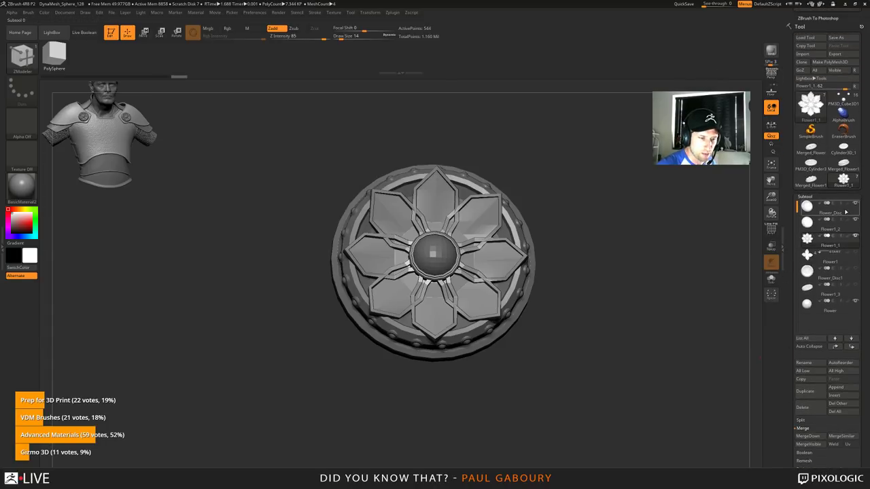
pyautogui.click(807, 188)
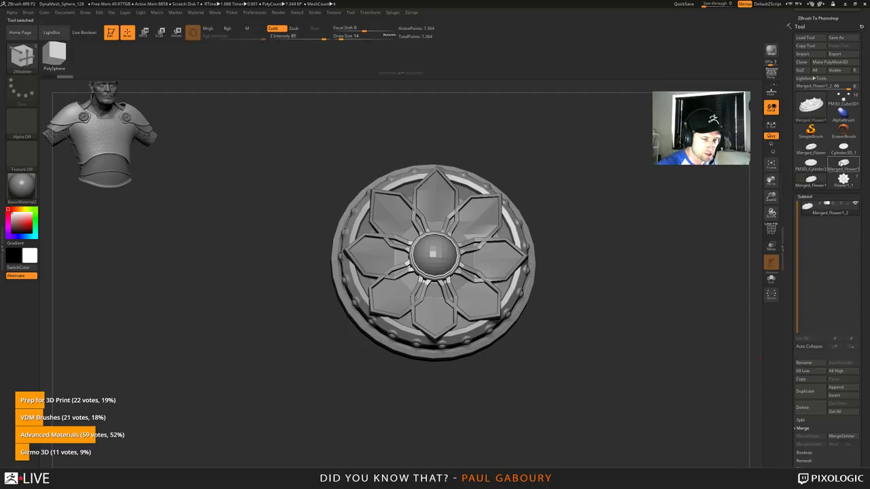
pyautogui.click(808, 188)
# Step: Go back to the multi-subtool Flower1_1 ornament, undo the Make Mesh, and set the petal array's repeat count to 4
pyautogui.click(843, 179)
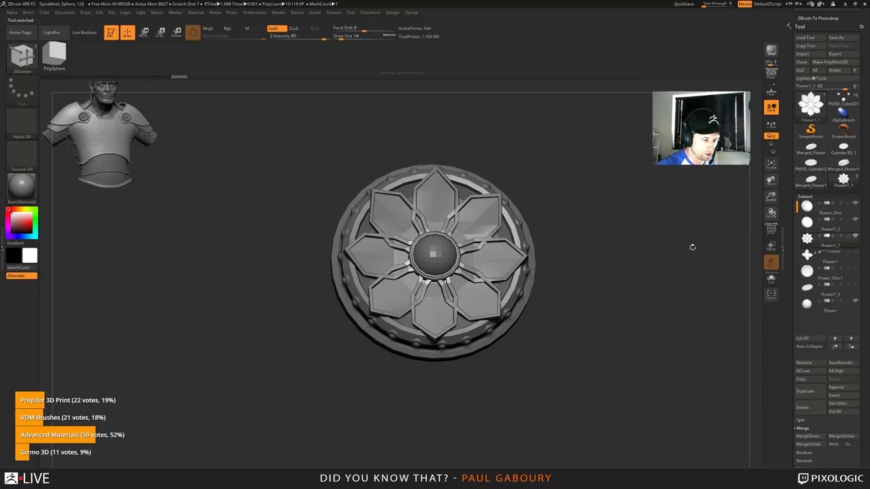
pyautogui.hotkey('ctrl', 'z')
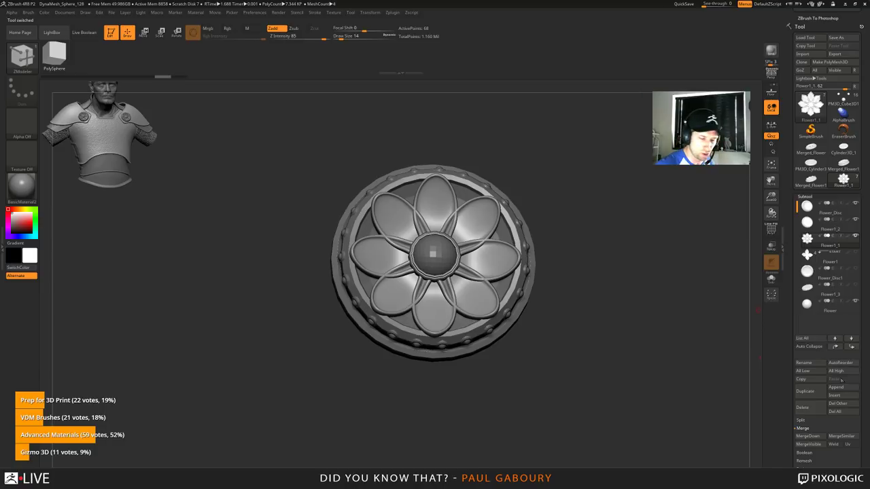
pyautogui.scroll(-5, 862, 377)
pyautogui.press('shift')
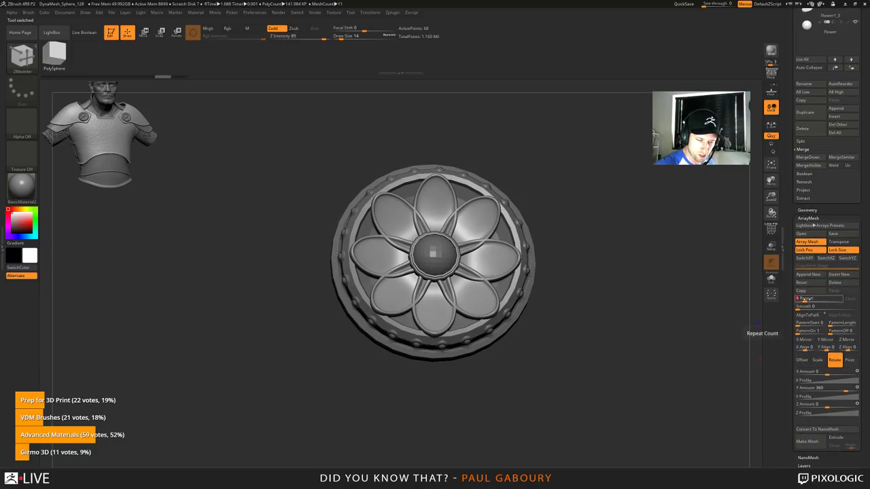
pyautogui.press('Return')
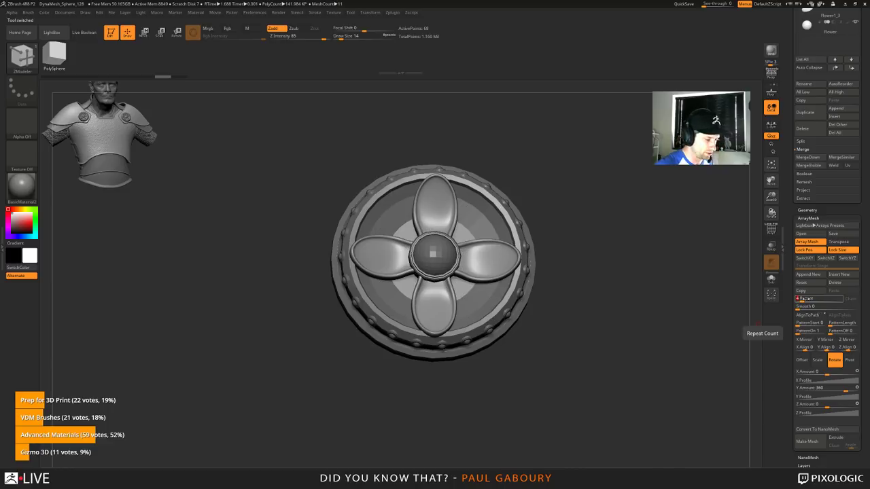
# Step: Widen the source petal sideways with the Gizmo so all four arrayed petals become broader
pyautogui.moveTo(671, 307); pyautogui.dragTo(666, 331)
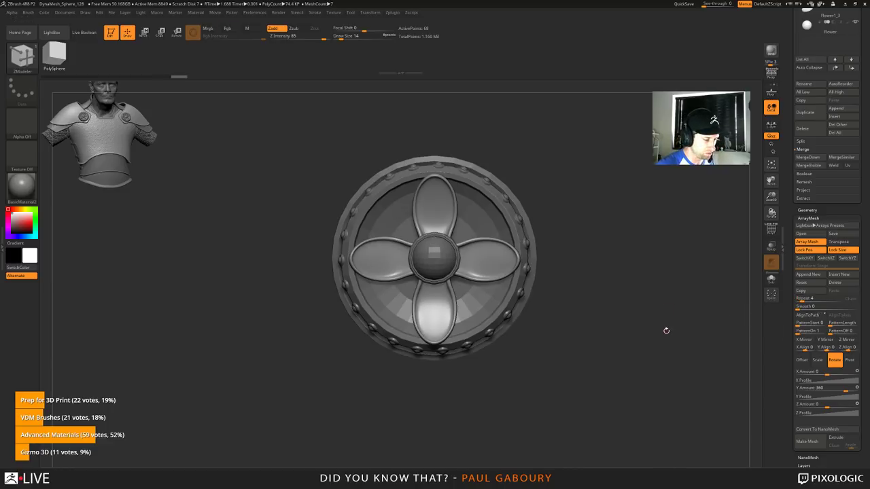
pyautogui.hotkey('shift', 'f')
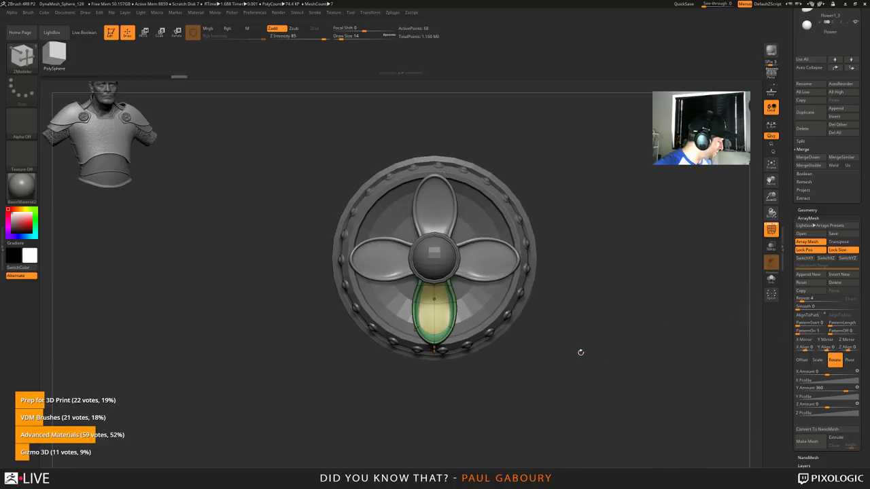
pyautogui.press('w')
pyautogui.moveTo(413, 269); pyautogui.dragTo(400, 275)
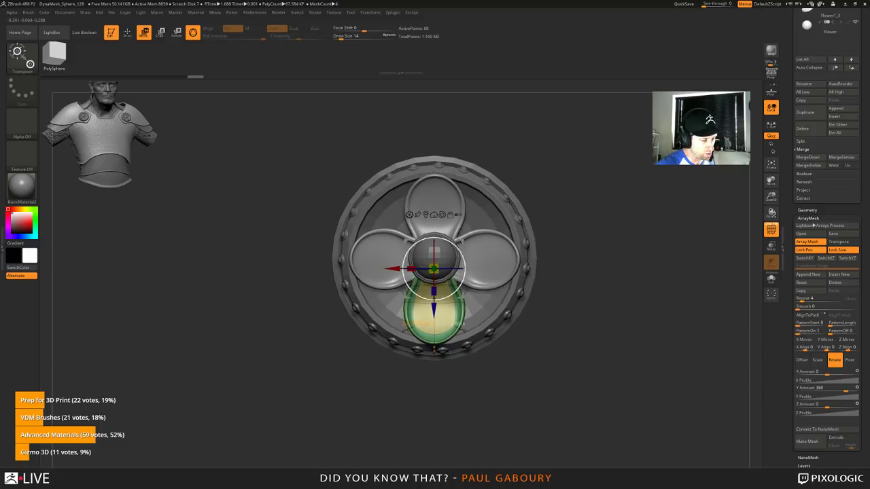
pyautogui.moveTo(549, 352)
pyautogui.mouseDown()
pyautogui.moveTo(567, 346)
pyautogui.moveTo(560, 353)
pyautogui.mouseUp()
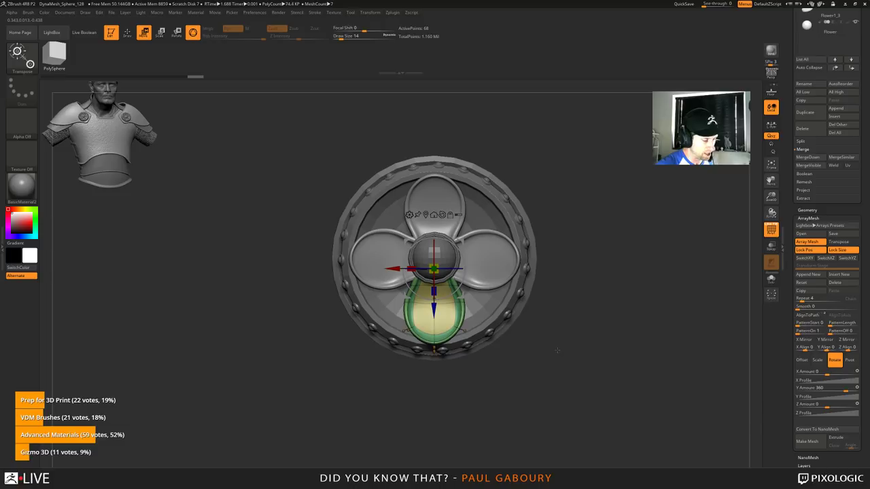
pyautogui.hotkey('shift', 'f')
pyautogui.press('q')
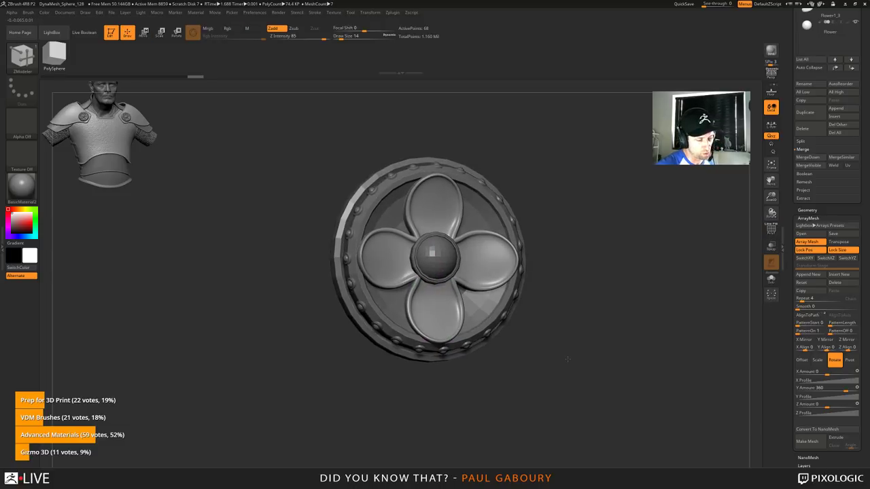
# Step: Turn off dynamic subdivision on the widened four-petal array and convert it with Make Mesh
pyautogui.hotkey('shift', 'd')
pyautogui.keyDown('shift'); pyautogui.moveTo(641, 358); pyautogui.dragTo(621, 369); pyautogui.keyUp('shift')
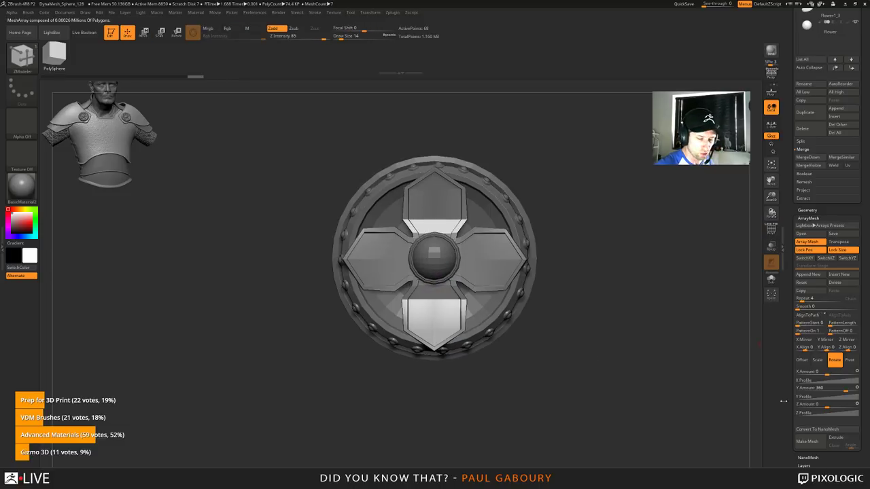
pyautogui.click(811, 442)
# Step: Merge the four-petal ornament's visible subtools into a new tool and switch to that Merged_Flower1_3 tool
pyautogui.moveTo(865, 348); pyautogui.dragTo(864, 419)
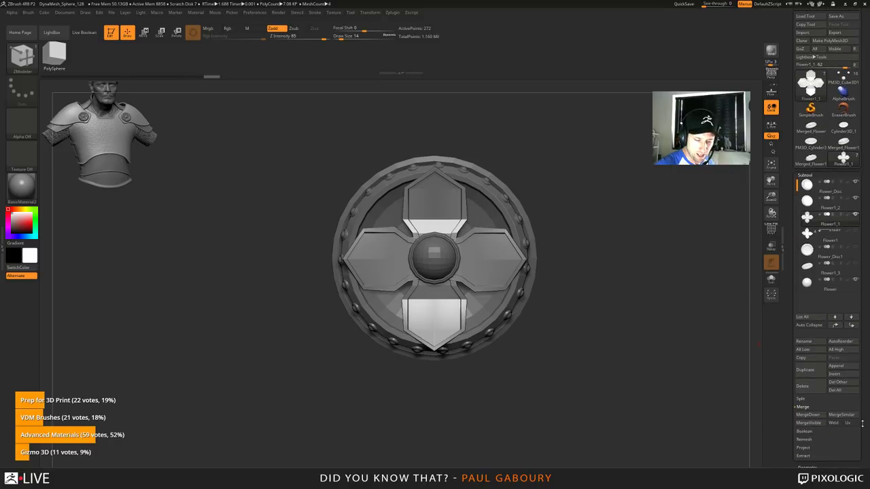
pyautogui.click(810, 423)
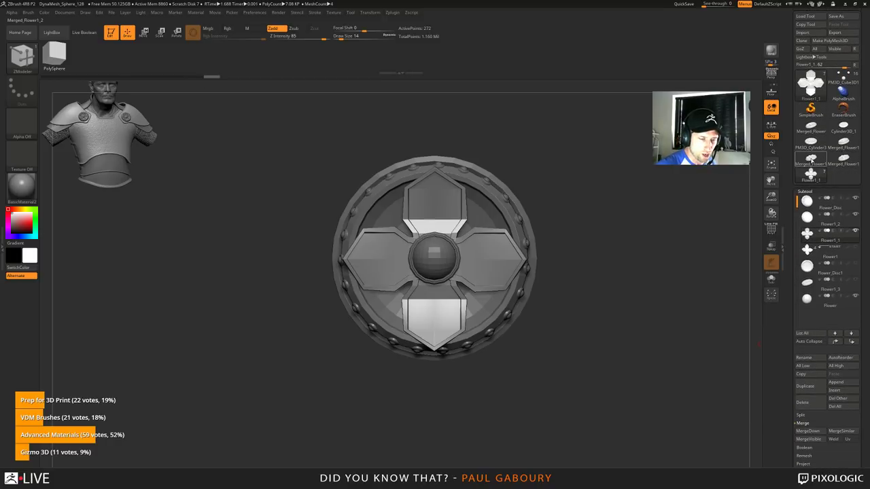
pyautogui.click(810, 159)
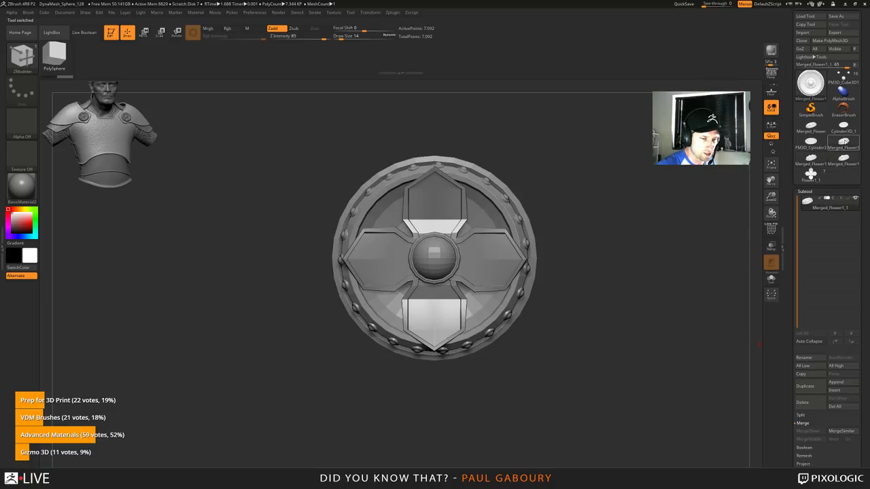
pyautogui.click(844, 142)
pyautogui.click(844, 158)
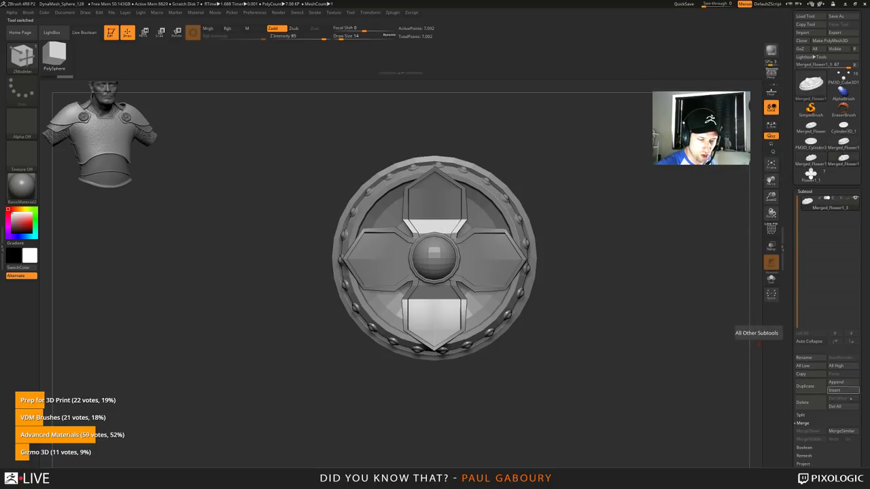
# Step: Insert the merged eight-petal flower below the four-petal one, and append the merged dense-petal flower as a third subtool
pyautogui.click(843, 390)
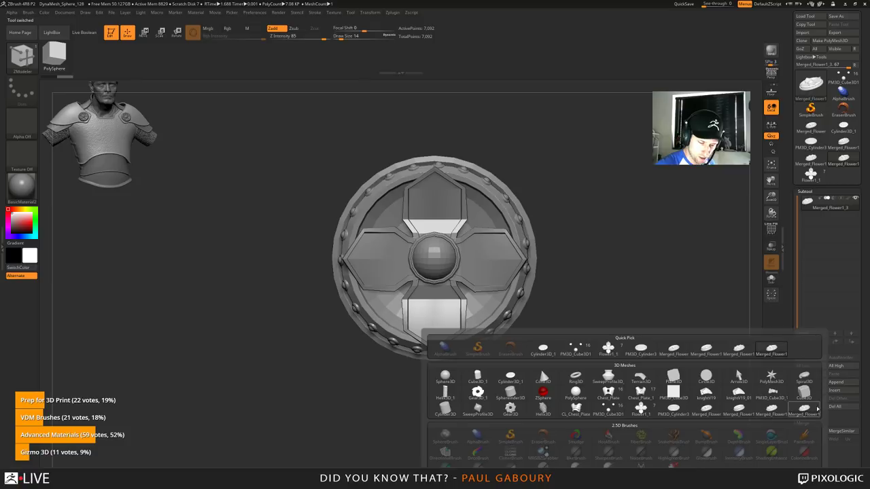
pyautogui.click(771, 408)
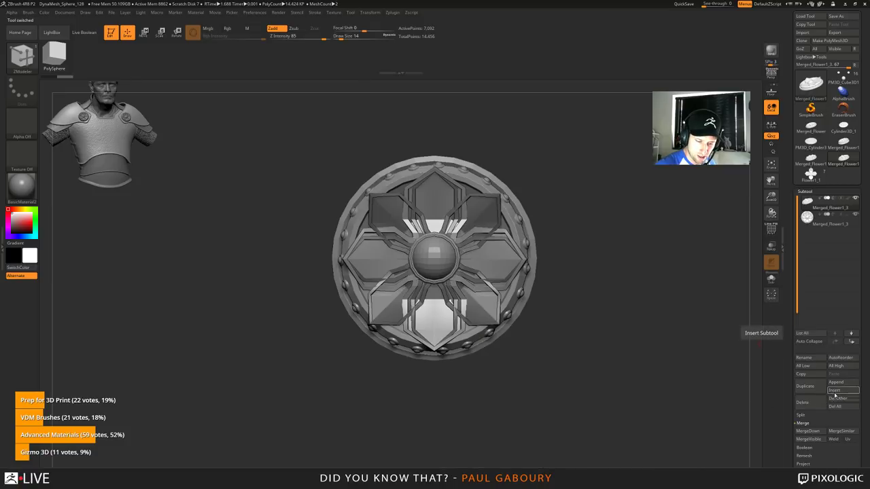
pyautogui.click(836, 384)
pyautogui.click(739, 409)
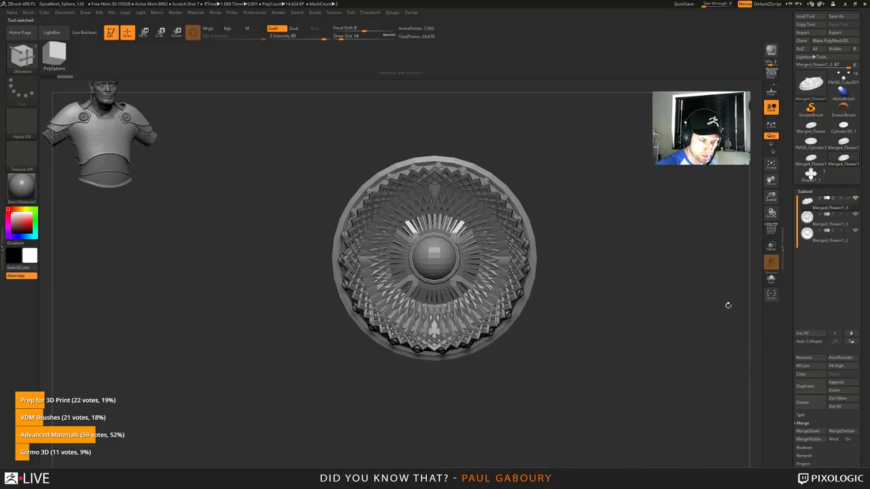
# Step: Rename the four-petal subtool Flower1 and the eight-petal subtool Flower2
pyautogui.click(811, 356)
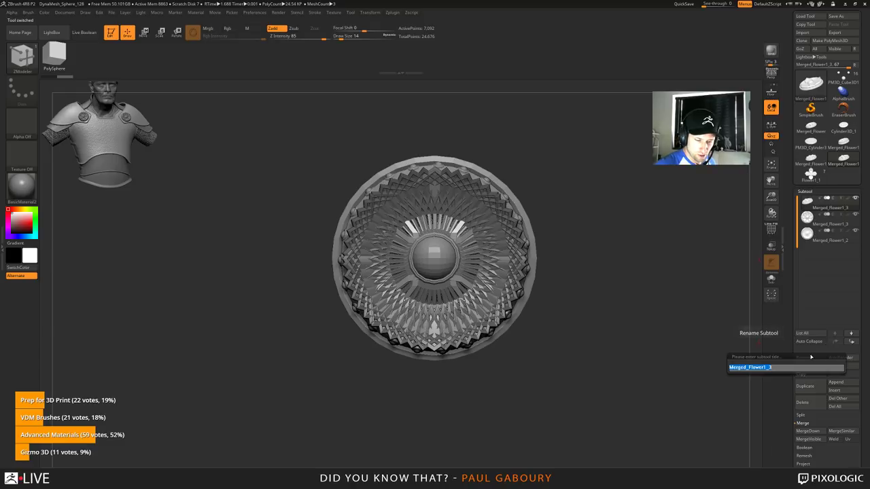
pyautogui.write('Flower1')
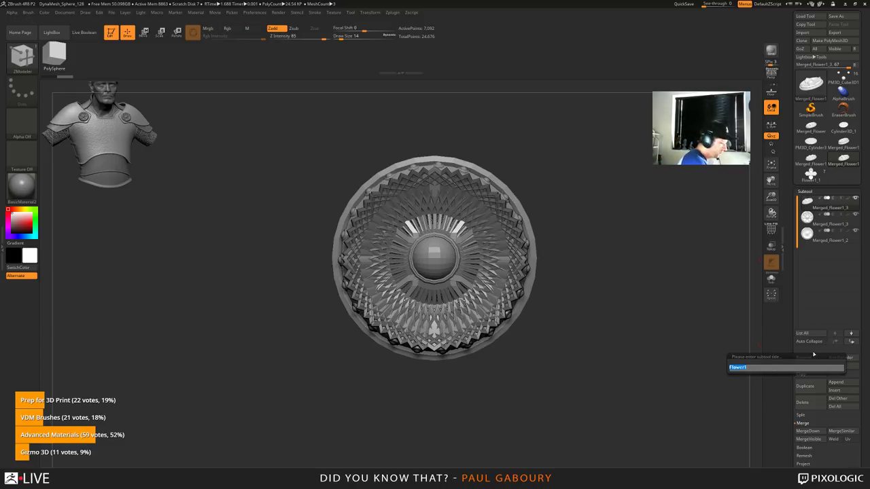
pyautogui.press('Return')
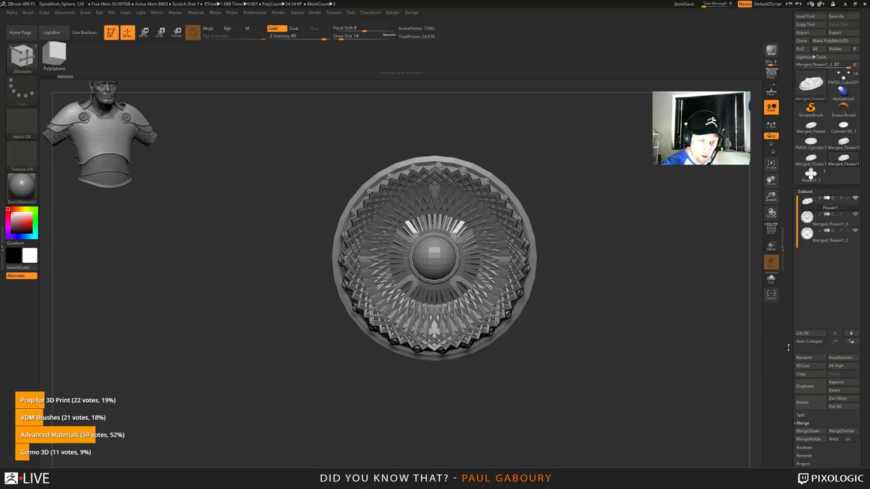
pyautogui.click(808, 230)
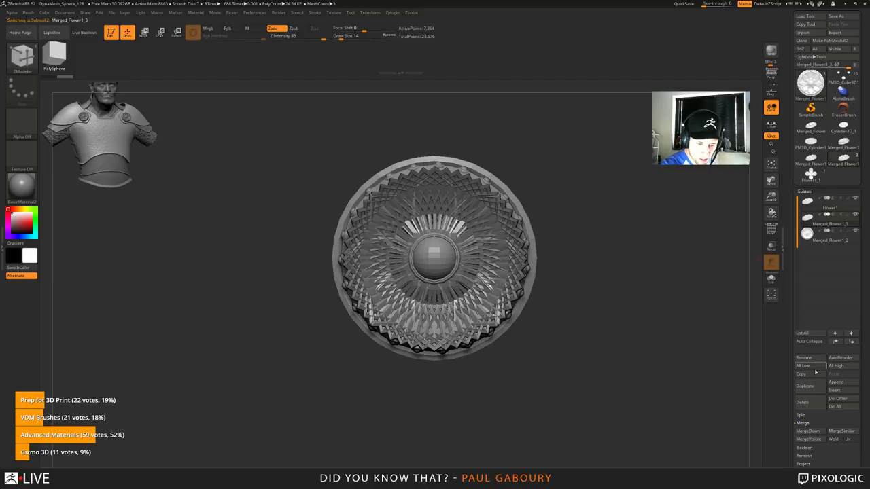
pyautogui.click(807, 359)
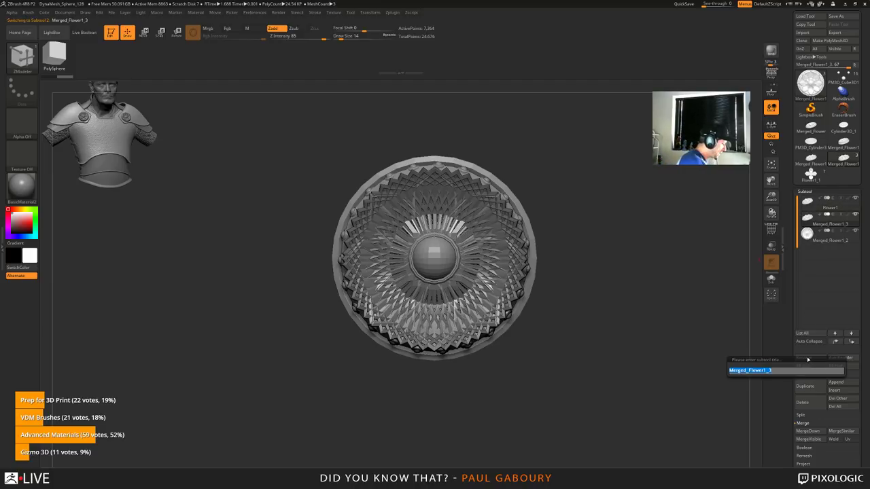
pyautogui.write('Flower2')
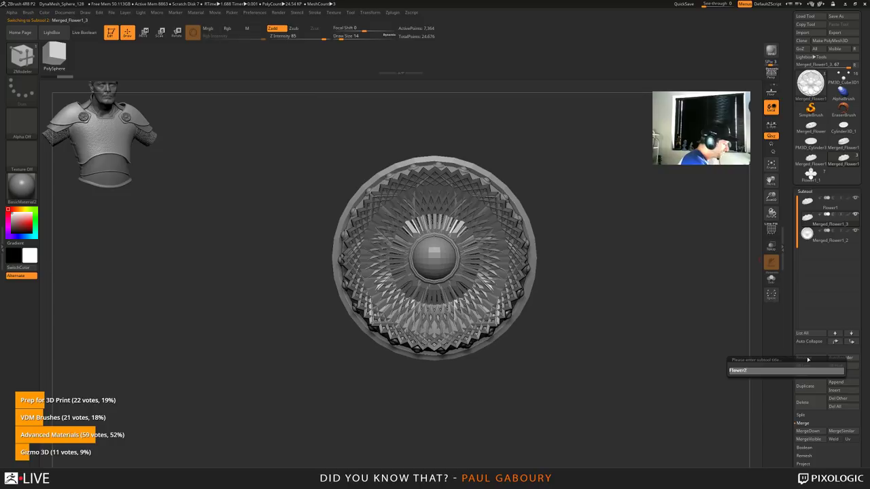
pyautogui.press('Return')
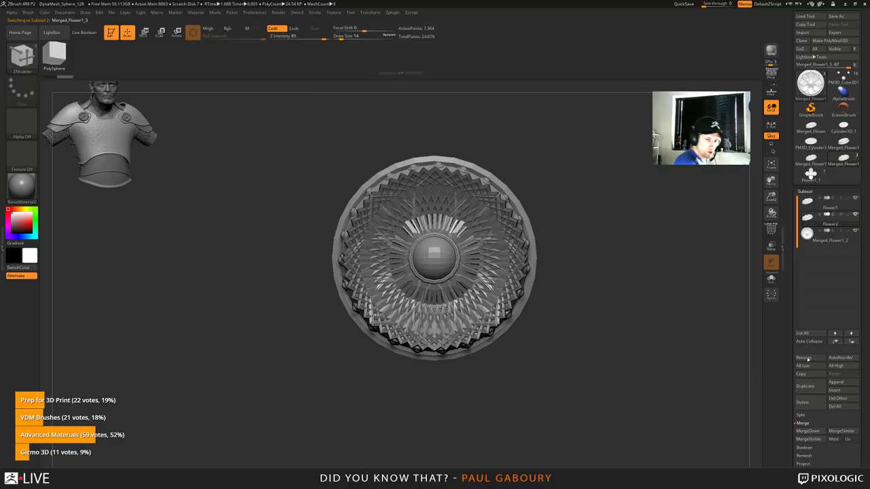
# Step: Rename the dense-petal flower subtool Flower3
pyautogui.click(807, 234)
pyautogui.click(807, 358)
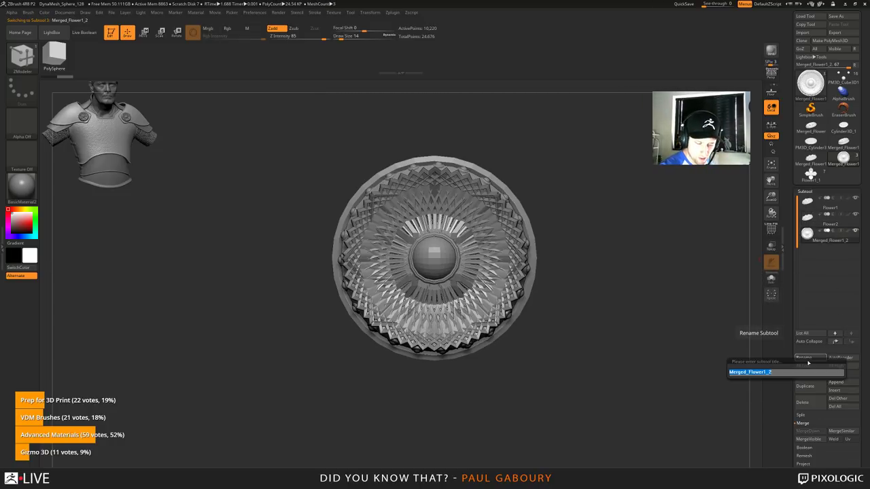
pyautogui.write('Flower')
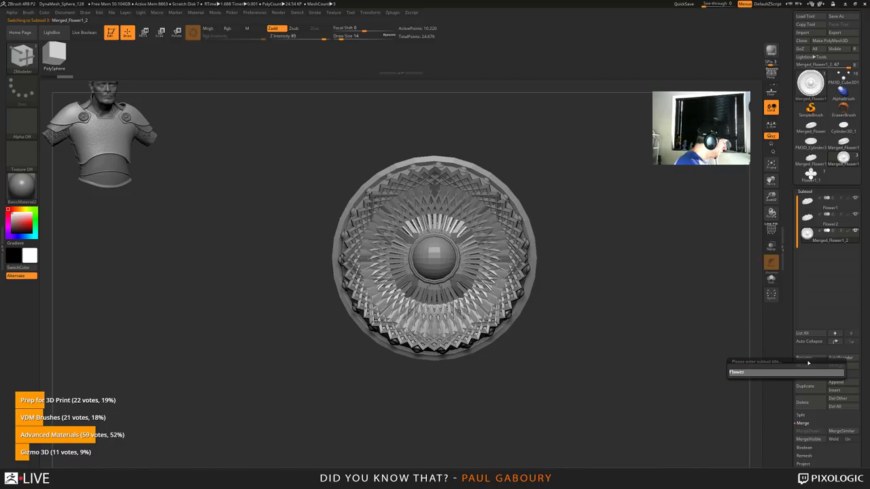
pyautogui.press('Return')
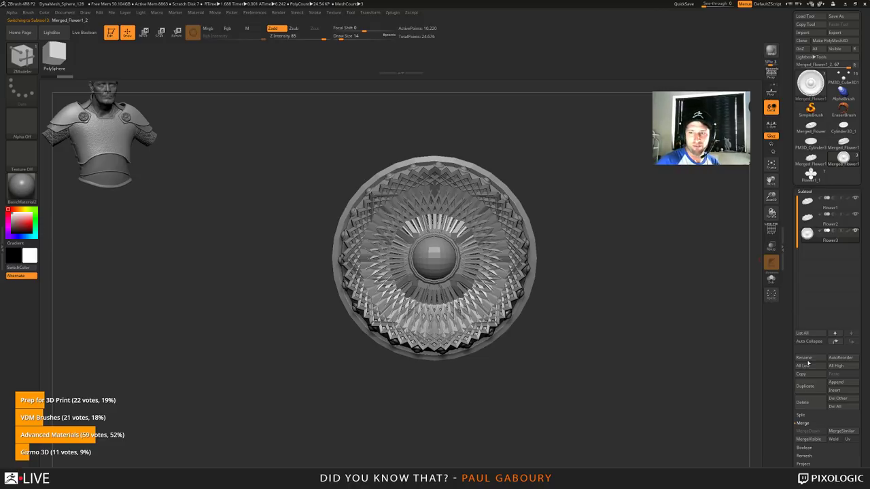
# Step: Select the Flower1 subtool and switch to the IMM Primitives brush
pyautogui.click(808, 204)
pyautogui.moveTo(670, 326)
pyautogui.mouseDown()
pyautogui.moveTo(690, 228)
pyautogui.moveTo(659, 316)
pyautogui.mouseUp()
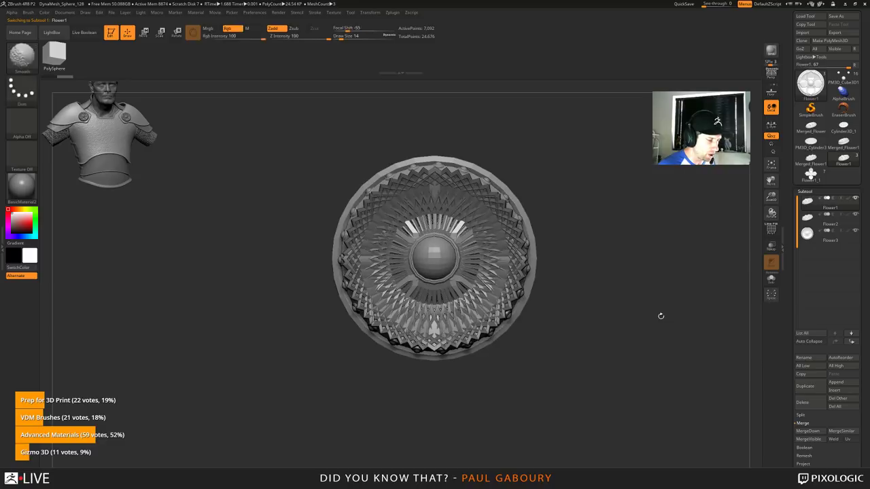
pyautogui.press('b')
pyautogui.press('i')
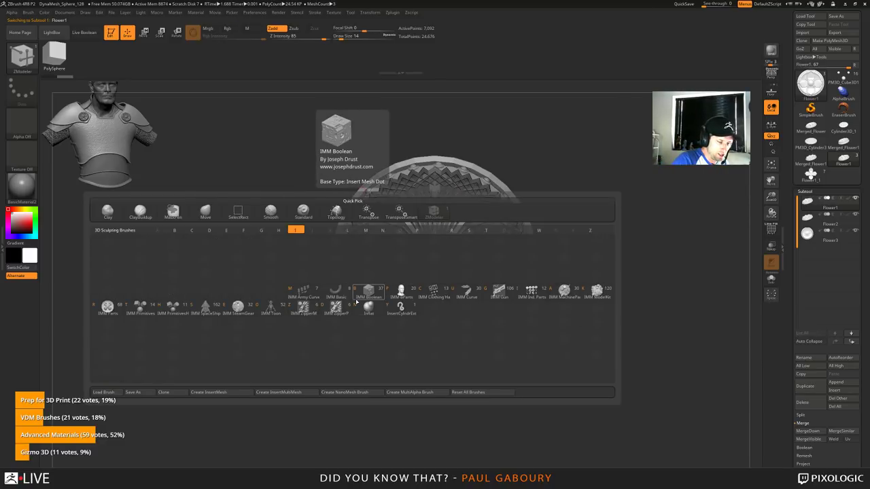
pyautogui.click(139, 310)
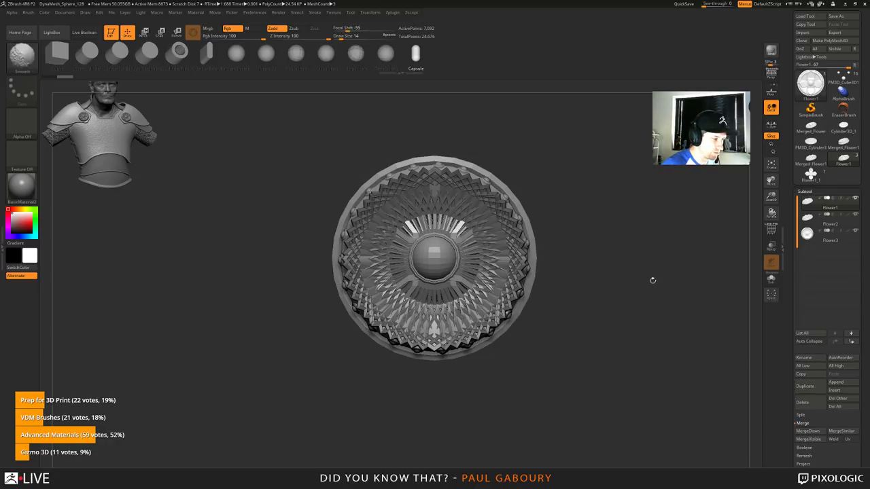
# Step: Create an InsertMultiMesh brush from the three flower subtools
pyautogui.keyDown('alt'); pyautogui.moveTo(653, 279); pyautogui.dragTo(605, 308, button='right'); pyautogui.keyUp('alt')
pyautogui.keyDown('ctrl'); pyautogui.moveTo(605, 308); pyautogui.dragTo(614, 327, button='right'); pyautogui.keyUp('ctrl')
pyautogui.moveTo(614, 326)
pyautogui.mouseDown()
pyautogui.moveTo(599, 302)
pyautogui.moveTo(629, 330)
pyautogui.moveTo(605, 324)
pyautogui.mouseUp()
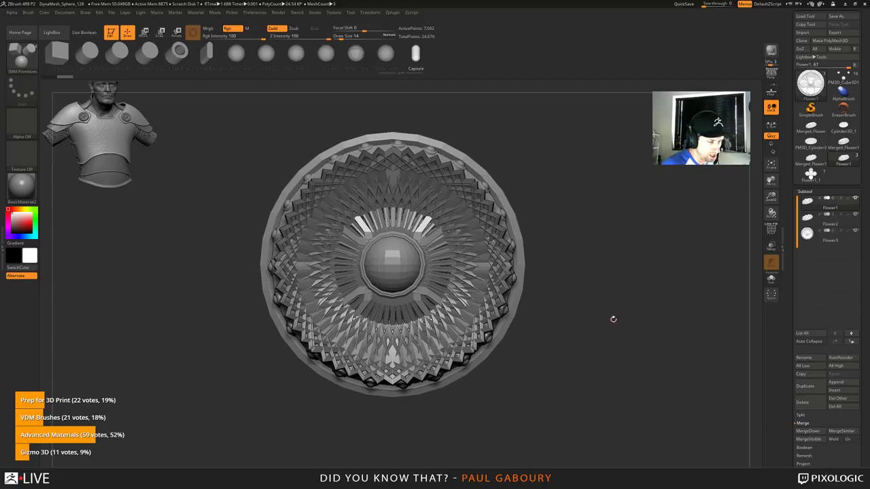
pyautogui.click(30, 13)
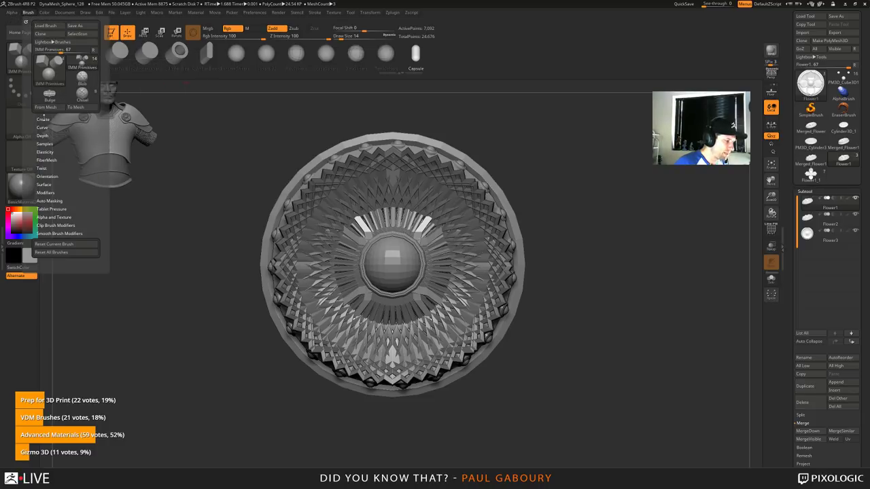
pyautogui.click(43, 119)
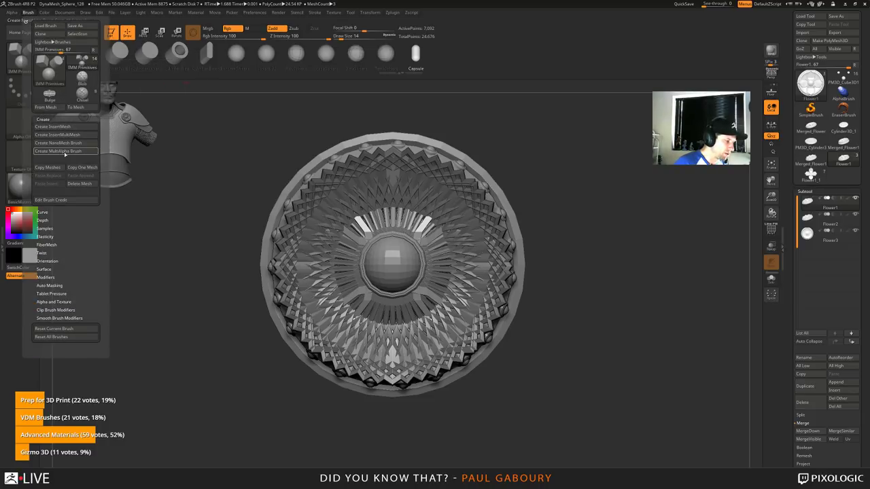
pyautogui.click(68, 153)
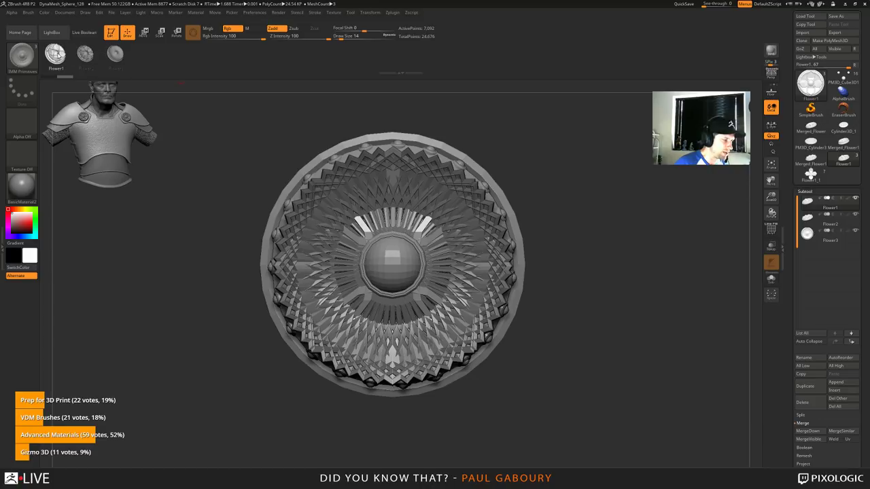
pyautogui.click(31, 13)
pyautogui.click(77, 28)
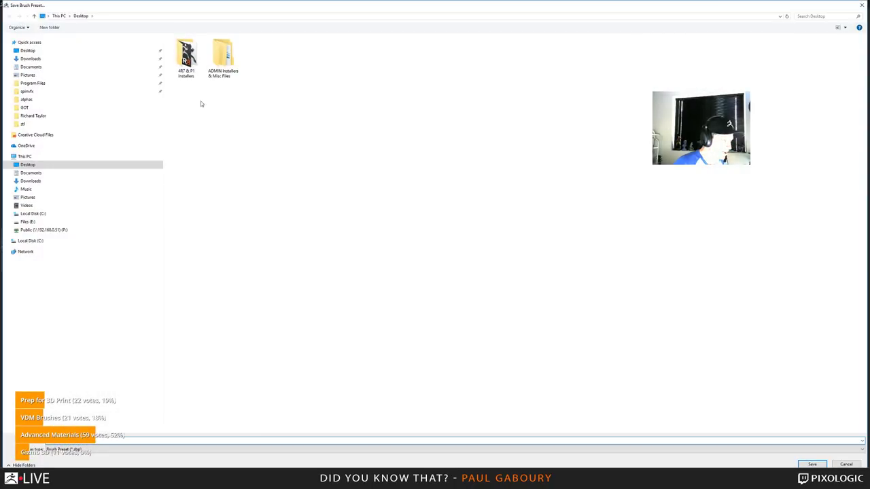
pyautogui.click(27, 51)
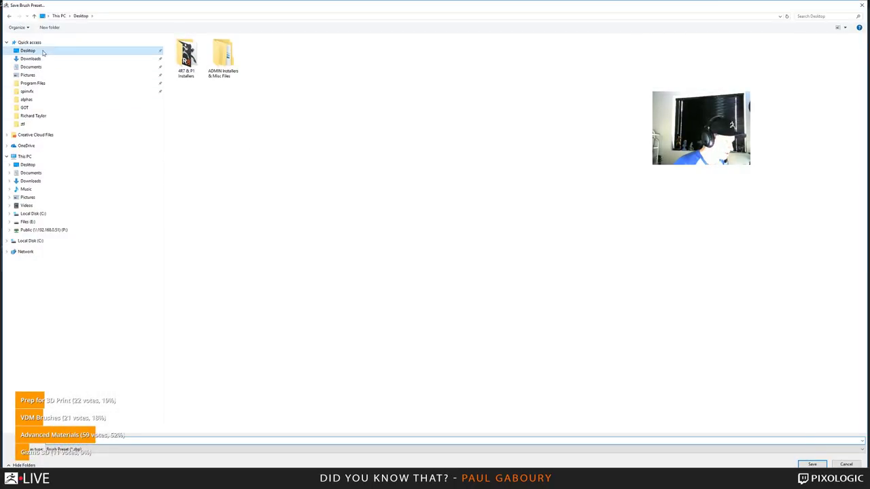
pyautogui.doubleClick(18, 157)
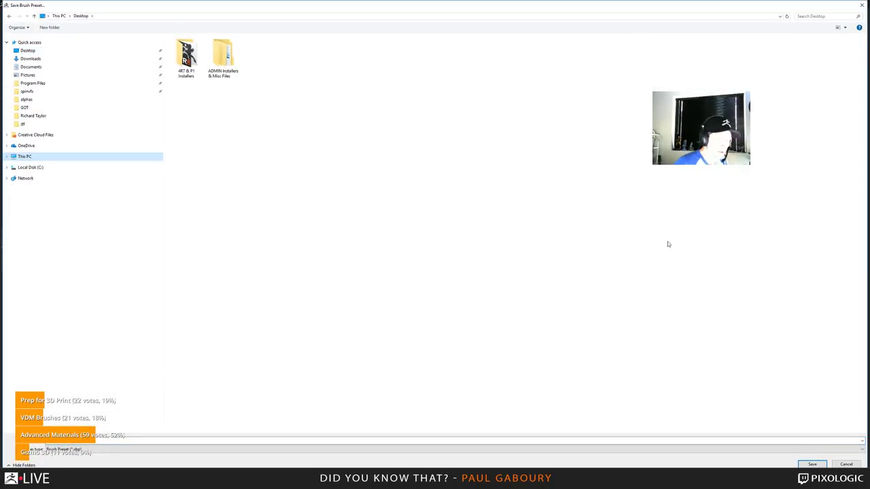
pyautogui.click(846, 464)
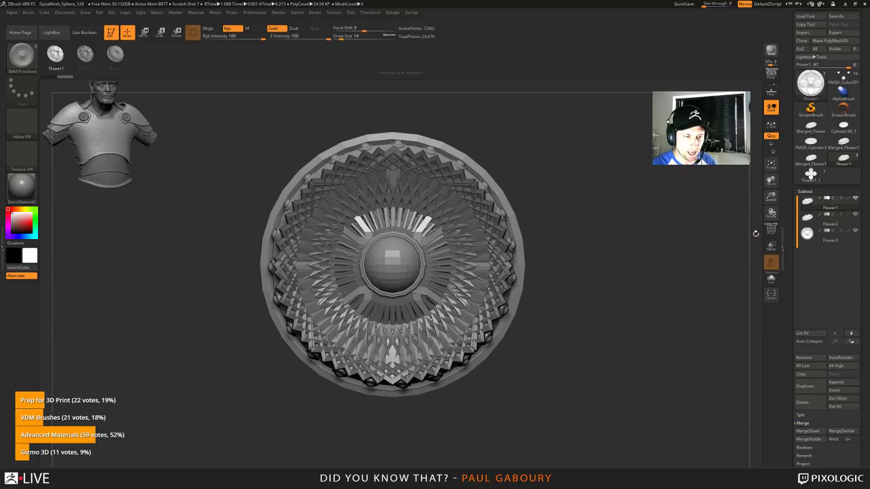
# Step: Switch to the knight bust tool PM3D_Cube3D1 and face it from the front
pyautogui.click(842, 77)
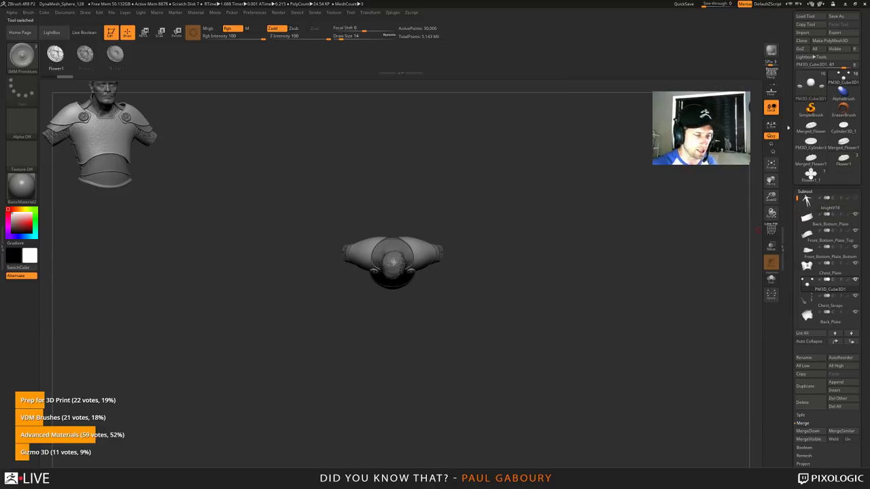
pyautogui.moveTo(573, 269); pyautogui.dragTo(569, 337, button='right')
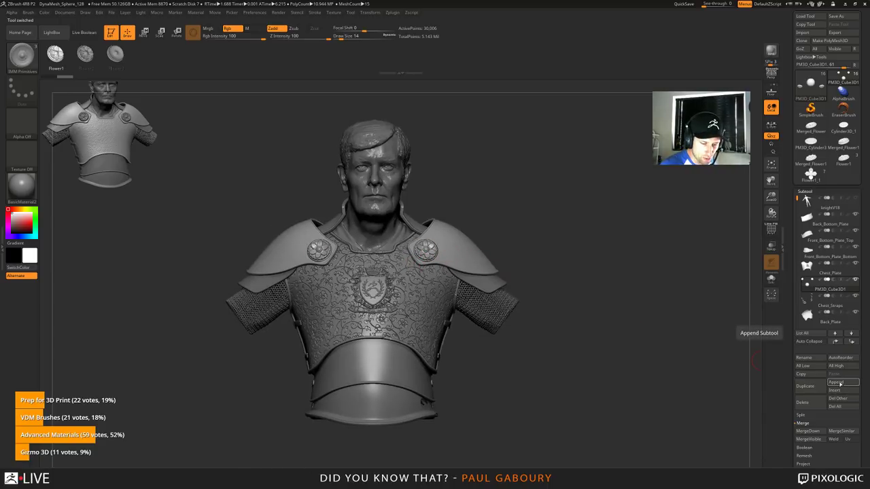
pyautogui.click(843, 391)
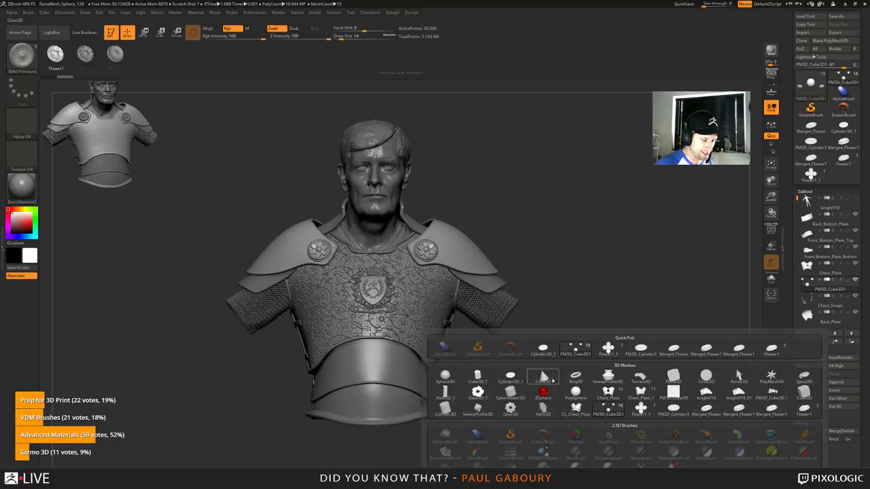
pyautogui.moveTo(502, 383)
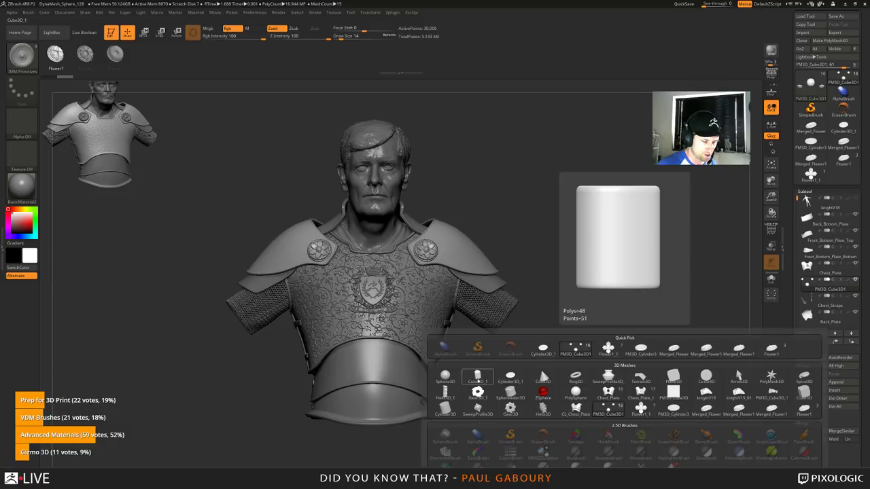
pyautogui.click(478, 378)
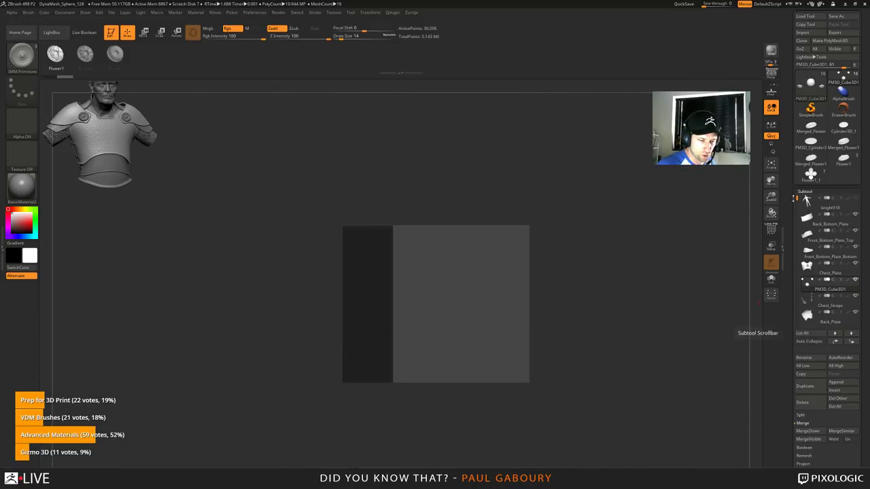
pyautogui.moveTo(797, 189); pyautogui.dragTo(797, 316)
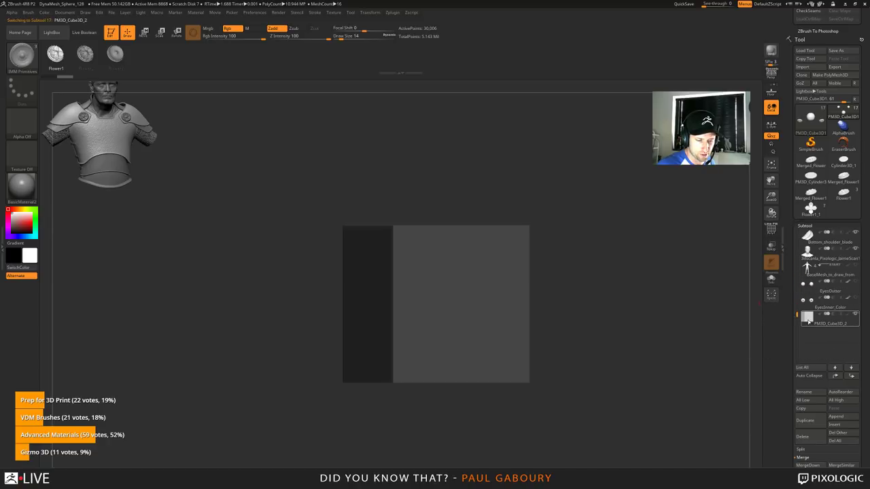
pyautogui.click(807, 319)
pyautogui.click(811, 436)
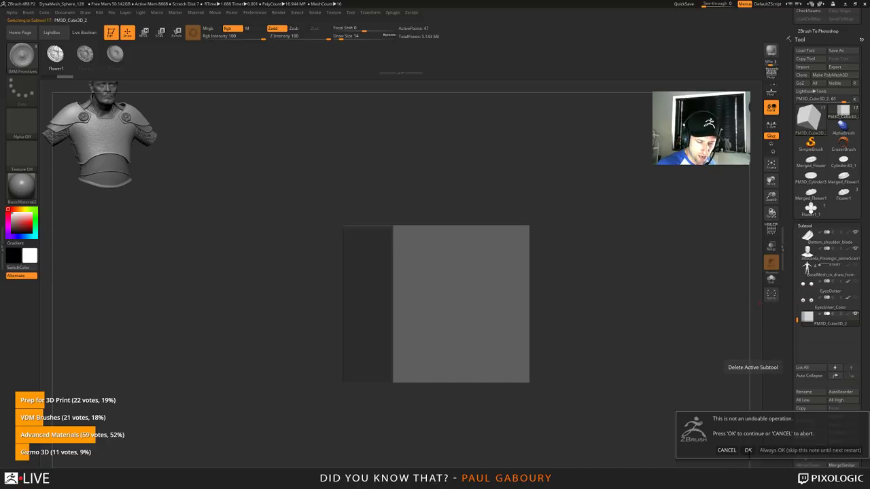
pyautogui.click(747, 450)
# Step: Insert a Cube3D subtool directly below the knight's PM3D_Cube3D1 subtool
pyautogui.moveTo(796, 320); pyautogui.dragTo(791, 248)
pyautogui.click(808, 288)
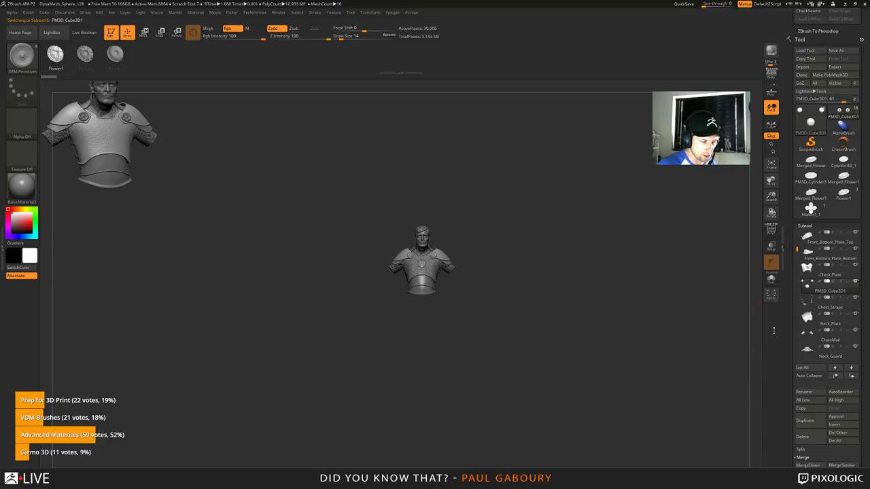
pyautogui.press('f')
pyautogui.keyDown('ctrl'); pyautogui.moveTo(654, 304); pyautogui.dragTo(657, 344, button='right'); pyautogui.keyUp('ctrl')
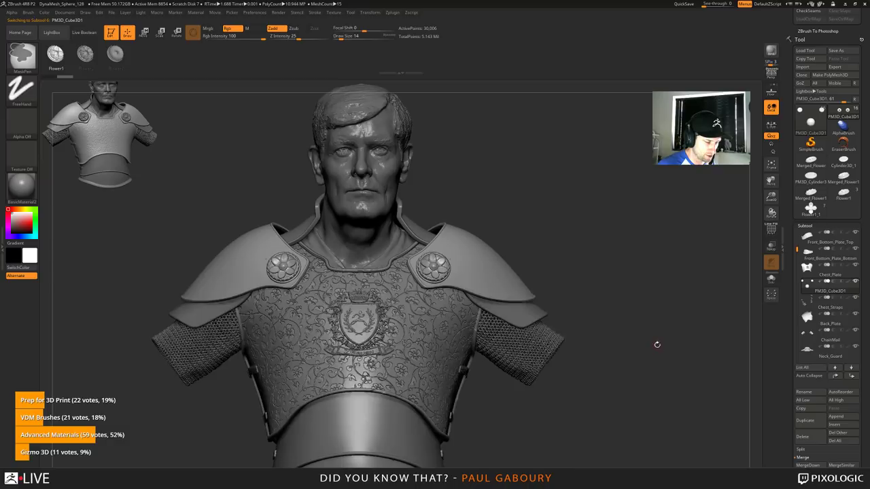
pyautogui.moveTo(797, 251); pyautogui.dragTo(797, 267)
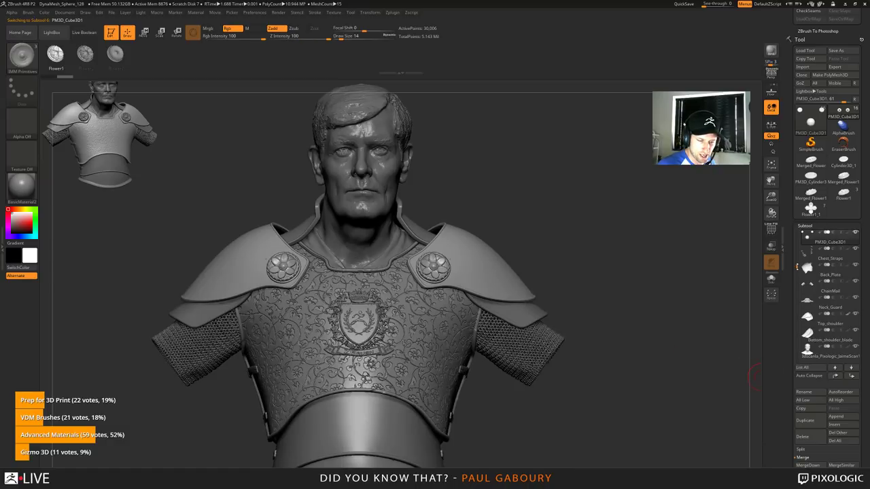
pyautogui.click(846, 427)
pyautogui.click(481, 379)
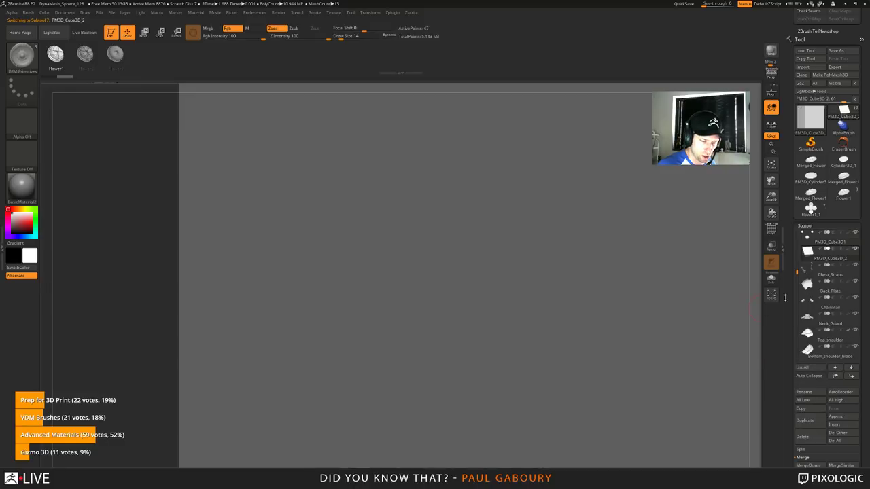
pyautogui.keyDown('ctrl'); pyautogui.moveTo(605, 299); pyautogui.dragTo(486, 265, button='right'); pyautogui.keyUp('ctrl')
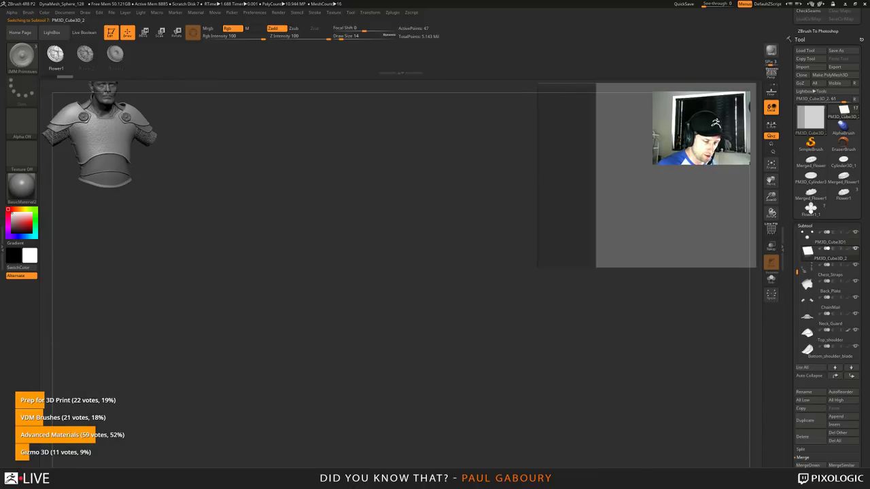
pyautogui.moveTo(698, 320)
pyautogui.keyDown('alt'); pyautogui.mouseDown(button='right')
pyautogui.moveTo(588, 391)
pyautogui.moveTo(564, 377)
pyautogui.moveTo(641, 328)
pyautogui.mouseUp(button='right'); pyautogui.keyUp('alt')
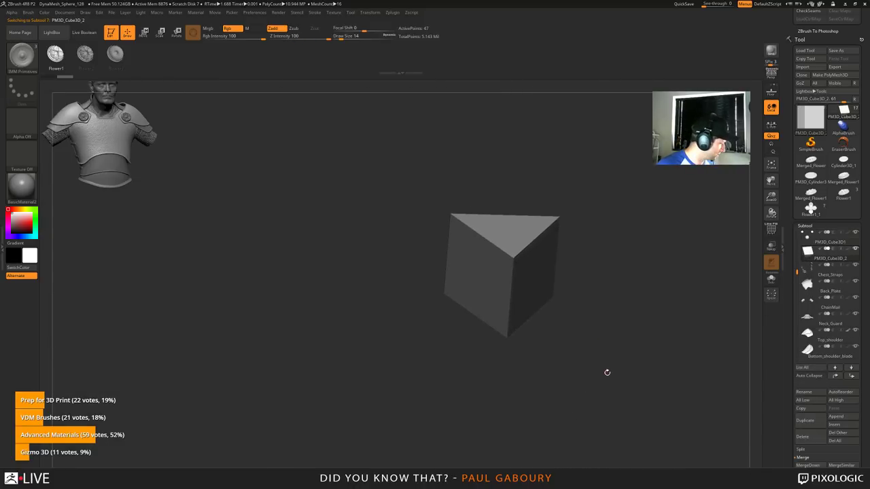
# Step: Shrink the inserted cube and place it just beneath the knight's bottom armor plate
pyautogui.press('w')
pyautogui.moveTo(503, 269)
pyautogui.mouseDown()
pyautogui.moveTo(479, 273)
pyautogui.moveTo(487, 271)
pyautogui.mouseUp()
pyautogui.moveTo(644, 317); pyautogui.dragTo(676, 380)
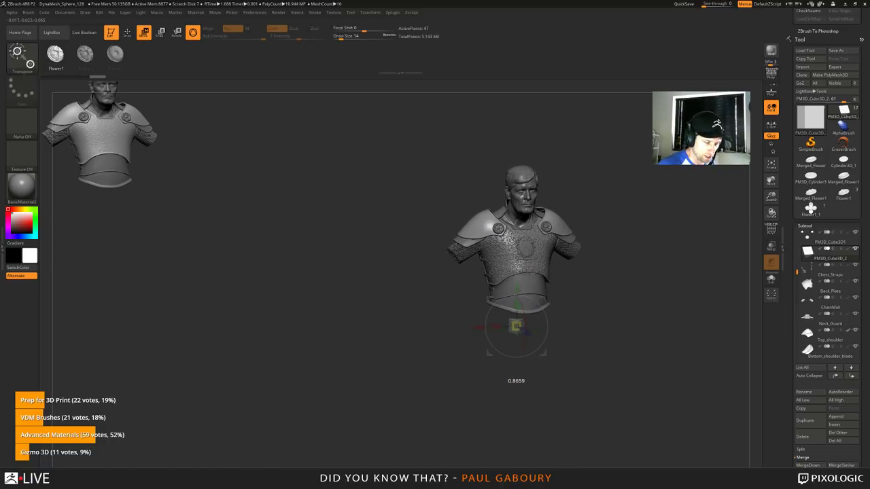
pyautogui.press('q')
pyautogui.moveTo(645, 336)
pyautogui.mouseDown()
pyautogui.moveTo(632, 353)
pyautogui.moveTo(646, 390)
pyautogui.mouseUp()
pyautogui.keyDown('ctrl'); pyautogui.moveTo(646, 391); pyautogui.dragTo(654, 457, button='right'); pyautogui.keyUp('ctrl')
# Step: Hide the old shoulder ornament subtool PM3D_Cube3D1 to clear the knight's shoulder plates
pyautogui.click(855, 234)
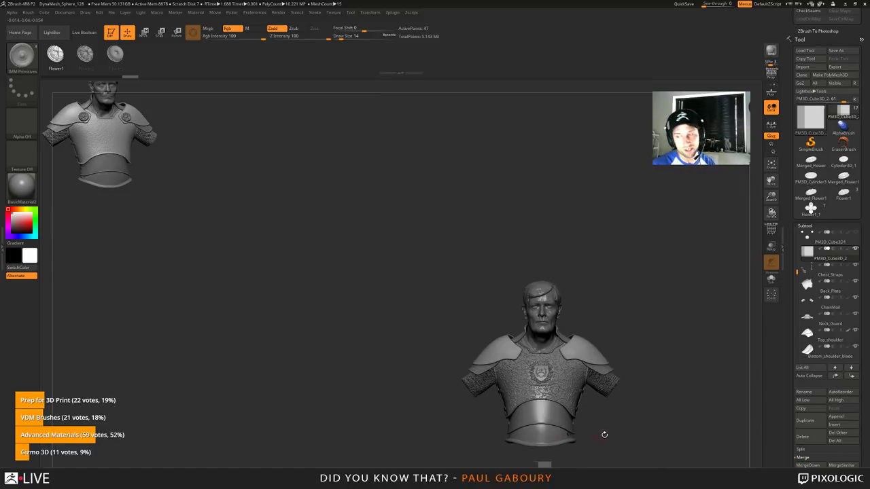
pyautogui.keyDown('alt'); pyautogui.moveTo(650, 431); pyautogui.dragTo(602, 293); pyautogui.keyUp('alt')
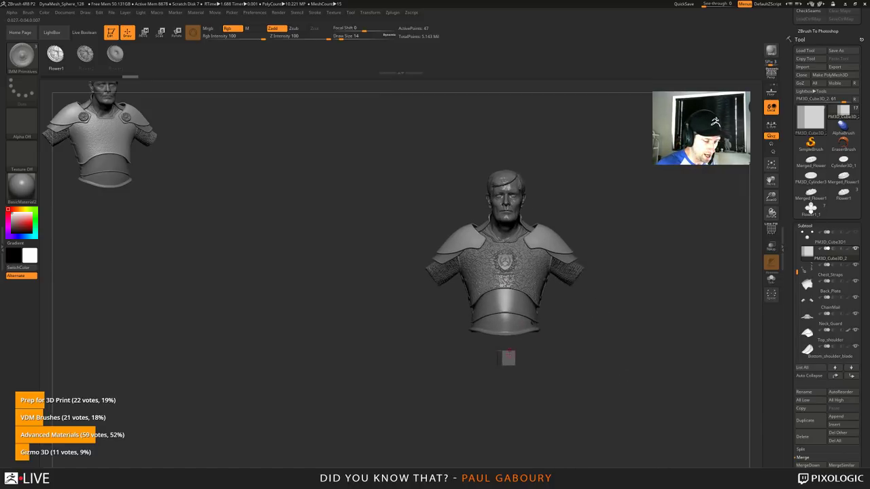
pyautogui.keyDown('alt'); pyautogui.moveTo(608, 322); pyautogui.dragTo(579, 358); pyautogui.keyUp('alt')
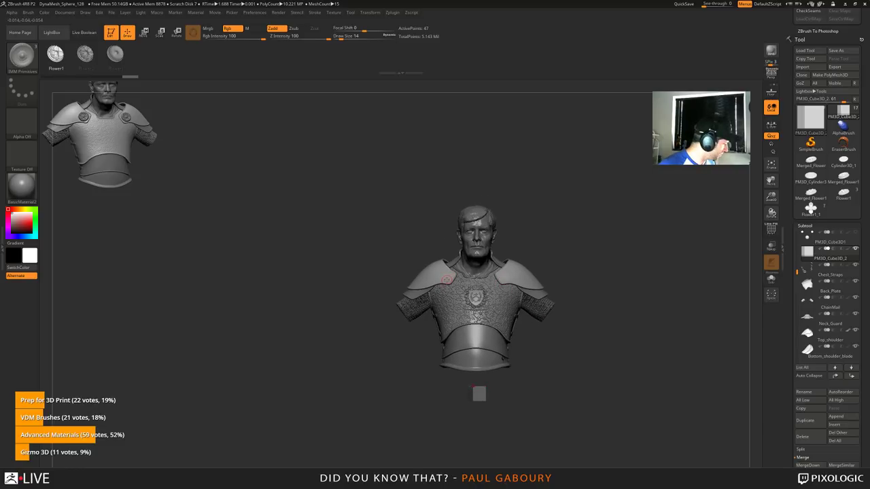
pyautogui.moveTo(583, 264); pyautogui.dragTo(643, 318, button='right')
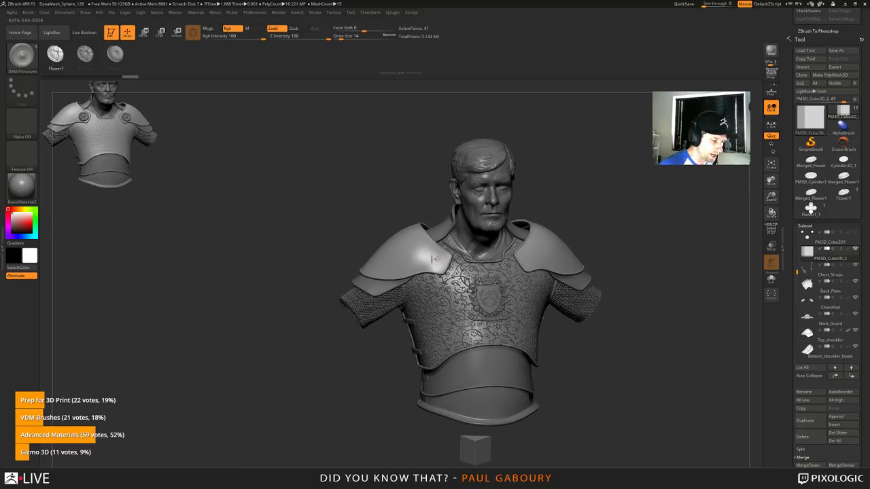
# Step: Try inserting the Flower1 ornament on the inner end of the shoulder plate, and undo it
pyautogui.moveTo(435, 259); pyautogui.dragTo(445, 269)
pyautogui.moveTo(616, 354); pyautogui.dragTo(617, 353)
pyautogui.hotkey('ctrl', 'z')
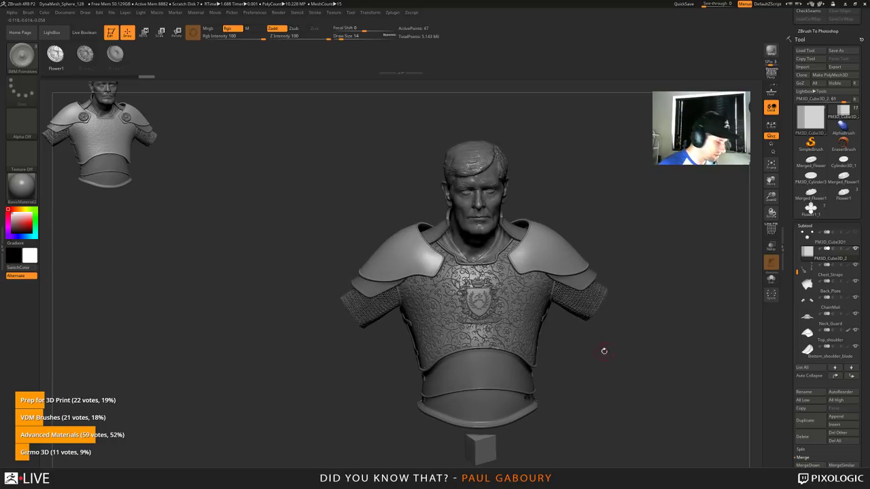
# Step: Insert mirrored Flower1 ornaments on the inner ends of both shoulder plates and turn on dynamic subdivision
pyautogui.moveTo(428, 261); pyautogui.dragTo(436, 268)
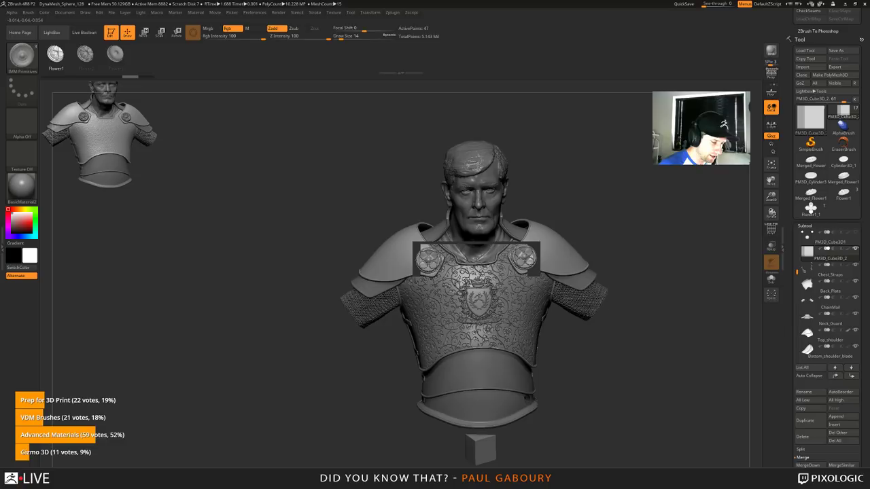
pyautogui.moveTo(623, 363)
pyautogui.mouseDown()
pyautogui.moveTo(629, 359)
pyautogui.moveTo(618, 363)
pyautogui.mouseUp()
pyautogui.press('d')
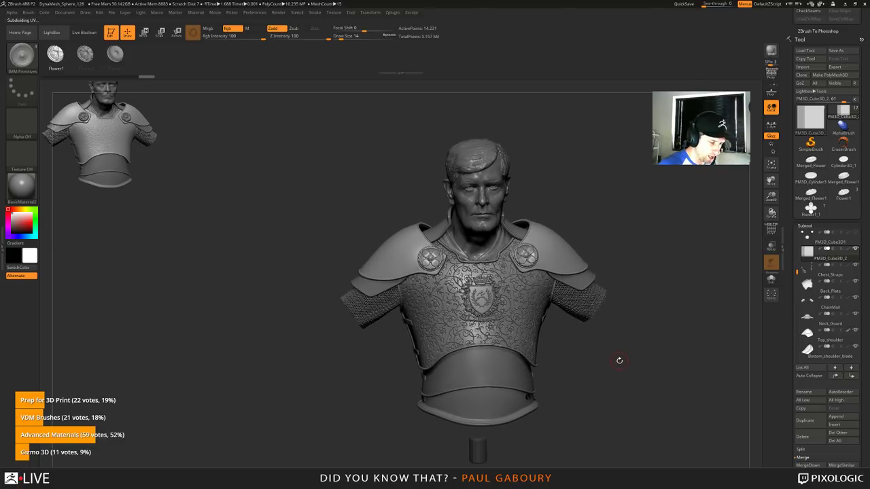
# Step: Try scaling the mirrored shoulder ornaments with the gizmo, and undo it
pyautogui.keyDown('ctrl'); pyautogui.moveTo(640, 341); pyautogui.dragTo(660, 315, button='right'); pyautogui.keyUp('ctrl')
pyautogui.keyDown('alt'); pyautogui.moveTo(661, 314); pyautogui.dragTo(649, 360); pyautogui.keyUp('alt')
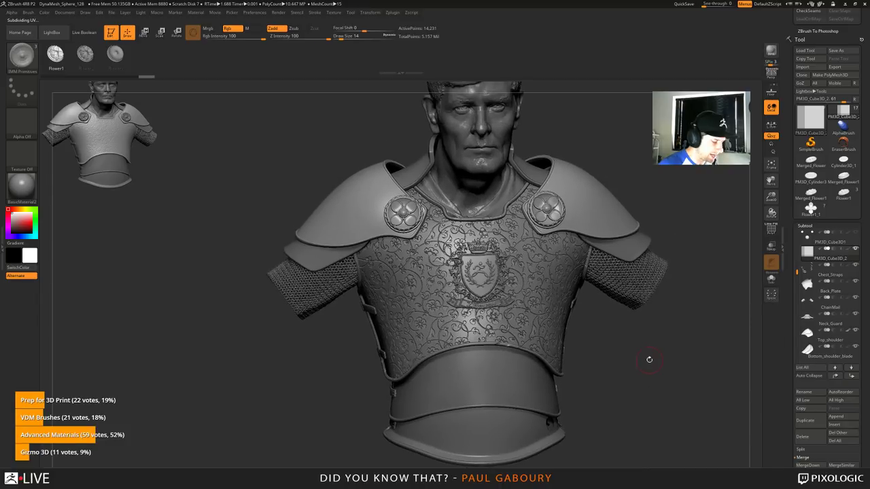
pyautogui.press('w')
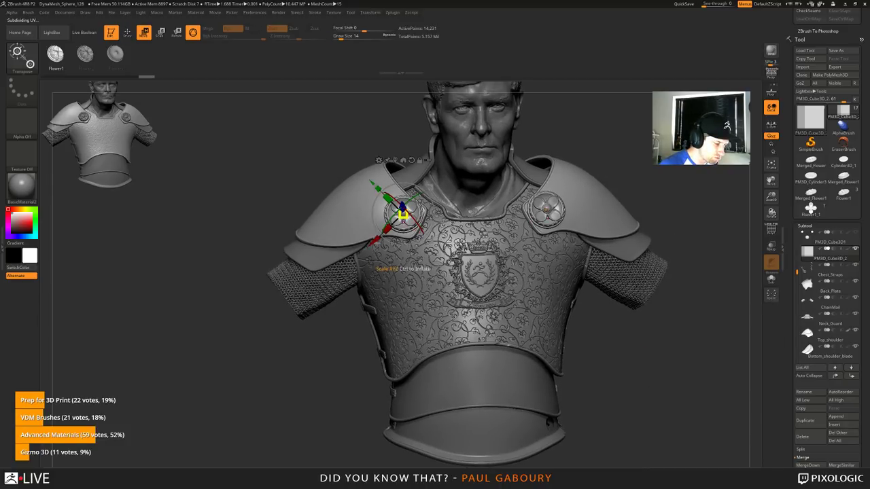
pyautogui.moveTo(403, 215); pyautogui.dragTo(401, 221)
pyautogui.moveTo(403, 266); pyautogui.dragTo(403, 290)
pyautogui.moveTo(382, 207); pyautogui.dragTo(382, 207)
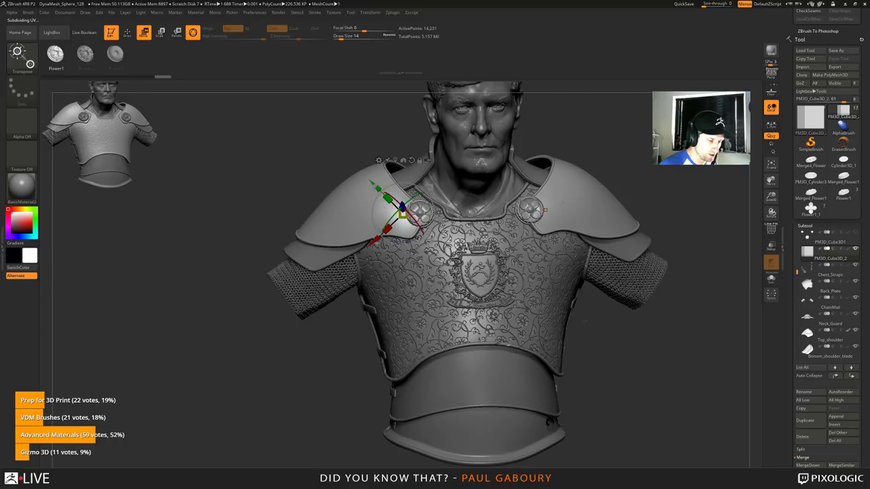
pyautogui.hotkey('ctrl', 'z')
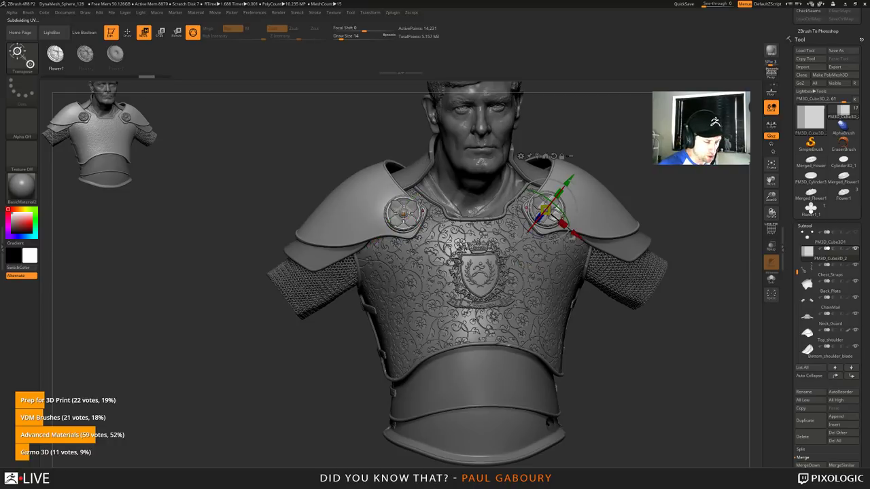
# Step: Centre the gizmo on one shoulder ornament, turn on local symmetry, and shift and resize both mirrored Flower1 ornaments
pyautogui.click(402, 214)
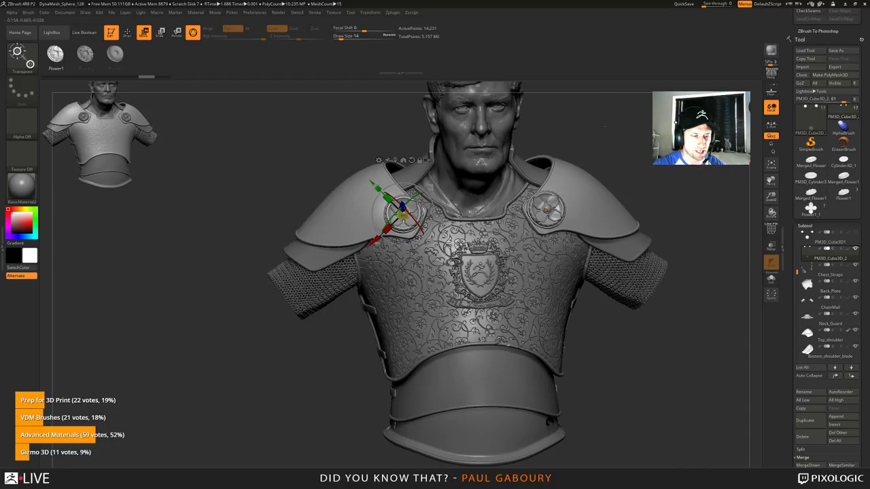
pyautogui.click(772, 126)
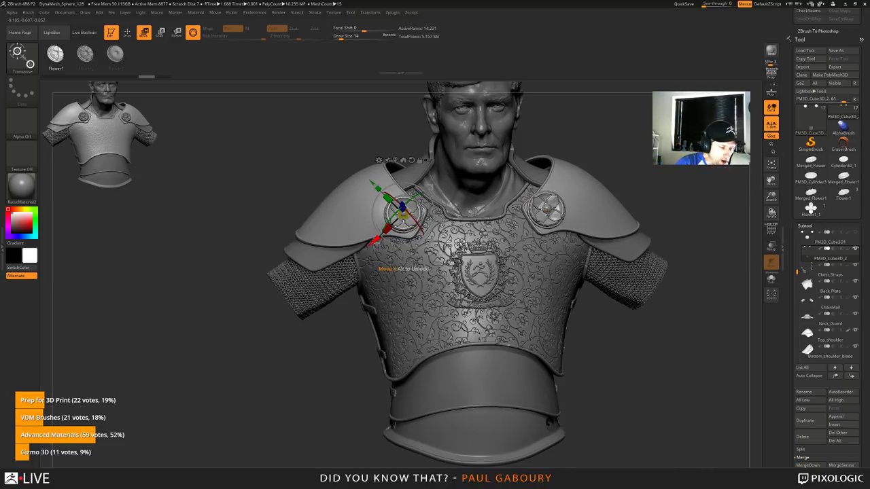
pyautogui.moveTo(373, 242); pyautogui.dragTo(369, 245)
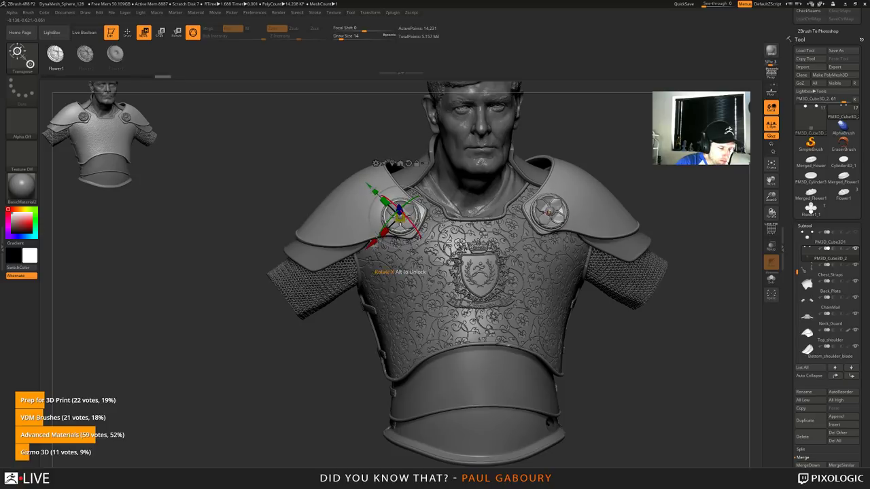
pyautogui.moveTo(400, 218); pyautogui.dragTo(376, 228)
# Step: Adjust the depth and tilt of the mirrored ornaments so they sit flush on the shoulder plates
pyautogui.moveTo(629, 320); pyautogui.dragTo(677, 322)
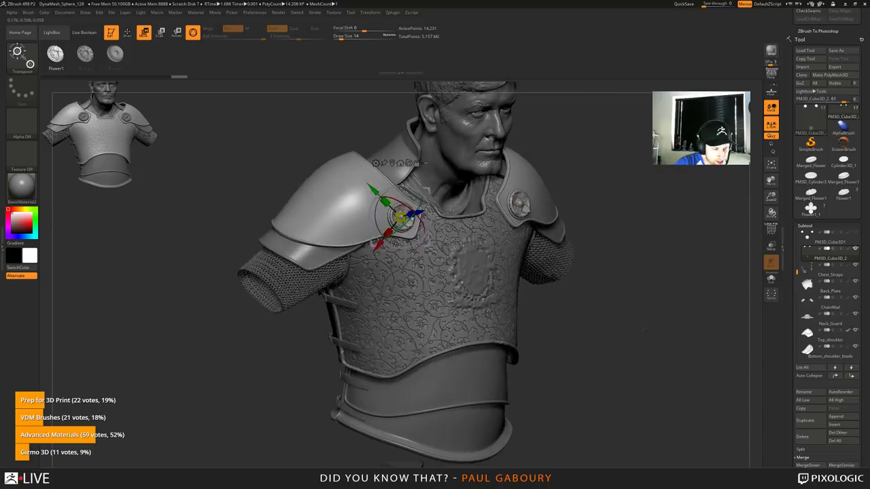
pyautogui.moveTo(420, 213); pyautogui.dragTo(419, 213)
pyautogui.moveTo(400, 272); pyautogui.dragTo(400, 271)
pyautogui.moveTo(411, 226); pyautogui.dragTo(407, 230)
pyautogui.moveTo(604, 305); pyautogui.dragTo(583, 303)
pyautogui.moveTo(421, 229); pyautogui.dragTo(420, 236)
# Step: Centre the gizmo on the opposite shoulder's ornament and smooth the Flower1 meshes with dynamic subdivision
pyautogui.moveTo(665, 228); pyautogui.dragTo(618, 233)
pyautogui.keyDown('alt'); pyautogui.moveTo(688, 199); pyautogui.dragTo(653, 206); pyautogui.keyUp('alt')
pyautogui.click(484, 272)
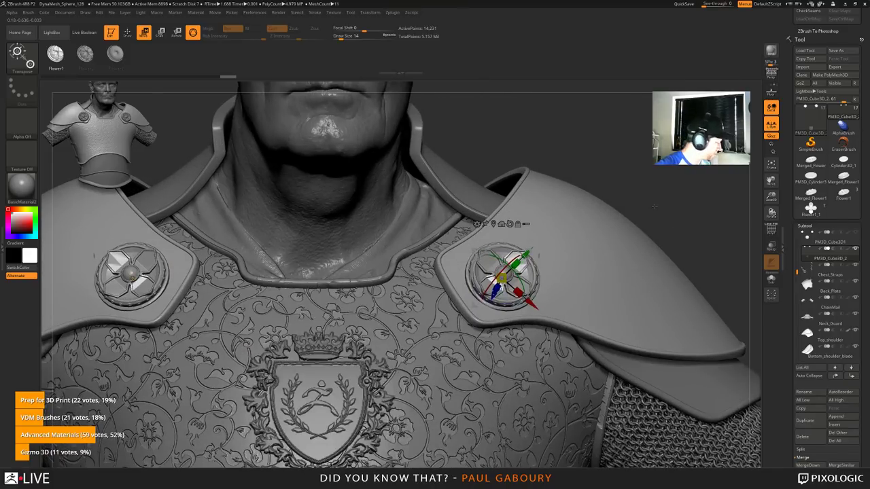
pyautogui.hotkey('ctrl', 'd')
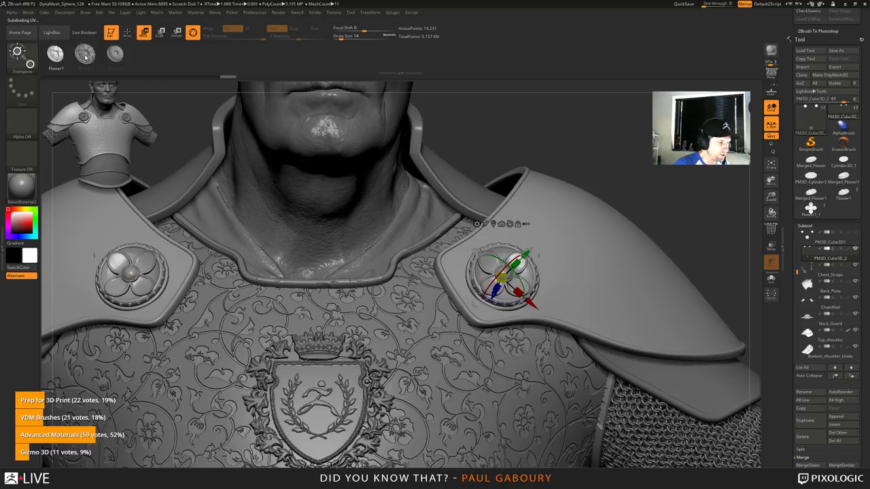
# Step: Replace both shoulder ornaments with the Flower2 mesh
pyautogui.click(85, 57)
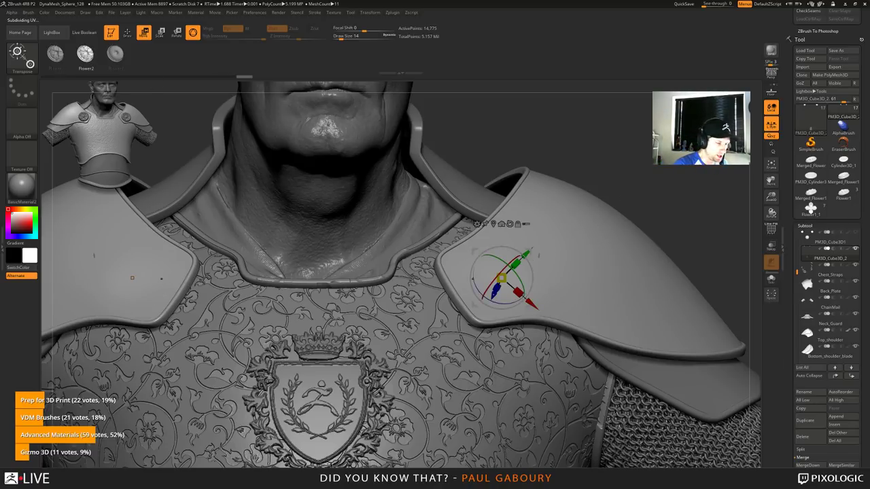
pyautogui.moveTo(578, 160); pyautogui.dragTo(722, 193)
pyautogui.moveTo(469, 293); pyautogui.dragTo(505, 275)
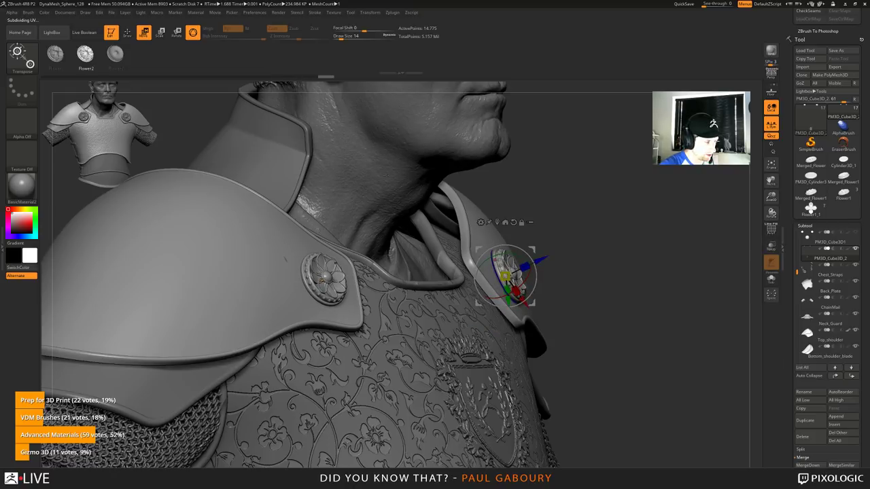
# Step: Cycle the shoulder ornaments through the Flower variants, ending on Flower3, and return to Draw mode to view the whole bust
pyautogui.click(123, 56)
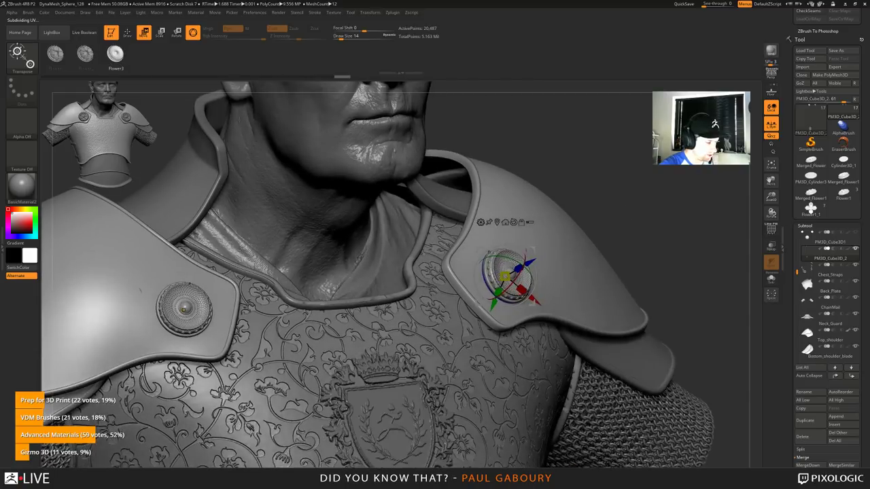
pyautogui.click(85, 54)
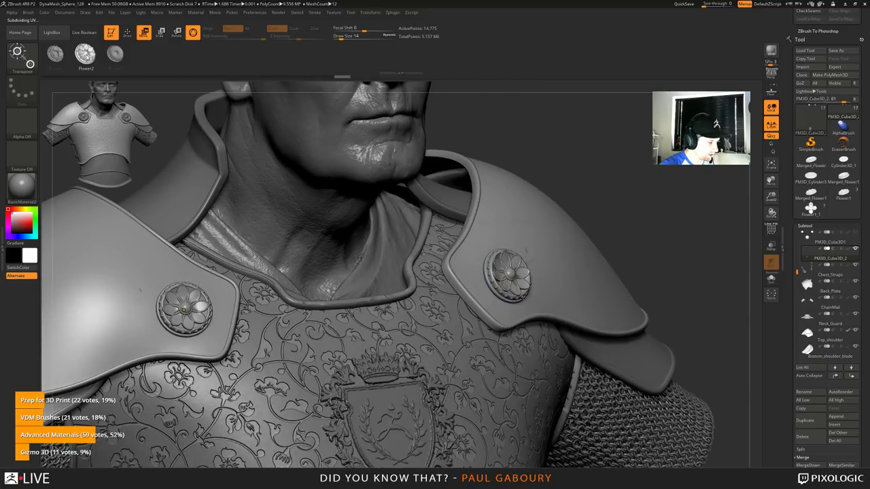
pyautogui.click(55, 54)
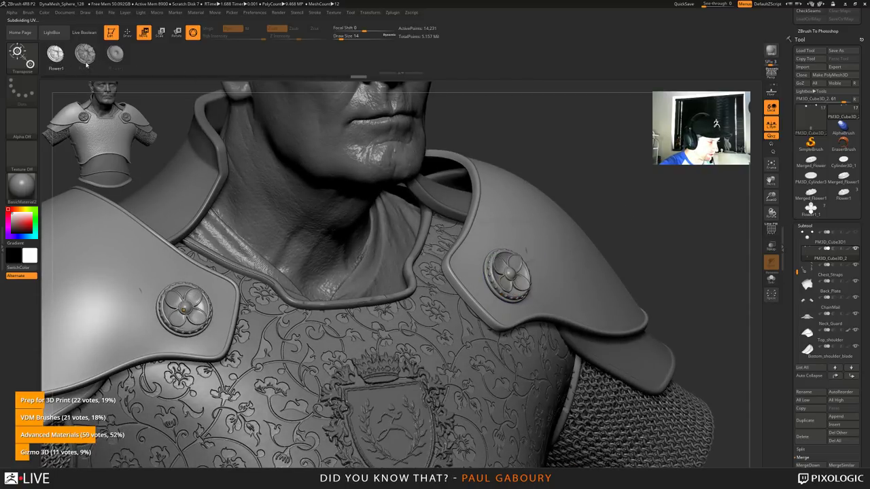
pyautogui.click(85, 56)
pyautogui.click(115, 54)
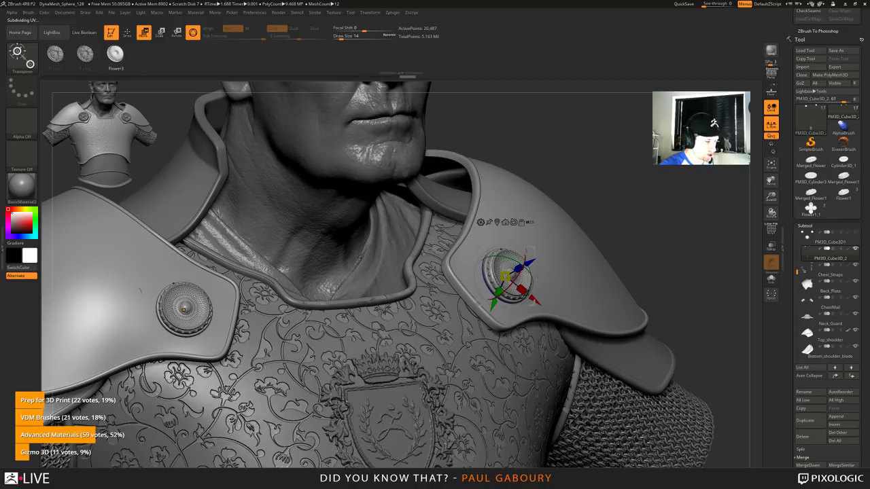
pyautogui.keyDown('ctrl'); pyautogui.moveTo(586, 102); pyautogui.dragTo(617, 208, button='right'); pyautogui.keyUp('ctrl')
pyautogui.press('q')
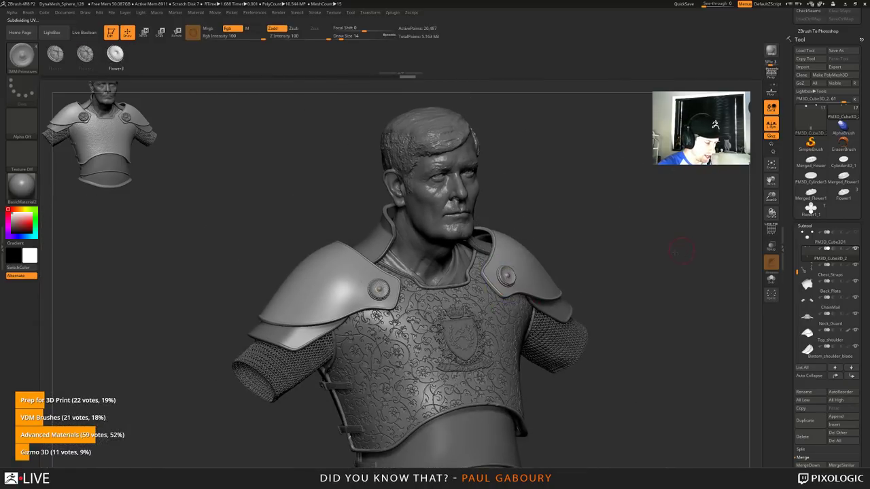
pyautogui.moveTo(679, 252)
pyautogui.mouseDown()
pyautogui.moveTo(687, 286)
pyautogui.moveTo(658, 235)
pyautogui.moveTo(666, 251)
pyautogui.mouseUp()
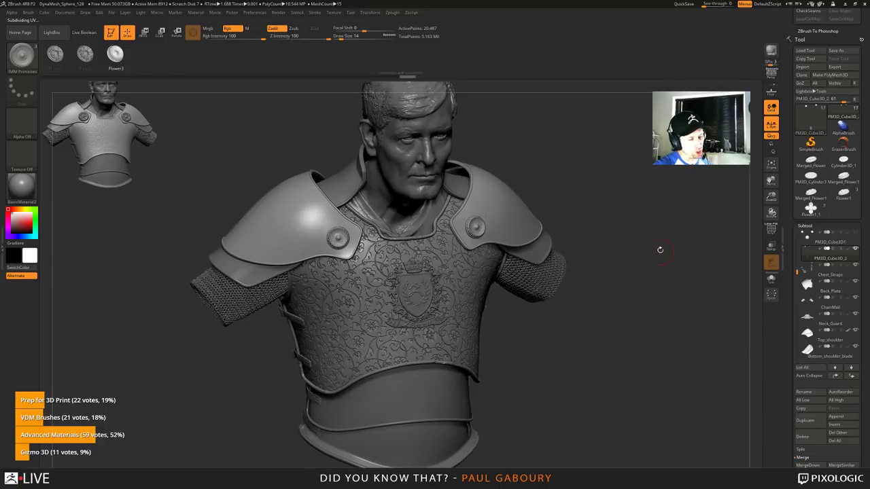
pyautogui.keyDown('ctrl'); pyautogui.moveTo(615, 328); pyautogui.dragTo(618, 370, button='right'); pyautogui.keyUp('ctrl')
pyautogui.moveTo(622, 333)
pyautogui.keyDown('shift'); pyautogui.mouseDown()
pyautogui.moveTo(601, 314)
pyautogui.moveTo(552, 324)
pyautogui.moveTo(567, 320)
pyautogui.mouseUp(); pyautogui.keyUp('shift')
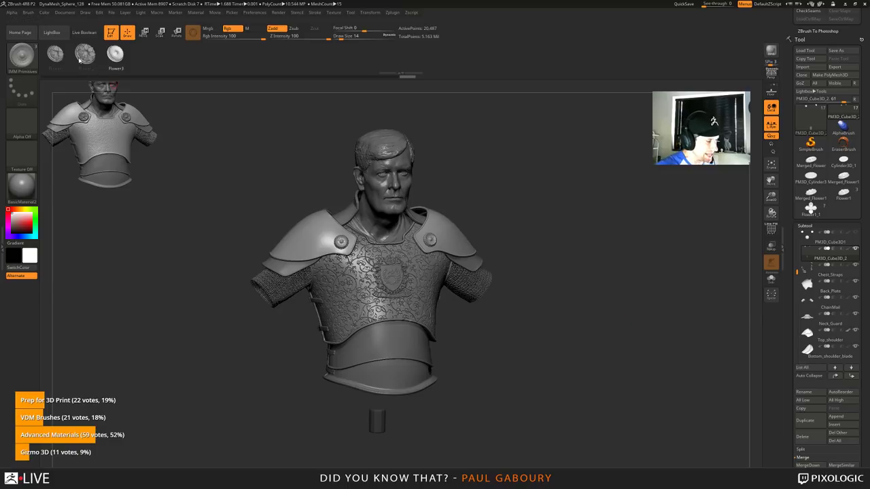
# Step: Swap the shoulder ornaments to Flower2 and back to Flower1, finishing in Draw mode
pyautogui.click(85, 54)
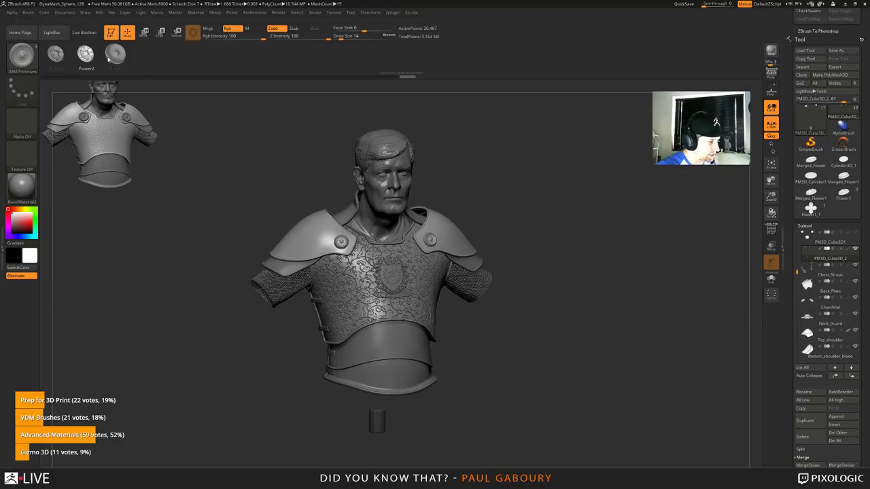
pyautogui.press('w')
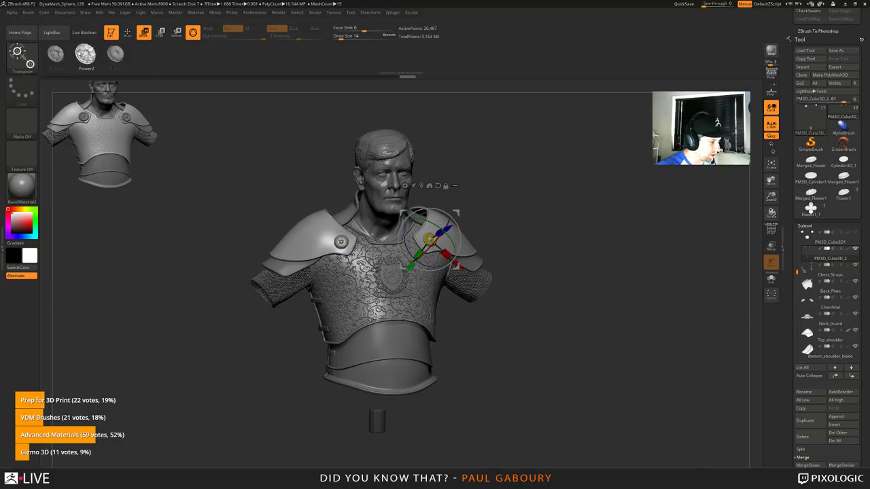
pyautogui.keyDown('ctrl'); pyautogui.moveTo(490, 194); pyautogui.dragTo(581, 214, button='right'); pyautogui.keyUp('ctrl')
pyautogui.click(55, 53)
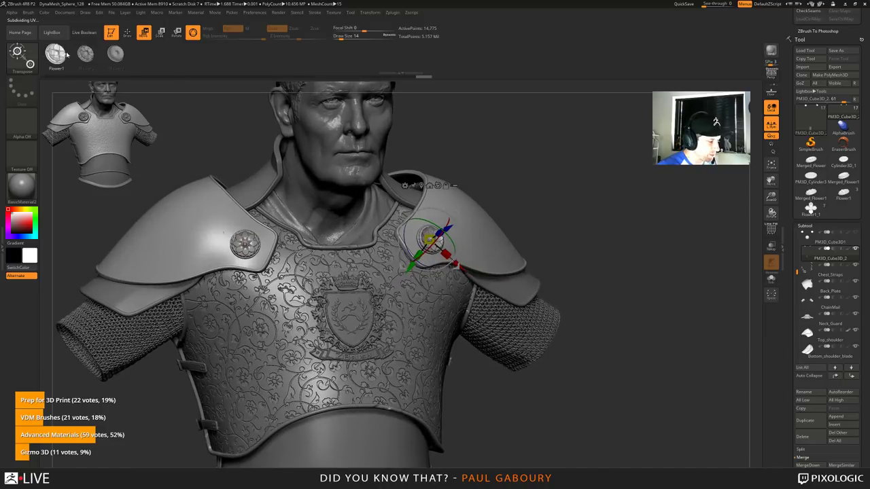
pyautogui.keyDown('ctrl'); pyautogui.moveTo(501, 210); pyautogui.dragTo(501, 196, button='right'); pyautogui.keyUp('ctrl')
pyautogui.press('q')
pyautogui.moveTo(596, 205)
pyautogui.mouseDown(button='right')
pyautogui.moveTo(609, 258)
pyautogui.moveTo(622, 231)
pyautogui.moveTo(608, 220)
pyautogui.mouseUp(button='right')
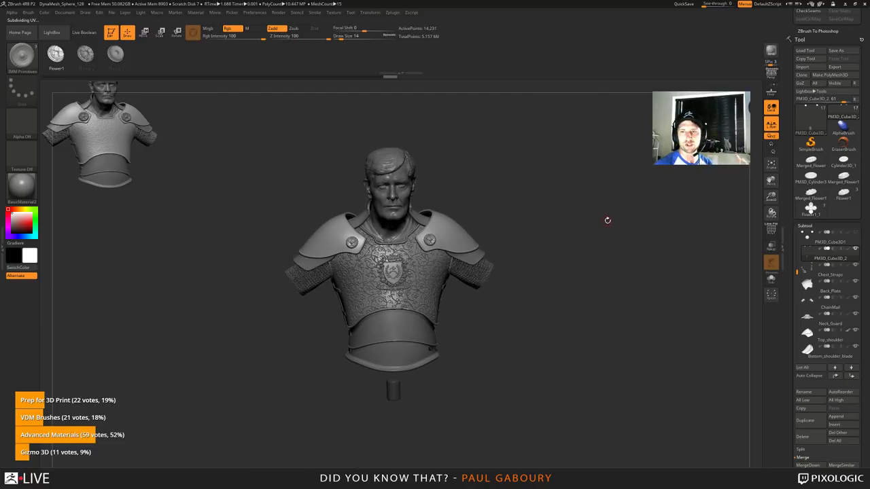
# Step: Enlarge the mirrored Flower1 ornaments on both shoulder plates and return to Draw mode
pyautogui.keyDown('ctrl'); pyautogui.moveTo(577, 335); pyautogui.dragTo(551, 322, button='right'); pyautogui.keyUp('ctrl')
pyautogui.keyDown('ctrl'); pyautogui.moveTo(552, 322); pyautogui.dragTo(553, 341, button='right'); pyautogui.keyUp('ctrl')
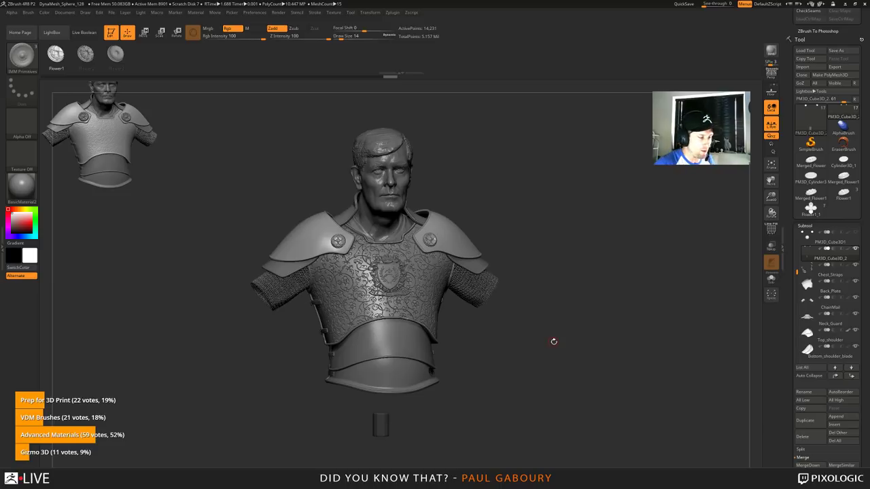
pyautogui.press('w')
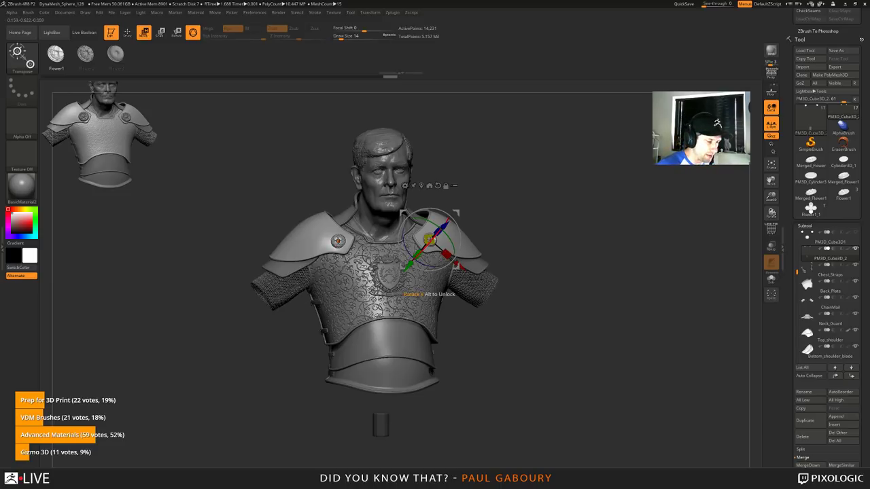
pyautogui.moveTo(429, 239); pyautogui.dragTo(439, 232)
pyautogui.press('q')
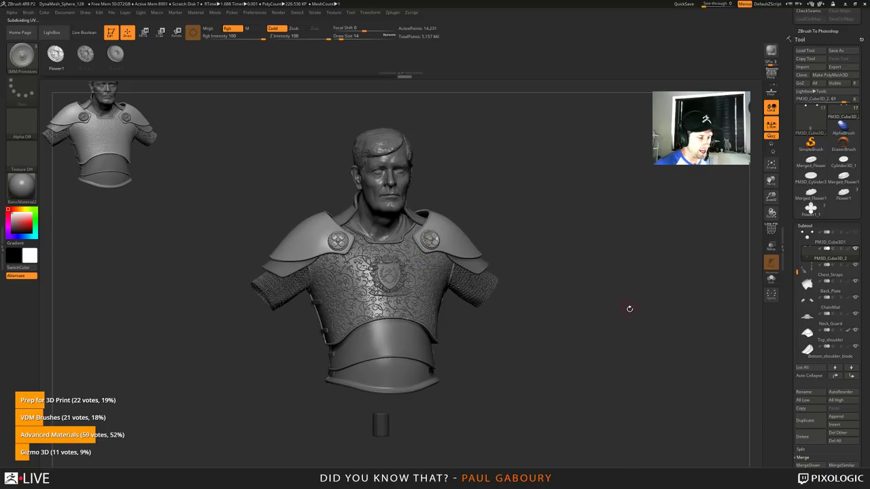
# Step: Load the IMM MachineParts brush and bring up the gizmo on the shoulder ornament
pyautogui.moveTo(629, 306)
pyautogui.mouseDown()
pyautogui.moveTo(631, 314)
pyautogui.moveTo(554, 266)
pyautogui.mouseUp()
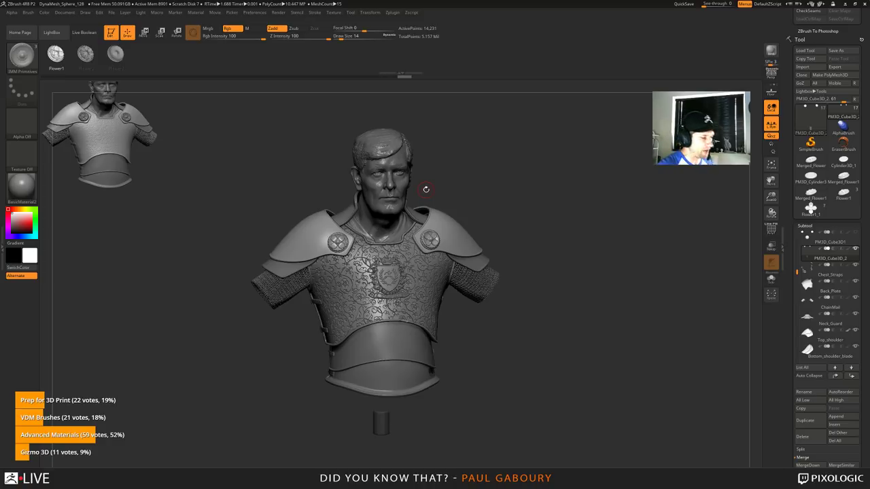
pyautogui.press('w')
pyautogui.moveTo(540, 313); pyautogui.dragTo(558, 307, button='right')
pyautogui.moveTo(559, 308)
pyautogui.keyDown('ctrl'); pyautogui.mouseDown(button='right')
pyautogui.moveTo(557, 297)
pyautogui.moveTo(626, 311)
pyautogui.mouseUp(button='right'); pyautogui.keyUp('ctrl')
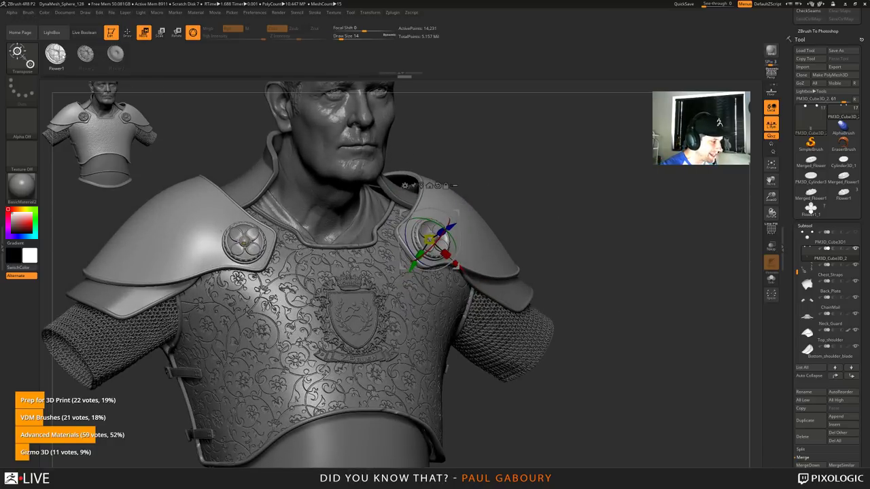
pyautogui.press('b')
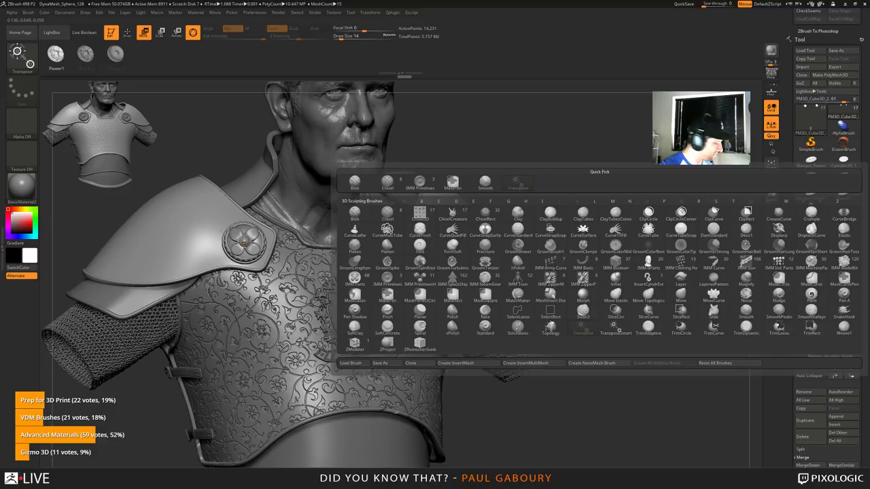
pyautogui.press('i')
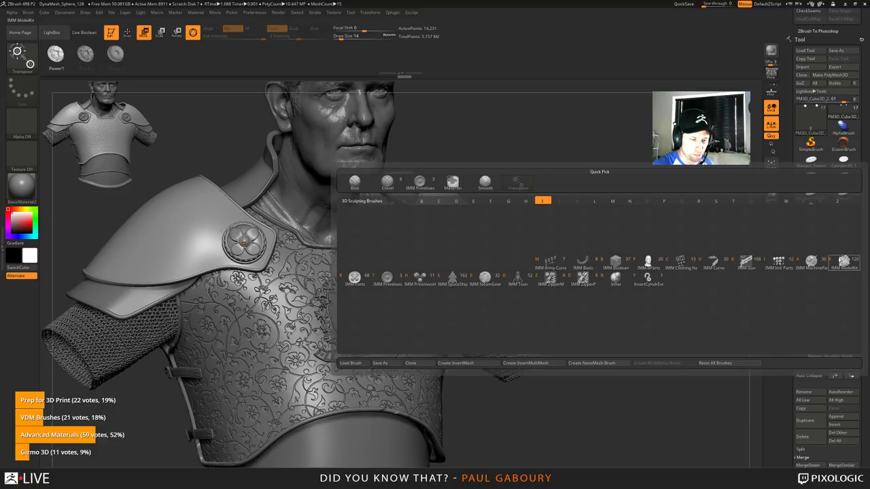
pyautogui.click(811, 261)
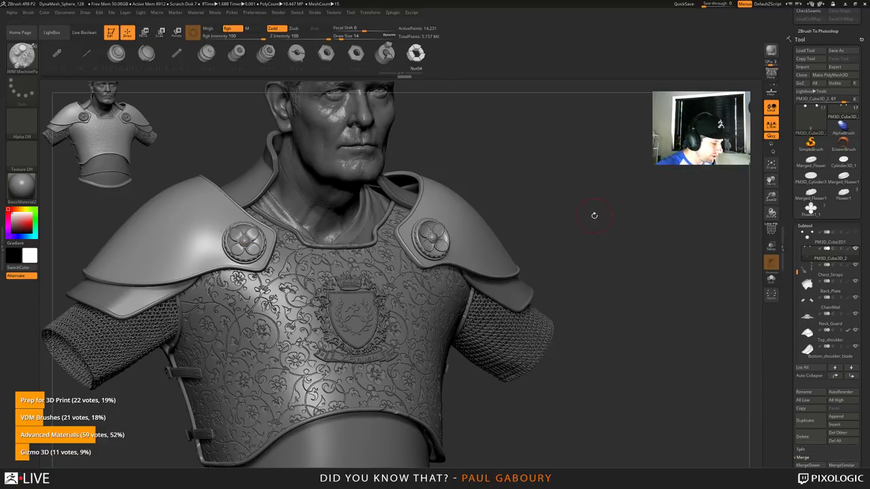
pyautogui.press('w')
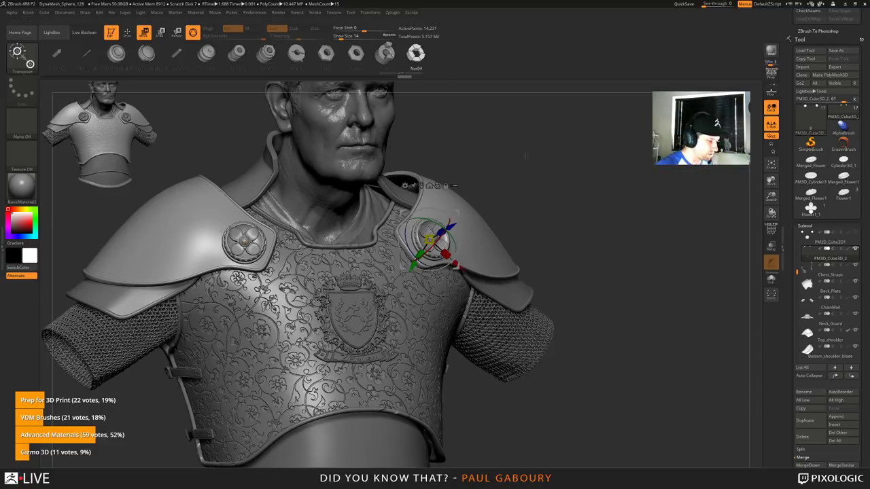
# Step: Swap the shoulder ornaments through several machine parts, including Nut04 and Coupler02, ending on Coupler01
pyautogui.click(387, 55)
pyautogui.click(415, 53)
pyautogui.click(356, 53)
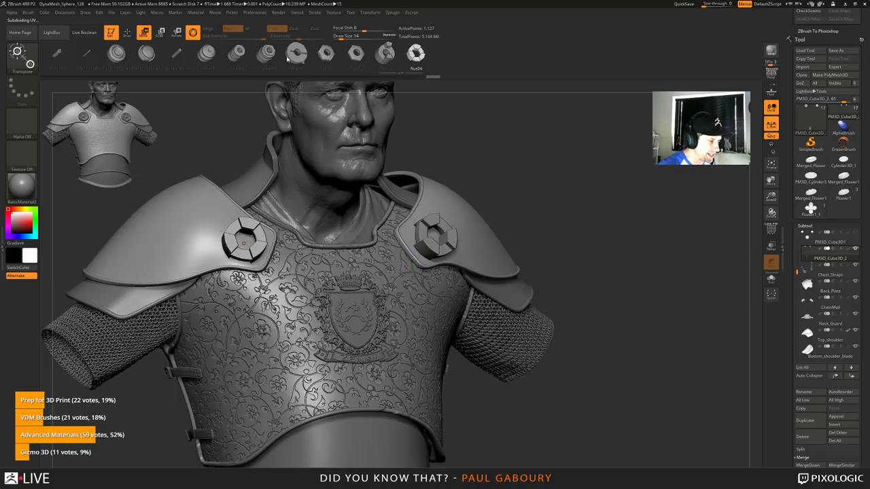
pyautogui.click(266, 55)
pyautogui.click(236, 54)
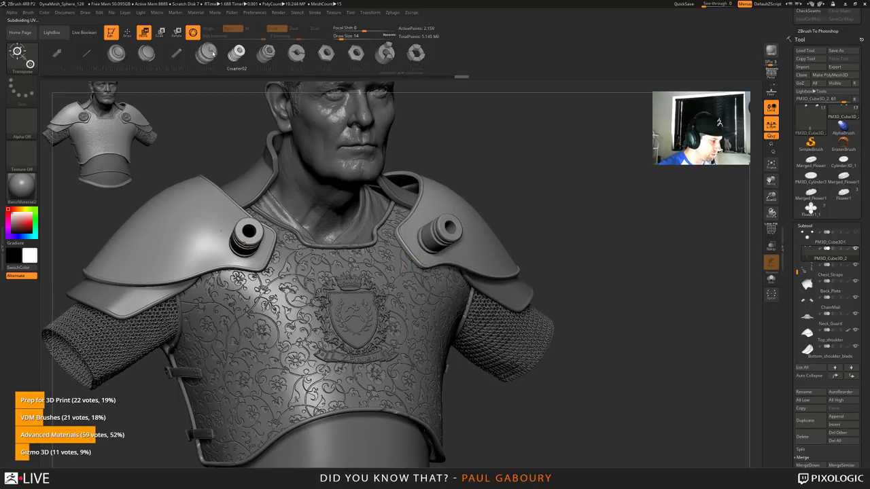
pyautogui.click(208, 54)
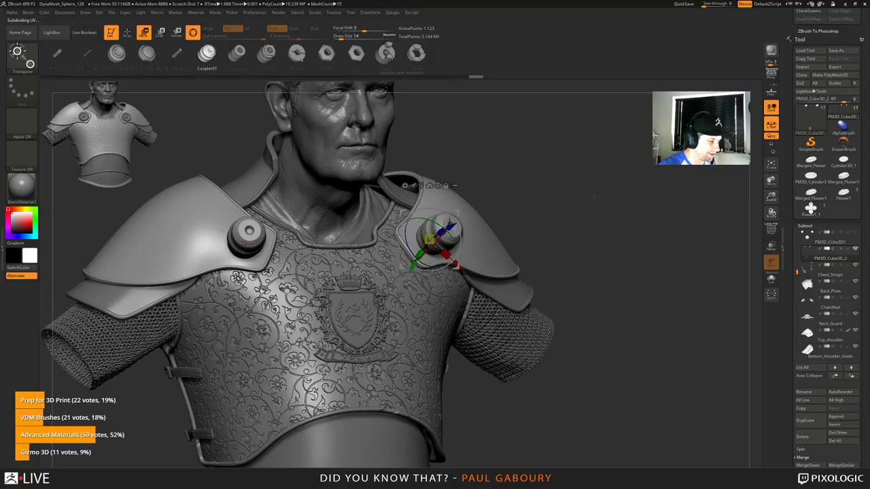
# Step: Load the IMM Primitives brush with the knight's bust in a front view
pyautogui.moveTo(594, 197)
pyautogui.mouseDown()
pyautogui.moveTo(561, 182)
pyautogui.moveTo(579, 223)
pyautogui.mouseUp()
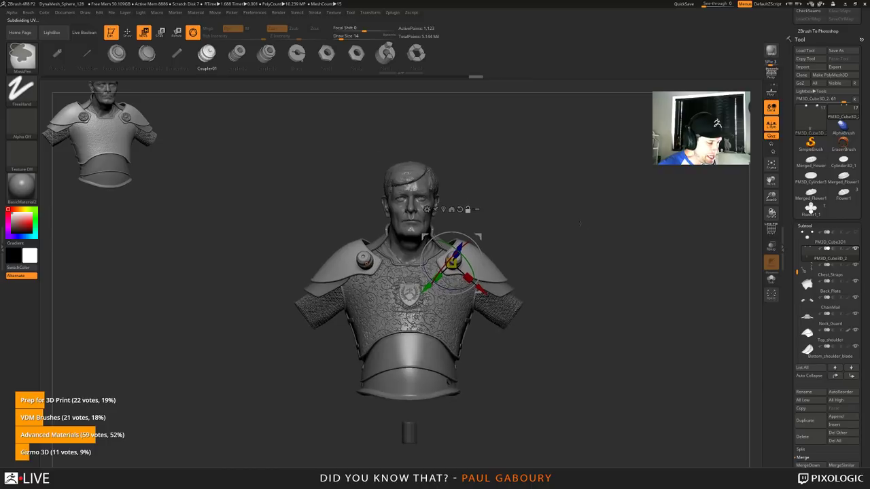
pyautogui.keyDown('ctrl'); pyautogui.moveTo(580, 223); pyautogui.dragTo(621, 263, button='right'); pyautogui.keyUp('ctrl')
pyautogui.keyDown('alt'); pyautogui.moveTo(632, 197); pyautogui.dragTo(651, 215, button='right'); pyautogui.keyUp('alt')
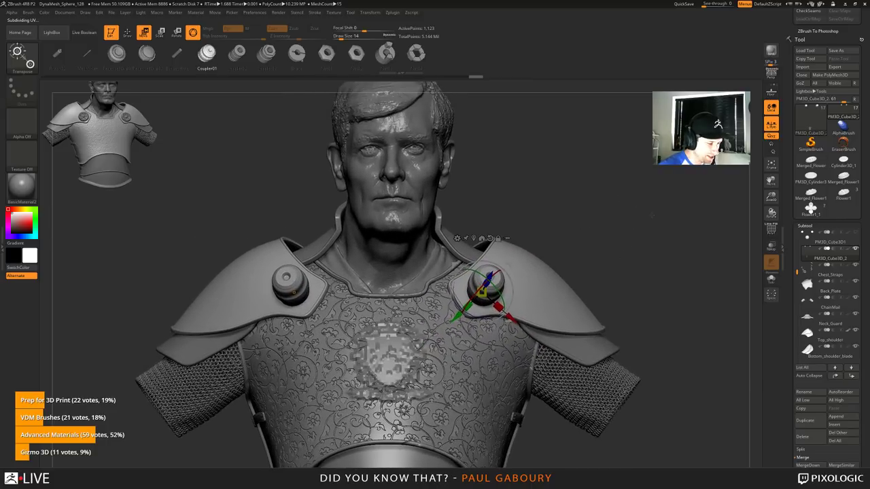
pyautogui.moveTo(651, 216); pyautogui.dragTo(627, 195)
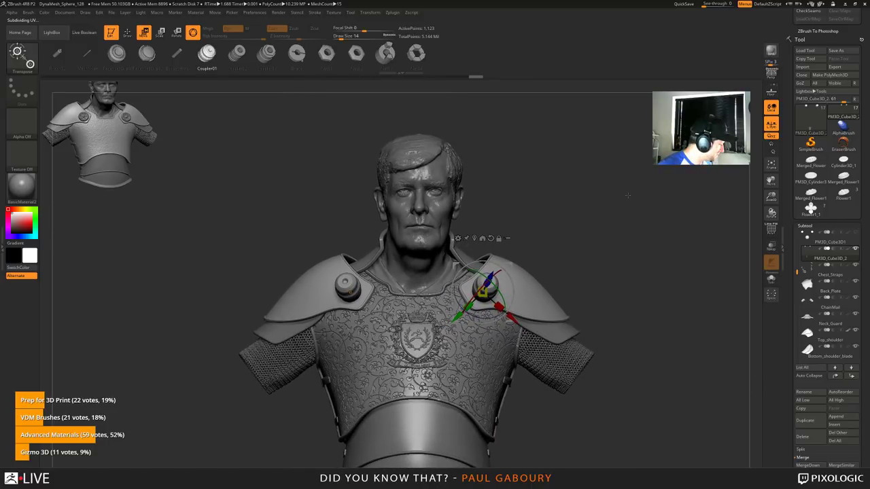
pyautogui.press('b')
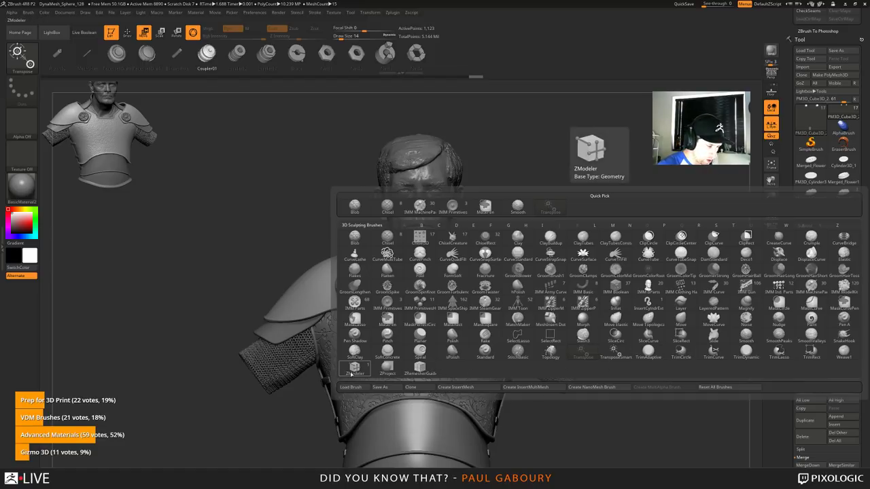
pyautogui.press('i')
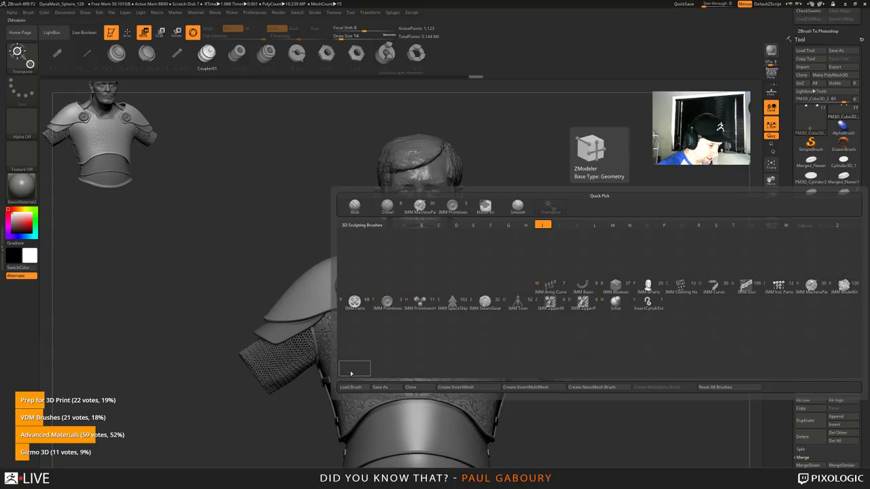
pyautogui.click(388, 304)
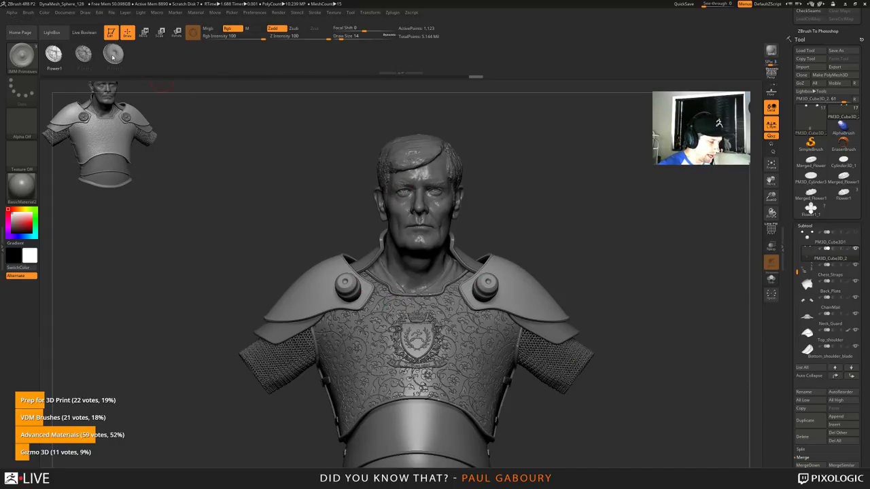
# Step: Swap the coupler ornaments on both shoulder plates to Flower2, Flower3 and finally Flower1, and return to Draw mode
pyautogui.press('w')
pyautogui.click(83, 55)
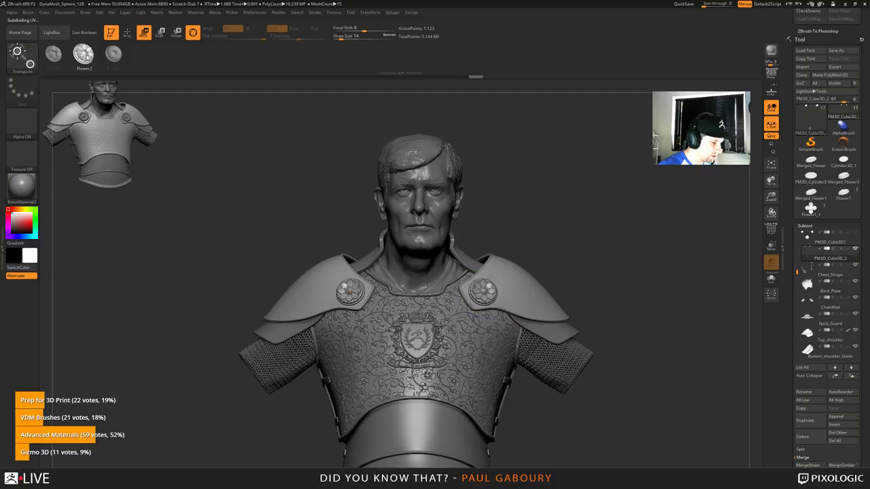
pyautogui.click(114, 54)
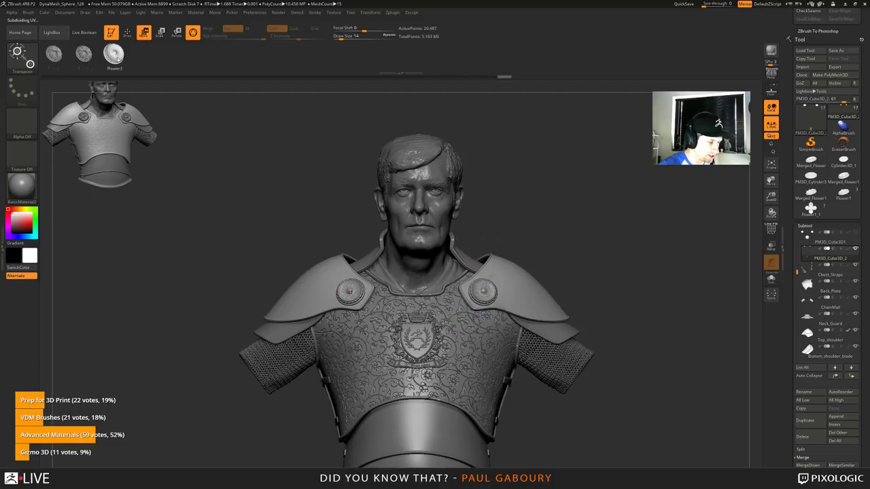
pyautogui.click(53, 54)
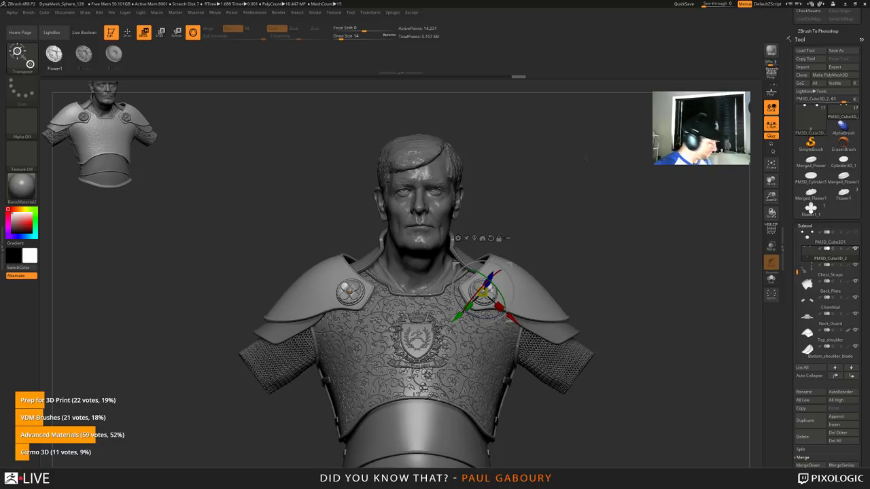
pyautogui.press('q')
# Step: Select the ChainMail subtool and bring up its full ArrayMesh settings with the sleeve in close view
pyautogui.keyDown('alt'); pyautogui.moveTo(593, 379); pyautogui.dragTo(567, 292); pyautogui.keyUp('alt')
pyautogui.moveTo(598, 349); pyautogui.dragTo(560, 355)
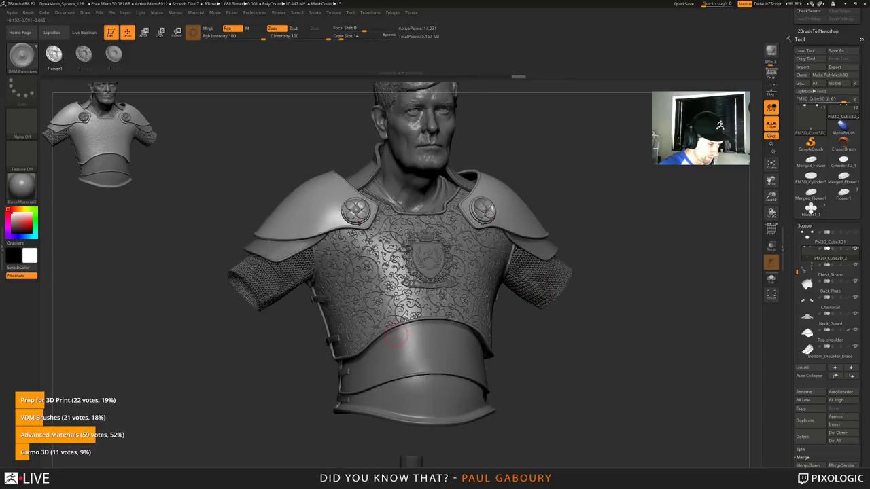
pyautogui.keyDown('alt'); pyautogui.click(268, 299); pyautogui.keyUp('alt')
pyautogui.moveTo(235, 355); pyautogui.dragTo(319, 334)
pyautogui.moveTo(323, 298)
pyautogui.keyDown('ctrl'); pyautogui.mouseDown(button='right')
pyautogui.moveTo(388, 350)
pyautogui.moveTo(451, 364)
pyautogui.mouseUp(button='right'); pyautogui.keyUp('ctrl')
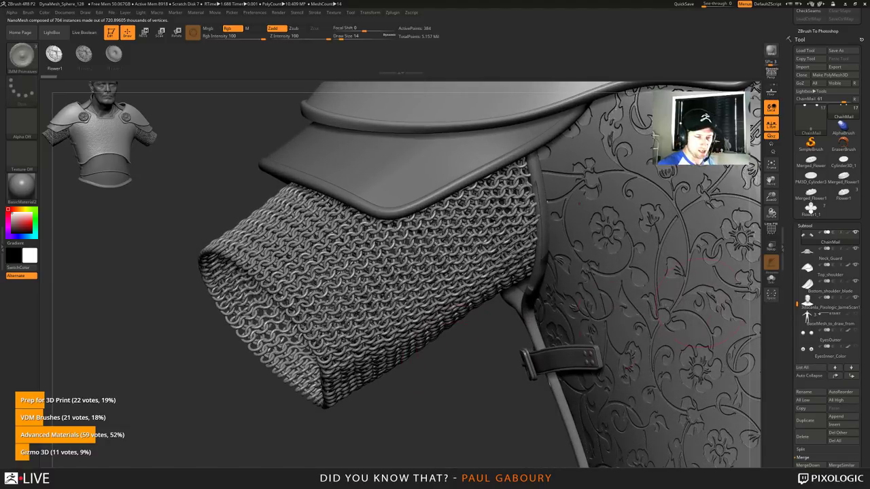
pyautogui.click(805, 225)
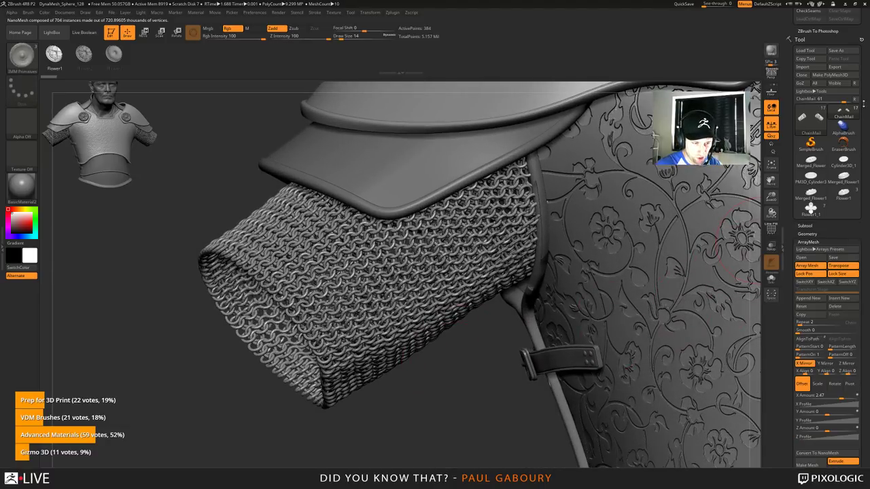
pyautogui.click(855, 100)
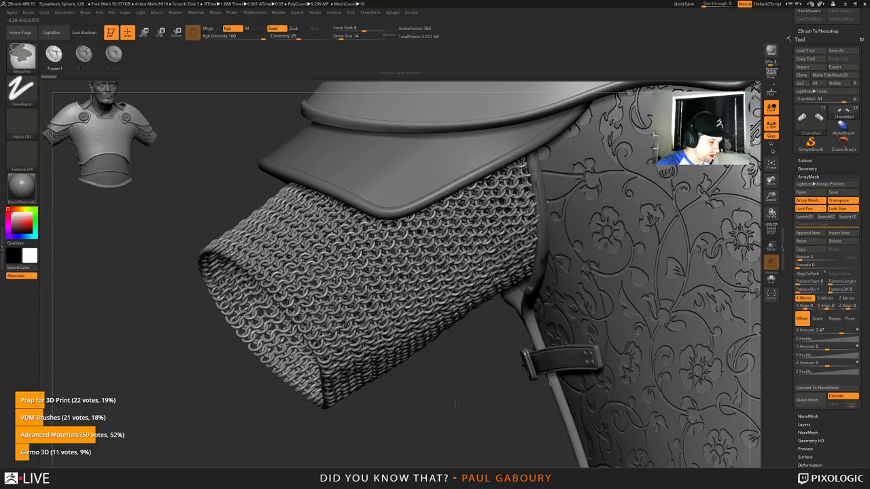
# Step: Turn on the polyframe display, toggle Array Mesh off and on, and isolate the ChainMail sleeves in a front view
pyautogui.press('f')
pyautogui.hotkey('shift', 'f')
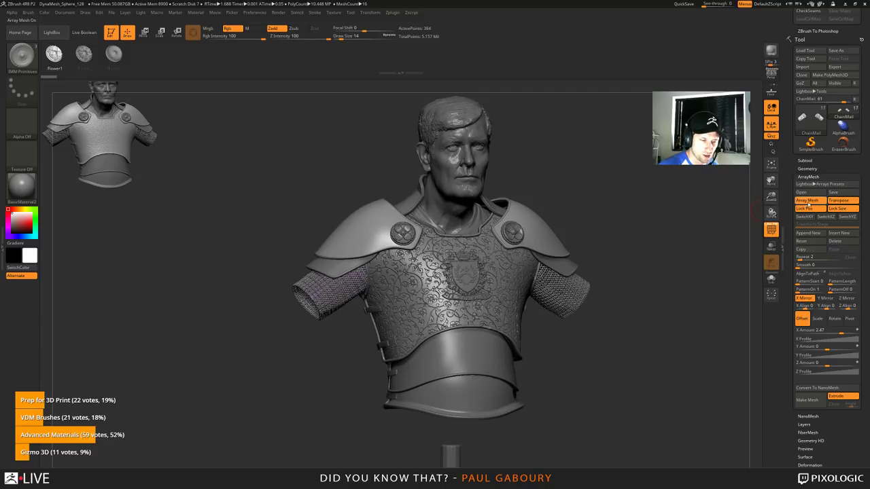
pyautogui.click(808, 202)
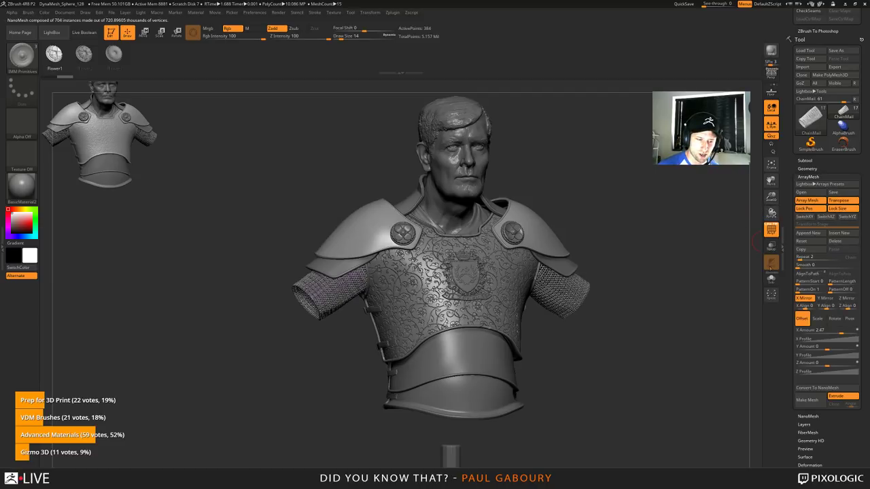
pyautogui.click(770, 279)
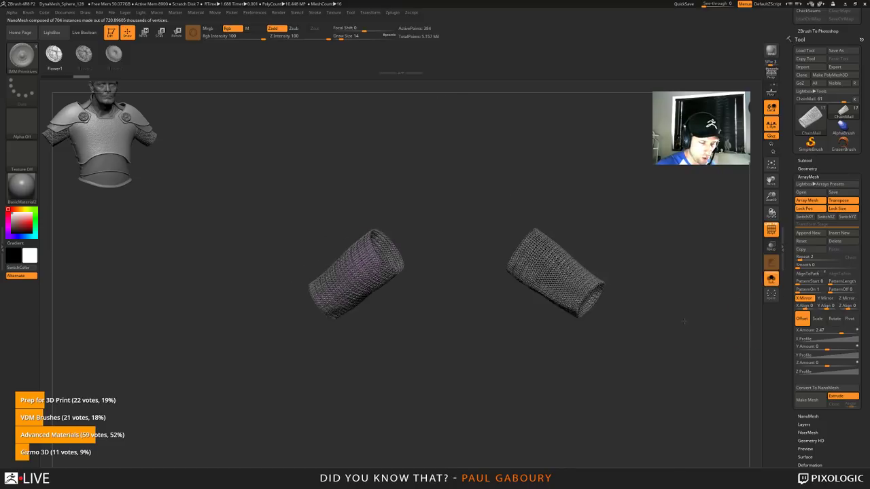
pyautogui.keyDown('shift'); pyautogui.moveTo(684, 321); pyautogui.dragTo(683, 320); pyautogui.keyUp('shift')
# Step: Set the ChainMail ArrayMesh repeat count to 5
pyautogui.click(804, 258)
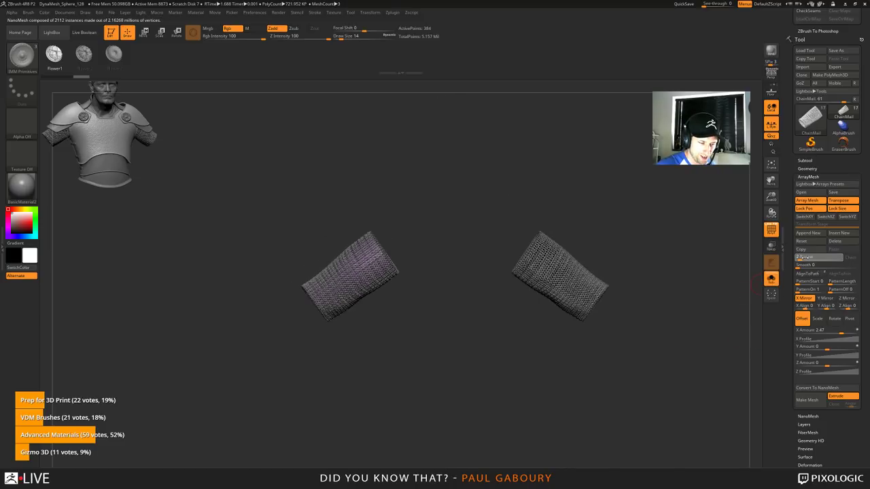
pyautogui.moveTo(804, 257); pyautogui.dragTo(802, 258)
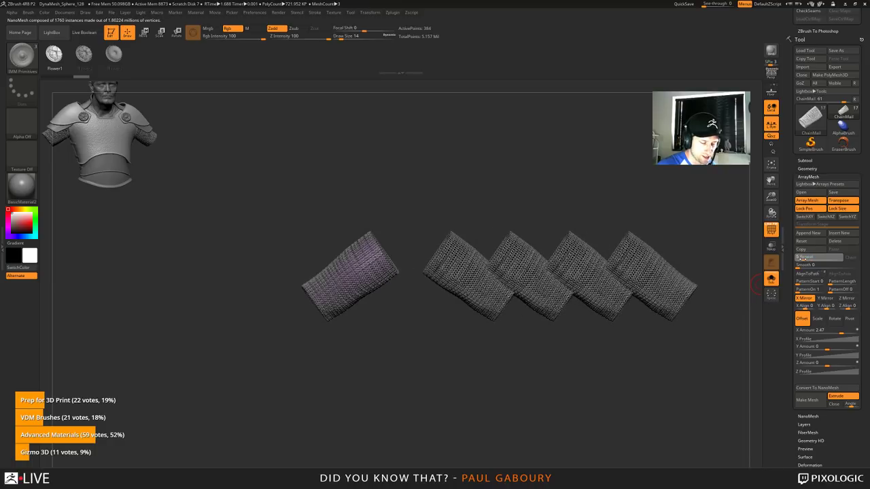
# Step: Choose the Move brush at draw size 87 and try to nudge the source chain mail sleeve
pyautogui.press('b')
pyautogui.press('m')
pyautogui.press('v')
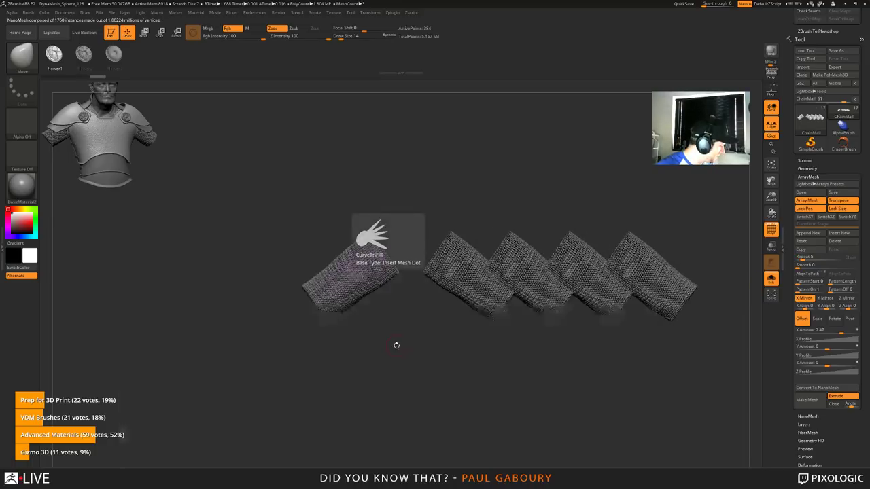
pyautogui.press('s')
pyautogui.moveTo(396, 359); pyautogui.dragTo(406, 358)
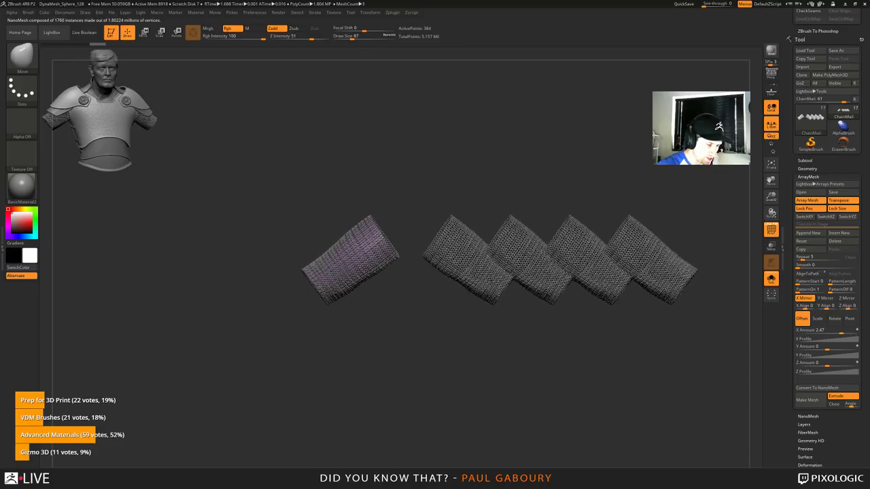
pyautogui.moveTo(353, 268); pyautogui.dragTo(356, 269)
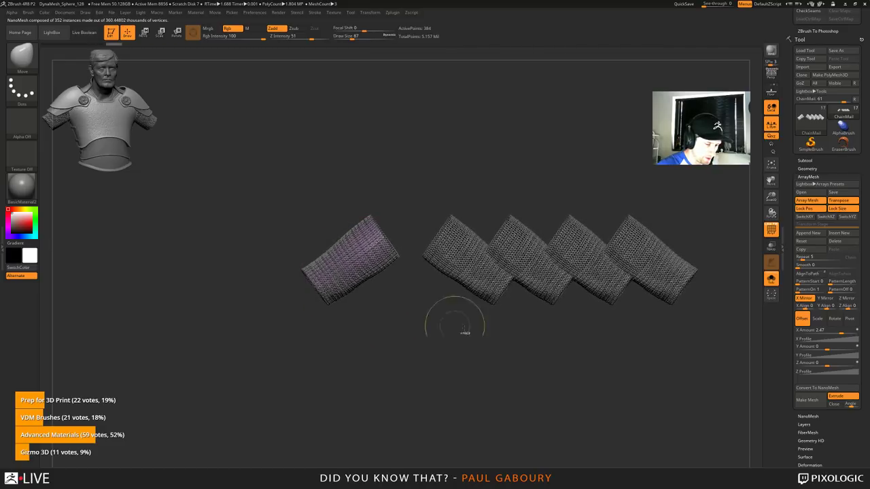
# Step: Set the ChainMail ArrayMesh repeat count to 2 and show the whole bust again
pyautogui.click(801, 257)
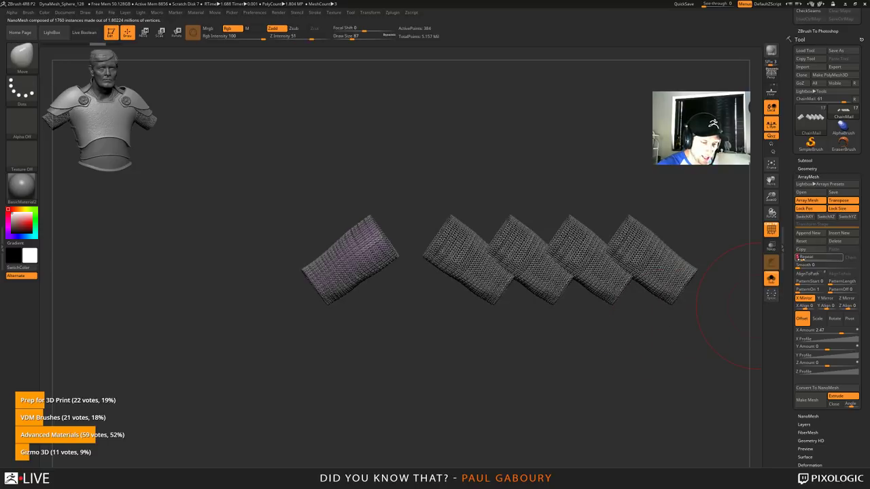
pyautogui.write('2')
pyautogui.press('Return')
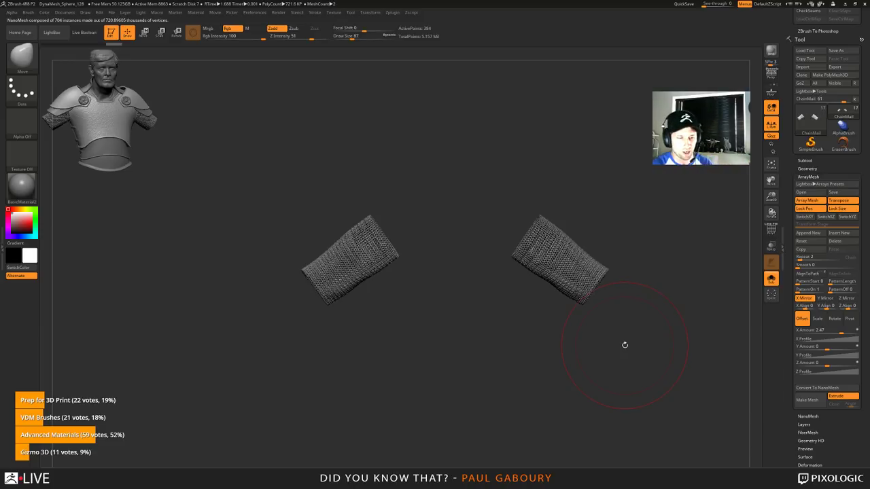
pyautogui.click(772, 279)
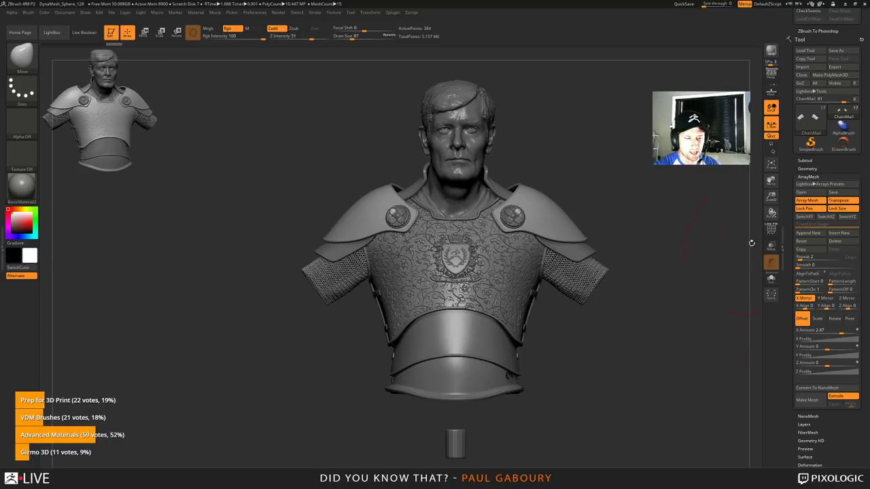
# Step: Examine the linked-ring mesh behind the ChainMail NanoMesh in Edit Mesh mode, and return to the full bust
pyautogui.click(812, 177)
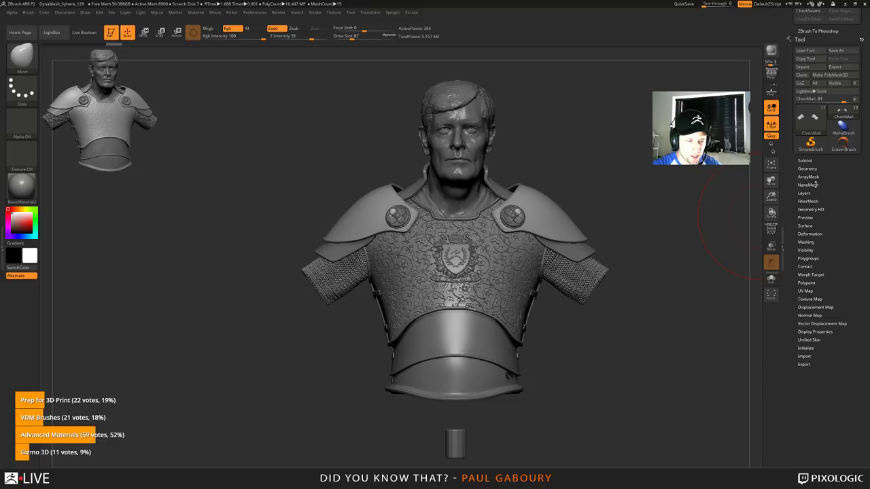
pyautogui.click(809, 185)
pyautogui.moveTo(803, 198)
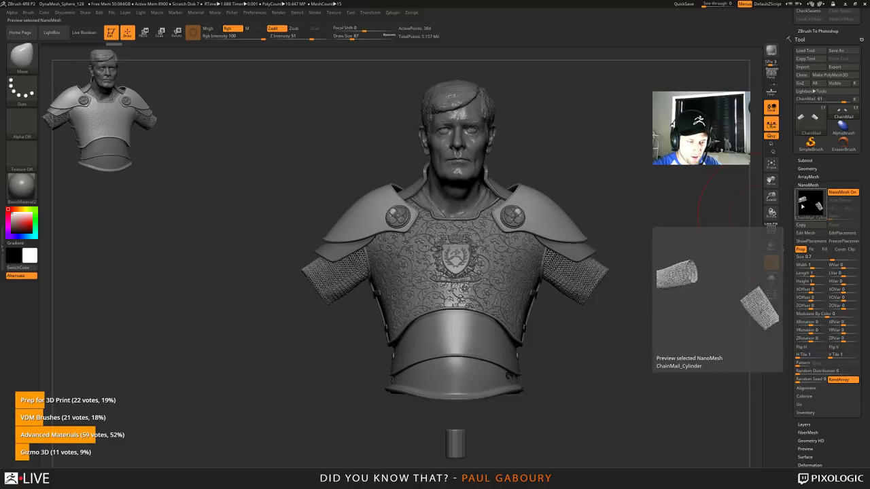
pyautogui.click(807, 233)
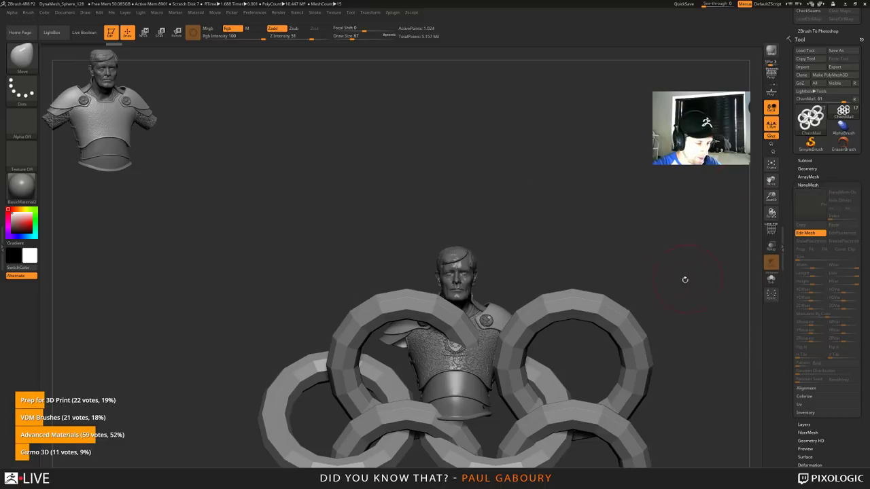
pyautogui.moveTo(708, 328)
pyautogui.keyDown('alt'); pyautogui.mouseDown(button='right')
pyautogui.moveTo(684, 172)
pyautogui.moveTo(664, 236)
pyautogui.mouseUp(button='right'); pyautogui.keyUp('alt')
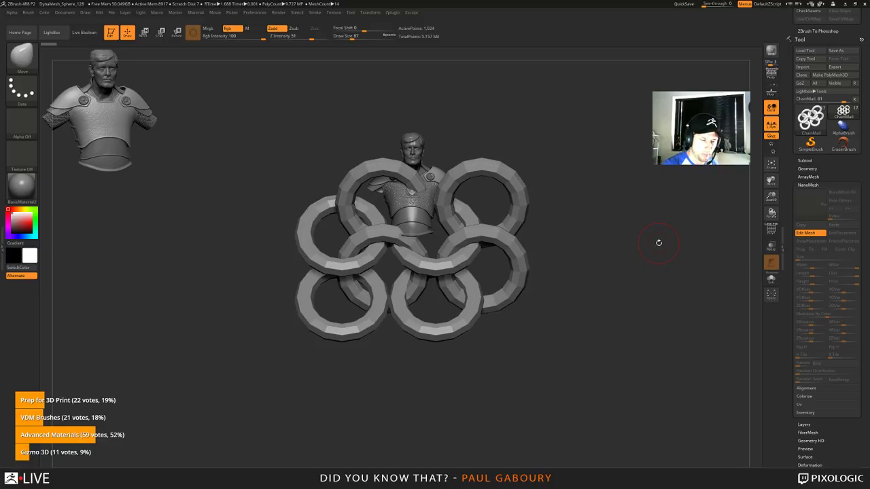
pyautogui.click(809, 233)
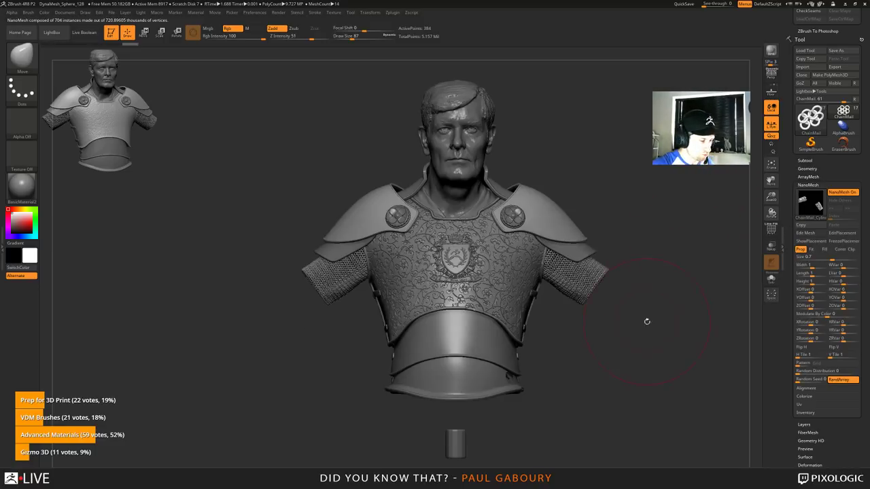
# Step: Reduce the brush draw size to 16 and delete the ring NanoMesh from the ChainMail sleeves
pyautogui.press('s')
pyautogui.moveTo(672, 339); pyautogui.dragTo(662, 340)
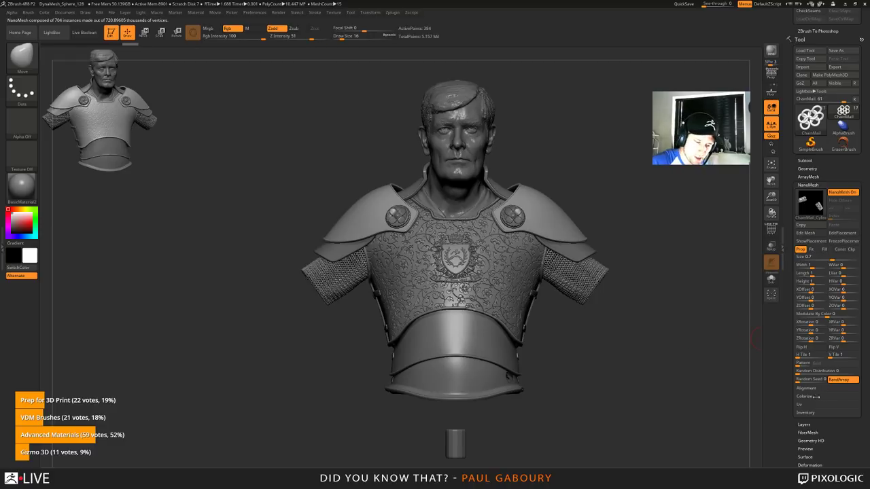
pyautogui.click(806, 413)
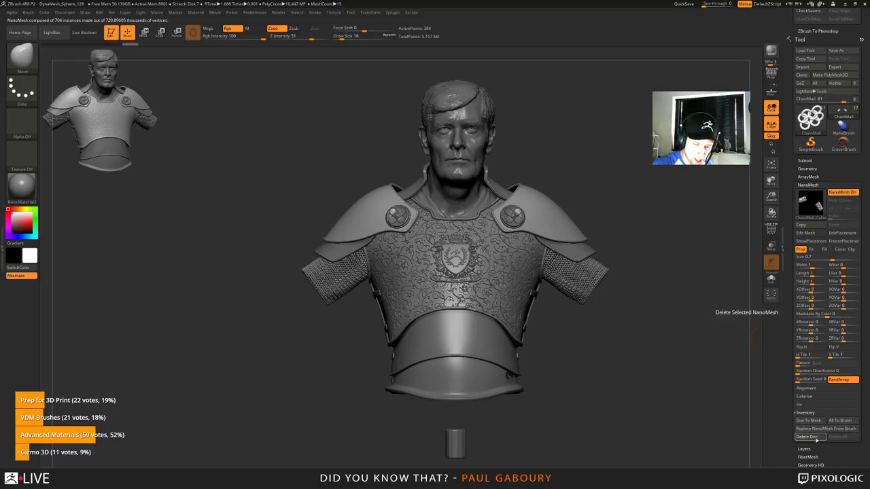
pyautogui.click(815, 438)
pyautogui.moveTo(631, 361); pyautogui.dragTo(649, 344)
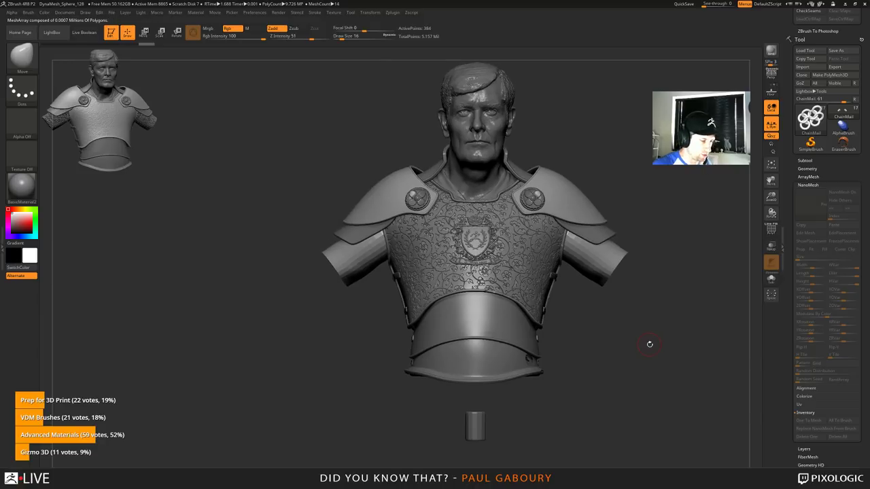
# Step: Isolate the plain sleeve cylinders of the ChainMail subtool with the polyframe displayed
pyautogui.hotkey('shift', 'f')
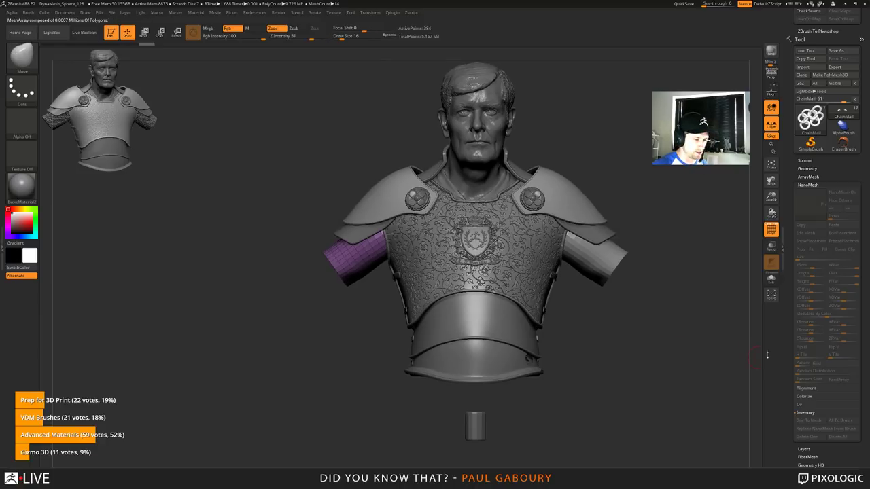
pyautogui.click(771, 280)
pyautogui.moveTo(432, 270)
pyautogui.keyDown('ctrl'); pyautogui.mouseDown(button='right')
pyautogui.moveTo(515, 293)
pyautogui.moveTo(484, 276)
pyautogui.mouseUp(button='right'); pyautogui.keyUp('ctrl')
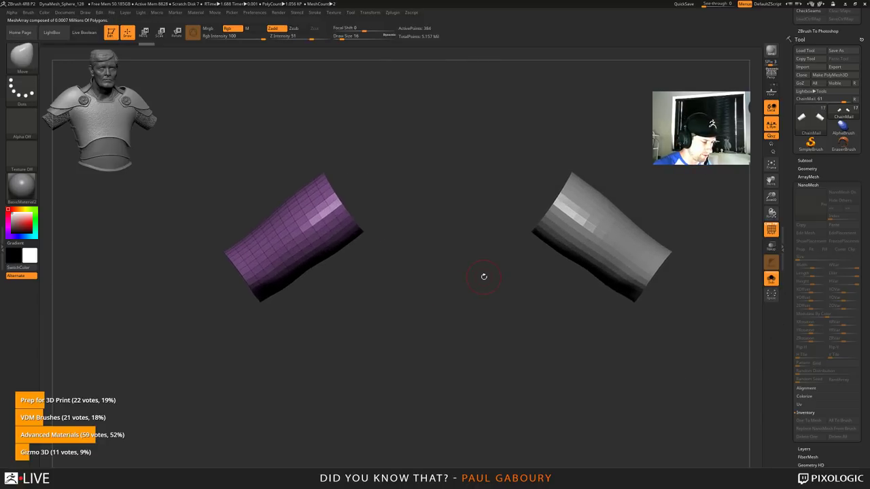
pyautogui.moveTo(484, 277)
pyautogui.mouseDown()
pyautogui.moveTo(465, 296)
pyautogui.moveTo(476, 285)
pyautogui.moveTo(464, 280)
pyautogui.moveTo(497, 268)
pyautogui.mouseUp()
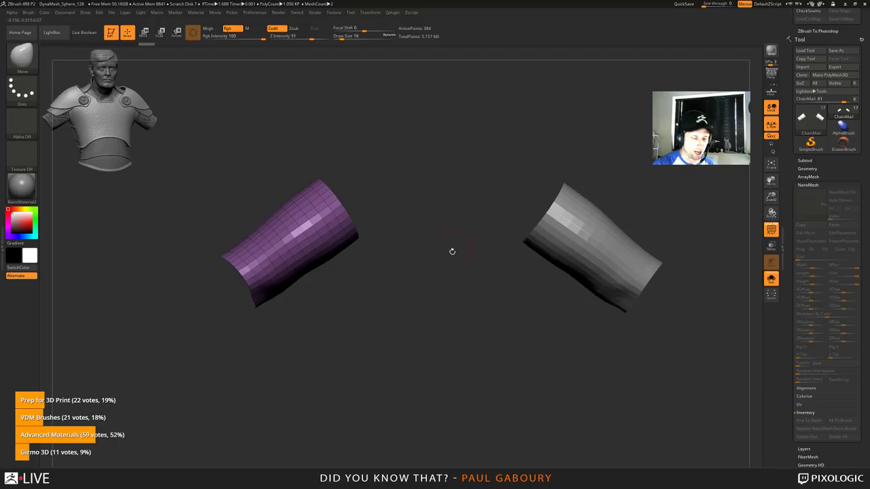
# Step: Load the chainmail.ZTL tool from the Desktop and fit its linked-ring mesh in the view
pyautogui.moveTo(430, 311)
pyautogui.mouseDown()
pyautogui.moveTo(377, 172)
pyautogui.moveTo(433, 321)
pyautogui.mouseUp()
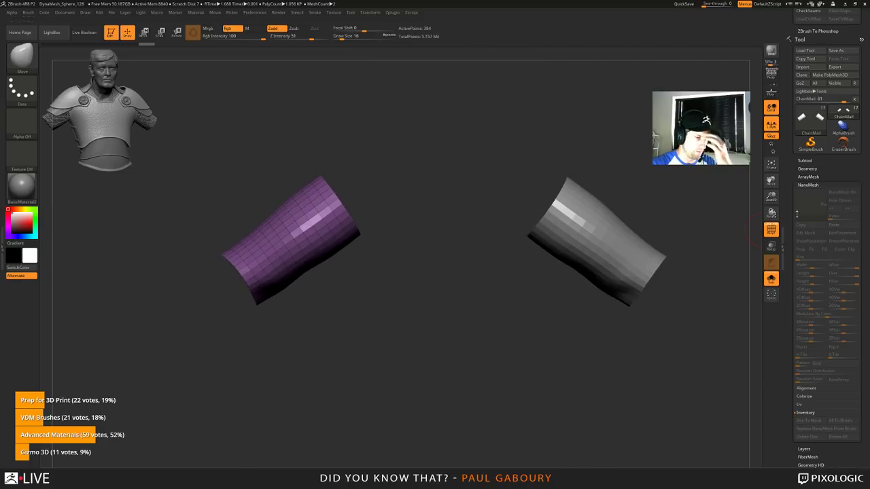
pyautogui.scroll(3, 847, 159)
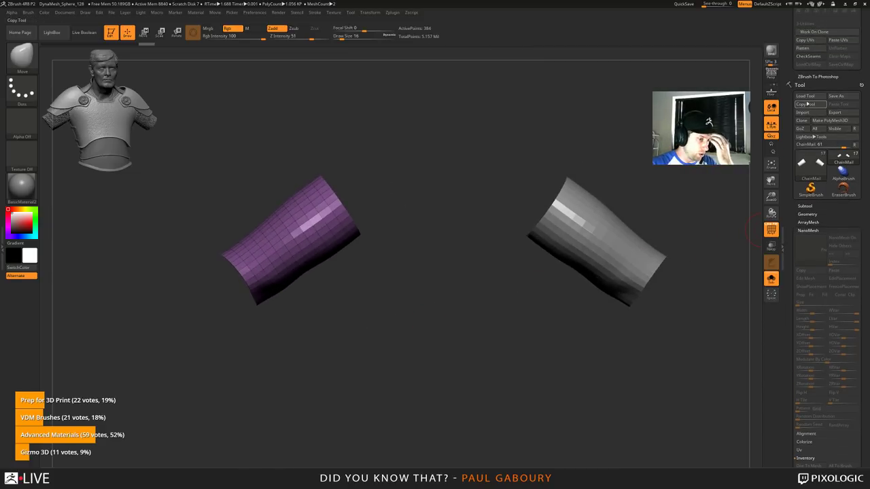
pyautogui.click(794, 100)
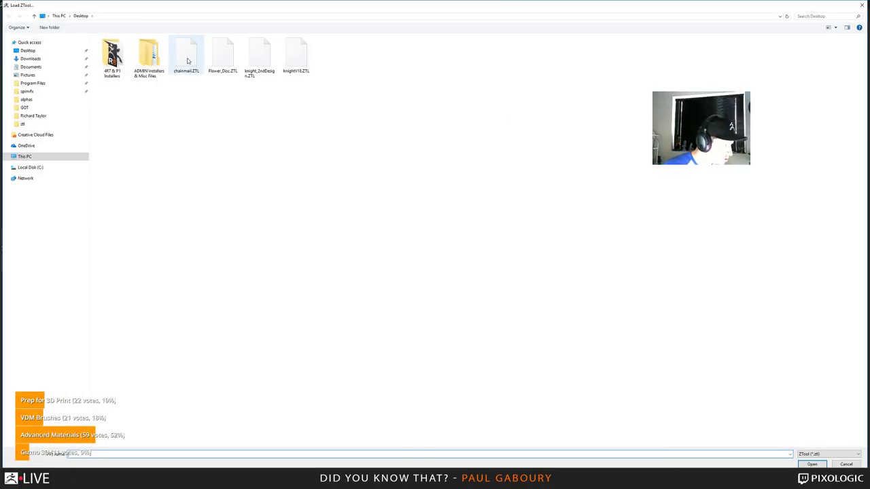
pyautogui.doubleClick(186, 57)
pyautogui.press('f')
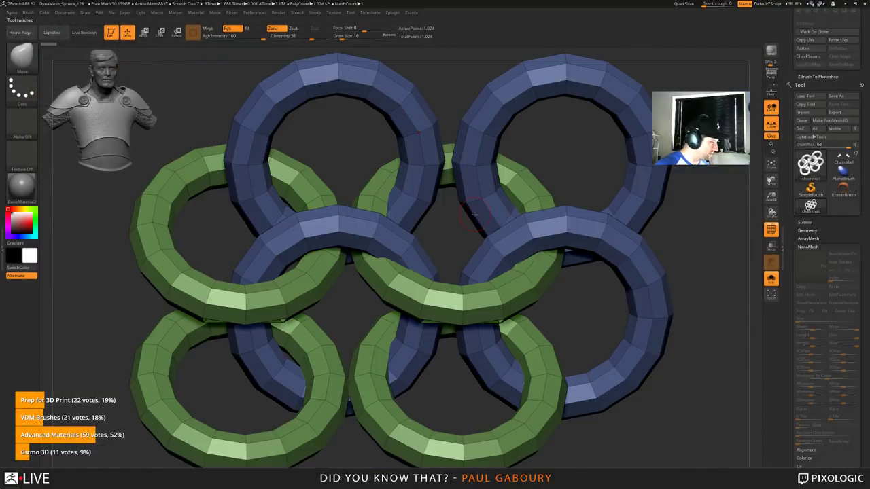
pyautogui.press('ctrl')
pyautogui.moveTo(741, 376)
pyautogui.keyDown('ctrl'); pyautogui.mouseDown(button='right')
pyautogui.moveTo(658, 351)
pyautogui.moveTo(648, 359)
pyautogui.moveTo(607, 334)
pyautogui.moveTo(618, 333)
pyautogui.mouseUp(button='right'); pyautogui.keyUp('ctrl')
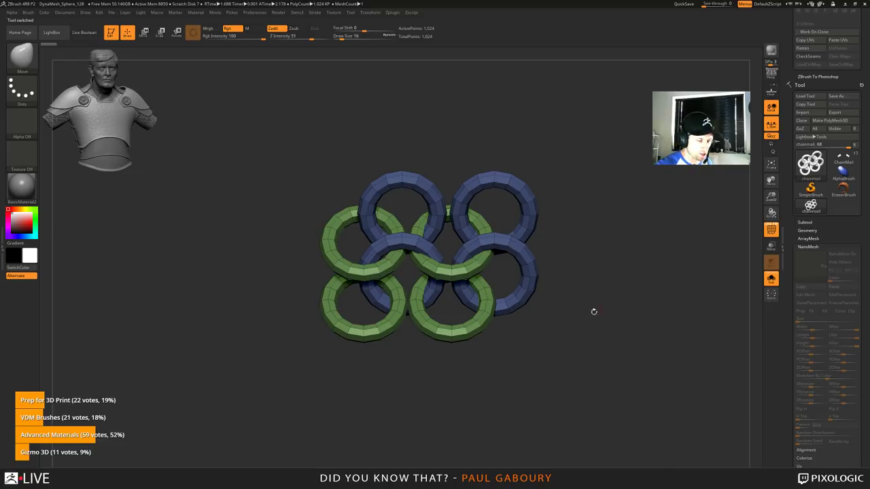
pyautogui.keyDown('ctrl'); pyautogui.keyDown('shift'); pyautogui.moveTo(567, 314); pyautogui.dragTo(504, 263); pyautogui.keyUp('shift'); pyautogui.keyUp('ctrl')
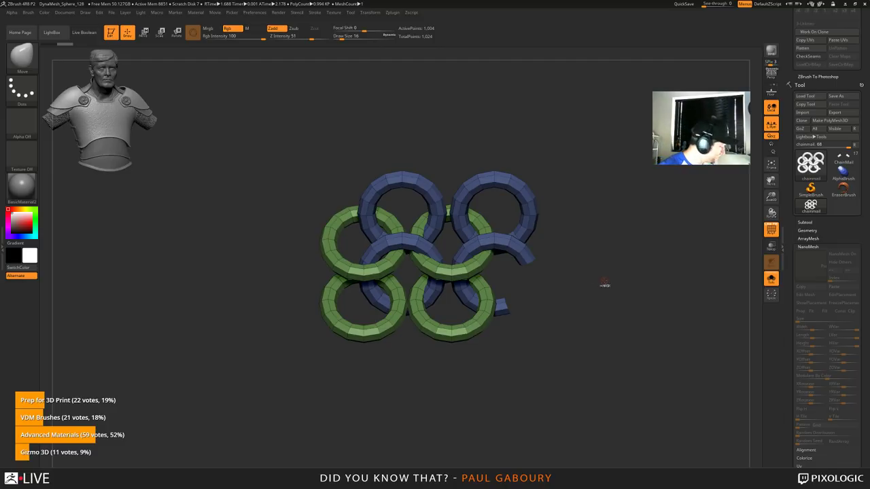
pyautogui.keyDown('ctrl'); pyautogui.keyDown('shift'); pyautogui.click(597, 280); pyautogui.keyUp('shift'); pyautogui.keyUp('ctrl')
pyautogui.keyDown('alt'); pyautogui.moveTo(614, 291); pyautogui.dragTo(582, 287); pyautogui.keyUp('alt')
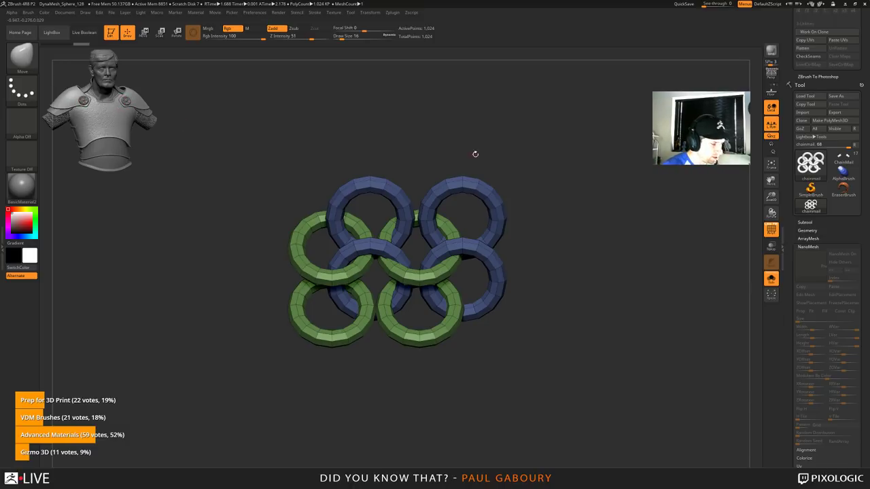
# Step: Create a new InsertMesh brush from the linked-ring chainmail mesh
pyautogui.press('b')
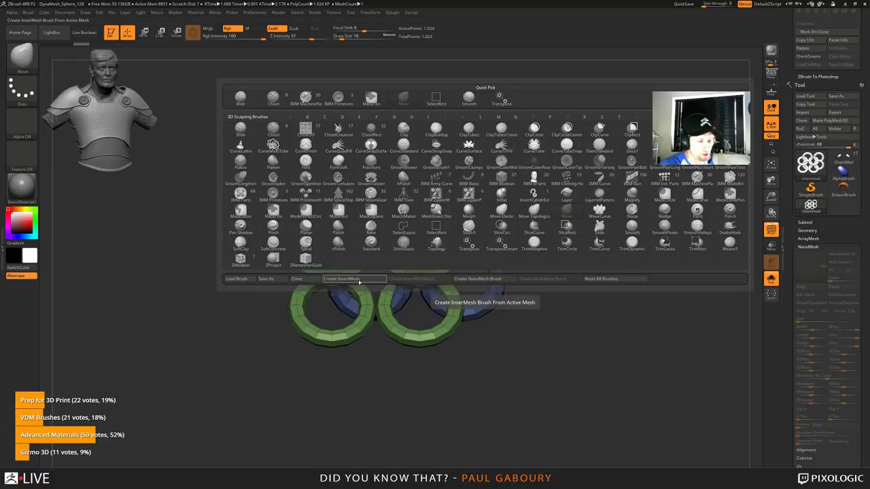
pyautogui.click(361, 280)
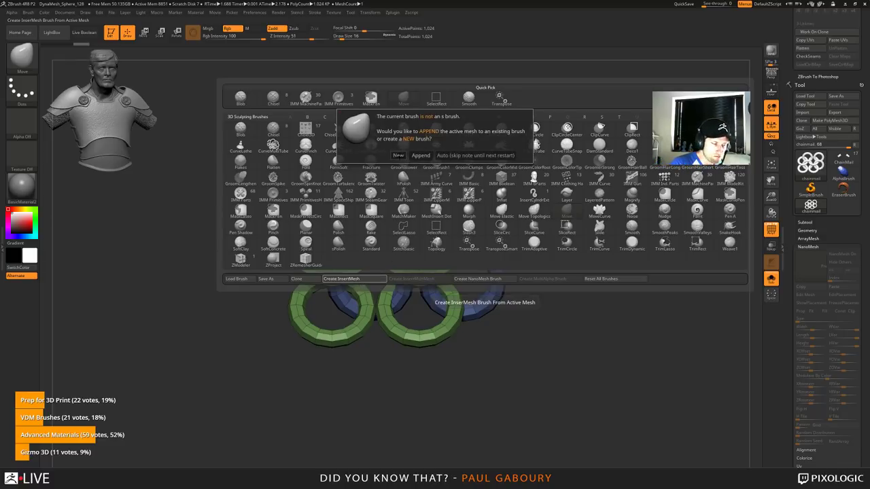
pyautogui.click(399, 156)
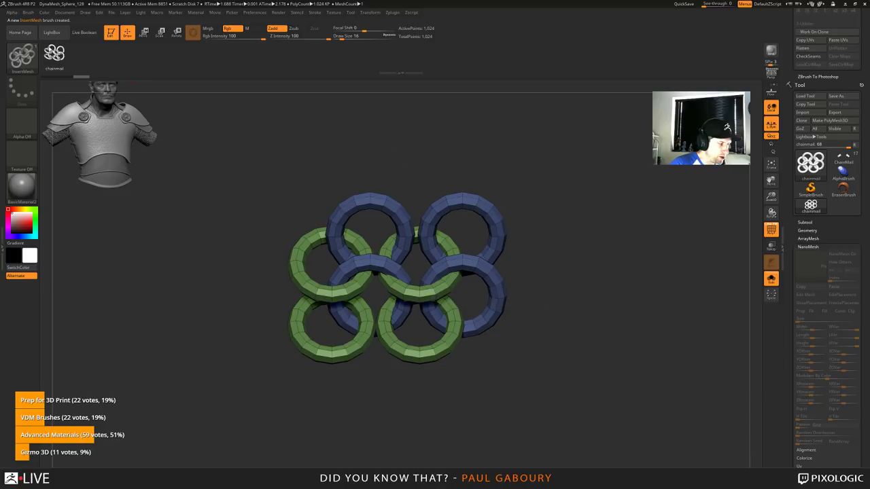
# Step: Try inserting small ring clusters onto the chainmail mesh itself, and undo the insertions
pyautogui.moveTo(445, 206)
pyautogui.mouseDown()
pyautogui.moveTo(485, 217)
pyautogui.moveTo(542, 326)
pyautogui.mouseUp()
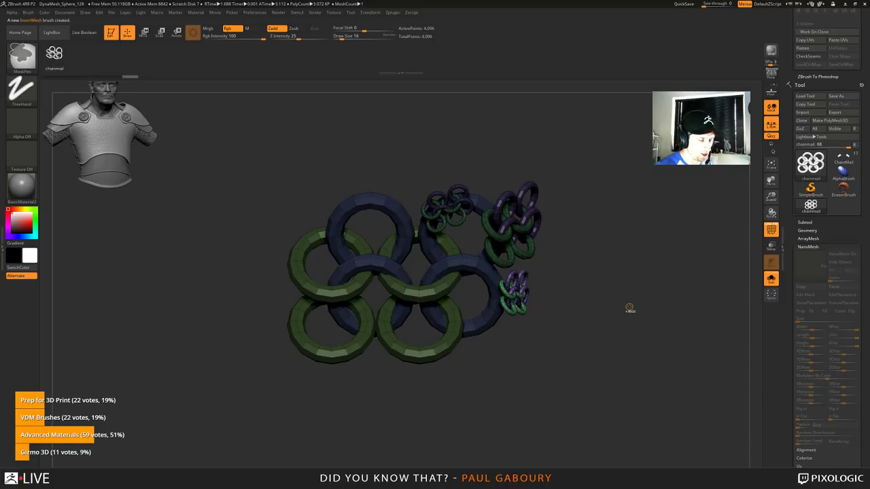
pyautogui.hotkey('ctrl', 'z')
pyautogui.hotkey('ctrl', 'z')
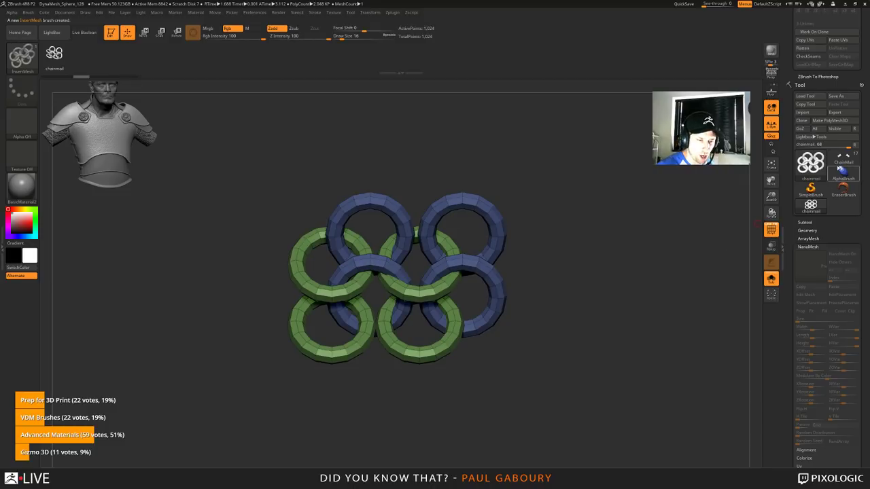
# Step: Switch back to the ChainMail sleeve tool and insert one ring cluster on the purple sleeve
pyautogui.click(844, 162)
pyautogui.moveTo(406, 224)
pyautogui.keyDown('ctrl'); pyautogui.mouseDown(button='right')
pyautogui.moveTo(539, 317)
pyautogui.moveTo(572, 361)
pyautogui.mouseUp(button='right'); pyautogui.keyUp('ctrl')
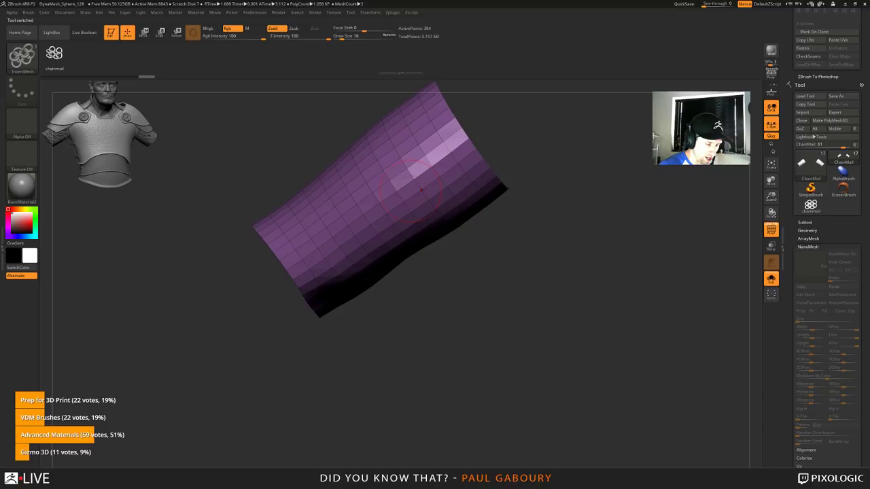
pyautogui.moveTo(420, 190); pyautogui.dragTo(462, 215)
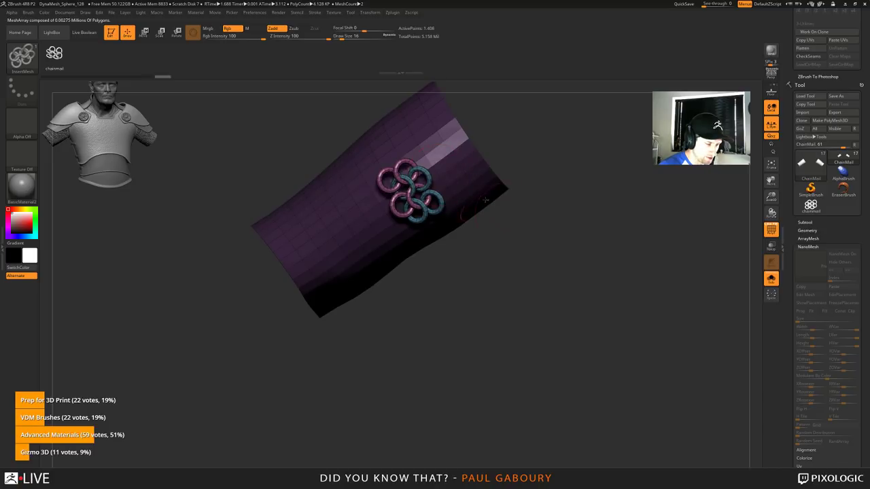
# Step: Turn off Solo mode and hide every subtool except ChainMail
pyautogui.click(770, 279)
pyautogui.click(849, 223)
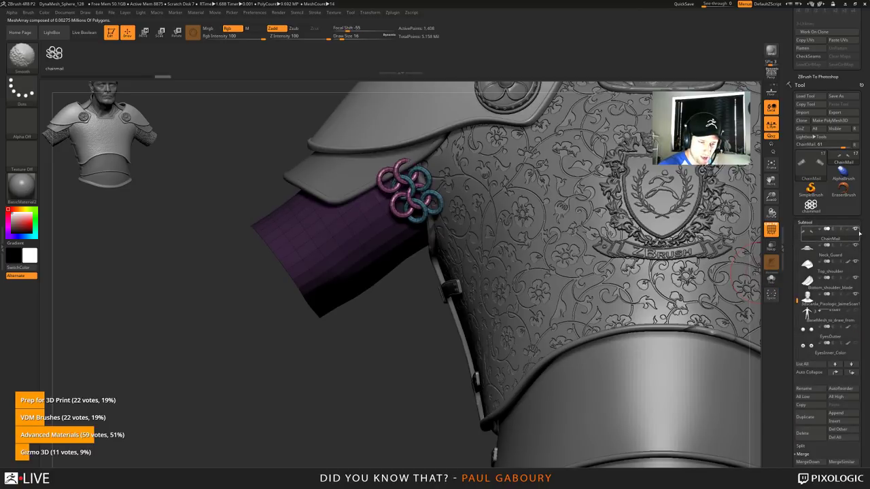
pyautogui.keyDown('shift'); pyautogui.click(856, 229); pyautogui.keyUp('shift')
# Step: Insert more ring clusters across the purple sleeve, and undo all of the inserted clusters
pyautogui.moveTo(360, 215); pyautogui.dragTo(347, 256)
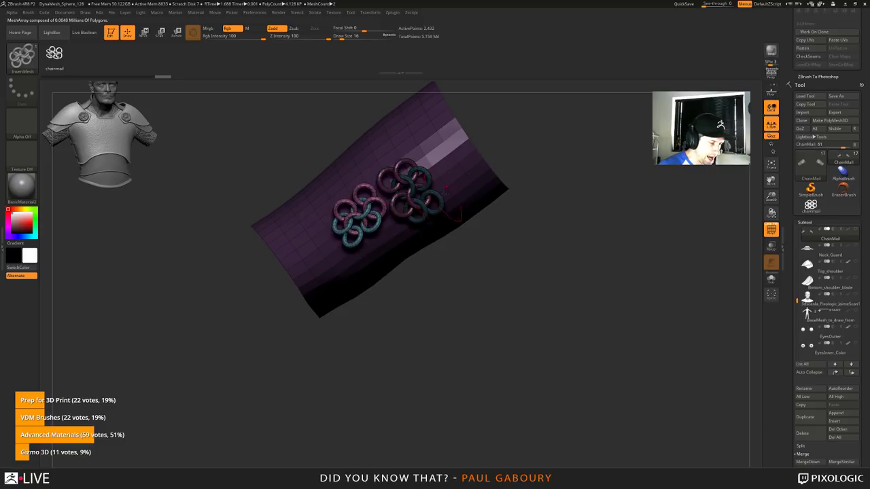
pyautogui.moveTo(461, 180)
pyautogui.mouseDown()
pyautogui.moveTo(442, 200)
pyautogui.moveTo(424, 187)
pyautogui.mouseUp()
pyautogui.moveTo(419, 148); pyautogui.dragTo(441, 158)
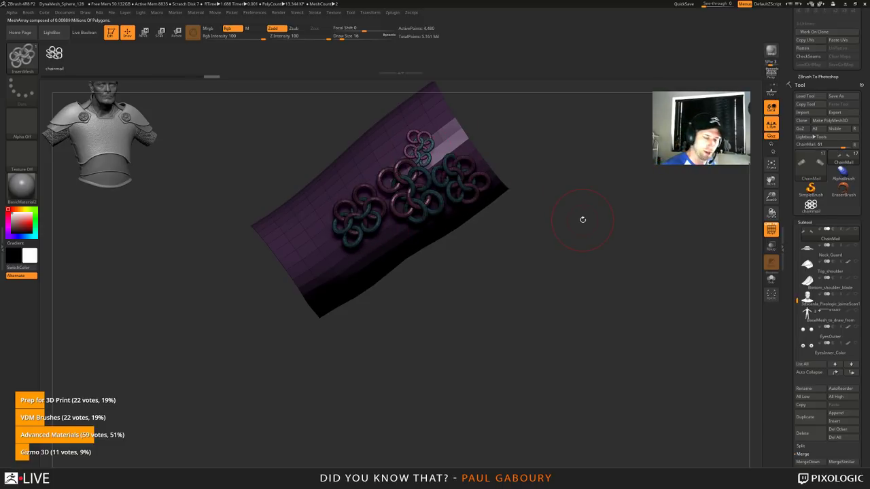
pyautogui.hotkey('ctrl', 'z')
pyautogui.hotkey('ctrl', 'z')
pyautogui.hotkey('ctrl', 'z')
pyautogui.hotkey('ctrl', 'z')
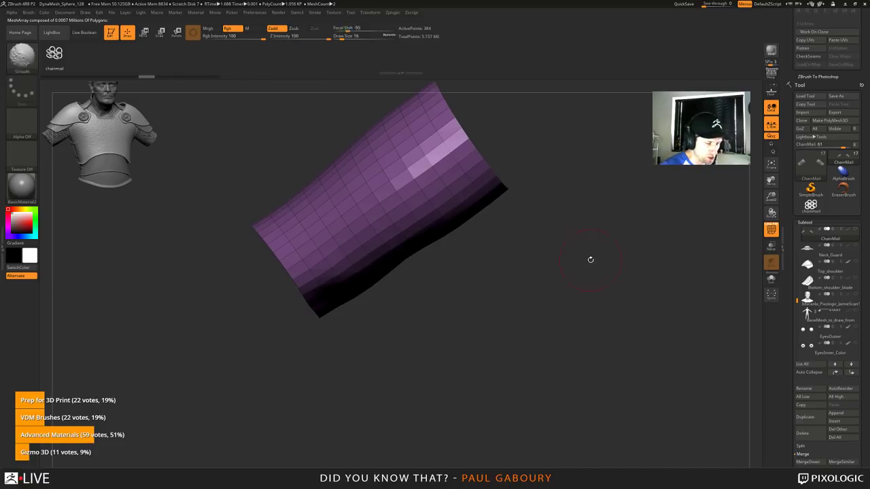
pyautogui.keyDown('ctrl'); pyautogui.moveTo(590, 259); pyautogui.dragTo(566, 240, button='right'); pyautogui.keyUp('ctrl')
pyautogui.hotkey('ctrl', 'z')
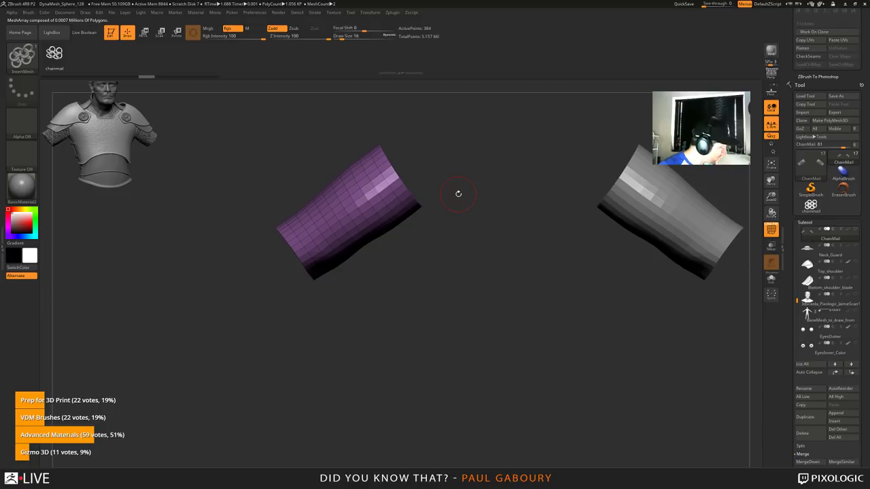
# Step: Create a NanoMesh brush from the chainmail rings and set the ZModeler polygon action to Insert NanoMesh on A Single Poly
pyautogui.press('b')
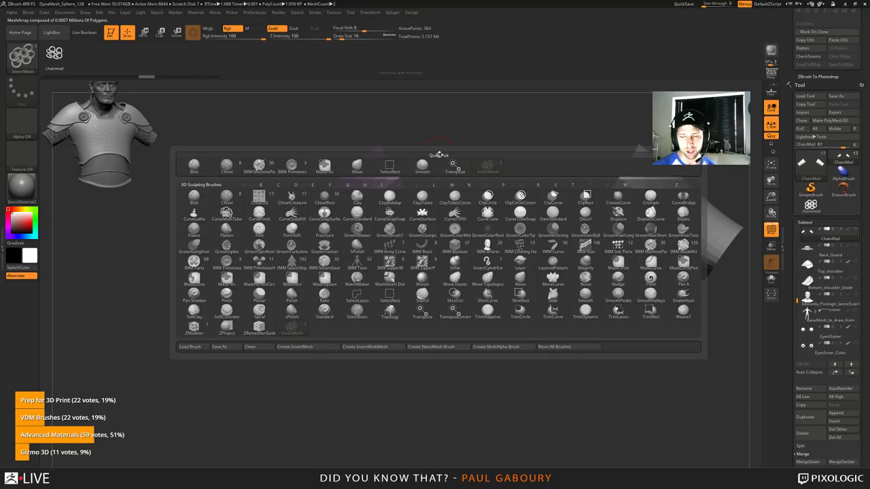
pyautogui.click(452, 347)
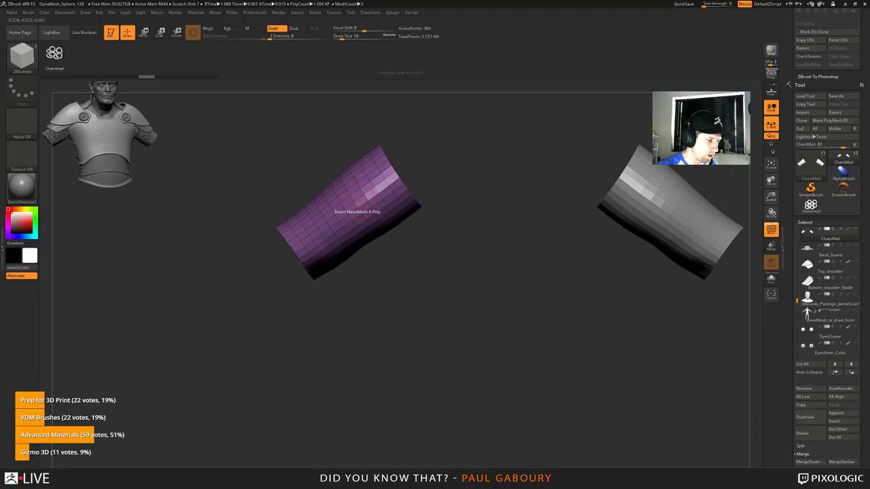
pyautogui.press('space')
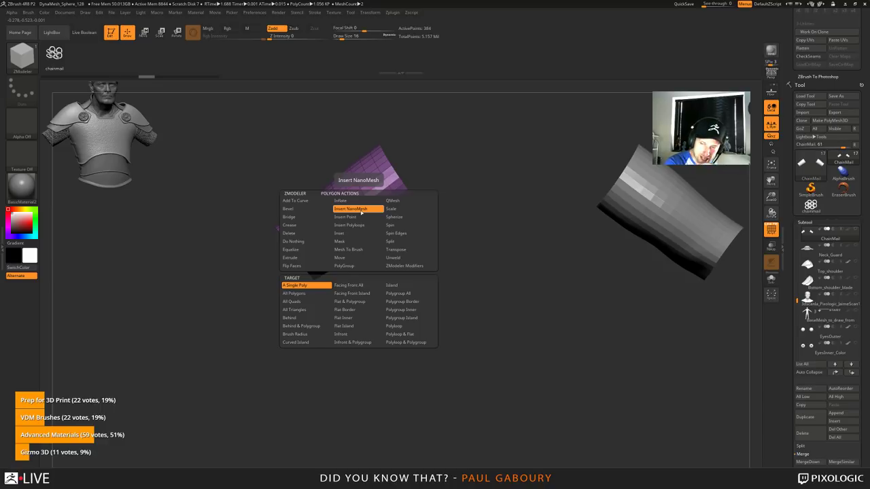
pyautogui.click(362, 213)
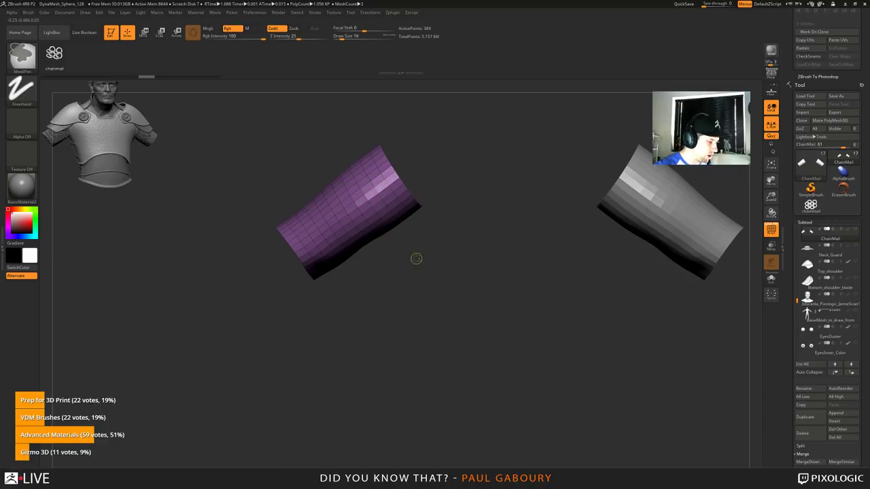
# Step: Insert the ring NanoMesh on a single polygon near the upper end of the purple sleeve
pyautogui.keyDown('ctrl'); pyautogui.moveTo(416, 258); pyautogui.dragTo(472, 323, button='right'); pyautogui.keyUp('ctrl')
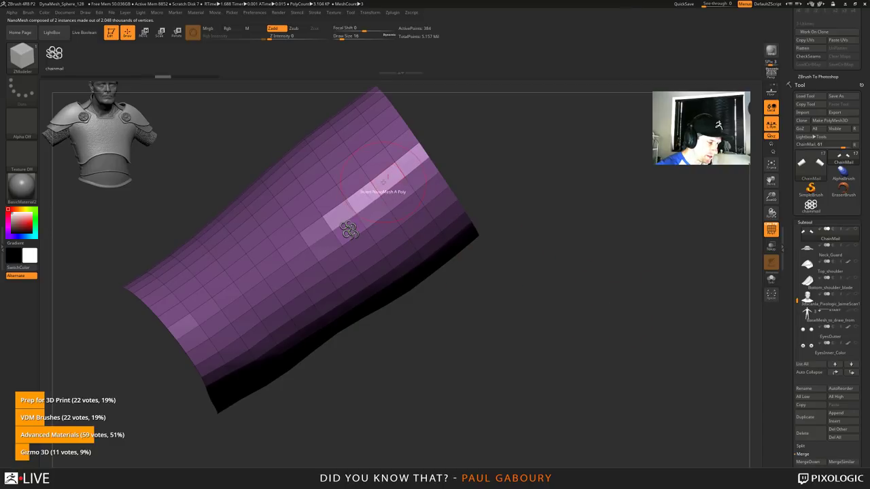
pyautogui.moveTo(387, 179); pyautogui.dragTo(391, 182)
pyautogui.keyDown('ctrl'); pyautogui.moveTo(515, 216); pyautogui.dragTo(586, 209, button='right'); pyautogui.keyUp('ctrl')
pyautogui.moveTo(586, 209); pyautogui.dragTo(585, 241)
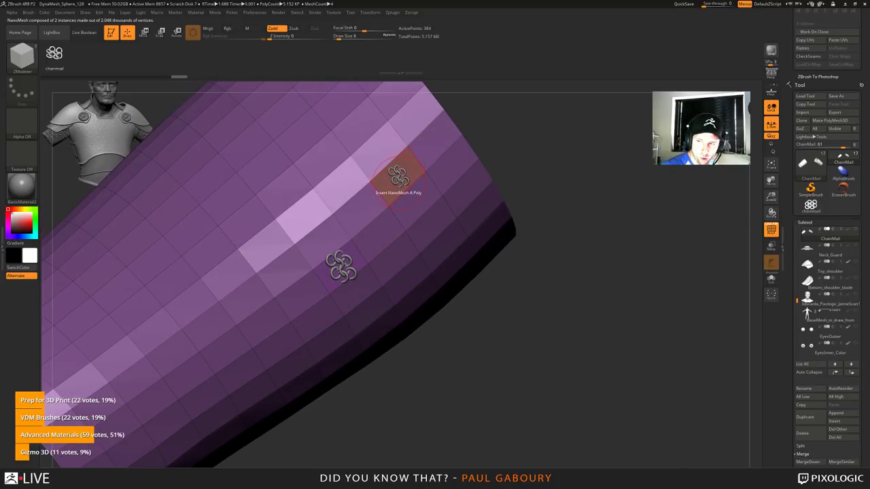
# Step: Try redrawing the ring NanoMesh on the polygon near the sleeve's upper end, and undo the last change
pyautogui.click(398, 178)
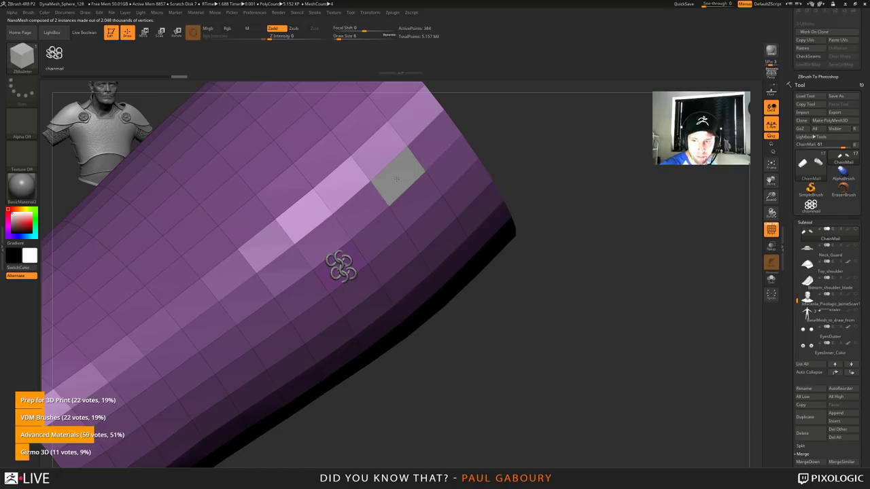
pyautogui.moveTo(397, 180); pyautogui.dragTo(399, 177)
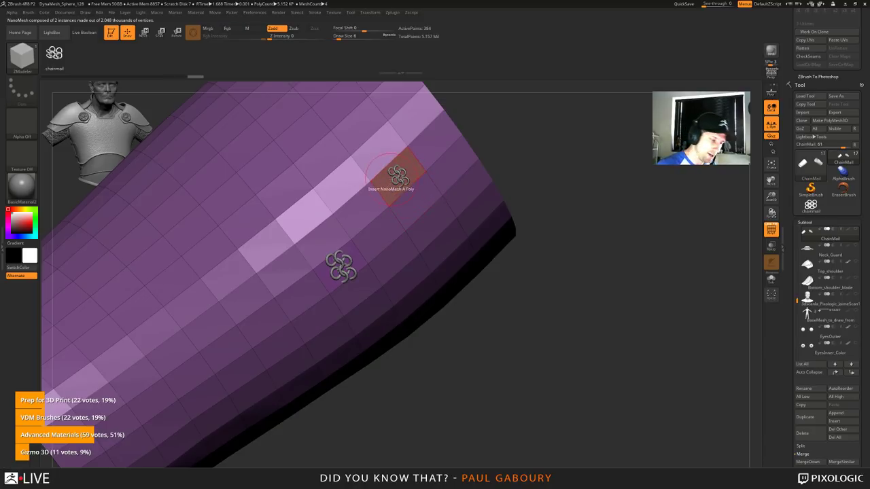
pyautogui.hotkey('ctrl', 'z')
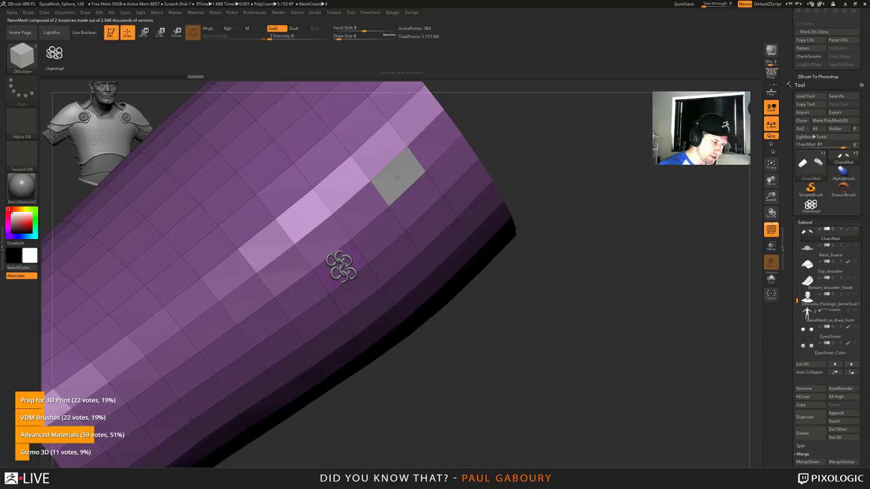
# Step: Insert the chainmail NanoMesh on another single polygon of the sleeve and across a patch of its neighbouring polygons
pyautogui.click(397, 177)
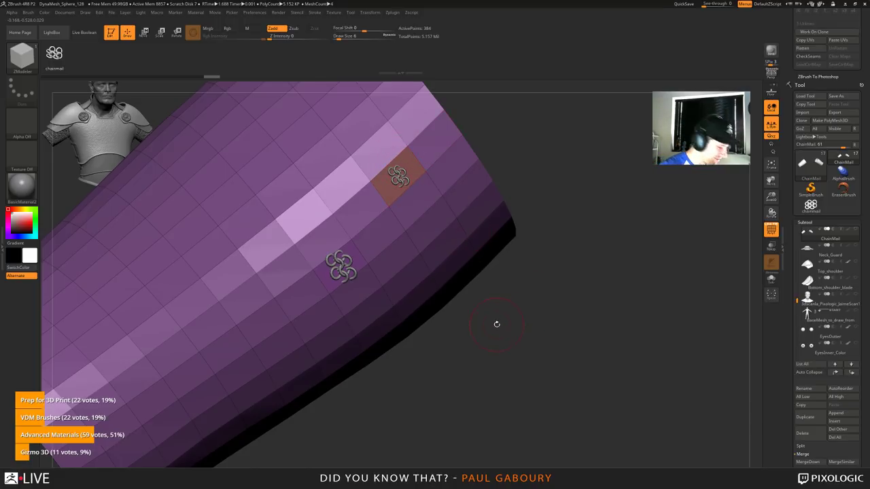
pyautogui.keyDown('alt'); pyautogui.moveTo(499, 326); pyautogui.dragTo(598, 324); pyautogui.keyUp('alt')
pyautogui.keyDown('alt'); pyautogui.moveTo(592, 354); pyautogui.dragTo(589, 299); pyautogui.keyUp('alt')
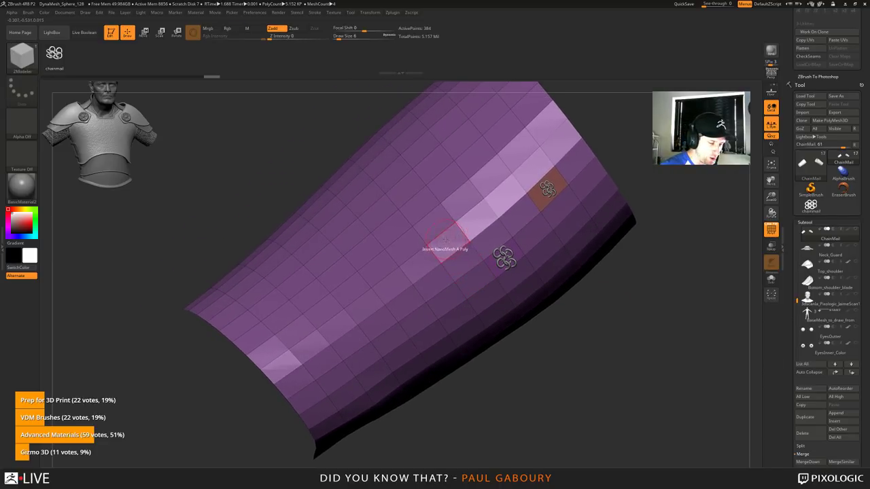
pyautogui.moveTo(469, 232)
pyautogui.mouseDown()
pyautogui.moveTo(469, 216)
pyautogui.moveTo(418, 205)
pyautogui.moveTo(345, 213)
pyautogui.moveTo(310, 247)
pyautogui.moveTo(419, 266)
pyautogui.moveTo(389, 341)
pyautogui.mouseUp()
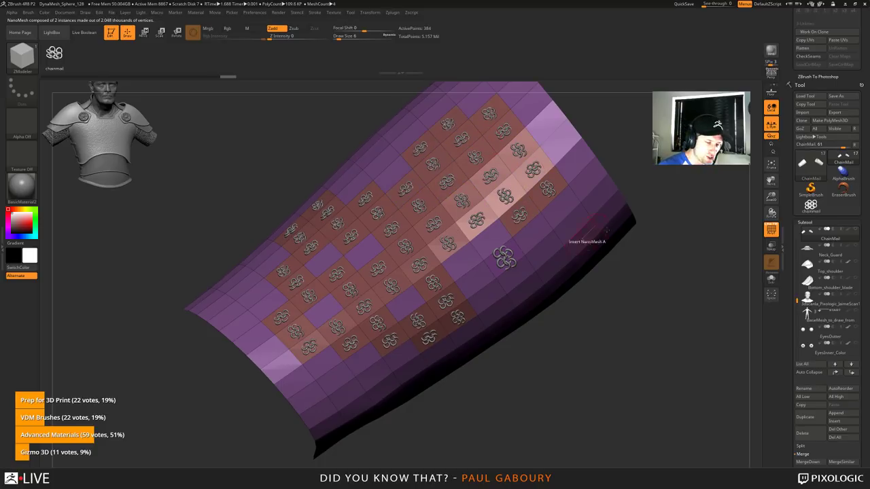
# Step: Scale the inserted chainmail NanoMesh up to a size of 1, and reduce it to 0.8
pyautogui.click(805, 222)
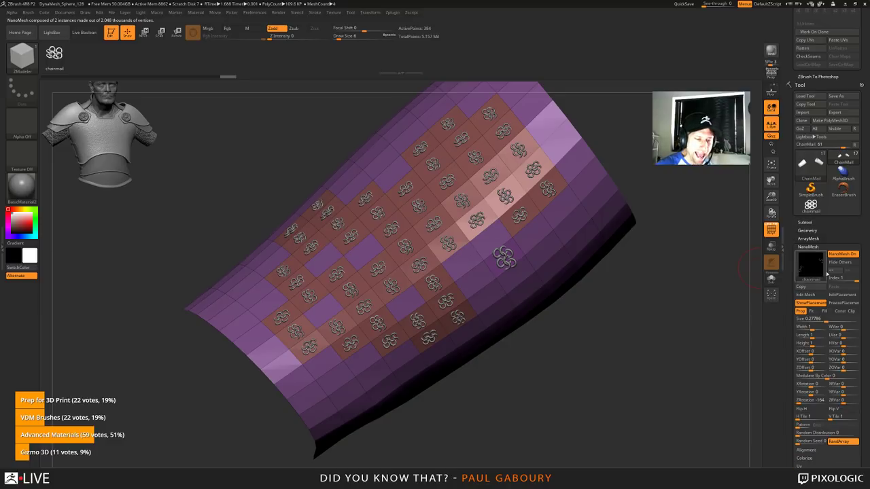
pyautogui.moveTo(802, 266)
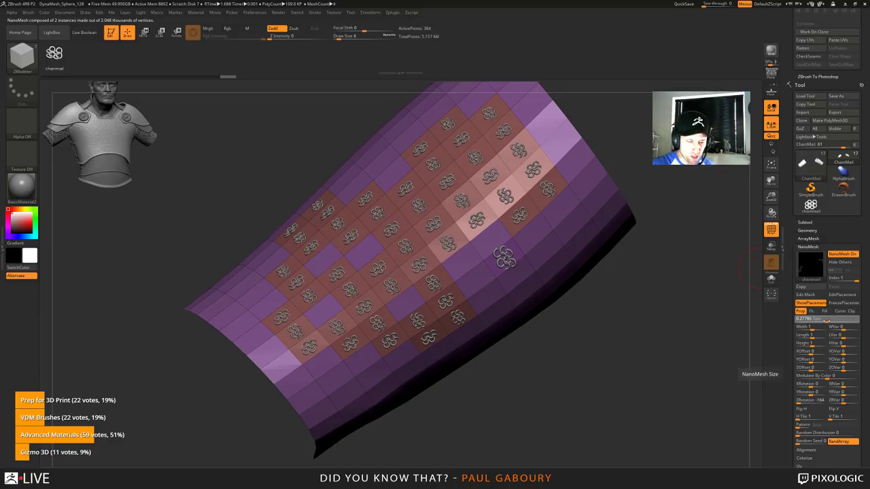
pyautogui.write('1')
pyautogui.press('Return')
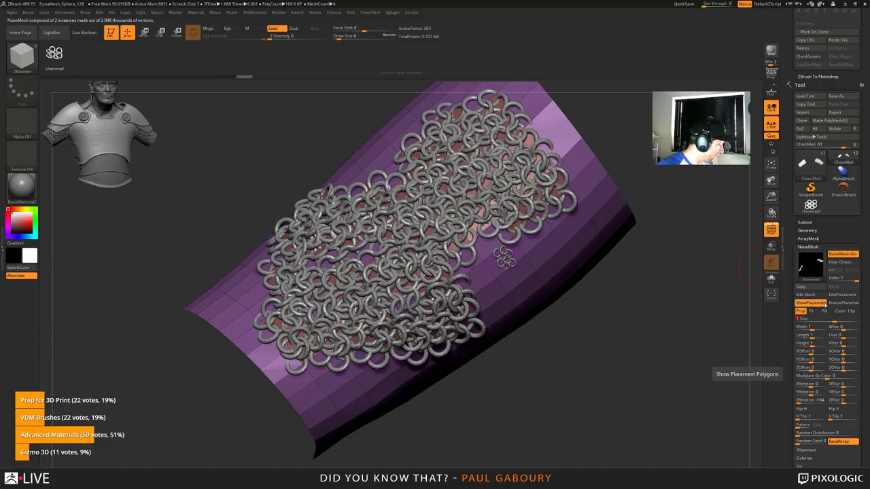
pyautogui.write('0.8')
pyautogui.press('Return')
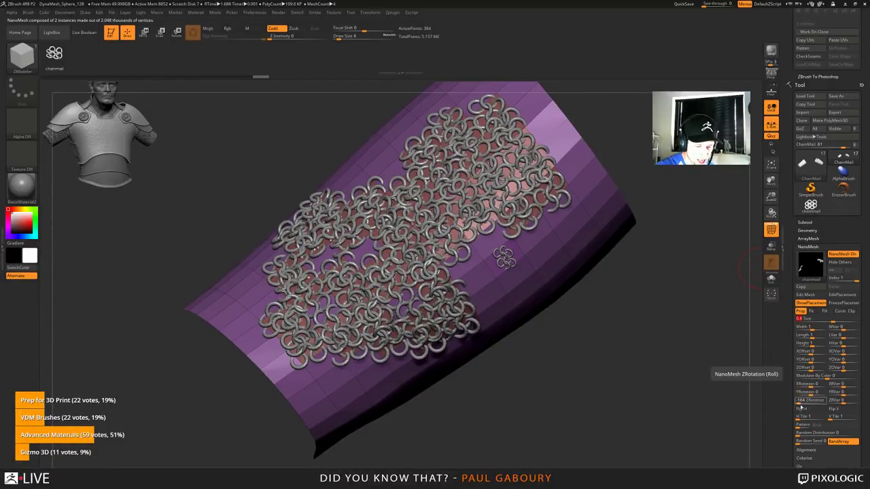
# Step: Adjust the chainmail's NanoMesh Z rotation and set it to 0
pyautogui.moveTo(800, 406); pyautogui.dragTo(813, 402)
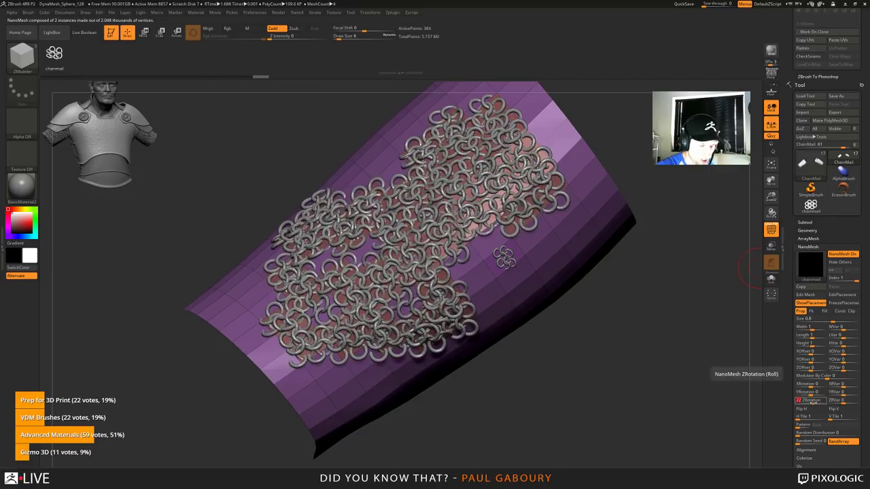
pyautogui.write('0')
pyautogui.press('Return')
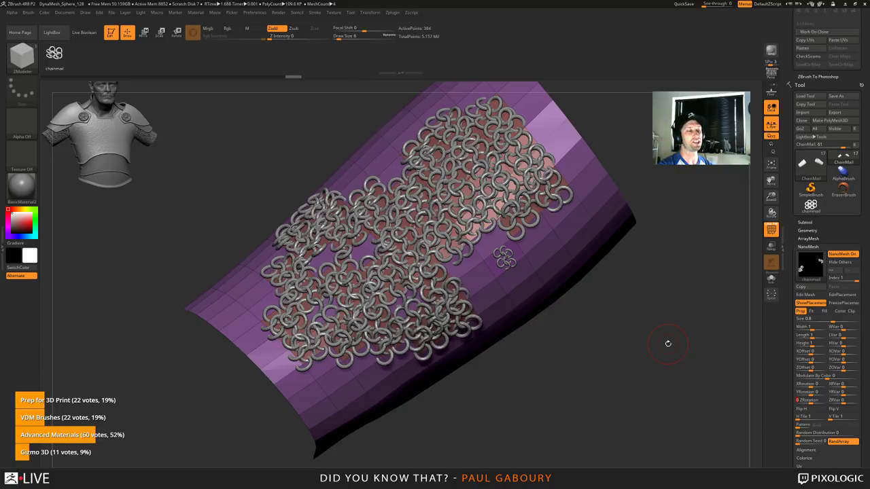
# Step: Examine the chainmail patch on both mirrored sleeves and review the ArrayMesh settings
pyautogui.moveTo(662, 365)
pyautogui.keyDown('ctrl'); pyautogui.mouseDown(button='right')
pyautogui.moveTo(587, 323)
pyautogui.moveTo(569, 243)
pyautogui.mouseUp(button='right'); pyautogui.keyUp('ctrl')
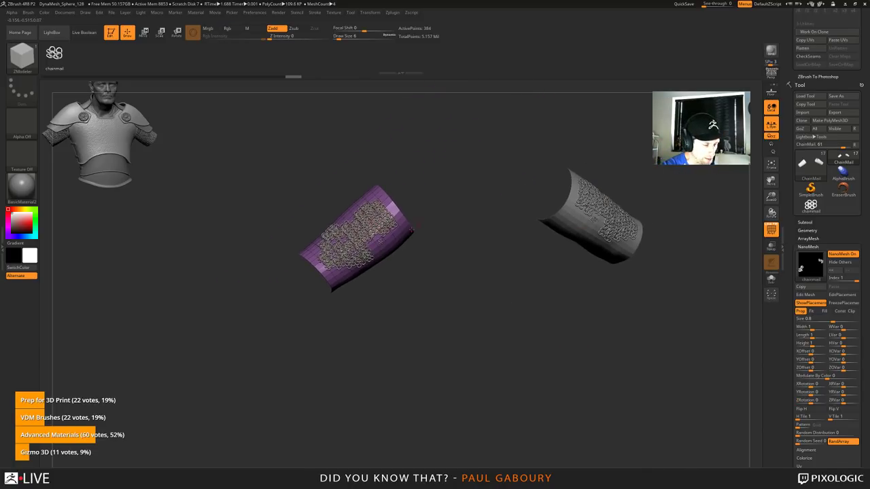
pyautogui.moveTo(638, 295); pyautogui.dragTo(604, 335)
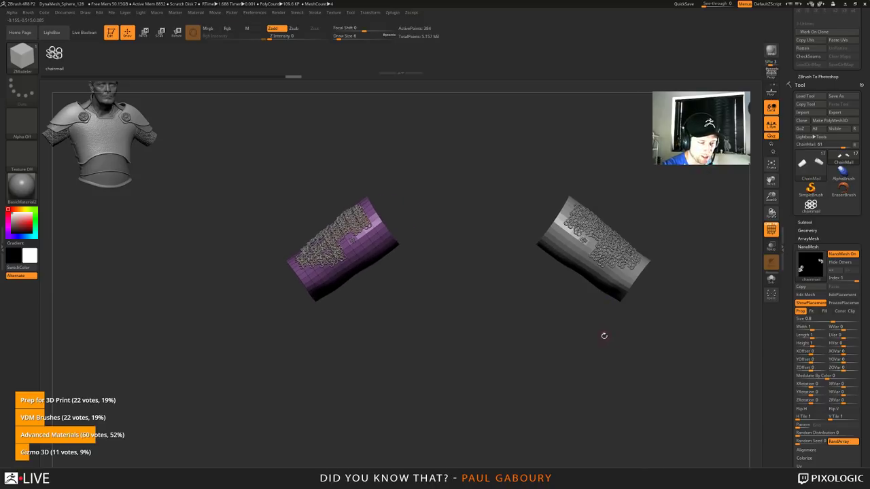
pyautogui.moveTo(367, 278); pyautogui.dragTo(348, 237)
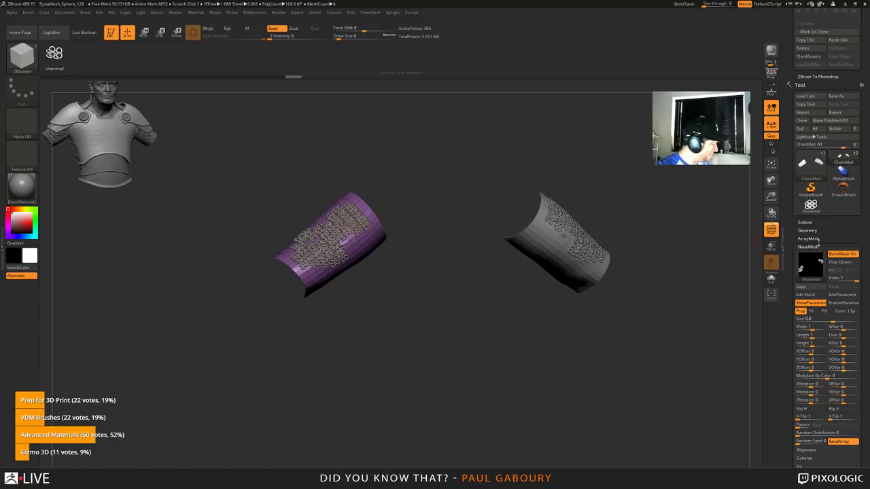
pyautogui.press('shift')
pyautogui.click(818, 239)
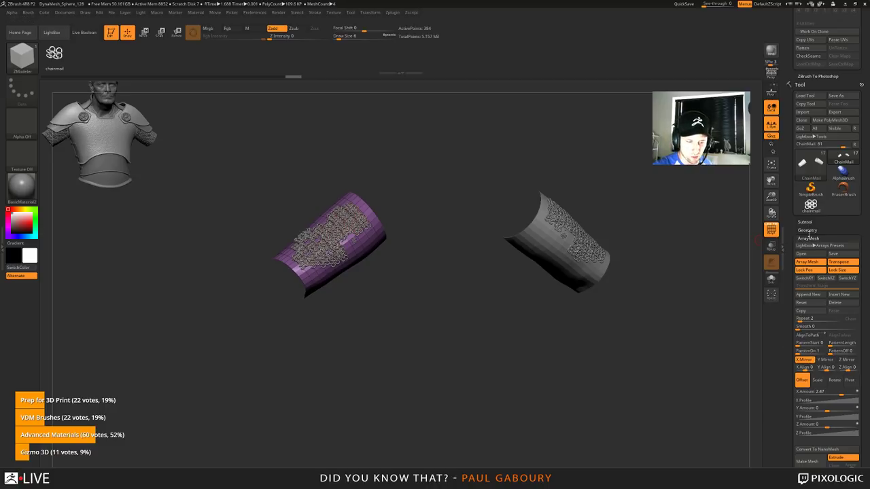
pyautogui.click(808, 239)
pyautogui.click(808, 247)
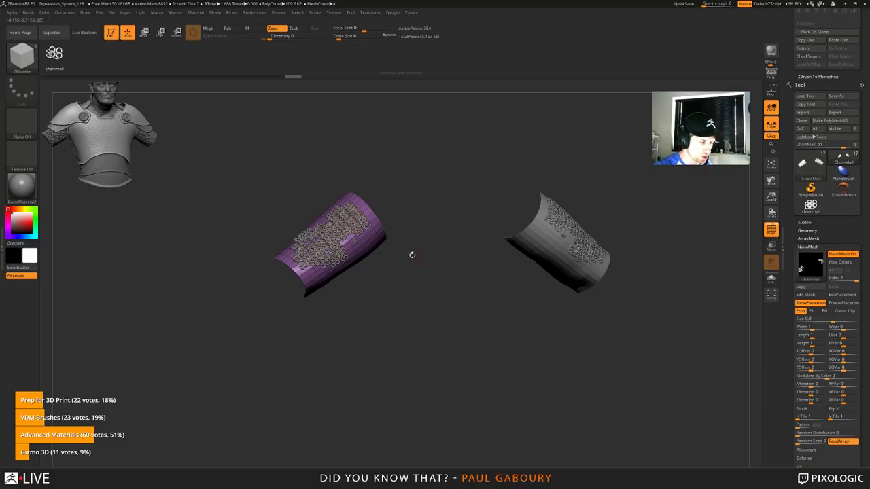
# Step: Change the Insert NanoMesh target from single polygons to All Polygons and undo the partial chainmail patch
pyautogui.moveTo(442, 265)
pyautogui.keyDown('alt'); pyautogui.mouseDown(button='right')
pyautogui.moveTo(481, 288)
pyautogui.moveTo(468, 282)
pyautogui.mouseUp(button='right'); pyautogui.keyUp('alt')
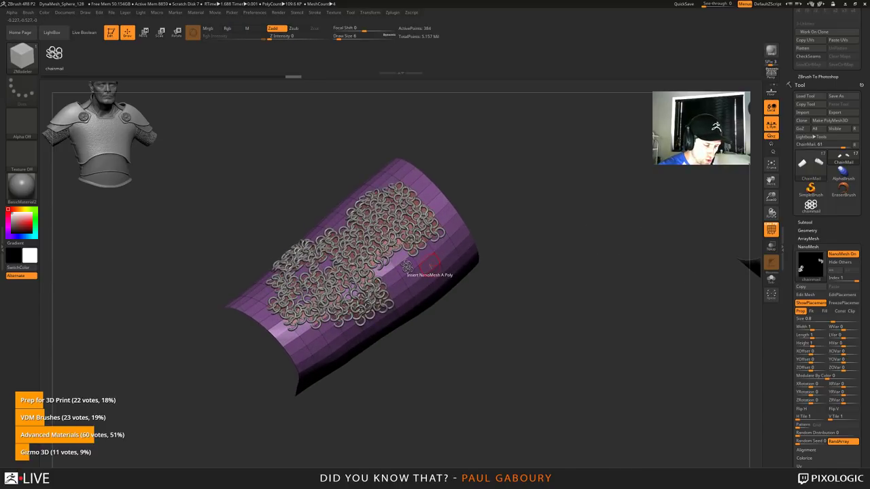
pyautogui.press('space')
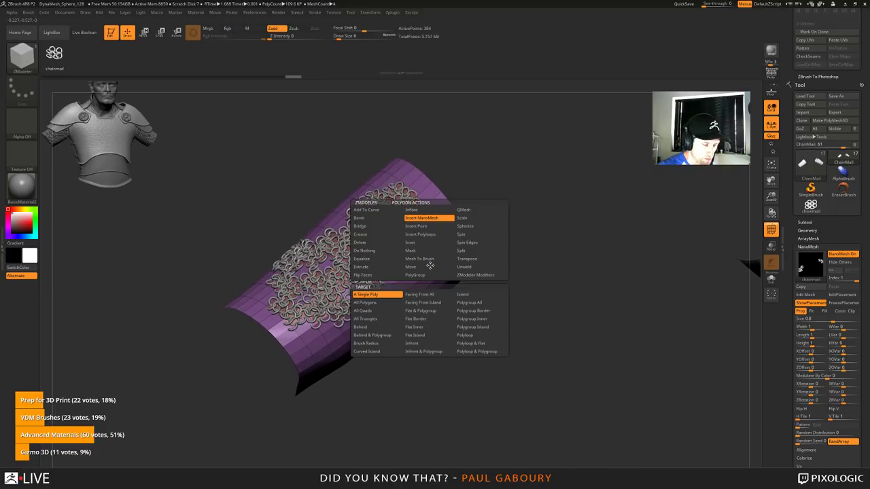
pyautogui.click(382, 303)
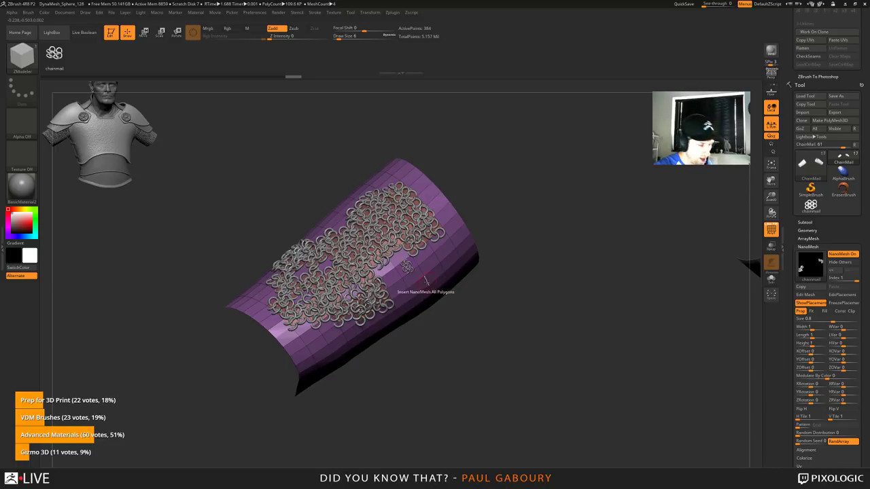
pyautogui.hotkey('ctrl', 'z')
pyautogui.hotkey('ctrl', 'z')
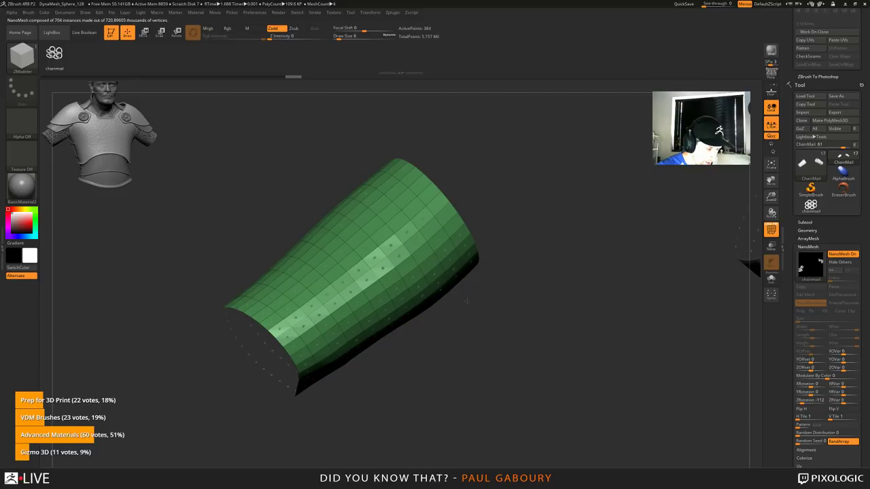
# Step: Insert the chainmail NanoMesh on all polygons of the sleeve at a size of about 0.75
pyautogui.moveTo(466, 301); pyautogui.dragTo(483, 338)
pyautogui.moveTo(441, 421); pyautogui.dragTo(780, 304)
pyautogui.moveTo(547, 308); pyautogui.dragTo(428, 272)
pyautogui.keyDown('ctrl'); pyautogui.moveTo(511, 283); pyautogui.dragTo(523, 327, button='right'); pyautogui.keyUp('ctrl')
pyautogui.moveTo(522, 327); pyautogui.dragTo(491, 311)
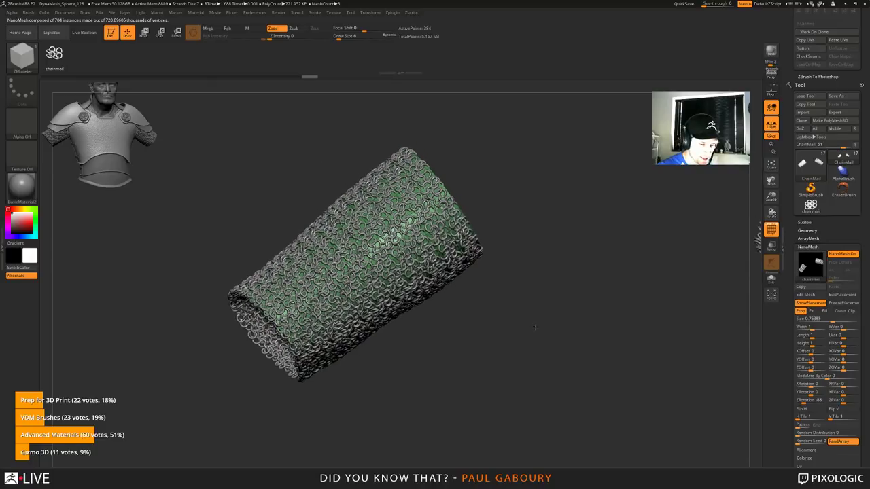
# Step: Hide the placement polygons beneath the chainmail and turn off the PolyFrame display
pyautogui.click(816, 305)
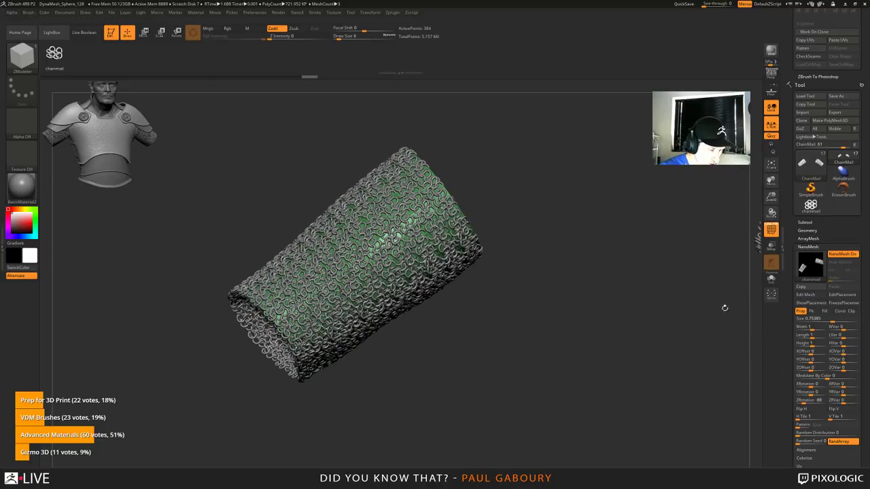
pyautogui.moveTo(699, 362); pyautogui.dragTo(609, 335, button='right')
pyautogui.keyDown('alt'); pyautogui.moveTo(609, 335); pyautogui.dragTo(558, 319, button='right'); pyautogui.keyUp('alt')
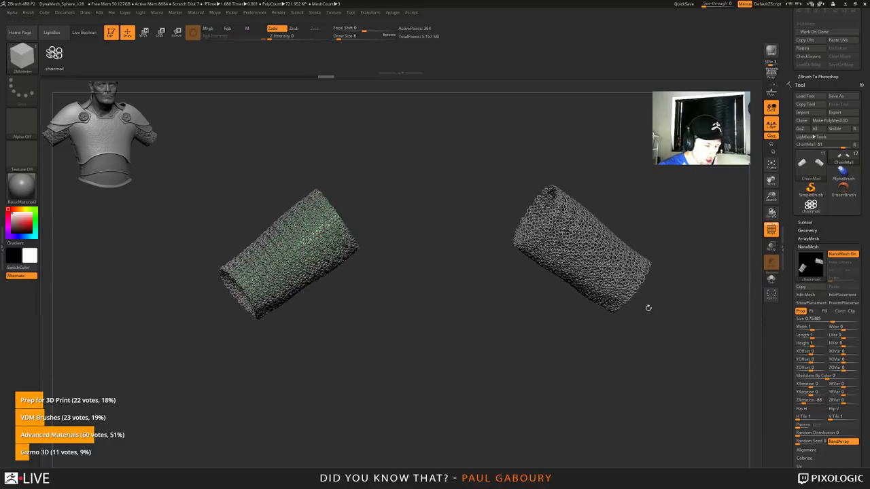
pyautogui.moveTo(649, 308); pyautogui.dragTo(547, 315)
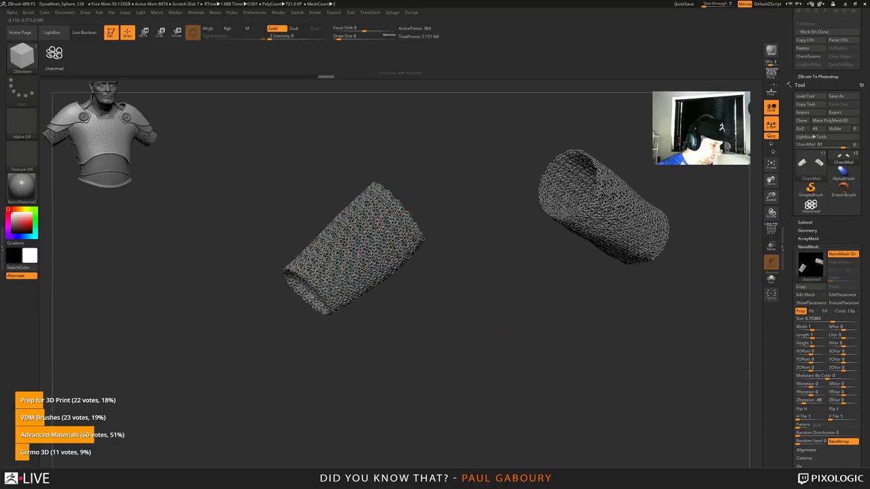
pyautogui.moveTo(547, 315)
pyautogui.mouseDown(button='right')
pyautogui.moveTo(472, 307)
pyautogui.moveTo(469, 353)
pyautogui.moveTo(514, 328)
pyautogui.moveTo(495, 318)
pyautogui.moveTo(534, 333)
pyautogui.mouseUp(button='right')
pyautogui.hotkey('shift', 'f')
pyautogui.hotkey('shift', 'f')
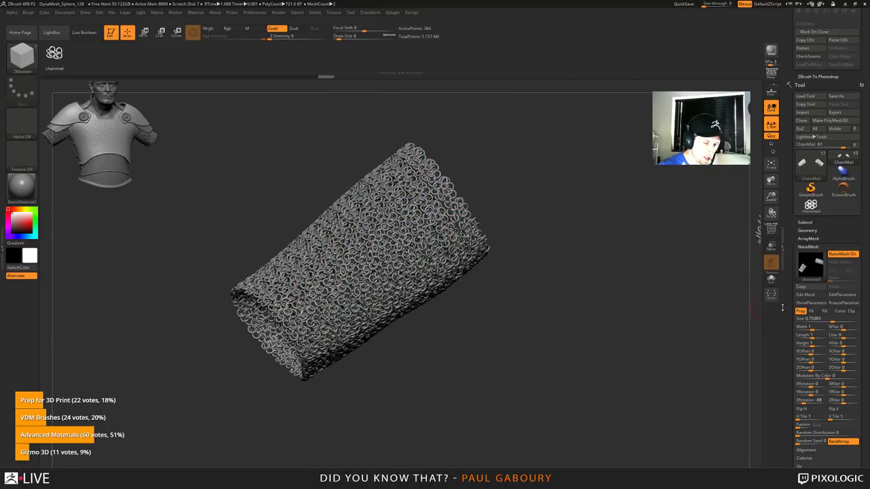
# Step: Compare the chainmail sleeve with its placement polygons shown and hidden, leaving them hidden
pyautogui.click(809, 305)
pyautogui.click(810, 305)
pyautogui.click(810, 306)
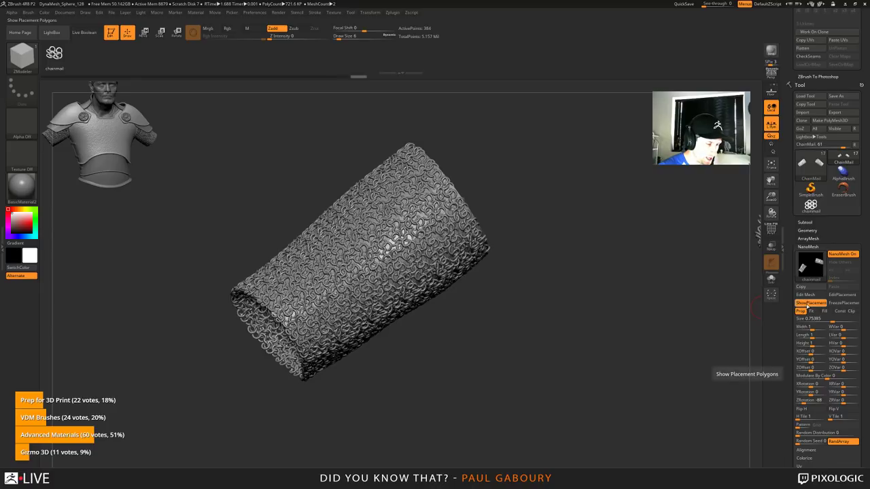
pyautogui.click(809, 305)
pyautogui.keyDown('alt'); pyautogui.moveTo(596, 338); pyautogui.dragTo(575, 333); pyautogui.keyUp('alt')
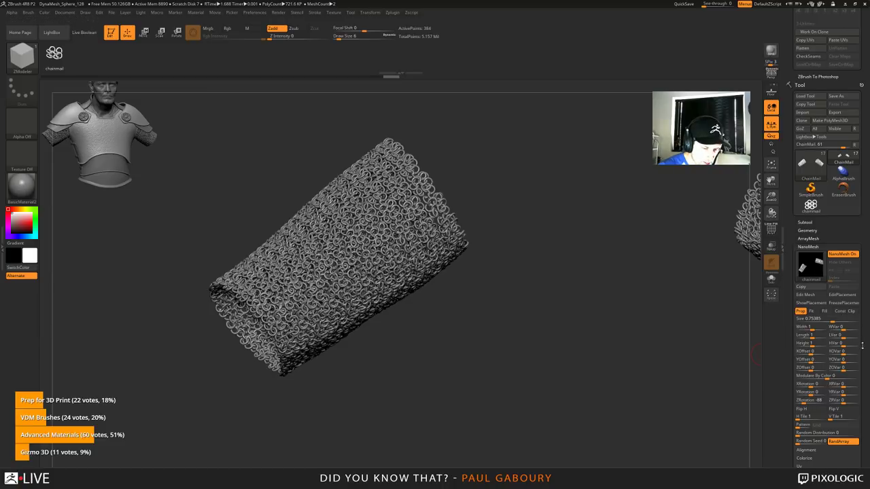
# Step: Set the NanoMesh Z rotation of the full chainmail sleeve to 0
pyautogui.scroll(-3, 861, 310)
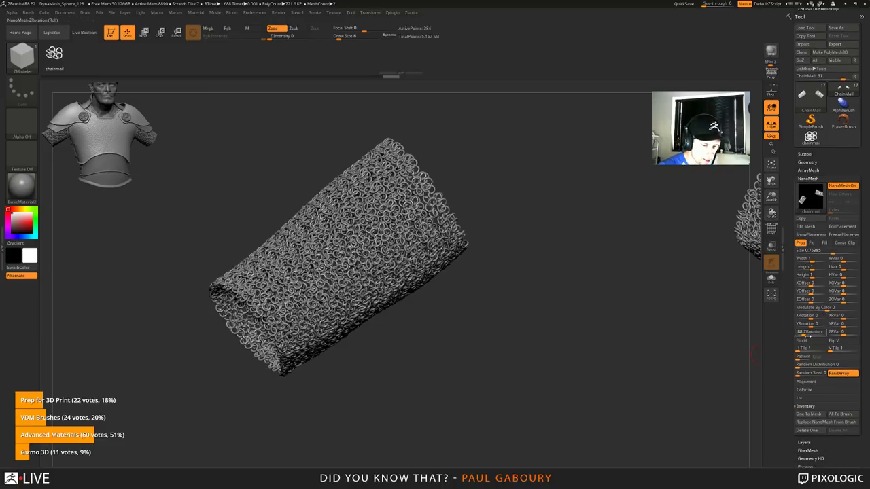
pyautogui.moveTo(803, 336); pyautogui.dragTo(812, 336)
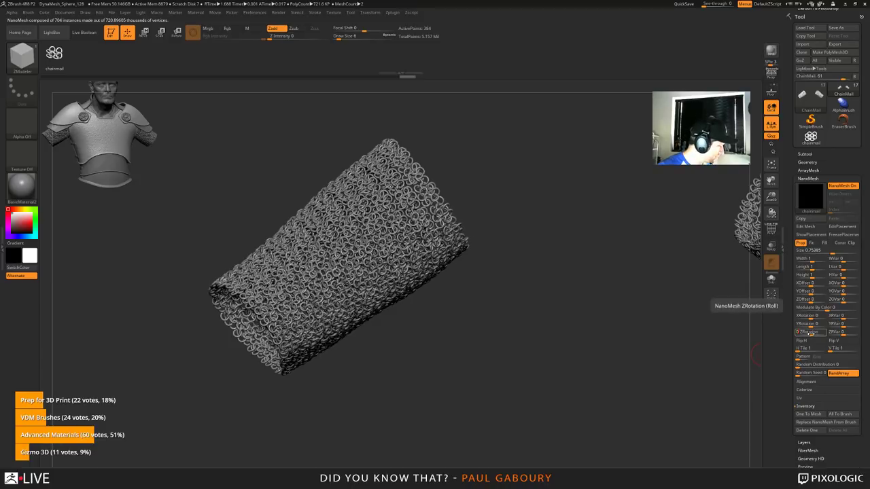
pyautogui.moveTo(807, 333); pyautogui.dragTo(810, 333)
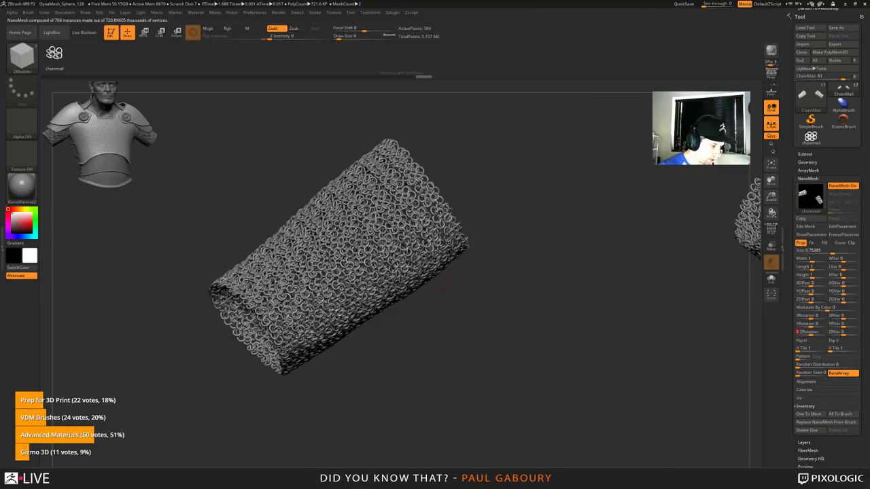
pyautogui.moveTo(653, 339)
pyautogui.keyDown('ctrl'); pyautogui.mouseDown(button='right')
pyautogui.moveTo(686, 415)
pyautogui.moveTo(690, 384)
pyautogui.mouseUp(button='right'); pyautogui.keyUp('ctrl')
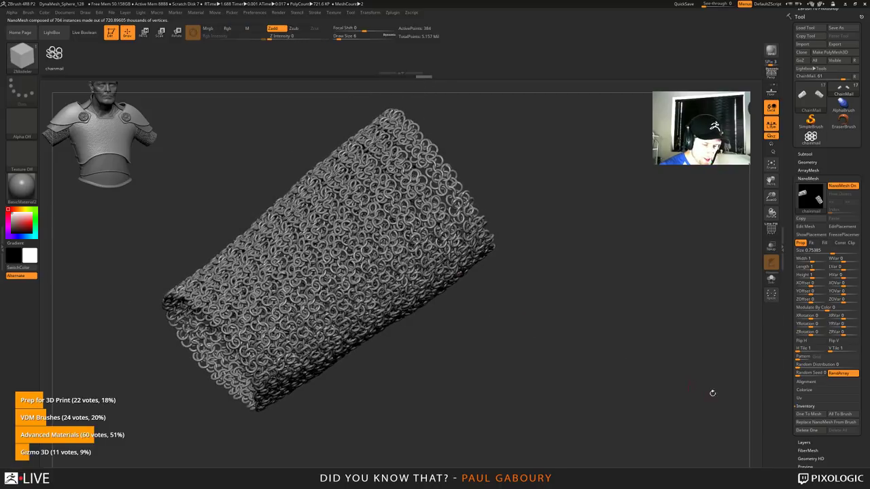
# Step: Try aligning the chainmail instances to the surface normal and inspect the sleeve
pyautogui.click(806, 381)
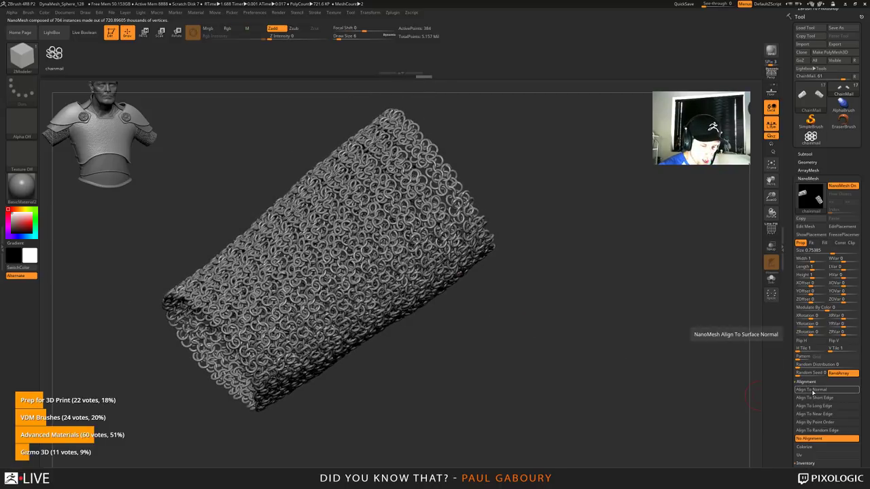
pyautogui.click(812, 390)
pyautogui.moveTo(598, 367); pyautogui.dragTo(756, 391)
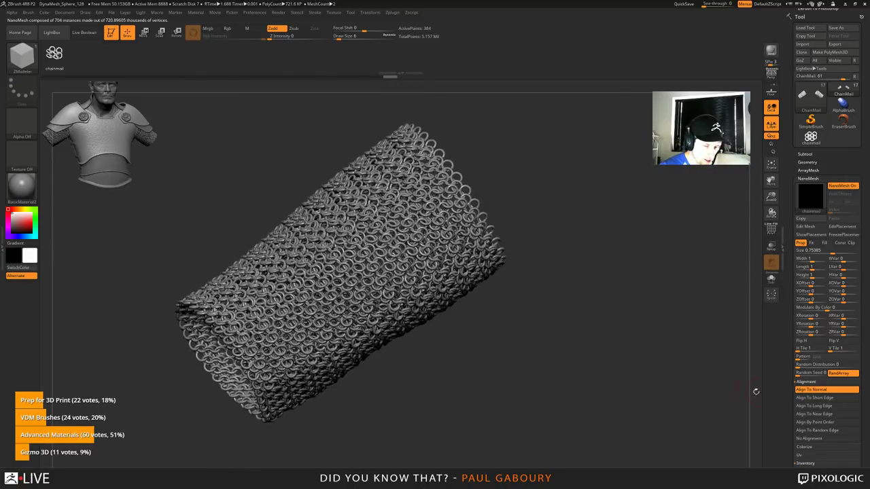
# Step: Try aligning the chainmail instances to the short edge and to the long edge, and inspect the link pattern
pyautogui.click(825, 398)
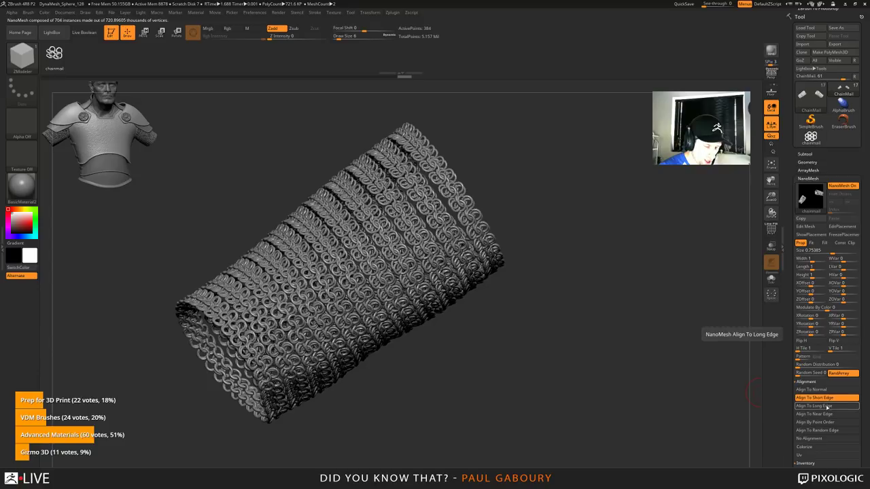
pyautogui.click(827, 406)
pyautogui.moveTo(670, 396); pyautogui.dragTo(639, 365)
pyautogui.keyDown('ctrl'); pyautogui.moveTo(638, 364); pyautogui.dragTo(614, 389, button='right'); pyautogui.keyUp('ctrl')
pyautogui.moveTo(613, 390); pyautogui.dragTo(612, 356)
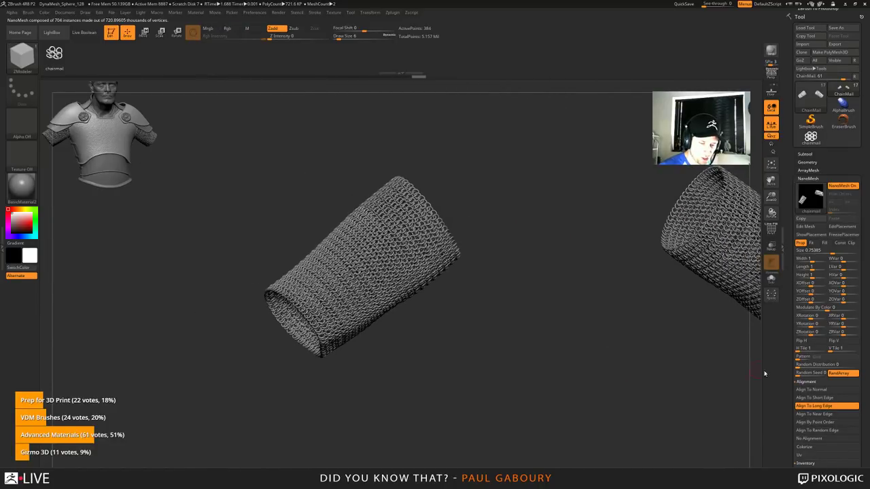
# Step: Compare the normal, short edge and long edge alignments again, and set the chainmail to Align To Near Edge
pyautogui.click(811, 390)
pyautogui.click(813, 398)
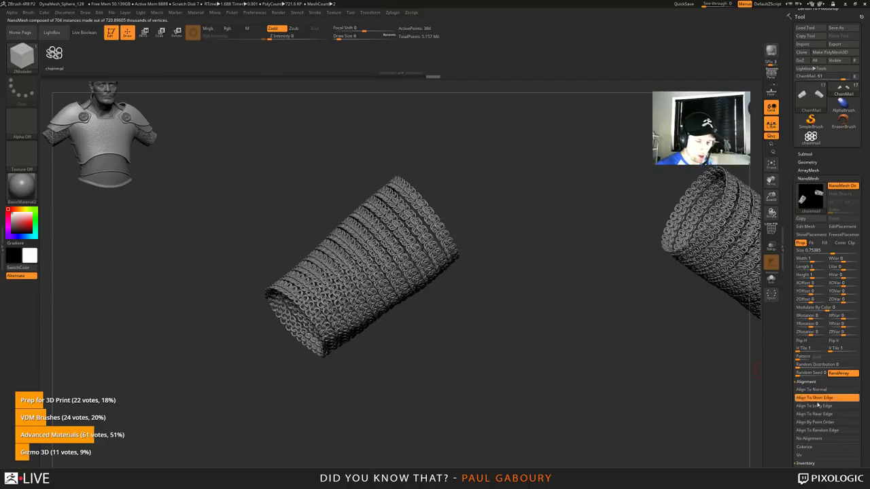
pyautogui.click(814, 406)
pyautogui.click(821, 413)
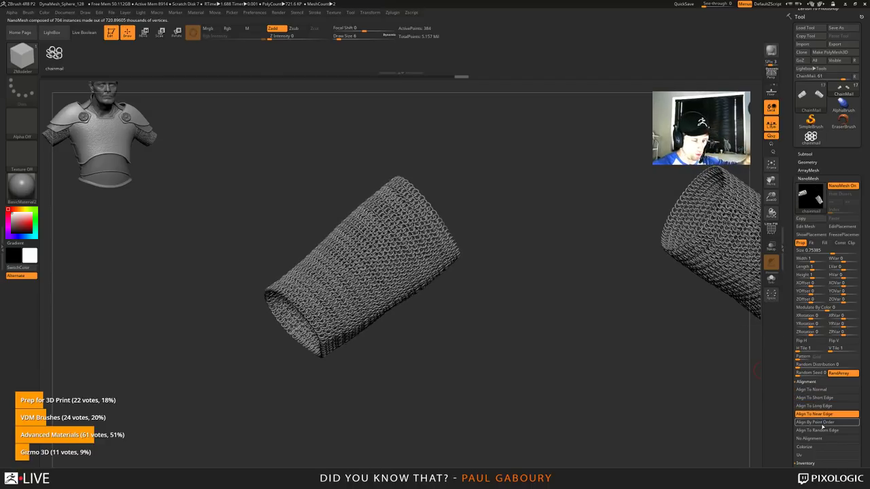
# Step: Compare the point order, random edge and normal alignments, and set the chainmail NanoMesh to Align To Long Edge
pyautogui.click(822, 422)
pyautogui.click(821, 430)
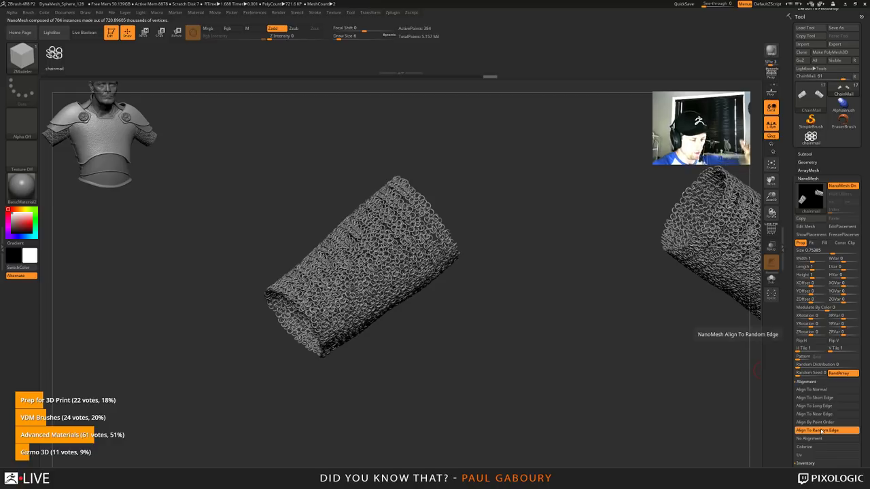
pyautogui.click(817, 390)
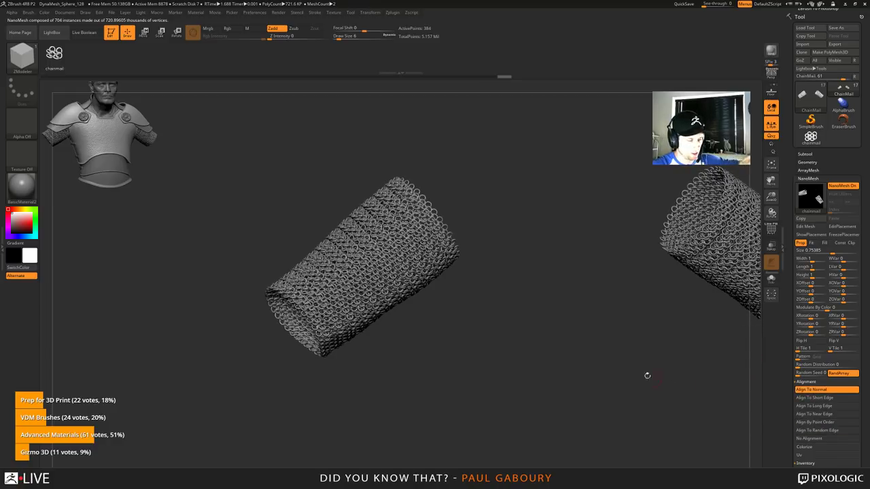
pyautogui.click(814, 406)
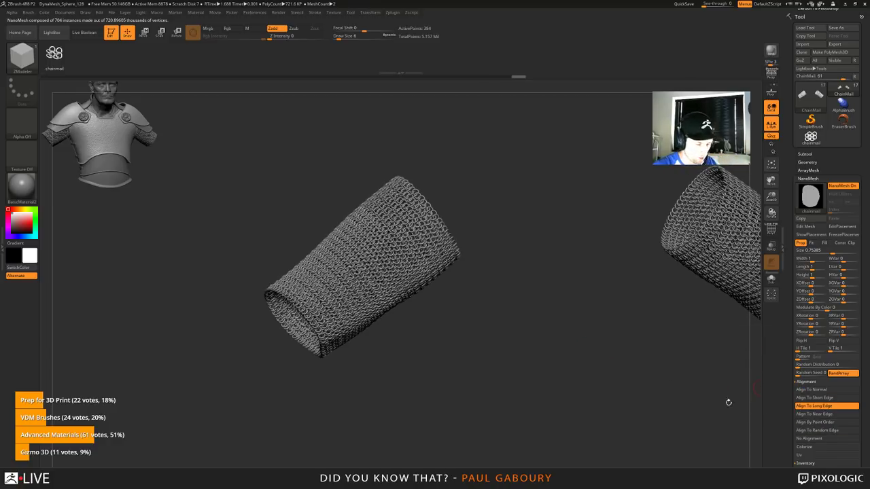
pyautogui.moveTo(624, 376); pyautogui.dragTo(593, 366)
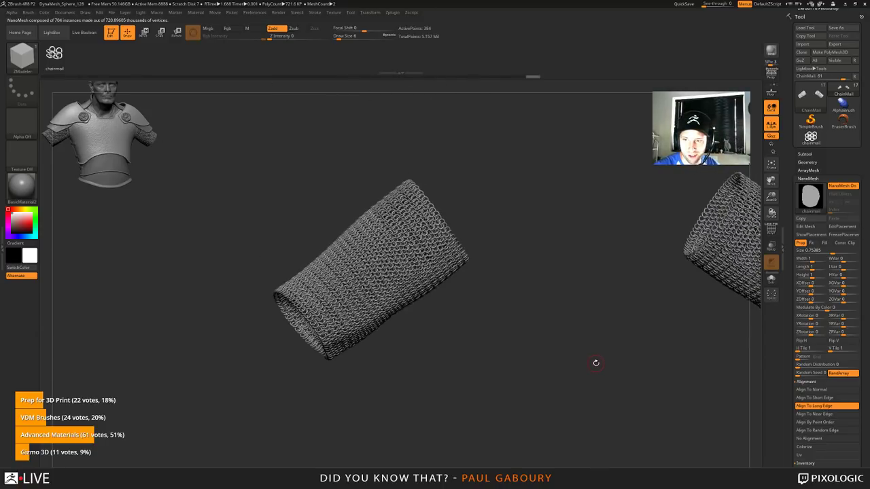
# Step: Choose the Move brush with draw size 59 and pull the chainmail sleeve's middle and upper end into a new shape
pyautogui.press('b')
pyautogui.press('m')
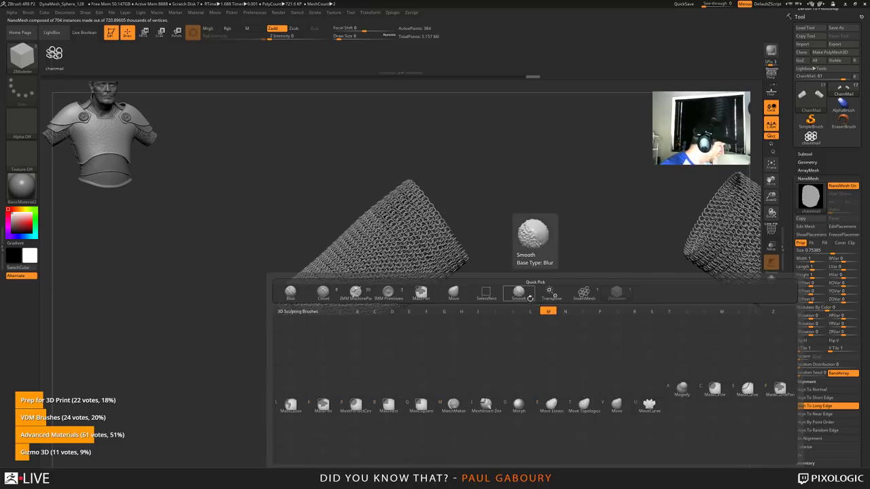
pyautogui.press('v')
pyautogui.press('s')
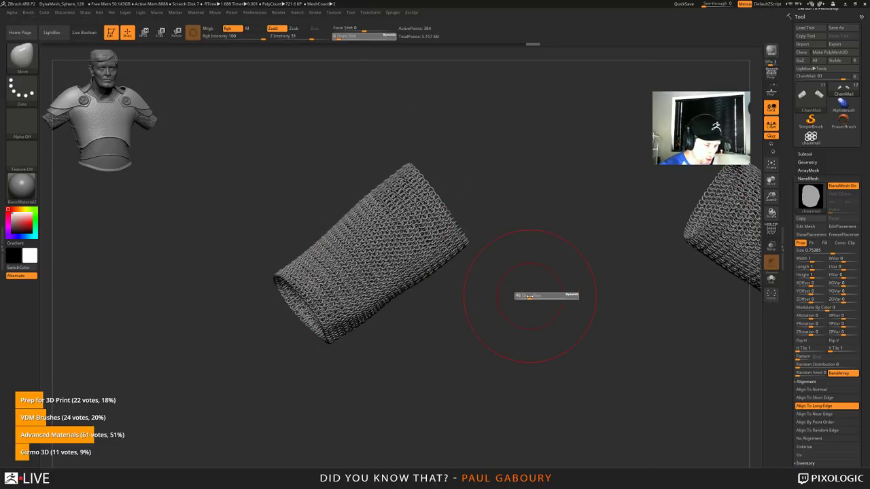
pyautogui.moveTo(530, 296); pyautogui.dragTo(532, 297)
pyautogui.moveTo(352, 233); pyautogui.dragTo(357, 236)
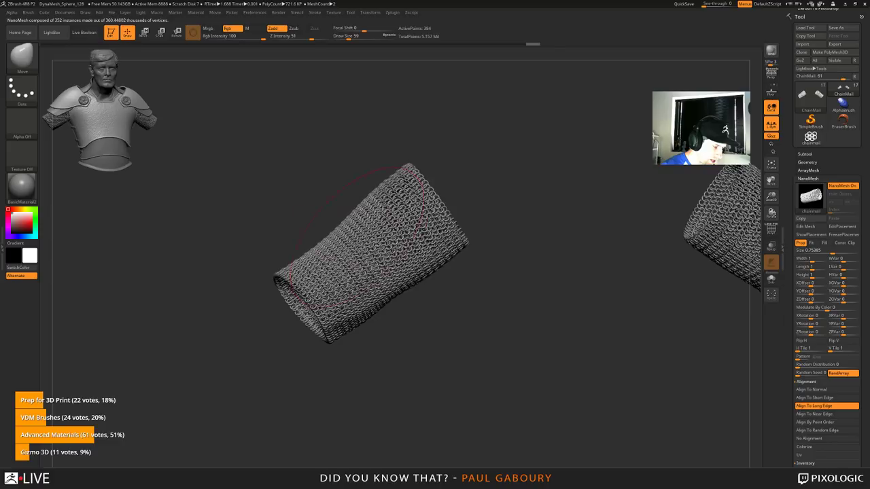
pyautogui.moveTo(411, 193); pyautogui.dragTo(407, 187)
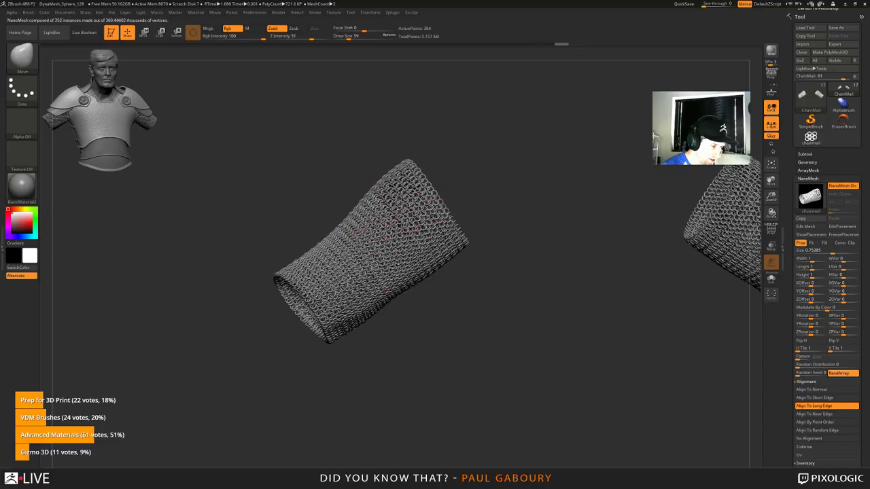
pyautogui.moveTo(410, 223); pyautogui.dragTo(416, 232)
# Step: Try stretching the sleeve's upper end far outward, check the polyframe beneath the rings, and undo the stretch
pyautogui.moveTo(457, 195); pyautogui.dragTo(541, 138)
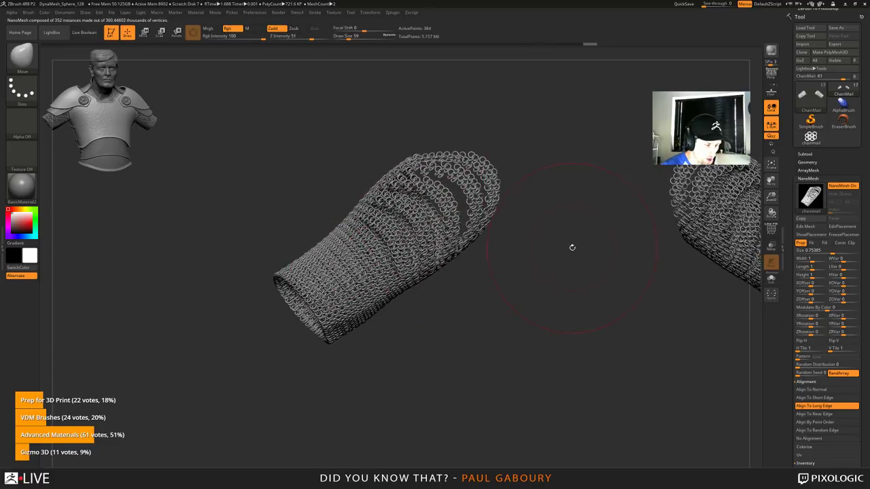
pyautogui.hotkey('shift', 'f')
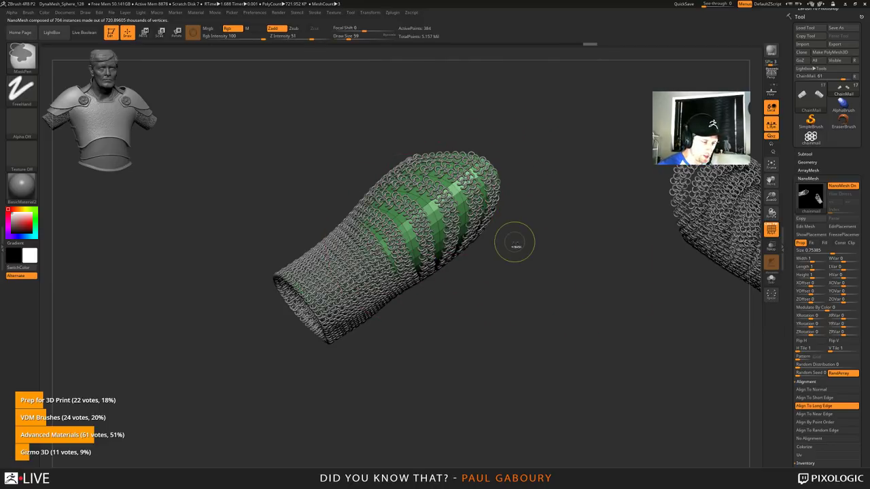
pyautogui.hotkey('ctrl', 'z')
pyautogui.hotkey('shift', 'f')
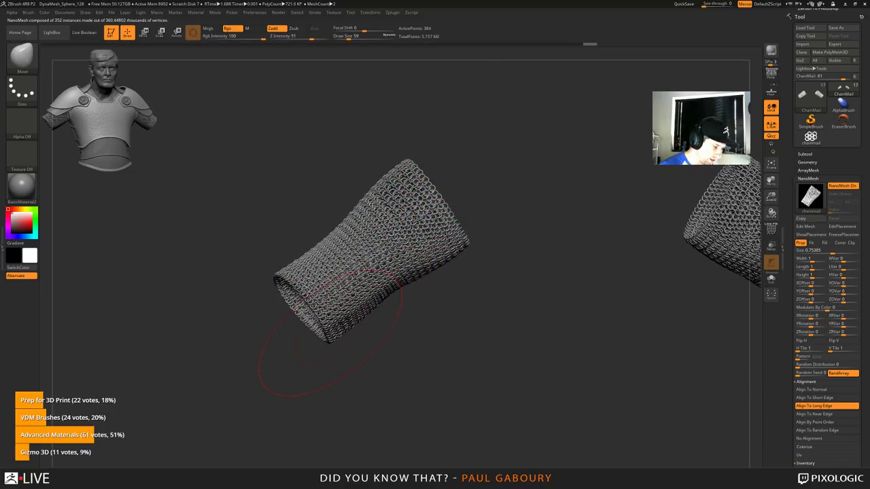
# Step: Refine the sleeve's cuff and silhouette with the Move brush from the front and side
pyautogui.moveTo(330, 333)
pyautogui.mouseDown()
pyautogui.moveTo(349, 297)
pyautogui.moveTo(351, 325)
pyautogui.mouseUp()
pyautogui.moveTo(462, 344)
pyautogui.keyDown('ctrl'); pyautogui.mouseDown(button='right')
pyautogui.moveTo(472, 338)
pyautogui.moveTo(406, 332)
pyautogui.mouseUp(button='right'); pyautogui.keyUp('ctrl')
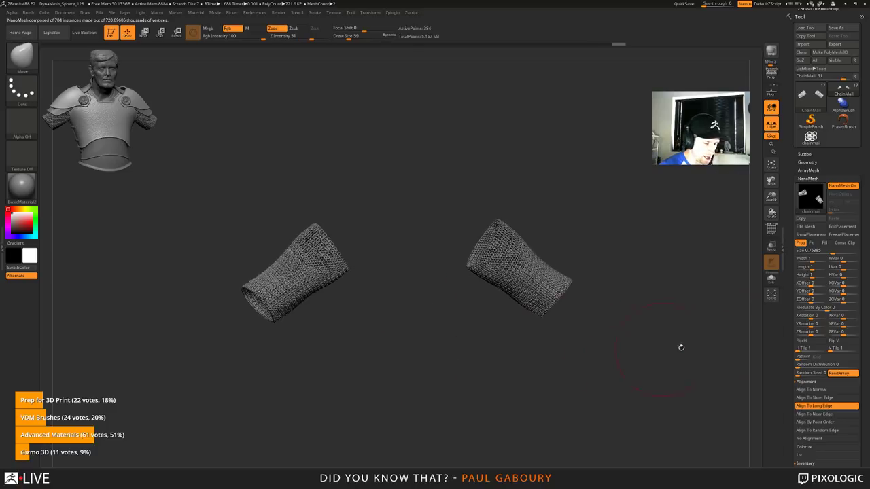
pyautogui.moveTo(657, 321); pyautogui.dragTo(503, 346)
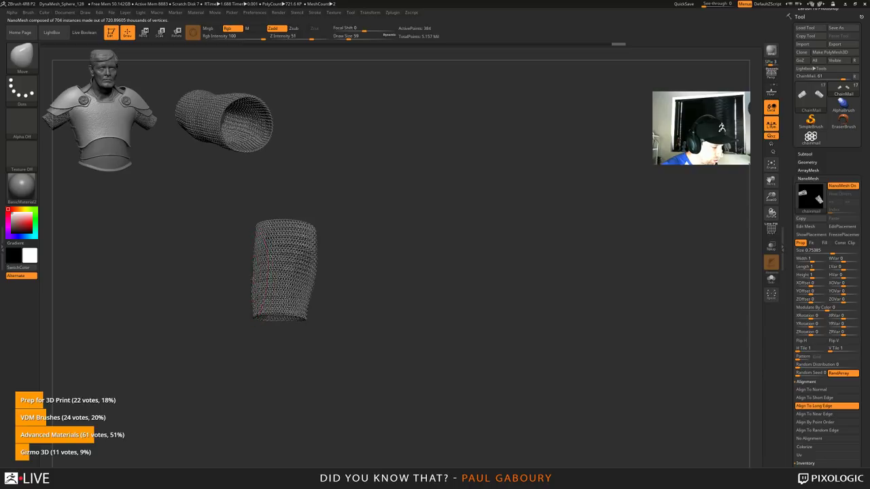
pyautogui.moveTo(262, 278); pyautogui.dragTo(271, 275)
pyautogui.keyDown('shift'); pyautogui.moveTo(417, 311); pyautogui.dragTo(398, 309); pyautogui.keyUp('shift')
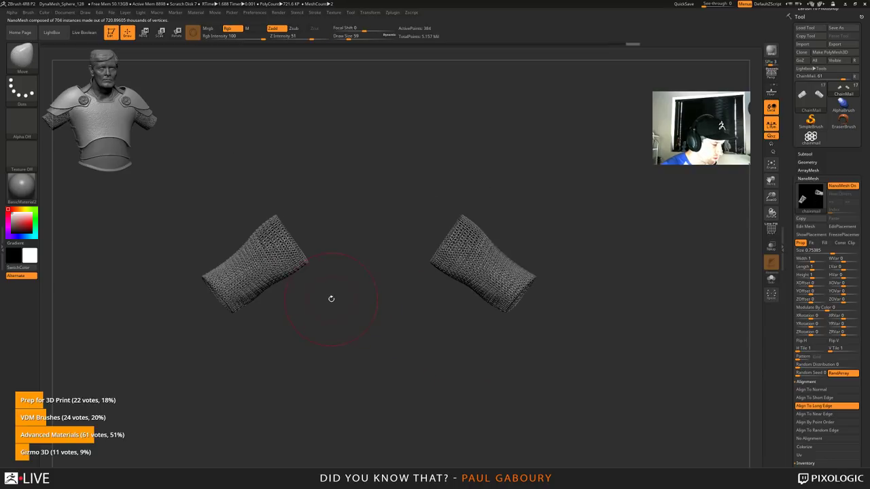
pyautogui.keyDown('alt'); pyautogui.moveTo(331, 298); pyautogui.dragTo(370, 316); pyautogui.keyUp('alt')
pyautogui.moveTo(246, 294); pyautogui.dragTo(250, 300)
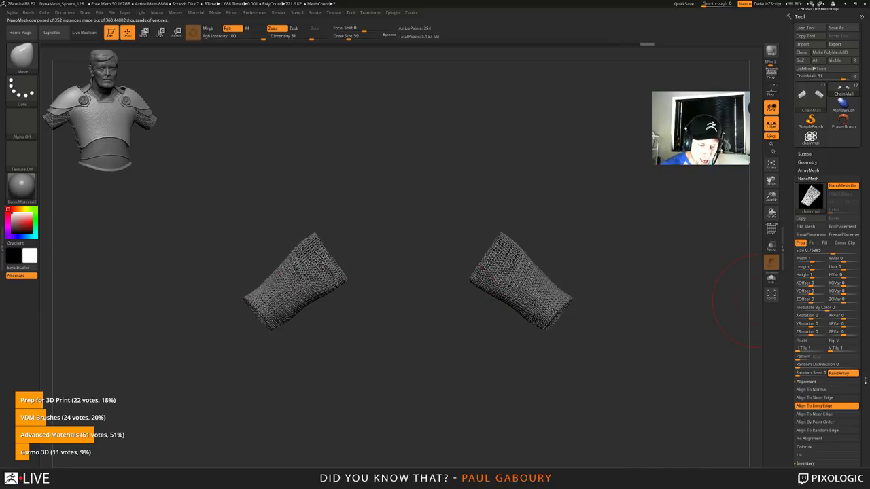
# Step: Convert the chainmail NanoMesh into real geometry with One To Mesh
pyautogui.click(808, 383)
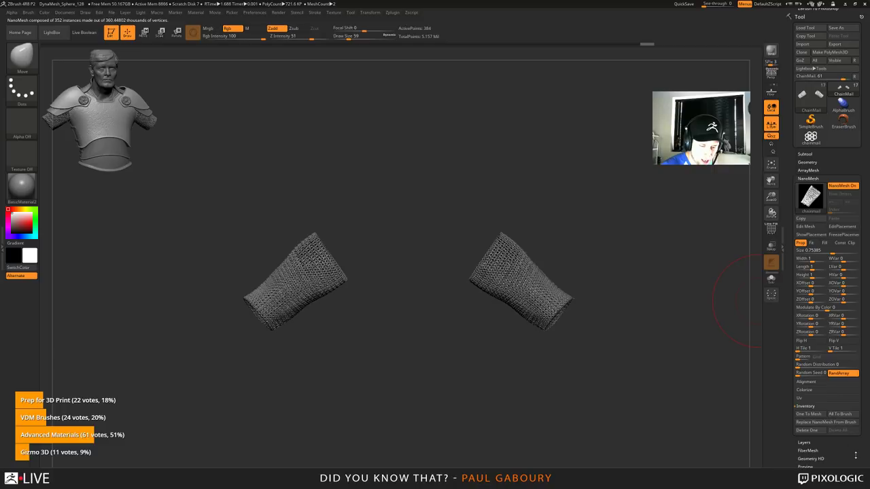
pyautogui.moveTo(855, 455); pyautogui.dragTo(847, 425)
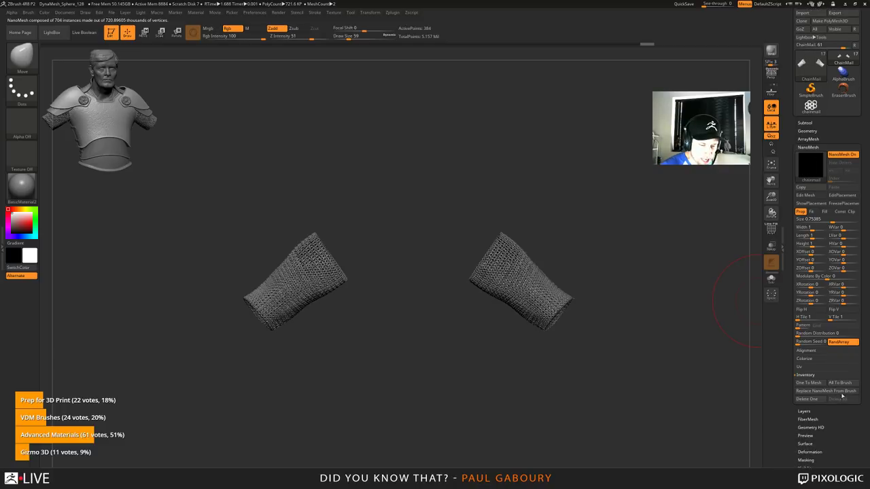
pyautogui.click(805, 384)
pyautogui.keyDown('alt'); pyautogui.moveTo(532, 386); pyautogui.dragTo(557, 376, button='right'); pyautogui.keyUp('alt')
pyautogui.keyDown('ctrl'); pyautogui.moveTo(319, 282); pyautogui.dragTo(424, 362, button='right'); pyautogui.keyUp('ctrl')
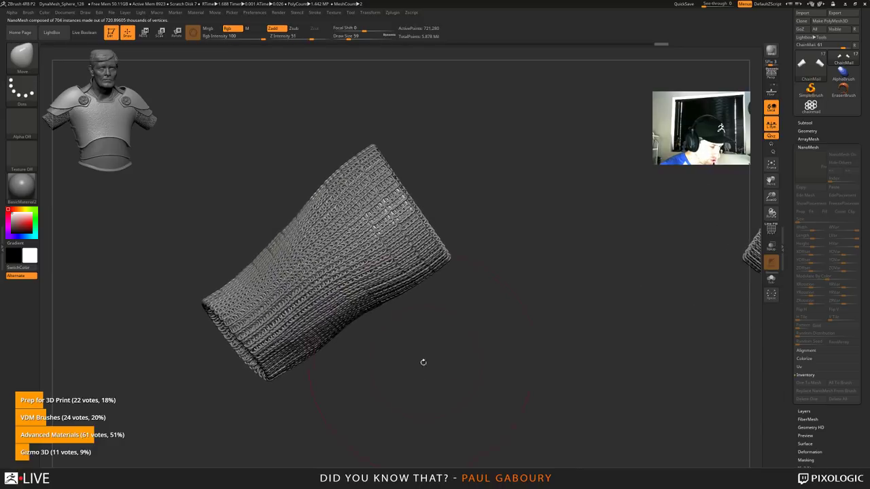
# Step: Inspect the converted sleeve by isolating one polygroup of rings and showing the whole mesh again
pyautogui.moveTo(423, 362)
pyautogui.mouseDown()
pyautogui.moveTo(364, 292)
pyautogui.moveTo(355, 305)
pyautogui.moveTo(319, 234)
pyautogui.mouseUp()
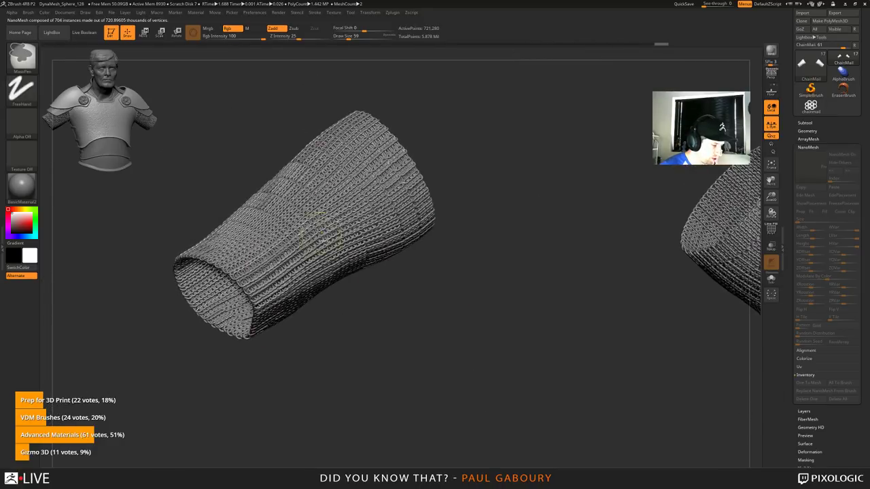
pyautogui.moveTo(323, 236)
pyautogui.keyDown('ctrl'); pyautogui.mouseDown(button='right')
pyautogui.moveTo(364, 322)
pyautogui.moveTo(346, 228)
pyautogui.mouseUp(button='right'); pyautogui.keyUp('ctrl')
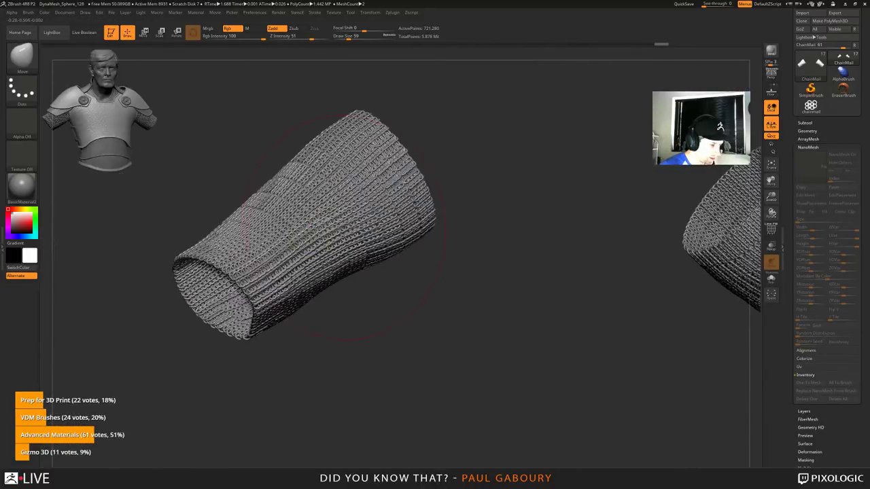
pyautogui.keyDown('ctrl'); pyautogui.keyDown('shift'); pyautogui.click(364, 220); pyautogui.keyUp('shift'); pyautogui.keyUp('ctrl')
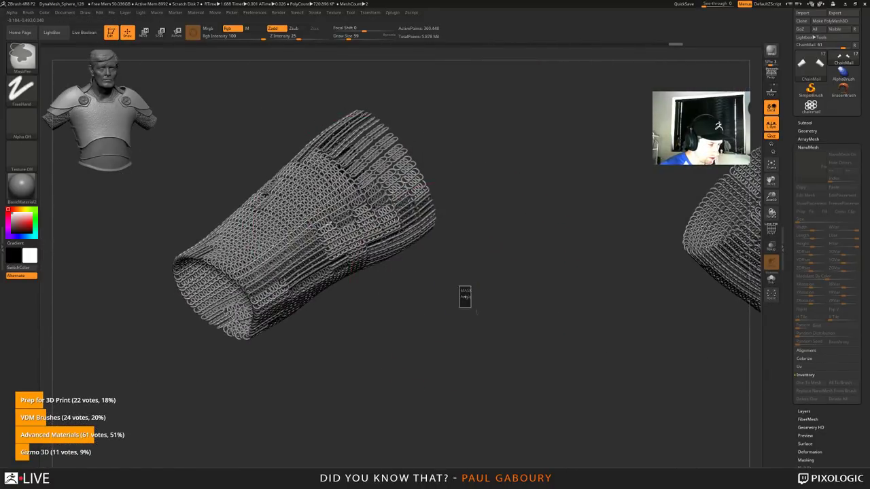
pyautogui.keyDown('ctrl'); pyautogui.keyDown('shift'); pyautogui.click(465, 296); pyautogui.keyUp('shift'); pyautogui.keyUp('ctrl')
pyautogui.keyDown('ctrl'); pyautogui.moveTo(457, 340); pyautogui.dragTo(420, 290, button='right'); pyautogui.keyUp('ctrl')
pyautogui.keyDown('alt'); pyautogui.moveTo(420, 290); pyautogui.dragTo(448, 309, button='right'); pyautogui.keyUp('alt')
# Step: Display the polyframe, isolate the green base sleeve polygroup, and invert the visibility to leave only the chainmail rings
pyautogui.hotkey('shift', 'f')
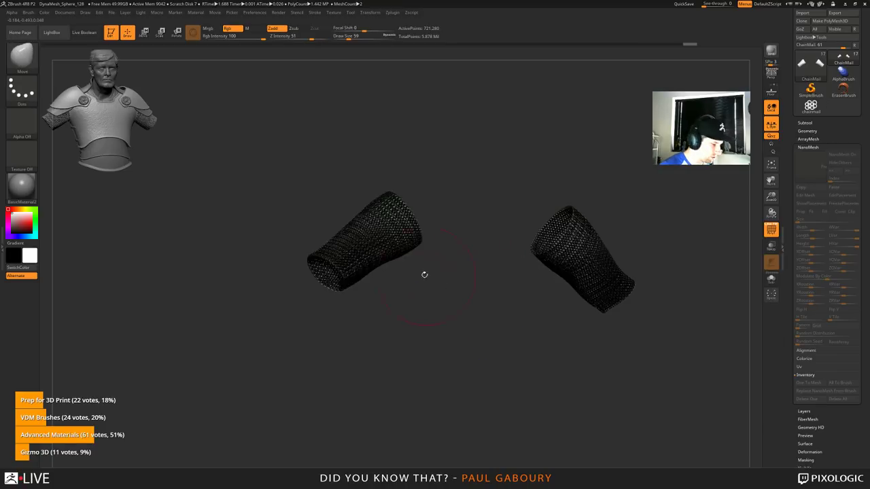
pyautogui.moveTo(425, 274)
pyautogui.keyDown('ctrl'); pyautogui.mouseDown(button='right')
pyautogui.moveTo(453, 342)
pyautogui.moveTo(508, 238)
pyautogui.moveTo(541, 228)
pyautogui.mouseUp(button='right'); pyautogui.keyUp('ctrl')
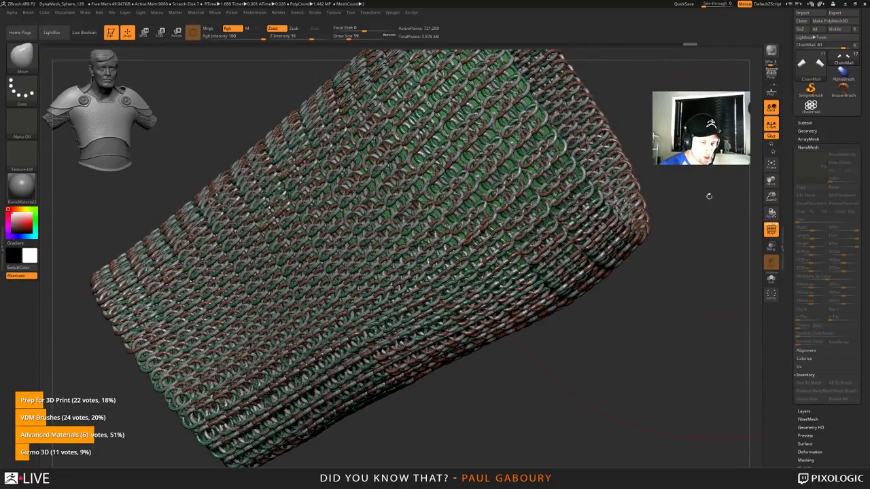
pyautogui.keyDown('ctrl'); pyautogui.keyDown('shift'); pyautogui.click(490, 117); pyautogui.keyUp('shift'); pyautogui.keyUp('ctrl')
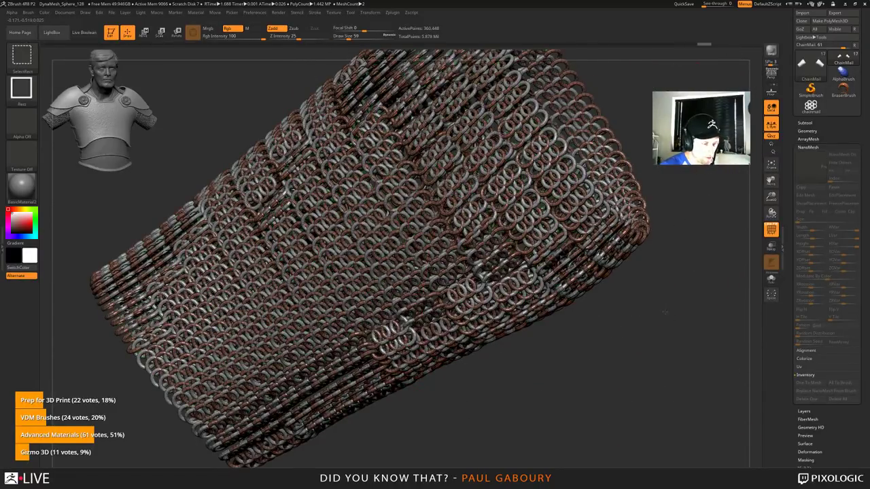
pyautogui.keyDown('ctrl'); pyautogui.keyDown('shift'); pyautogui.moveTo(665, 311); pyautogui.dragTo(686, 357); pyautogui.keyUp('shift'); pyautogui.keyUp('ctrl')
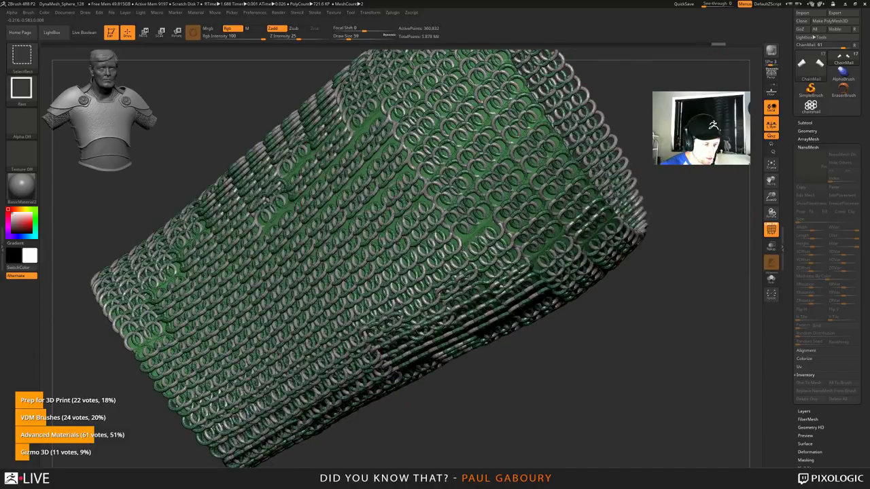
pyautogui.keyDown('ctrl'); pyautogui.keyDown('shift'); pyautogui.click(577, 198); pyautogui.keyUp('shift'); pyautogui.keyUp('ctrl')
pyautogui.keyDown('ctrl'); pyautogui.moveTo(661, 322); pyautogui.dragTo(632, 327, button='right'); pyautogui.keyUp('ctrl')
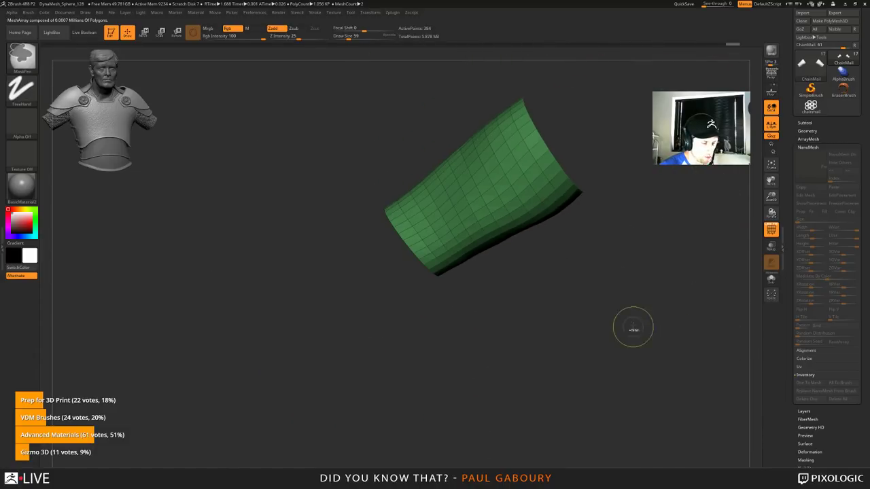
pyautogui.keyDown('ctrl'); pyautogui.keyDown('shift'); pyautogui.moveTo(578, 301); pyautogui.dragTo(636, 361); pyautogui.keyUp('shift'); pyautogui.keyUp('ctrl')
pyautogui.moveTo(645, 358)
pyautogui.keyDown('alt'); pyautogui.mouseDown(button='right')
pyautogui.moveTo(580, 358)
pyautogui.moveTo(560, 300)
pyautogui.moveTo(466, 200)
pyautogui.moveTo(686, 272)
pyautogui.moveTo(763, 193)
pyautogui.mouseUp(button='right'); pyautogui.keyUp('alt')
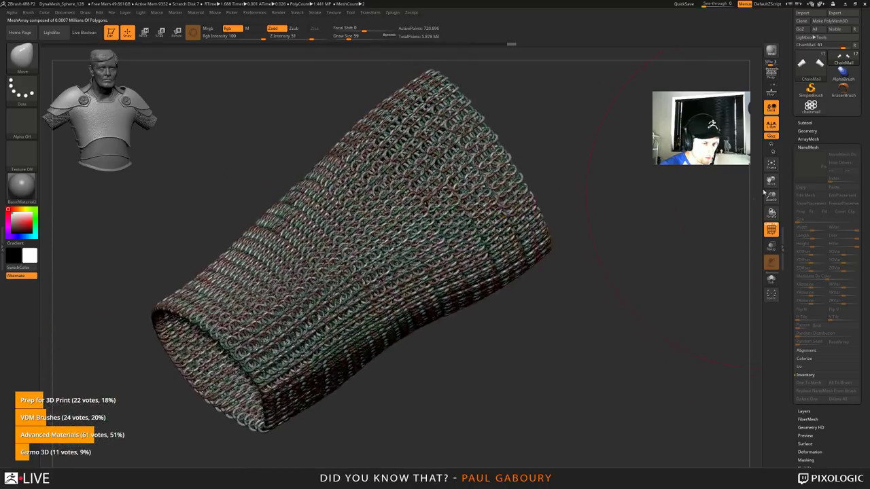
# Step: Turn off Array Mesh on the converted chainmail and delete the hidden base sleeve geometry
pyautogui.moveTo(802, 143); pyautogui.dragTo(803, 144)
pyautogui.click(805, 140)
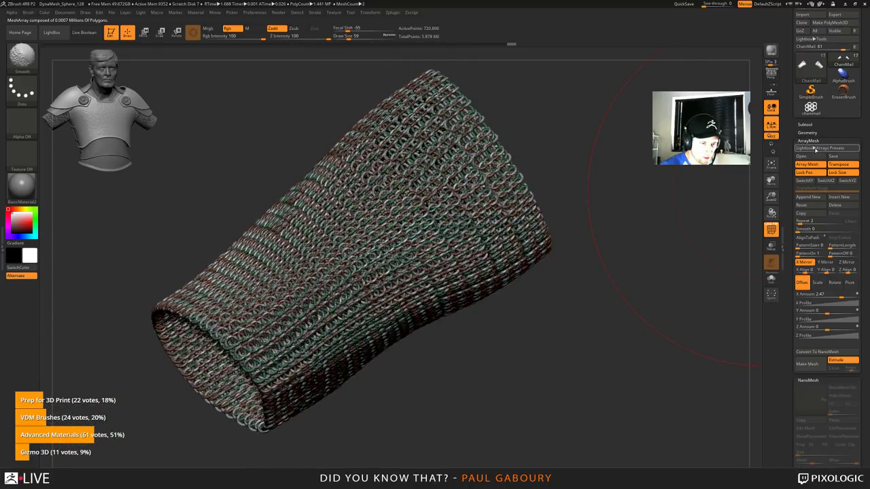
pyautogui.moveTo(614, 248)
pyautogui.mouseDown()
pyautogui.moveTo(470, 209)
pyautogui.moveTo(601, 272)
pyautogui.moveTo(623, 246)
pyautogui.mouseUp()
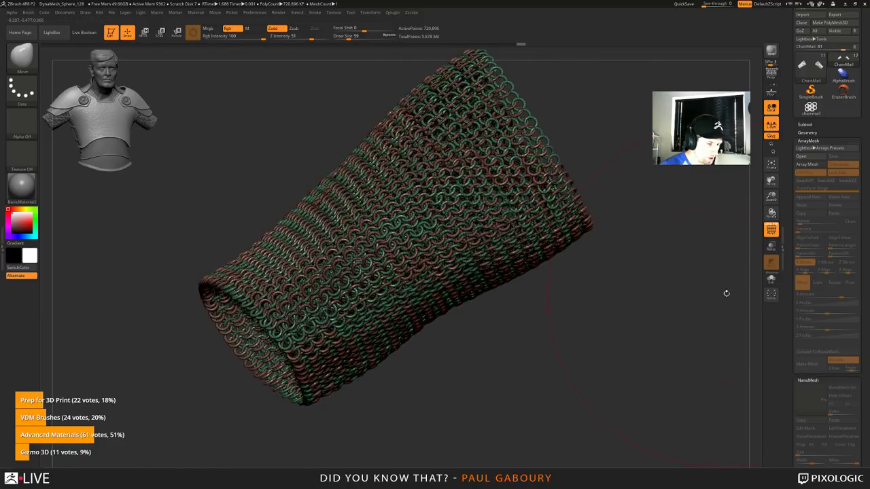
pyautogui.click(804, 133)
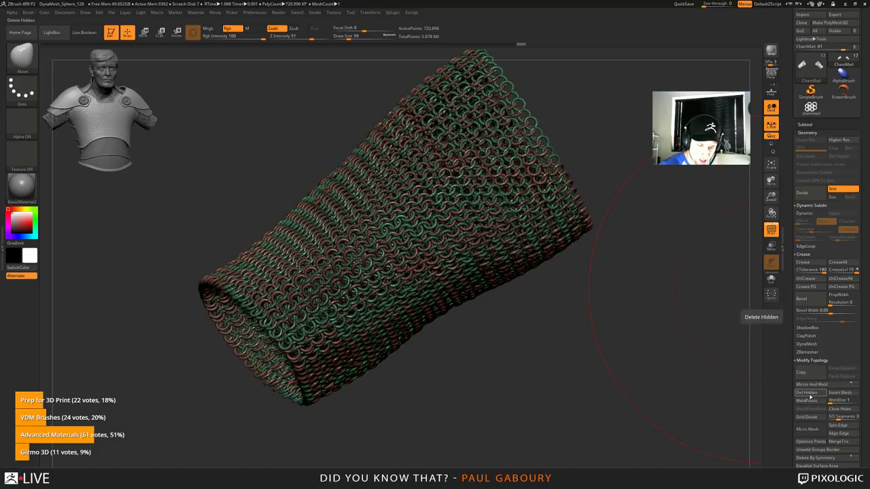
# Step: Isolate a small patch of rings near the sleeve's cuff with a rectangular selection, and invert the visibility to hide it
pyautogui.moveTo(499, 371)
pyautogui.mouseDown()
pyautogui.moveTo(420, 354)
pyautogui.moveTo(402, 375)
pyautogui.moveTo(496, 338)
pyautogui.moveTo(429, 343)
pyautogui.moveTo(345, 292)
pyautogui.mouseUp()
pyautogui.keyDown('ctrl'); pyautogui.keyDown('shift'); pyautogui.moveTo(310, 245); pyautogui.dragTo(353, 258); pyautogui.keyUp('shift'); pyautogui.keyUp('ctrl')
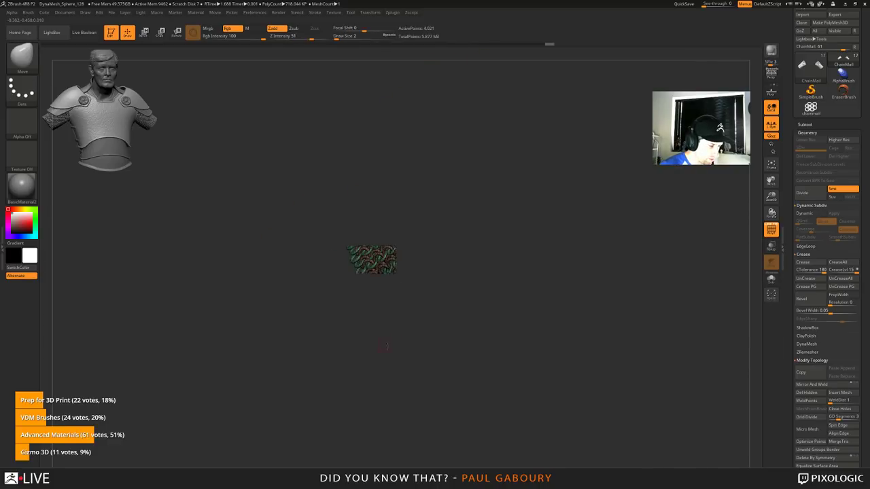
pyautogui.keyDown('ctrl'); pyautogui.keyDown('shift'); pyautogui.moveTo(411, 340); pyautogui.dragTo(428, 363); pyautogui.keyUp('shift'); pyautogui.keyUp('ctrl')
pyautogui.moveTo(503, 397)
pyautogui.keyDown('ctrl'); pyautogui.mouseDown(button='right')
pyautogui.moveTo(470, 360)
pyautogui.moveTo(495, 369)
pyautogui.mouseUp(button='right'); pyautogui.keyUp('ctrl')
pyautogui.moveTo(592, 364); pyautogui.dragTo(452, 358)
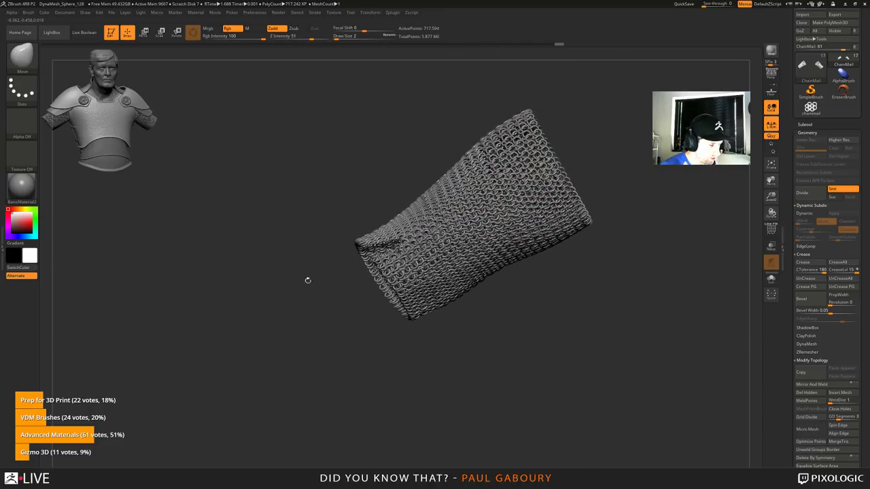
# Step: Switch to the SelectLasso brush and hide an irregular patch of rings at the sleeve's cuff
pyautogui.hotkey('ctrl', 'shift')
pyautogui.click(23, 65)
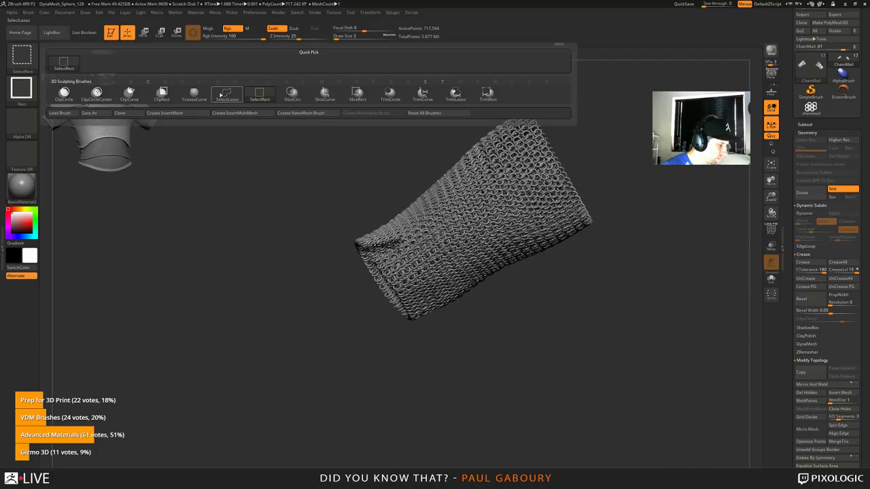
pyautogui.click(227, 95)
pyautogui.moveTo(367, 326)
pyautogui.keyDown('ctrl'); pyautogui.keyDown('alt'); pyautogui.keyDown('shift'); pyautogui.mouseDown()
pyautogui.moveTo(367, 346)
pyautogui.moveTo(410, 293)
pyautogui.moveTo(388, 336)
pyautogui.moveTo(369, 295)
pyautogui.moveTo(411, 357)
pyautogui.moveTo(401, 356)
pyautogui.mouseUp(); pyautogui.keyUp('shift'); pyautogui.keyUp('alt'); pyautogui.keyUp('ctrl')
pyautogui.moveTo(487, 352)
pyautogui.mouseDown()
pyautogui.moveTo(460, 338)
pyautogui.moveTo(332, 319)
pyautogui.mouseUp()
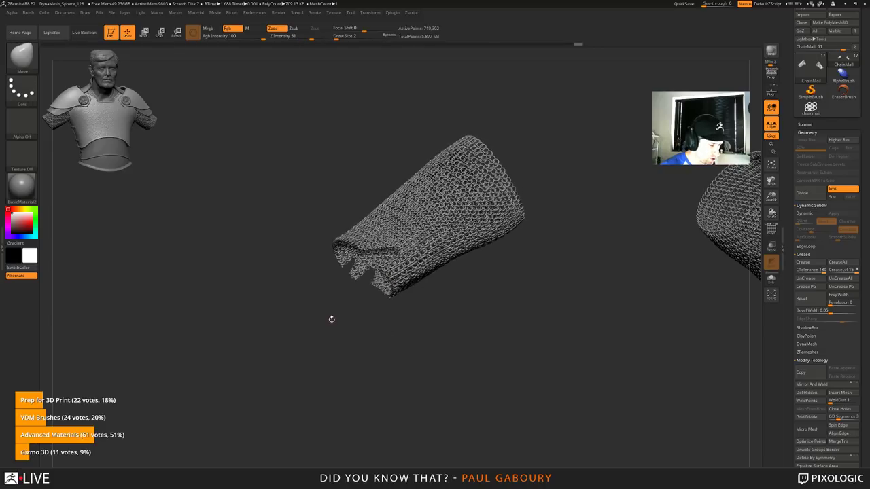
# Step: Hide further jagged lasso patches of rings around the same cuff to give it a torn edge
pyautogui.moveTo(388, 330)
pyautogui.mouseDown()
pyautogui.moveTo(388, 340)
pyautogui.moveTo(375, 270)
pyautogui.mouseUp()
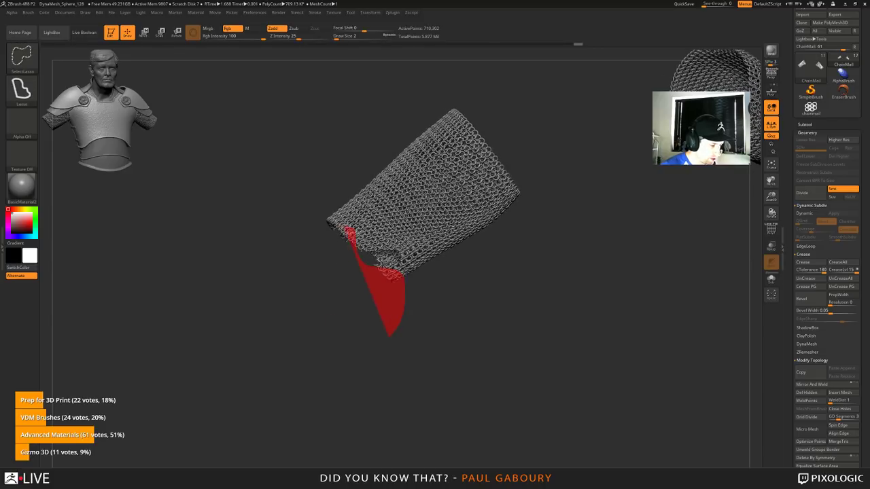
pyautogui.moveTo(347, 229)
pyautogui.keyDown('ctrl'); pyautogui.keyDown('alt'); pyautogui.keyDown('shift'); pyautogui.mouseDown()
pyautogui.moveTo(309, 235)
pyautogui.moveTo(308, 245)
pyautogui.mouseUp(); pyautogui.keyUp('shift'); pyautogui.keyUp('alt'); pyautogui.keyUp('ctrl')
pyautogui.moveTo(442, 320); pyautogui.dragTo(439, 305)
pyautogui.keyDown('ctrl'); pyautogui.keyDown('shift'); pyautogui.moveTo(383, 306); pyautogui.dragTo(391, 292); pyautogui.keyUp('shift'); pyautogui.keyUp('ctrl')
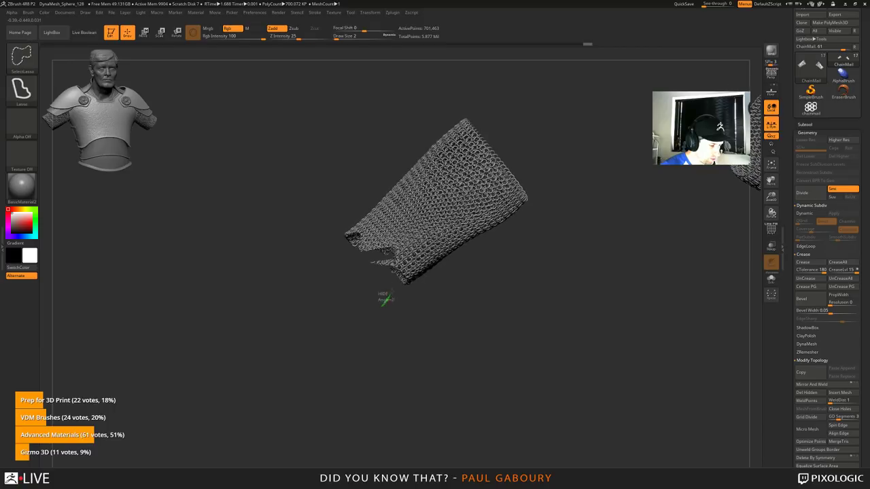
pyautogui.keyDown('ctrl'); pyautogui.keyDown('alt'); pyautogui.keyDown('shift'); pyautogui.moveTo(352, 270); pyautogui.dragTo(355, 277); pyautogui.keyUp('shift'); pyautogui.keyUp('alt'); pyautogui.keyUp('ctrl')
pyautogui.moveTo(423, 311)
pyautogui.mouseDown()
pyautogui.moveTo(479, 327)
pyautogui.moveTo(497, 319)
pyautogui.mouseUp()
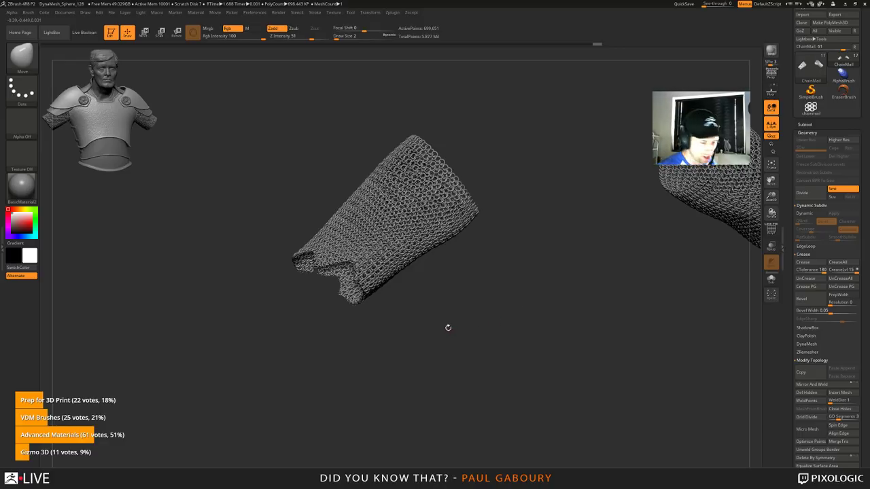
# Step: Invert the visibility to the hidden cuff pieces, grow them to whole rings with Grow All, and invert back to the sleeve
pyautogui.moveTo(457, 327)
pyautogui.keyDown('ctrl'); pyautogui.keyDown('shift'); pyautogui.mouseDown()
pyautogui.moveTo(487, 341)
pyautogui.moveTo(440, 358)
pyautogui.mouseUp(); pyautogui.keyUp('shift'); pyautogui.keyUp('ctrl')
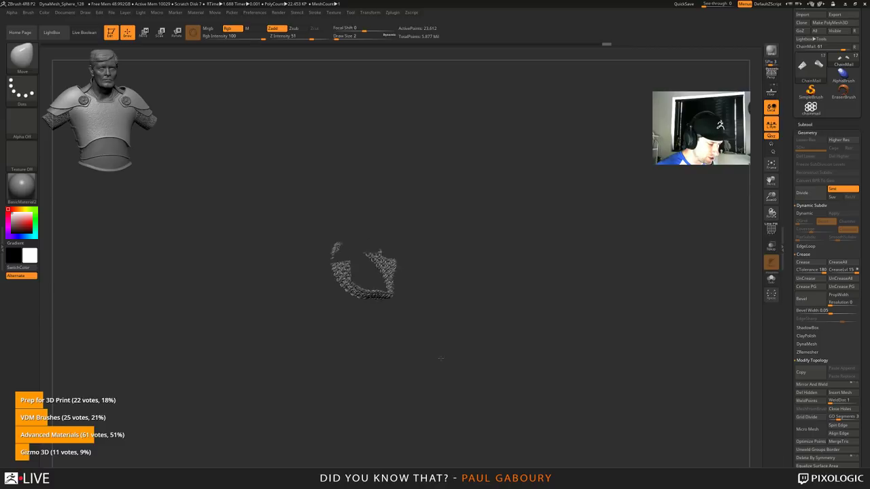
pyautogui.moveTo(440, 358); pyautogui.dragTo(444, 349, button='right')
pyautogui.keyDown('alt'); pyautogui.moveTo(368, 299); pyautogui.dragTo(422, 245, button='right'); pyautogui.keyUp('alt')
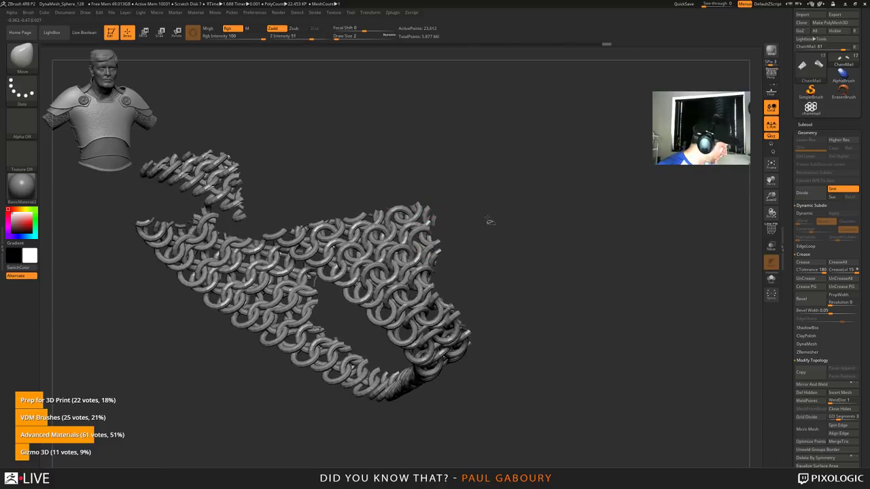
pyautogui.hotkey('ctrl', 'shift', 'a')
pyautogui.keyDown('ctrl'); pyautogui.moveTo(580, 281); pyautogui.dragTo(528, 303, button='right'); pyautogui.keyUp('ctrl')
pyautogui.keyDown('ctrl'); pyautogui.keyDown('shift'); pyautogui.click(528, 303); pyautogui.keyUp('shift'); pyautogui.keyUp('ctrl')
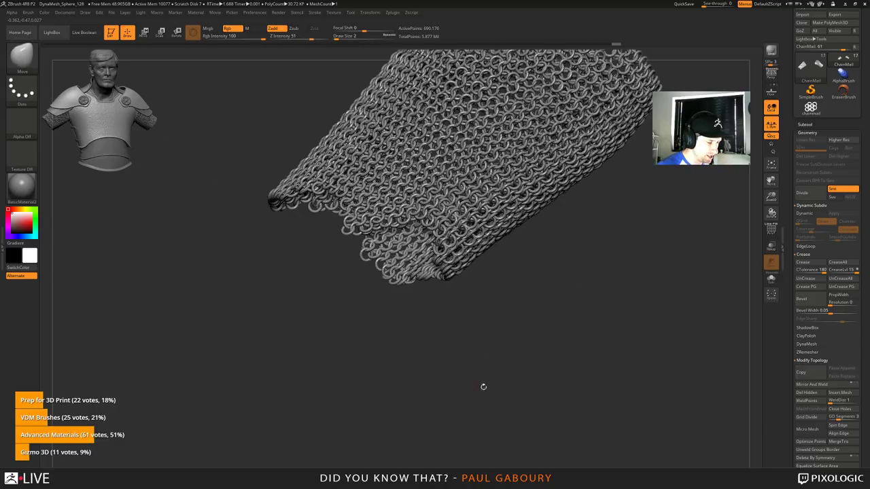
# Step: Undo the growth to whole rings and show the complete chainmail mesh again
pyautogui.moveTo(483, 386); pyautogui.dragTo(517, 329, button='right')
pyautogui.keyDown('ctrl'); pyautogui.keyDown('shift'); pyautogui.moveTo(484, 352); pyautogui.dragTo(505, 332); pyautogui.keyUp('shift'); pyautogui.keyUp('ctrl')
pyautogui.moveTo(538, 299)
pyautogui.keyDown('alt'); pyautogui.mouseDown(button='right')
pyautogui.moveTo(565, 322)
pyautogui.moveTo(530, 314)
pyautogui.moveTo(536, 306)
pyautogui.mouseUp(button='right'); pyautogui.keyUp('alt')
pyautogui.hotkey('ctrl', 'z')
pyautogui.hotkey('ctrl', 'z')
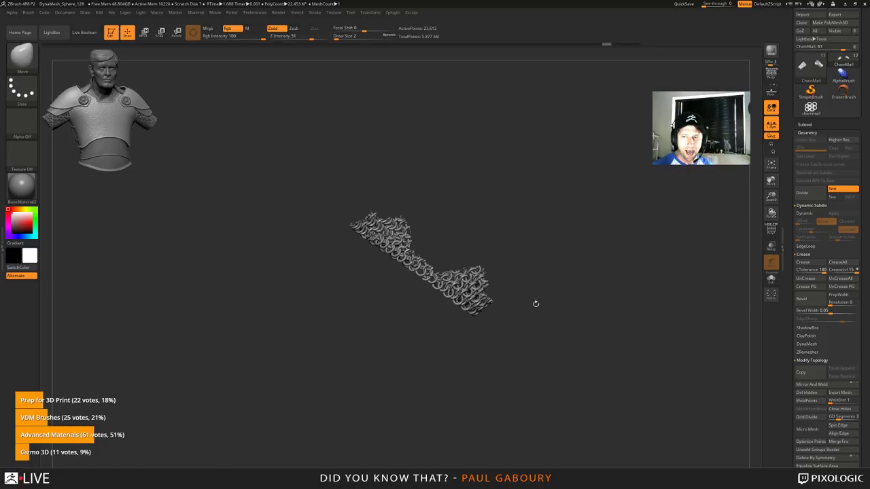
pyautogui.keyDown('ctrl'); pyautogui.keyDown('shift'); pyautogui.click(569, 341); pyautogui.keyUp('shift'); pyautogui.keyUp('ctrl')
# Step: Hide jagged lasso patches of rings from several sides around the cuff's rim to form a new torn edge
pyautogui.moveTo(571, 374); pyautogui.dragTo(442, 376, button='right')
pyautogui.moveTo(404, 340)
pyautogui.mouseDown()
pyautogui.moveTo(388, 347)
pyautogui.moveTo(404, 376)
pyautogui.moveTo(442, 304)
pyautogui.moveTo(411, 256)
pyautogui.moveTo(421, 246)
pyautogui.moveTo(413, 139)
pyautogui.mouseUp()
pyautogui.moveTo(404, 311)
pyautogui.keyDown('ctrl'); pyautogui.keyDown('shift'); pyautogui.mouseDown()
pyautogui.moveTo(434, 302)
pyautogui.moveTo(409, 232)
pyautogui.mouseUp(); pyautogui.keyUp('shift'); pyautogui.keyUp('ctrl')
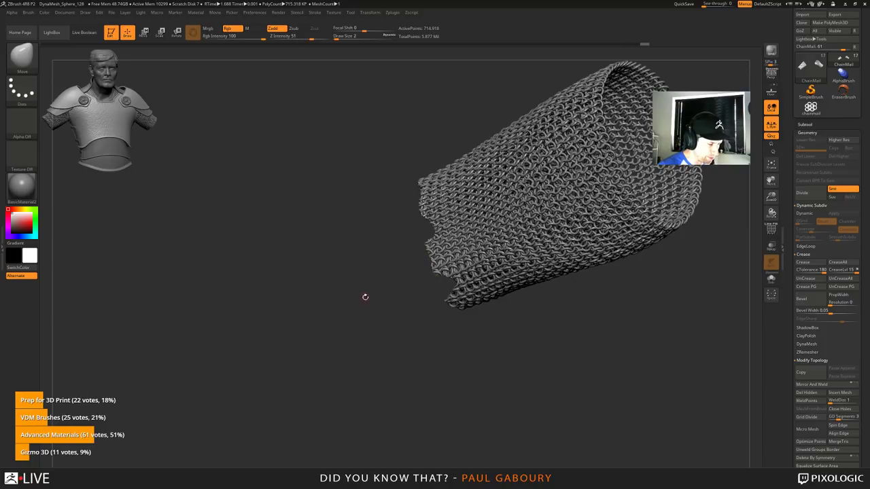
pyautogui.moveTo(363, 297)
pyautogui.mouseDown()
pyautogui.moveTo(400, 332)
pyautogui.moveTo(372, 317)
pyautogui.moveTo(373, 337)
pyautogui.moveTo(382, 285)
pyautogui.moveTo(407, 260)
pyautogui.moveTo(328, 251)
pyautogui.moveTo(326, 301)
pyautogui.mouseUp()
pyautogui.moveTo(387, 326)
pyautogui.keyDown('ctrl'); pyautogui.keyDown('alt'); pyautogui.keyDown('shift'); pyautogui.mouseDown()
pyautogui.moveTo(388, 284)
pyautogui.moveTo(365, 261)
pyautogui.mouseUp(); pyautogui.keyUp('shift'); pyautogui.keyUp('alt'); pyautogui.keyUp('ctrl')
pyautogui.moveTo(340, 295)
pyautogui.mouseDown()
pyautogui.moveTo(379, 353)
pyautogui.moveTo(364, 323)
pyautogui.moveTo(365, 340)
pyautogui.mouseUp()
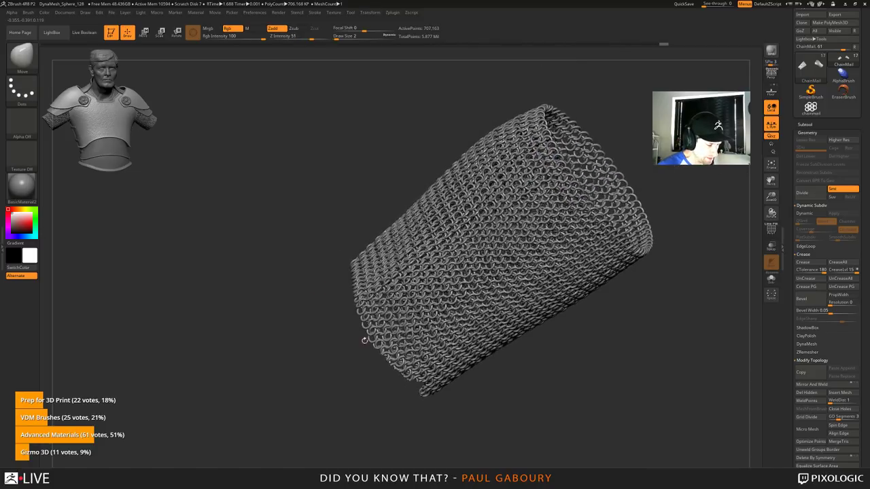
pyautogui.moveTo(359, 389)
pyautogui.keyDown('ctrl'); pyautogui.keyDown('shift'); pyautogui.mouseDown()
pyautogui.moveTo(394, 361)
pyautogui.moveTo(370, 314)
pyautogui.moveTo(300, 307)
pyautogui.moveTo(321, 338)
pyautogui.moveTo(372, 312)
pyautogui.moveTo(388, 282)
pyautogui.moveTo(312, 278)
pyautogui.mouseUp(); pyautogui.keyUp('shift'); pyautogui.keyUp('ctrl')
pyautogui.moveTo(314, 281)
pyautogui.mouseDown()
pyautogui.moveTo(370, 360)
pyautogui.moveTo(408, 352)
pyautogui.moveTo(448, 320)
pyautogui.moveTo(497, 328)
pyautogui.moveTo(550, 367)
pyautogui.moveTo(591, 413)
pyautogui.mouseUp()
pyautogui.moveTo(669, 422); pyautogui.dragTo(567, 349)
pyautogui.press('ctrl')
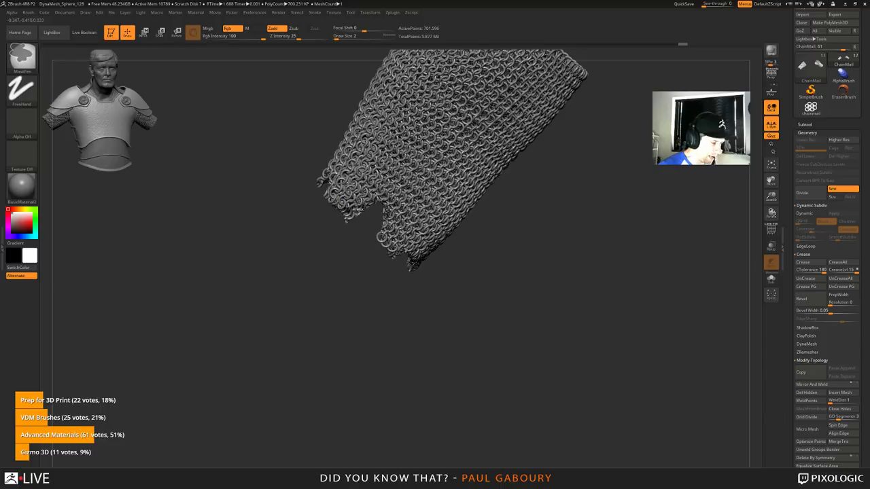
# Step: Examine the cut rings up close, invert the visibility to the hidden pieces, and grow them to whole rings
pyautogui.moveTo(357, 209)
pyautogui.keyDown('ctrl'); pyautogui.mouseDown(button='right')
pyautogui.moveTo(343, 246)
pyautogui.moveTo(269, 238)
pyautogui.moveTo(282, 305)
pyautogui.moveTo(294, 279)
pyautogui.mouseUp(button='right'); pyautogui.keyUp('ctrl')
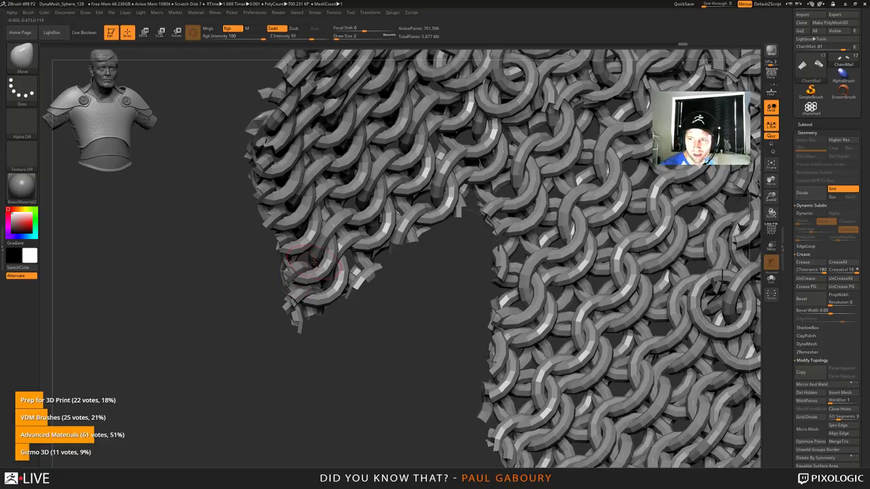
pyautogui.keyDown('ctrl'); pyautogui.moveTo(505, 306); pyautogui.dragTo(375, 220, button='right'); pyautogui.keyUp('ctrl')
pyautogui.keyDown('ctrl'); pyautogui.moveTo(375, 219); pyautogui.dragTo(372, 180, button='right'); pyautogui.keyUp('ctrl')
pyautogui.keyDown('alt'); pyautogui.moveTo(588, 304); pyautogui.dragTo(458, 301, button='right'); pyautogui.keyUp('alt')
pyautogui.moveTo(495, 302)
pyautogui.keyDown('ctrl'); pyautogui.keyDown('shift'); pyautogui.mouseDown()
pyautogui.moveTo(544, 325)
pyautogui.moveTo(527, 309)
pyautogui.mouseUp(); pyautogui.keyUp('shift'); pyautogui.keyUp('ctrl')
pyautogui.moveTo(471, 328)
pyautogui.mouseDown(button='right')
pyautogui.moveTo(431, 349)
pyautogui.moveTo(485, 326)
pyautogui.mouseUp(button='right')
pyautogui.hotkey('ctrl', 'shift')
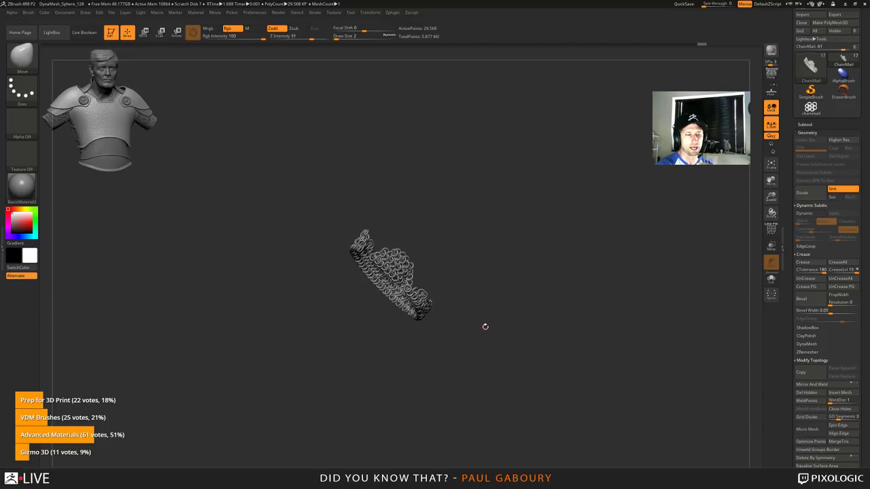
# Step: Open the Visibility options and shrink the visible part of the isolated cuff rings
pyautogui.click(806, 132)
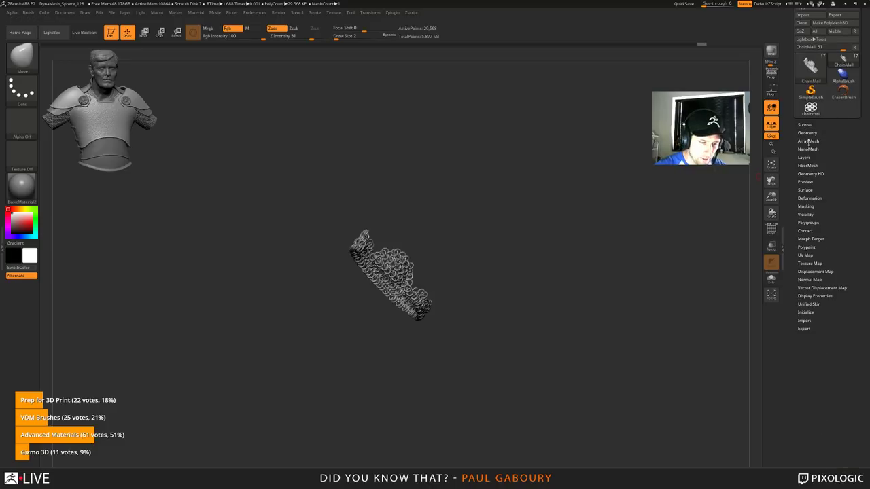
pyautogui.click(806, 215)
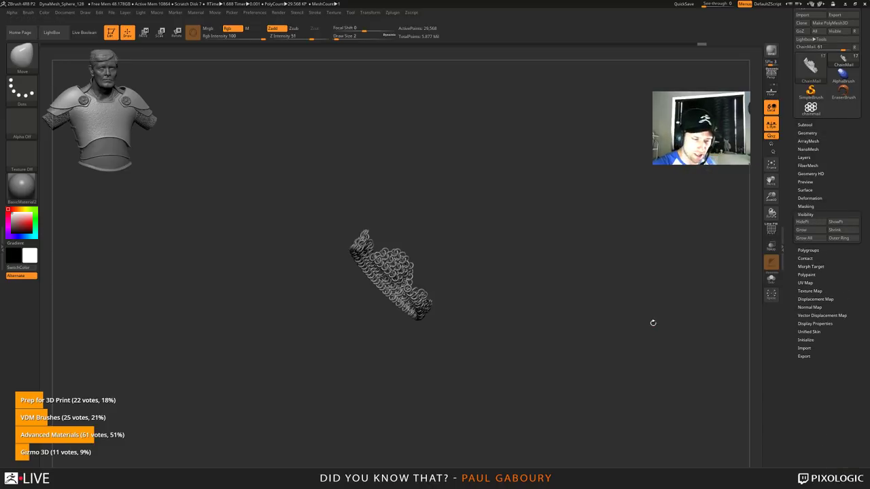
pyautogui.hotkey('ctrl', 'shift', 's')
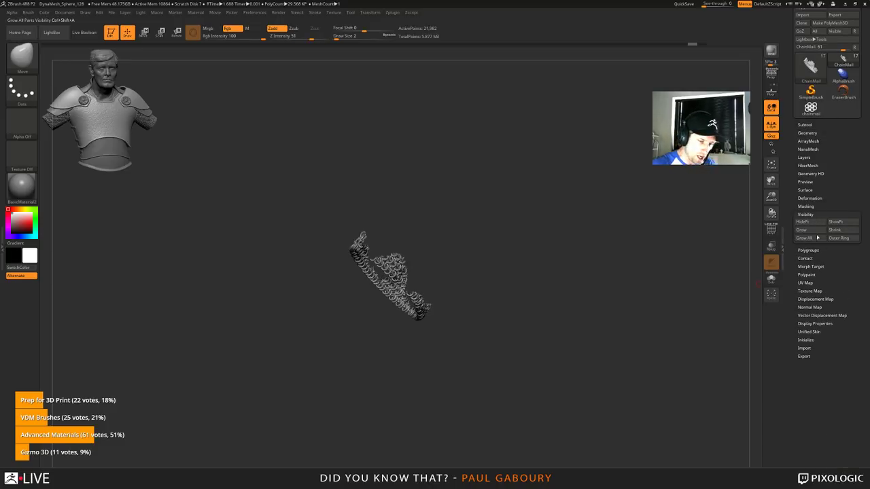
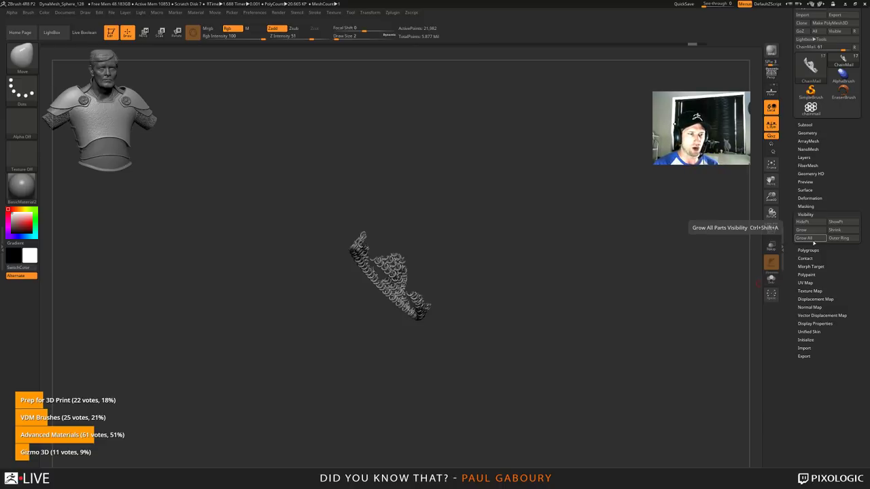
# Step: Examine the source chainmail ring mesh with its polyframe displayed, and return to the ChainMail sleeve tool
pyautogui.click(811, 108)
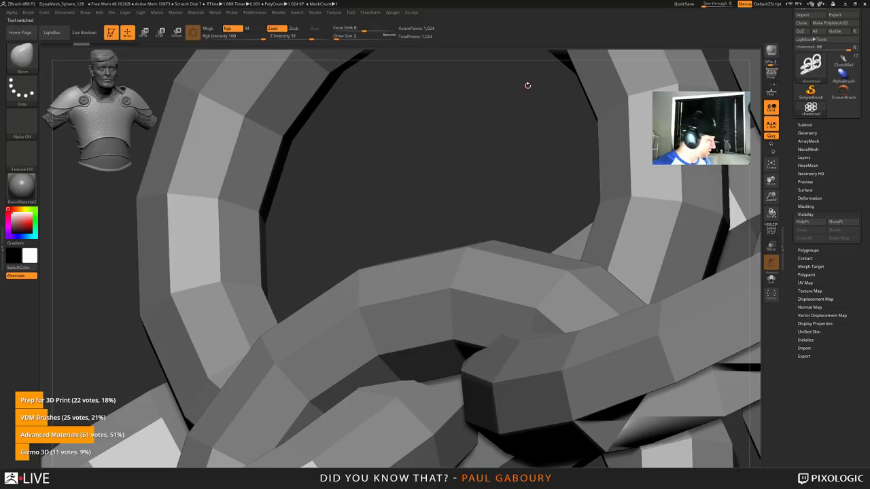
pyautogui.hotkey('shift', 'f')
pyautogui.moveTo(554, 99)
pyautogui.keyDown('ctrl'); pyautogui.mouseDown(button='right')
pyautogui.moveTo(554, 61)
pyautogui.moveTo(554, 88)
pyautogui.mouseUp(button='right'); pyautogui.keyUp('ctrl')
pyautogui.keyDown('shift'); pyautogui.moveTo(720, 299); pyautogui.dragTo(680, 302); pyautogui.keyUp('shift')
pyautogui.keyDown('alt'); pyautogui.moveTo(679, 301); pyautogui.dragTo(575, 293); pyautogui.keyUp('alt')
pyautogui.keyDown('shift'); pyautogui.moveTo(575, 292); pyautogui.dragTo(635, 266); pyautogui.keyUp('shift')
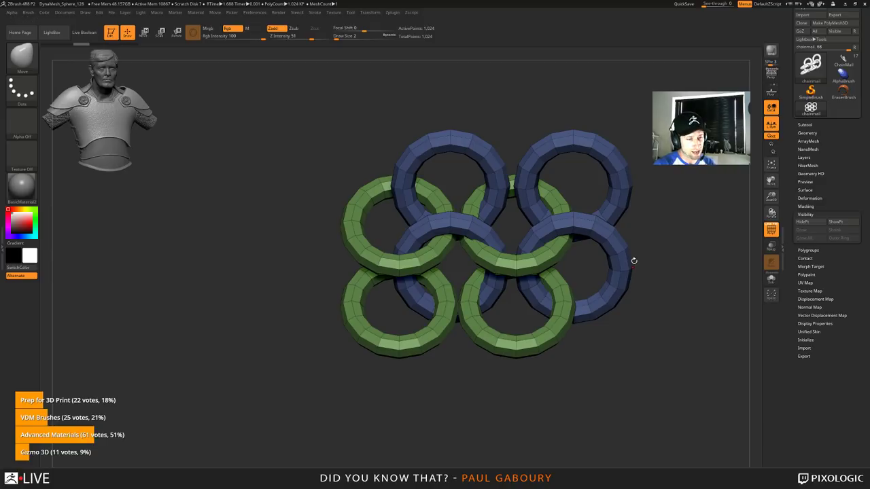
pyautogui.click(843, 60)
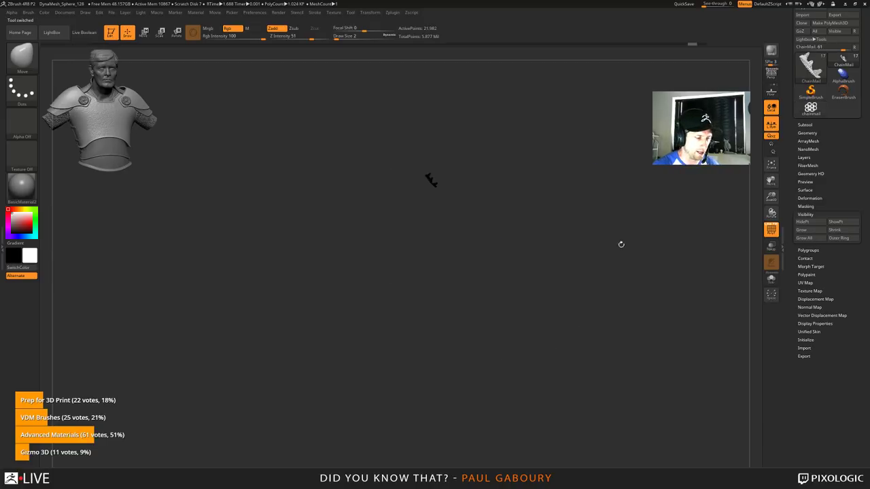
# Step: Grow the isolated cuff pieces to whole rings, and invert the visibility to show the torn sleeves without the polyframe
pyautogui.moveTo(460, 205)
pyautogui.keyDown('alt'); pyautogui.mouseDown(button='right')
pyautogui.moveTo(454, 243)
pyautogui.moveTo(430, 234)
pyautogui.moveTo(442, 252)
pyautogui.moveTo(518, 254)
pyautogui.moveTo(550, 288)
pyautogui.mouseUp(button='right'); pyautogui.keyUp('alt')
pyautogui.keyDown('ctrl'); pyautogui.keyDown('shift'); pyautogui.moveTo(577, 281); pyautogui.dragTo(603, 315); pyautogui.keyUp('shift'); pyautogui.keyUp('ctrl')
pyautogui.moveTo(603, 317)
pyautogui.keyDown('ctrl'); pyautogui.mouseDown(button='right')
pyautogui.moveTo(547, 367)
pyautogui.moveTo(512, 320)
pyautogui.moveTo(454, 353)
pyautogui.moveTo(505, 324)
pyautogui.moveTo(523, 301)
pyautogui.mouseUp(button='right'); pyautogui.keyUp('ctrl')
pyautogui.hotkey('shift', 'f')
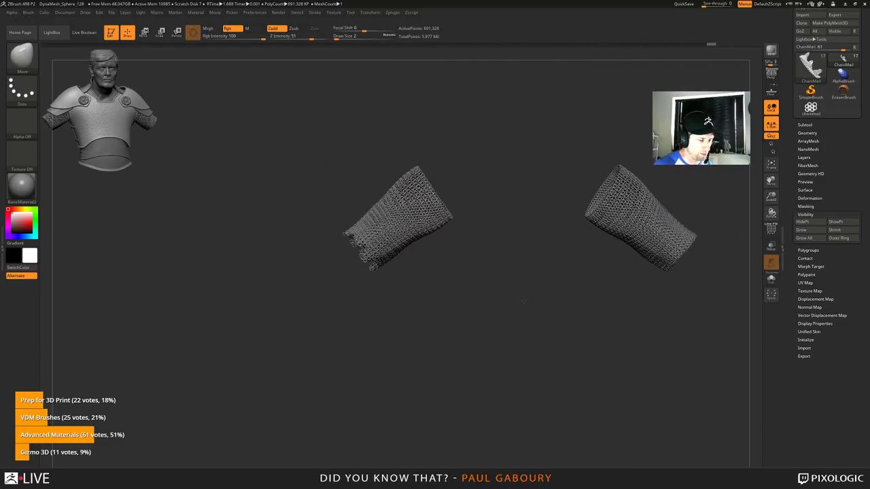
pyautogui.moveTo(523, 301); pyautogui.dragTo(471, 338)
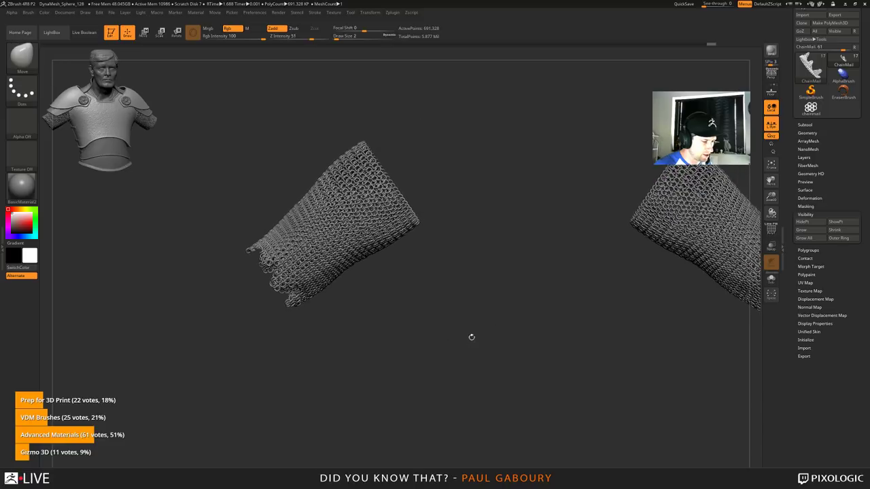
# Step: Delete the hidden rings of the torn cuff from the chainmail with Del Hidden
pyautogui.click(808, 133)
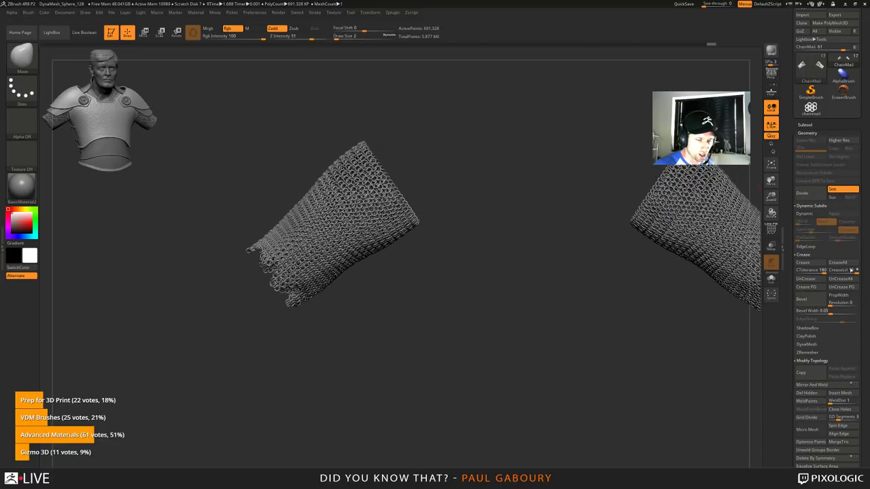
pyautogui.click(808, 256)
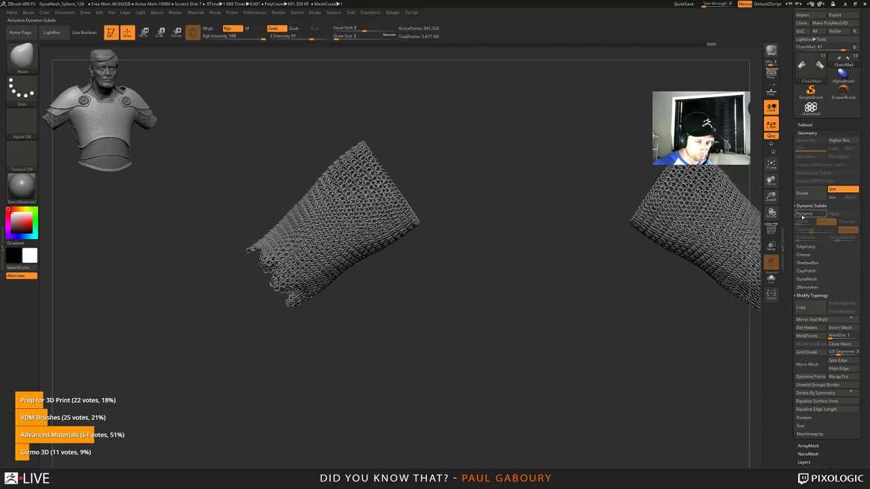
pyautogui.click(809, 207)
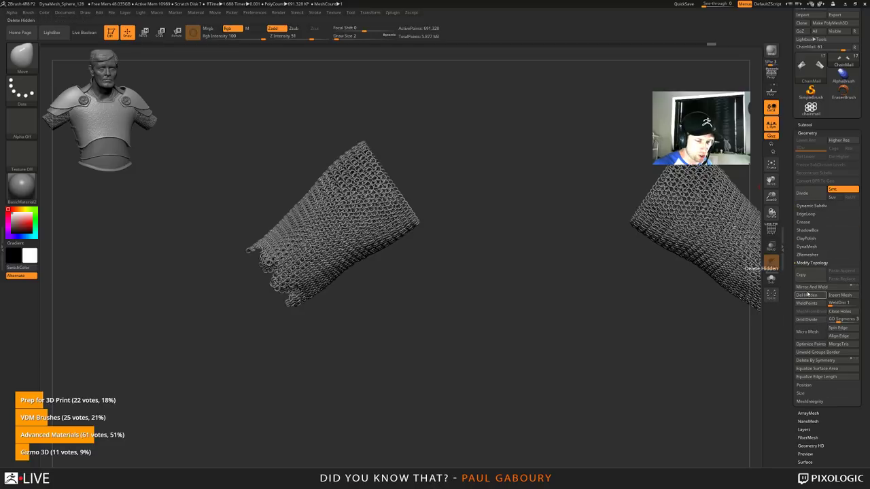
pyautogui.click(808, 295)
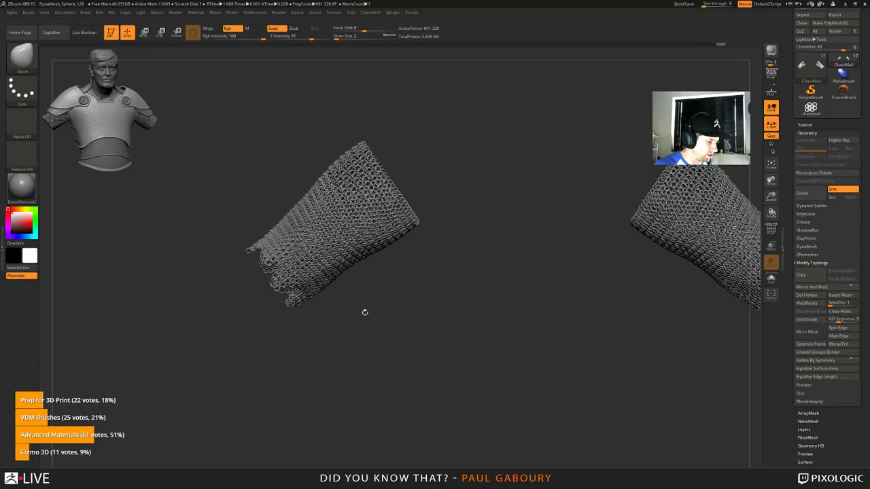
# Step: Hide a jagged patch of rings at the opposite sleeve's cuff, growing the hidden part to include whole rings only
pyautogui.moveTo(365, 312)
pyautogui.mouseDown()
pyautogui.moveTo(543, 328)
pyautogui.moveTo(691, 311)
pyautogui.moveTo(632, 267)
pyautogui.moveTo(665, 255)
pyautogui.moveTo(680, 291)
pyautogui.mouseUp()
pyautogui.moveTo(645, 329)
pyautogui.keyDown('ctrl'); pyautogui.keyDown('shift'); pyautogui.mouseDown()
pyautogui.moveTo(624, 288)
pyautogui.moveTo(649, 260)
pyautogui.moveTo(685, 257)
pyautogui.moveTo(682, 250)
pyautogui.mouseUp(); pyautogui.keyUp('shift'); pyautogui.keyUp('ctrl')
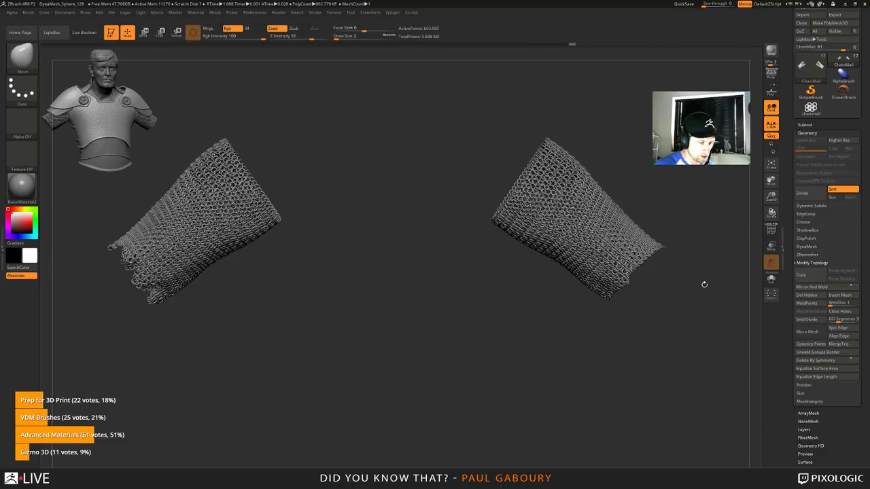
pyautogui.keyDown('ctrl'); pyautogui.keyDown('shift'); pyautogui.click(677, 360); pyautogui.keyUp('shift'); pyautogui.keyUp('ctrl')
pyautogui.hotkey('ctrl', 'shift', 'a')
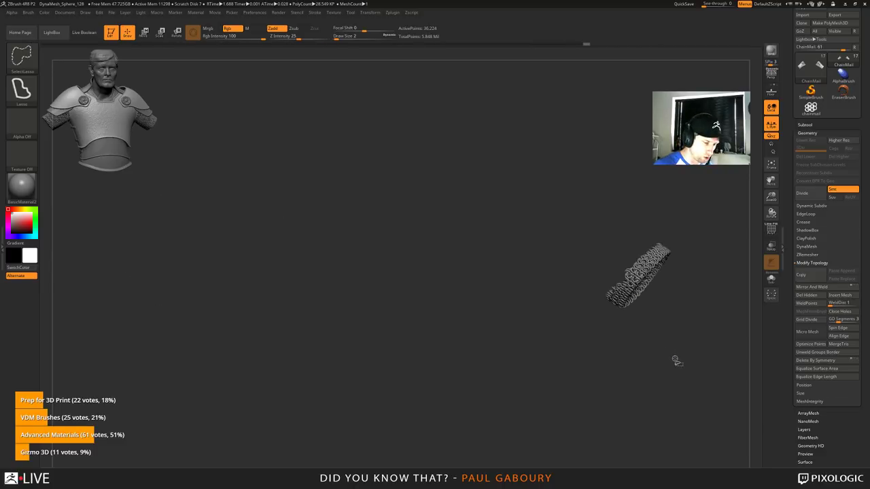
pyautogui.keyDown('ctrl'); pyautogui.keyDown('shift'); pyautogui.click(680, 360); pyautogui.keyUp('shift'); pyautogui.keyUp('ctrl')
# Step: Hide additional rings to roughen the opposite cuff's torn edge, and delete all hidden rings
pyautogui.moveTo(680, 360)
pyautogui.mouseDown()
pyautogui.moveTo(658, 343)
pyautogui.moveTo(662, 309)
pyautogui.moveTo(644, 278)
pyautogui.mouseUp()
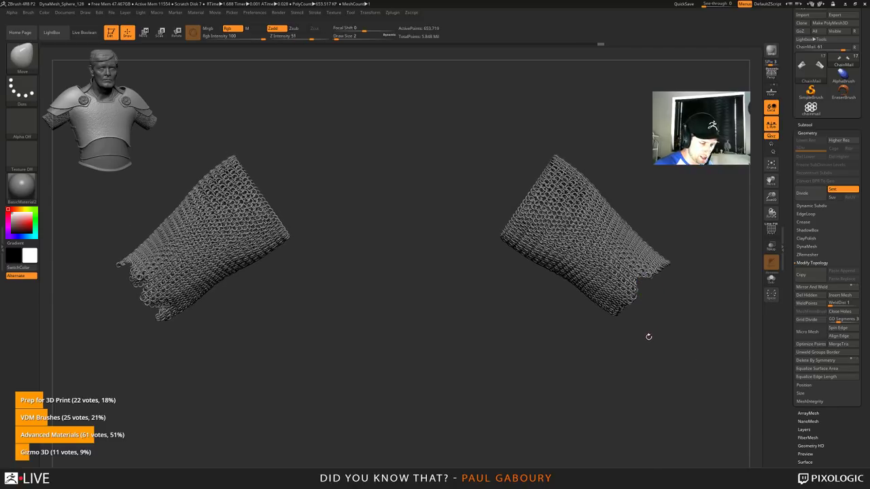
pyautogui.keyDown('ctrl'); pyautogui.keyDown('shift'); pyautogui.moveTo(643, 335); pyautogui.dragTo(612, 312); pyautogui.keyUp('shift'); pyautogui.keyUp('ctrl')
pyautogui.keyDown('ctrl'); pyautogui.keyDown('shift'); pyautogui.moveTo(612, 368); pyautogui.dragTo(680, 356); pyautogui.keyUp('shift'); pyautogui.keyUp('ctrl')
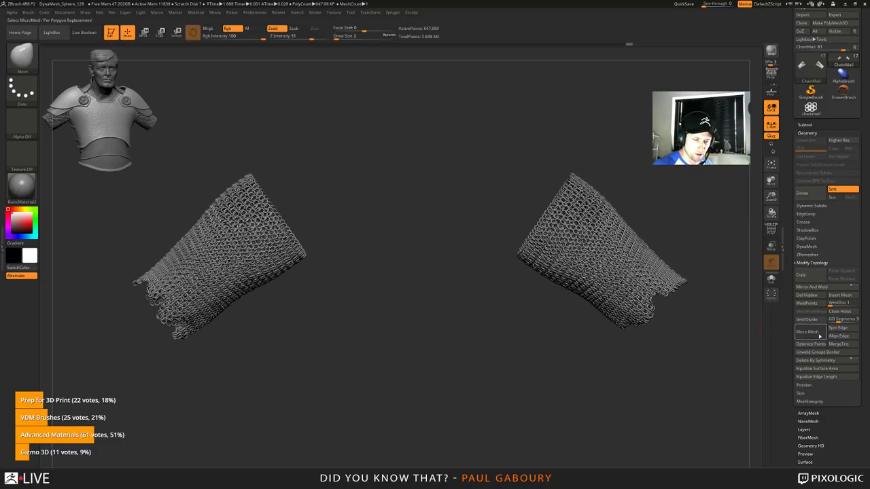
pyautogui.click(806, 295)
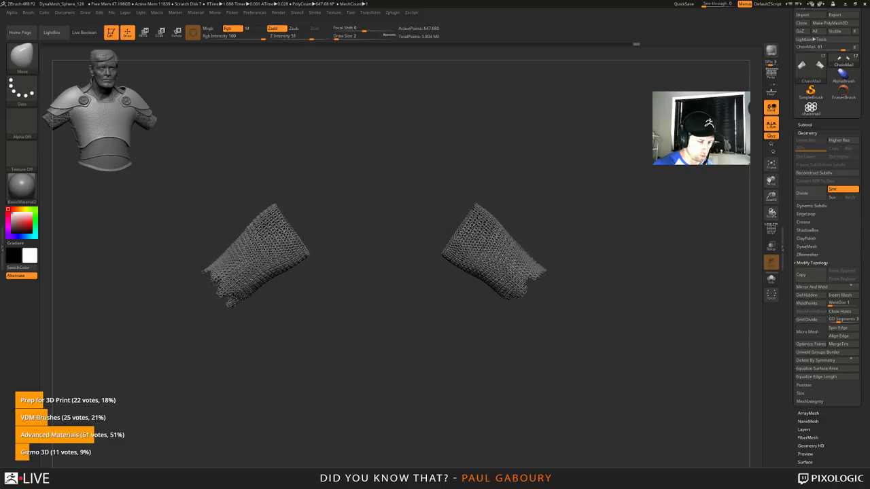
# Step: Show the head scan, the bottom shoulder blade and the top shoulder subtools together with the torn chainmail
pyautogui.click(804, 125)
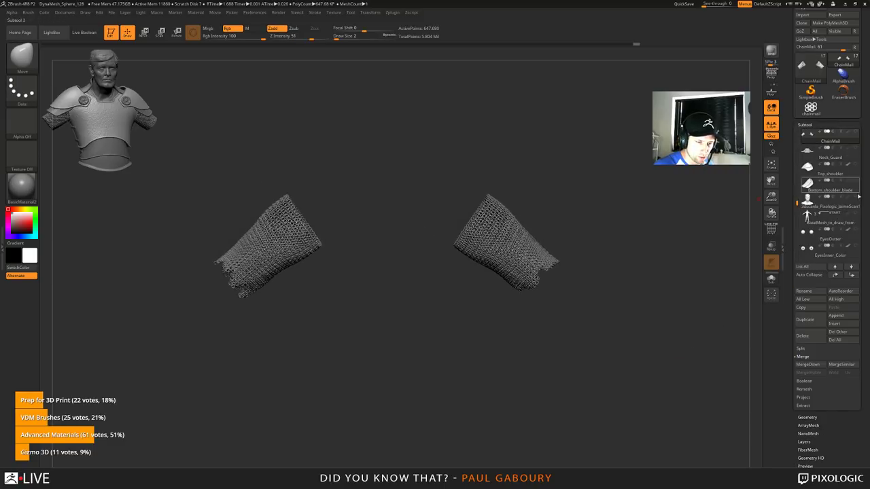
pyautogui.click(855, 196)
pyautogui.click(855, 181)
pyautogui.click(855, 166)
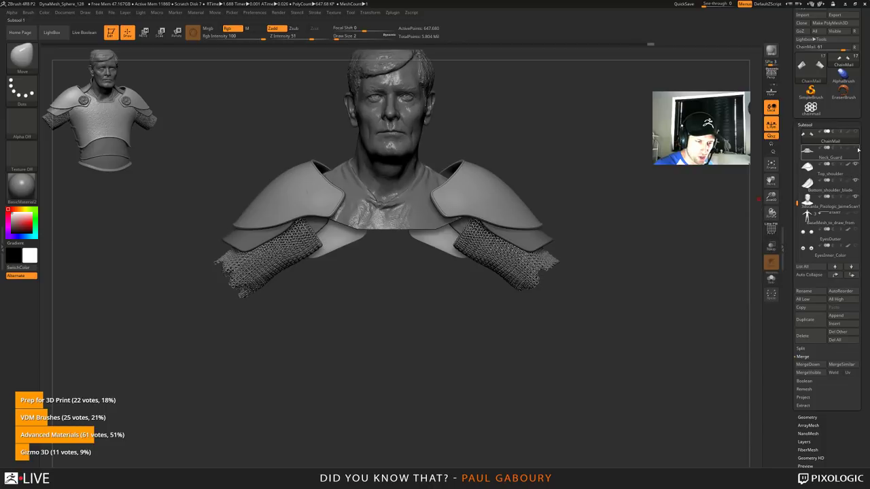
# Step: Show the neck guard, back plate, chest straps, PM3D_Cube3D_2 and PM3D_Cube3D1 subtools
pyautogui.click(819, 201)
pyautogui.moveTo(798, 204); pyautogui.dragTo(798, 167)
pyautogui.click(858, 181)
pyautogui.click(857, 165)
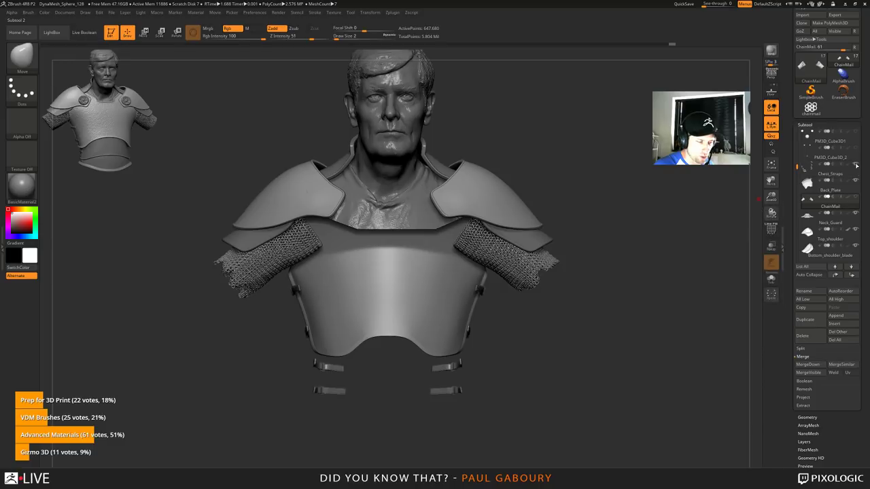
pyautogui.click(854, 148)
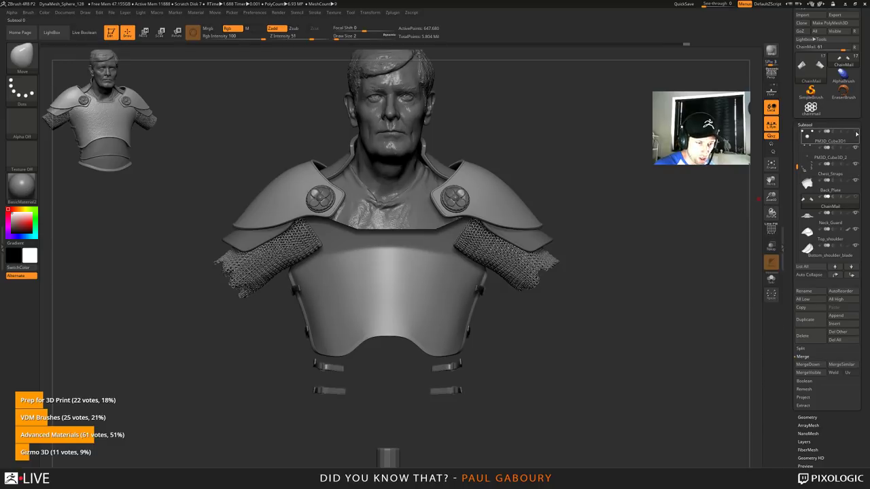
pyautogui.click(855, 134)
# Step: Show the chest plate, both front bottom plates and the back bottom plate, and review the torn sleeves with the full armor
pyautogui.scroll(2, 771, 262)
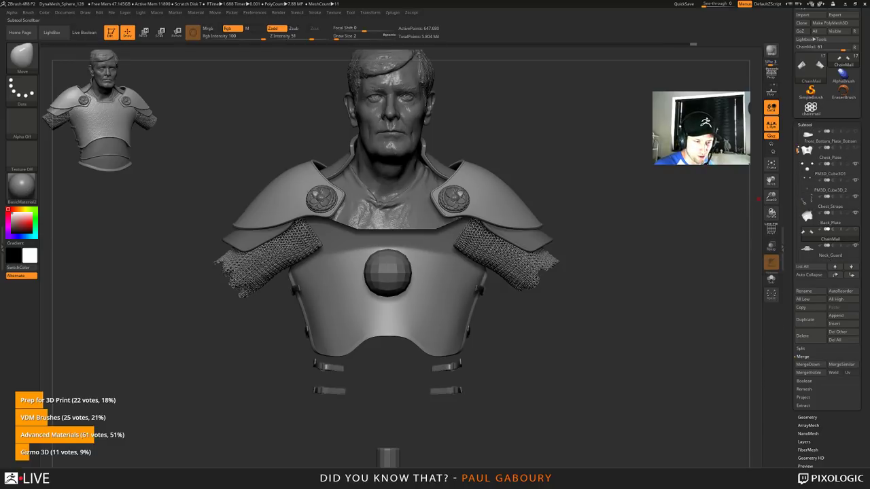
pyautogui.click(851, 168)
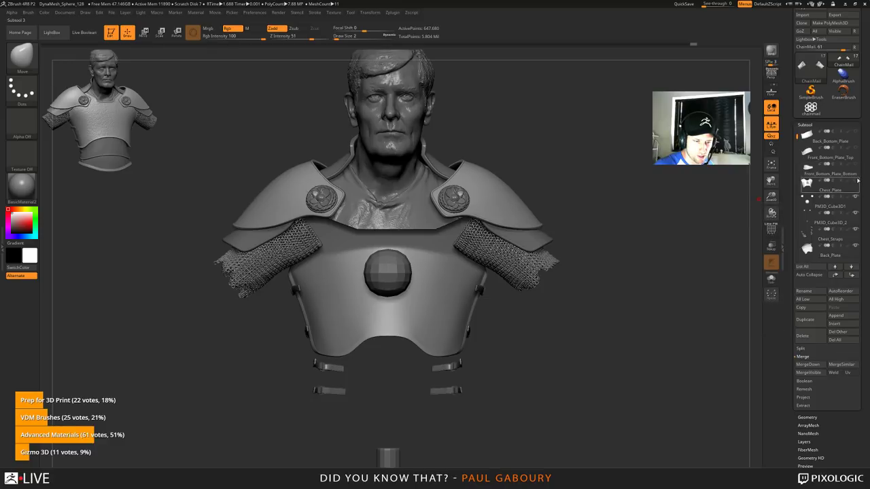
pyautogui.moveTo(853, 168)
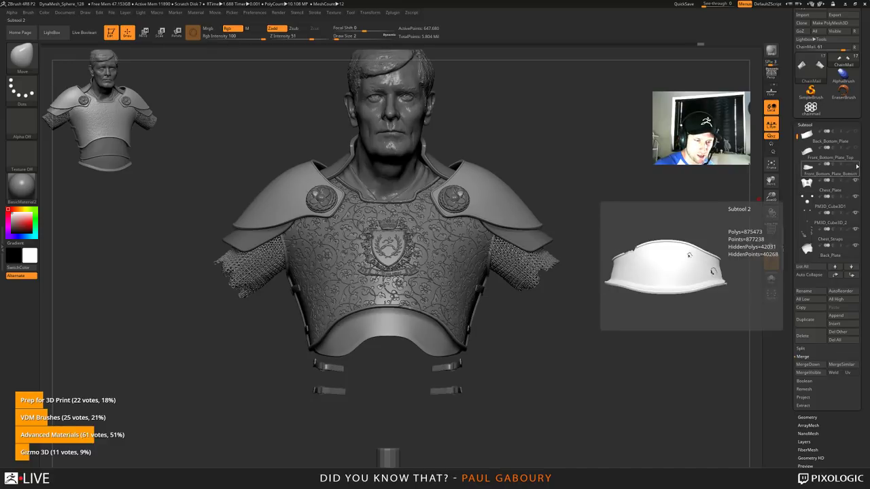
pyautogui.click(856, 165)
pyautogui.click(856, 149)
pyautogui.click(856, 133)
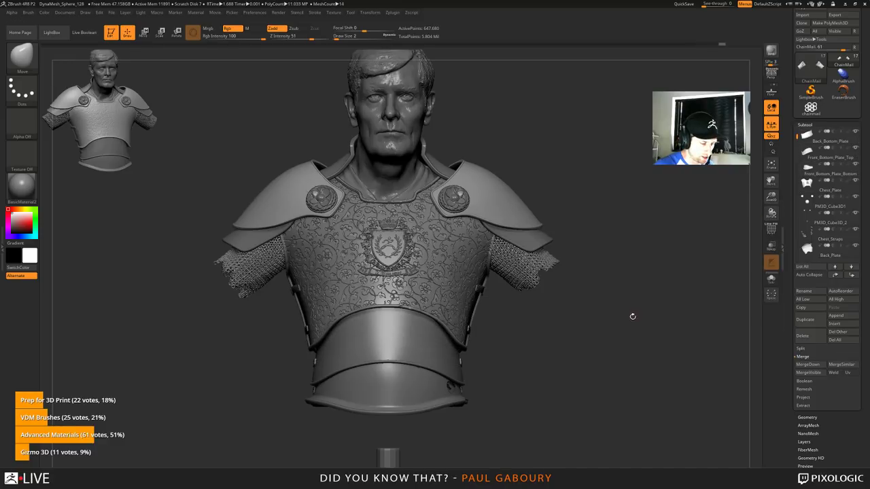
pyautogui.moveTo(622, 320)
pyautogui.mouseDown()
pyautogui.moveTo(636, 325)
pyautogui.moveTo(629, 351)
pyautogui.moveTo(554, 342)
pyautogui.moveTo(560, 352)
pyautogui.moveTo(557, 342)
pyautogui.moveTo(568, 342)
pyautogui.mouseUp()
pyautogui.press('shift')
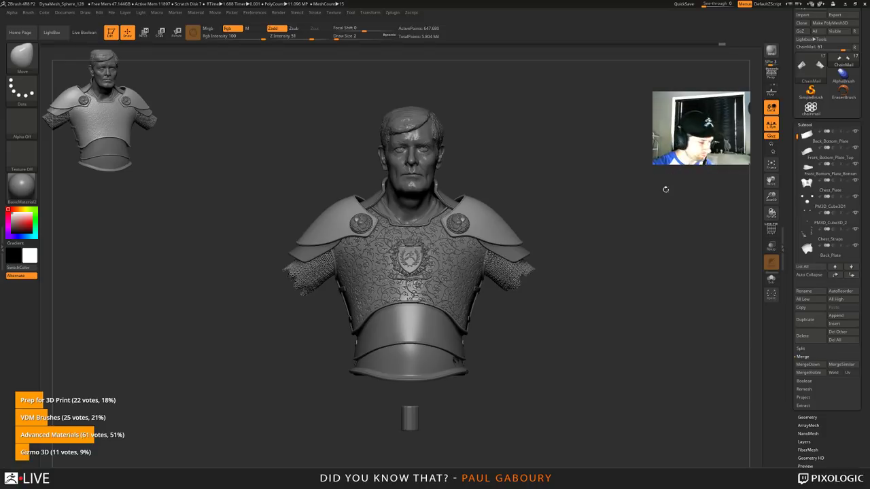
# Step: Switch the active tool to the Plane3D primitive and display it with its polyframe
pyautogui.click(811, 70)
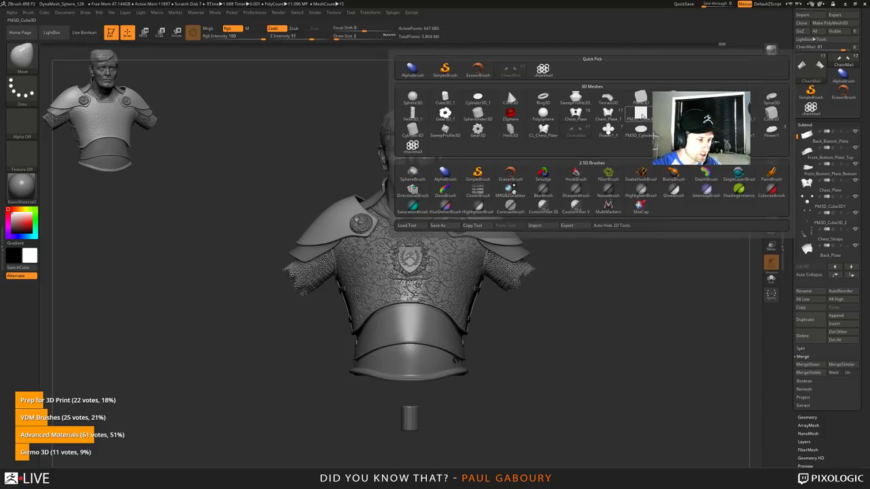
pyautogui.click(621, 177)
pyautogui.click(803, 74)
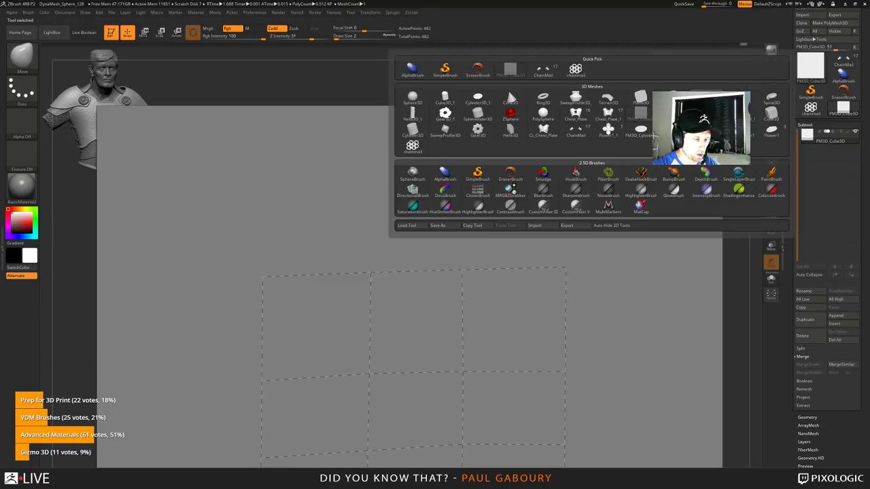
pyautogui.click(649, 100)
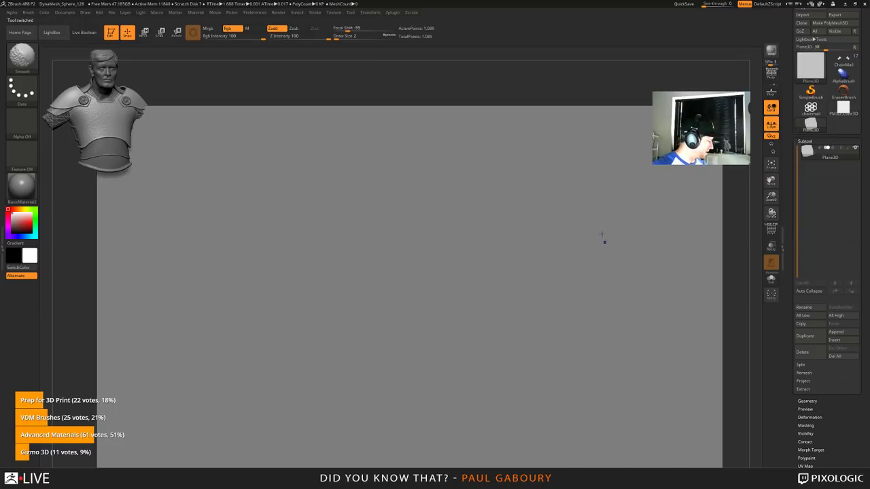
pyautogui.hotkey('shift', 'f')
pyautogui.keyDown('ctrl'); pyautogui.moveTo(590, 287); pyautogui.dragTo(525, 262, button='right'); pyautogui.keyUp('ctrl')
pyautogui.keyDown('alt'); pyautogui.moveTo(634, 298); pyautogui.dragTo(586, 272); pyautogui.keyUp('alt')
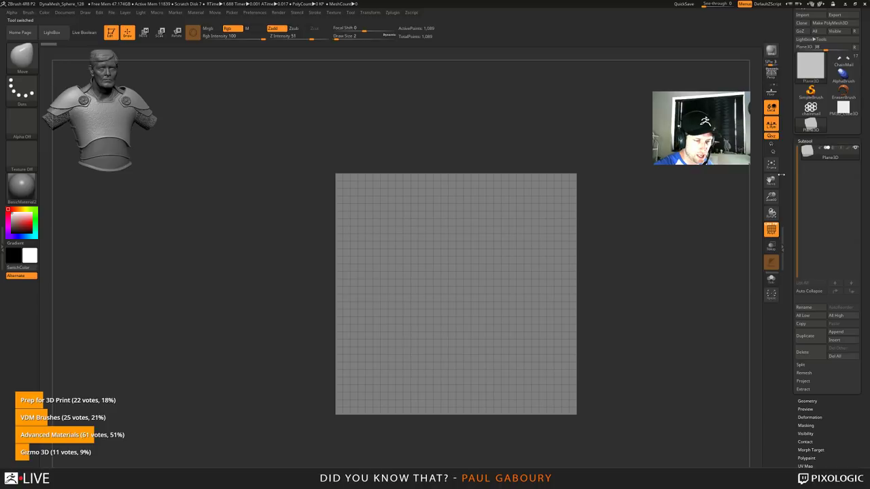
# Step: Initialize the plane with HDivide 5 and VDivide 5, and convert it to a PolyMesh3D
pyautogui.click(805, 141)
pyautogui.click(805, 247)
pyautogui.click(802, 279)
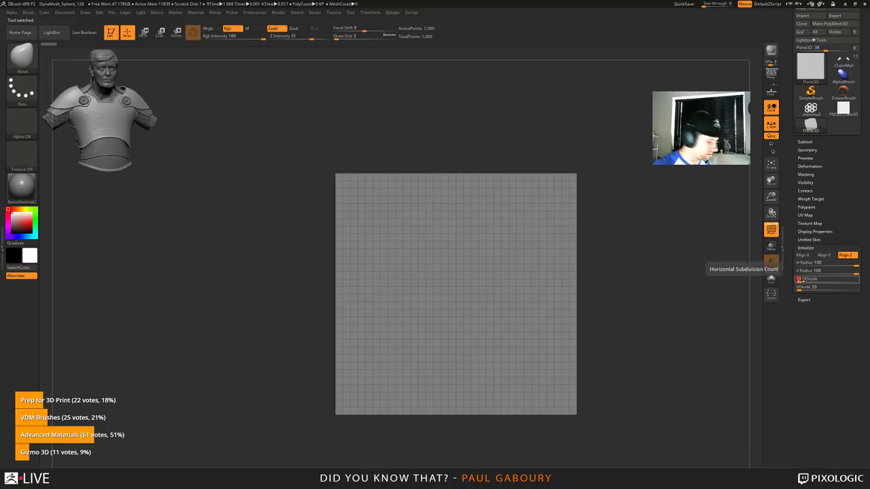
pyautogui.write('5')
pyautogui.press('Return')
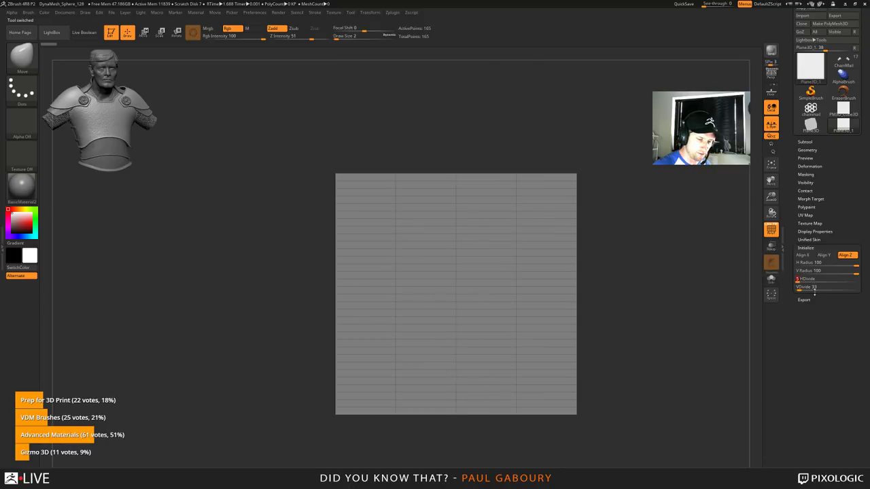
pyautogui.click(801, 287)
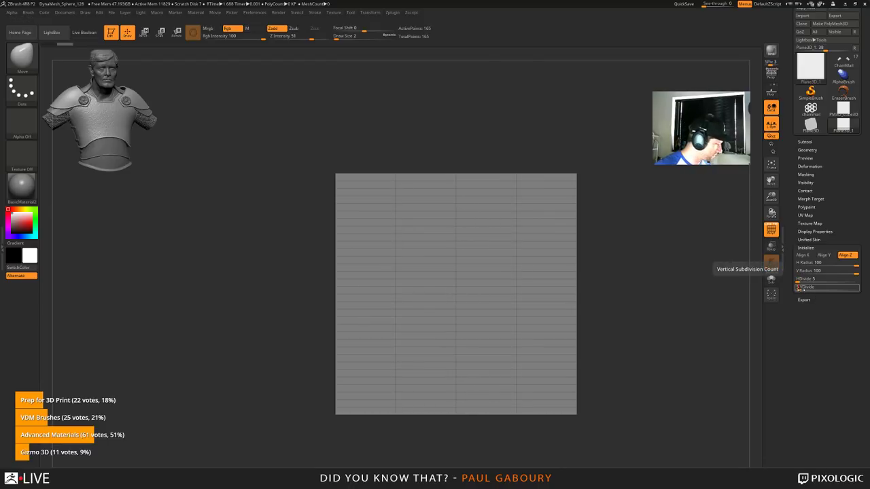
pyautogui.write('5')
pyautogui.press('Return')
pyautogui.scroll(2, 836, 136)
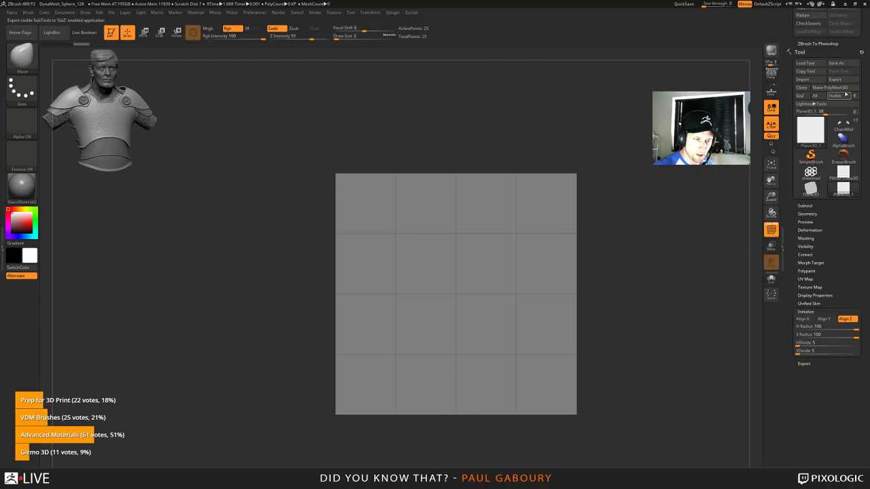
pyautogui.click(836, 88)
pyautogui.moveTo(681, 253); pyautogui.dragTo(633, 237, button='right')
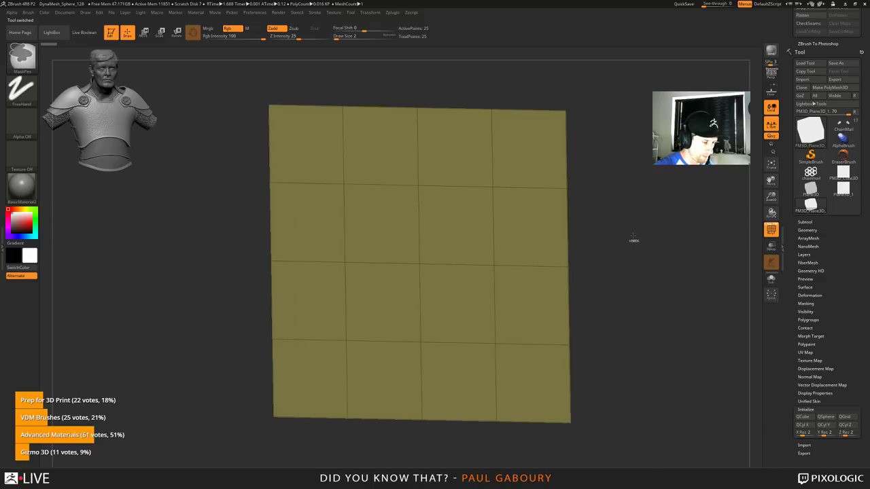
# Step: Reset all brushes and activate the IMM Primitives brush
pyautogui.press('b')
pyautogui.press('i')
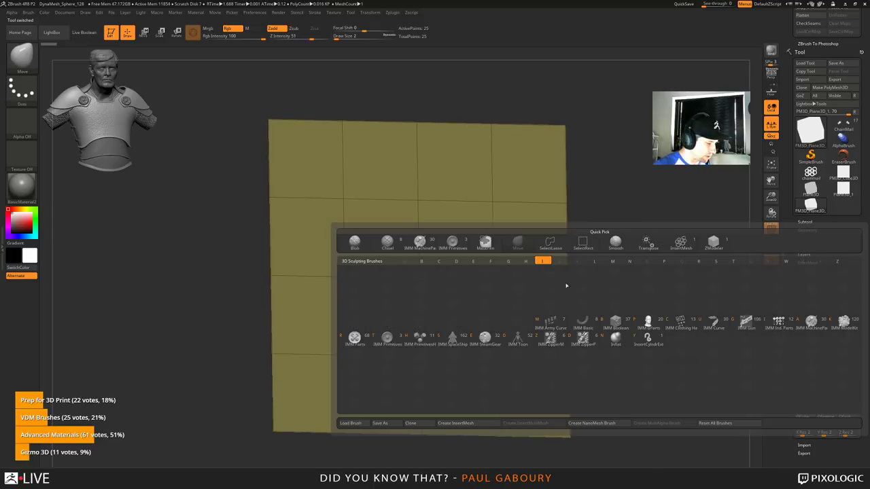
pyautogui.press('Escape')
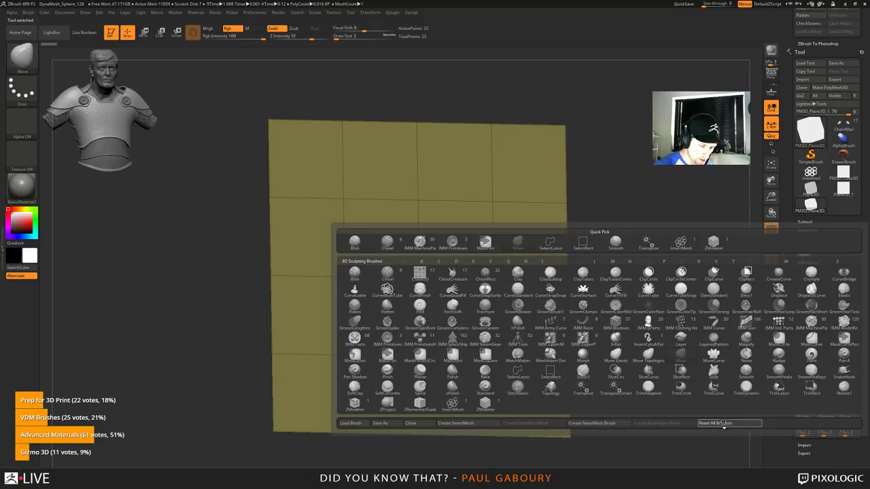
pyautogui.click(724, 423)
pyautogui.press('b')
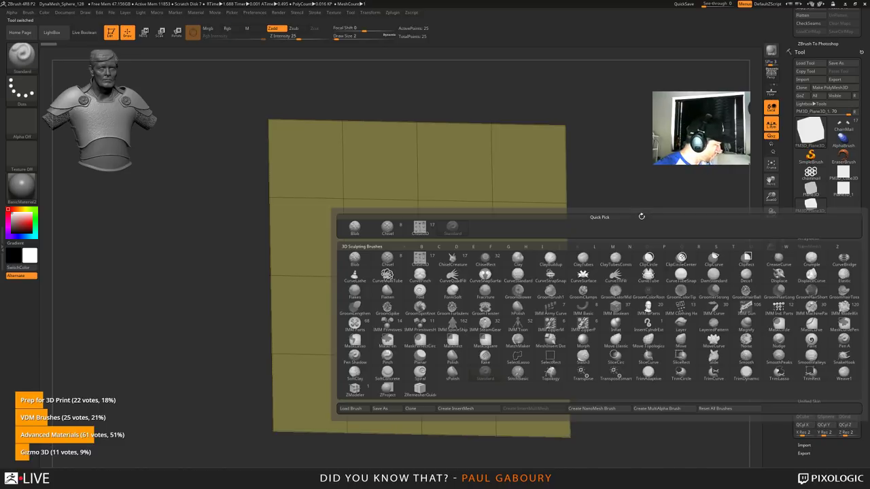
pyautogui.press('i')
pyautogui.click(385, 325)
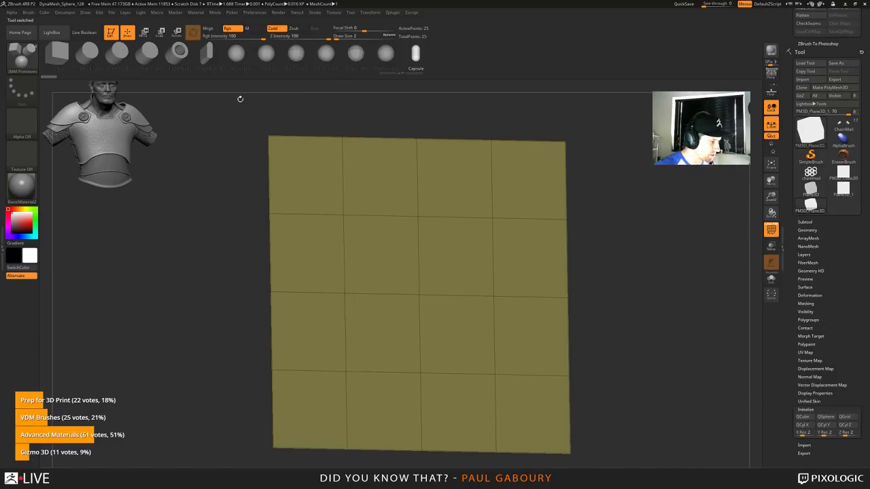
# Step: Create a NanoMesh brush from the IMM primitives and insert the capsule on a polygon in the plane's upper row
pyautogui.click(66, 56)
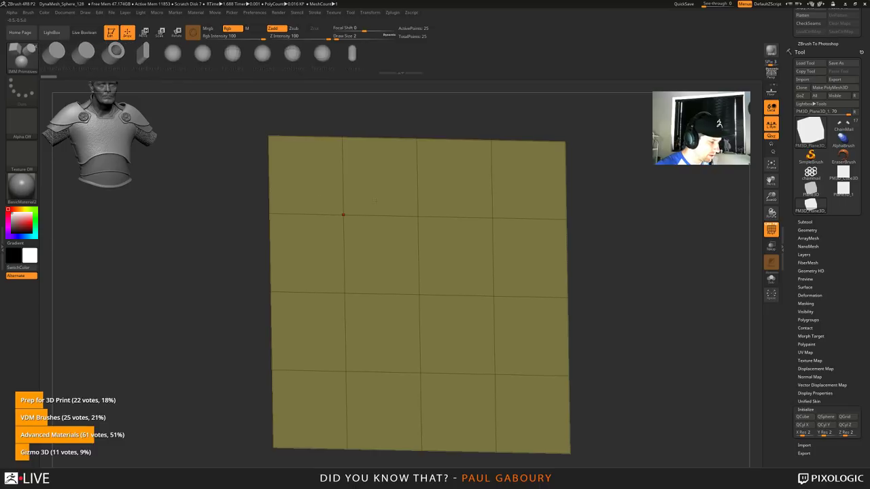
pyautogui.press('b')
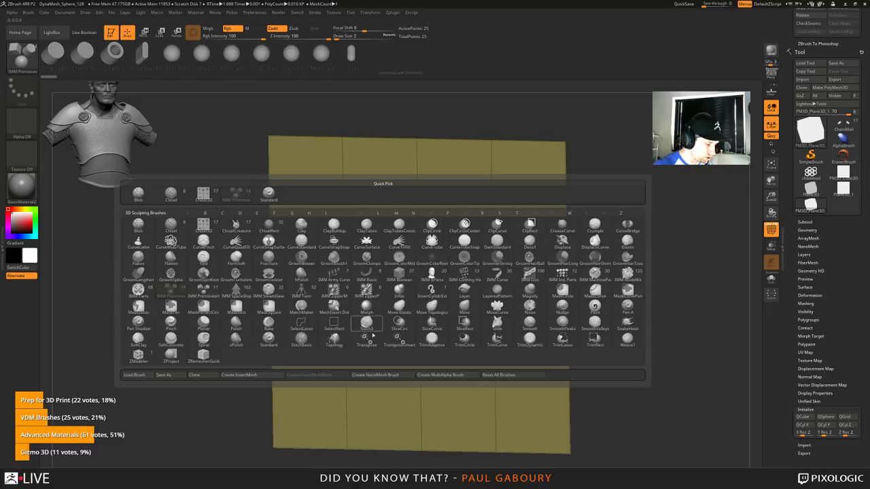
pyautogui.click(389, 375)
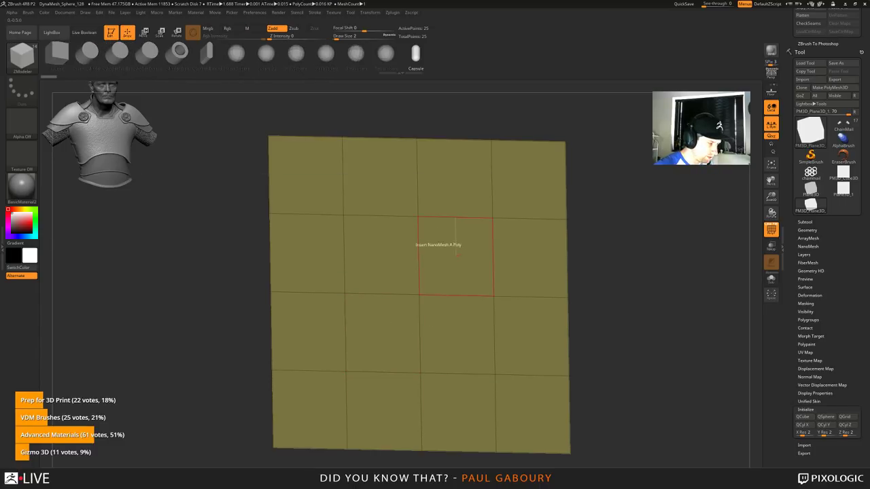
pyautogui.click(378, 185)
pyautogui.moveTo(379, 191); pyautogui.dragTo(381, 213)
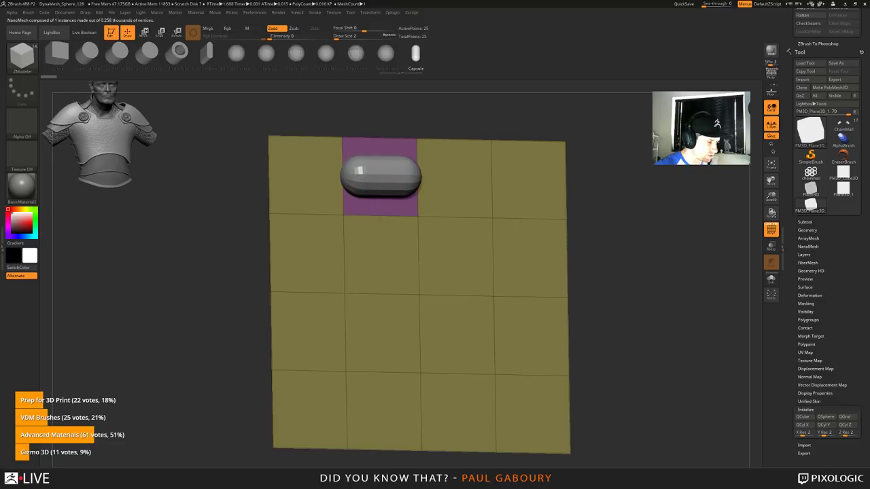
pyautogui.press('w')
pyautogui.click(358, 56)
pyautogui.hotkey('ctrl', 'z')
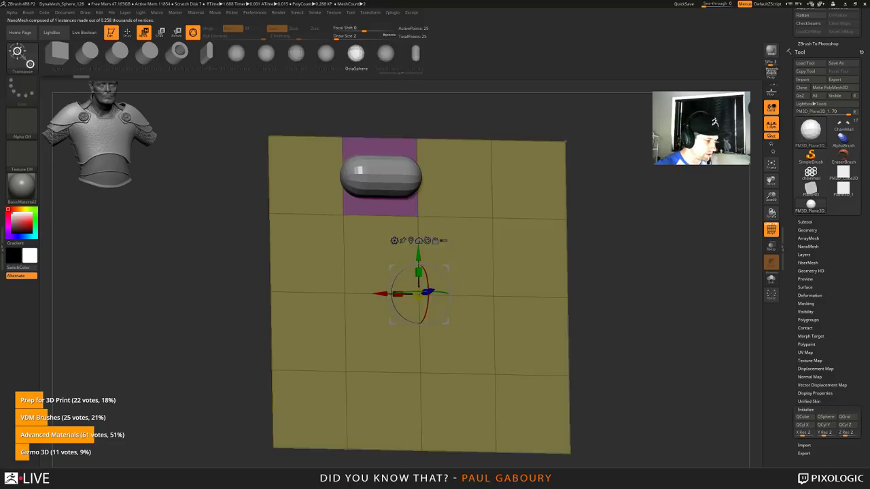
pyautogui.press('q')
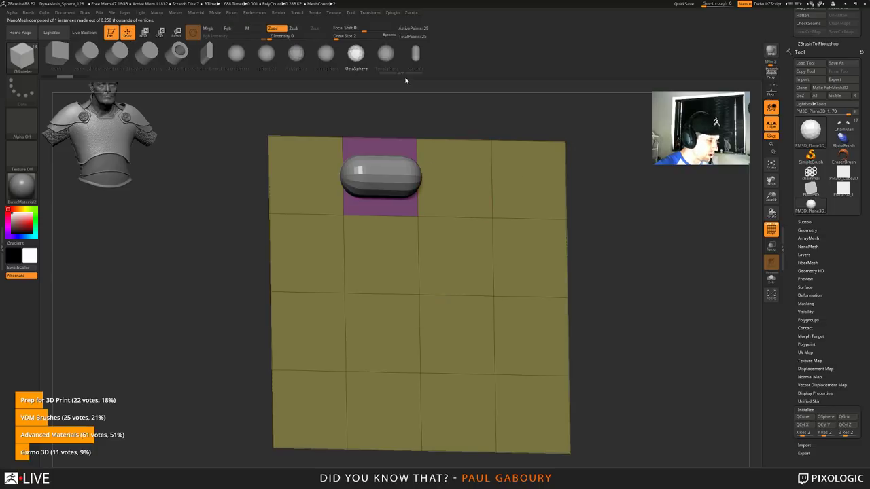
# Step: Replace the capsule NanoMesh on the upper-row polygon with the QCube, and check it with and without the polyframe
pyautogui.click(57, 53)
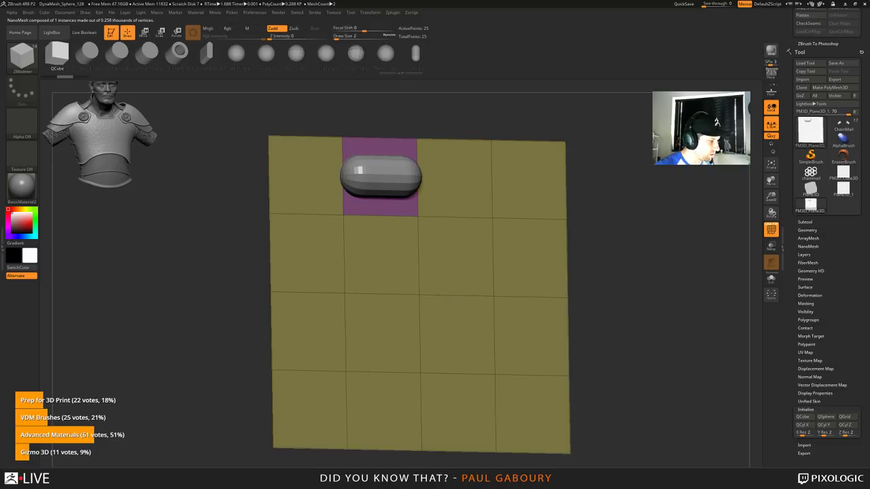
pyautogui.moveTo(383, 180); pyautogui.dragTo(404, 208)
pyautogui.hotkey('shift', 'f')
pyautogui.hotkey('shift', 'f')
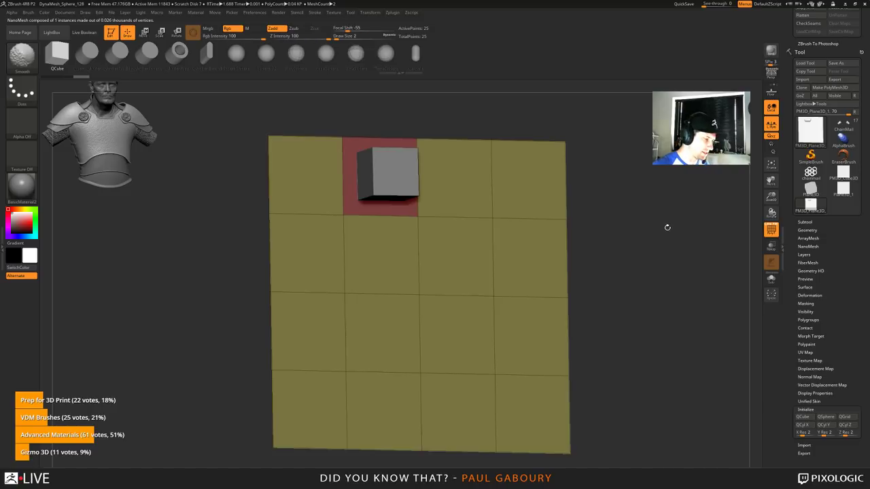
pyautogui.moveTo(677, 222); pyautogui.dragTo(603, 232)
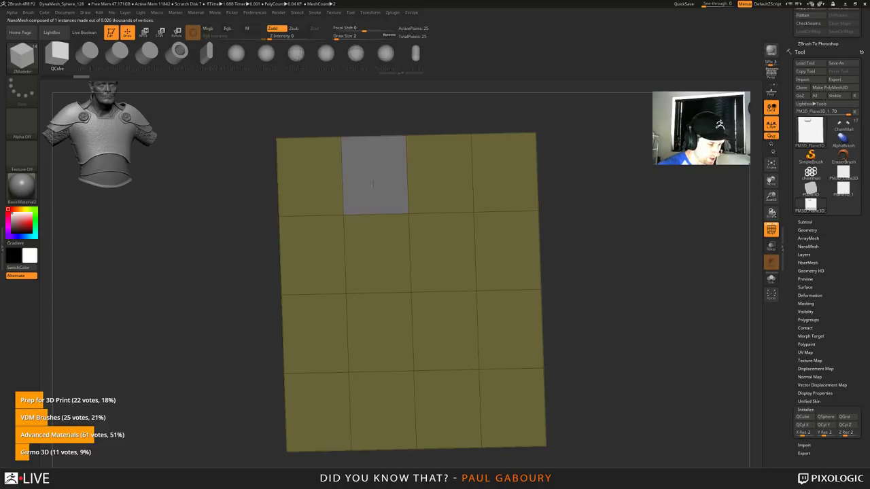
# Step: Insert the QCube NanoMesh on seven more polygons across the middle and lower rows of the plane
pyautogui.moveTo(449, 252)
pyautogui.mouseDown()
pyautogui.moveTo(319, 408)
pyautogui.moveTo(464, 419)
pyautogui.mouseUp()
pyautogui.moveTo(598, 380)
pyautogui.keyDown('shift'); pyautogui.mouseDown()
pyautogui.moveTo(632, 376)
pyautogui.moveTo(679, 312)
pyautogui.moveTo(631, 334)
pyautogui.moveTo(652, 302)
pyautogui.mouseUp(); pyautogui.keyUp('shift')
pyautogui.press('space')
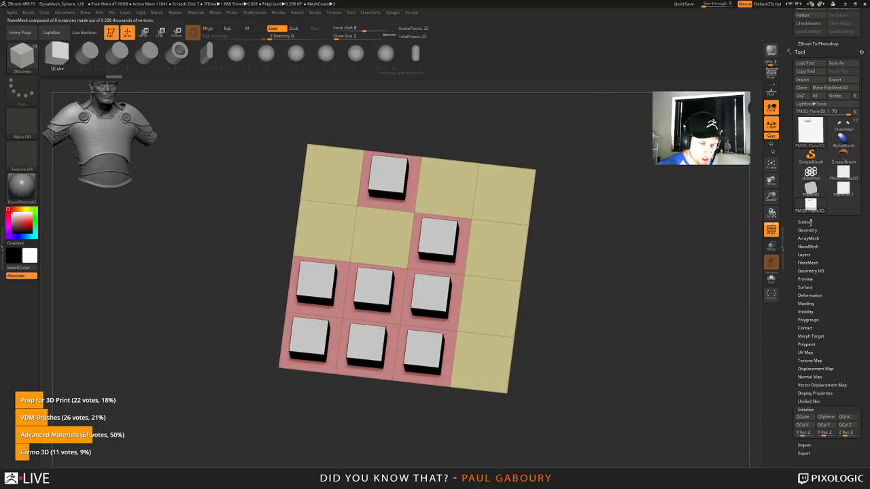
# Step: Open the QCube NanoMesh for Edit Mesh and extrude the upper quarter polygon of its front face outward with ZModeler
pyautogui.click(808, 246)
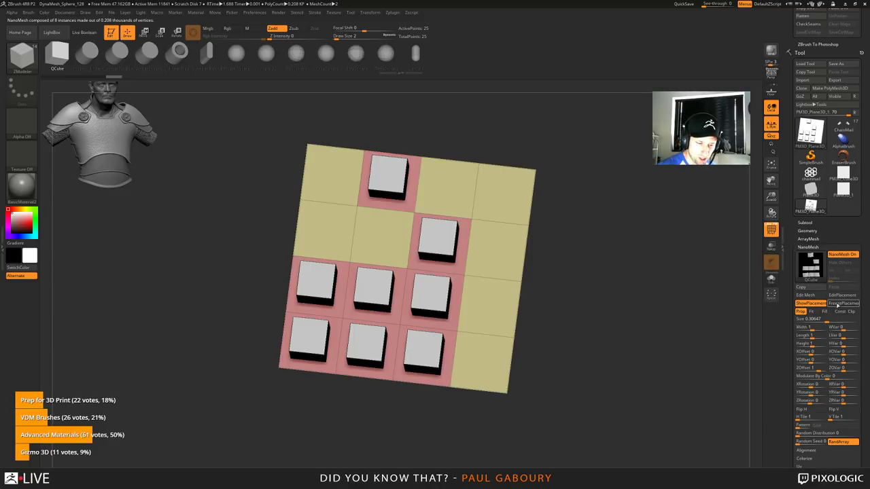
pyautogui.click(807, 295)
pyautogui.moveTo(629, 326); pyautogui.dragTo(632, 304)
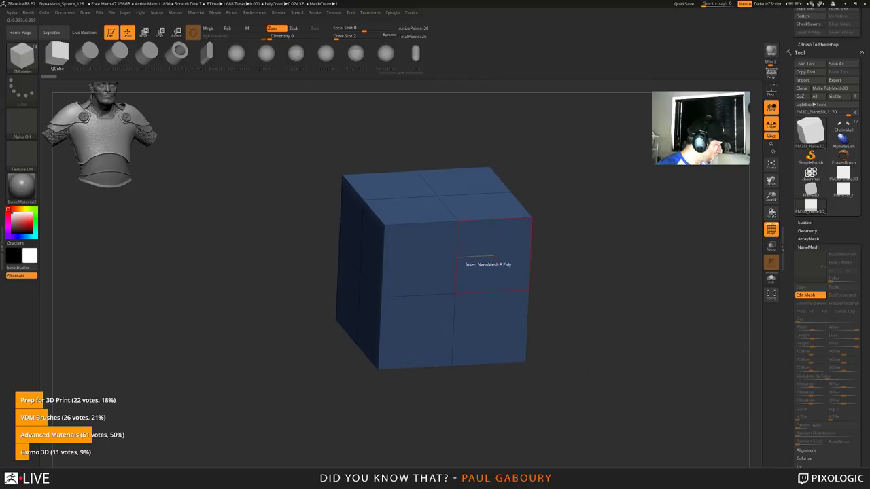
pyautogui.press('space')
pyautogui.click(537, 210)
pyautogui.click(505, 245)
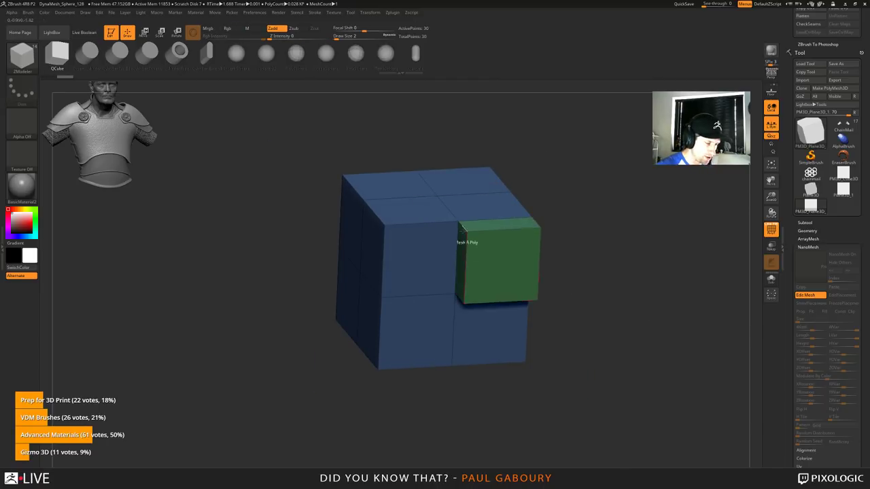
# Step: Extrude one quarter polygon on several more faces of the QCube outward with QMesh
pyautogui.click(393, 198)
pyautogui.moveTo(365, 335); pyautogui.dragTo(306, 338)
pyautogui.moveTo(554, 378); pyautogui.dragTo(568, 317)
pyautogui.moveTo(569, 445); pyautogui.dragTo(627, 297)
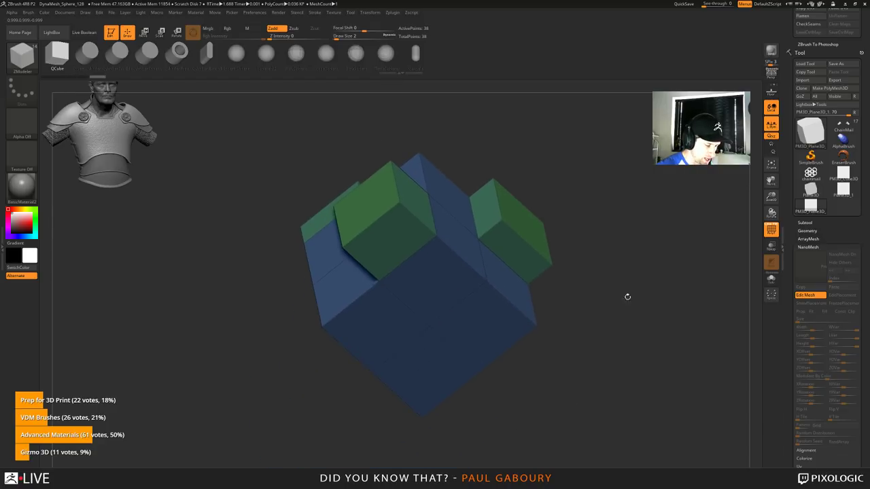
pyautogui.click(491, 312)
pyautogui.moveTo(615, 255); pyautogui.dragTo(658, 404)
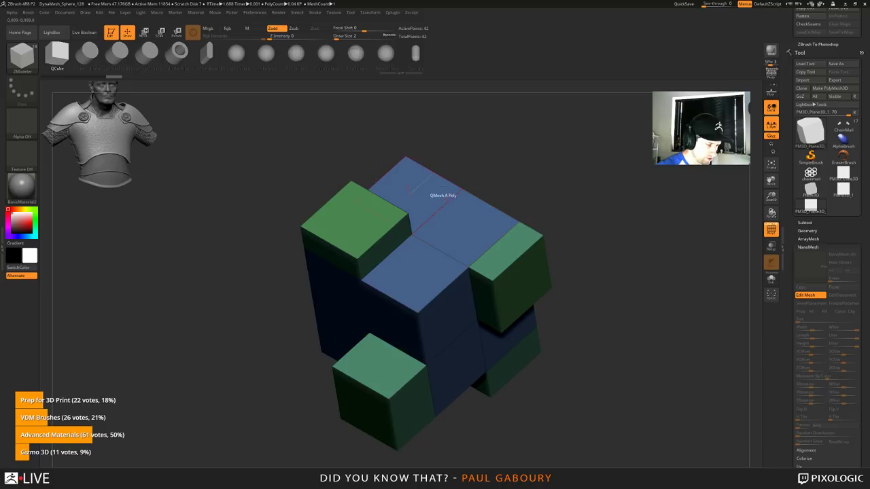
# Step: Extrude further quarter polygons of the QCube, making one of them a two-block-long arm
pyautogui.moveTo(628, 196); pyautogui.dragTo(646, 319)
pyautogui.moveTo(541, 188); pyautogui.dragTo(558, 136)
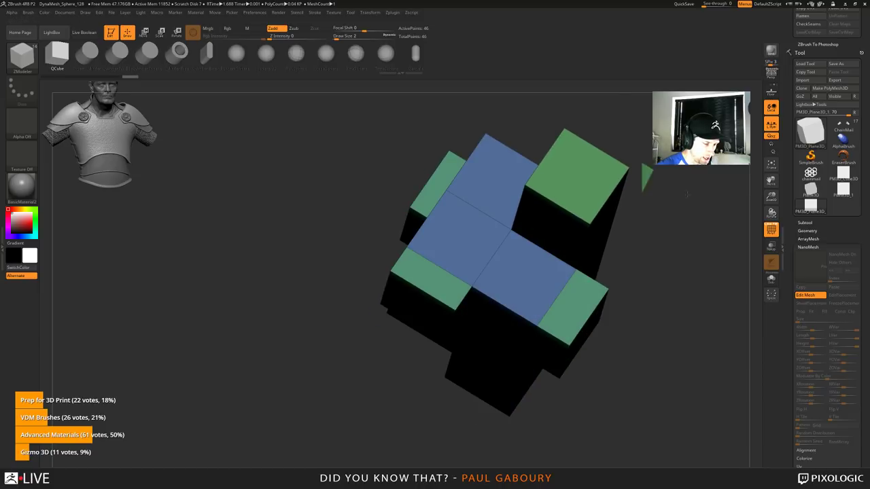
pyautogui.moveTo(646, 171); pyautogui.dragTo(577, 208)
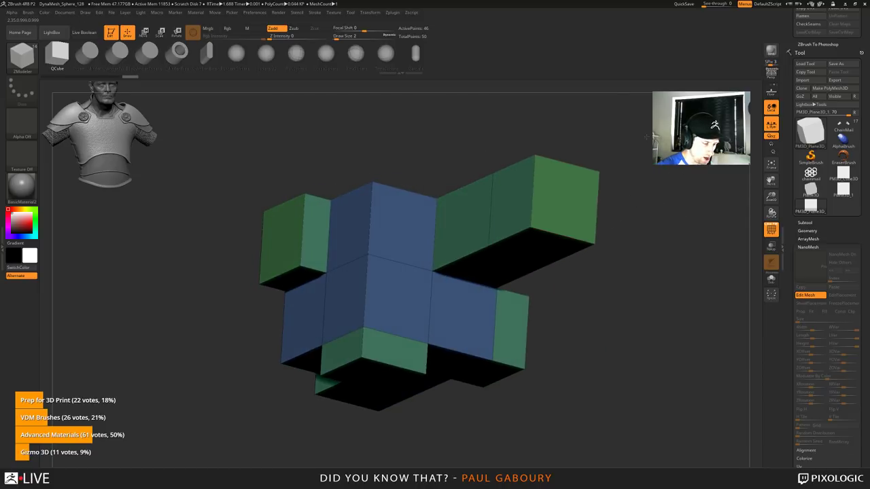
pyautogui.moveTo(677, 250); pyautogui.dragTo(669, 326)
pyautogui.moveTo(402, 146); pyautogui.dragTo(419, 119)
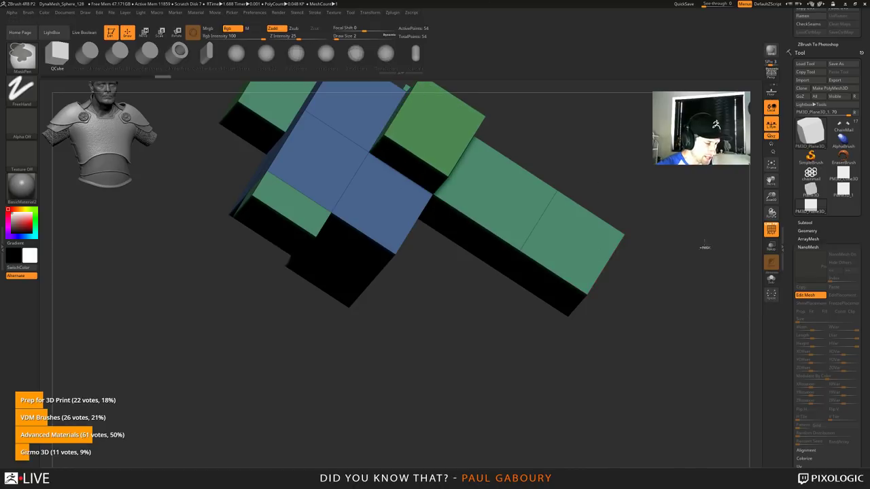
pyautogui.keyDown('ctrl'); pyautogui.moveTo(704, 246); pyautogui.dragTo(652, 156, button='right'); pyautogui.keyUp('ctrl')
pyautogui.keyDown('alt'); pyautogui.moveTo(556, 214); pyautogui.dragTo(638, 255); pyautogui.keyUp('alt')
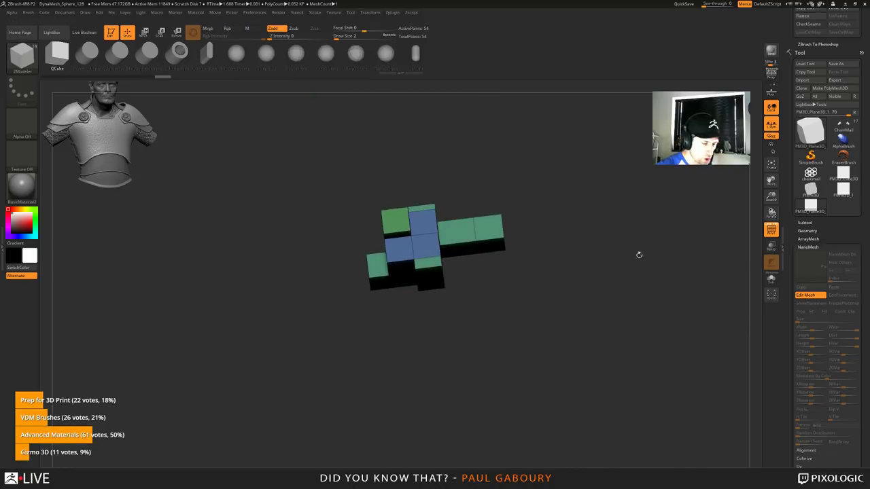
# Step: Exit Edit Mesh and examine the reshaped QCube instances on the plane from the front and at an angle
pyautogui.click(809, 295)
pyautogui.moveTo(664, 306); pyautogui.dragTo(648, 316)
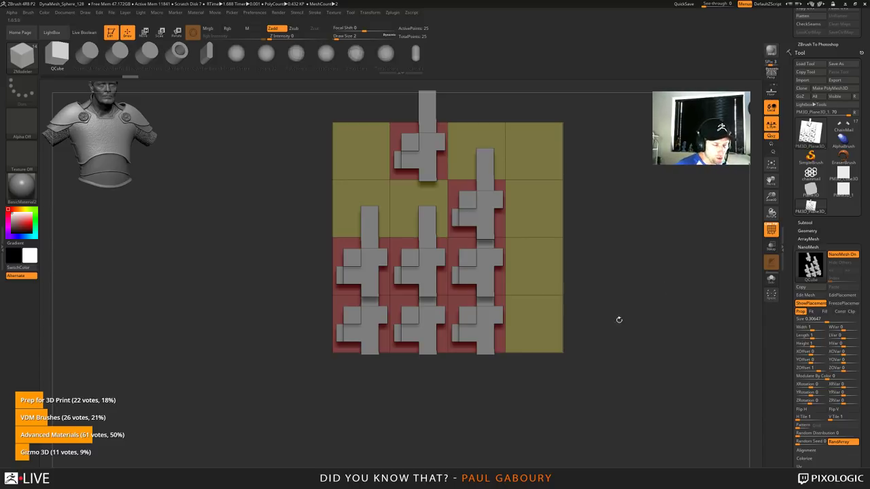
pyautogui.moveTo(617, 320); pyautogui.dragTo(651, 301)
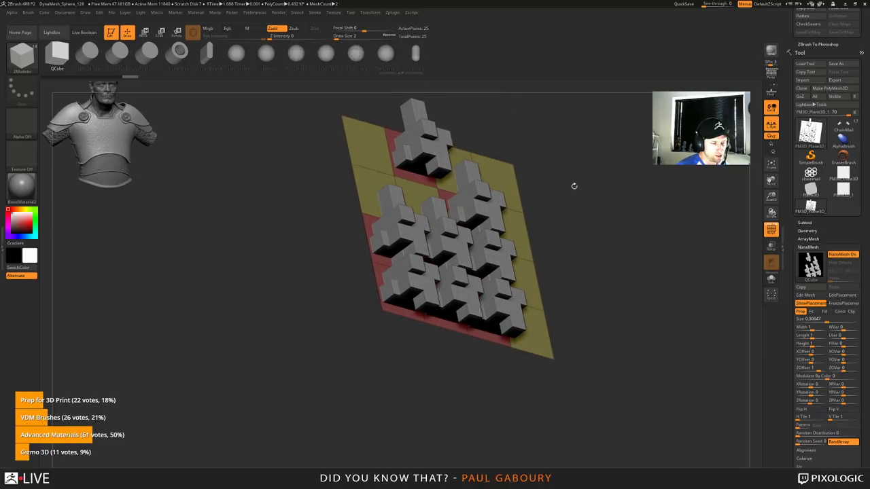
pyautogui.moveTo(573, 186); pyautogui.dragTo(508, 178)
pyautogui.click(508, 179)
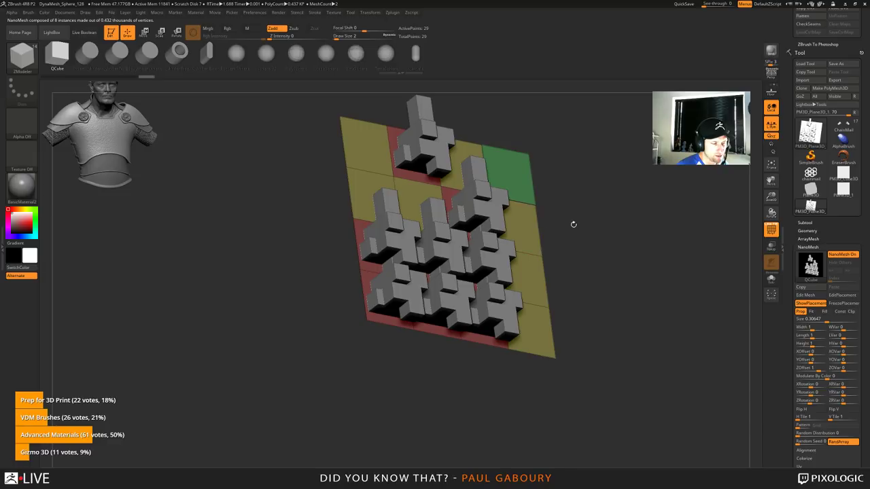
pyautogui.hotkey('ctrl', 'z')
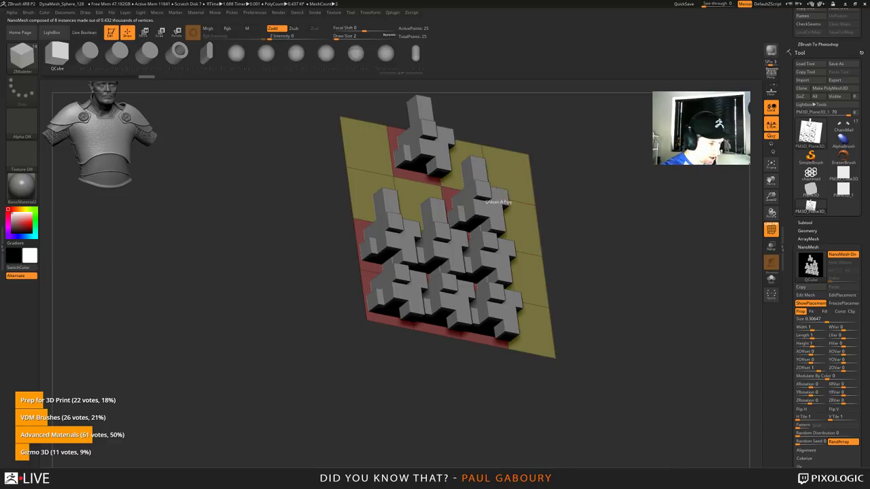
pyautogui.moveTo(496, 181); pyautogui.dragTo(625, 341)
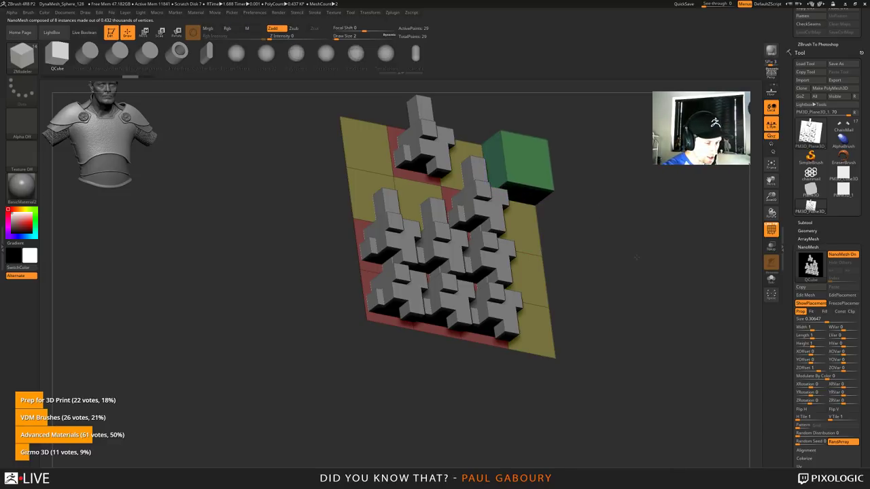
pyautogui.hotkey('ctrl', 'z')
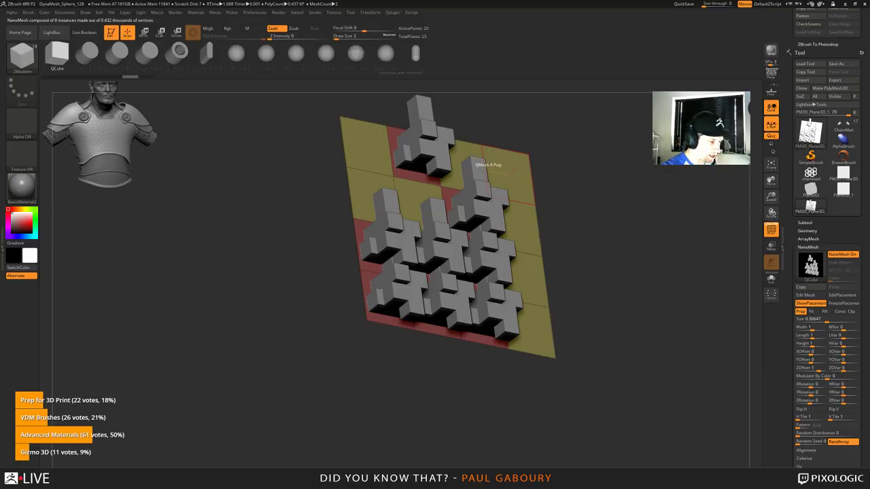
# Step: Switch ZModeler's polygon action to Insert NanoMesh, and insert two rotated QCubes and a capsule on the plane's outer column
pyautogui.press('space')
pyautogui.moveTo(507, 177); pyautogui.dragTo(517, 246)
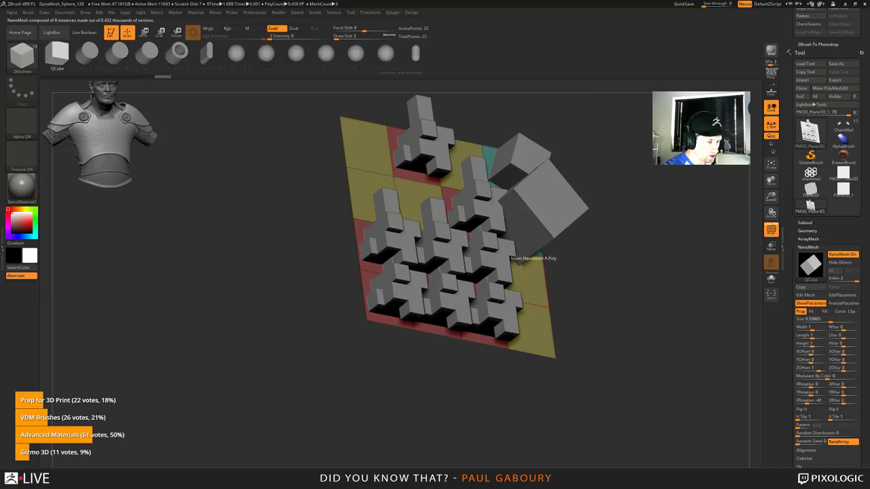
pyautogui.click(415, 52)
pyautogui.moveTo(543, 297); pyautogui.dragTo(570, 248)
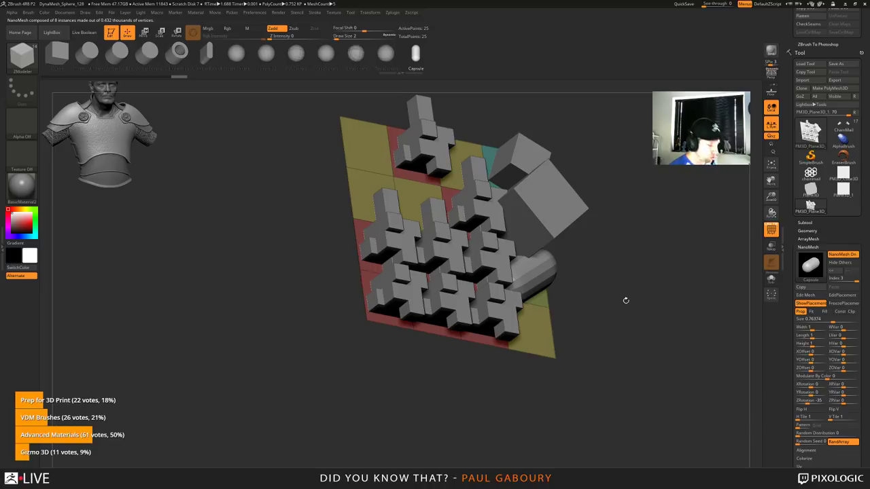
pyautogui.hotkey('shift', 'f')
pyautogui.hotkey('shift', 'f')
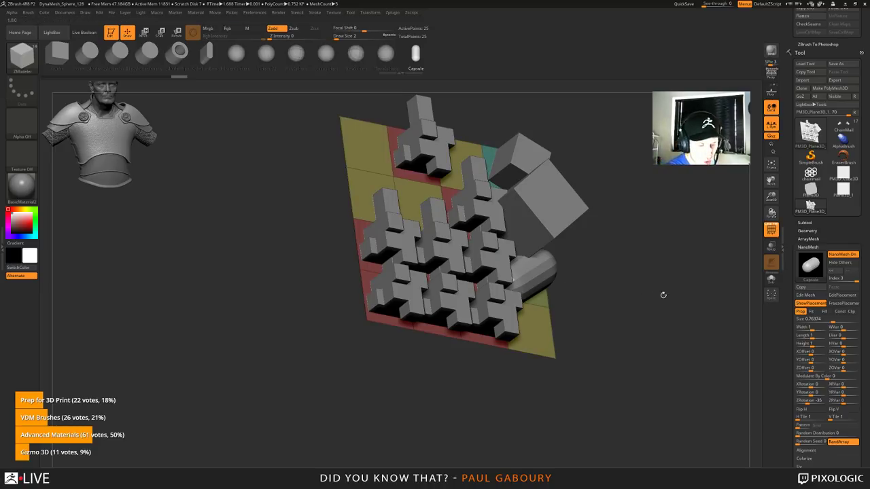
# Step: Open the capsule NanoMesh in Edit Mesh to inspect its source mesh, and return to a front view of the plane
pyautogui.click(805, 295)
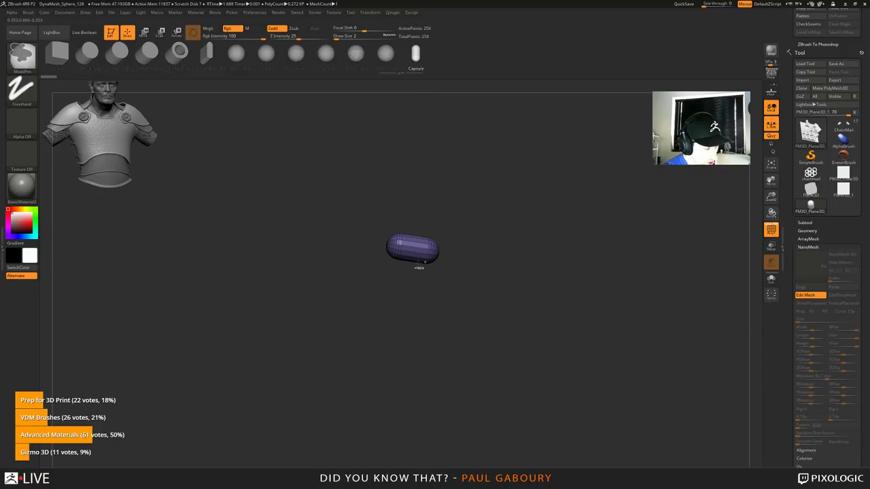
pyautogui.keyDown('ctrl'); pyautogui.moveTo(419, 263); pyautogui.dragTo(489, 300, button='right'); pyautogui.keyUp('ctrl')
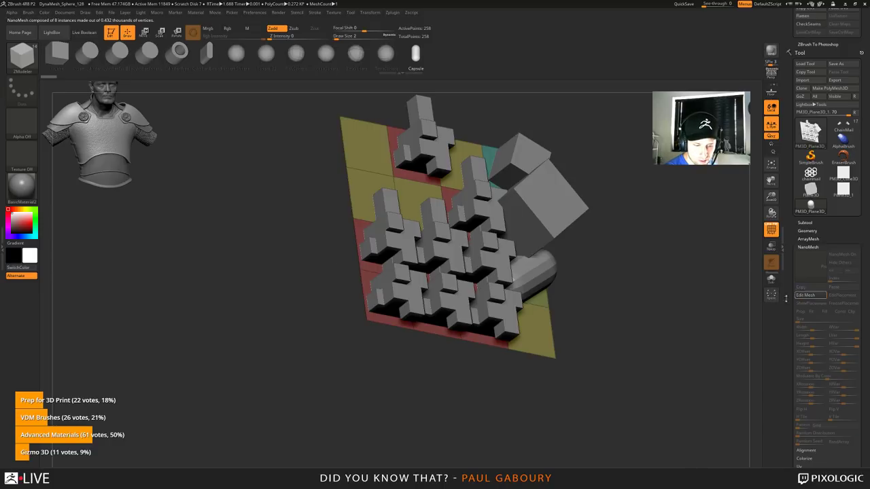
pyautogui.click(805, 295)
pyautogui.keyDown('shift'); pyautogui.moveTo(631, 287); pyautogui.dragTo(587, 288); pyautogui.keyUp('shift')
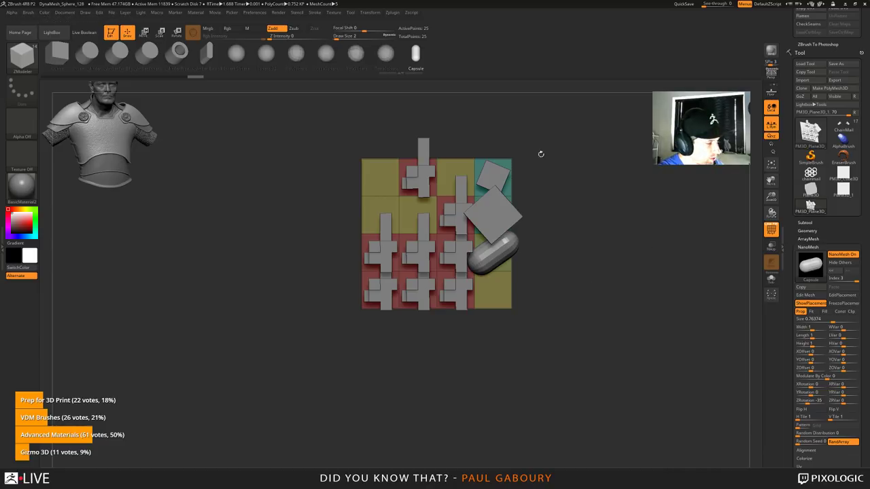
pyautogui.click(393, 13)
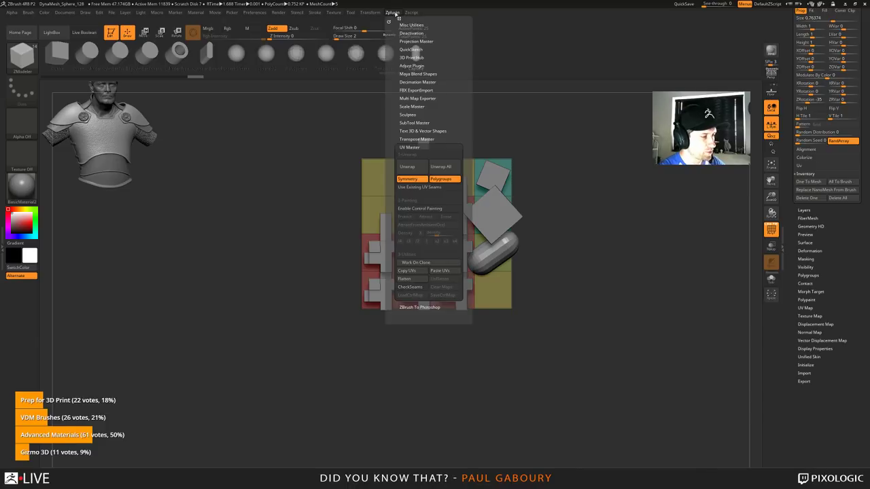
pyautogui.click(411, 148)
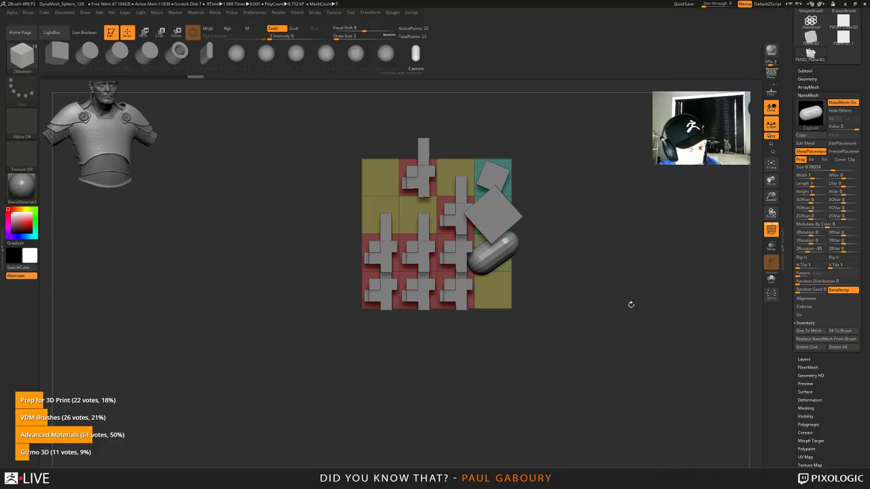
pyautogui.moveTo(631, 305); pyautogui.dragTo(590, 278)
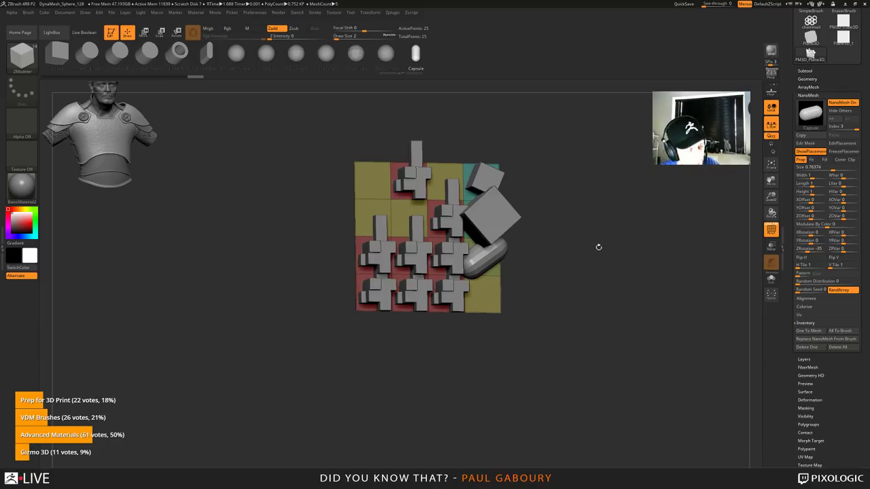
pyautogui.click(281, 13)
pyautogui.click(302, 71)
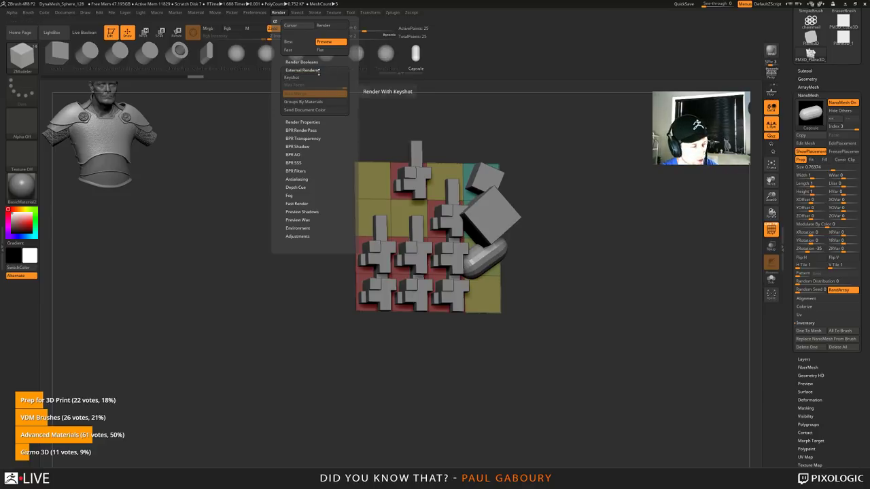
pyautogui.click(316, 70)
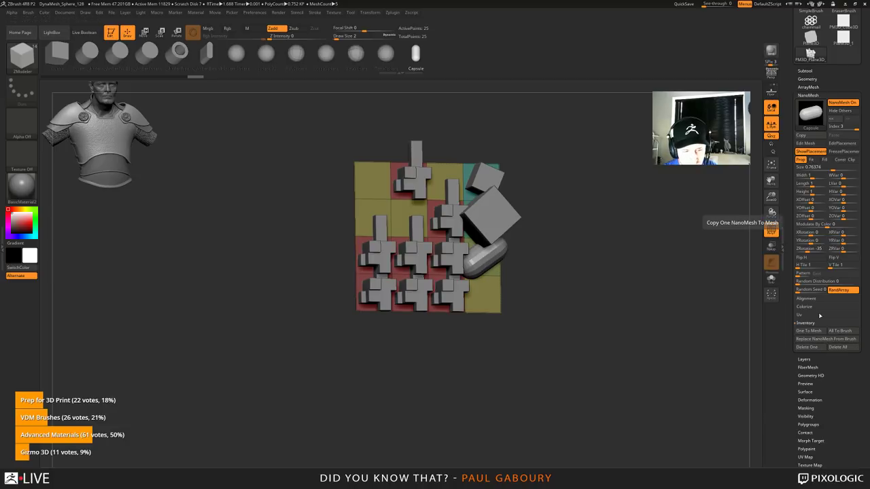
# Step: Convert the NanoMeshes on the plane to real geometry with Convert BPR To Geo, and undo the conversion
pyautogui.click(809, 79)
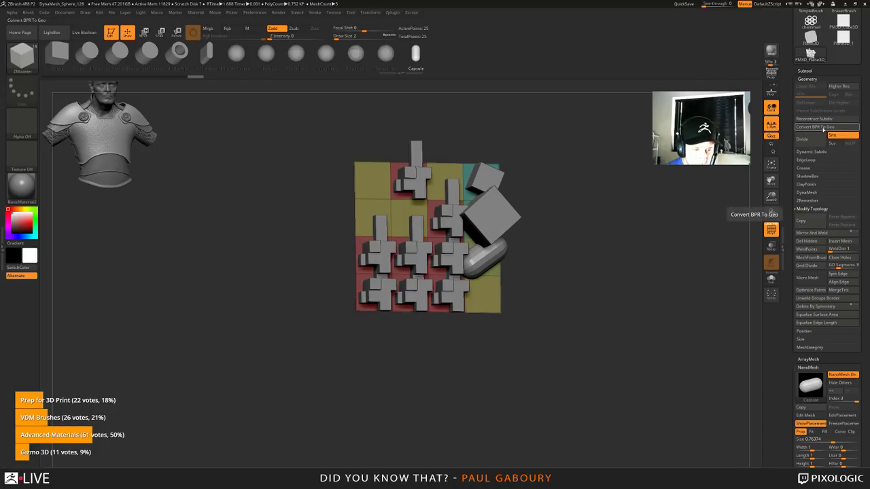
pyautogui.click(826, 128)
pyautogui.moveTo(551, 268); pyautogui.dragTo(612, 262)
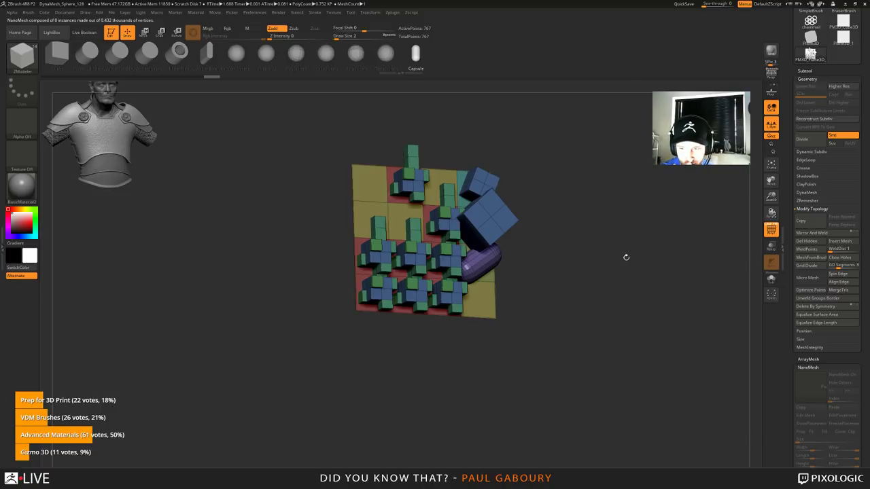
pyautogui.hotkey('ctrl', 'z')
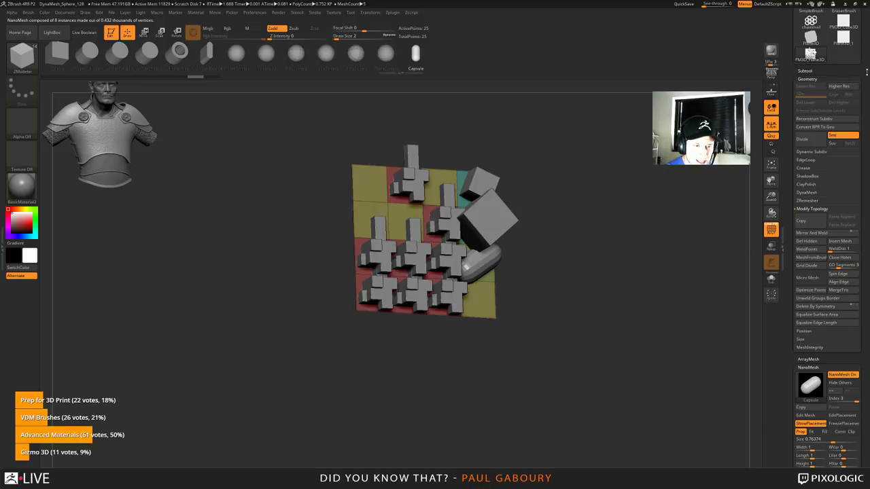
# Step: Switch the active tool to the Sphere3D primitive and tilt it to show its pole
pyautogui.scroll(5, 810, 54)
pyautogui.click(809, 85)
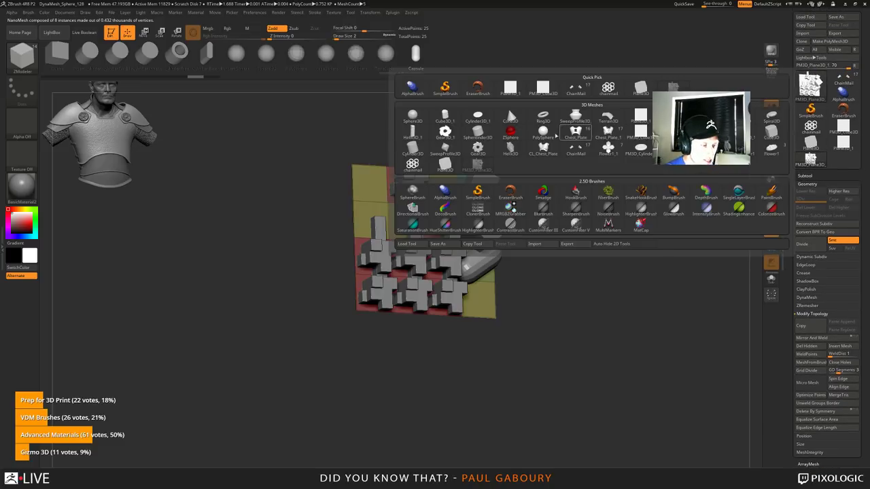
pyautogui.click(412, 115)
pyautogui.moveTo(514, 196); pyautogui.dragTo(612, 252)
# Step: Initialize the sphere with HDivide and VDivide of 10, and make it a PolyMesh3D
pyautogui.click(805, 326)
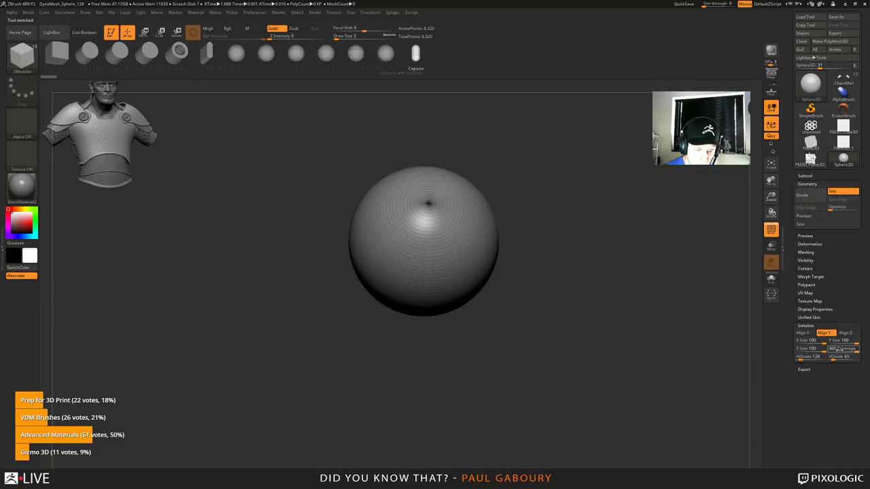
pyautogui.moveTo(834, 359); pyautogui.dragTo(796, 373)
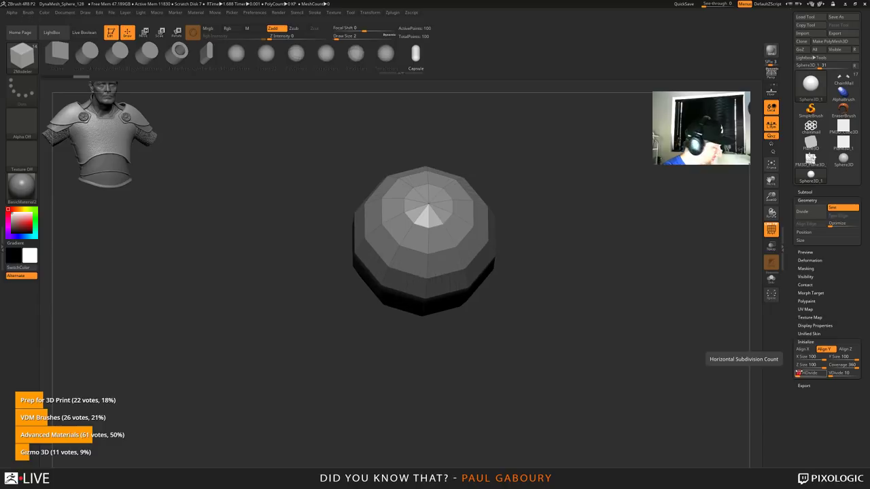
pyautogui.click(834, 41)
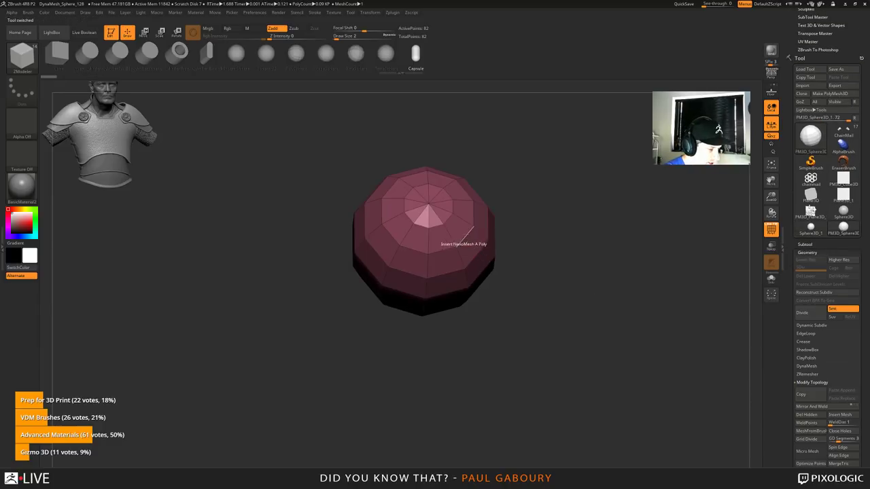
# Step: Insert the capsule NanoMesh on three polygons of the sphere, from near its pole outward
pyautogui.click(451, 225)
pyautogui.keyDown('ctrl'); pyautogui.moveTo(456, 227); pyautogui.dragTo(521, 247, button='right'); pyautogui.keyUp('ctrl')
pyautogui.click(435, 204)
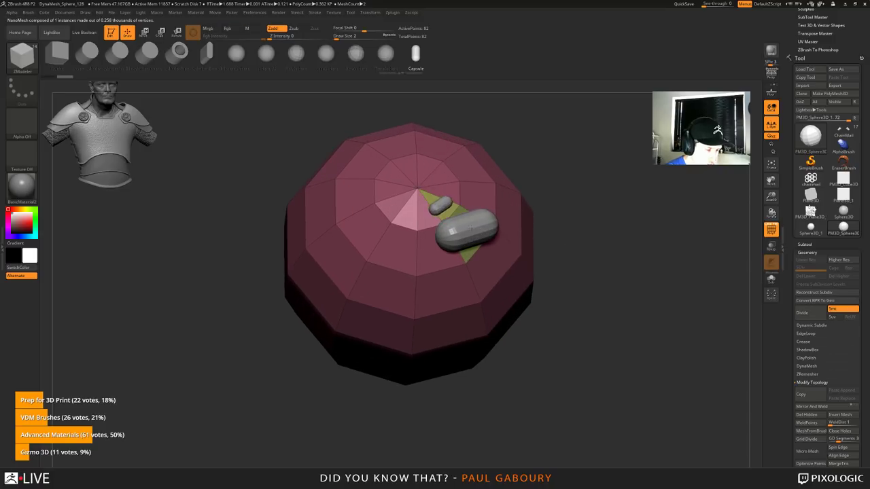
pyautogui.moveTo(470, 228); pyautogui.dragTo(607, 309)
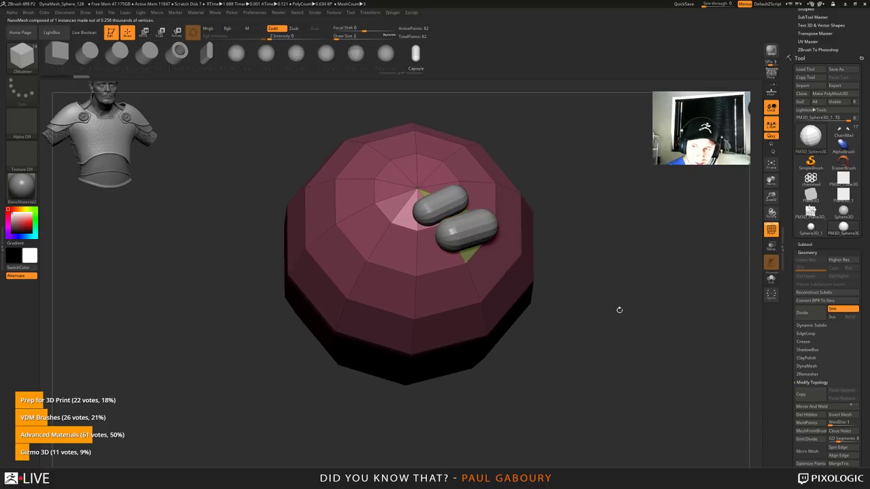
pyautogui.moveTo(445, 292); pyautogui.dragTo(612, 377)
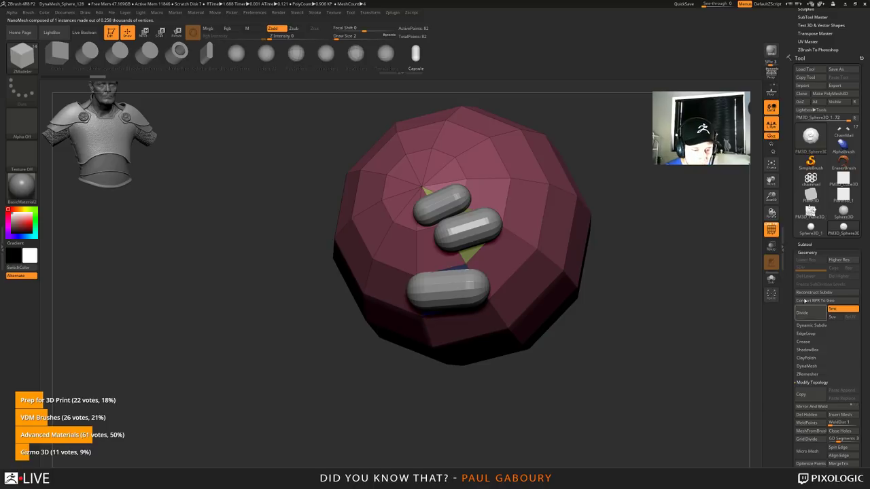
# Step: Open the NanoMesh alignment options, try several modes on the outermost capsule, and set it to Align To Normal
pyautogui.click(807, 253)
pyautogui.moveTo(849, 388); pyautogui.dragTo(850, 321)
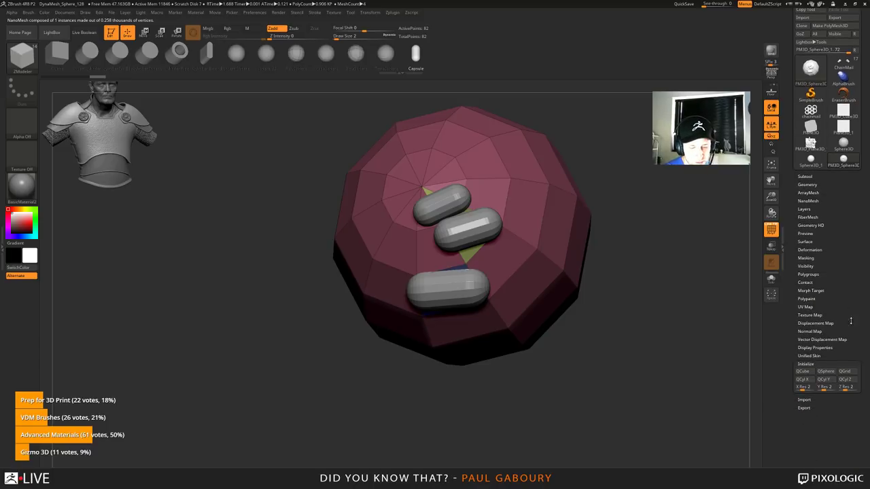
pyautogui.click(805, 364)
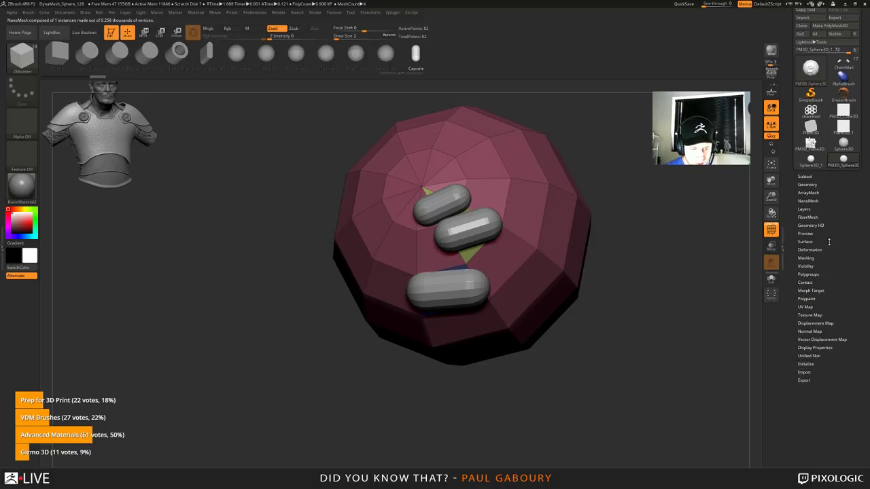
pyautogui.click(807, 202)
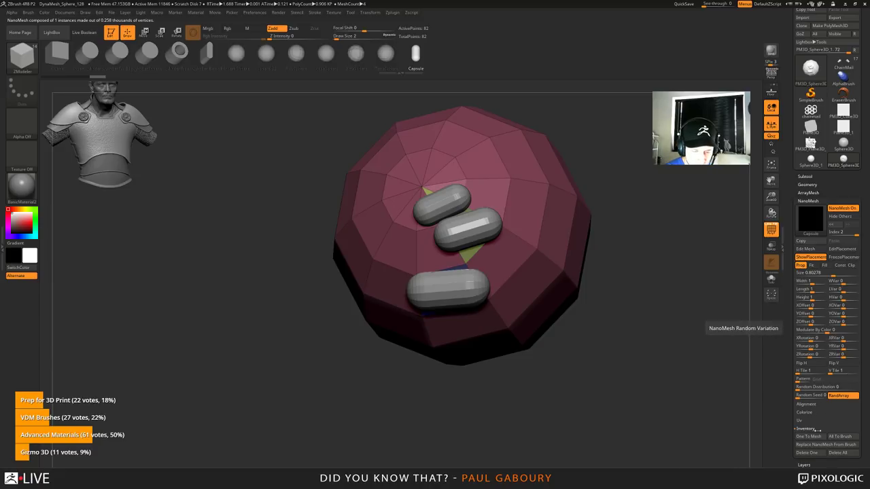
pyautogui.click(809, 403)
pyautogui.click(816, 413)
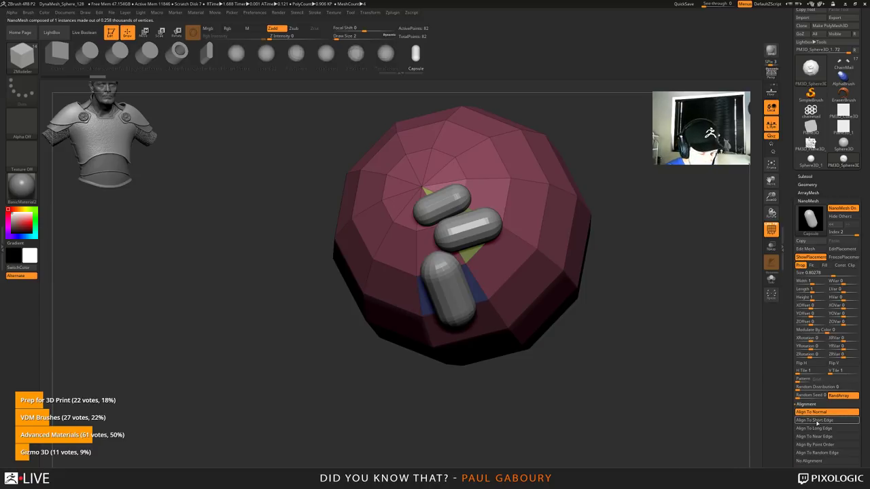
pyautogui.click(815, 419)
pyautogui.click(814, 428)
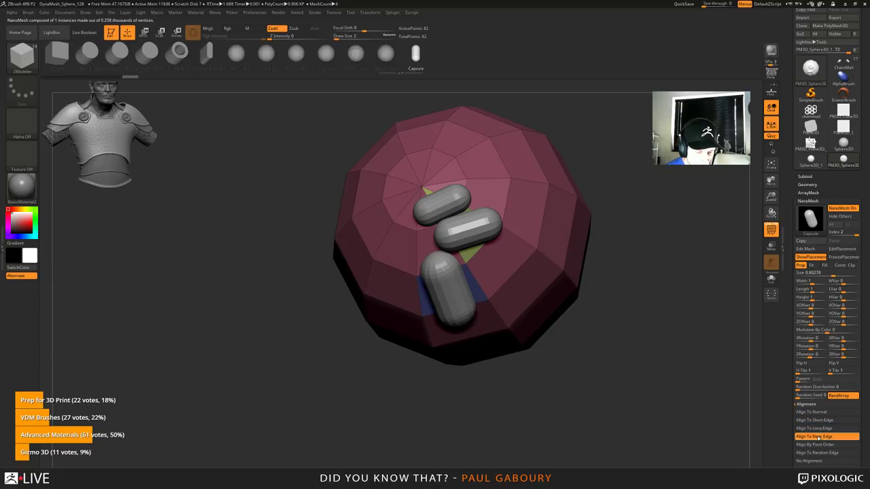
pyautogui.click(816, 444)
pyautogui.click(817, 436)
pyautogui.click(816, 420)
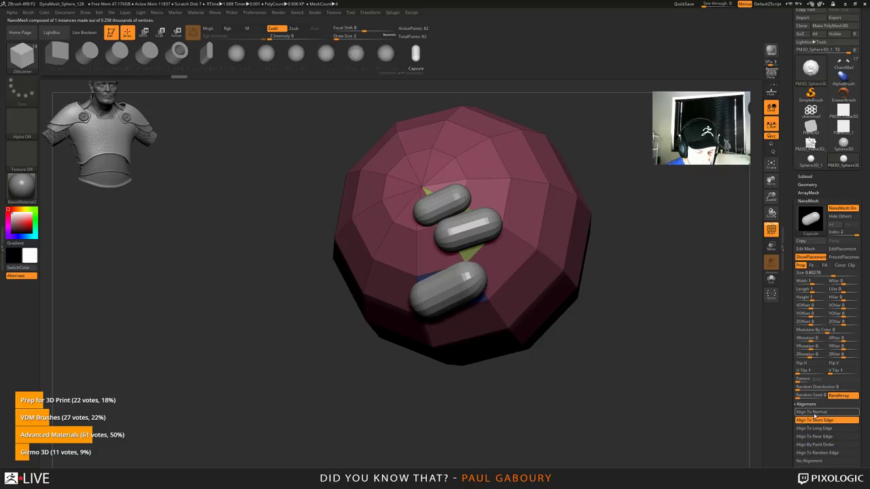
pyautogui.click(812, 411)
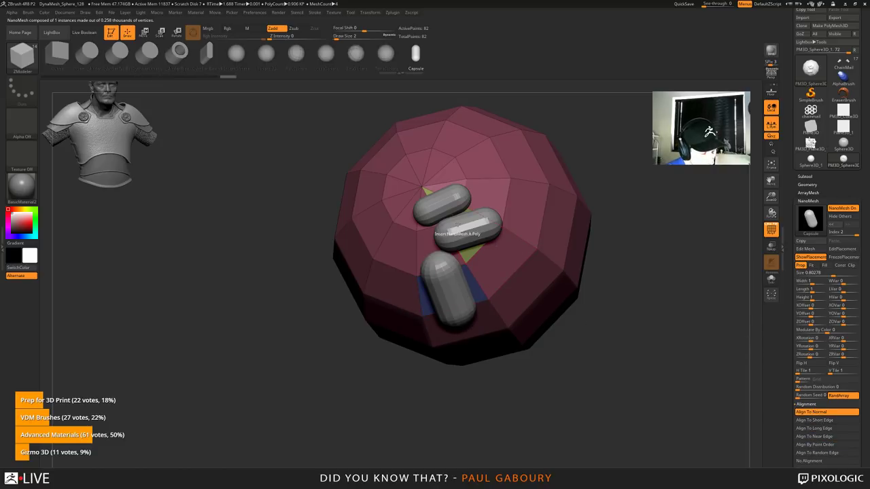
# Step: Select the NanoMesh at Index 0, try several alignment modes on the middle capsule, and set it to Align To Normal
pyautogui.click(809, 461)
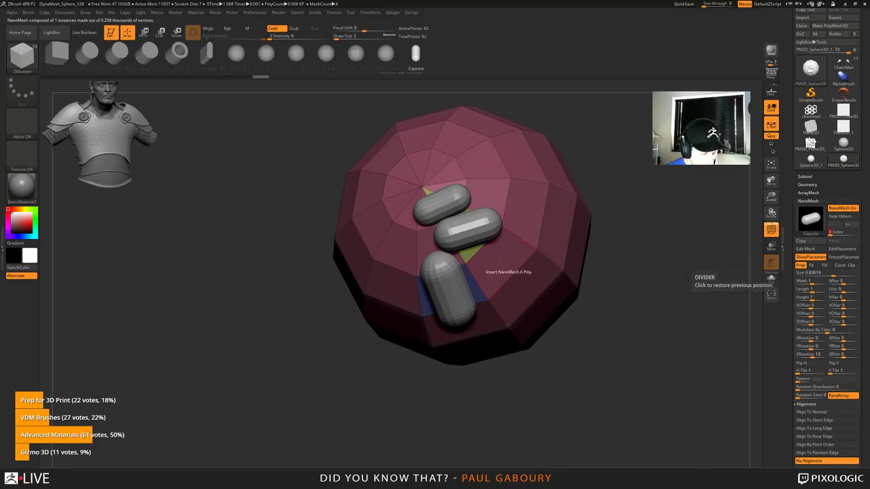
pyautogui.click(814, 420)
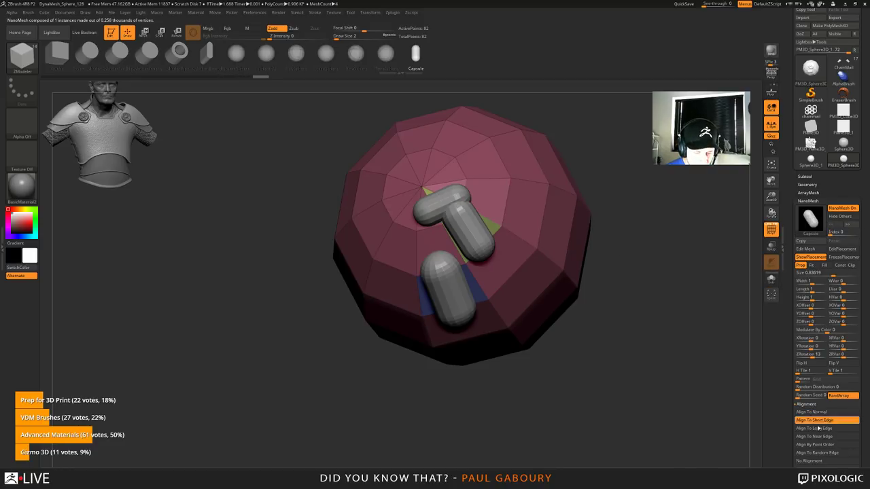
pyautogui.click(815, 436)
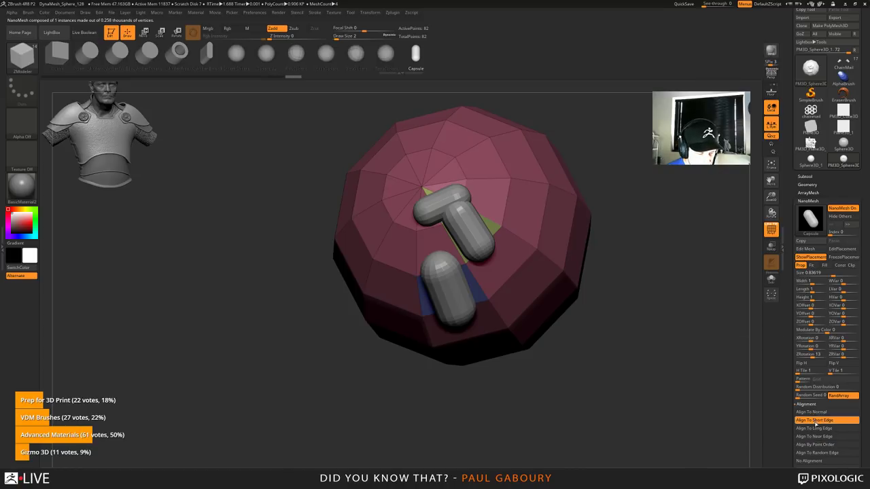
pyautogui.click(816, 411)
pyautogui.click(815, 453)
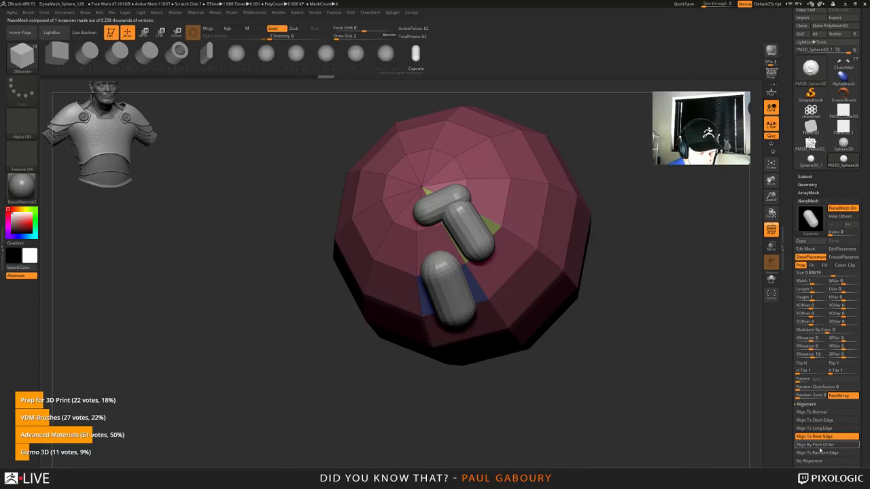
pyautogui.click(820, 445)
pyautogui.click(821, 430)
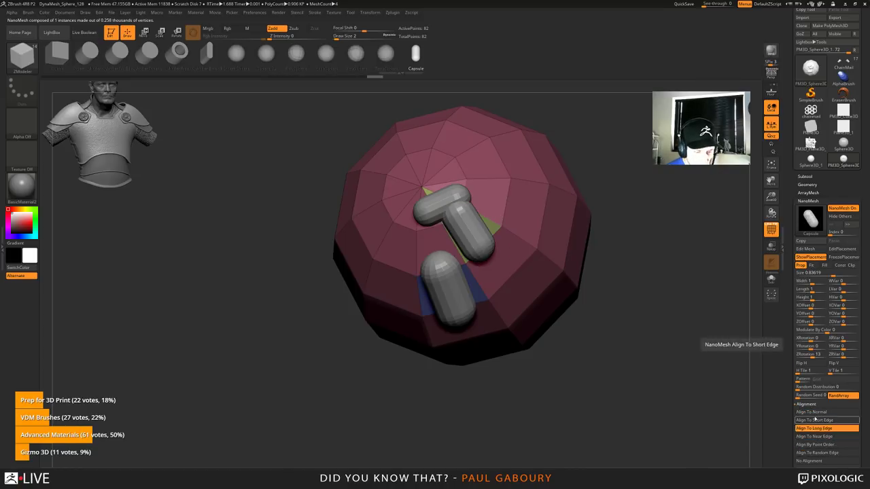
pyautogui.click(814, 413)
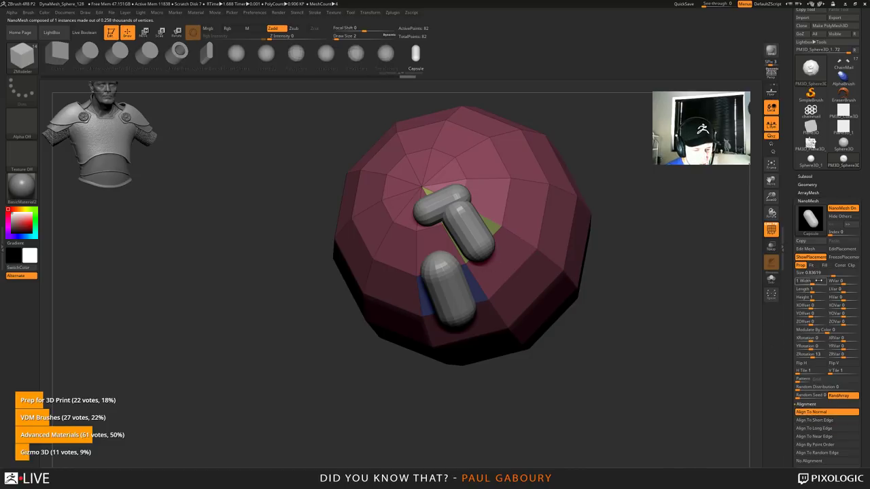
# Step: Shrink the middle capsule's NanoMesh, and set its Size to 1 in Prop mode
pyautogui.moveTo(836, 275); pyautogui.dragTo(824, 274)
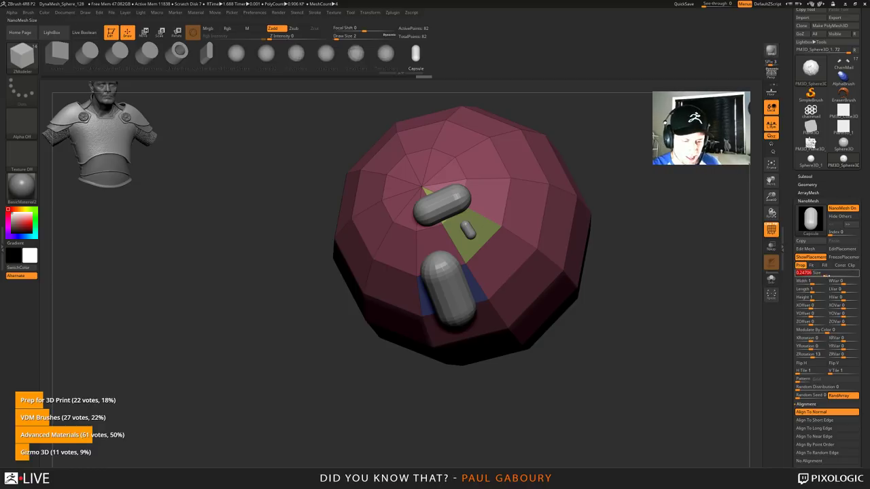
pyautogui.moveTo(825, 274); pyautogui.dragTo(824, 275)
pyautogui.write('1')
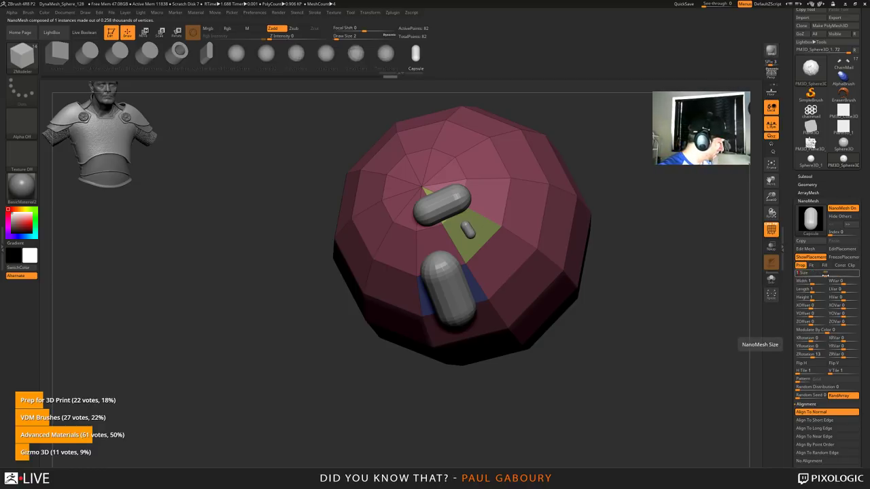
pyautogui.press('Return')
pyautogui.moveTo(632, 374); pyautogui.dragTo(639, 359)
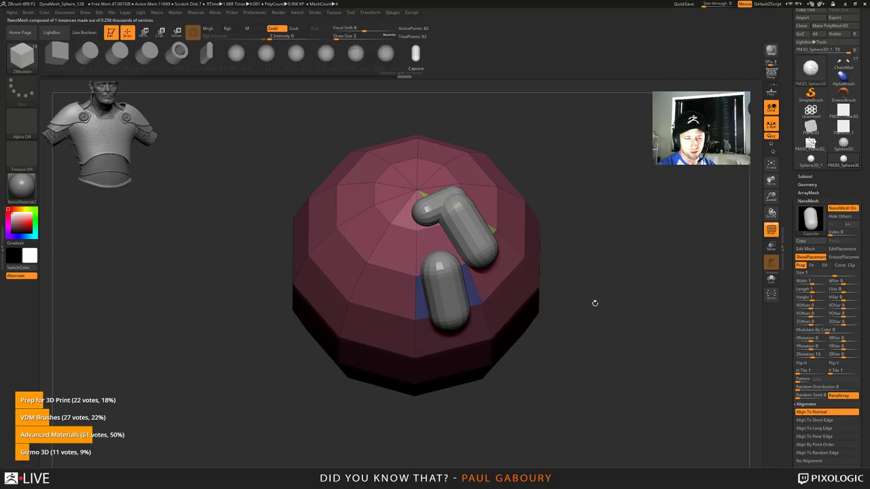
# Step: Try a Size of 2 on the middle capsule's NanoMesh, followed by a Size of 0.5
pyautogui.click(833, 273)
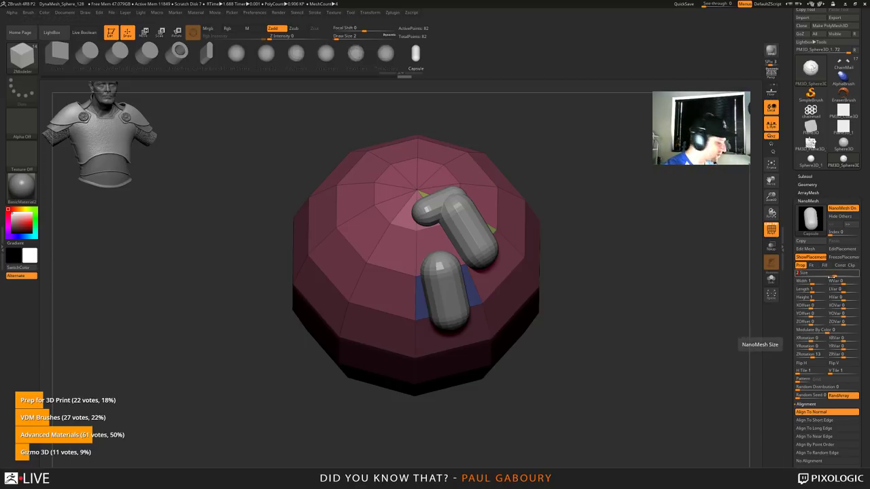
pyautogui.write('2')
pyautogui.press('Return')
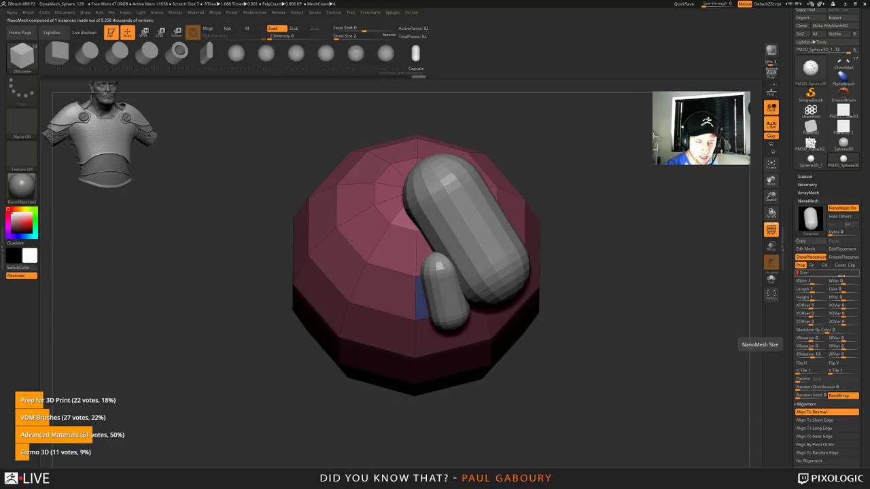
pyautogui.write('0.5')
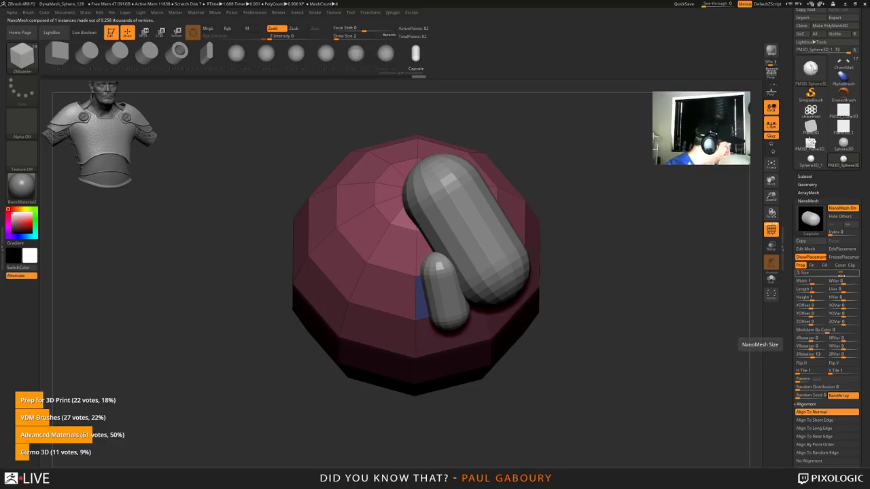
pyautogui.press('Return')
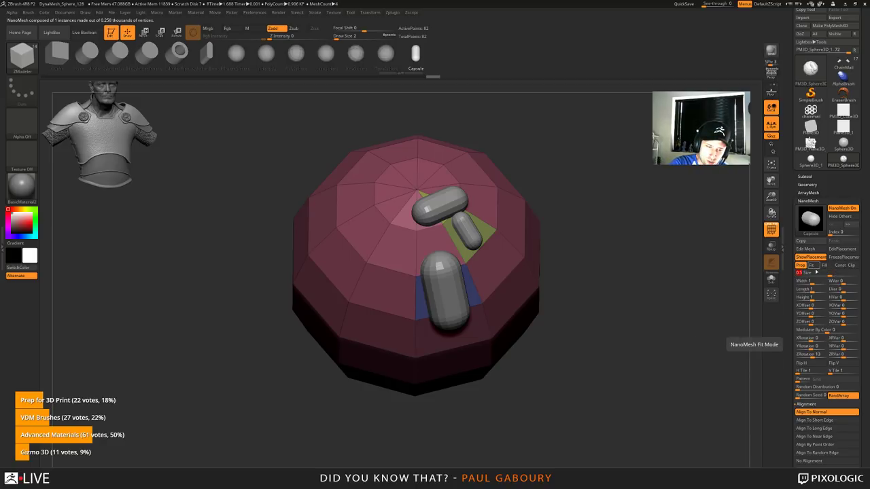
# Step: Set the middle capsule to Fit mode with a Size of 1, and switch it to Fill mode
pyautogui.click(815, 265)
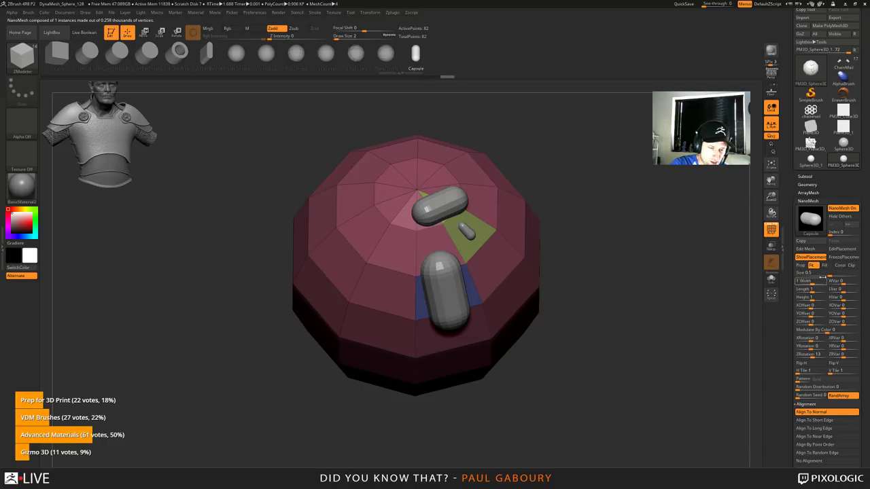
pyautogui.click(830, 273)
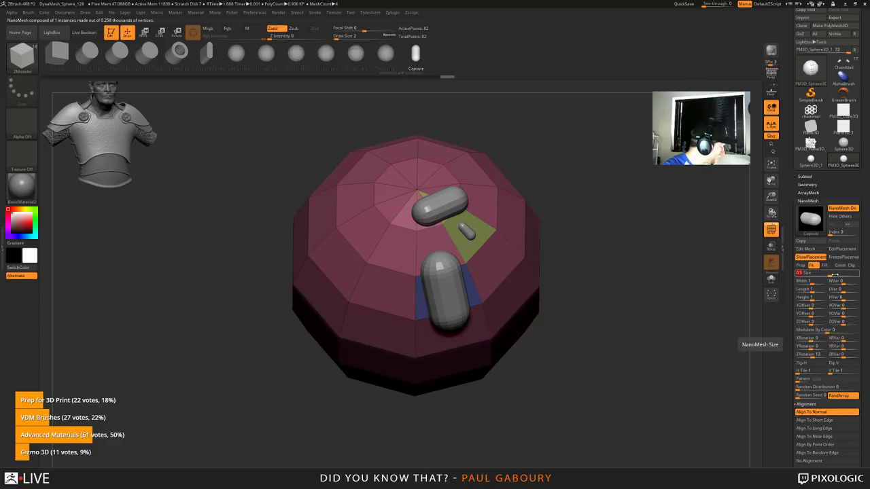
pyautogui.write('1')
pyautogui.press('Return')
pyautogui.moveTo(648, 342)
pyautogui.mouseDown()
pyautogui.moveTo(670, 329)
pyautogui.moveTo(658, 329)
pyautogui.mouseUp()
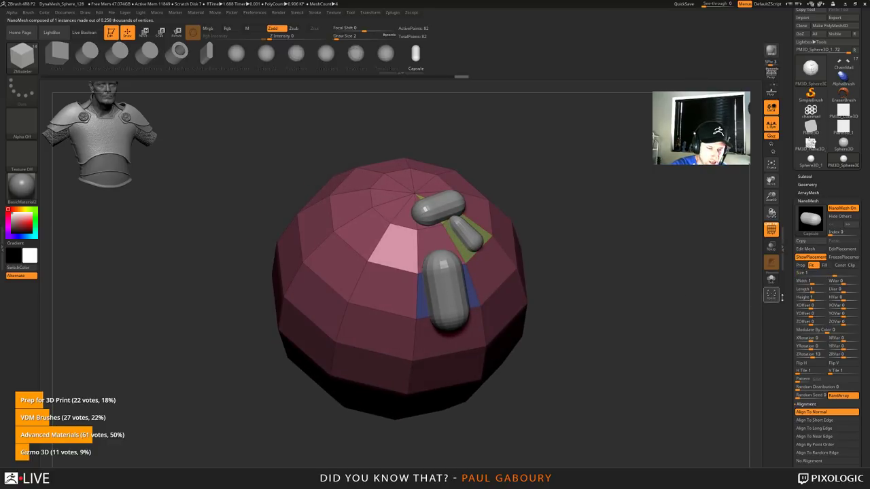
pyautogui.click(825, 265)
pyautogui.moveTo(657, 289); pyautogui.dragTo(605, 252)
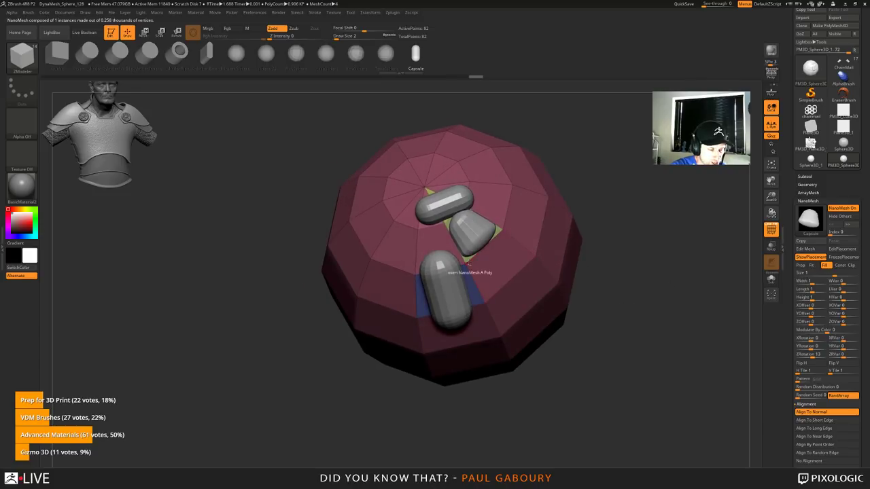
# Step: Select the NanoMesh at Index 1 near the pole, set its Size to 1, and switch it to Fill mode
pyautogui.click(837, 233)
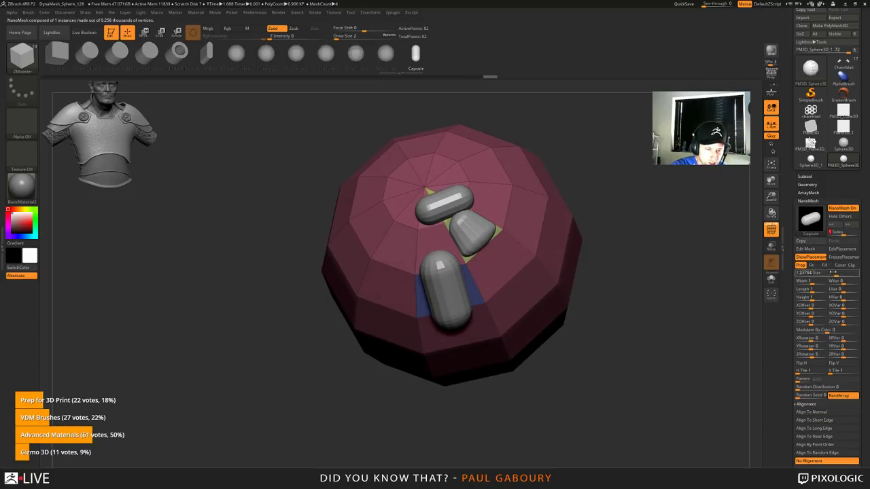
pyautogui.click(840, 273)
pyautogui.write('1')
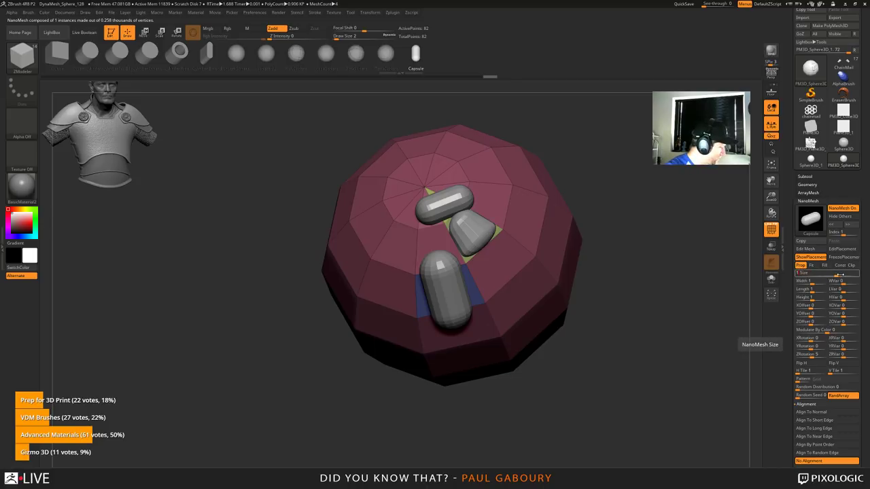
pyautogui.press('Return')
pyautogui.click(825, 265)
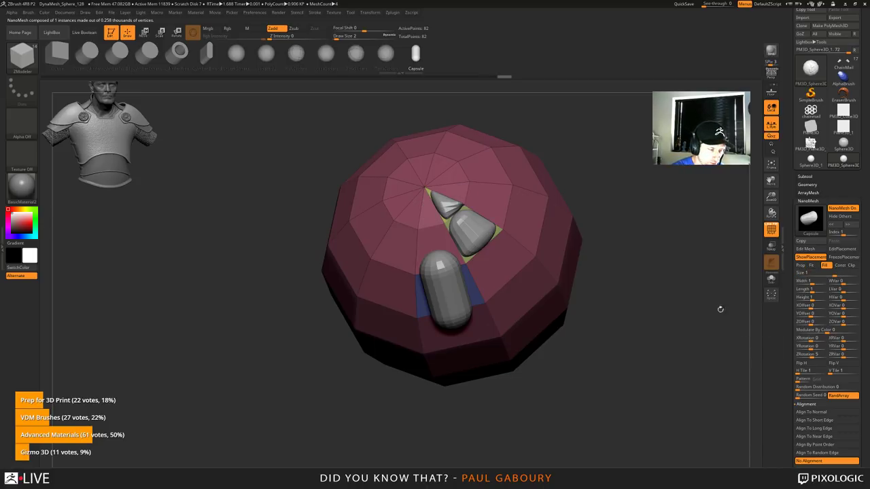
pyautogui.moveTo(690, 311); pyautogui.dragTo(716, 349)
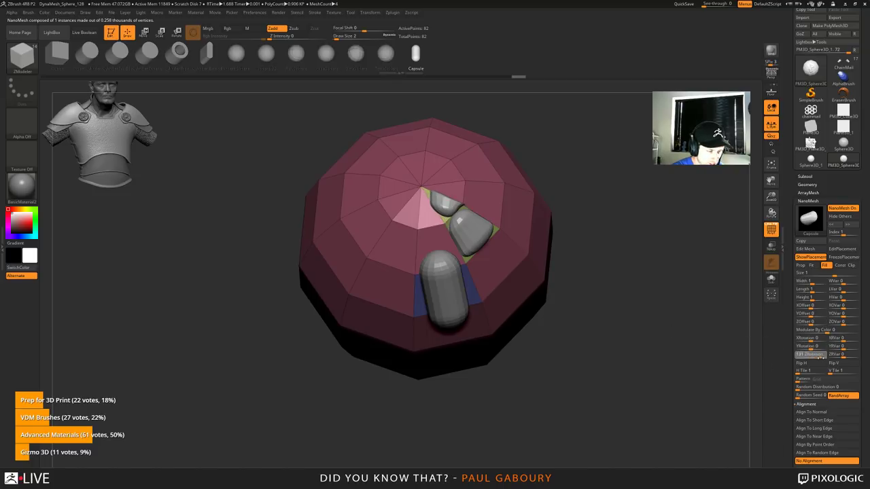
# Step: Try out the ZRotation and ZOffset of the NanoMesh near the pole, returning both values to 0
pyautogui.moveTo(818, 358)
pyautogui.mouseDown()
pyautogui.moveTo(832, 359)
pyautogui.moveTo(801, 358)
pyautogui.moveTo(815, 357)
pyautogui.mouseUp()
pyautogui.write('0')
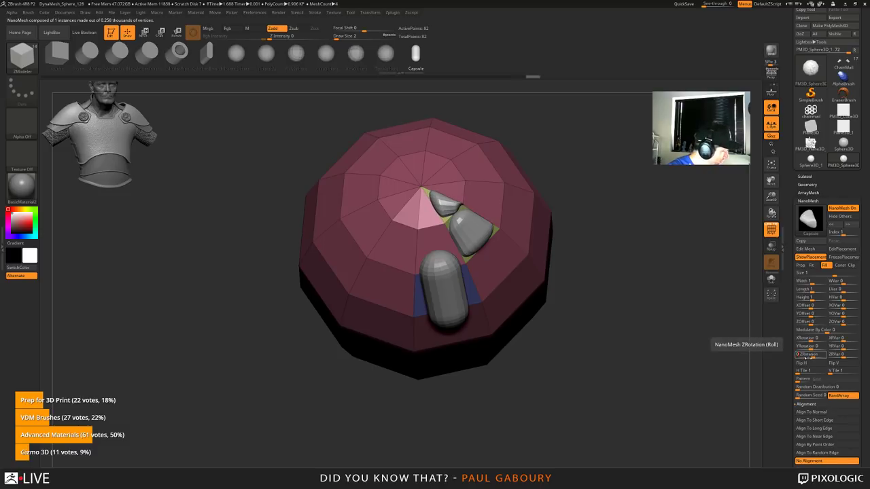
pyautogui.press('Return')
pyautogui.moveTo(810, 324)
pyautogui.mouseDown()
pyautogui.moveTo(822, 324)
pyautogui.moveTo(805, 322)
pyautogui.moveTo(813, 325)
pyautogui.mouseUp()
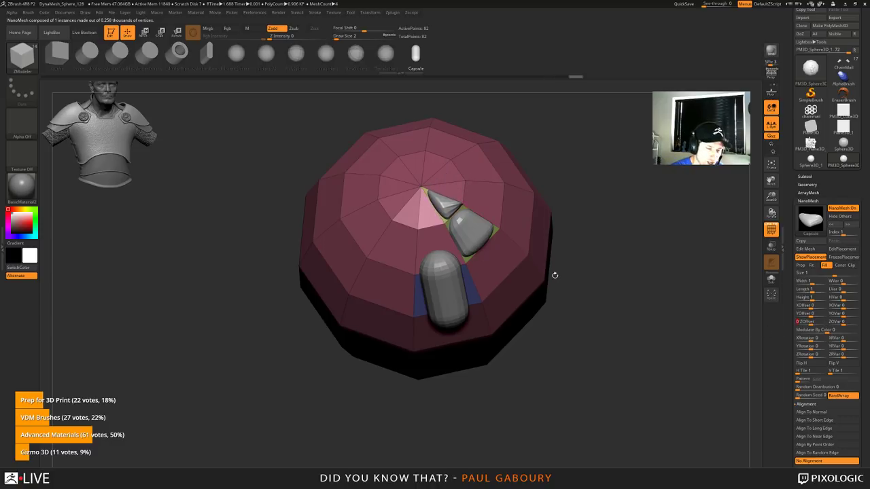
# Step: Compare Fit and Fill modes on the NanoMesh near the pole, and set it back to Prop mode
pyautogui.click(812, 265)
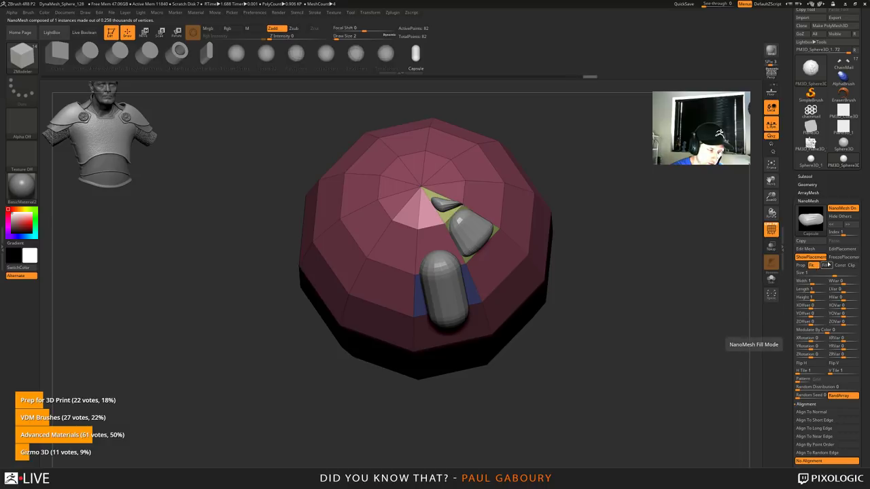
pyautogui.click(825, 265)
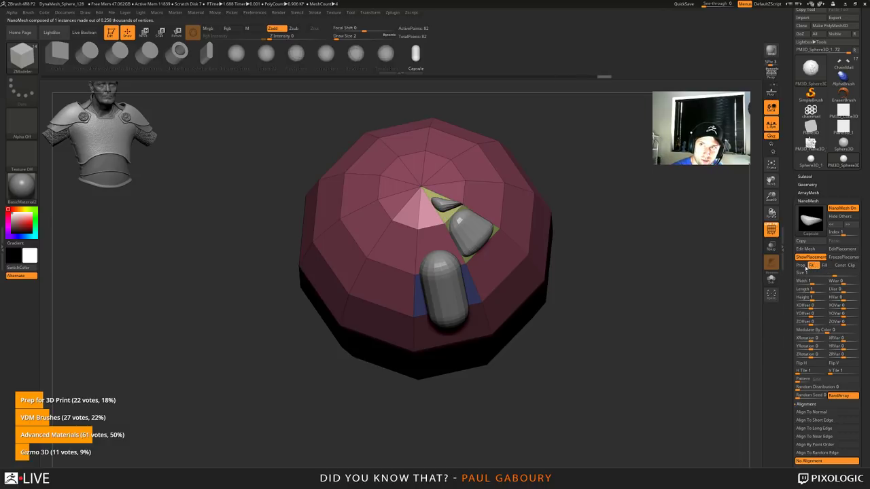
pyautogui.click(802, 265)
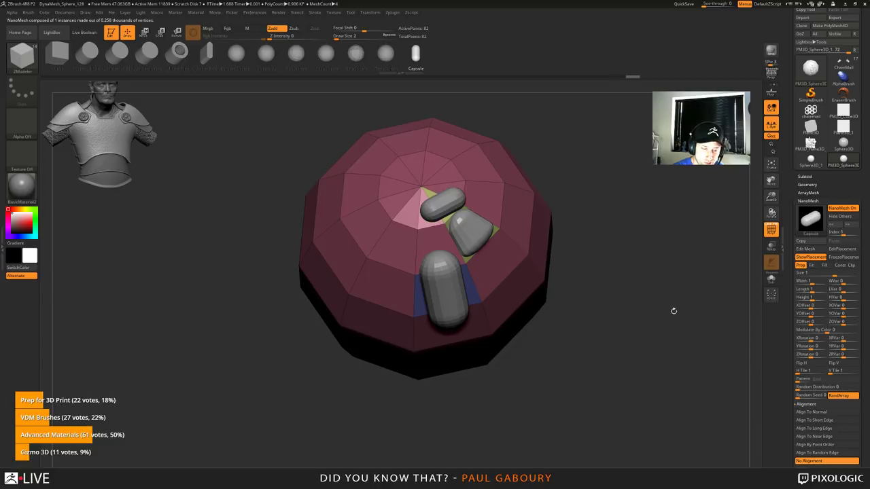
# Step: Select the NanoMesh at Index 2, the large capsule, switch it to Fill mode, and set its Size to 1
pyautogui.moveTo(842, 233); pyautogui.dragTo(832, 232)
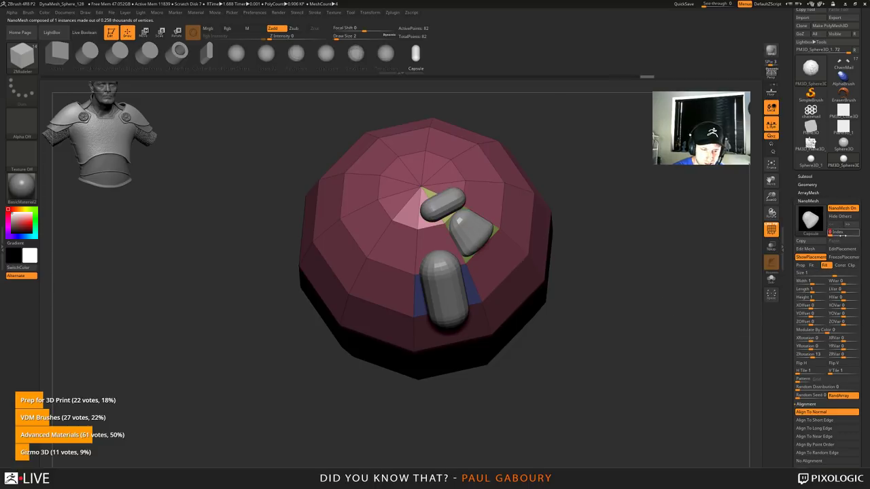
pyautogui.click(854, 235)
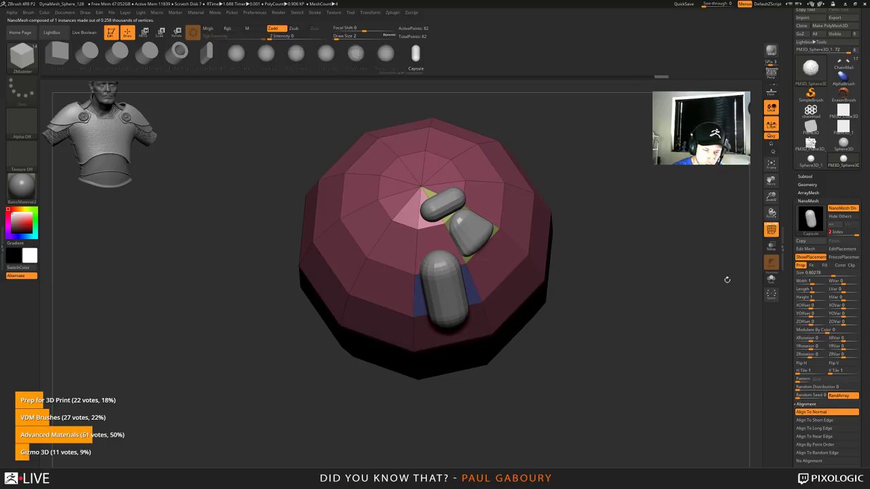
pyautogui.click(825, 265)
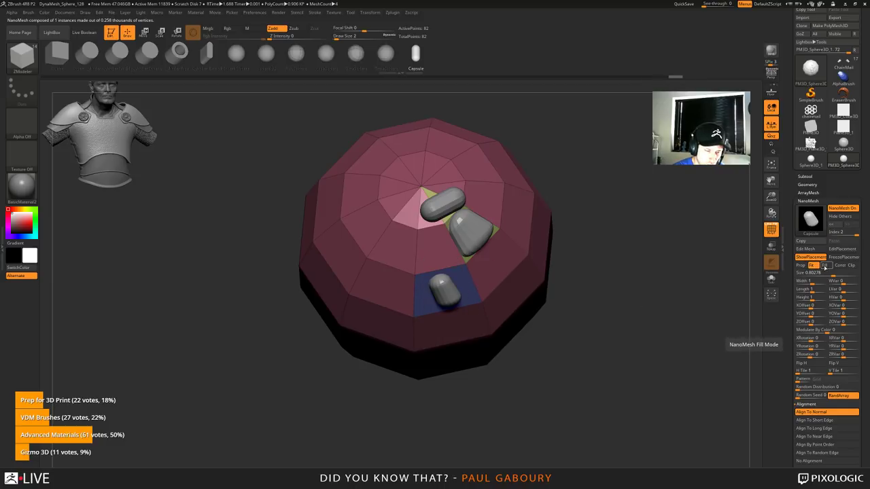
pyautogui.moveTo(626, 371); pyautogui.dragTo(634, 335)
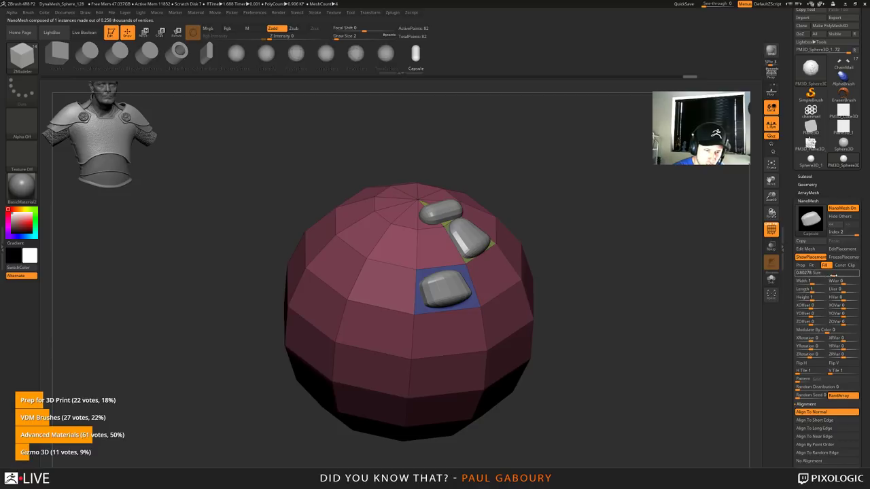
pyautogui.click(832, 275)
pyautogui.click(834, 275)
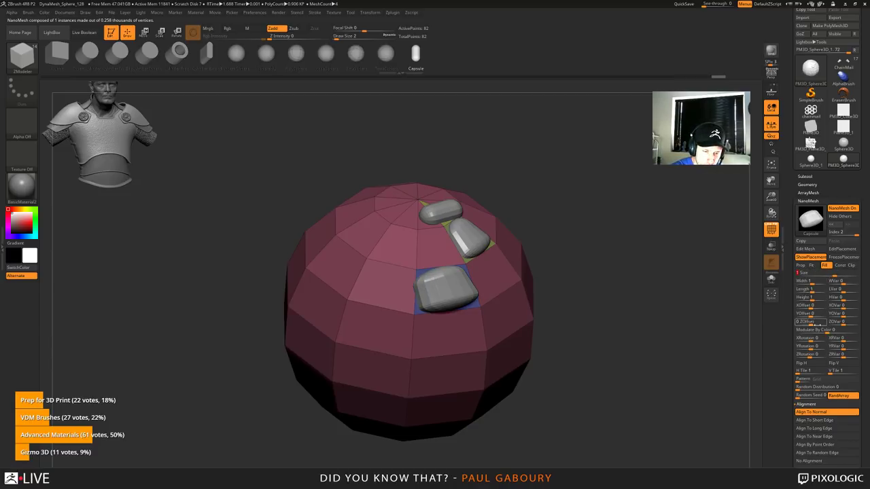
pyautogui.moveTo(696, 358); pyautogui.dragTo(682, 300)
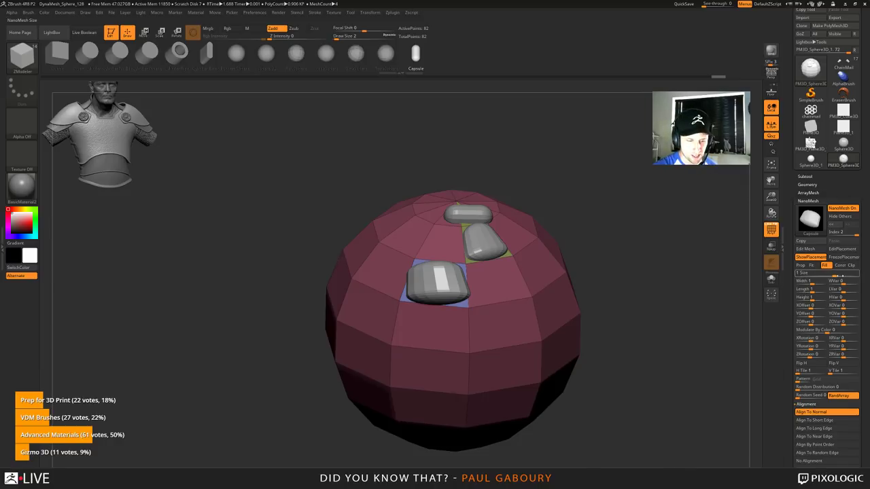
# Step: Try a Size of 10 on the Index 2 NanoMesh, undo it, and switch the NanoMesh to Prop mode
pyautogui.moveTo(837, 274); pyautogui.dragTo(863, 274)
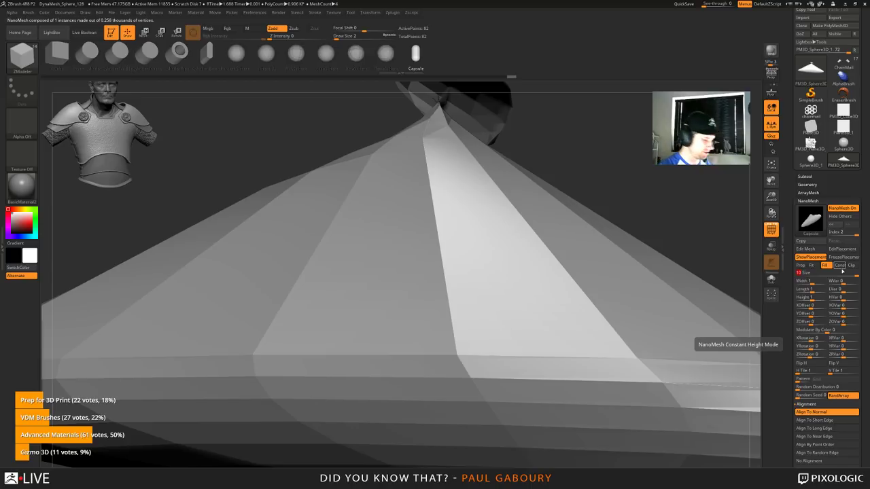
pyautogui.hotkey('ctrl', 'z')
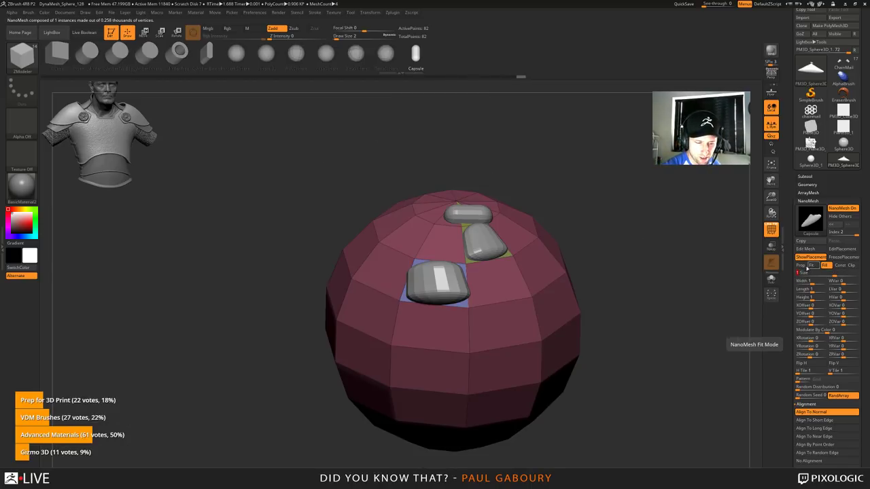
pyautogui.click(802, 265)
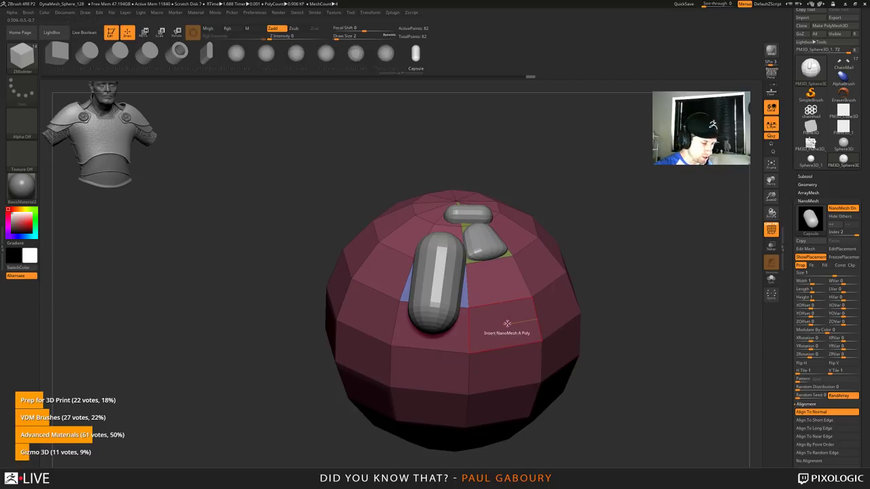
# Step: Insert the capsule as a NanoMesh on all polygons of the sphere, at a Size of about 1.17 and a ZRotation of -64
pyautogui.press('space')
pyautogui.click(455, 310)
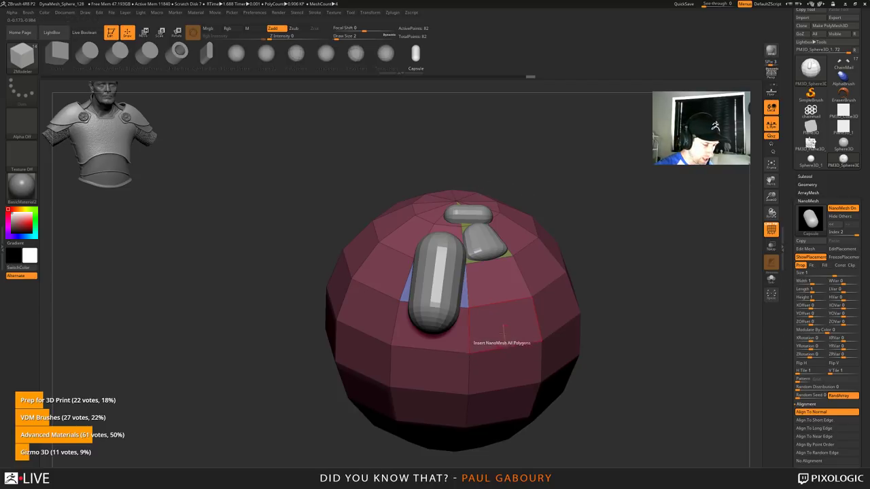
pyautogui.moveTo(503, 330); pyautogui.dragTo(576, 353)
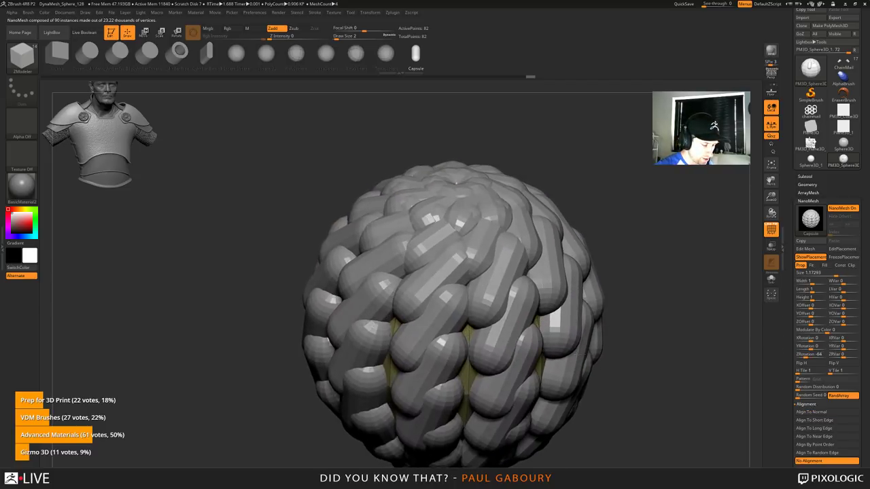
pyautogui.moveTo(668, 346); pyautogui.dragTo(678, 309)
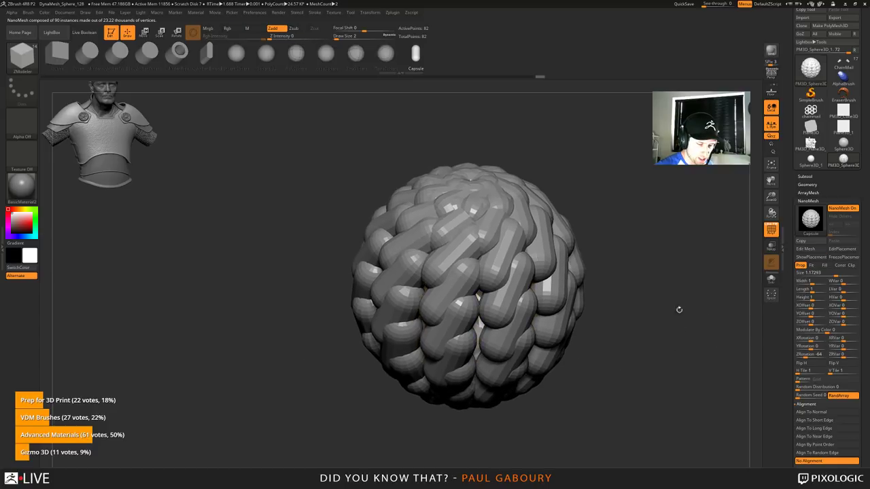
# Step: Try a Random Distribution of about 0.73 on the capsules, and return it to 0
pyautogui.moveTo(798, 388)
pyautogui.mouseDown()
pyautogui.moveTo(830, 388)
pyautogui.moveTo(798, 386)
pyautogui.moveTo(825, 386)
pyautogui.moveTo(799, 387)
pyautogui.moveTo(815, 387)
pyautogui.mouseUp()
pyautogui.moveTo(714, 394)
pyautogui.mouseDown()
pyautogui.moveTo(681, 398)
pyautogui.moveTo(665, 340)
pyautogui.mouseUp()
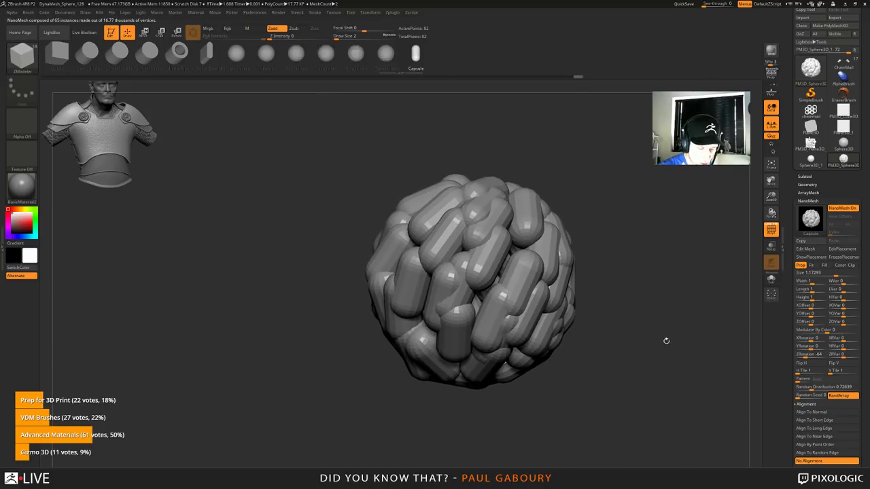
pyautogui.click(805, 395)
pyautogui.click(805, 395)
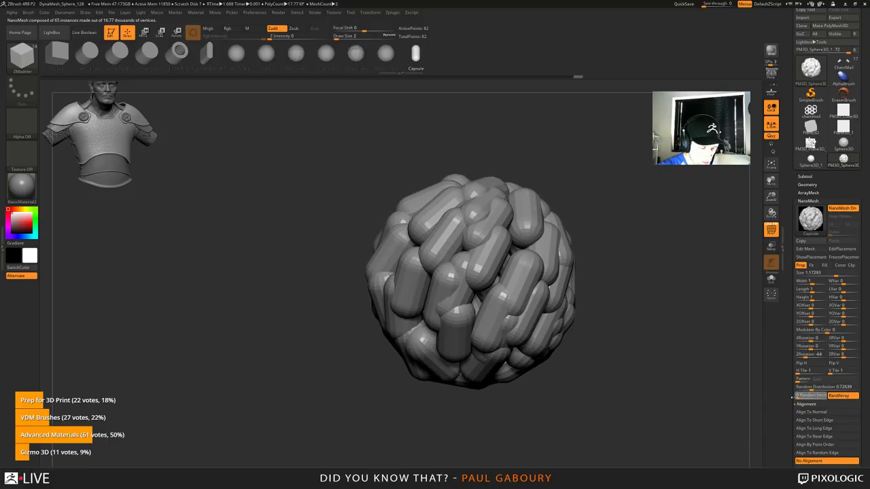
pyautogui.moveTo(806, 388); pyautogui.dragTo(788, 387)
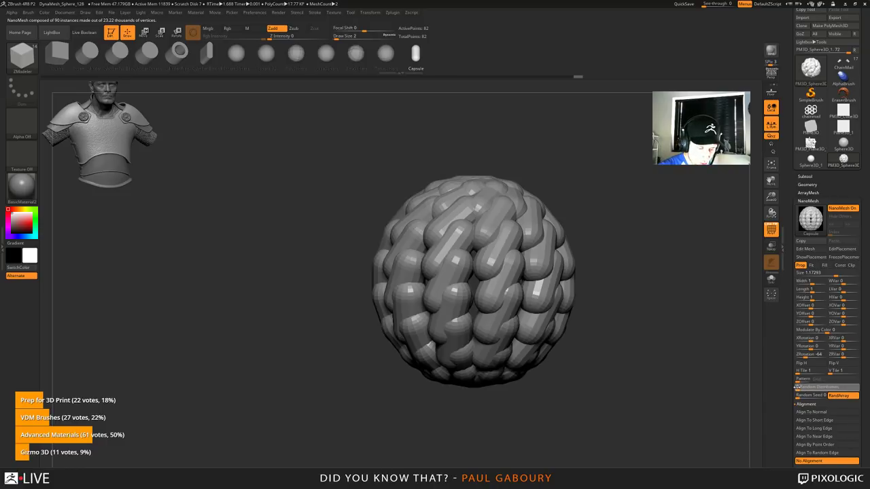
# Step: Tile the capsules on each polygon with H Tile 4 and V Tile 4
pyautogui.click(801, 373)
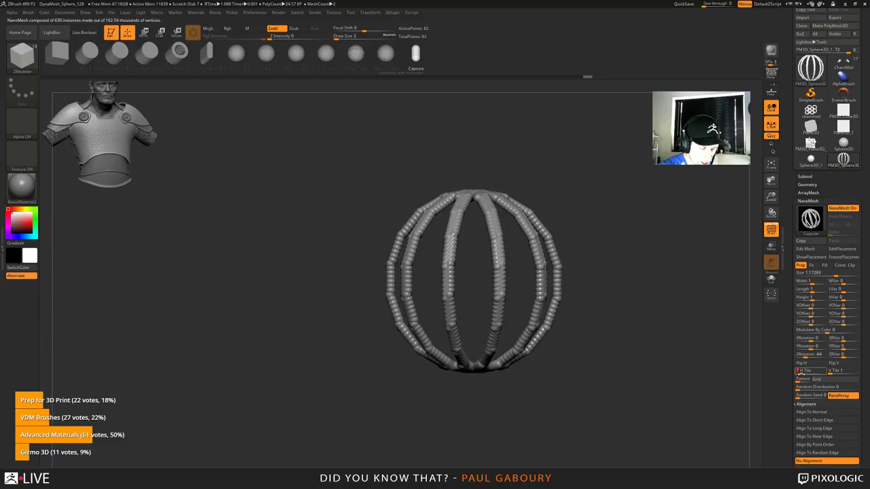
pyautogui.click(799, 373)
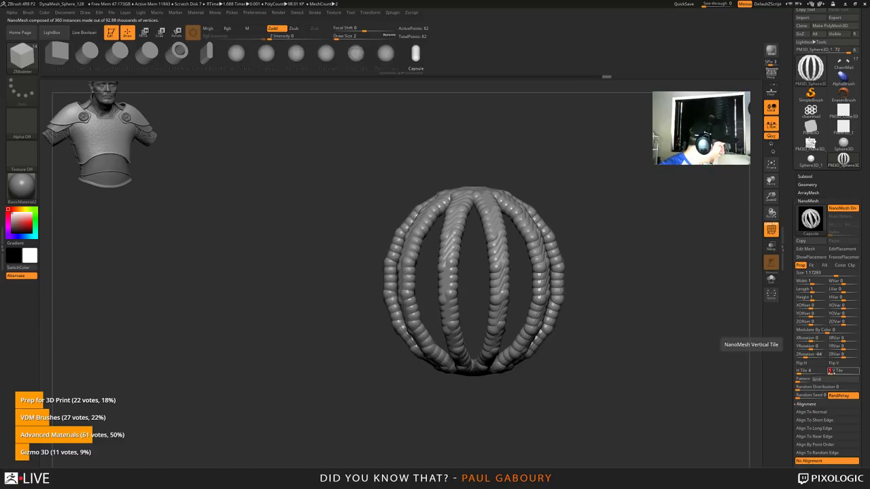
pyautogui.click(831, 373)
pyautogui.keyDown('ctrl'); pyautogui.moveTo(603, 279); pyautogui.dragTo(628, 327, button='right'); pyautogui.keyUp('ctrl')
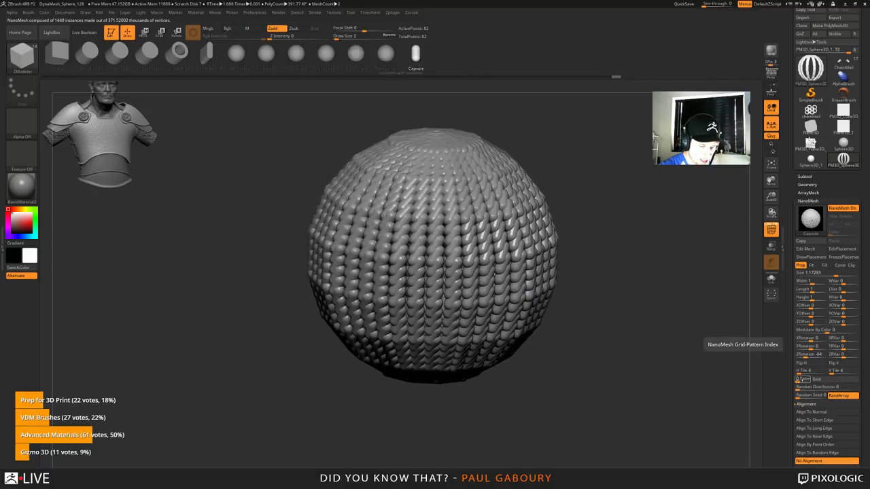
# Step: Try other grid patterns on the tiled capsules, and set the Pattern to Plus Sign
pyautogui.click(802, 379)
pyautogui.click(802, 378)
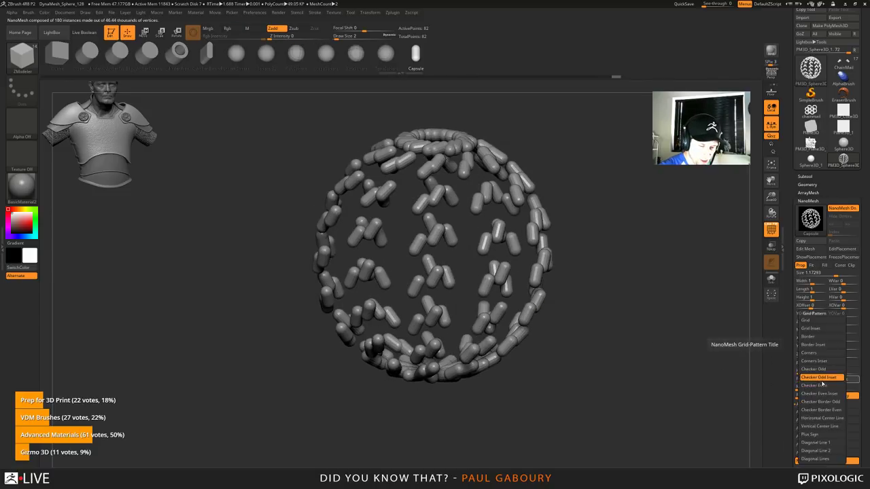
pyautogui.click(810, 435)
# Step: Initialize the sphere tool as a QCube with a resolution of 2 on each axis
pyautogui.scroll(2, 825, 126)
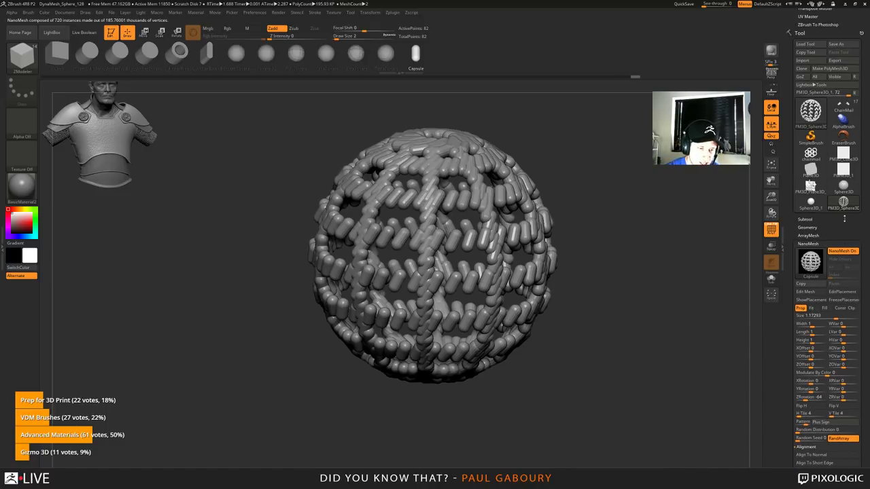
pyautogui.click(810, 114)
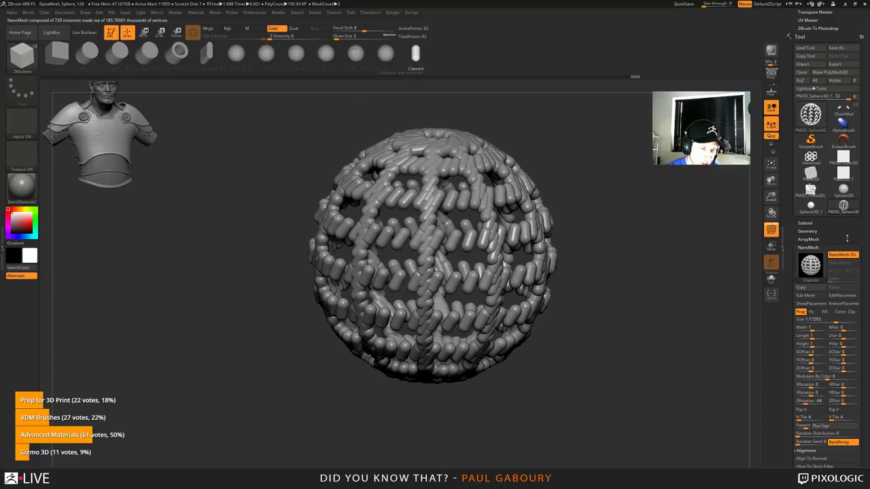
pyautogui.click(811, 247)
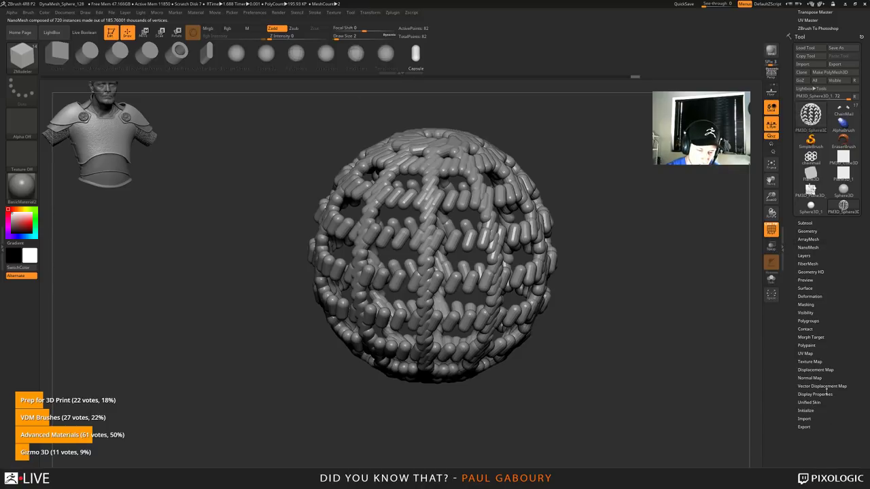
pyautogui.click(805, 411)
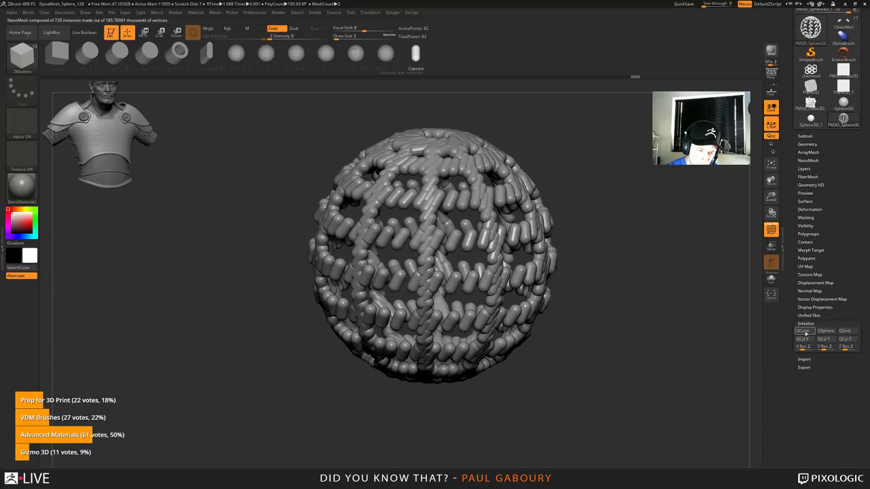
pyautogui.click(803, 331)
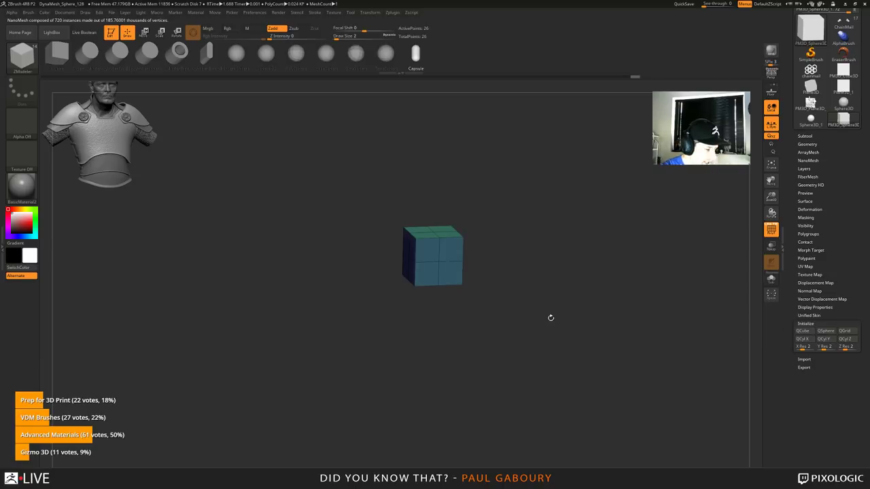
pyautogui.moveTo(464, 260)
pyautogui.keyDown('alt'); pyautogui.mouseDown(button='right')
pyautogui.moveTo(464, 287)
pyautogui.moveTo(553, 274)
pyautogui.mouseUp(button='right'); pyautogui.keyUp('alt')
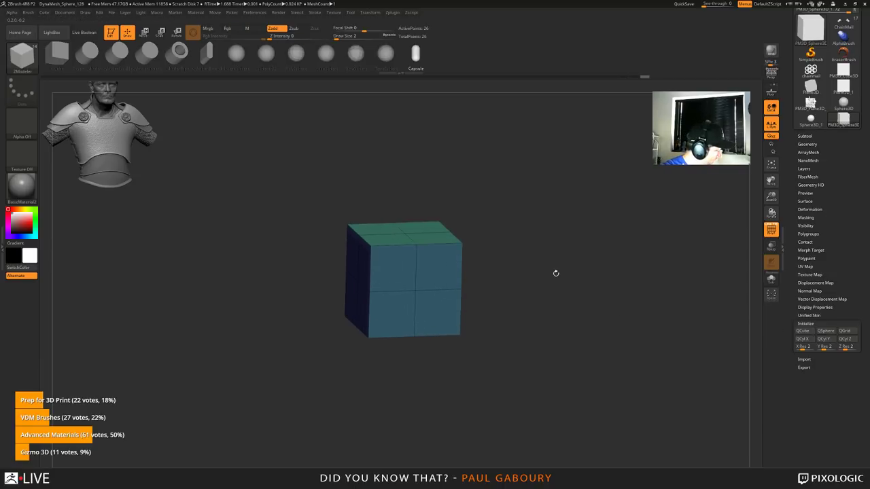
# Step: Load the IMM Ind. Parts brush, pick the Philips Type02 part, and return to the ZModeler brush
pyautogui.press('b')
pyautogui.press('i')
pyautogui.click(737, 366)
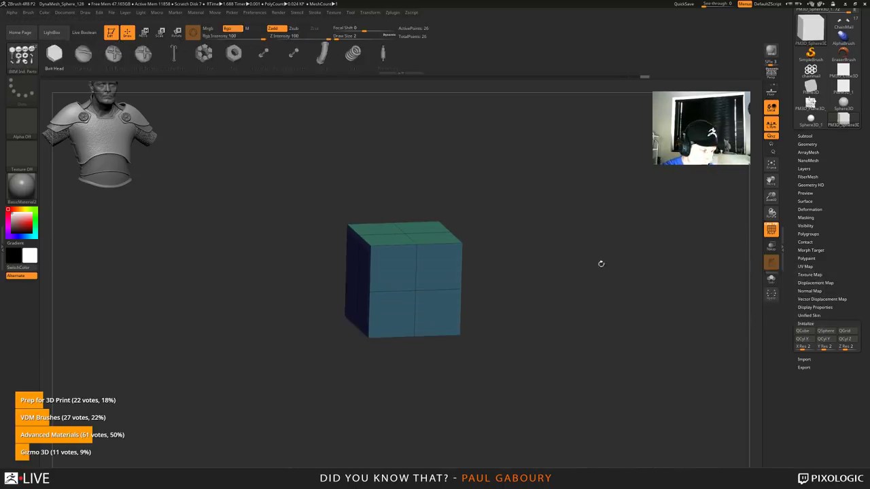
pyautogui.click(143, 54)
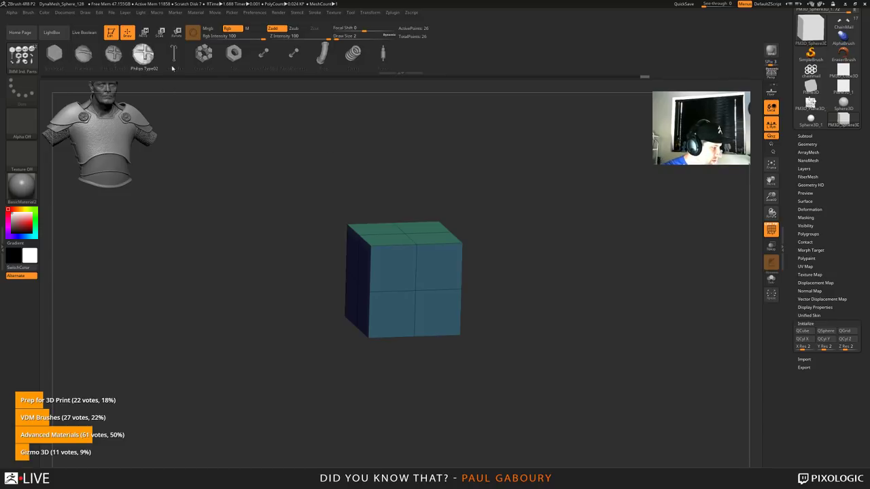
pyautogui.press('b')
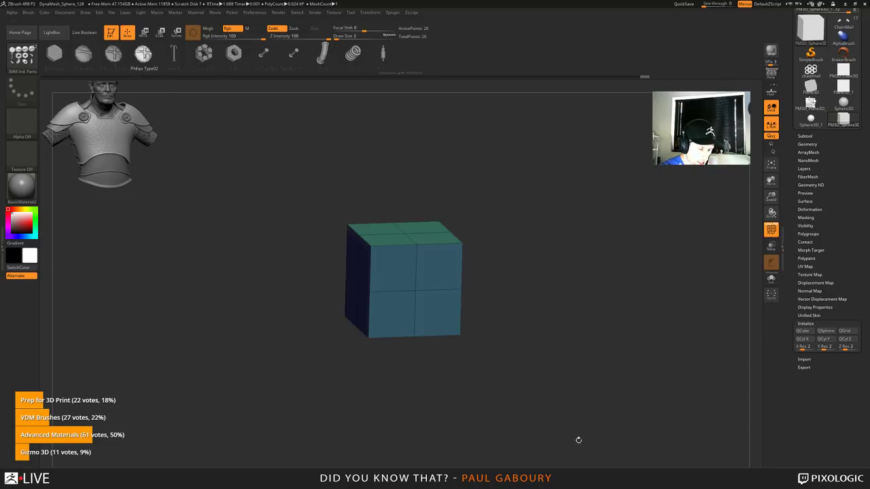
pyautogui.press('b')
pyautogui.press('z')
pyautogui.press('m')
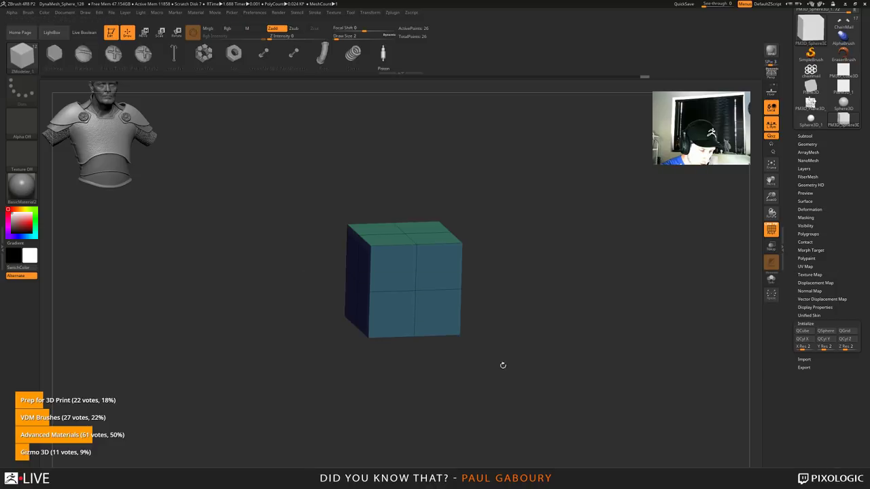
# Step: Set the Insert NanoMesh target to All Polygons, try it on the cube with the piston part, and undo the insertion
pyautogui.press('space')
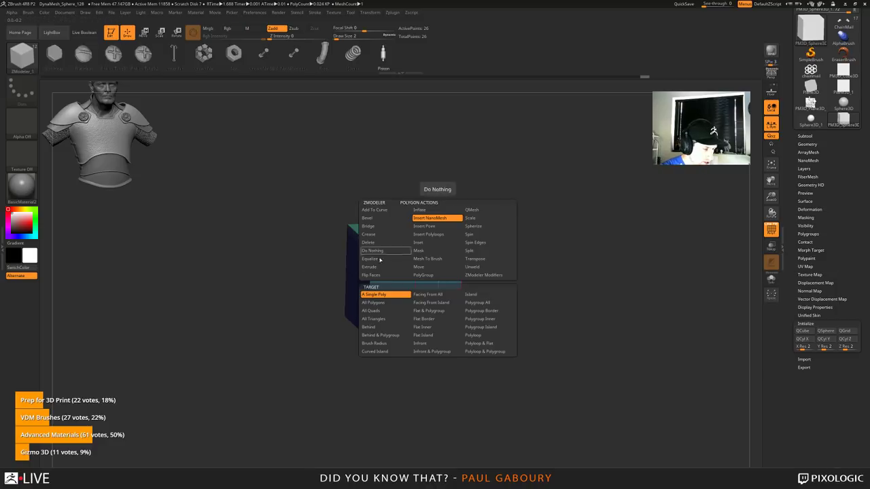
pyautogui.click(384, 303)
pyautogui.click(407, 281)
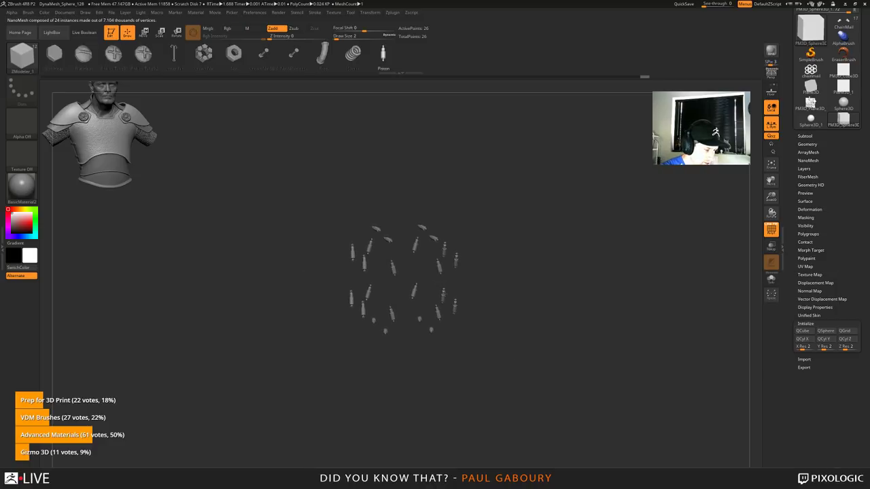
pyautogui.hotkey('ctrl', 'z')
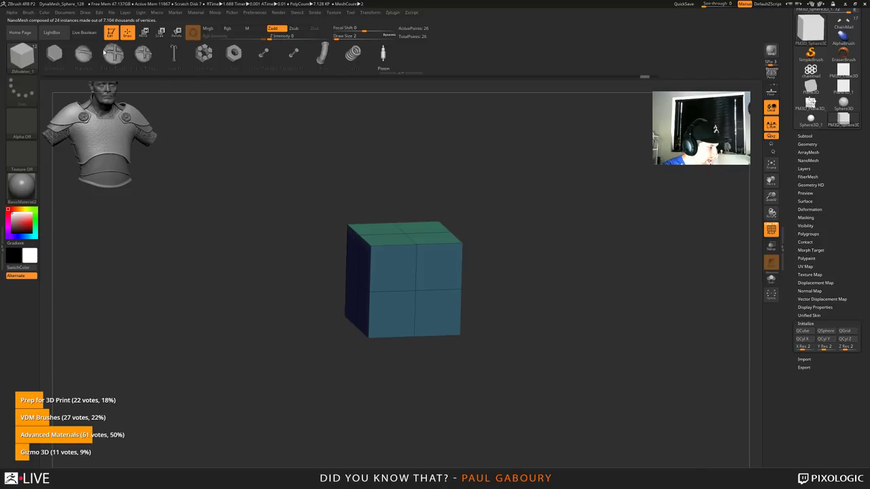
# Step: Insert the Philips Type01 screw head as a NanoMesh on all cube polygons at a Size of about 0.25, and open the NanoMesh settings
pyautogui.moveTo(428, 268)
pyautogui.mouseDown()
pyautogui.moveTo(489, 305)
pyautogui.moveTo(526, 301)
pyautogui.moveTo(536, 317)
pyautogui.moveTo(594, 332)
pyautogui.mouseUp()
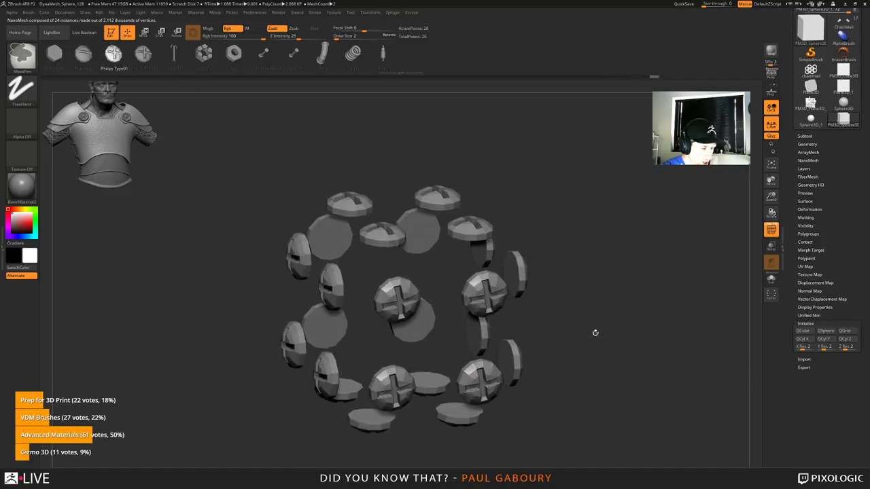
pyautogui.press('shift')
pyautogui.click(807, 144)
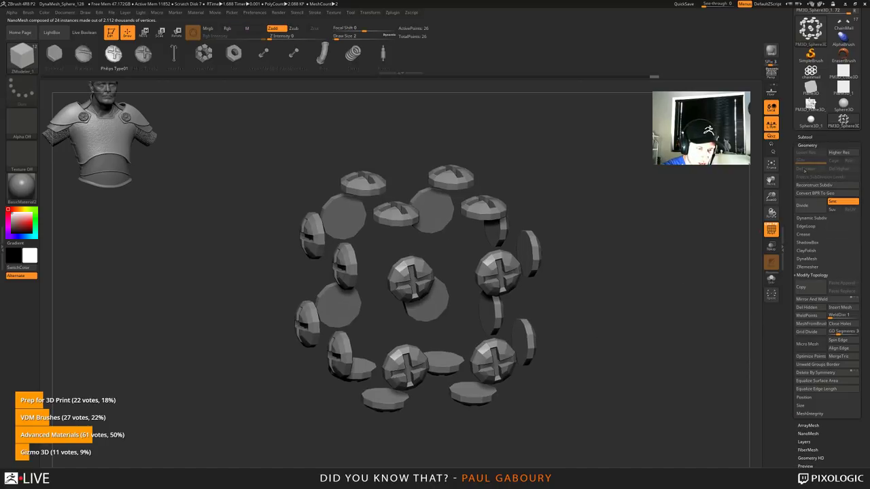
pyautogui.click(807, 148)
pyautogui.click(808, 165)
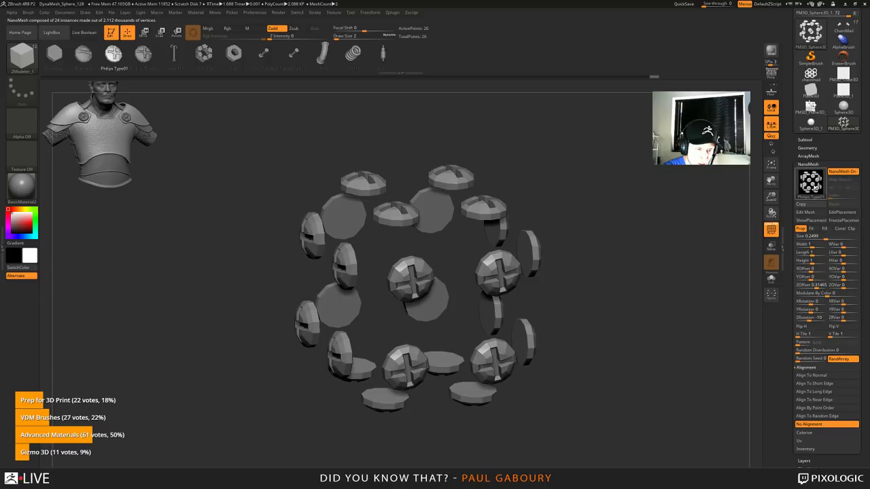
# Step: Show the NanoMesh placement polygons of the cube and set the screw heads' Size to 1
pyautogui.click(810, 220)
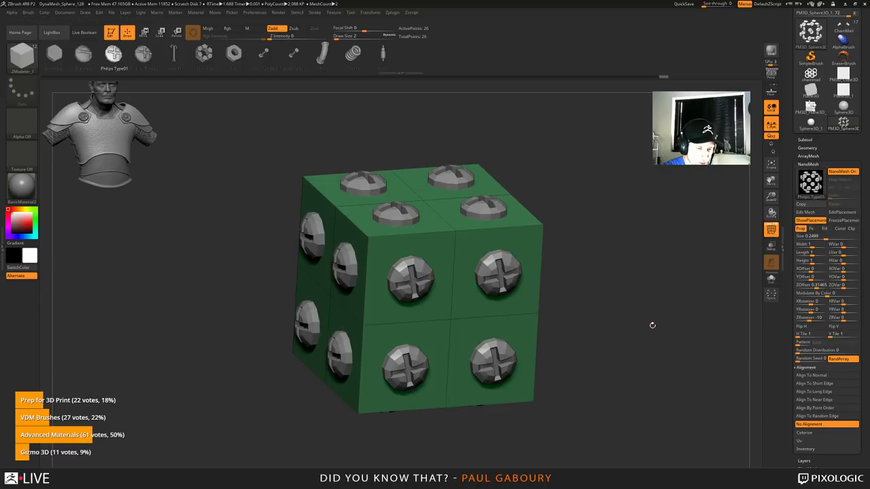
pyautogui.click(825, 237)
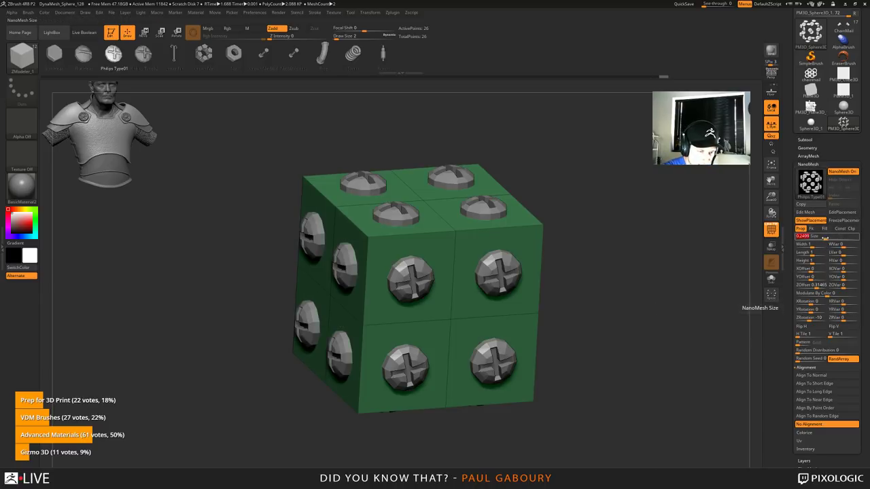
pyautogui.write('1')
pyautogui.press('Return')
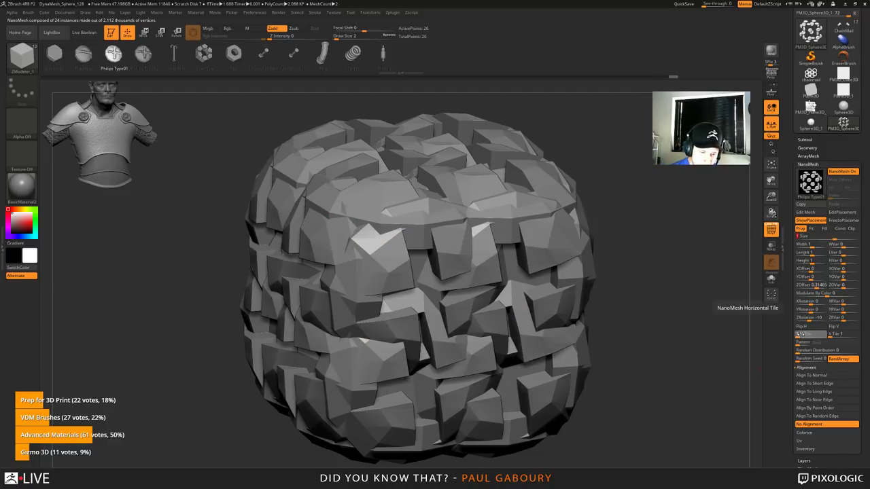
# Step: Tile the screw heads with H Tile 4 and V Tile 4, and reduce their Size to 0.2
pyautogui.write('4')
pyautogui.press('Return')
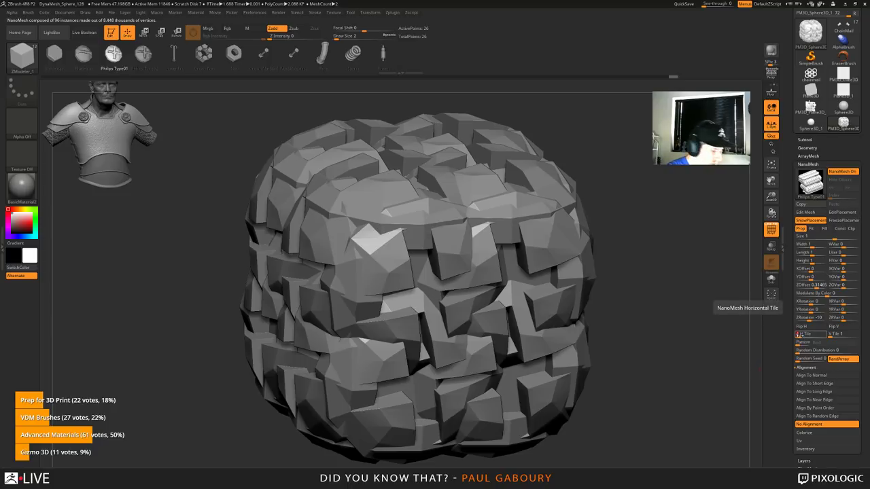
pyautogui.click(836, 334)
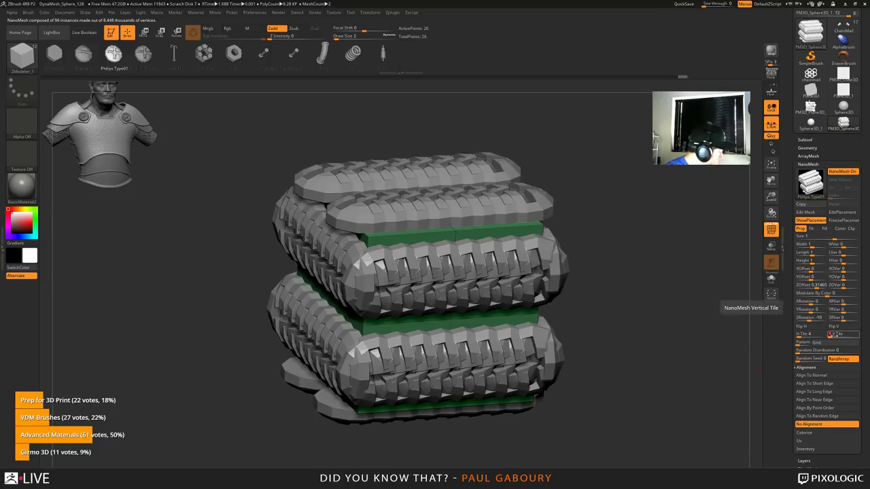
pyautogui.write('4')
pyautogui.press('Return')
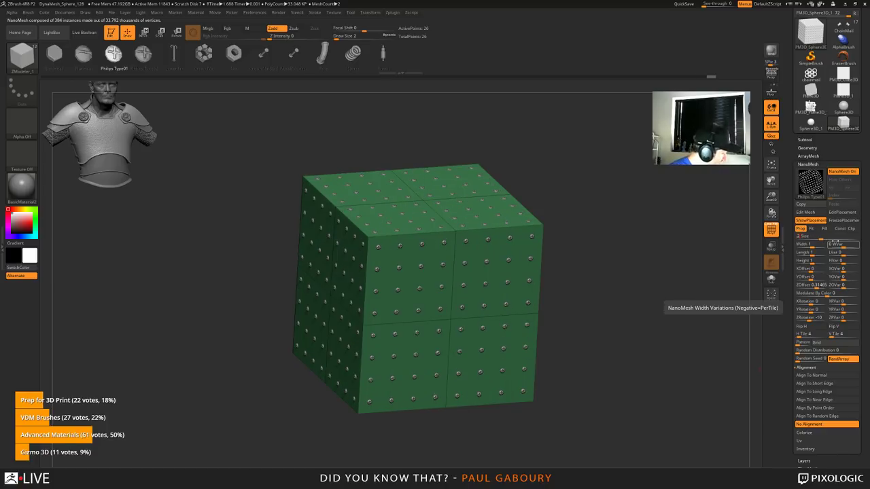
pyautogui.press('Return')
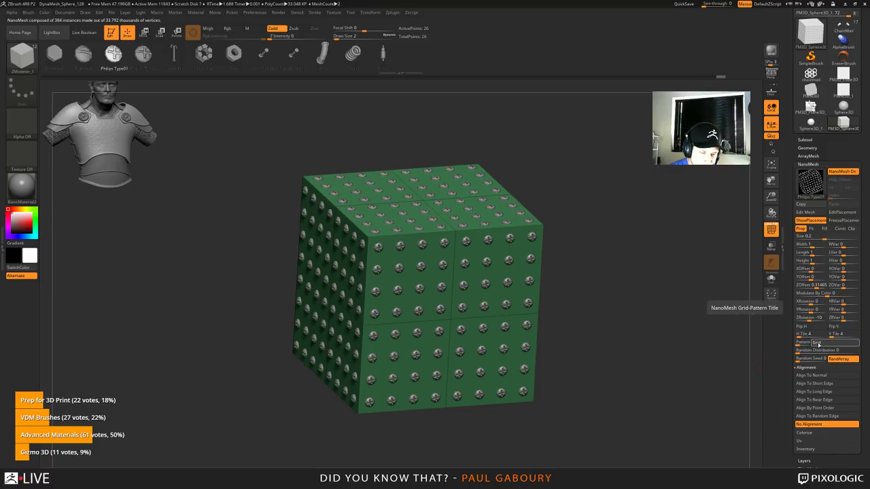
# Step: Try the Plus Sign, Corners Inset, Grid Inset and Grid patterns on the tiled screw heads
pyautogui.click(812, 342)
pyautogui.click(809, 434)
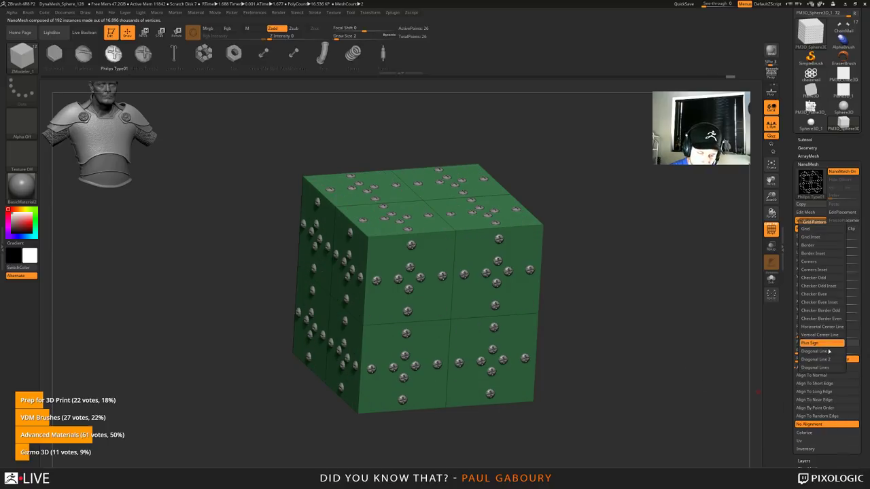
pyautogui.click(814, 342)
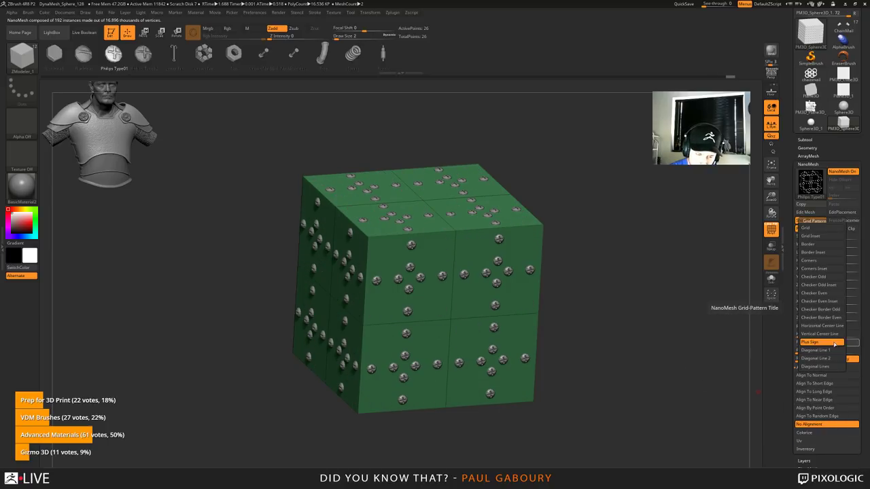
pyautogui.click(815, 268)
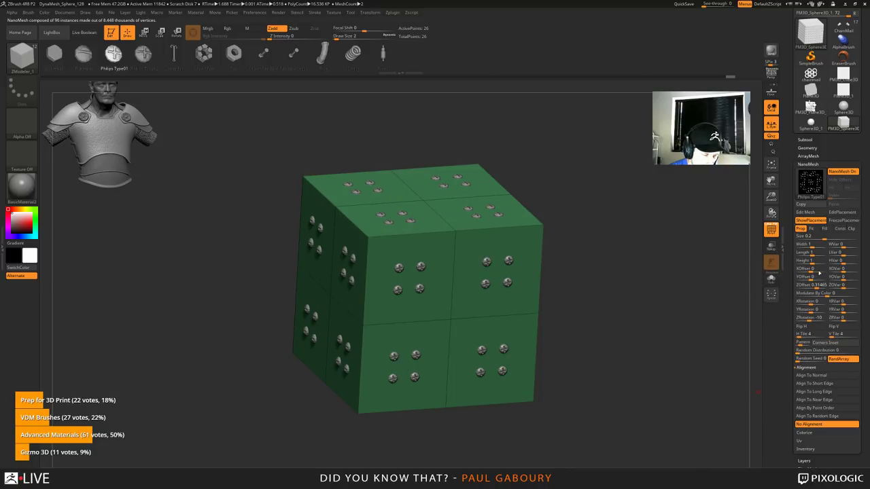
pyautogui.click(842, 345)
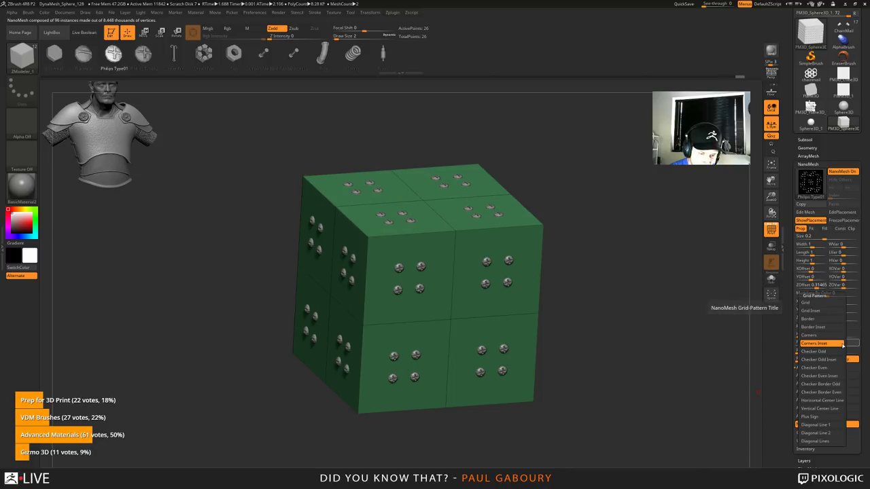
pyautogui.click(820, 312)
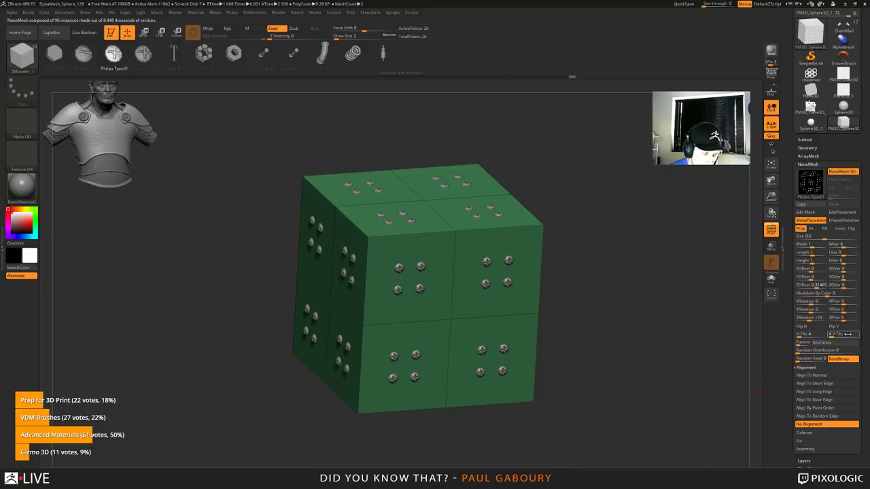
pyautogui.click(838, 346)
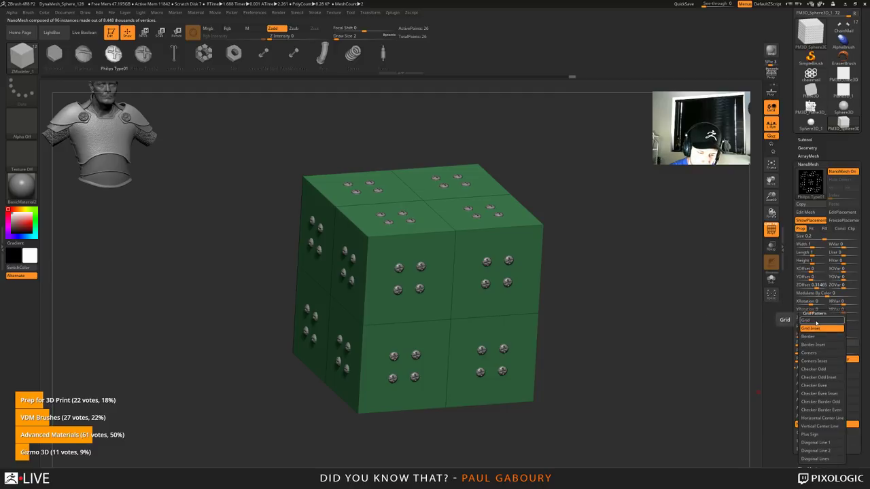
pyautogui.click(817, 324)
# Step: Arrange the screw heads in the Border pattern with H Tile 11 and V Tile 14
pyautogui.click(843, 345)
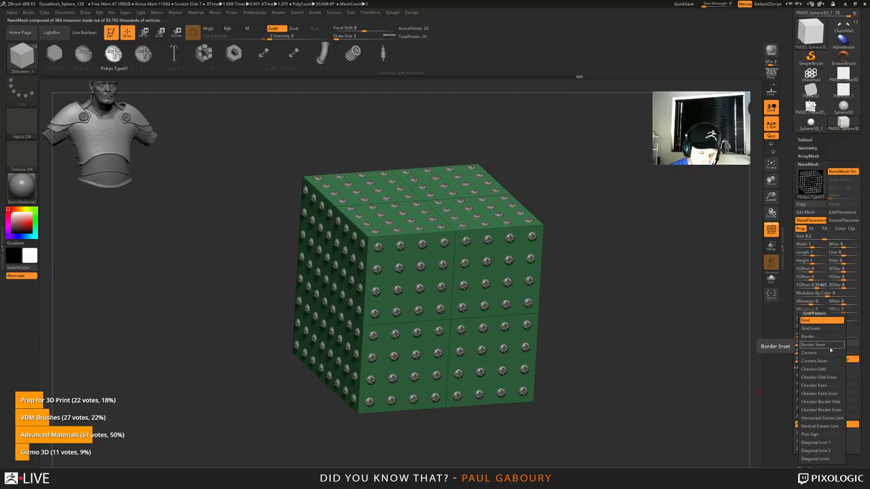
pyautogui.click(822, 337)
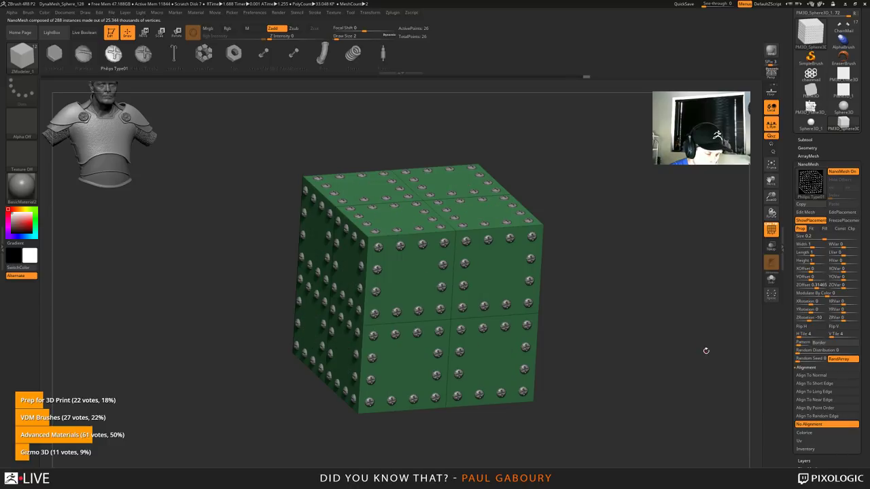
pyautogui.moveTo(797, 337); pyautogui.dragTo(840, 334)
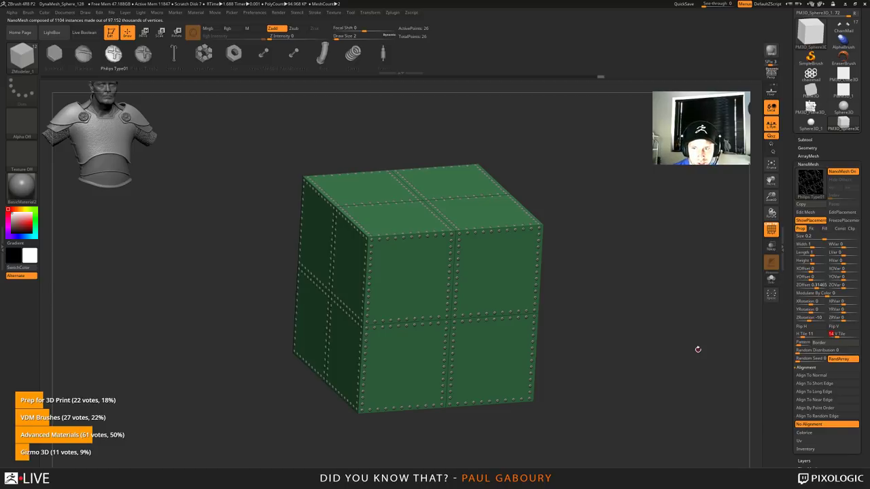
pyautogui.moveTo(654, 353); pyautogui.dragTo(680, 295)
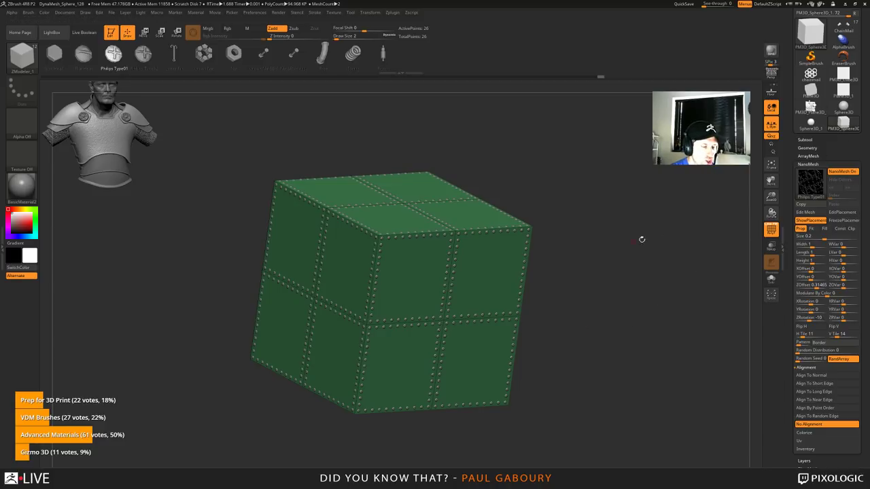
# Step: Close the NanoMesh settings and open the Geometry settings that contain the Modify Topology options
pyautogui.click(808, 164)
pyautogui.moveTo(843, 142); pyautogui.dragTo(843, 228)
pyautogui.click(855, 99)
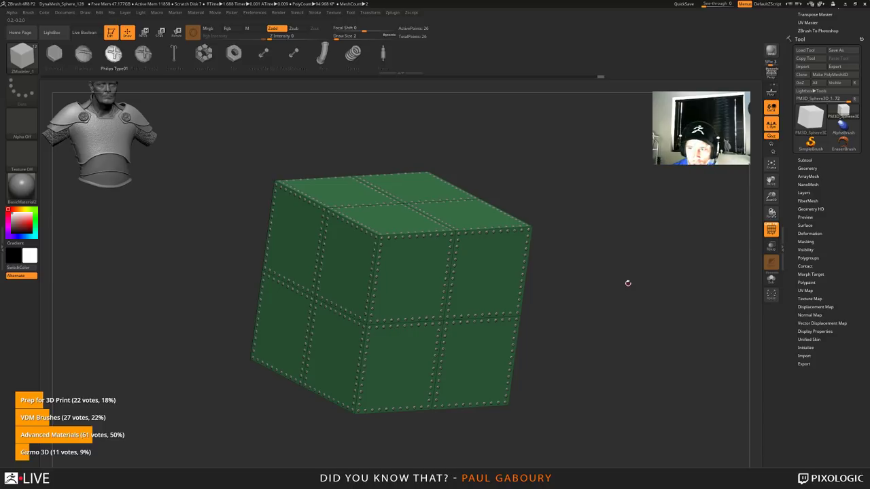
pyautogui.moveTo(598, 317); pyautogui.dragTo(590, 317)
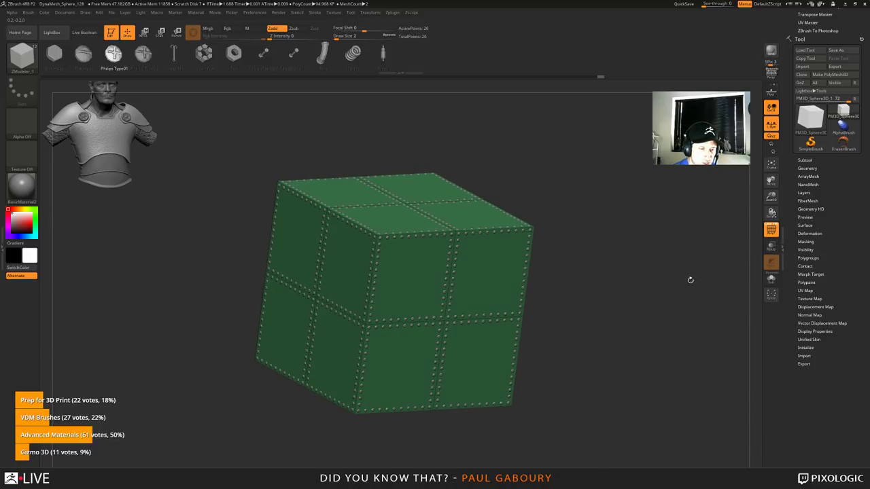
pyautogui.click(812, 168)
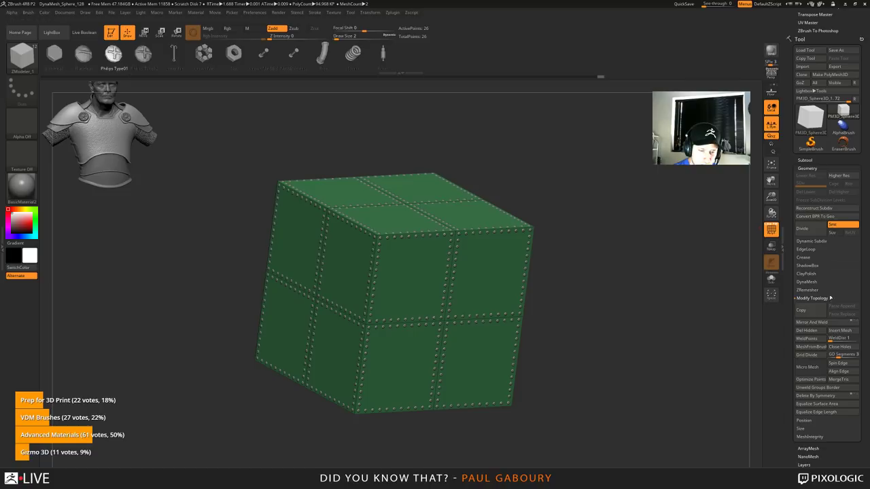
pyautogui.click(809, 366)
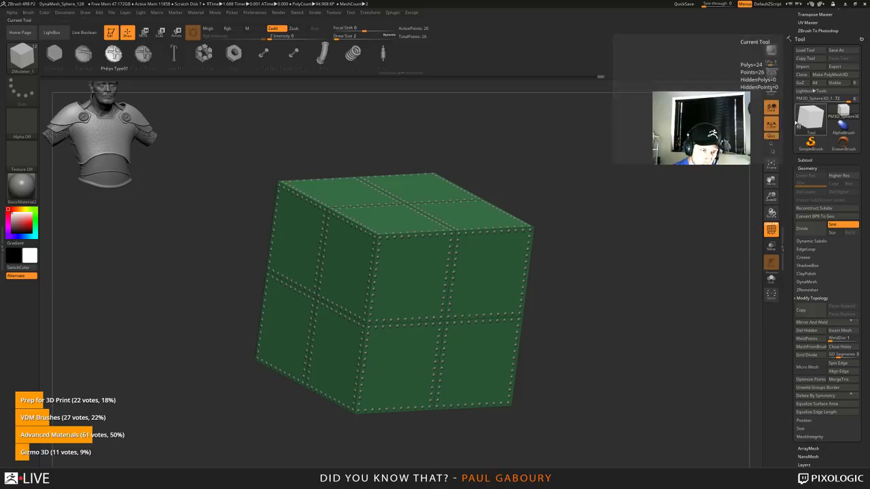
# Step: Switch to the Plane3D tool, convert it to a PolyMesh3D, and frame it in the view
pyautogui.click(616, 153)
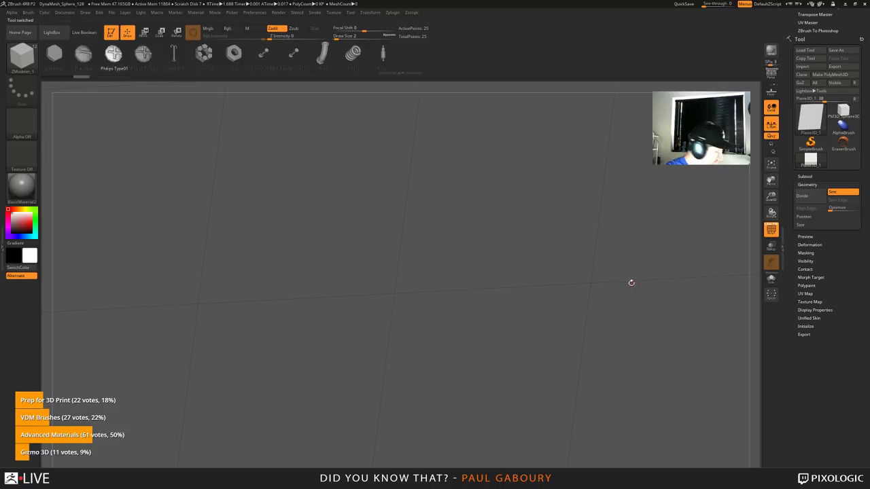
pyautogui.moveTo(652, 314); pyautogui.dragTo(578, 324)
pyautogui.keyDown('shift'); pyautogui.moveTo(632, 364); pyautogui.dragTo(562, 393); pyautogui.keyUp('shift')
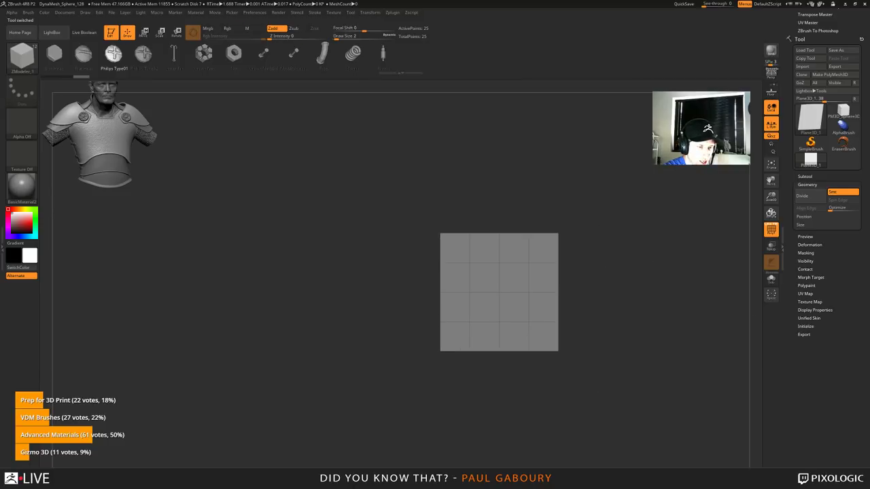
pyautogui.click(830, 75)
pyautogui.press('f')
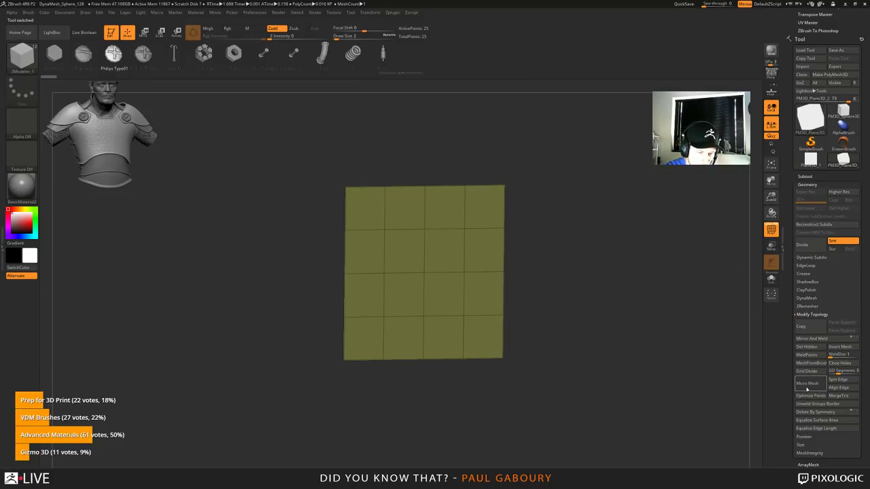
# Step: Assign one of the loaded 3D meshes to the plane as its Micro Mesh and accept the BPR note
pyautogui.click(807, 385)
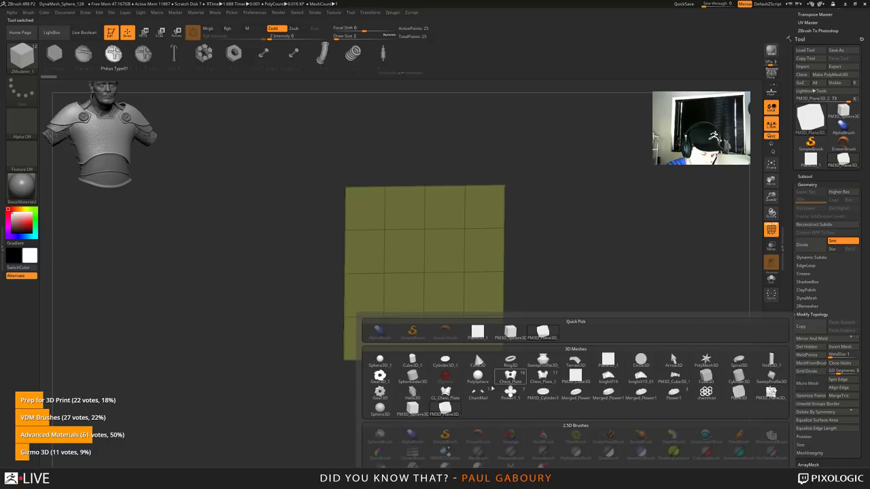
pyautogui.click(511, 393)
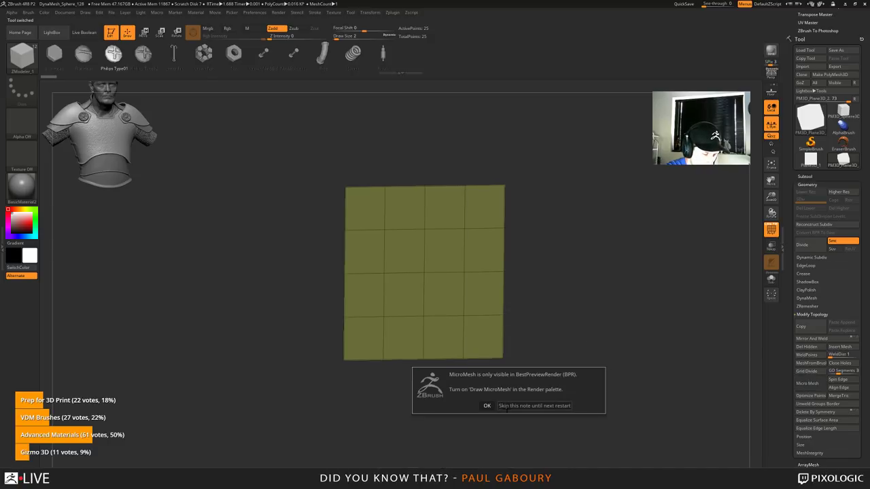
pyautogui.click(486, 406)
pyautogui.moveTo(559, 345); pyautogui.dragTo(562, 333)
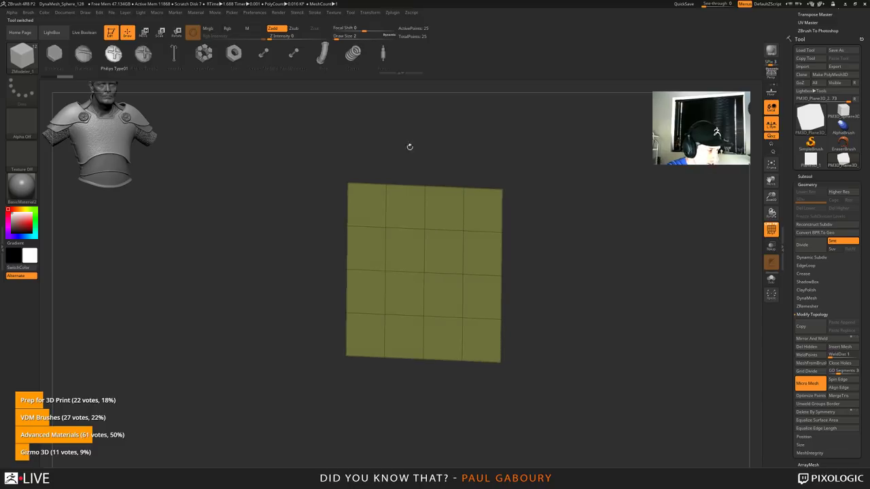
# Step: Enable Draw MicroMesh in the render properties and run a BPR render of the plane
pyautogui.click(279, 13)
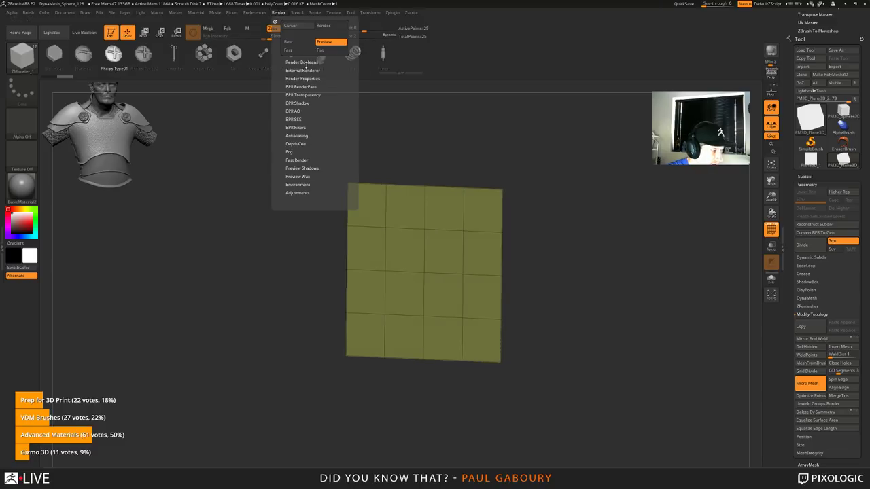
pyautogui.click(303, 79)
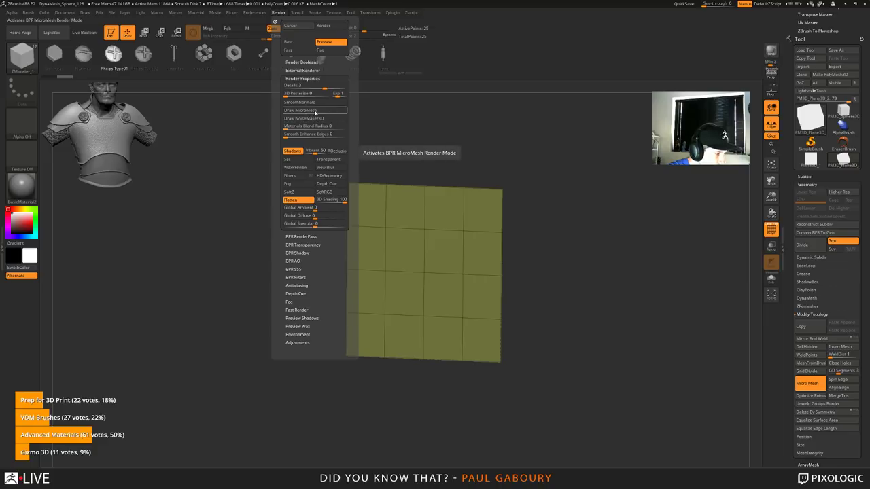
pyautogui.click(316, 113)
pyautogui.moveTo(539, 261); pyautogui.dragTo(591, 272, button='right')
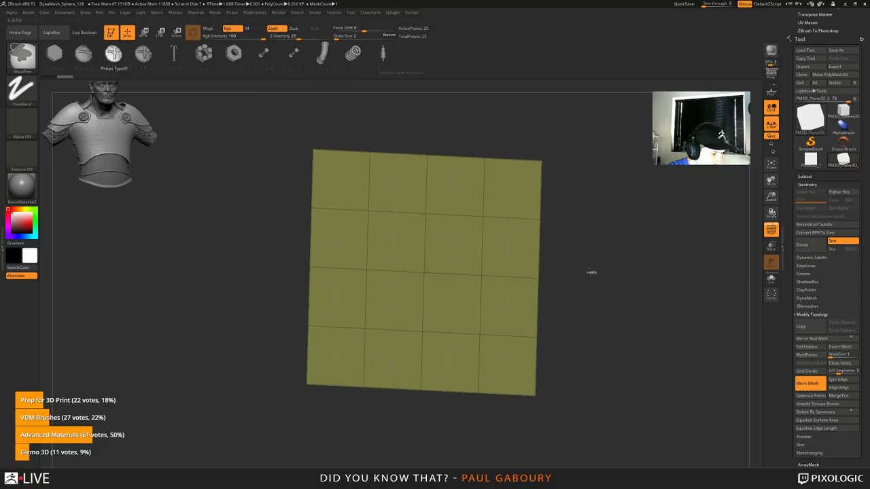
pyautogui.hotkey('shift', 'r')
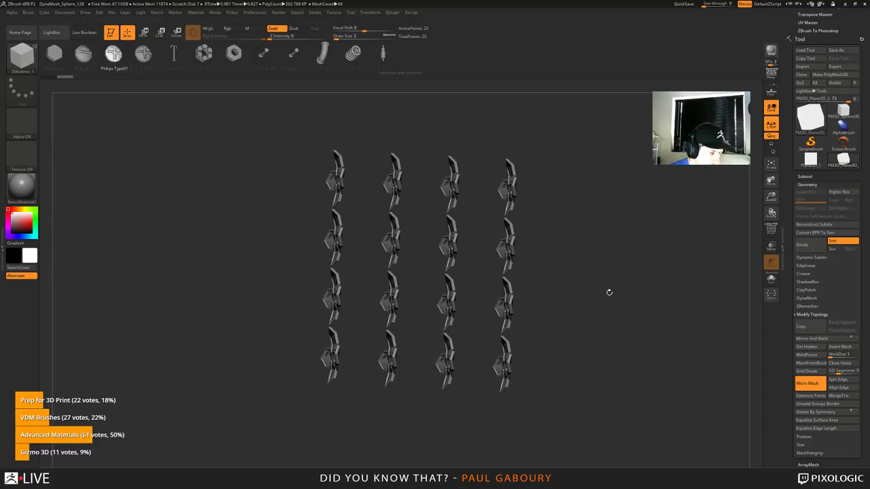
pyautogui.click(608, 294)
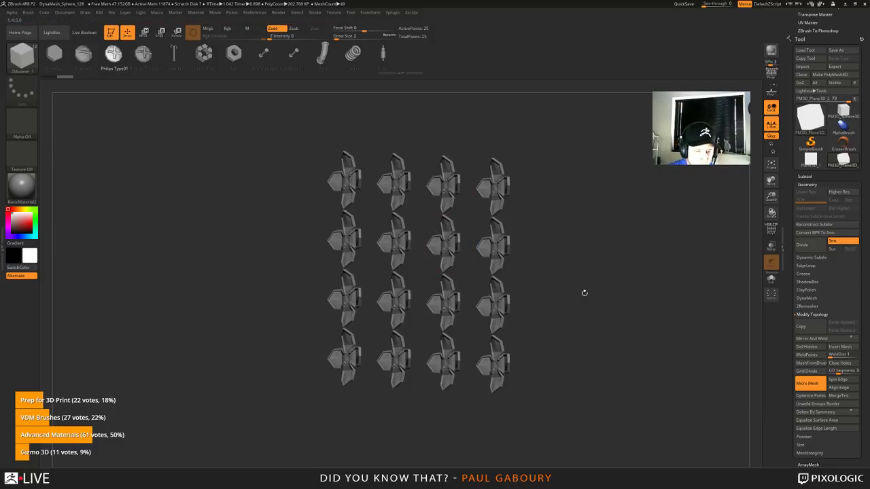
# Step: Select the Move brush with a Draw Size of 372 and pull the plane's upper-right corner outward into a long point
pyautogui.hotkey('ctrl', 'z')
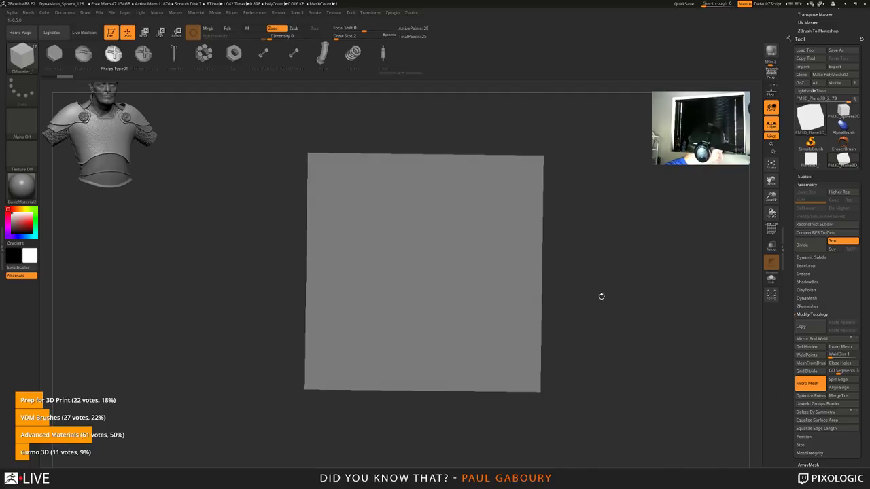
pyautogui.press('b')
pyautogui.press('m')
pyautogui.press('v')
pyautogui.press('s')
pyautogui.moveTo(601, 297); pyautogui.dragTo(627, 300)
pyautogui.press('s')
pyautogui.moveTo(539, 247); pyautogui.dragTo(670, 198)
pyautogui.moveTo(544, 142); pyautogui.dragTo(625, 88)
pyautogui.keyDown('ctrl'); pyautogui.moveTo(700, 183); pyautogui.dragTo(605, 244, button='right'); pyautogui.keyUp('ctrl')
pyautogui.moveTo(542, 216); pyautogui.dragTo(639, 178)
pyautogui.press('shift')
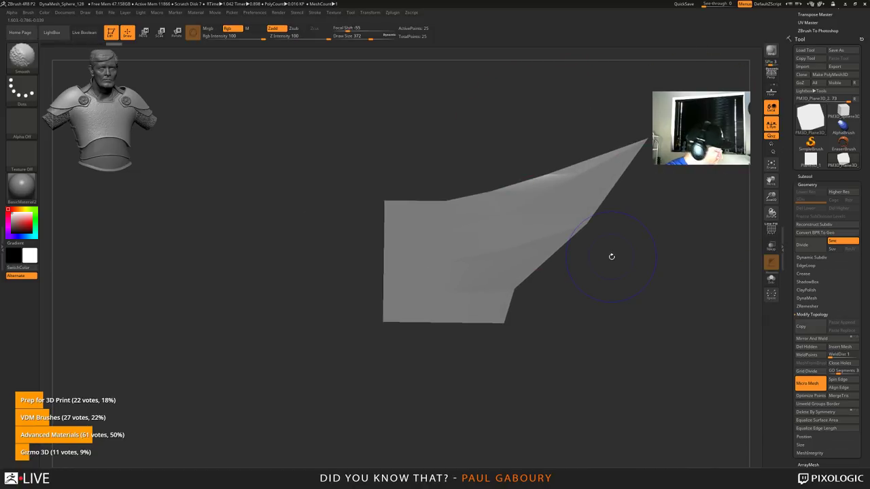
pyautogui.moveTo(612, 256)
pyautogui.keyDown('shift'); pyautogui.mouseDown()
pyautogui.moveTo(552, 270)
pyautogui.moveTo(619, 263)
pyautogui.mouseUp(); pyautogui.keyUp('shift')
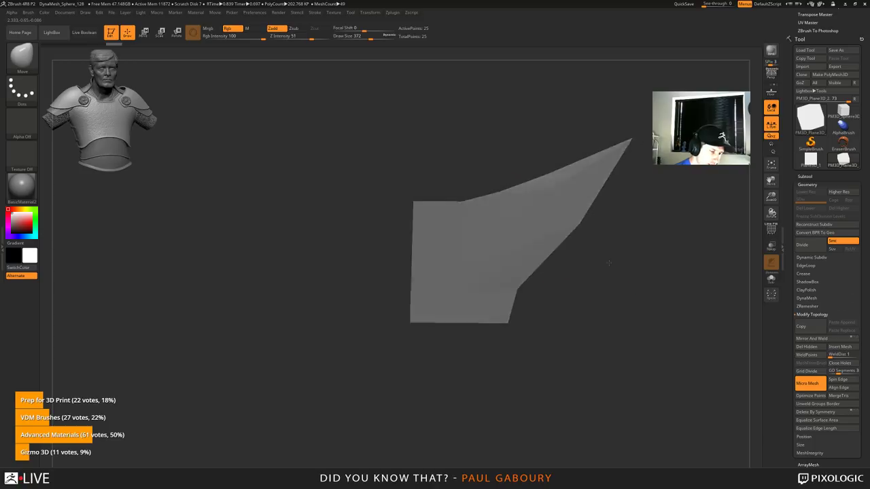
# Step: Run a BPR render of the stretched plane to preview how its MicroMesh deforms
pyautogui.hotkey('shift', 'r')
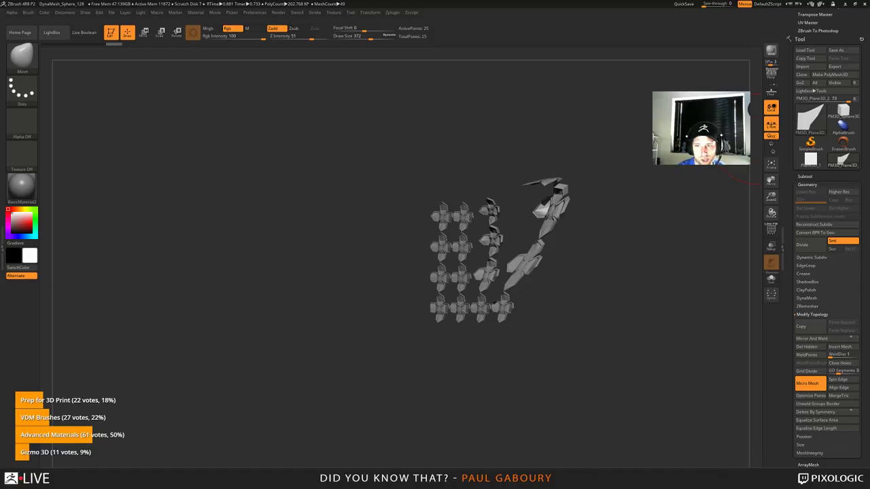
pyautogui.moveTo(629, 319); pyautogui.dragTo(616, 324)
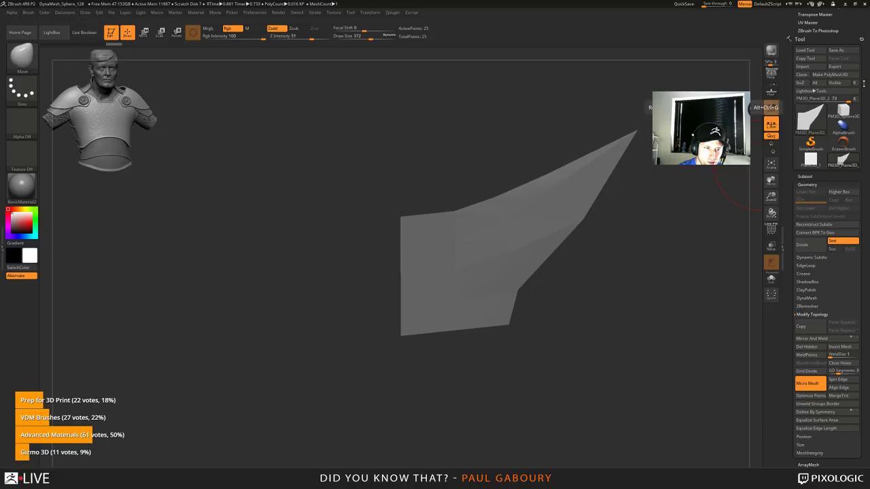
pyautogui.click(856, 82)
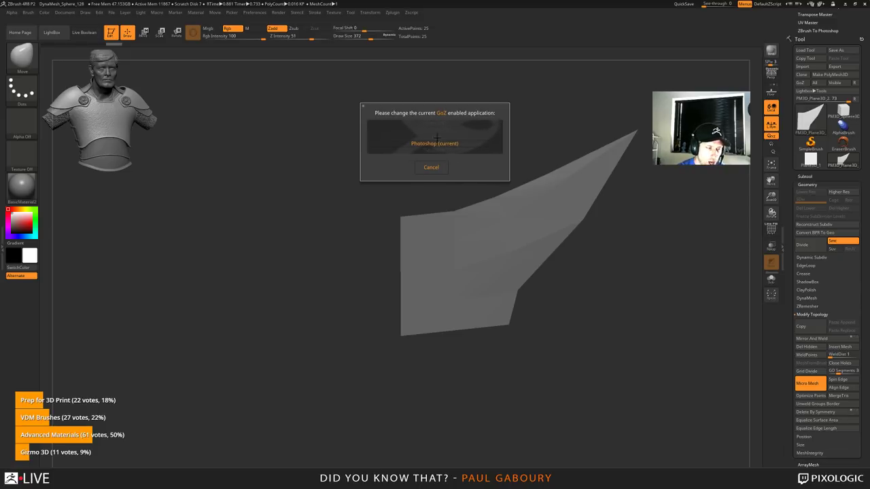
pyautogui.click(431, 167)
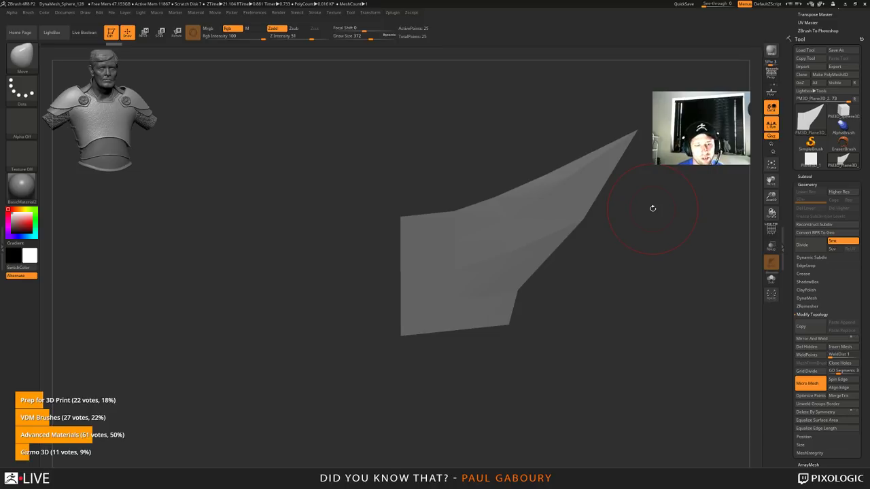
pyautogui.moveTo(659, 285); pyautogui.dragTo(642, 279)
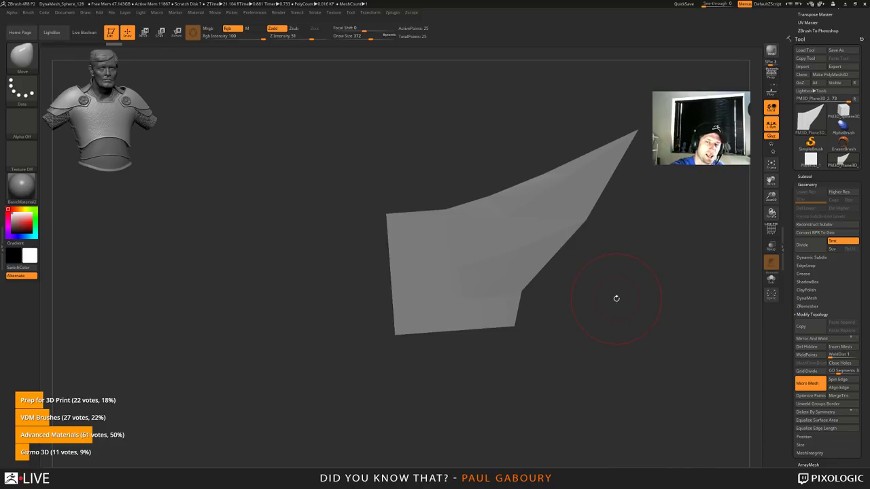
pyautogui.moveTo(626, 313); pyautogui.dragTo(632, 313)
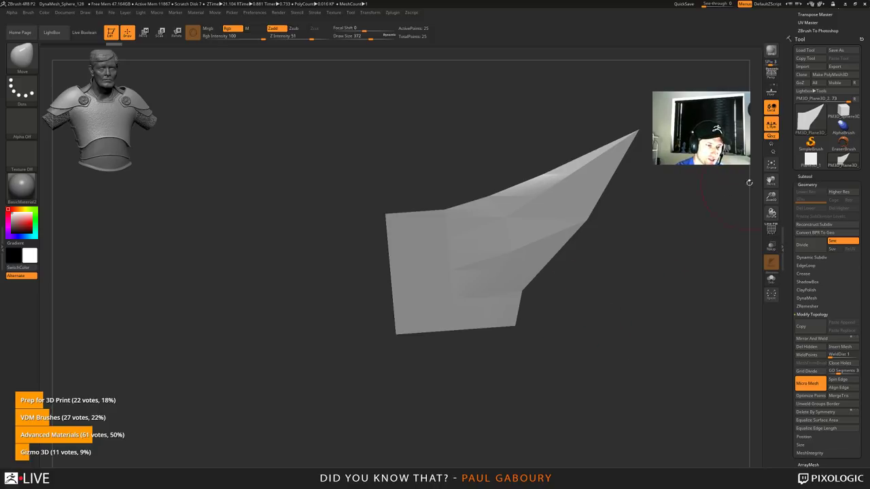
# Step: Switch to the ChainMail tool and zoom out to show the full armored bust
pyautogui.click(809, 122)
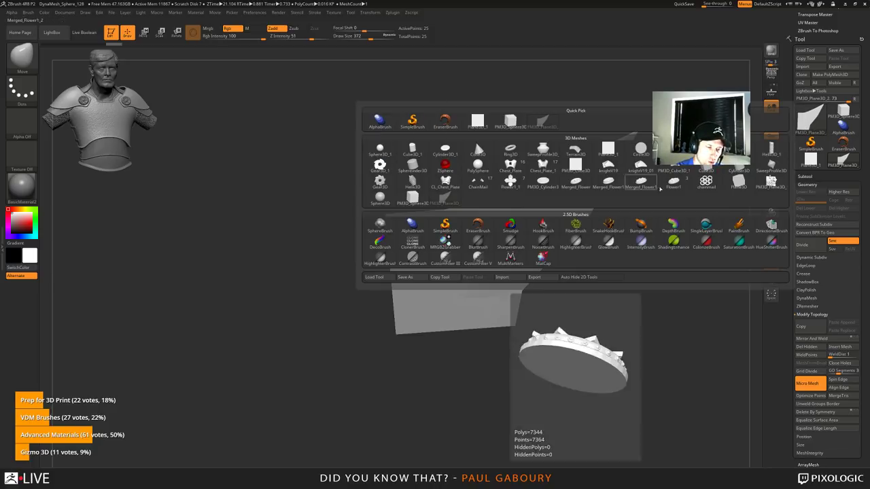
pyautogui.click(541, 164)
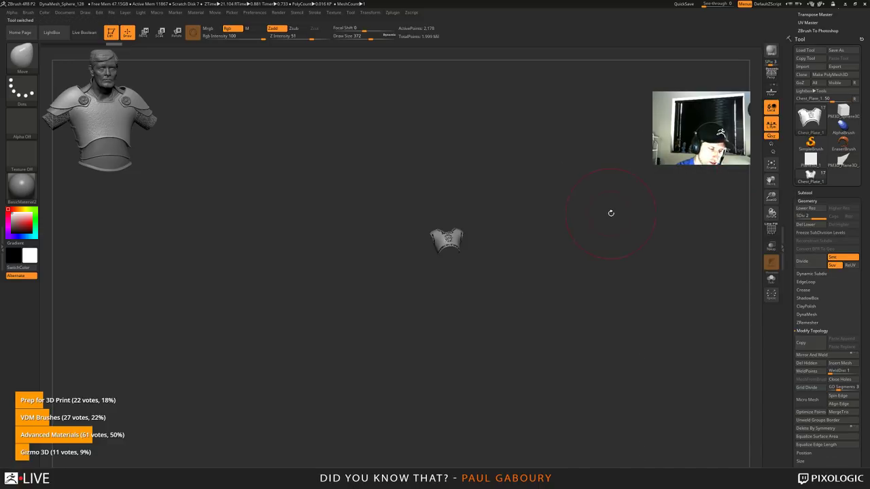
pyautogui.click(810, 123)
pyautogui.click(484, 185)
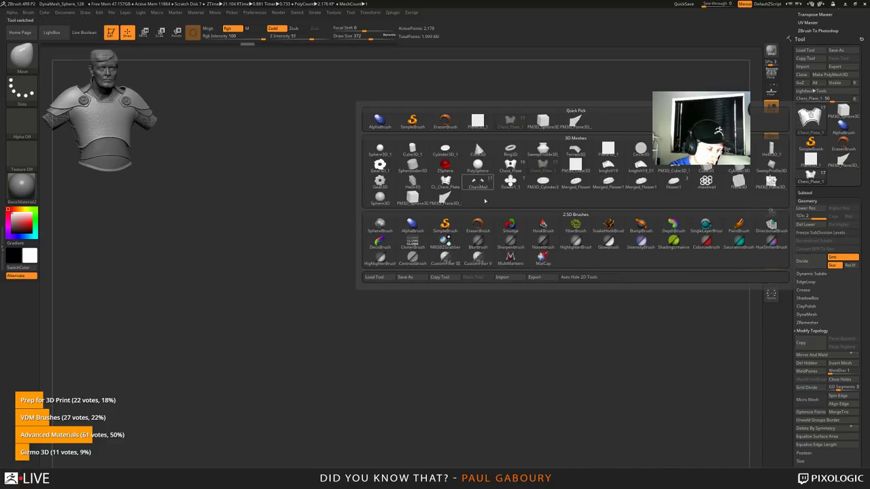
pyautogui.moveTo(612, 260)
pyautogui.mouseDown()
pyautogui.moveTo(505, 261)
pyautogui.moveTo(417, 246)
pyautogui.mouseUp()
pyautogui.moveTo(417, 246)
pyautogui.keyDown('ctrl'); pyautogui.mouseDown(button='right')
pyautogui.moveTo(625, 319)
pyautogui.moveTo(545, 316)
pyautogui.mouseUp(button='right'); pyautogui.keyUp('ctrl')
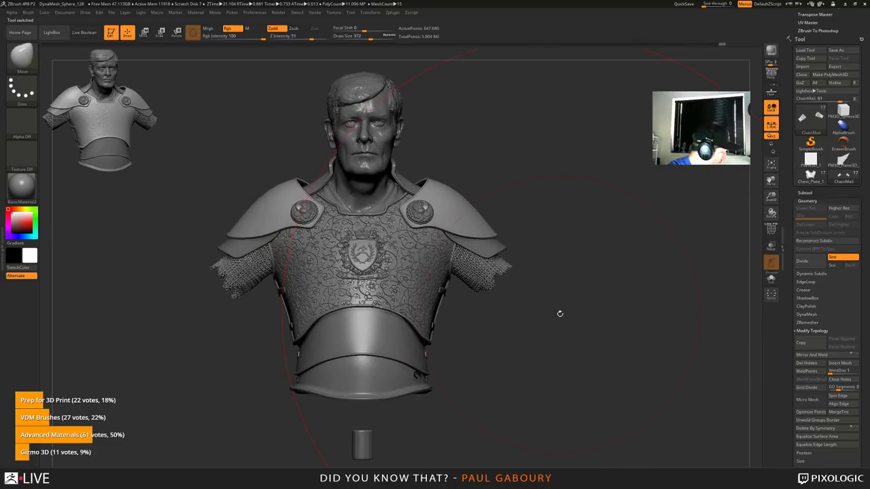
# Step: With the Draw Size at 20, select the bust's top shoulder armor piece and subdivide it
pyautogui.press('s')
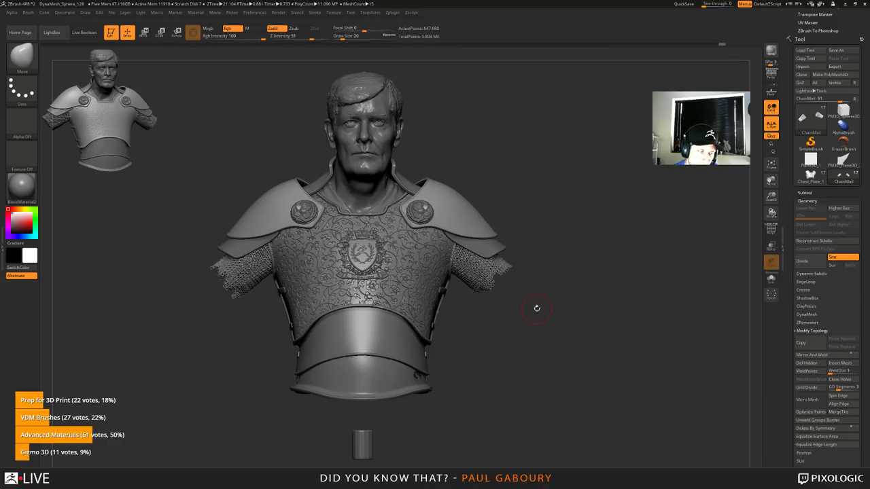
pyautogui.moveTo(587, 231); pyautogui.dragTo(618, 255)
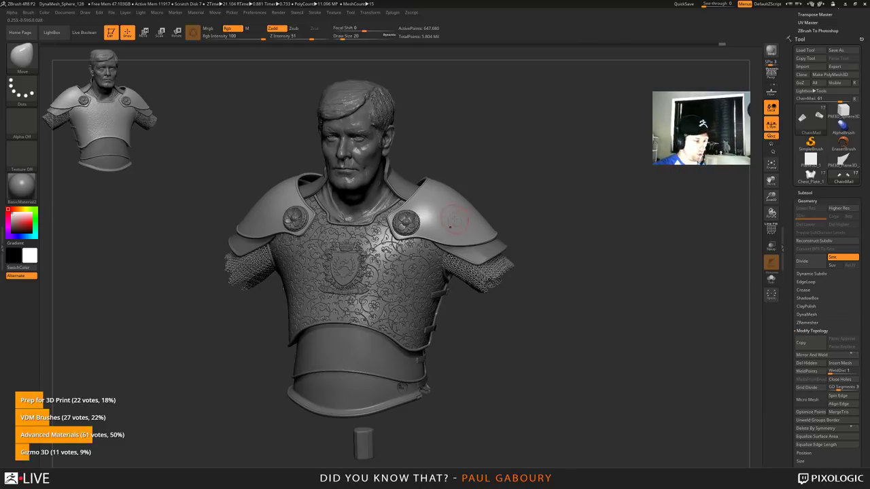
pyautogui.moveTo(584, 202); pyautogui.dragTo(713, 224)
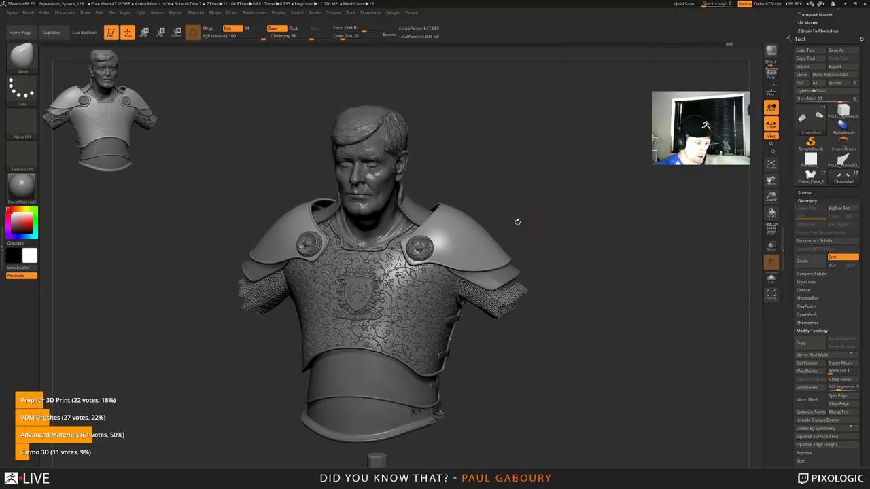
pyautogui.keyDown('alt'); pyautogui.click(475, 231); pyautogui.keyUp('alt')
pyautogui.hotkey('ctrl', 'd')
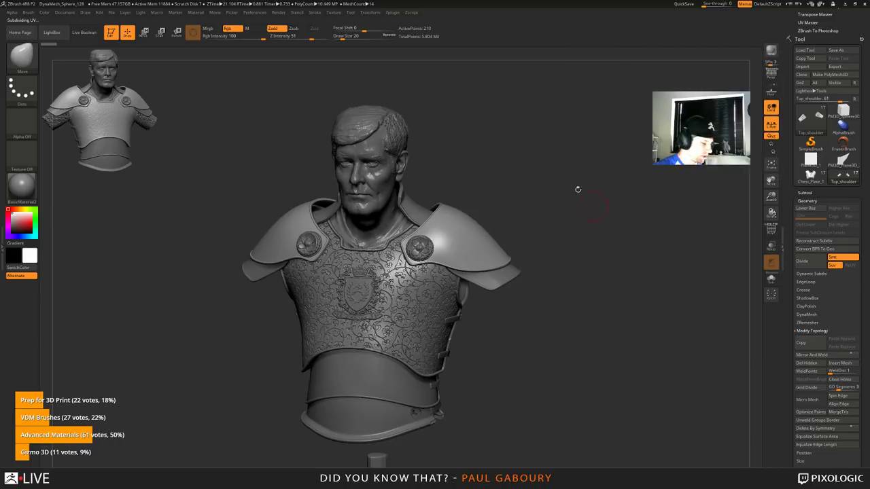
# Step: Load the Insert Stitch02 brush from the insert mesh brush folder in LightBox
pyautogui.press(',')
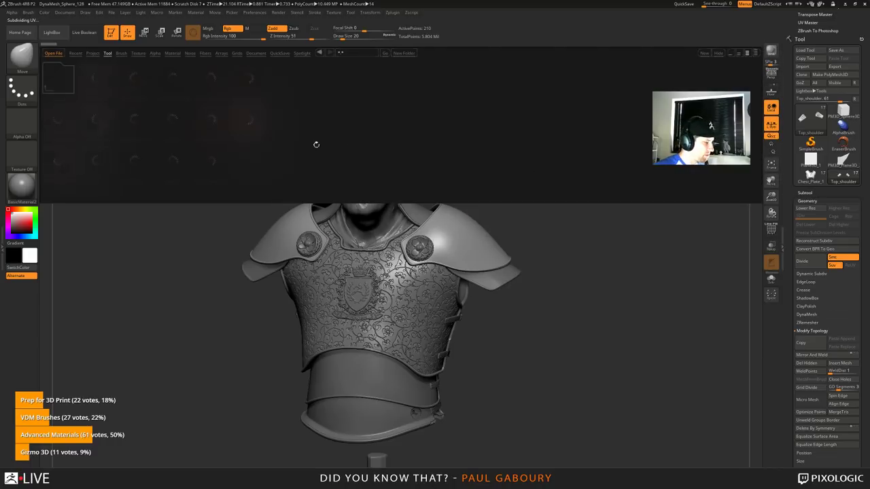
pyautogui.click(88, 53)
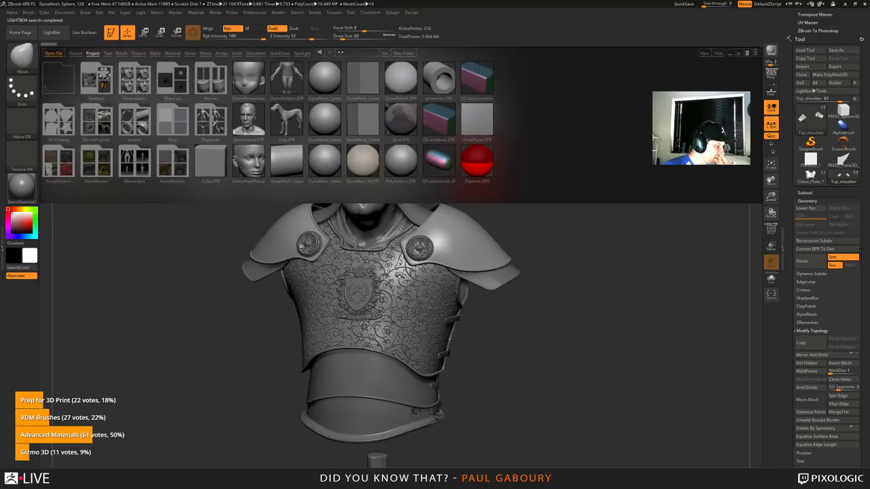
pyautogui.click(120, 53)
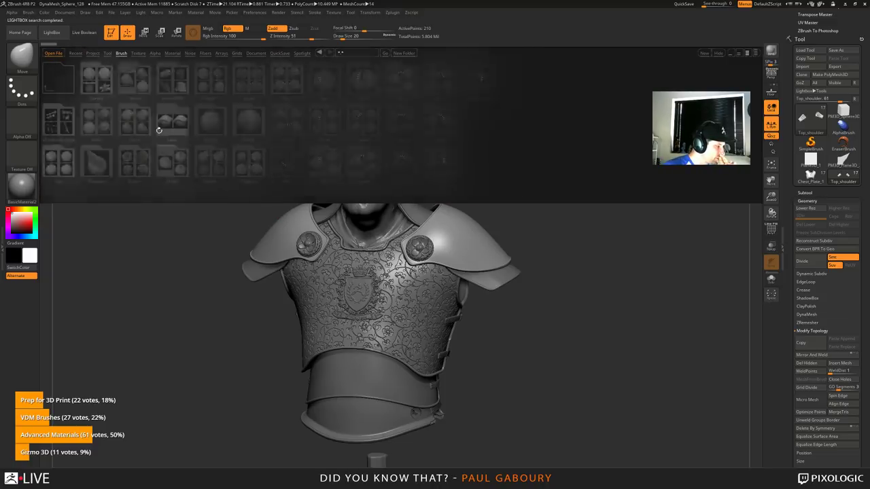
pyautogui.doubleClick(57, 121)
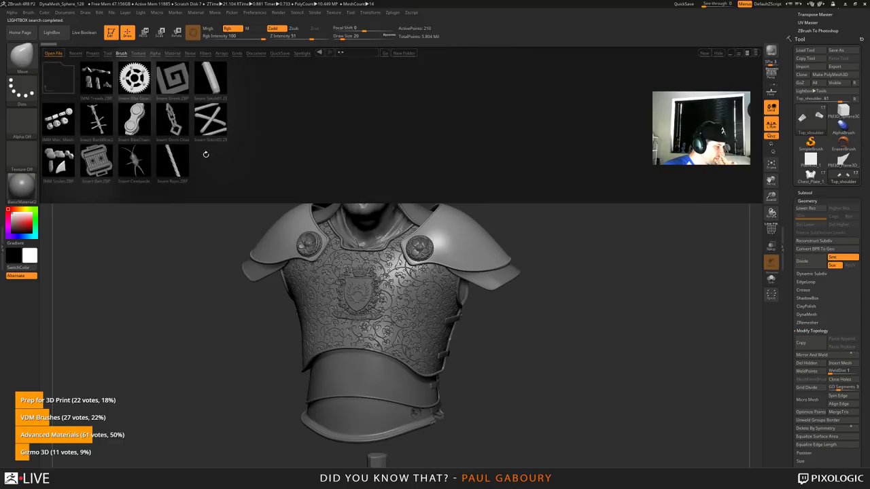
pyautogui.doubleClick(215, 117)
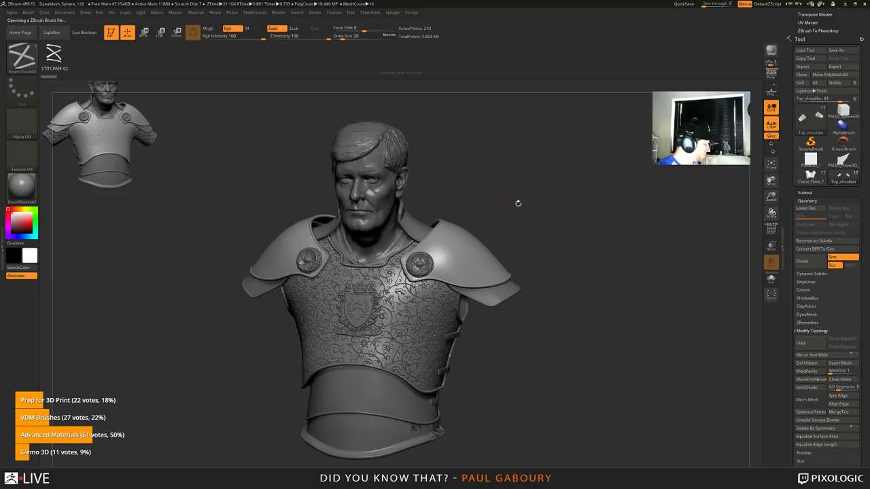
# Step: Set the Draw Size to 14 and draw a curve of cross stitches across the shoulder plate and past its outer edge
pyautogui.press('s')
pyautogui.click(526, 205)
pyautogui.keyDown('ctrl'); pyautogui.moveTo(528, 206); pyautogui.dragTo(513, 250, button='right'); pyautogui.keyUp('ctrl')
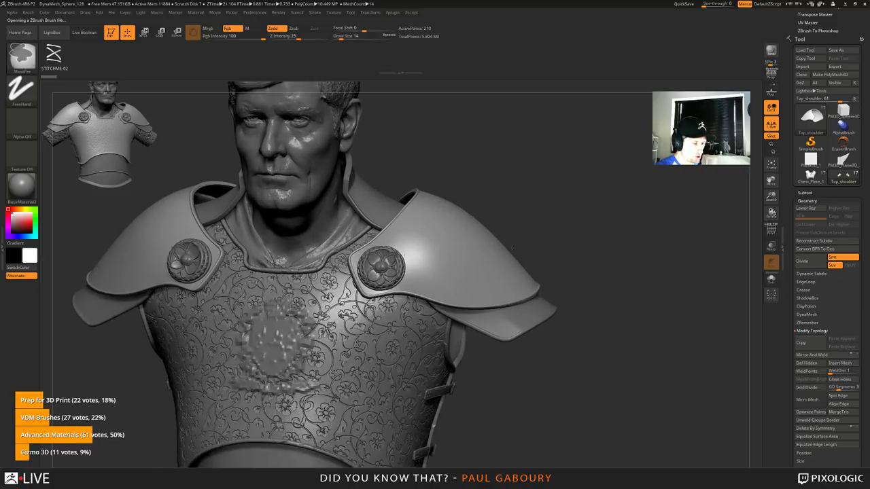
pyautogui.moveTo(438, 257); pyautogui.dragTo(522, 276)
pyautogui.moveTo(629, 236); pyautogui.dragTo(643, 221)
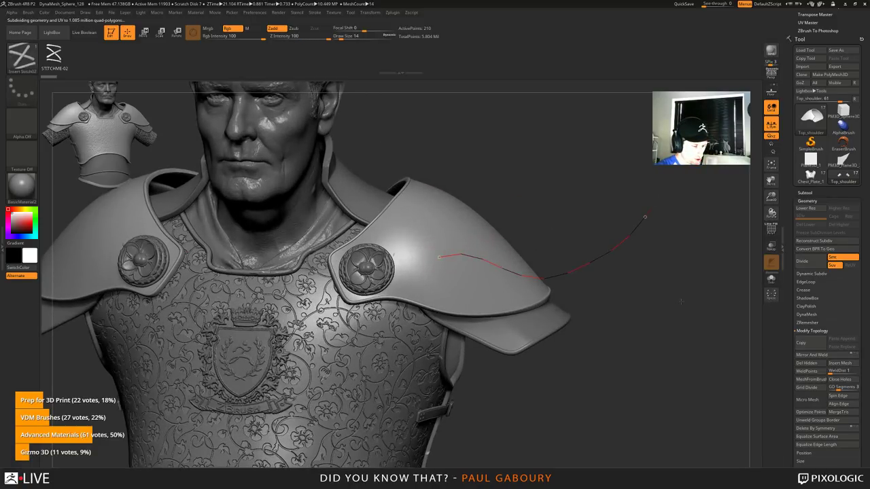
pyautogui.moveTo(645, 303); pyautogui.dragTo(473, 372, button='right')
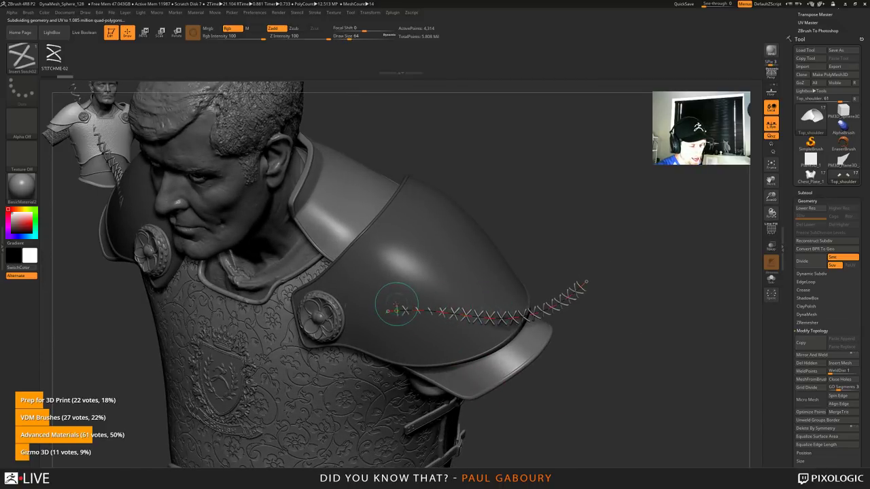
# Step: Try drawing additional stitch strokes on the shoulder plate, and undo them
pyautogui.moveTo(411, 299); pyautogui.dragTo(432, 267)
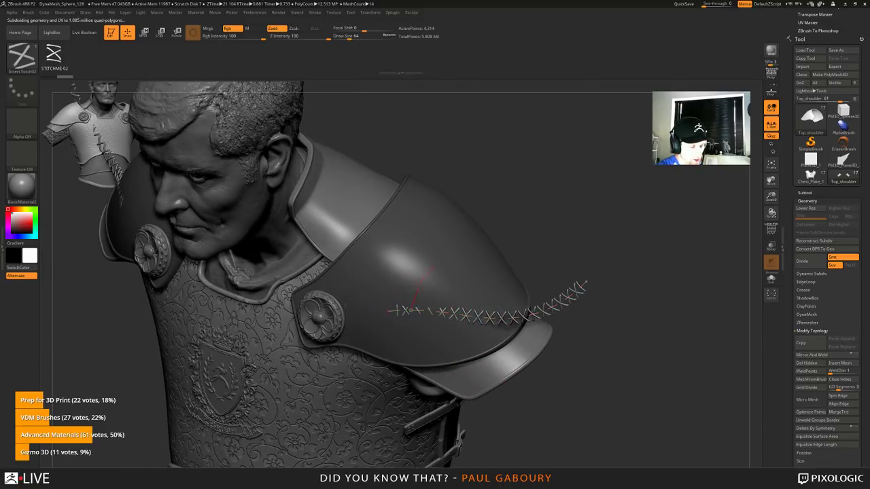
pyautogui.moveTo(494, 288); pyautogui.dragTo(533, 325)
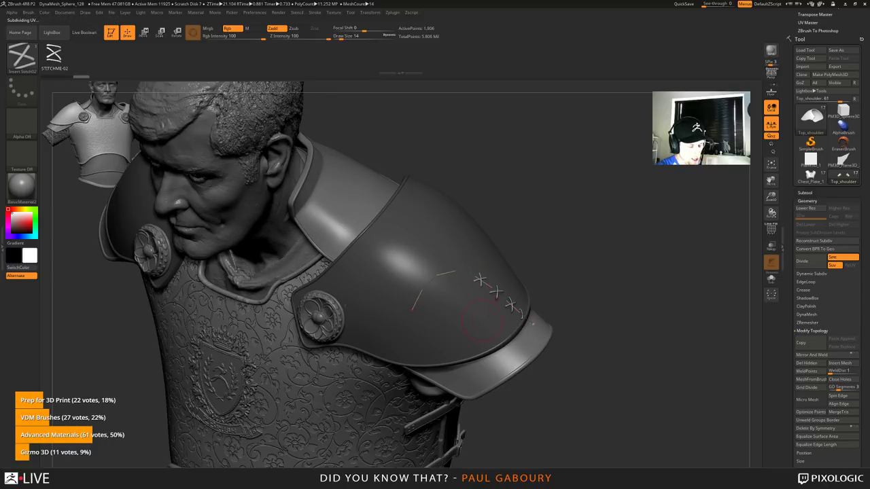
pyautogui.hotkey('ctrl', 'z')
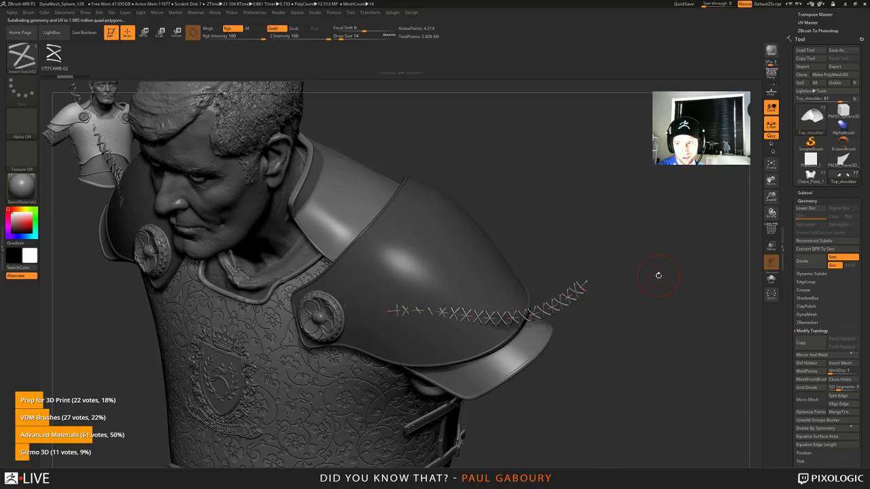
# Step: Turn on PolyFrame, reduce the Draw Size to 7, and turn the bust to its opposite shoulder plate
pyautogui.keyDown('alt'); pyautogui.moveTo(623, 333); pyautogui.dragTo(673, 330); pyautogui.keyUp('alt')
pyautogui.hotkey('shift', 'f')
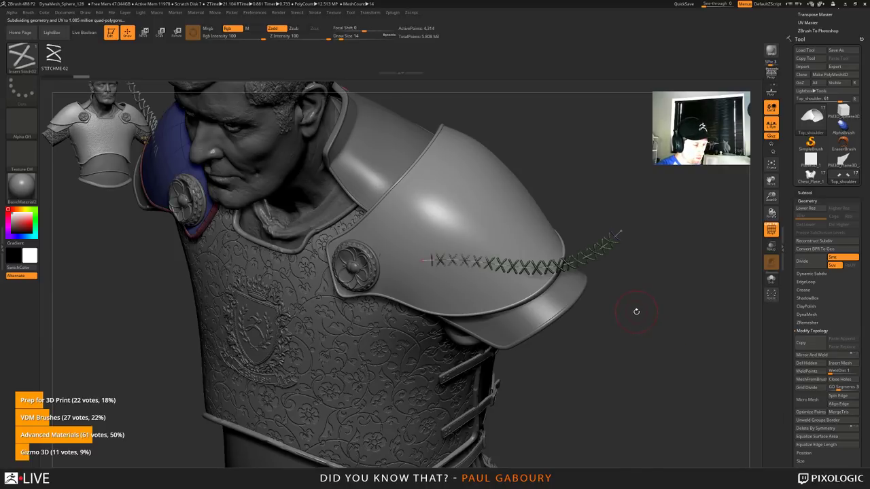
pyautogui.press('s')
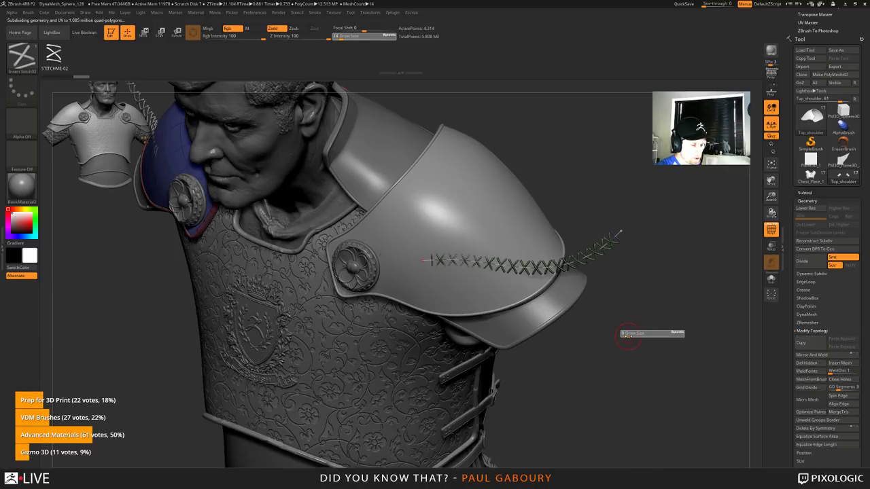
pyautogui.moveTo(628, 336); pyautogui.dragTo(679, 388)
pyautogui.moveTo(223, 333); pyautogui.dragTo(381, 336)
pyautogui.keyDown('alt'); pyautogui.moveTo(490, 415); pyautogui.dragTo(614, 460); pyautogui.keyUp('alt')
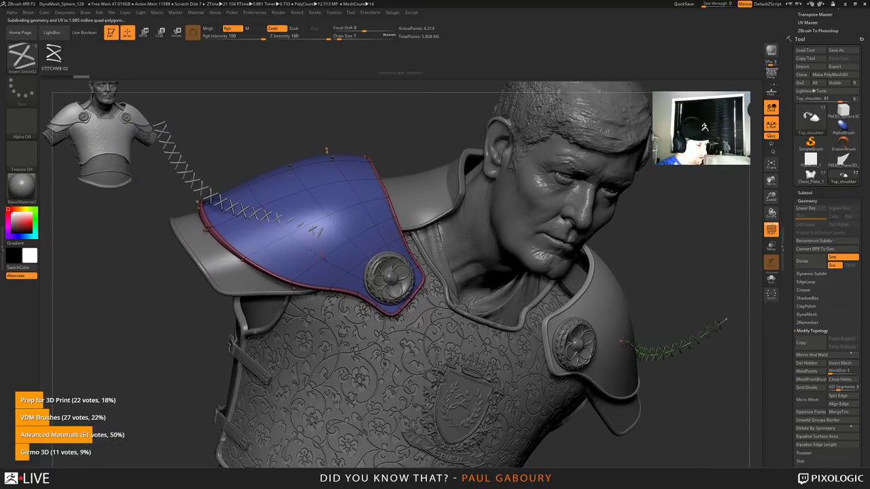
# Step: Try stitching along curves framed from the shoulder plate's border, polygroups and creased edges, and undo the stitches
pyautogui.click(315, 12)
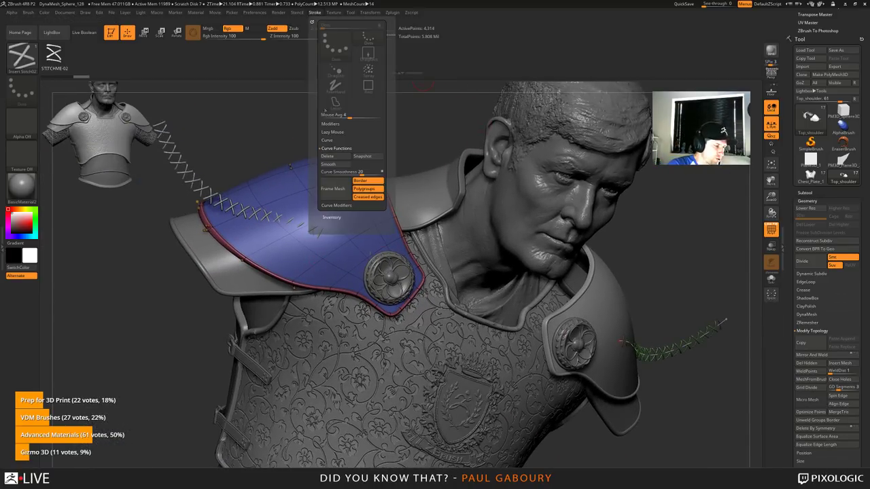
pyautogui.click(337, 190)
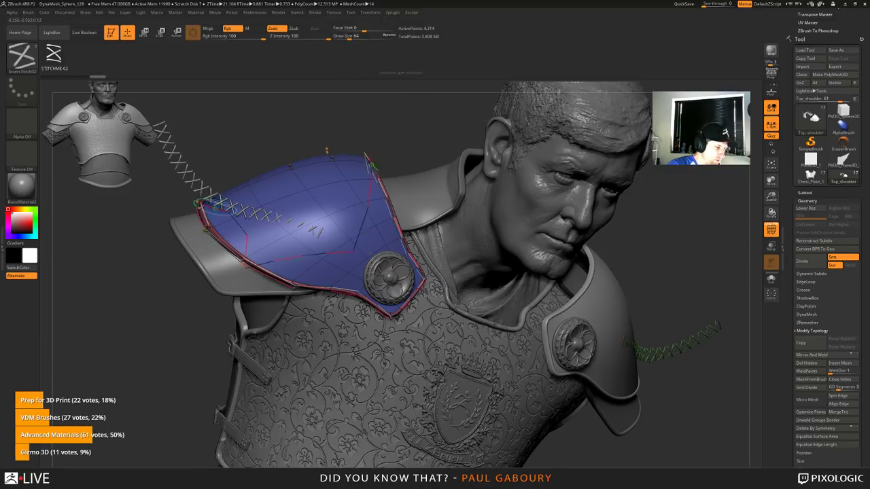
pyautogui.keyDown('ctrl'); pyautogui.moveTo(102, 301); pyautogui.dragTo(127, 340); pyautogui.keyUp('ctrl')
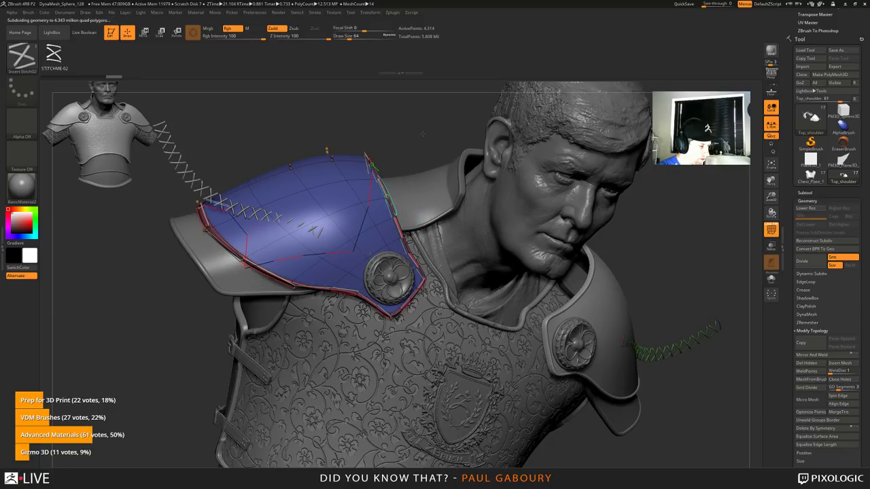
pyautogui.click(372, 166)
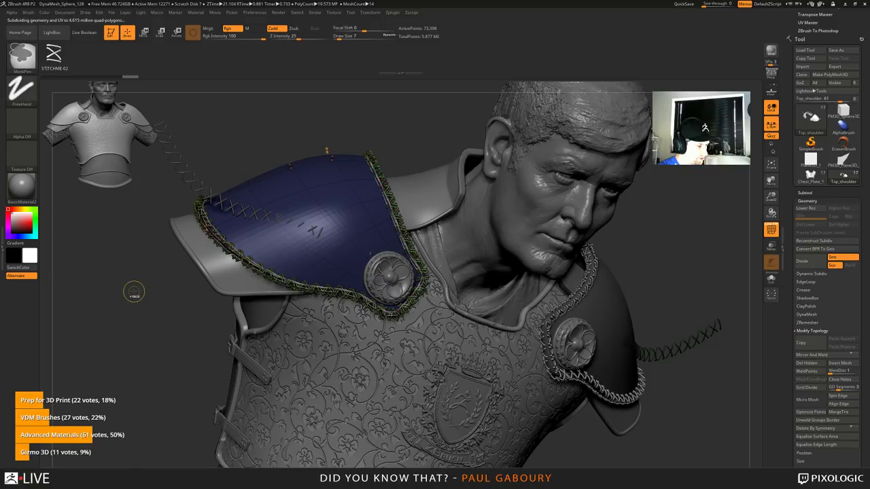
pyautogui.hotkey('ctrl', 'z')
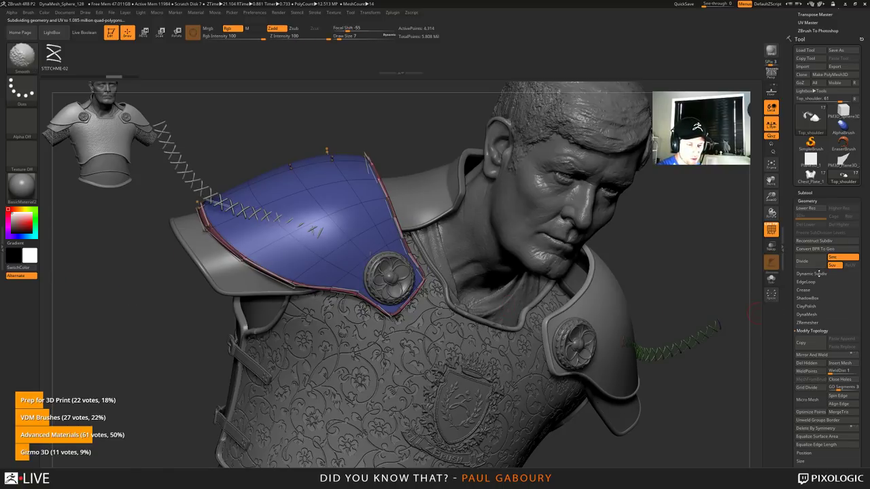
# Step: Use Frame Mesh again to generate curves around the edge of the shoulder plate
pyautogui.click(316, 12)
pyautogui.click(334, 189)
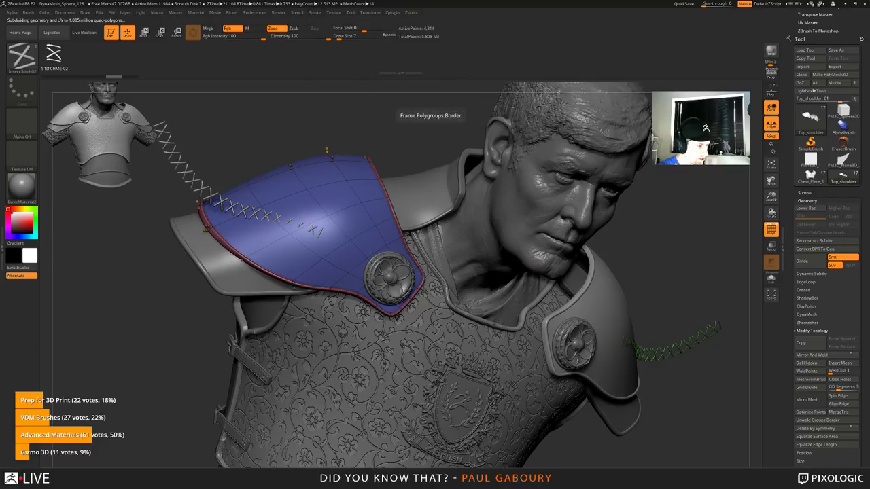
pyautogui.press('ctrl')
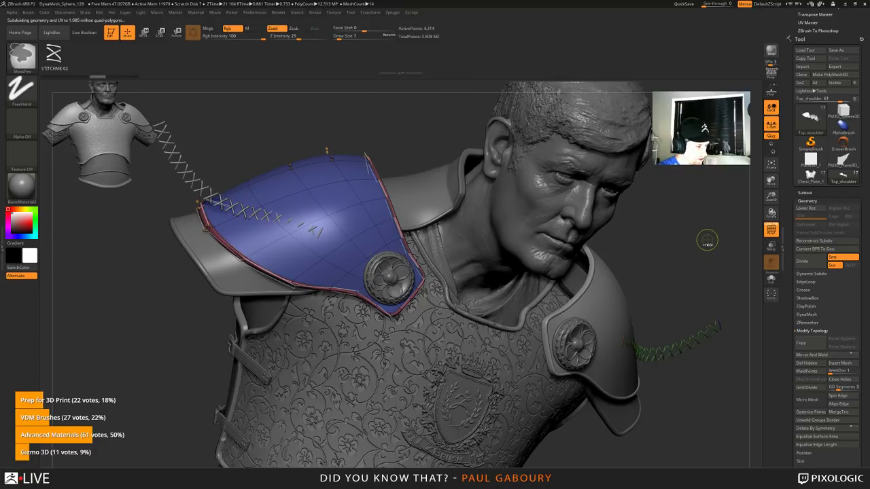
# Step: Undo the last stitches on the shoulder plate and make its mesh denser with Dynamic Subdiv
pyautogui.hotkey('ctrl', 'z')
pyautogui.hotkey('ctrl', 'z')
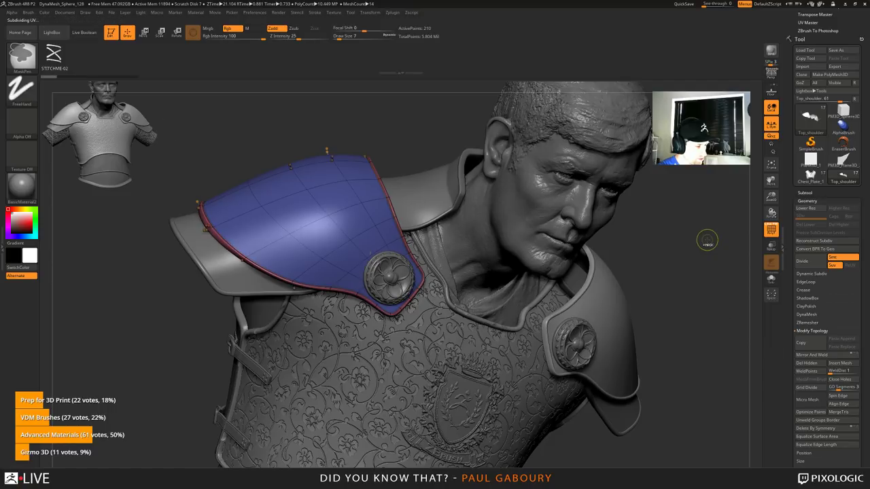
pyautogui.click(822, 274)
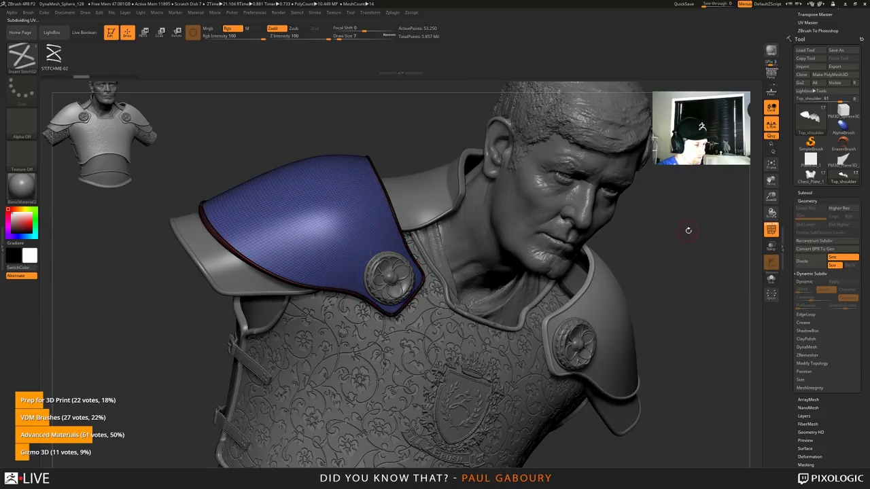
# Step: Frame the denser shoulder plate with curves along its border, polygroups and creased edges, using Frame Mesh
pyautogui.keyDown('alt'); pyautogui.moveTo(688, 231); pyautogui.dragTo(694, 268); pyautogui.keyUp('alt')
pyautogui.click(315, 12)
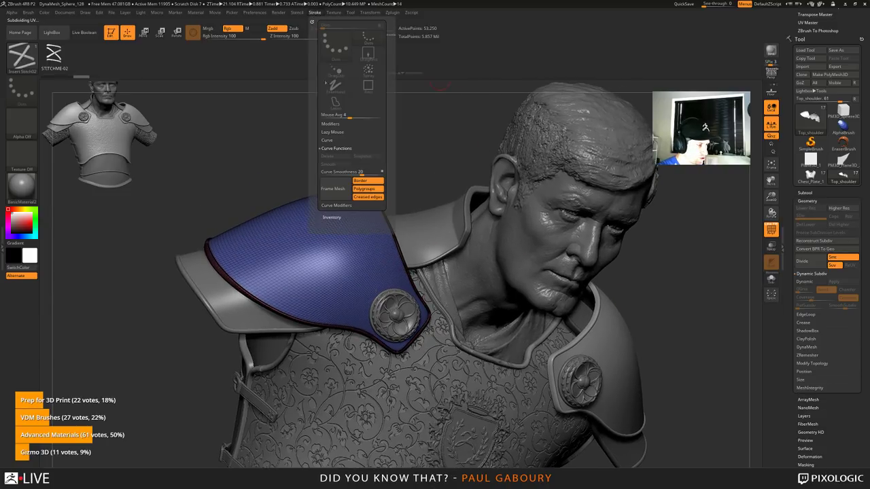
pyautogui.click(327, 188)
pyautogui.moveTo(392, 159)
pyautogui.keyDown('ctrl'); pyautogui.mouseDown(button='right')
pyautogui.moveTo(399, 197)
pyautogui.moveTo(412, 134)
pyautogui.moveTo(417, 170)
pyautogui.mouseUp(button='right'); pyautogui.keyUp('ctrl')
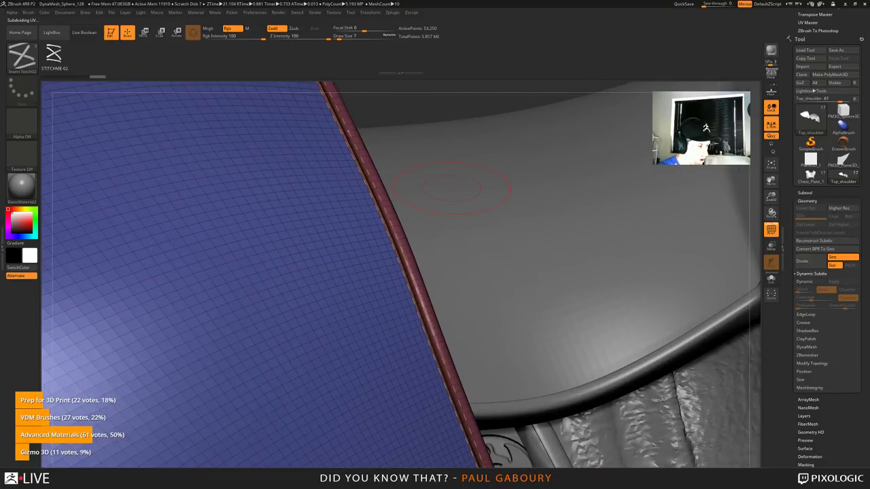
# Step: Set the Draw Size to 1 and apply the stitch insert brush along the framed curves
pyautogui.press('s')
pyautogui.click(449, 188)
pyautogui.write('1')
pyautogui.press('Return')
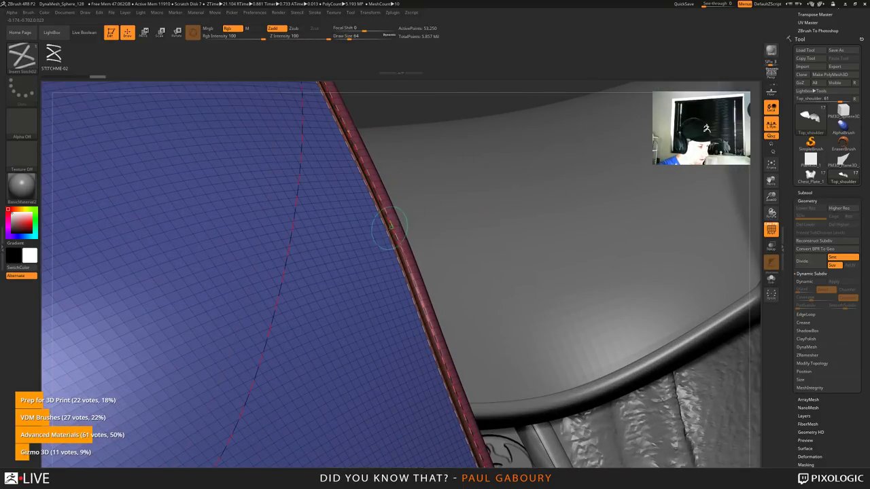
pyautogui.click(389, 225)
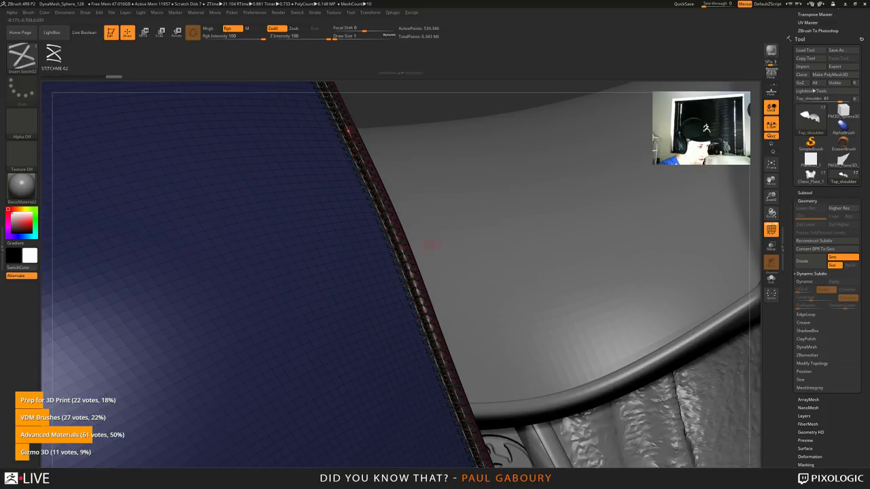
# Step: Turn off PolyFrame, inspect the stitching around the shoulder plate and delete the framing curves
pyautogui.keyDown('ctrl'); pyautogui.moveTo(397, 220); pyautogui.dragTo(178, 133, button='right'); pyautogui.keyUp('ctrl')
pyautogui.hotkey('shift', 'f')
pyautogui.moveTo(422, 163)
pyautogui.mouseDown(button='right')
pyautogui.moveTo(425, 183)
pyautogui.moveTo(397, 185)
pyautogui.moveTo(324, 125)
pyautogui.moveTo(506, 211)
pyautogui.moveTo(580, 264)
pyautogui.moveTo(609, 221)
pyautogui.mouseUp(button='right')
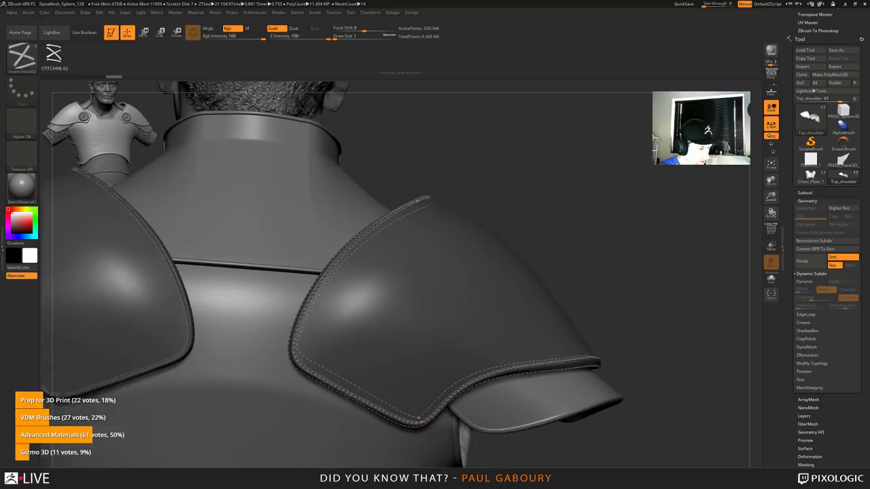
pyautogui.click(315, 12)
pyautogui.click(342, 164)
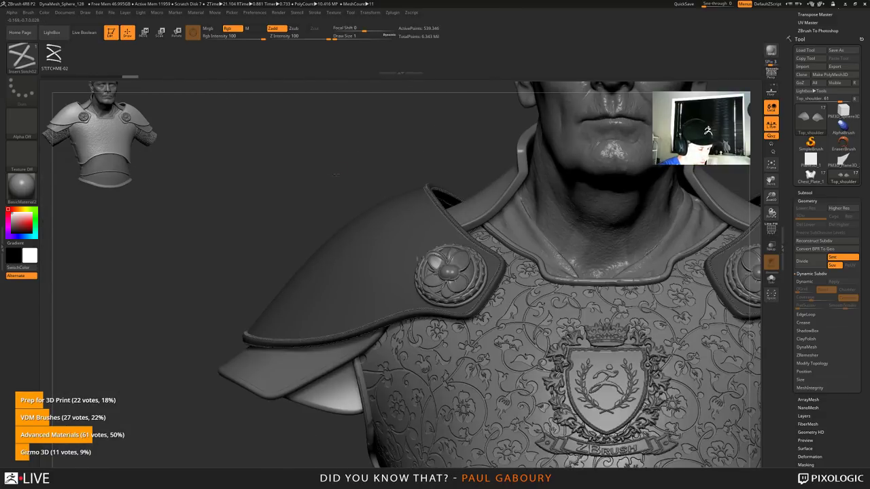
pyautogui.moveTo(342, 170); pyautogui.dragTo(340, 177)
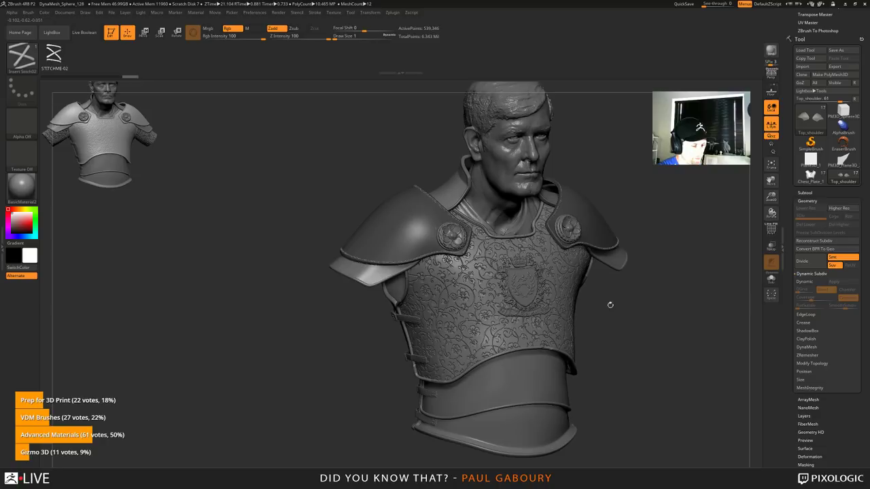
pyautogui.moveTo(687, 329); pyautogui.dragTo(636, 349)
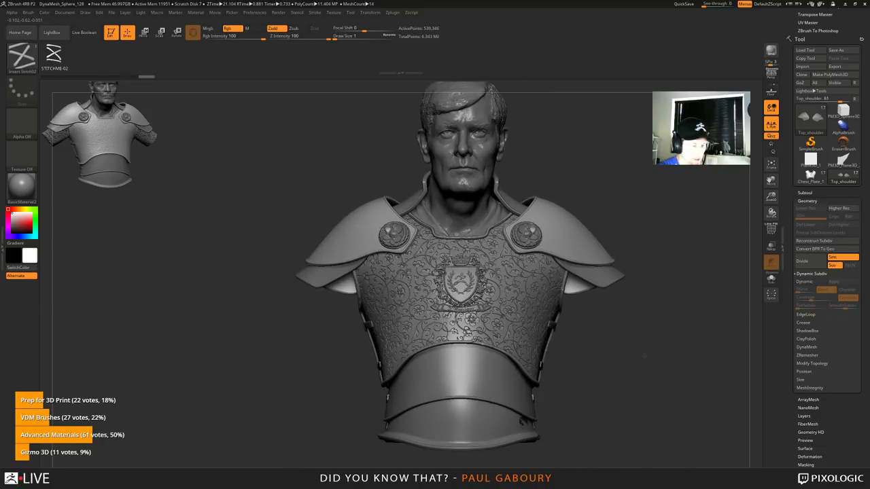
pyautogui.keyDown('alt'); pyautogui.moveTo(645, 355); pyautogui.dragTo(640, 354); pyautogui.keyUp('alt')
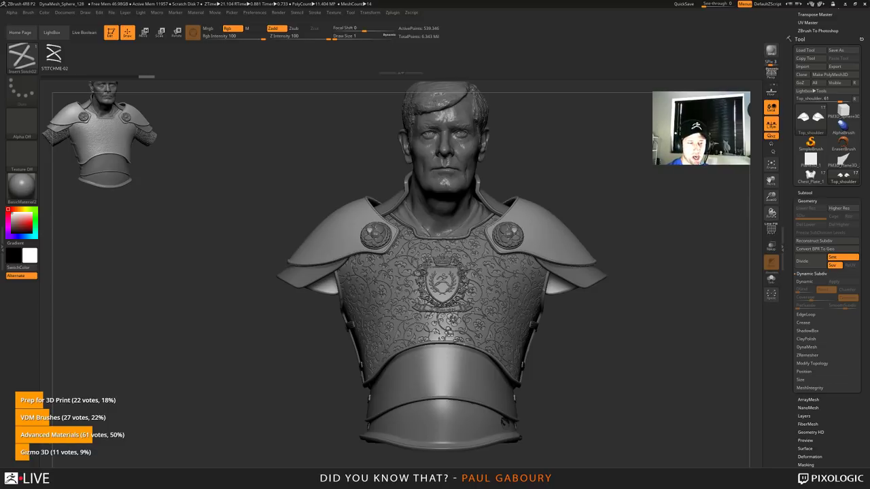
# Step: Append chainmail.ZTL and Flower_Disc.ZTL from the Desktop with SubTool Master's MultiAppend
pyautogui.click(806, 201)
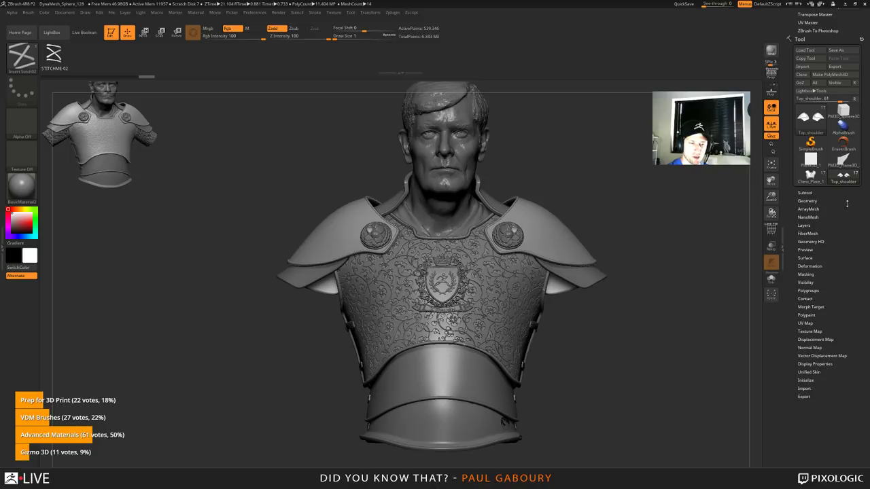
pyautogui.click(855, 177)
pyautogui.moveTo(848, 256); pyautogui.dragTo(849, 300)
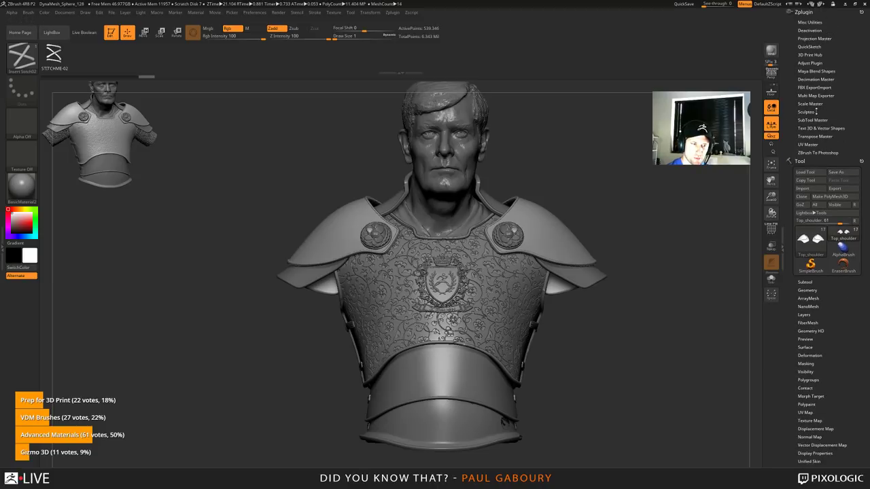
pyautogui.click(812, 106)
pyautogui.click(815, 104)
pyautogui.click(811, 120)
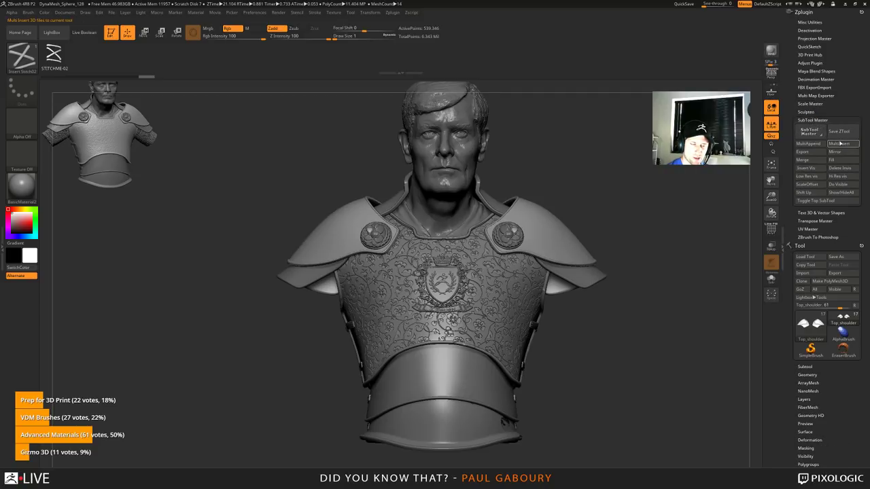
pyautogui.click(808, 144)
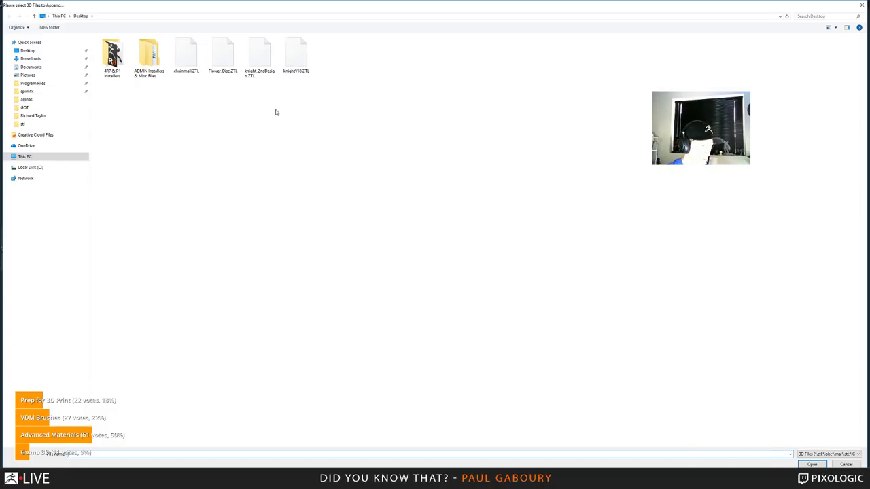
pyautogui.click(185, 56)
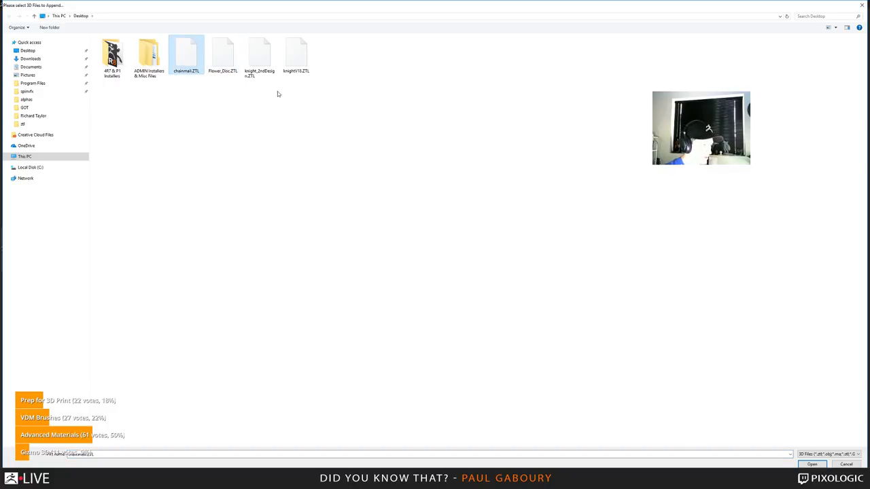
pyautogui.keyDown('ctrl'); pyautogui.click(212, 54); pyautogui.keyUp('ctrl')
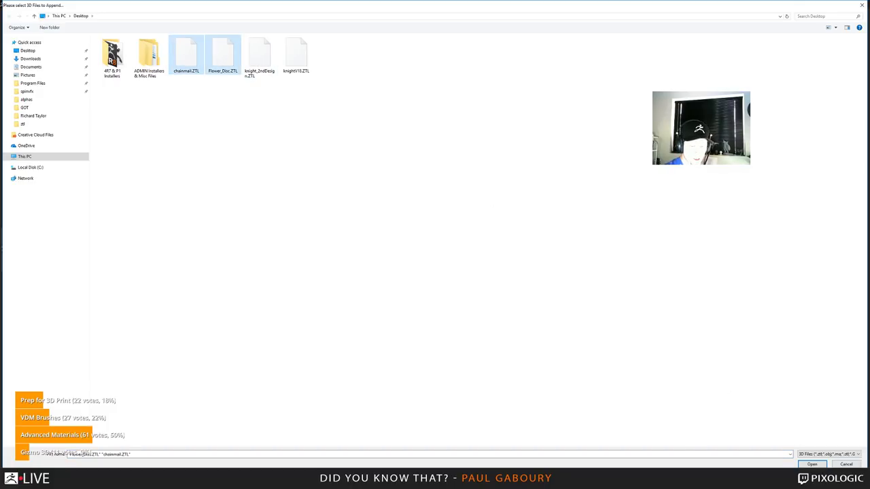
pyautogui.click(812, 465)
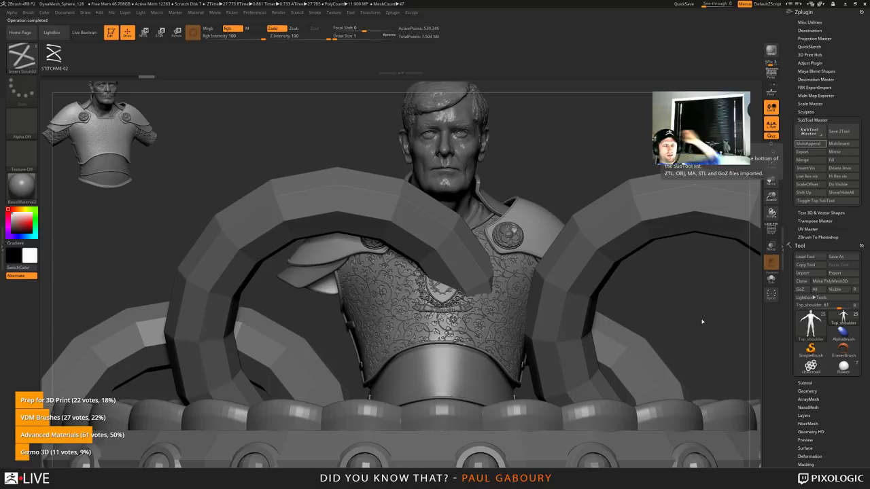
# Step: Hide the appended chainmail subtool around the bust
pyautogui.moveTo(739, 317); pyautogui.dragTo(744, 330)
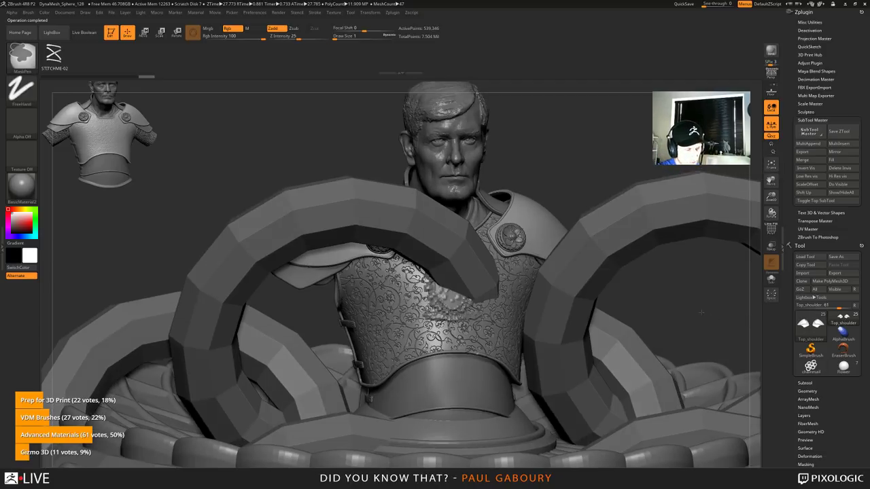
pyautogui.keyDown('ctrl'); pyautogui.moveTo(701, 312); pyautogui.dragTo(755, 344, button='right'); pyautogui.keyUp('ctrl')
pyautogui.click(805, 383)
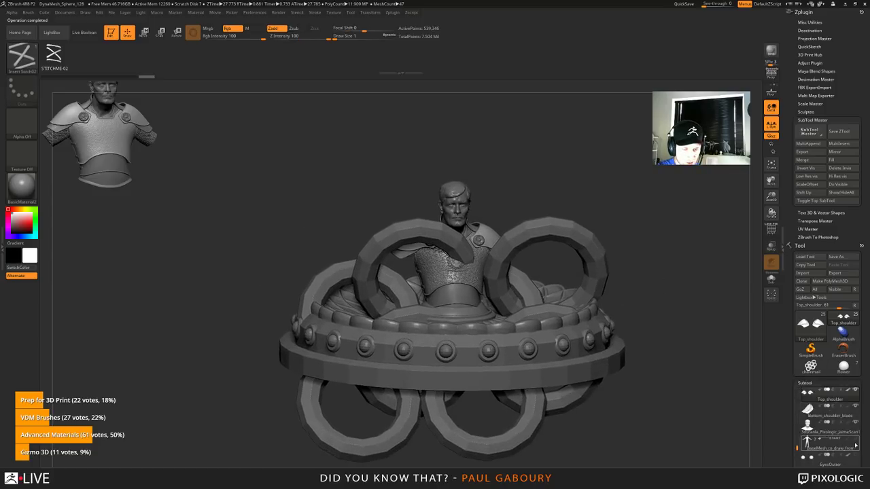
pyautogui.scroll(-4, 829, 381)
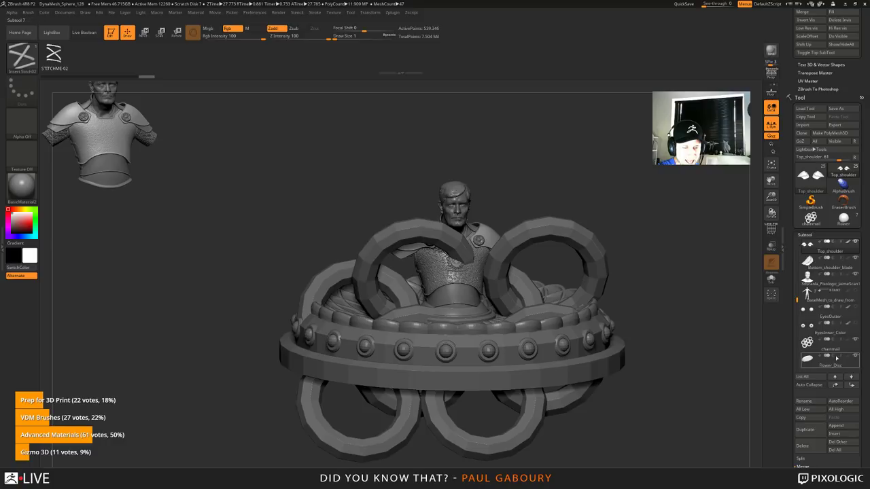
pyautogui.click(855, 340)
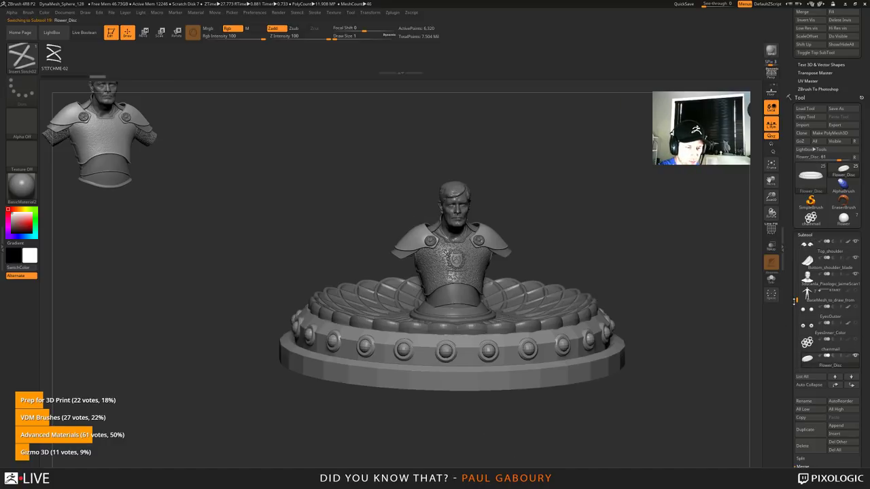
# Step: Hide the appended flower petal, pedestal and sphere subtools beneath the bust
pyautogui.moveTo(797, 300); pyautogui.dragTo(797, 247)
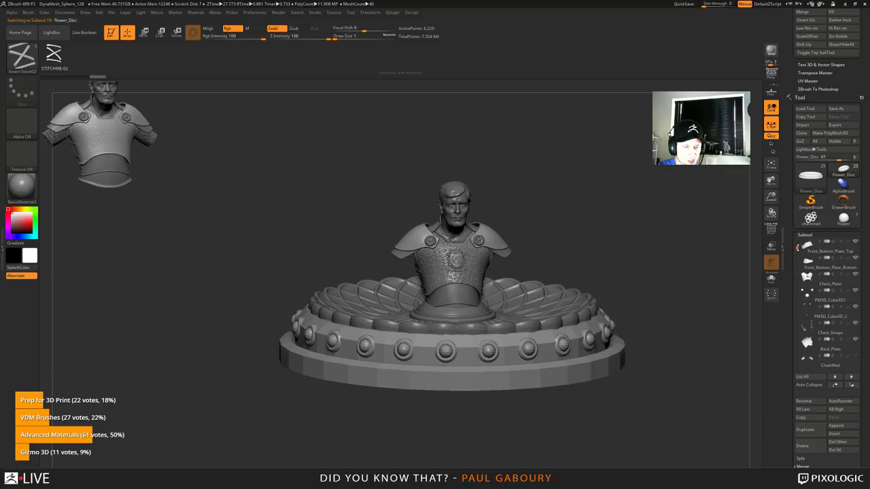
pyautogui.click(824, 279)
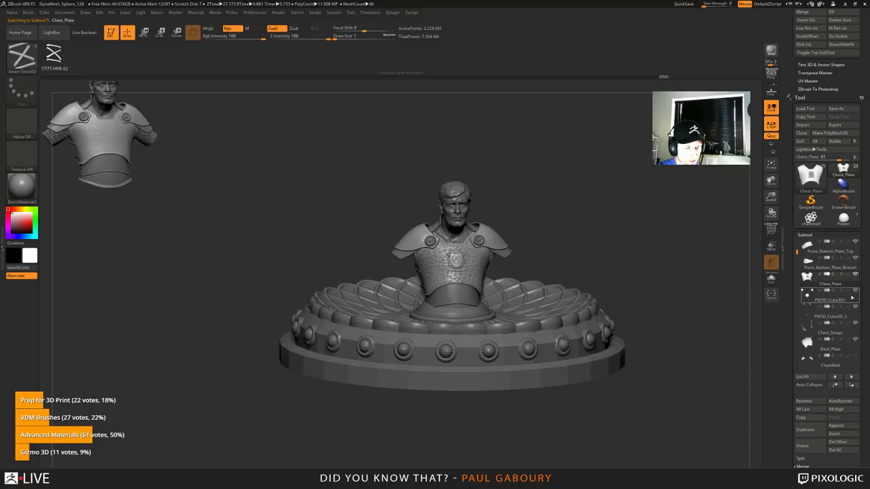
pyautogui.moveTo(797, 252); pyautogui.dragTo(795, 326)
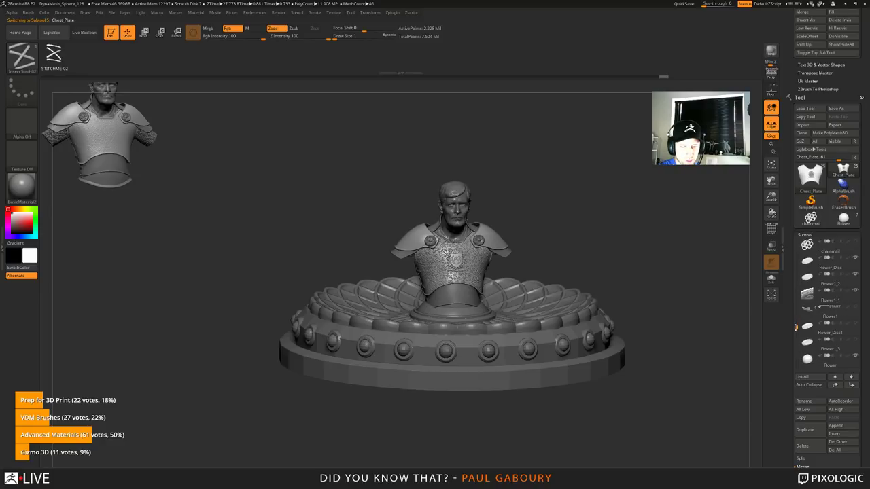
pyautogui.click(856, 292)
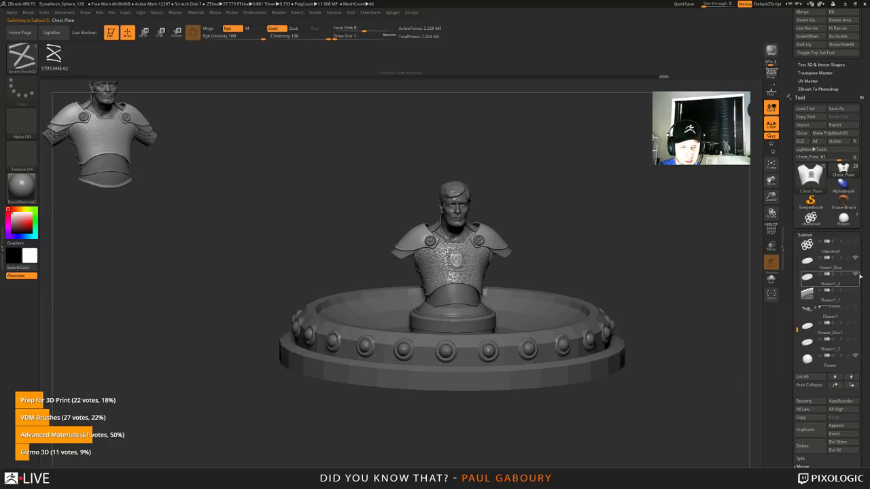
pyautogui.click(856, 275)
pyautogui.click(857, 259)
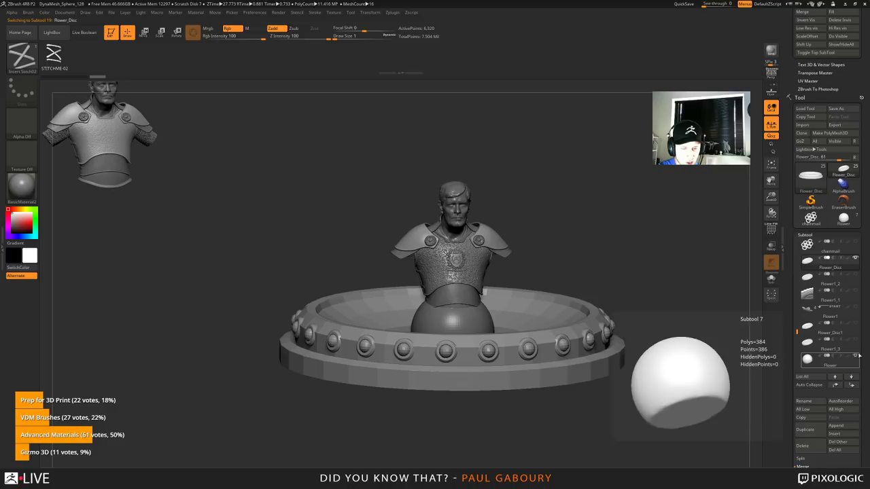
pyautogui.click(856, 341)
pyautogui.moveTo(796, 333); pyautogui.dragTo(797, 314)
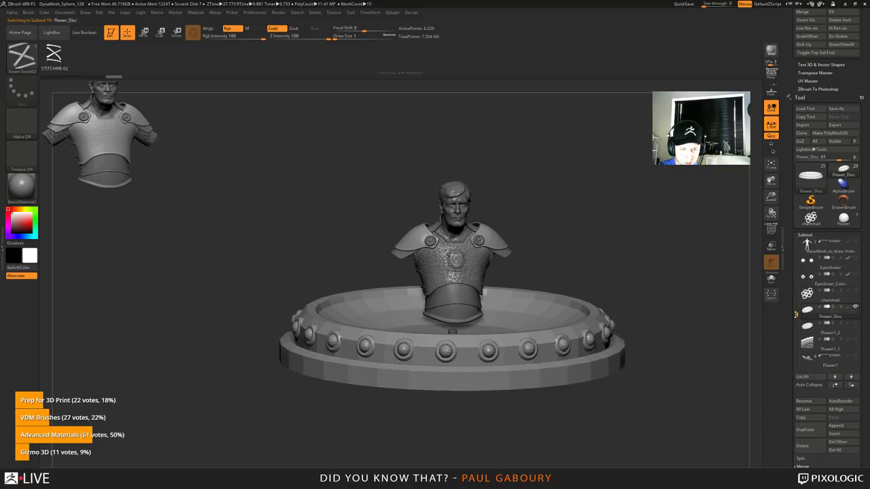
# Step: Hide the Flower_Disc subtool and make Chest_Plate the active subtool, framing the bust
pyautogui.click(819, 249)
pyautogui.click(854, 306)
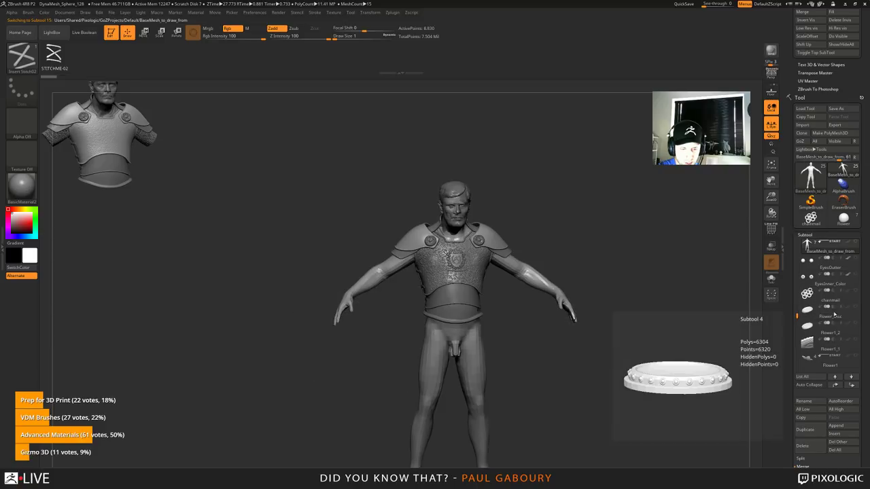
pyautogui.moveTo(797, 317); pyautogui.dragTo(798, 258)
pyautogui.click(806, 263)
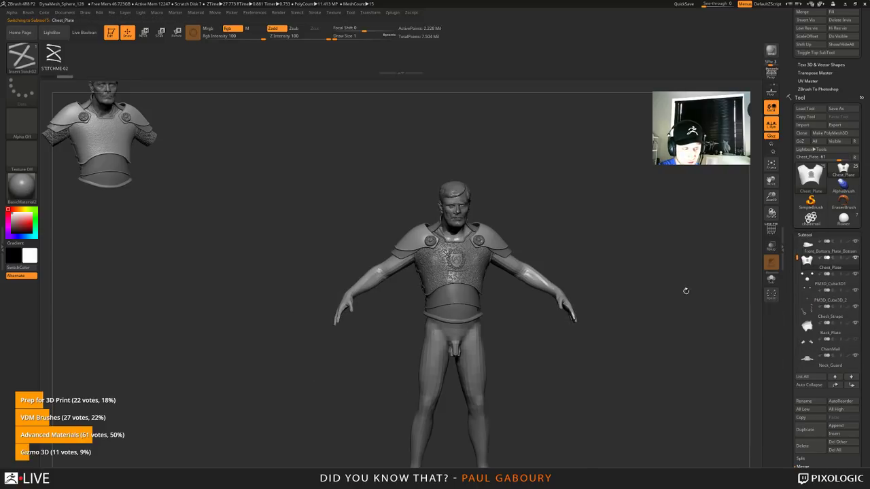
pyautogui.moveTo(634, 318)
pyautogui.keyDown('alt'); pyautogui.mouseDown(button='right')
pyautogui.moveTo(638, 350)
pyautogui.moveTo(618, 356)
pyautogui.moveTo(662, 349)
pyautogui.moveTo(633, 305)
pyautogui.mouseUp(button='right'); pyautogui.keyUp('alt')
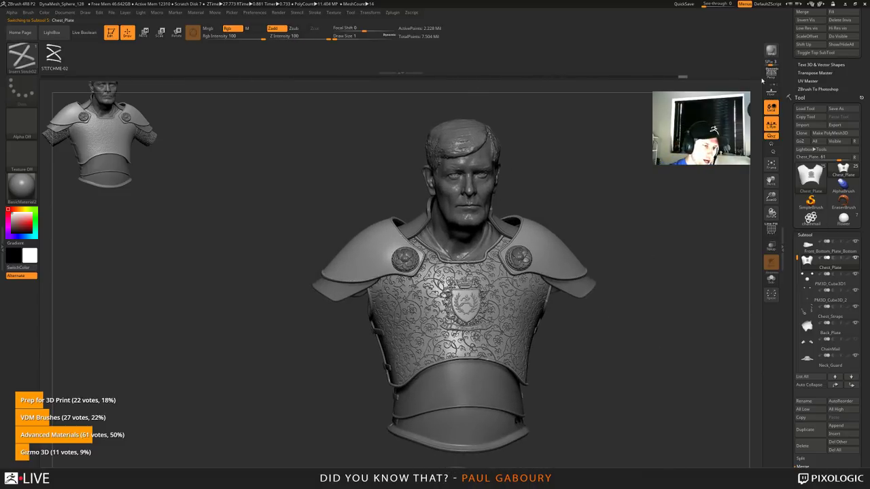
# Step: Close the SubTool Master options and open the FBX ExportImport plugin settings
pyautogui.moveTo(786, 74); pyautogui.dragTo(805, 114)
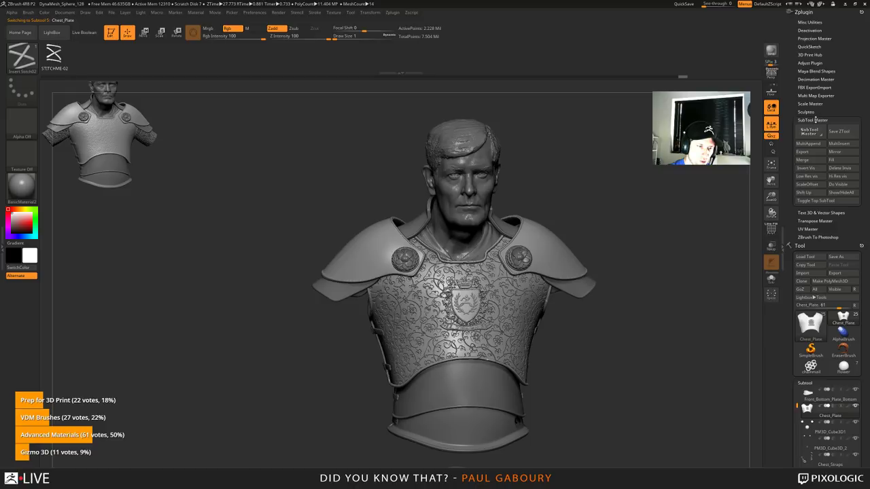
pyautogui.click(814, 120)
pyautogui.click(814, 89)
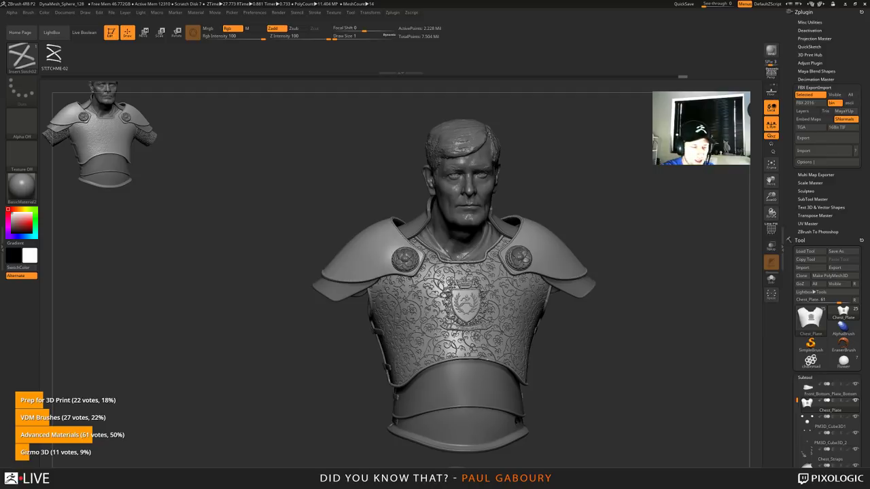
pyautogui.moveTo(656, 314); pyautogui.dragTo(654, 331)
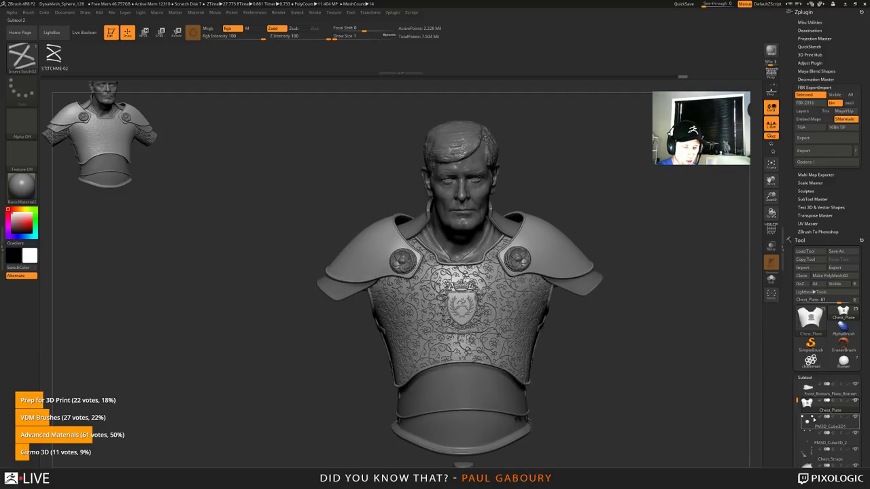
# Step: Make Top_shoulder the active subtool, turn on PolyFrame and view the shoulder plate from the side
pyautogui.keyDown('alt'); pyautogui.click(601, 297); pyautogui.keyUp('alt')
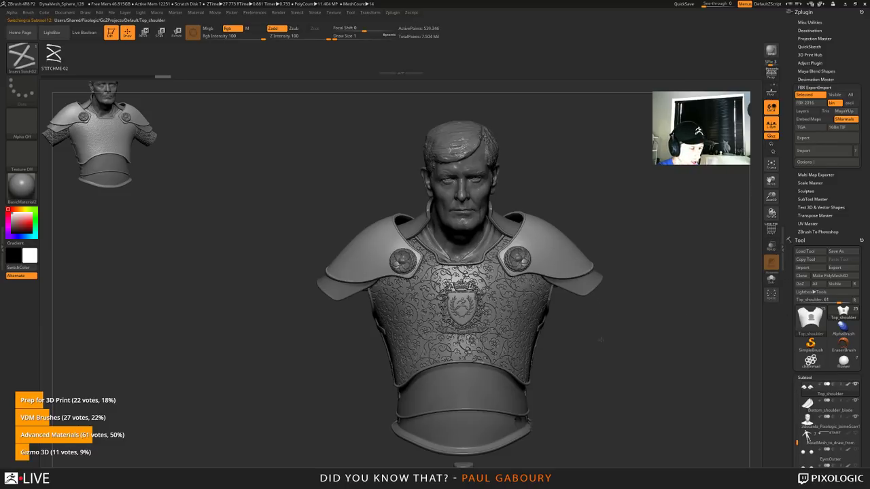
pyautogui.keyDown('alt'); pyautogui.moveTo(600, 340); pyautogui.dragTo(605, 380); pyautogui.keyUp('alt')
pyautogui.keyDown('ctrl'); pyautogui.moveTo(579, 287); pyautogui.dragTo(671, 398, button='right'); pyautogui.keyUp('ctrl')
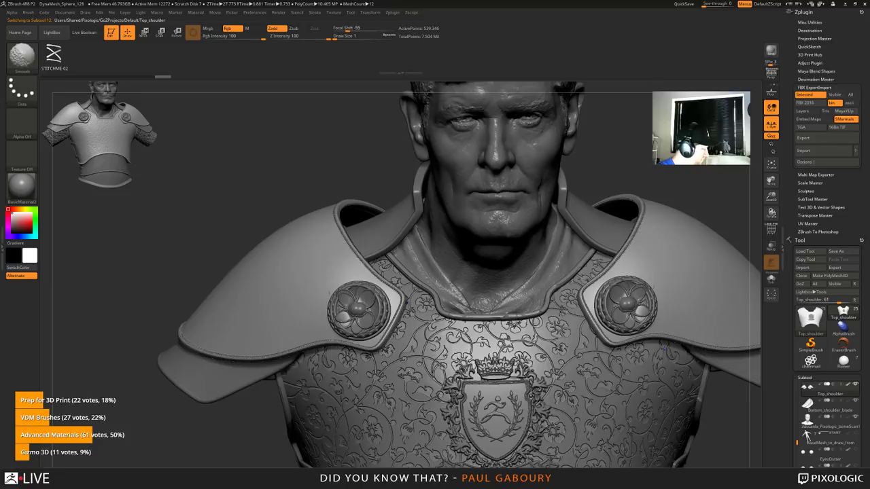
pyautogui.hotkey('shift', 'f')
pyautogui.moveTo(252, 222); pyautogui.dragTo(414, 256)
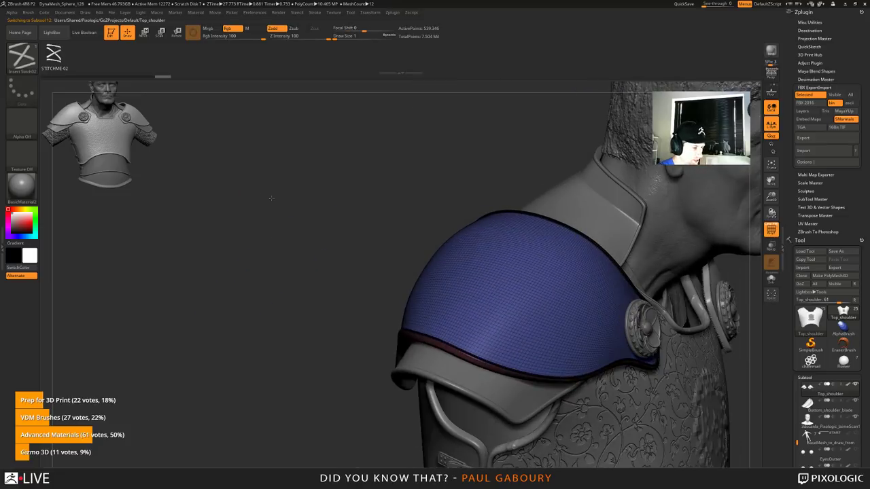